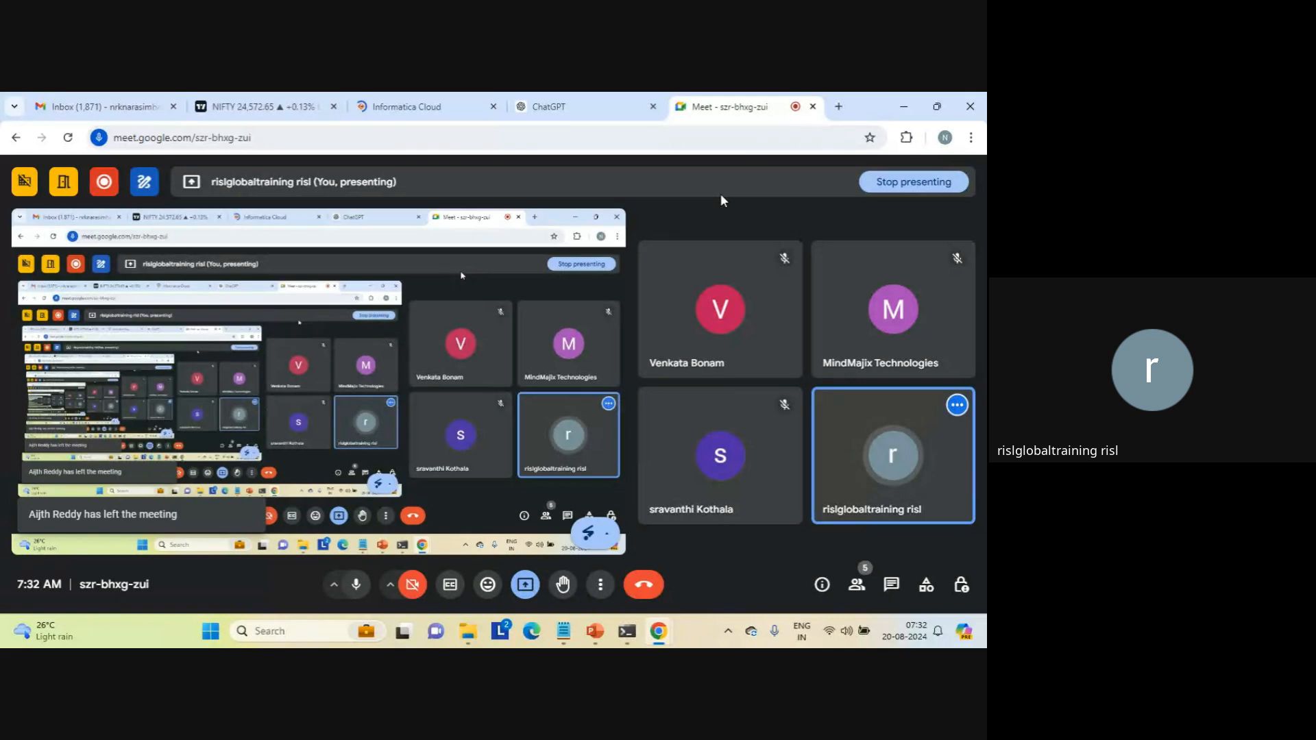
Step: Switch to the Informatica Cloud login page and enter the account's username
left_click(422, 105)
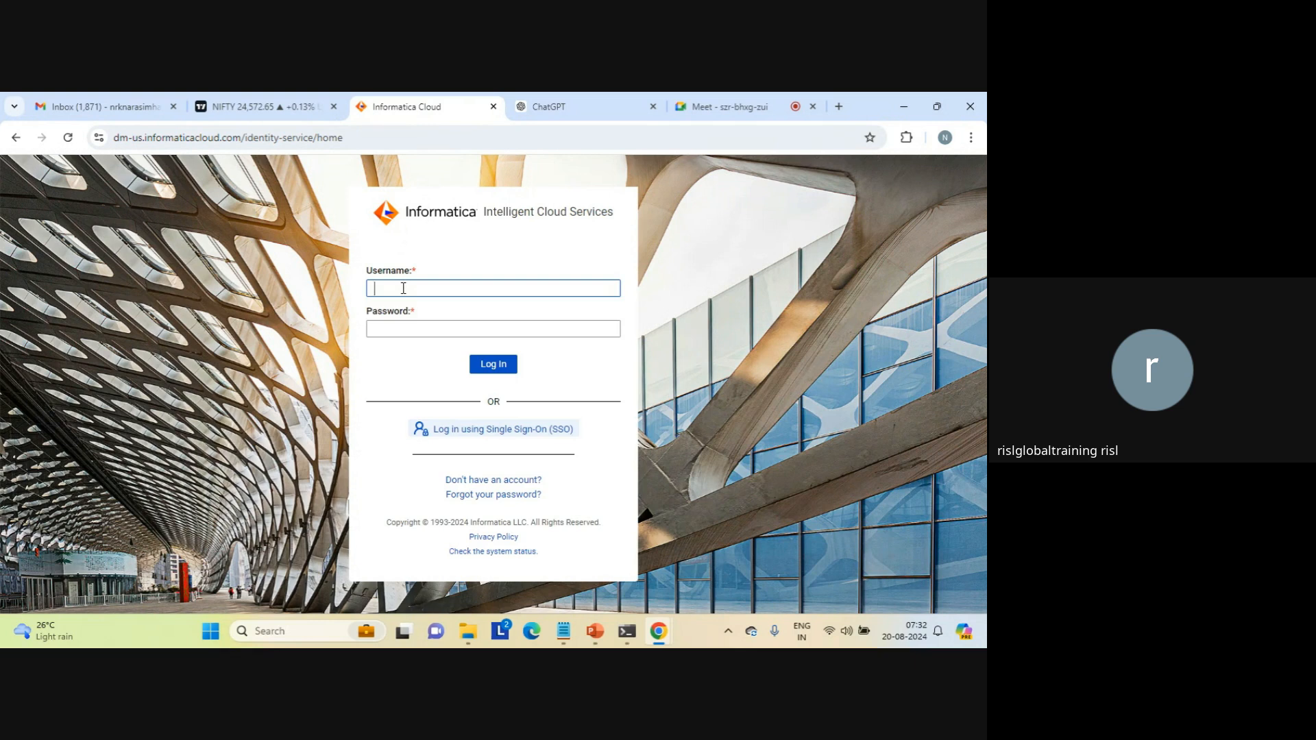
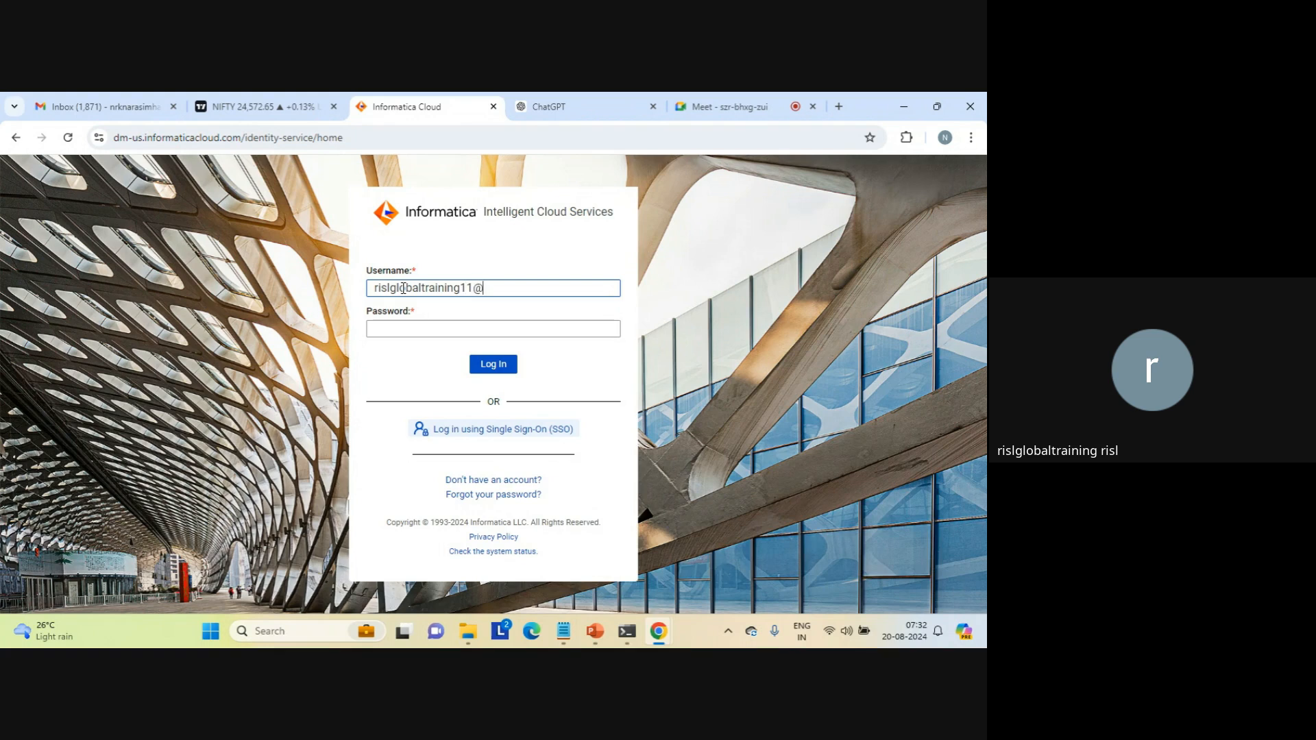
Step: Enter the account password and log in to Informatica Intelligent Cloud Services
key("Tab")
key("Caps_Lock")
type("*")
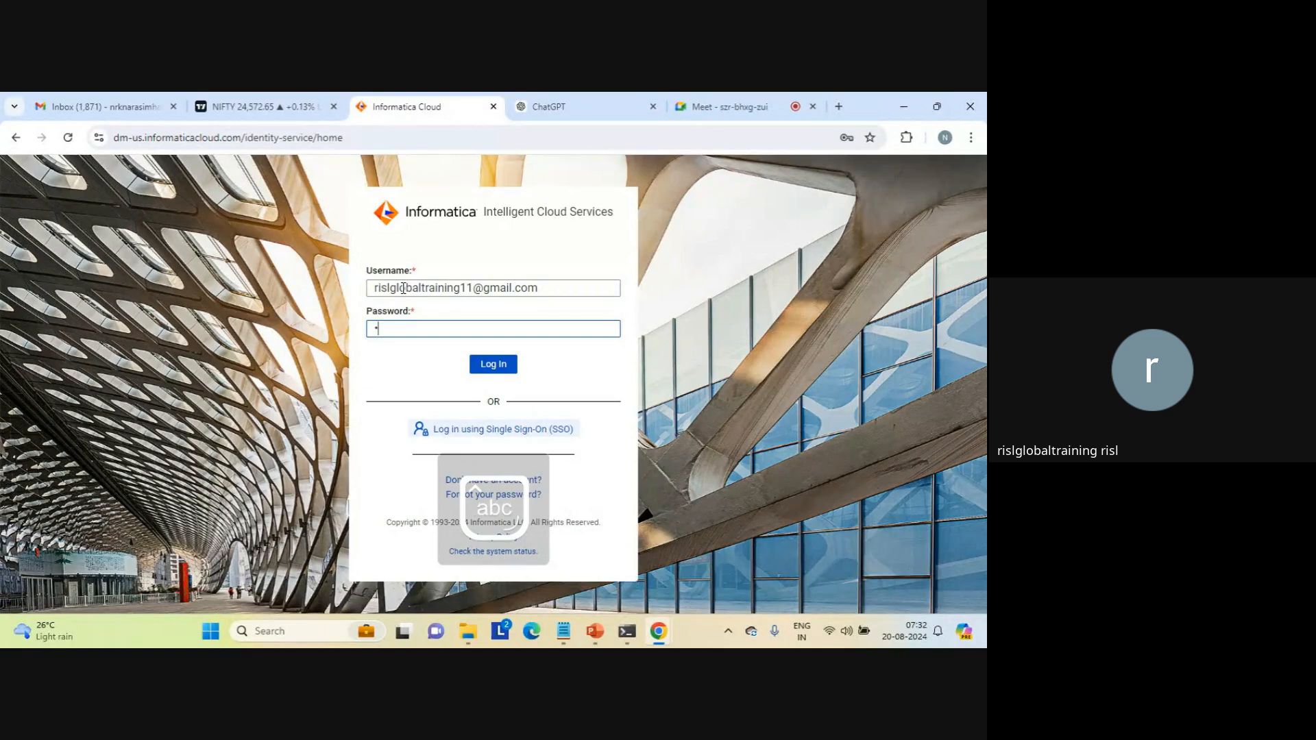
type("*********")
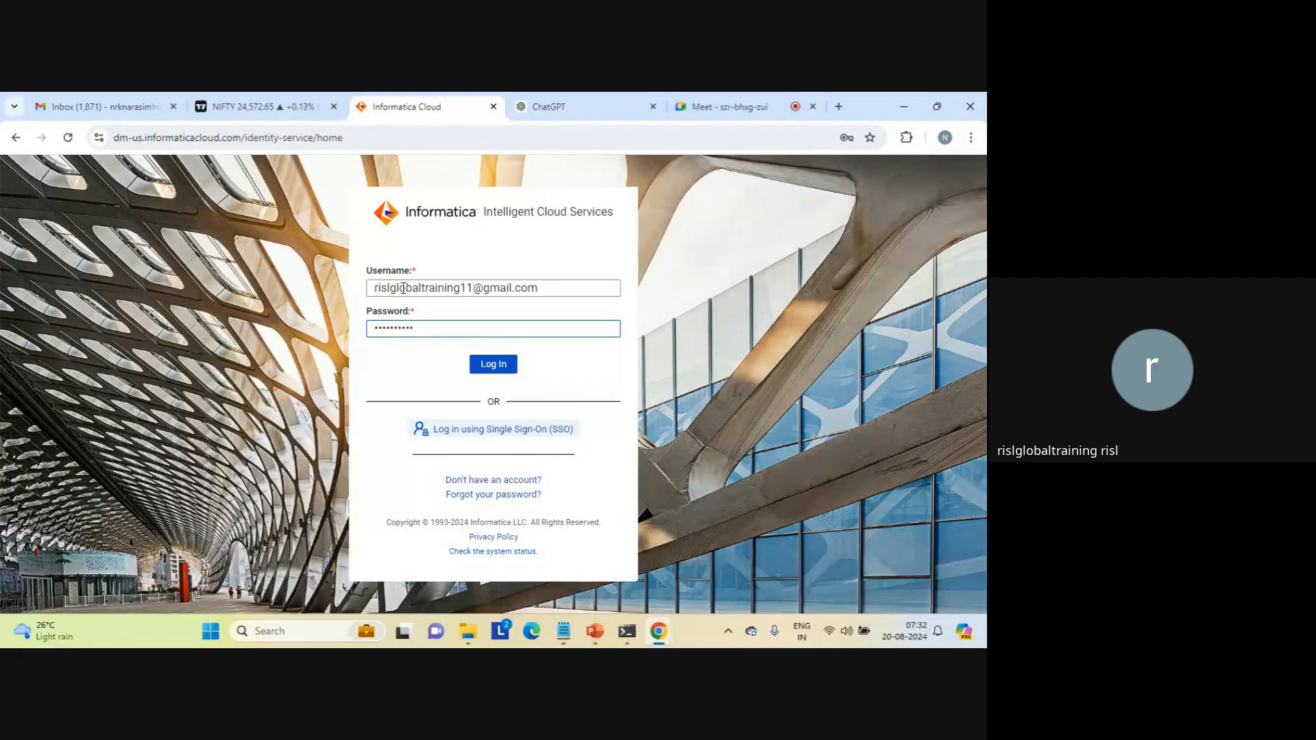
key("Return")
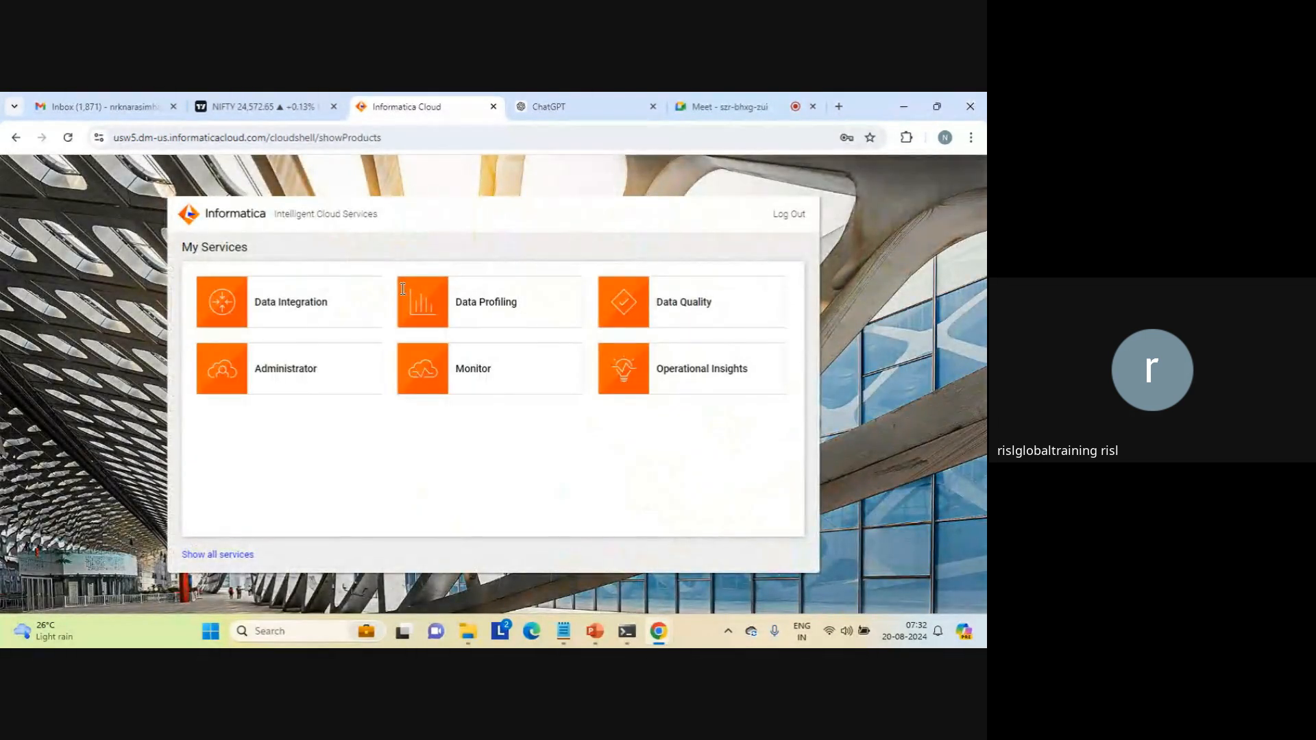
Step: Open the Data Integration service and create a new Mapping Task asset
left_click(304, 306)
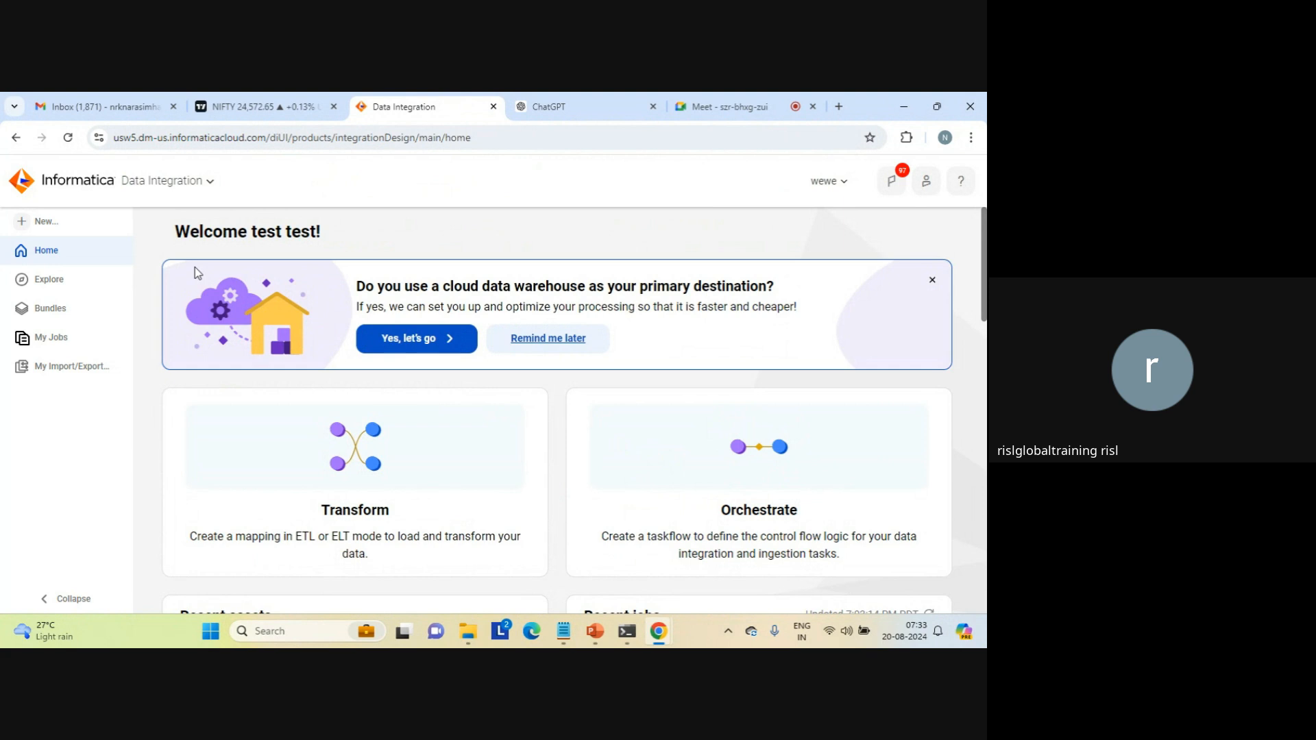
left_click(43, 223)
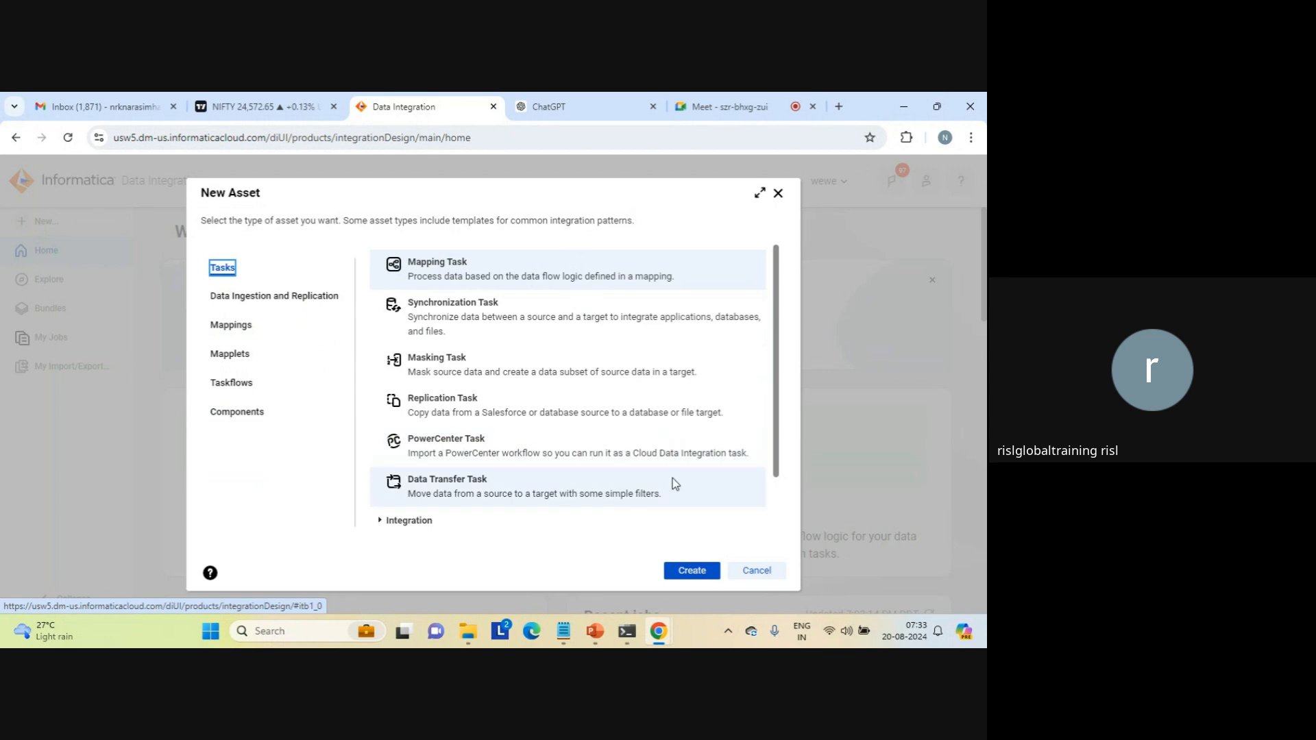
left_click(683, 573)
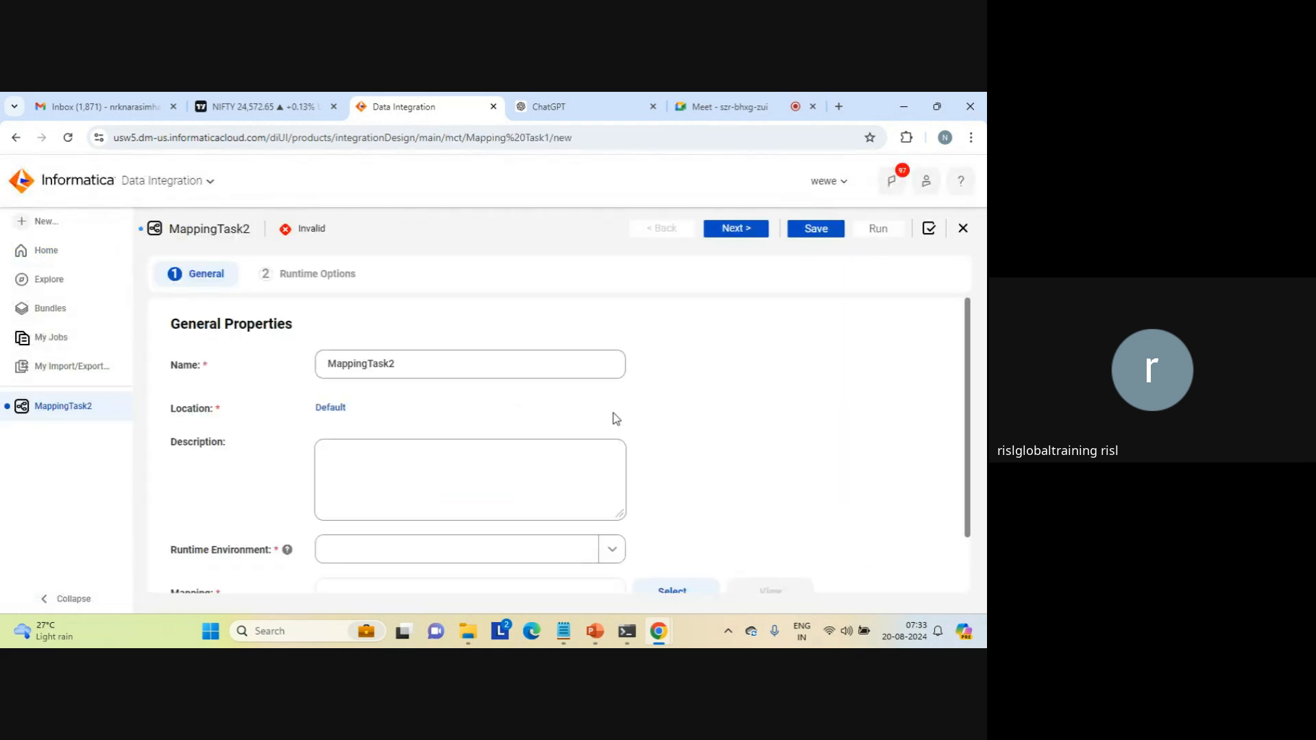
Step: Name the mapping task MappingTask_pass and set its runtime environment to LAPTOP-AFKA5ASC
left_click(447, 365)
key("BackSpace")
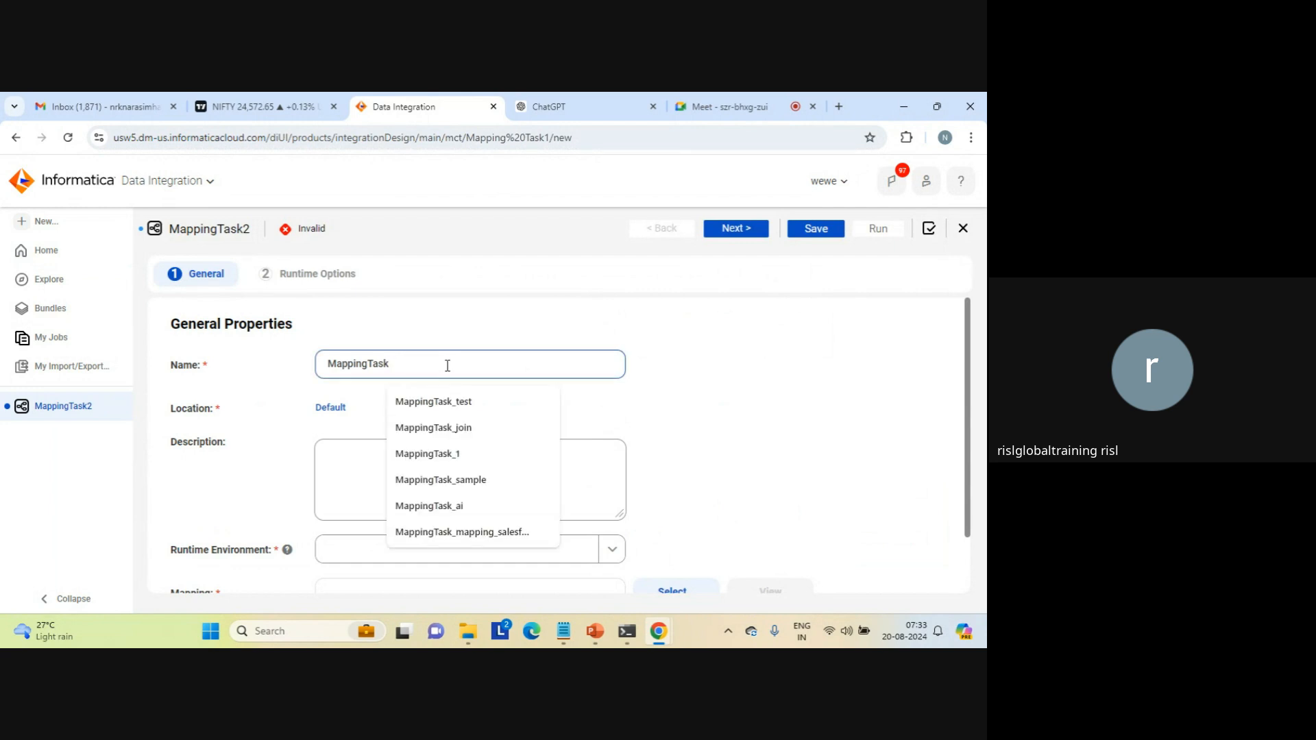
type("_")
type("pass")
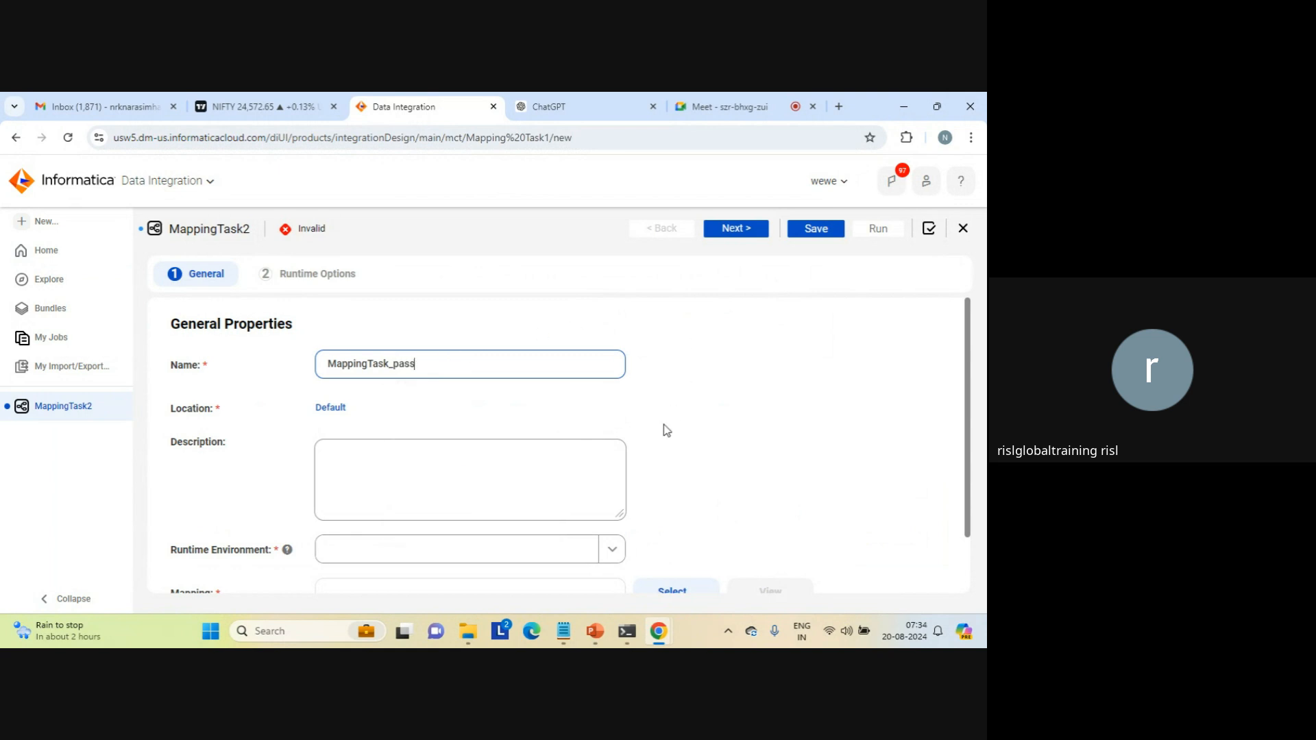
left_click(612, 549)
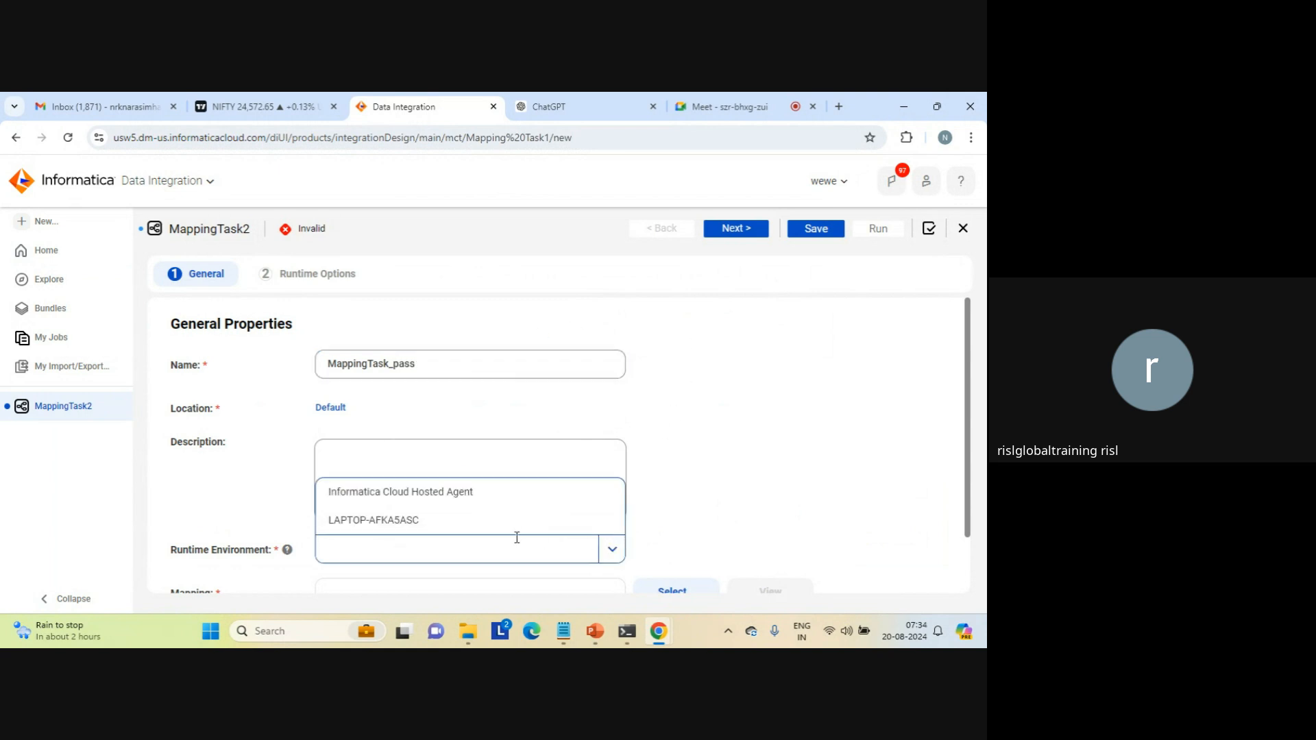
left_click(415, 523)
Step: Assign Mapping_aggregation_count_cdi from the Default project as the task's mapping and proceed to the runtime options
scroll(969, 560, "down", 2)
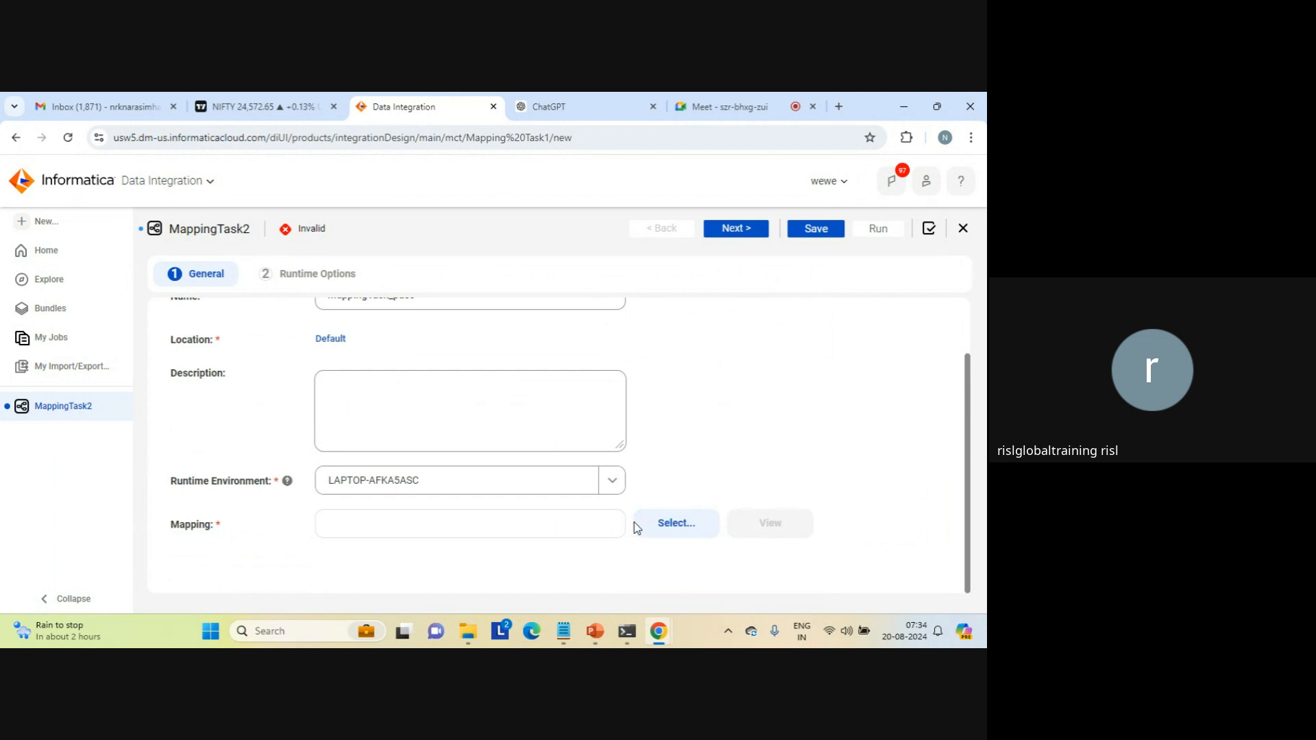
left_click(673, 523)
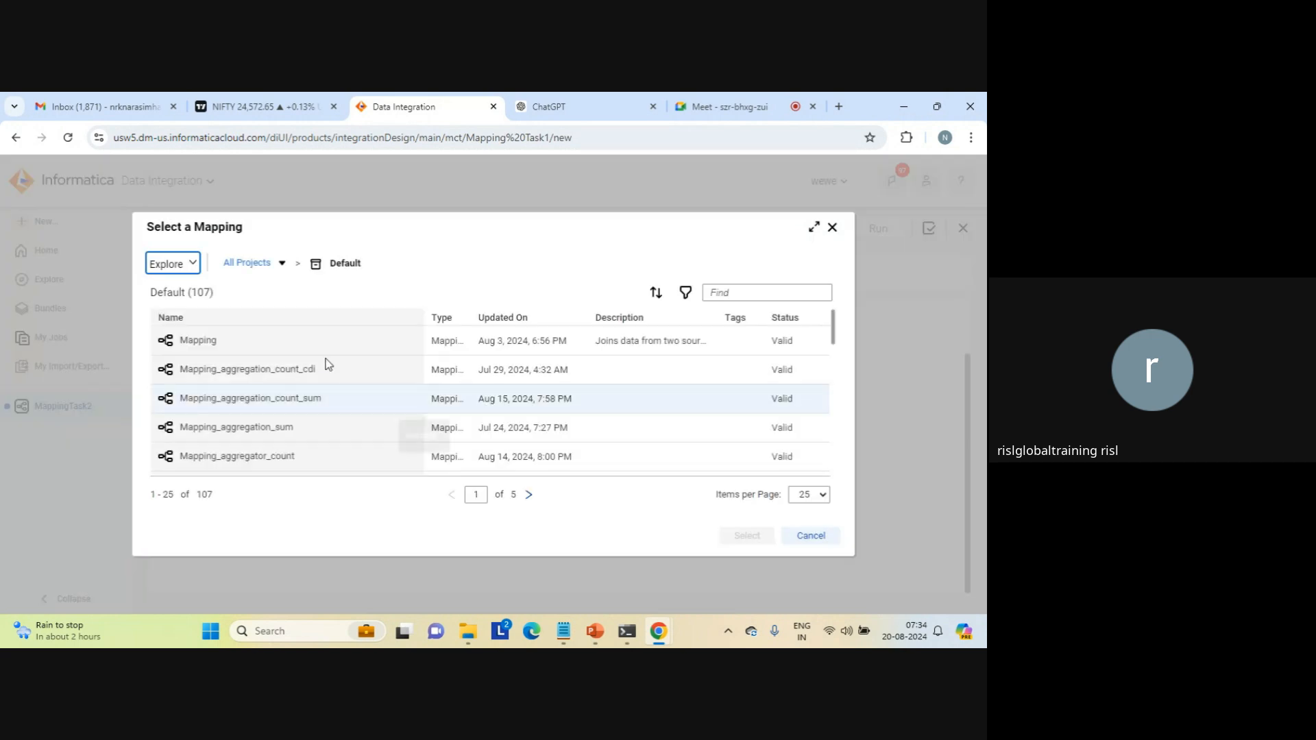
left_click(227, 376)
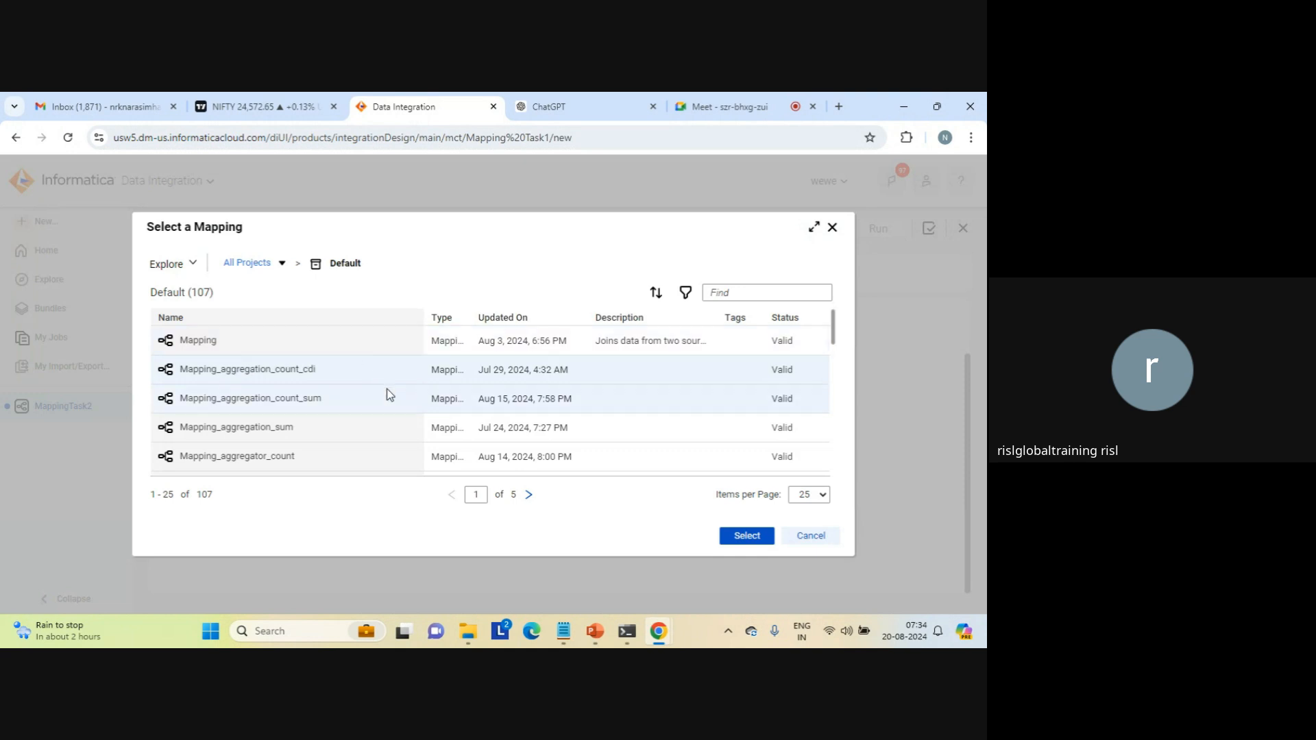
left_click(746, 536)
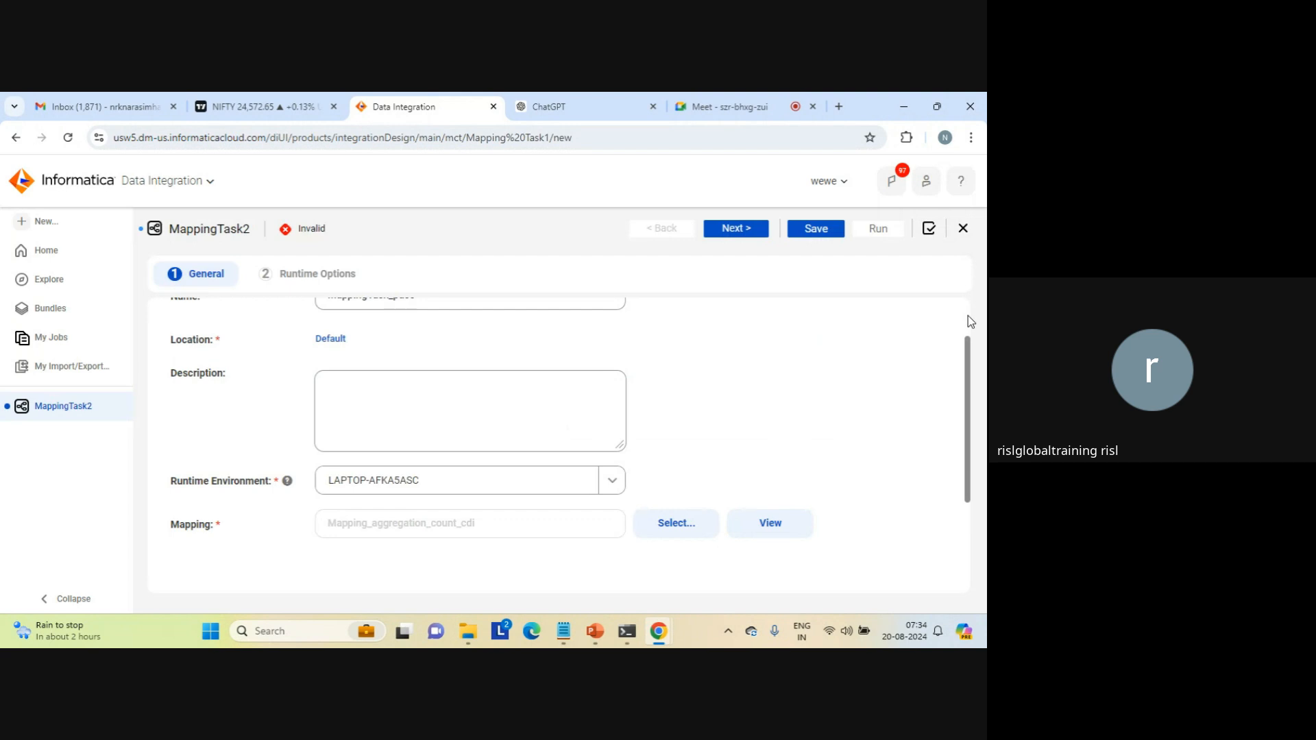
scroll(971, 322, "up", 2)
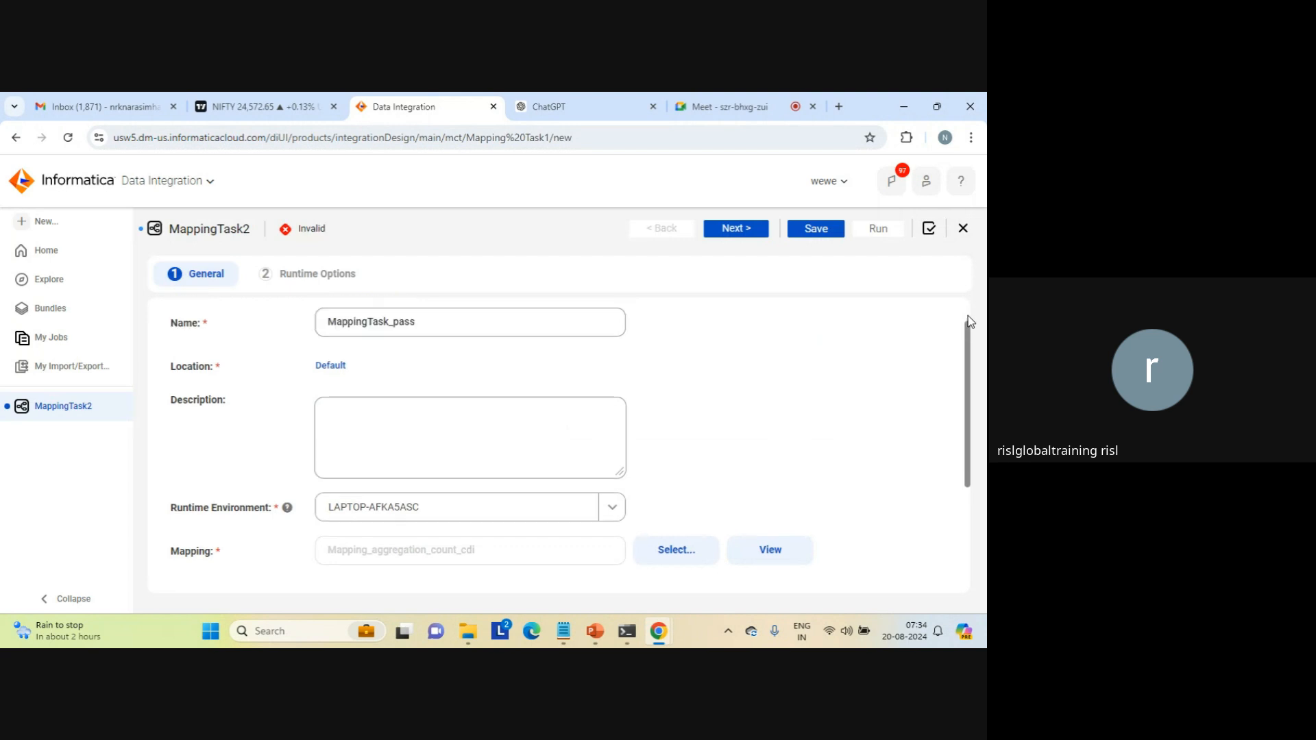
left_click(730, 233)
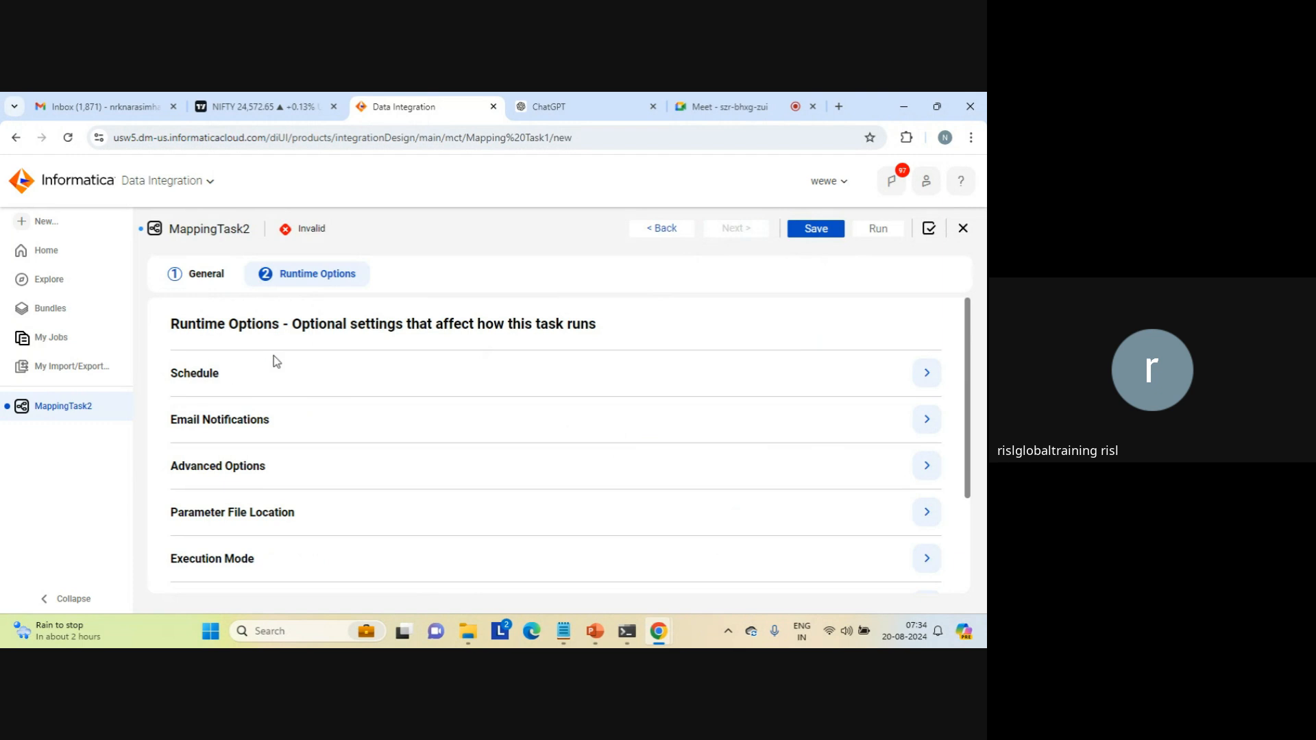
Step: Set the task to run on a schedule and start a new schedule named schdule_test
left_click(210, 374)
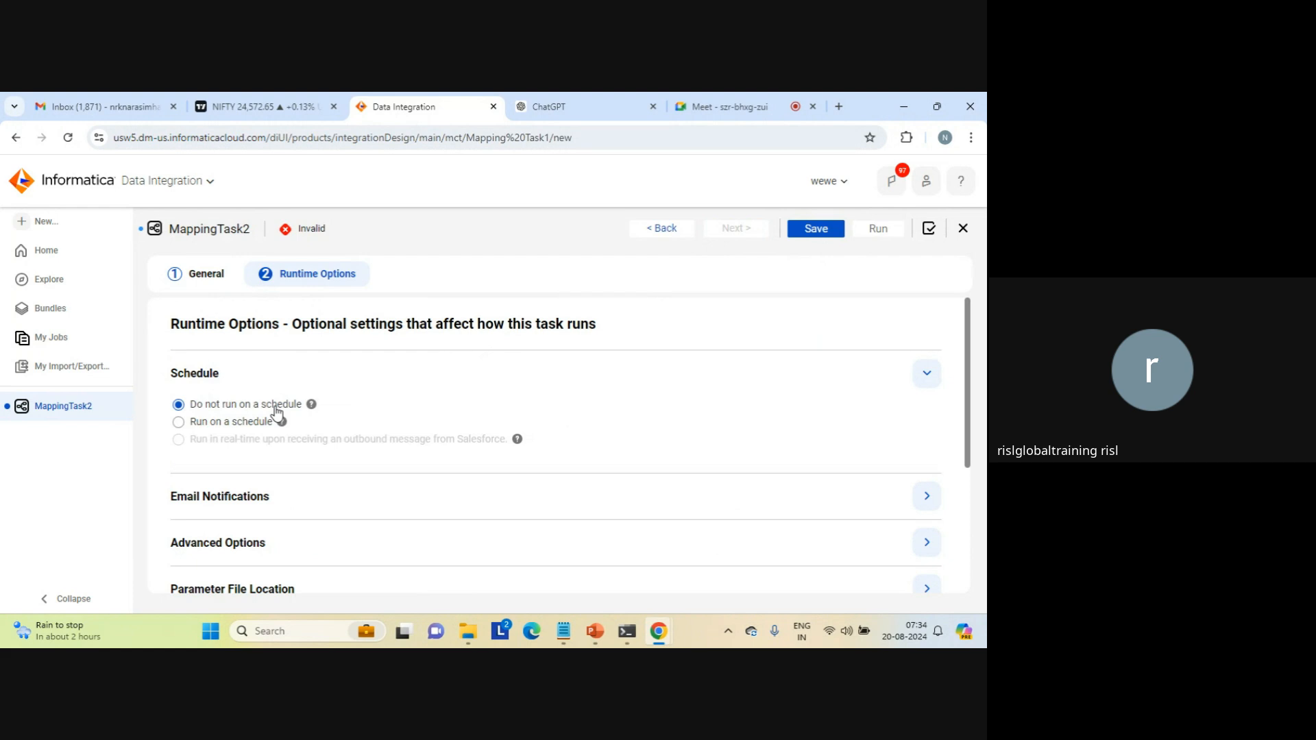
left_click(201, 422)
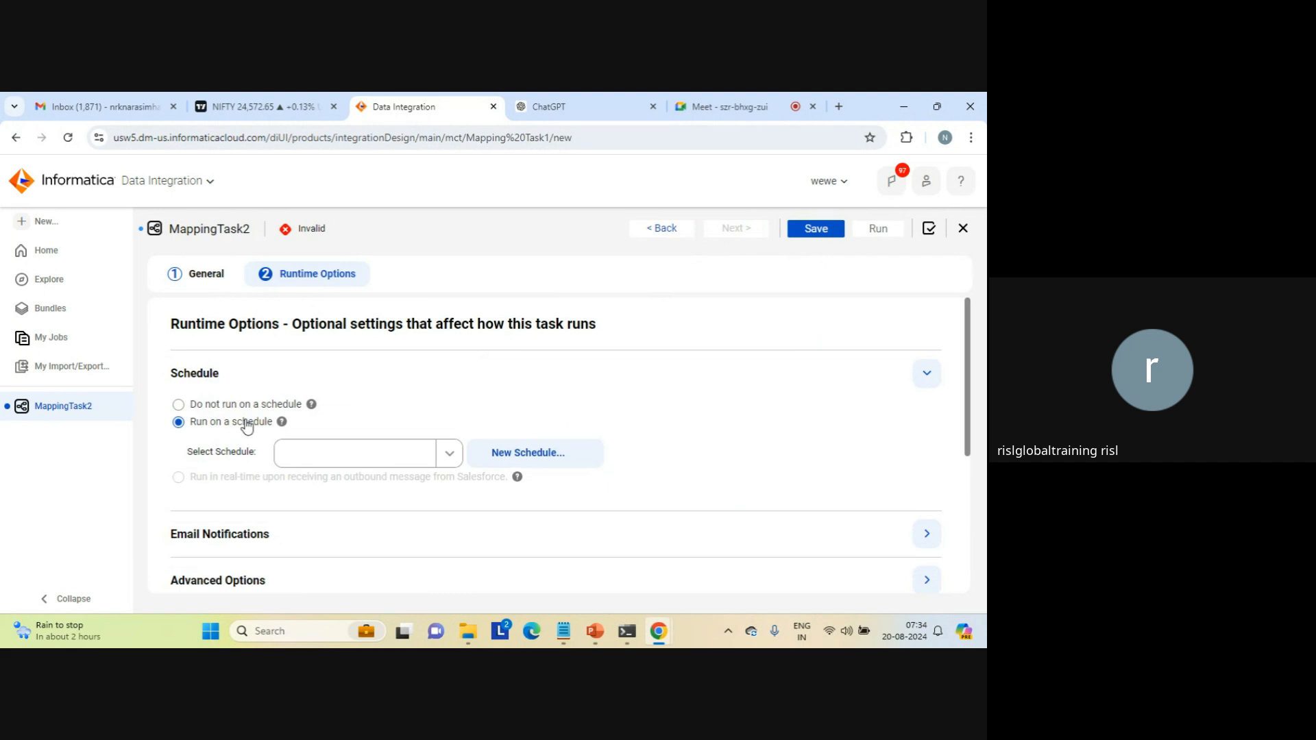
left_click(518, 456)
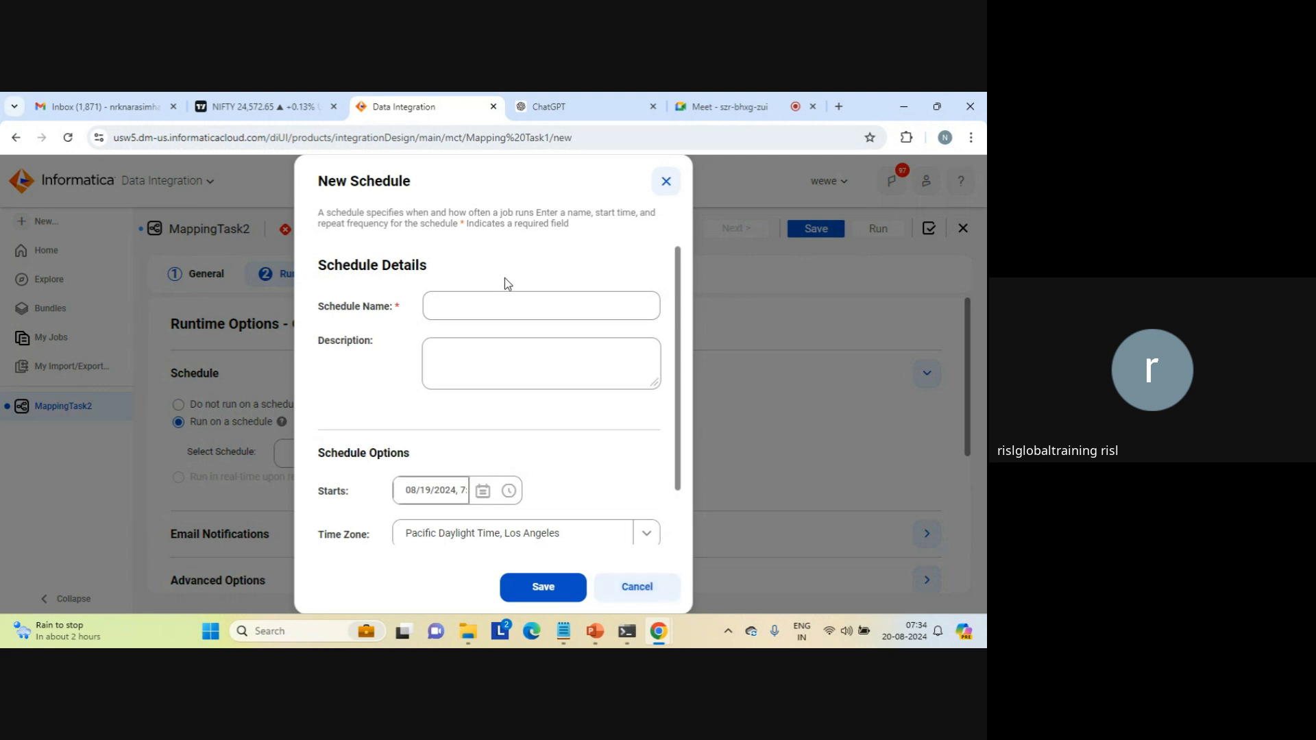
left_click(475, 303)
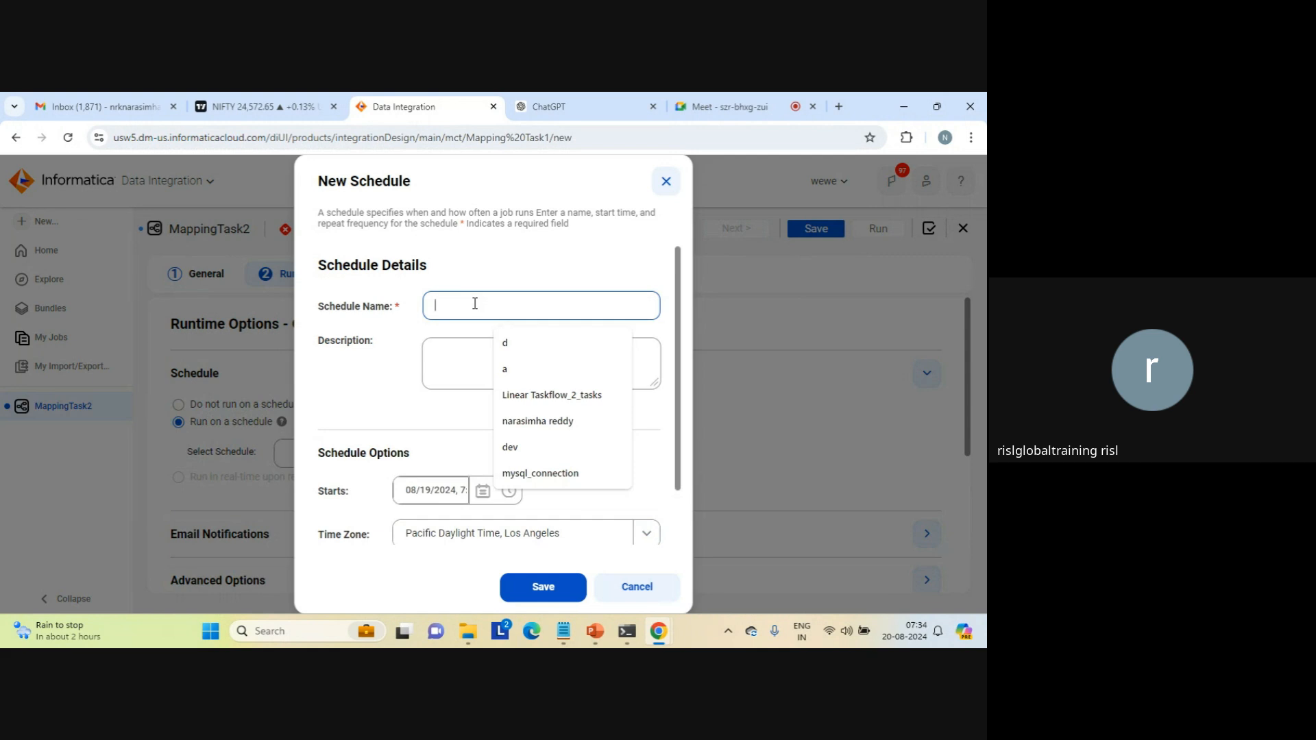
type("scged")
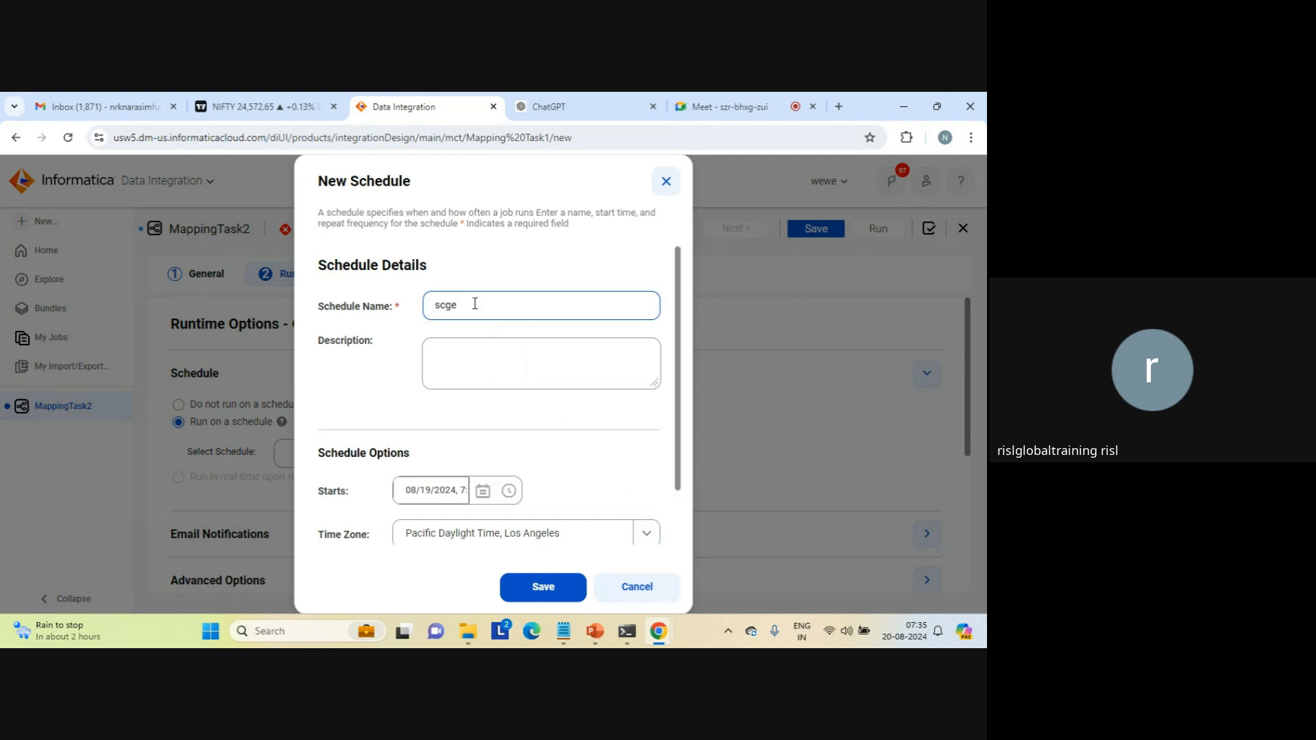
key("BackSpace")
key("BackSpace")
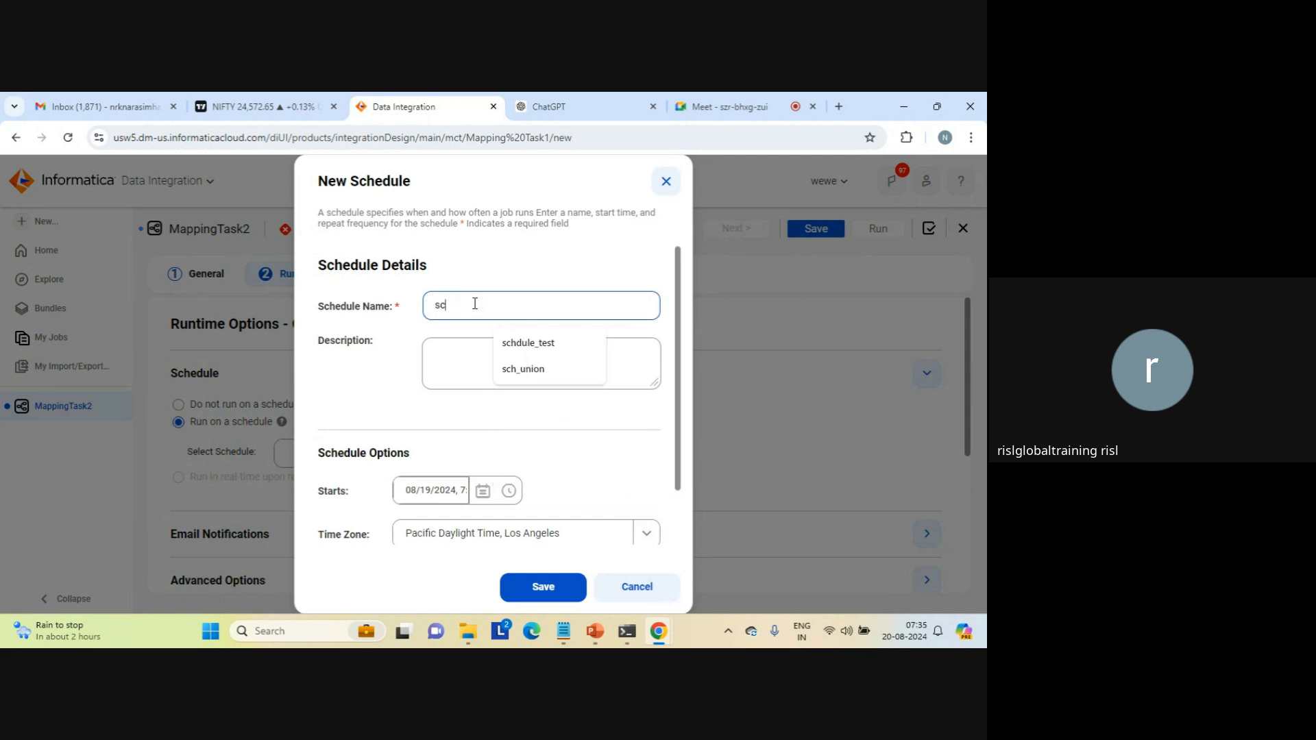
left_click(532, 343)
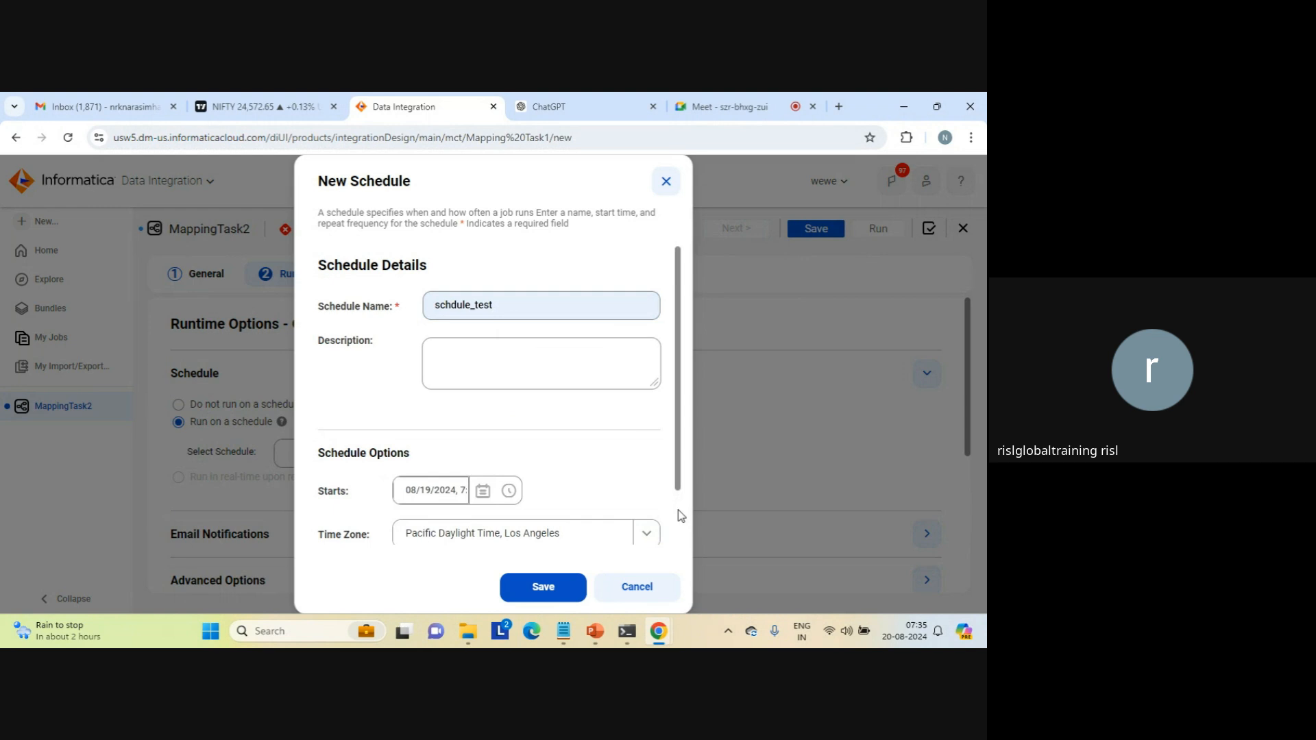
Step: Set the new schedule to repeat Every n Minutes and save it
scroll(677, 514, "down", 2)
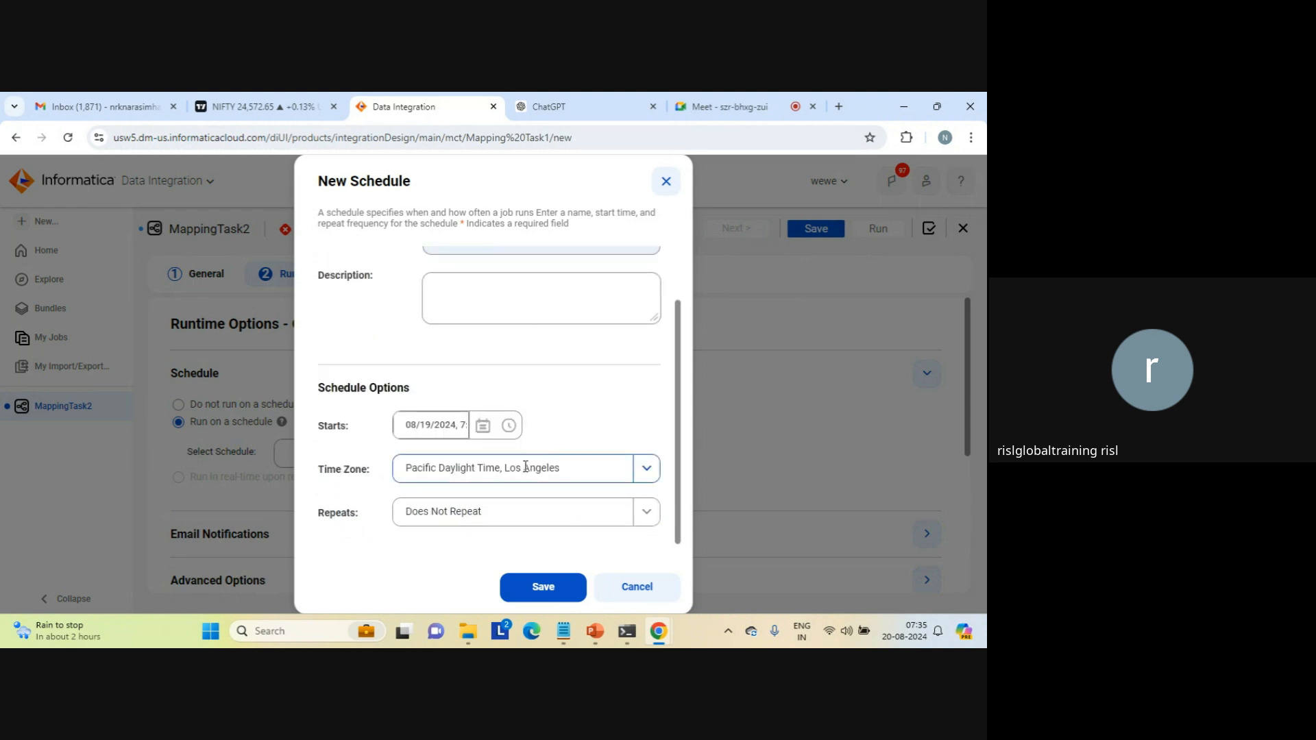
left_click(644, 472)
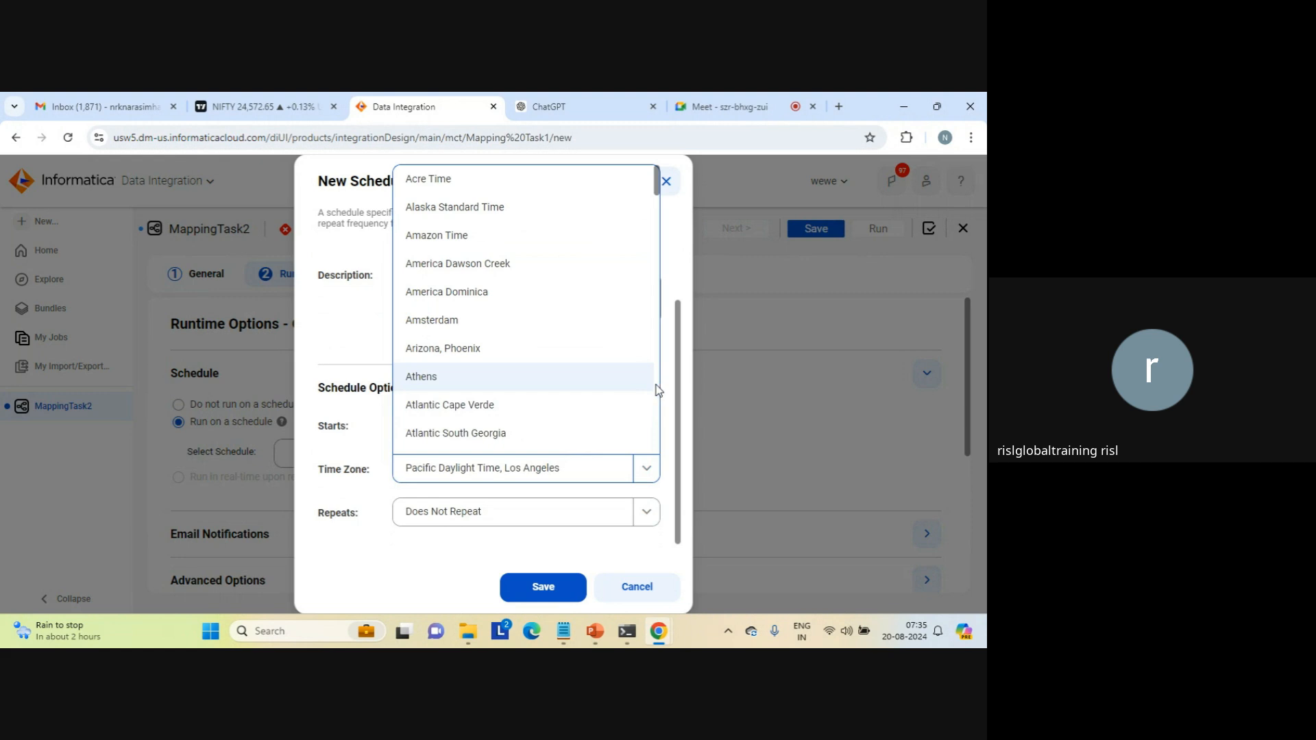
left_click(356, 490)
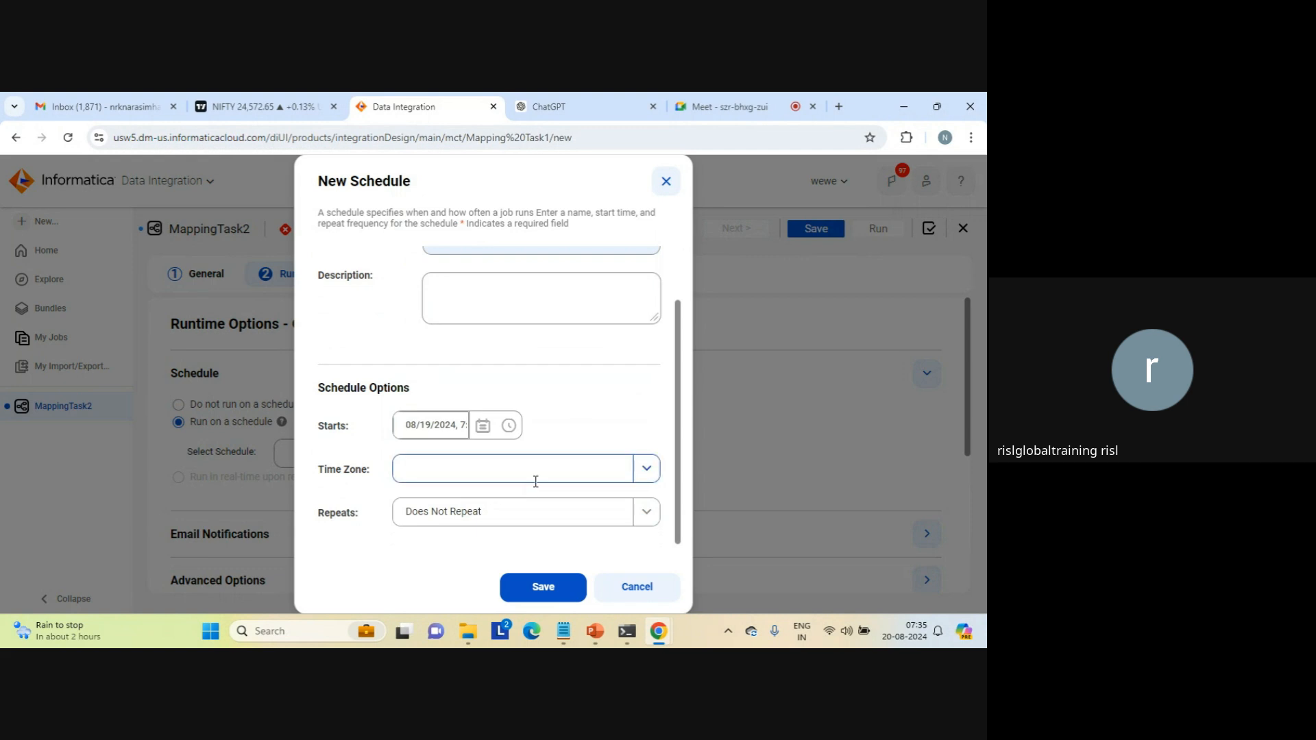
left_click(645, 513)
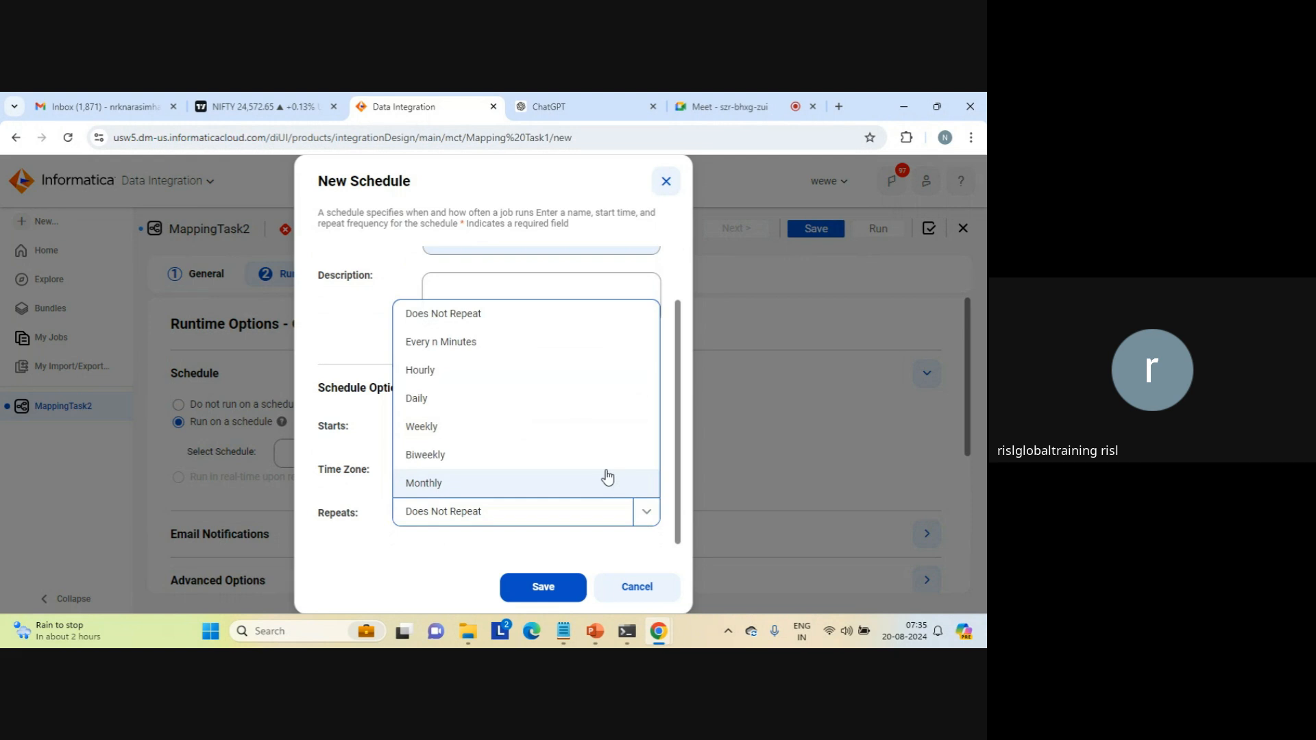
left_click(453, 342)
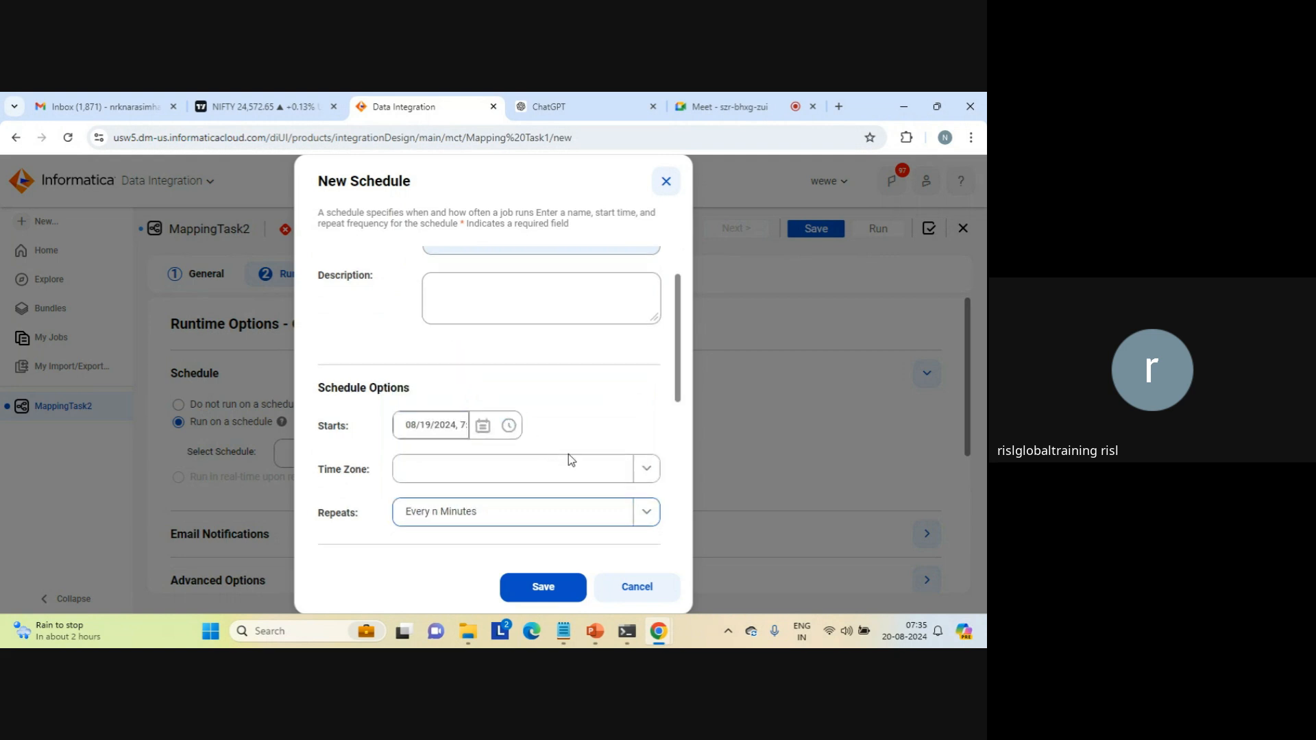
left_click(554, 591)
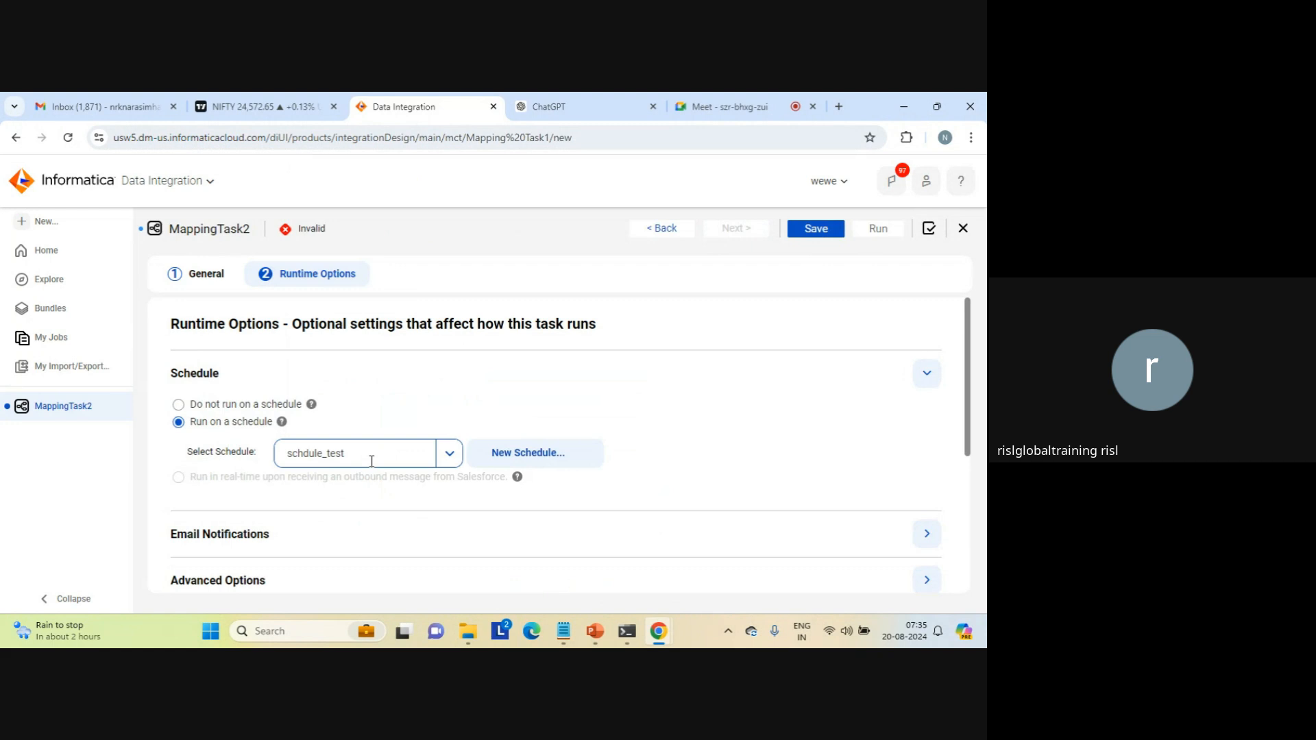
Step: Set the task's schedule option back to Do not run on a schedule
left_click(178, 405)
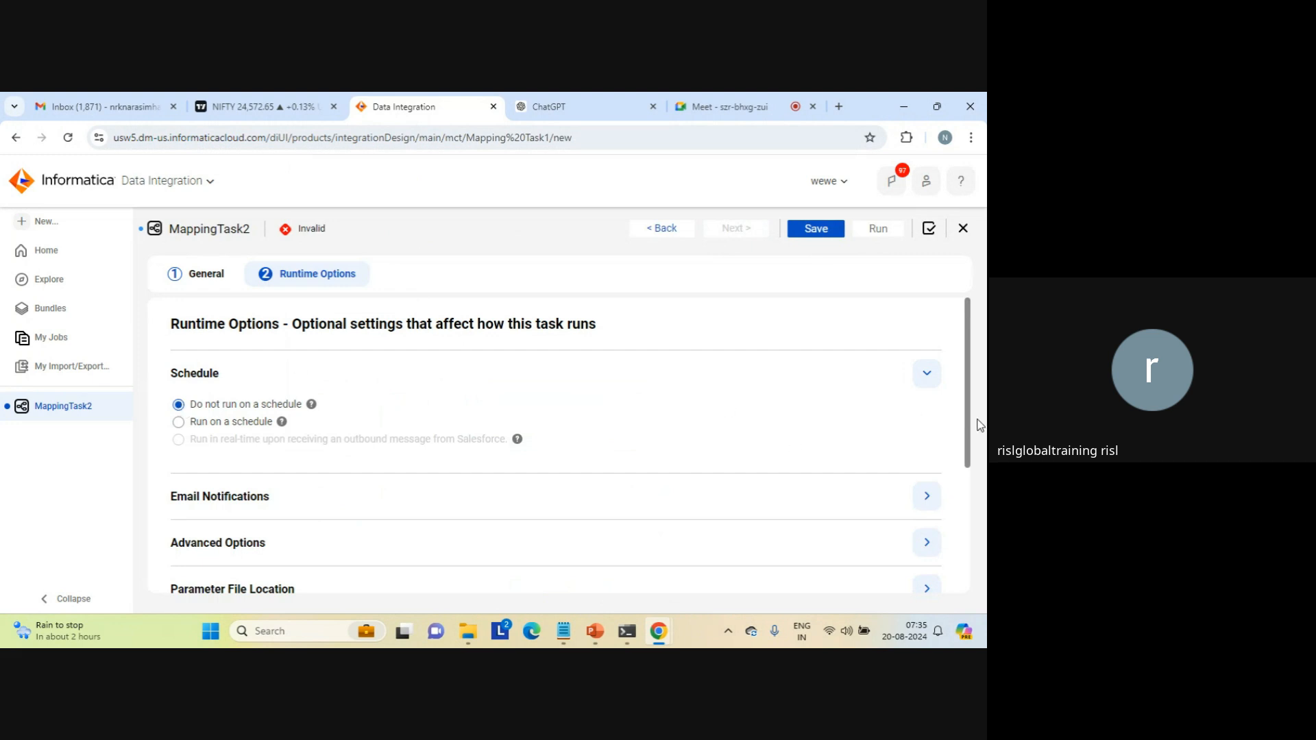
scroll(967, 490, "down", 1)
scroll(967, 491, "down", 3)
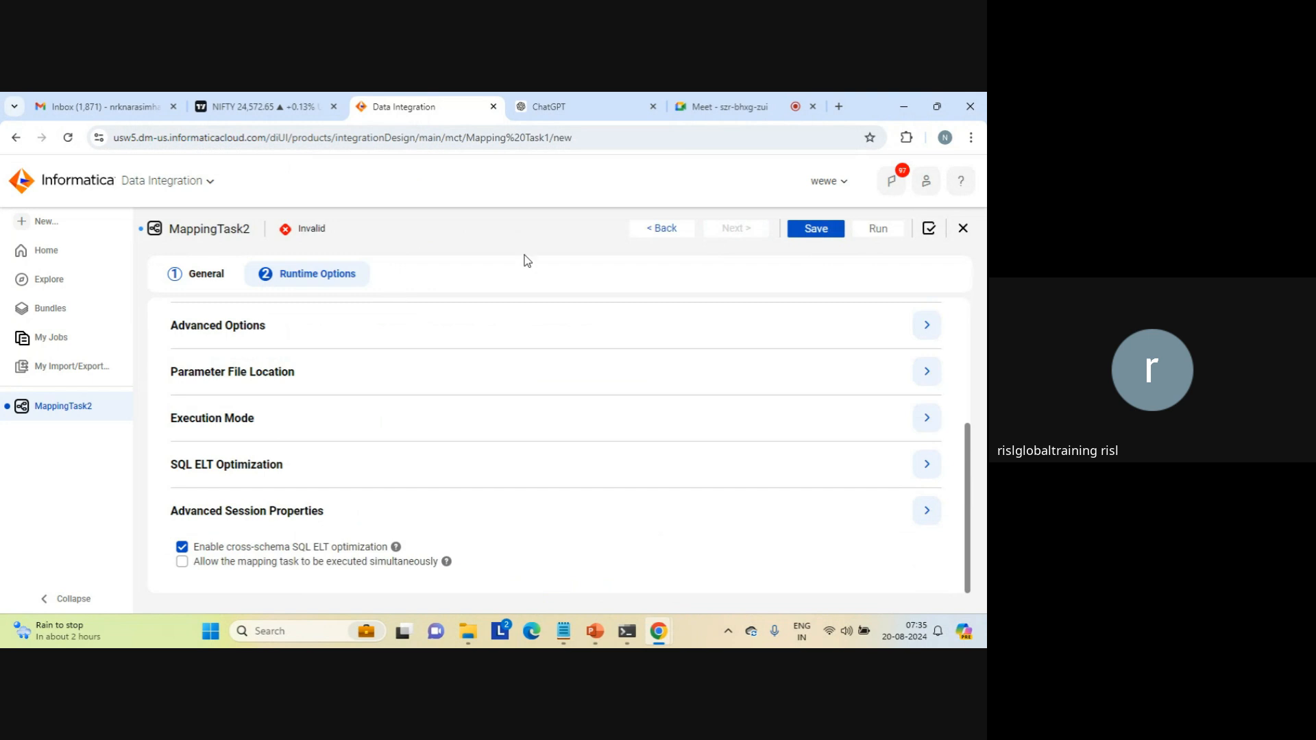
scroll(965, 388, "up", 5)
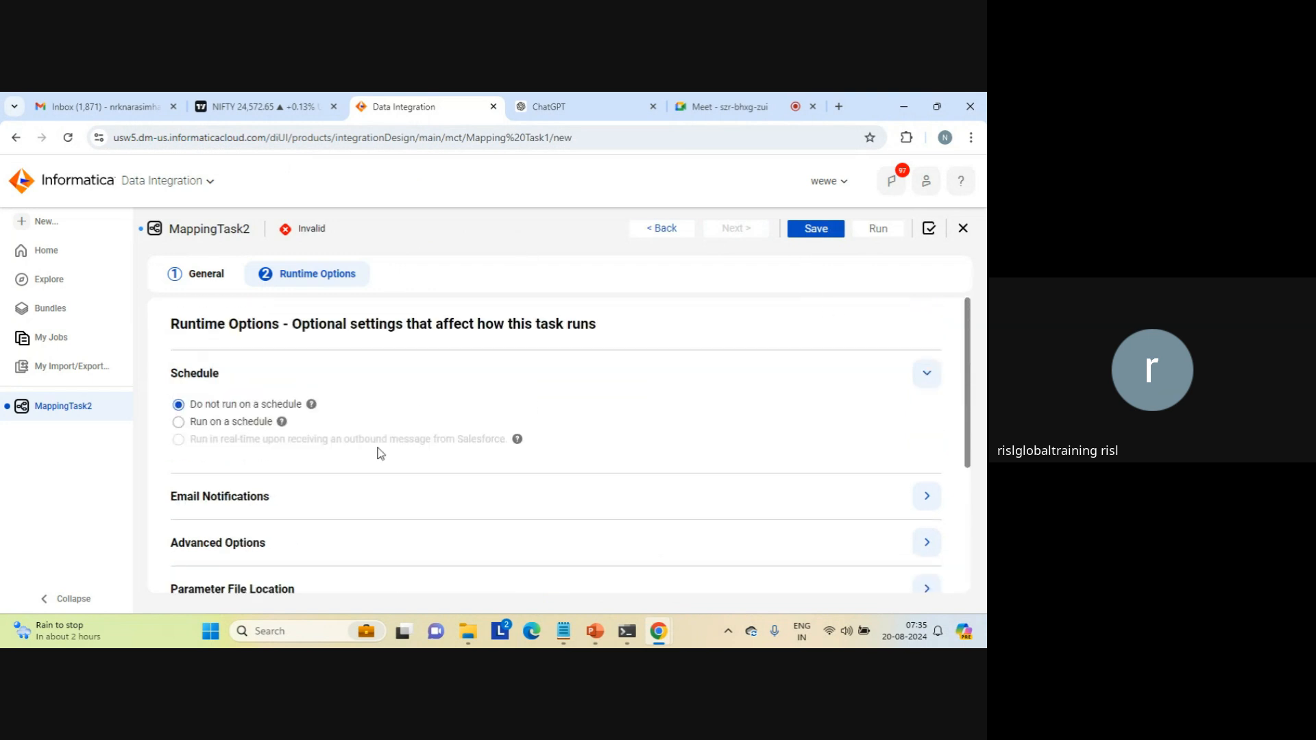
Step: Expand the task's email notification settings and review the available options
left_click(242, 506)
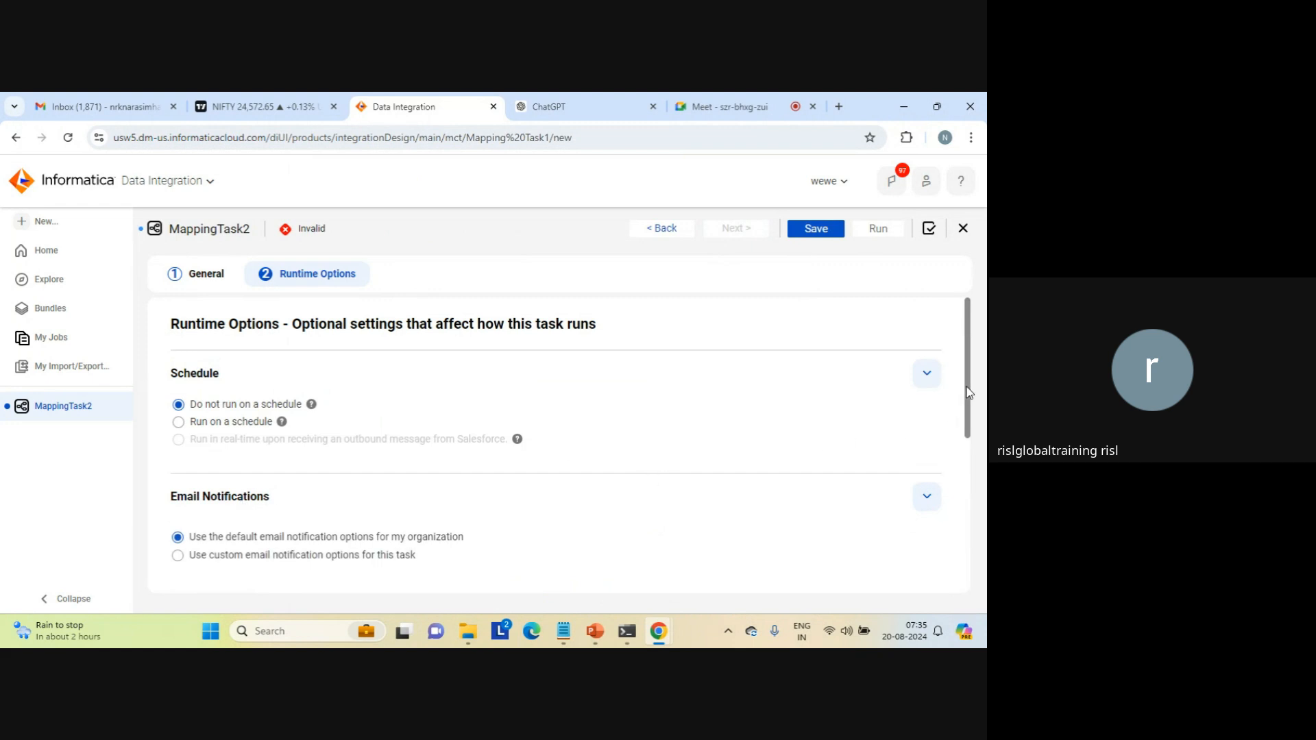
left_click_drag(968, 392, 983, 492)
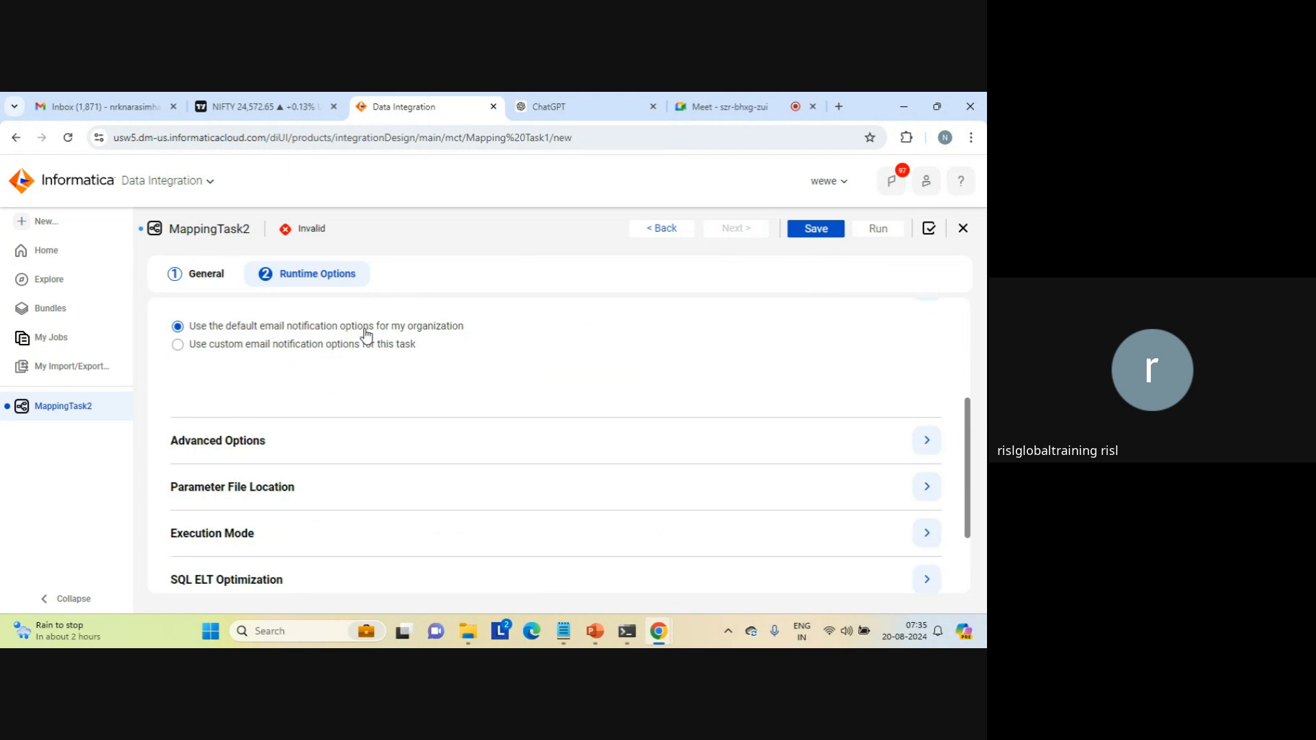
Step: Switch the task to custom email notification options and enter the recipient's e-mail address for failure notifications
left_click(227, 348)
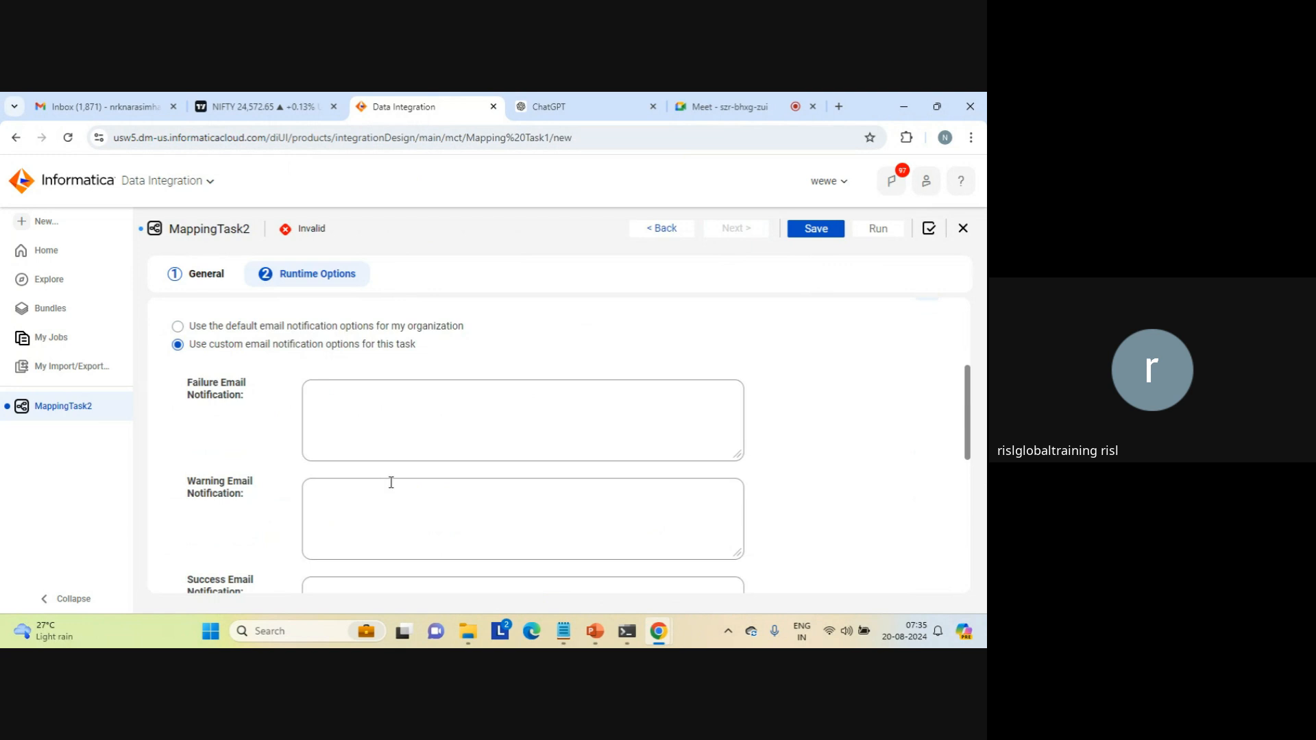
left_click(411, 416)
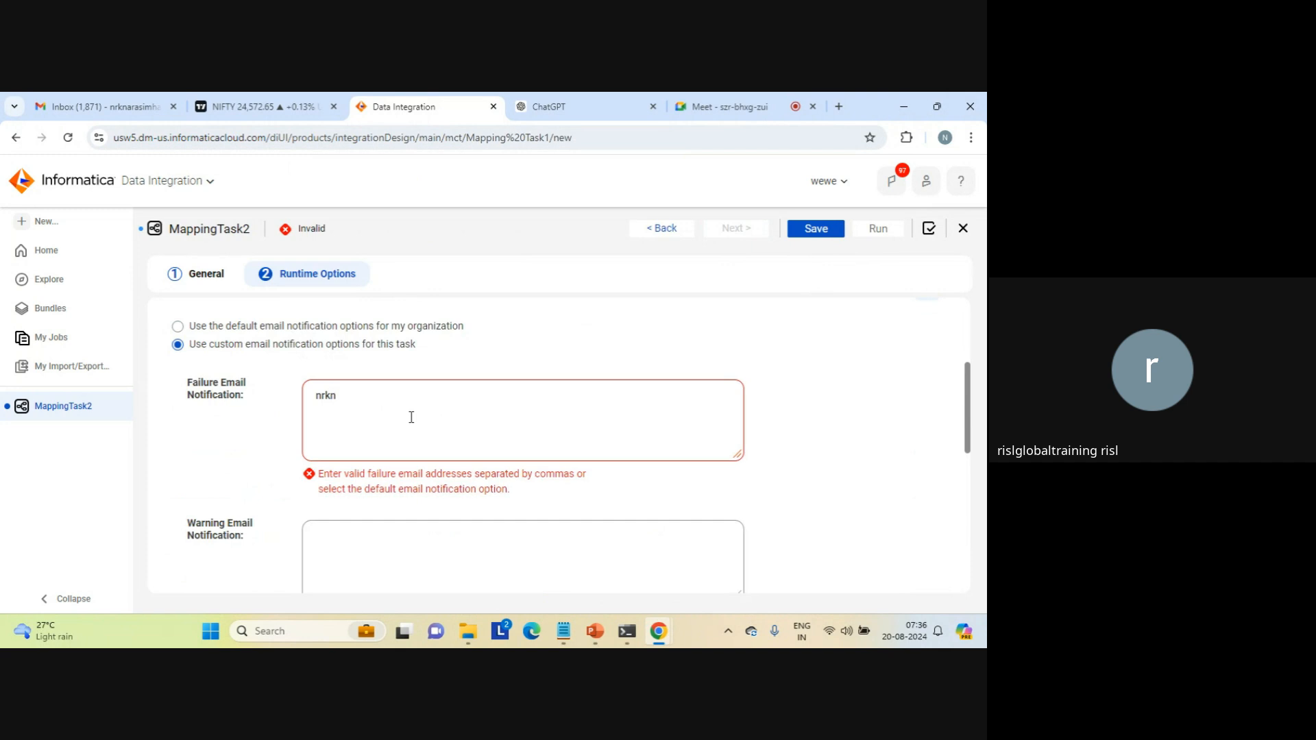
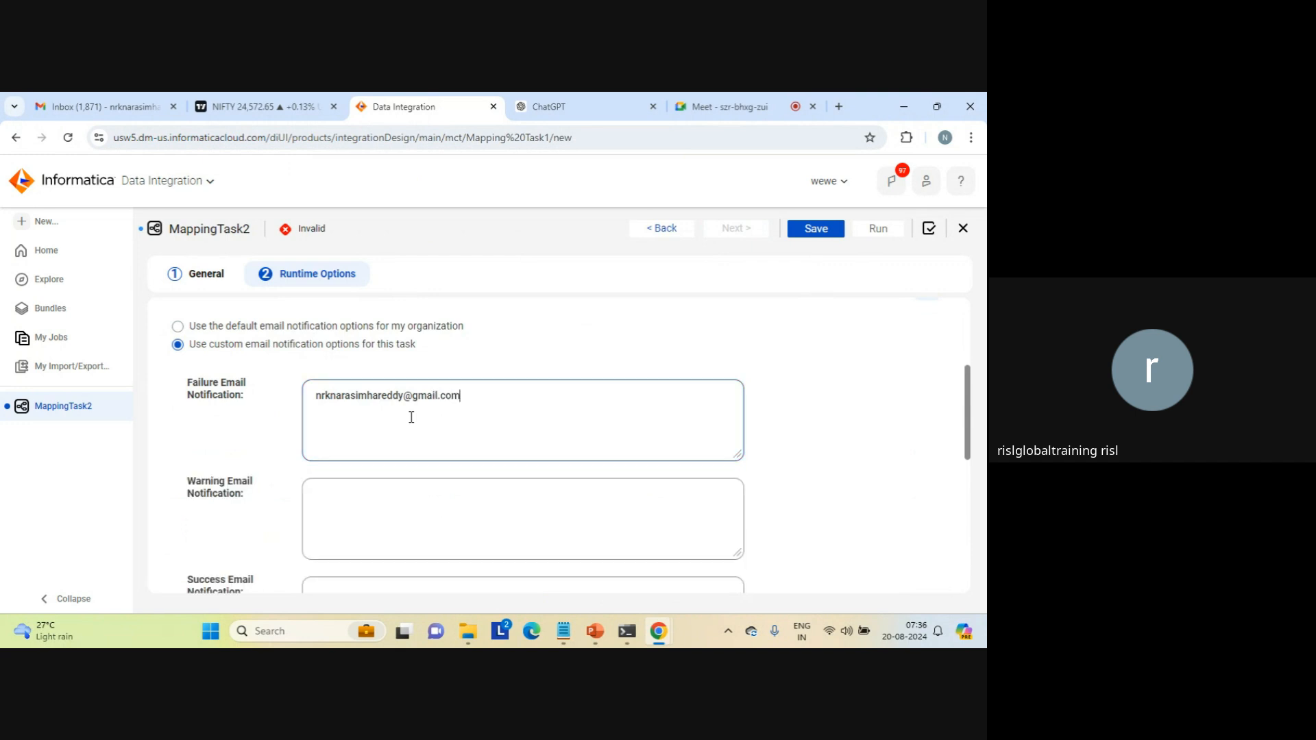
Step: Copy the failure notification address into the warning and success email notification fields
key("ctrl+a")
key("ctrl+c")
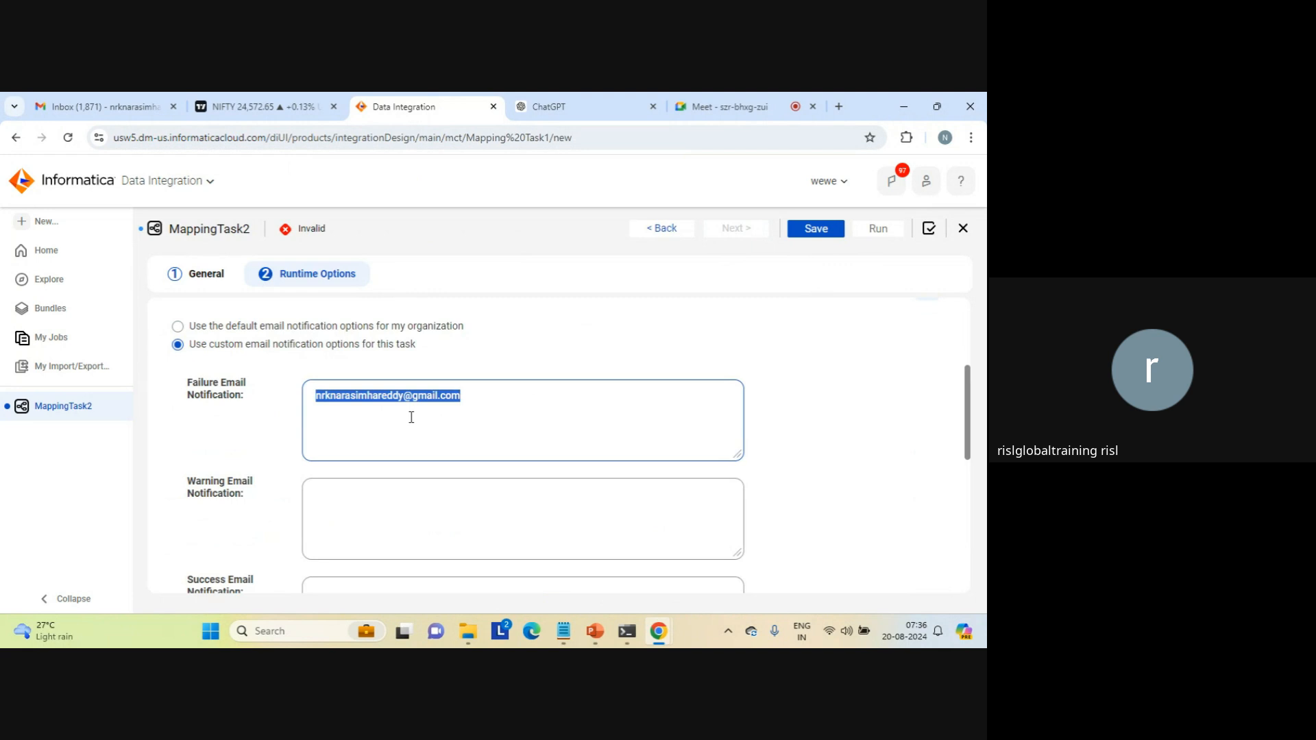
left_click(374, 488)
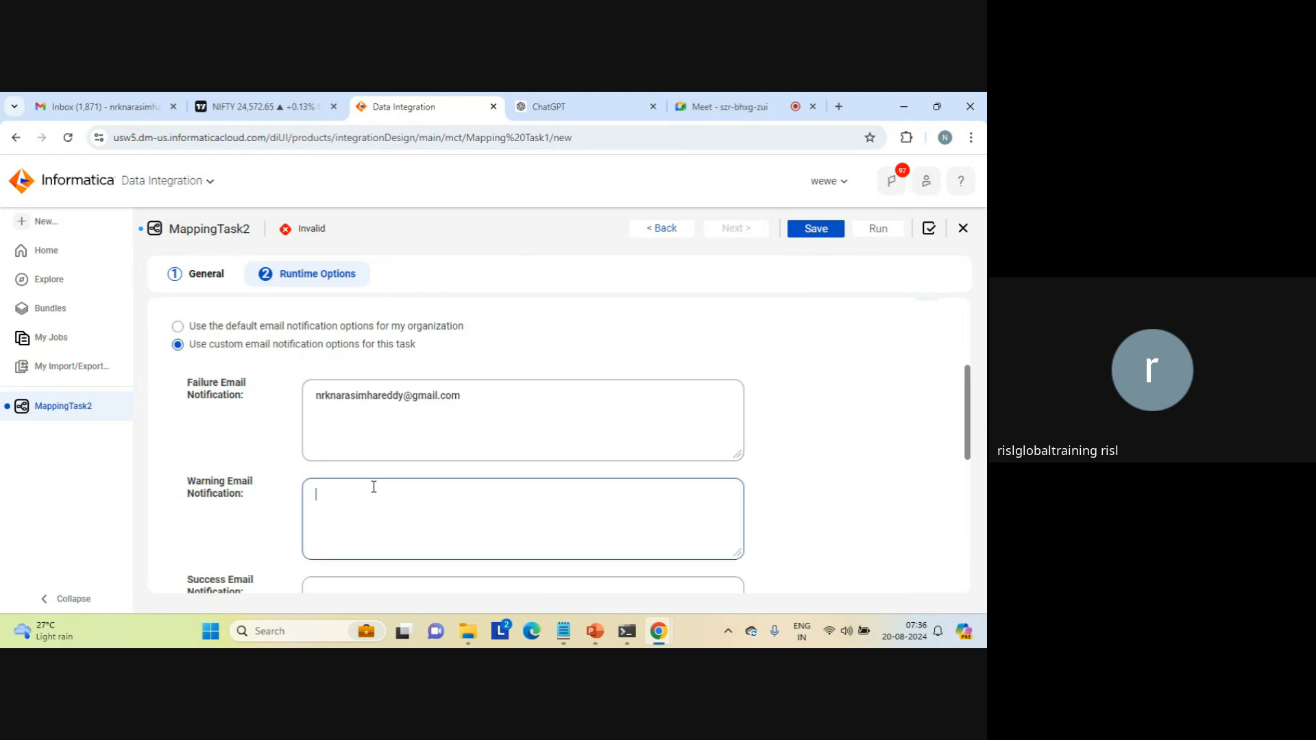
key("ctrl+v")
key("Tab")
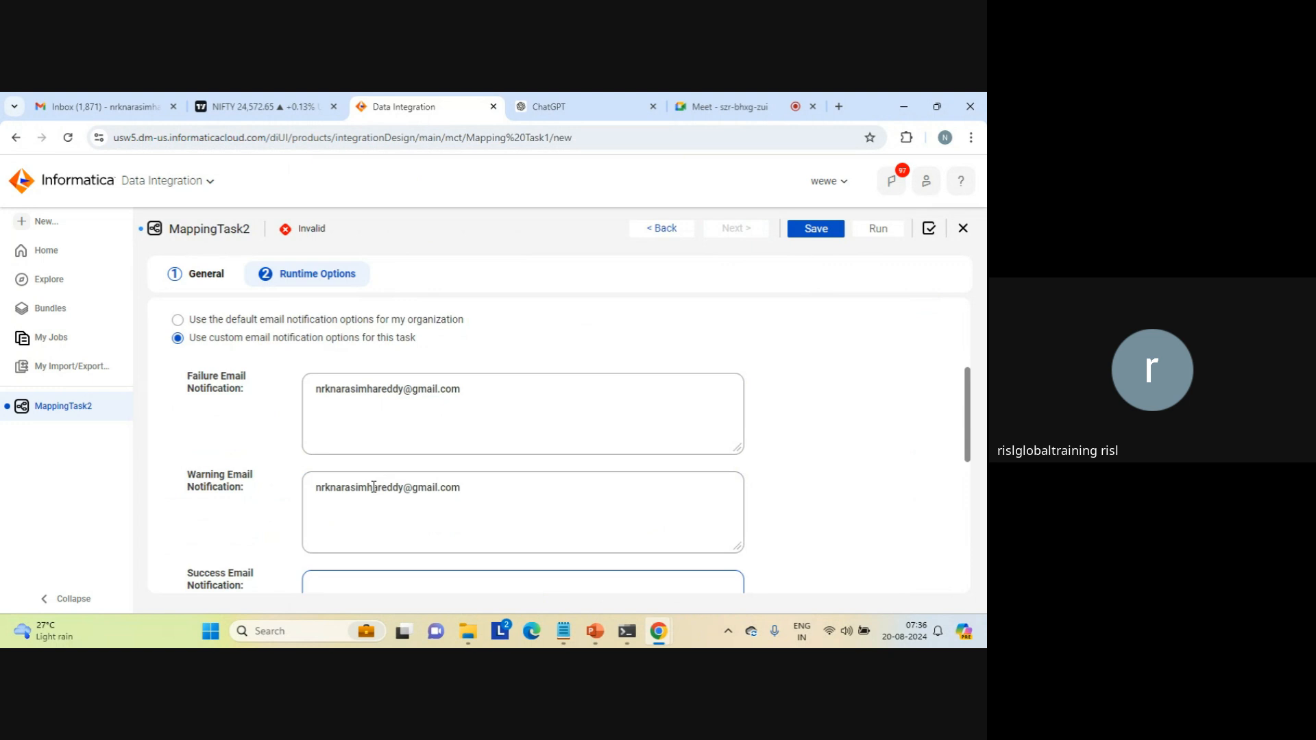
key("ctrl+v")
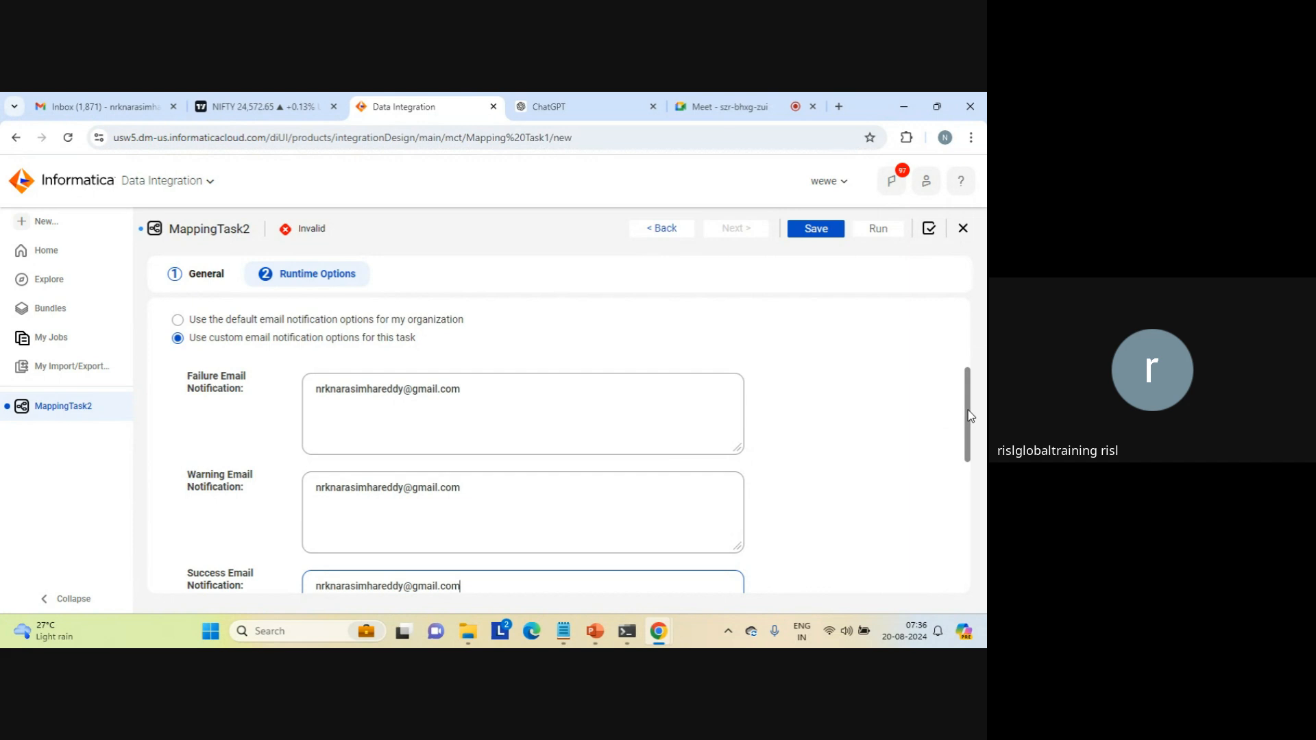
Step: Expand Advanced Options and review the pre- and post-processing commands, maximum number of log files and schema change handling
left_click_drag(967, 416, 986, 529)
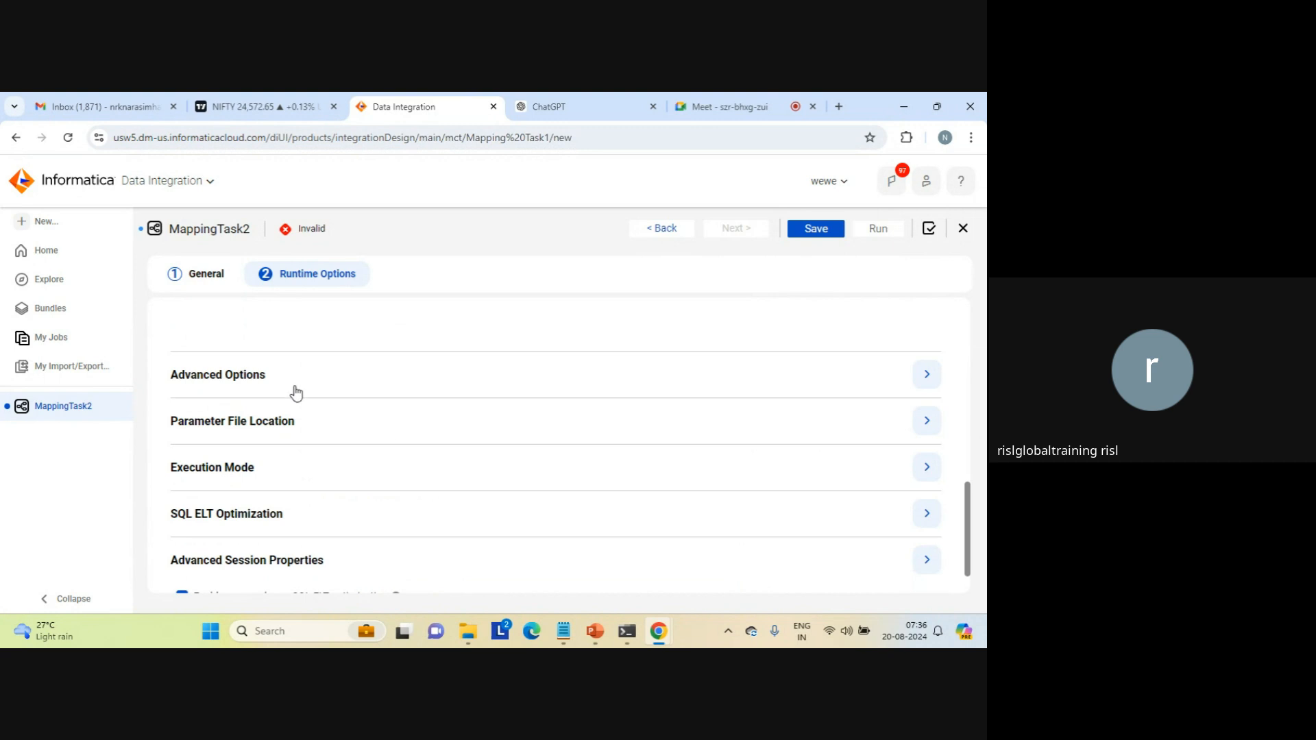
left_click(250, 377)
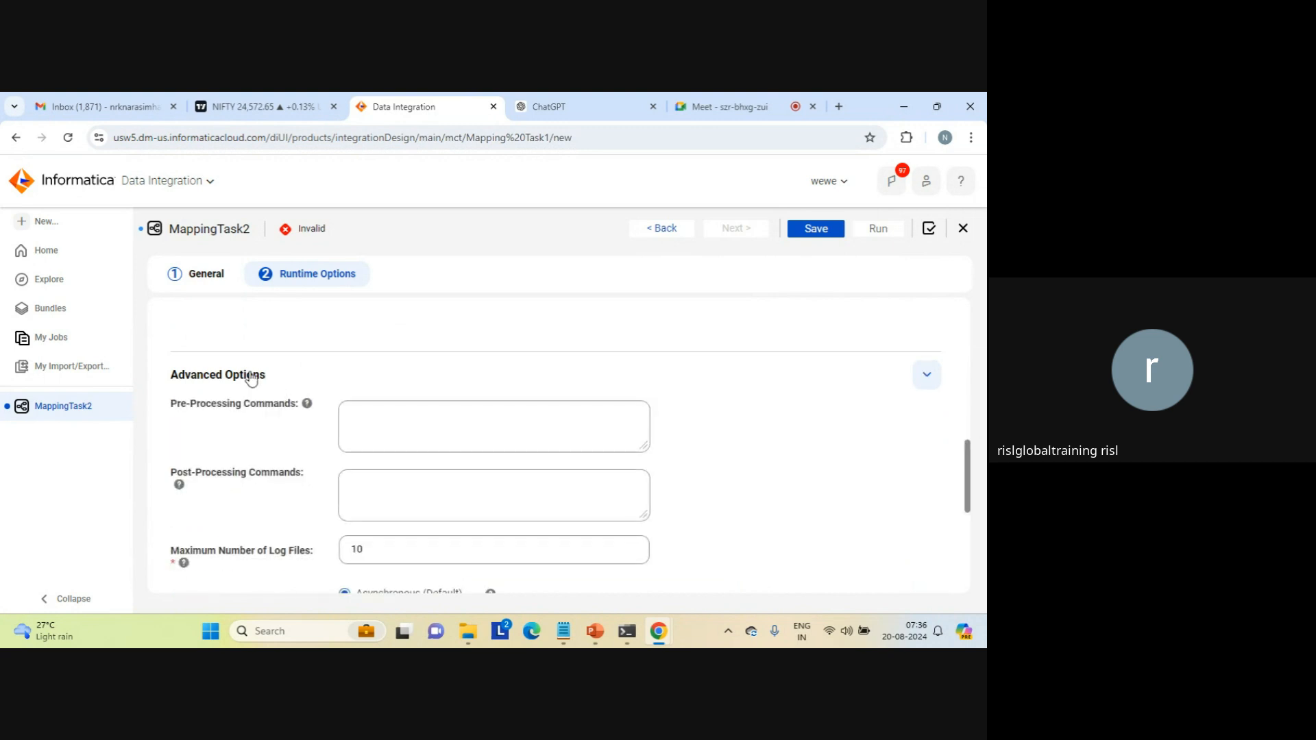
left_click(415, 414)
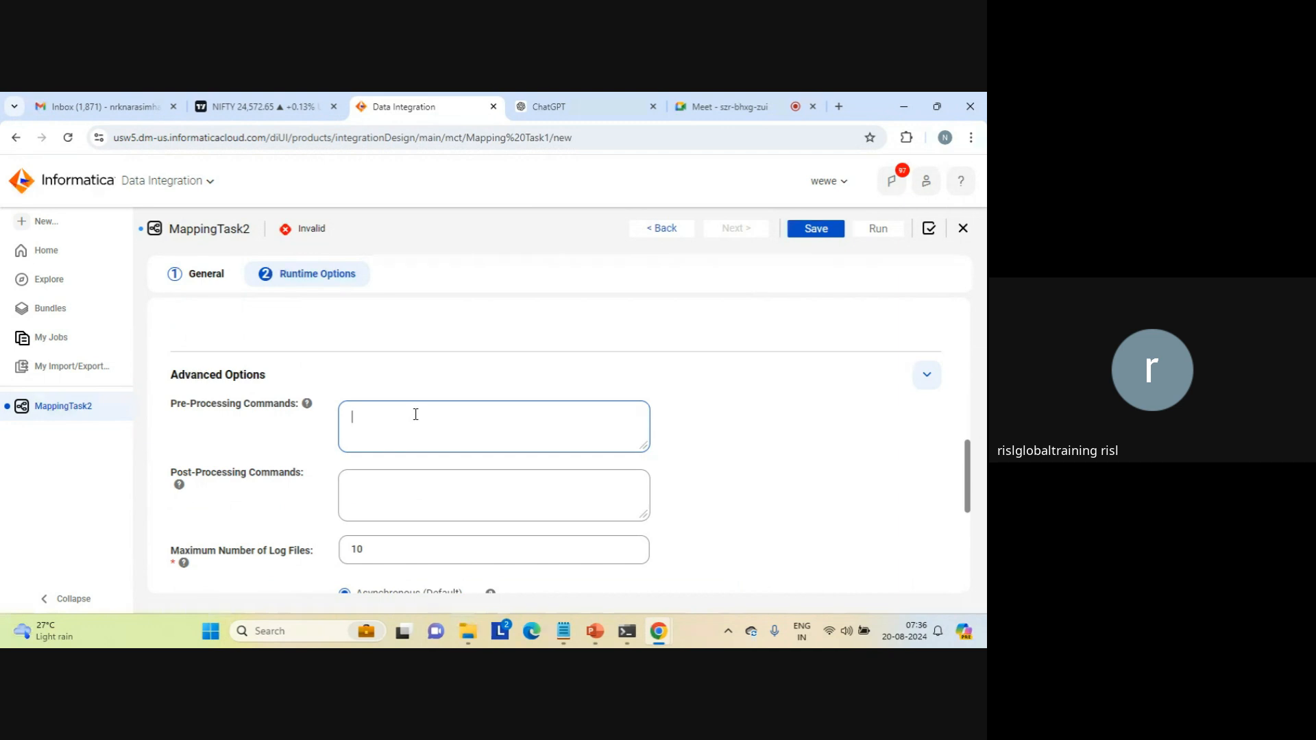
left_click(412, 496)
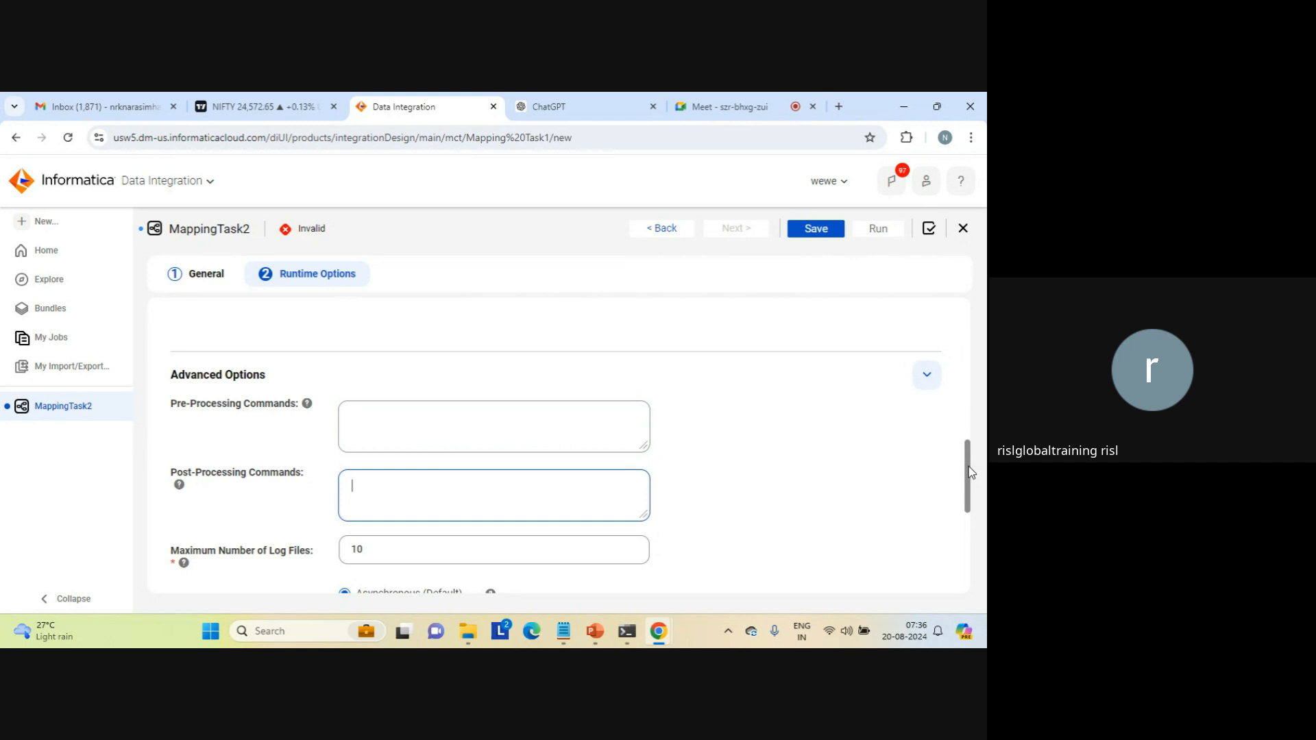
left_click(711, 429)
left_click(508, 426)
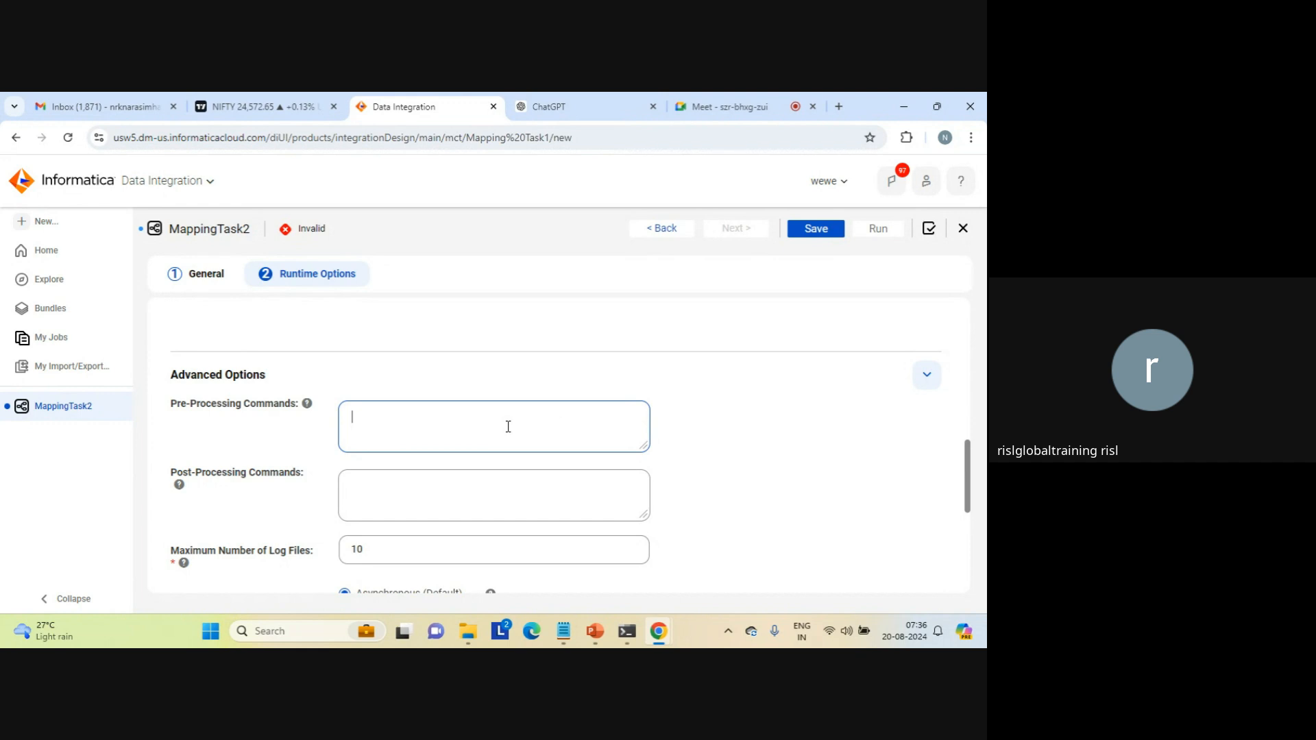
left_click(969, 462)
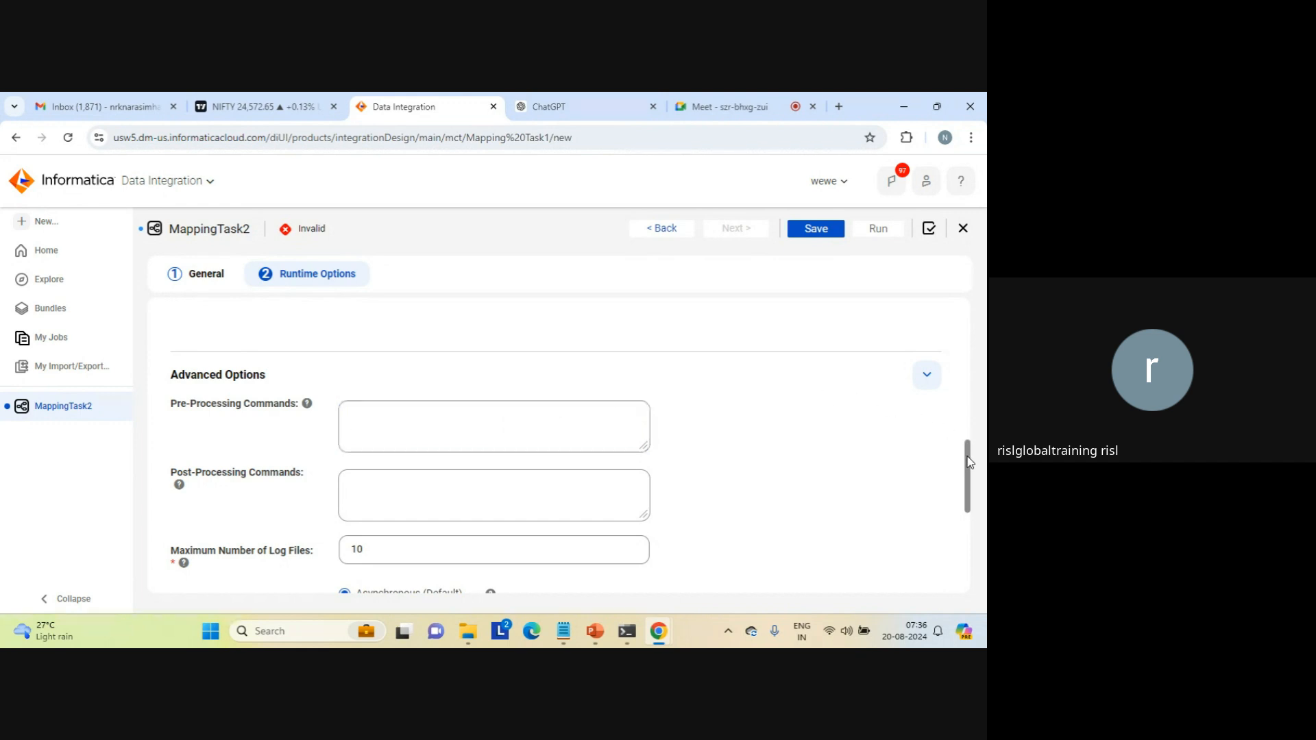
left_click_drag(970, 461, 969, 492)
left_click(396, 369)
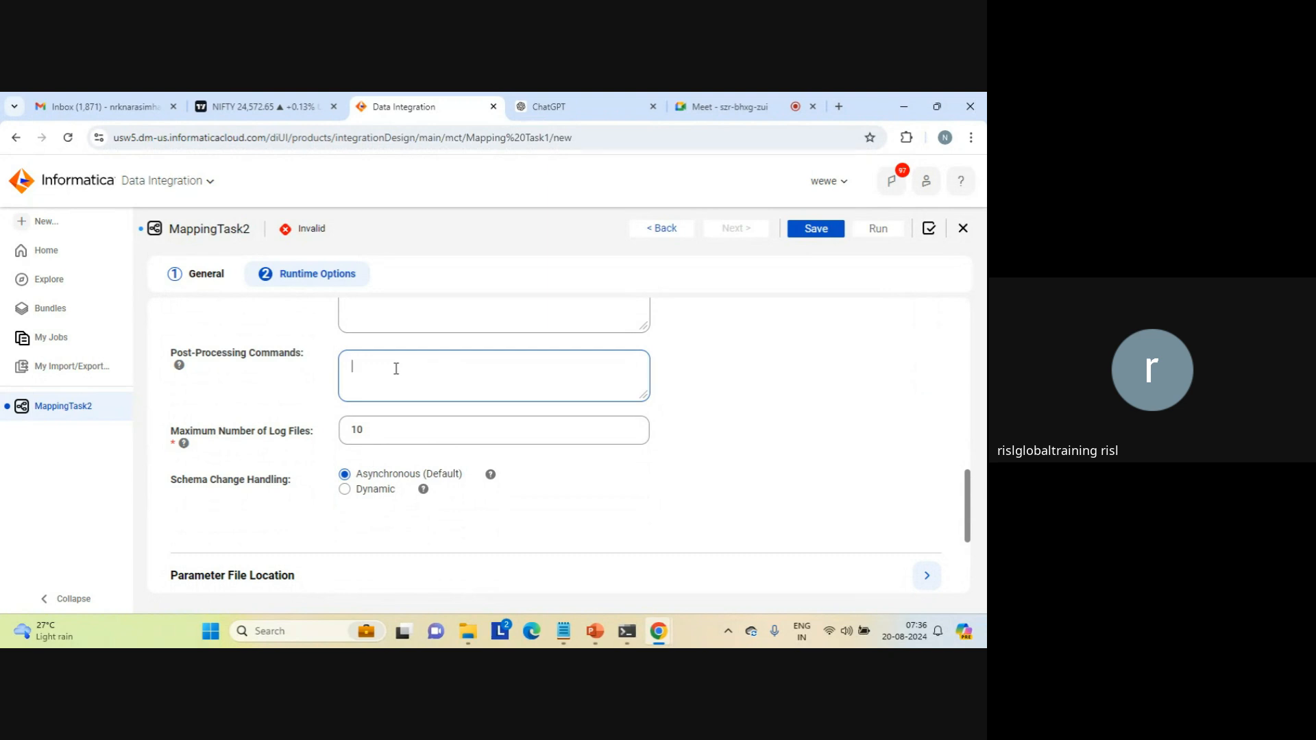
double_click(358, 432)
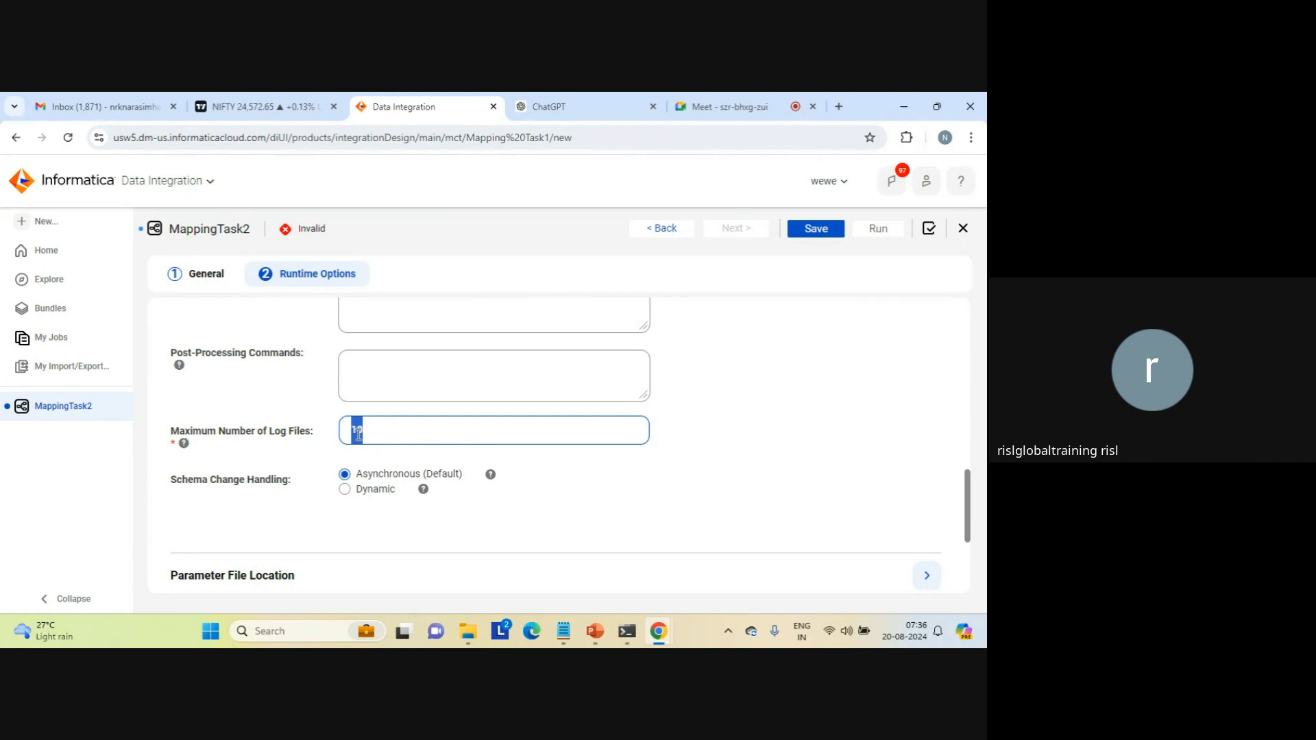
left_click(358, 433)
left_click_drag(969, 504, 973, 533)
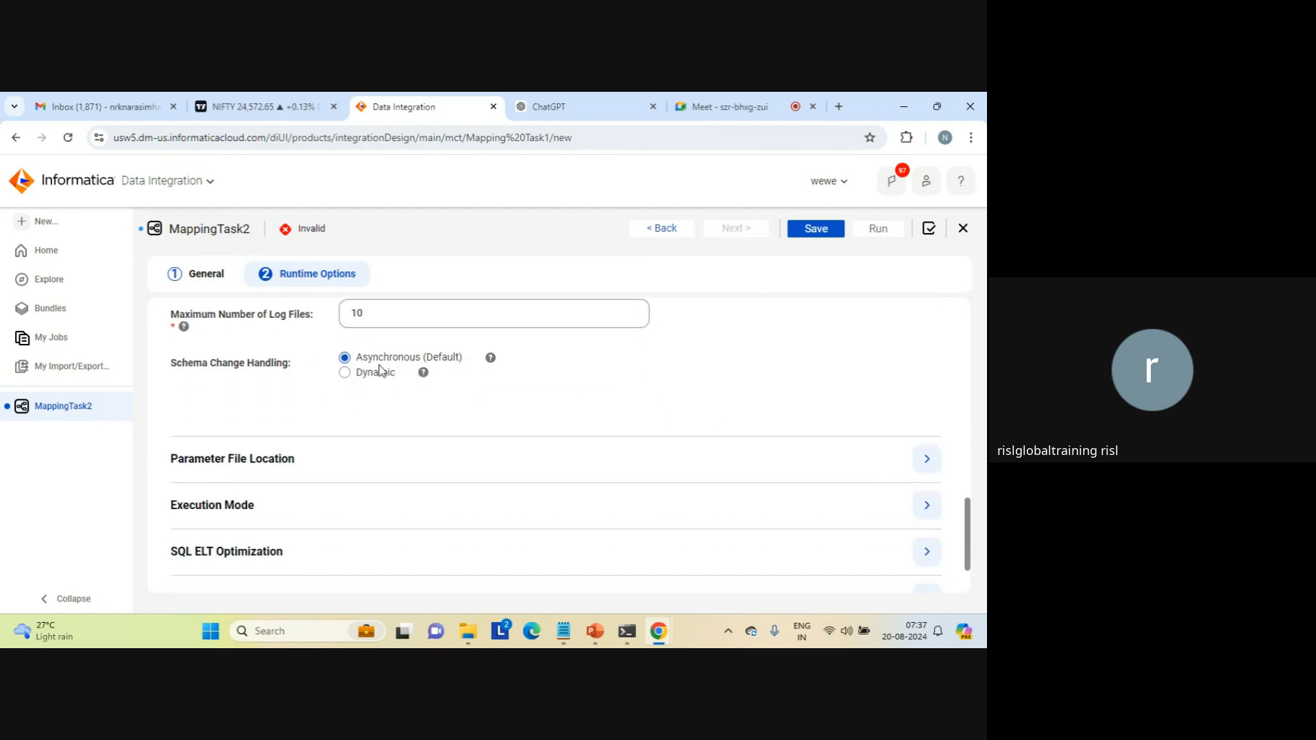
Step: Expand Parameter File Location and review the local and cloud-hosted parameter file settings
left_click(288, 463)
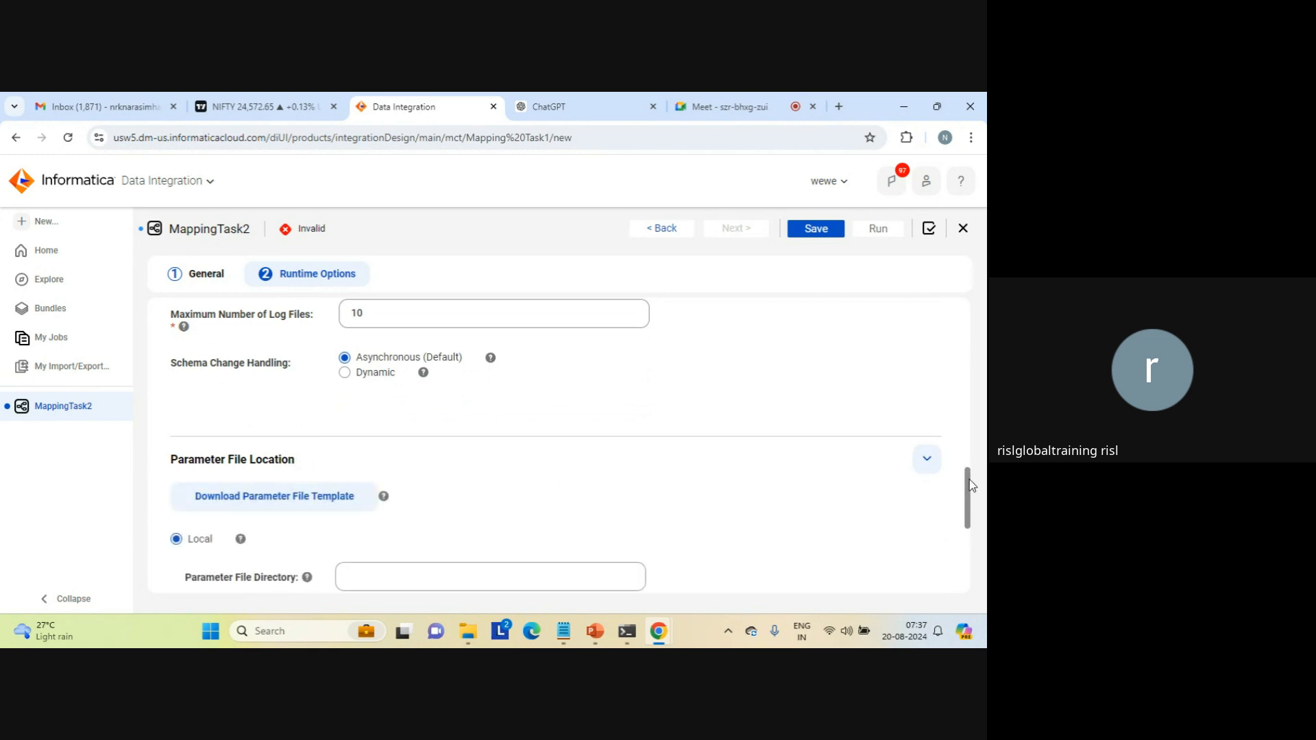
left_click_drag(969, 480, 972, 514)
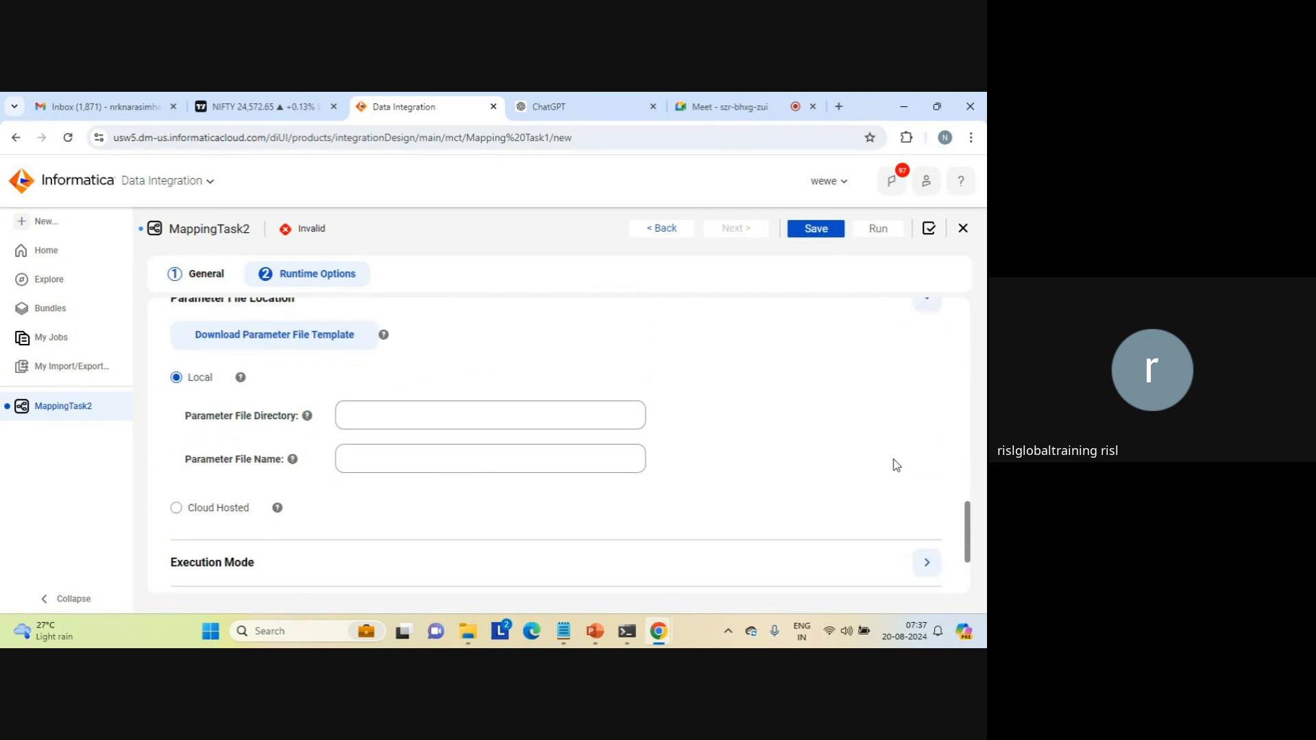
scroll(968, 583, "down", 3)
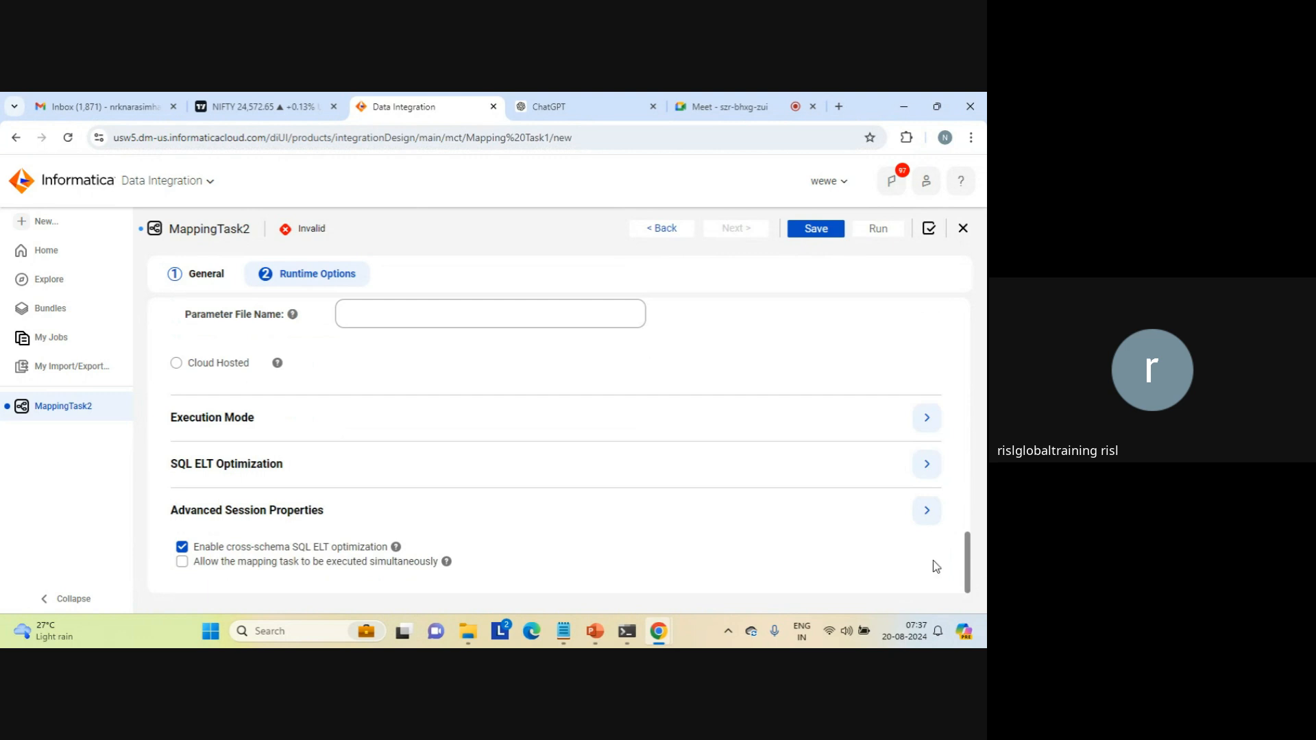
Step: Expand the Execution Mode and Advanced Session Properties sections and review their options
left_click(225, 423)
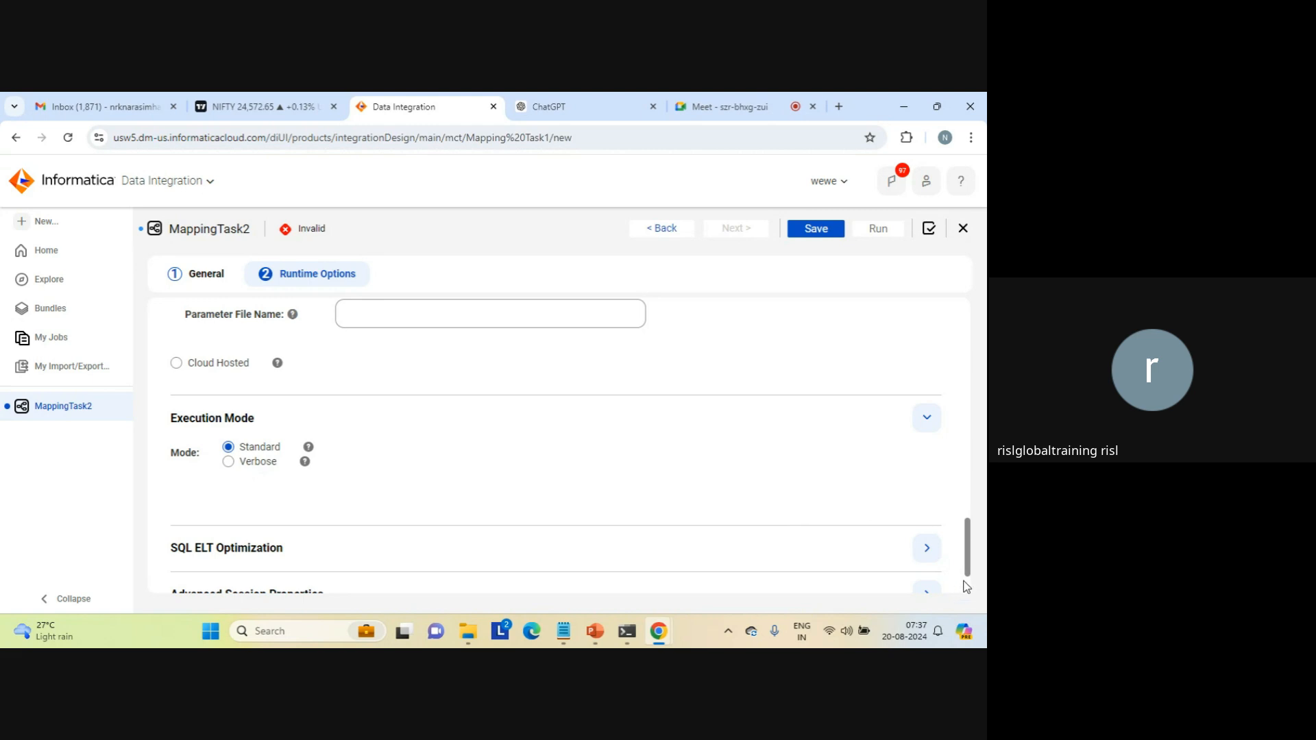
scroll(656, 515, "down", 2)
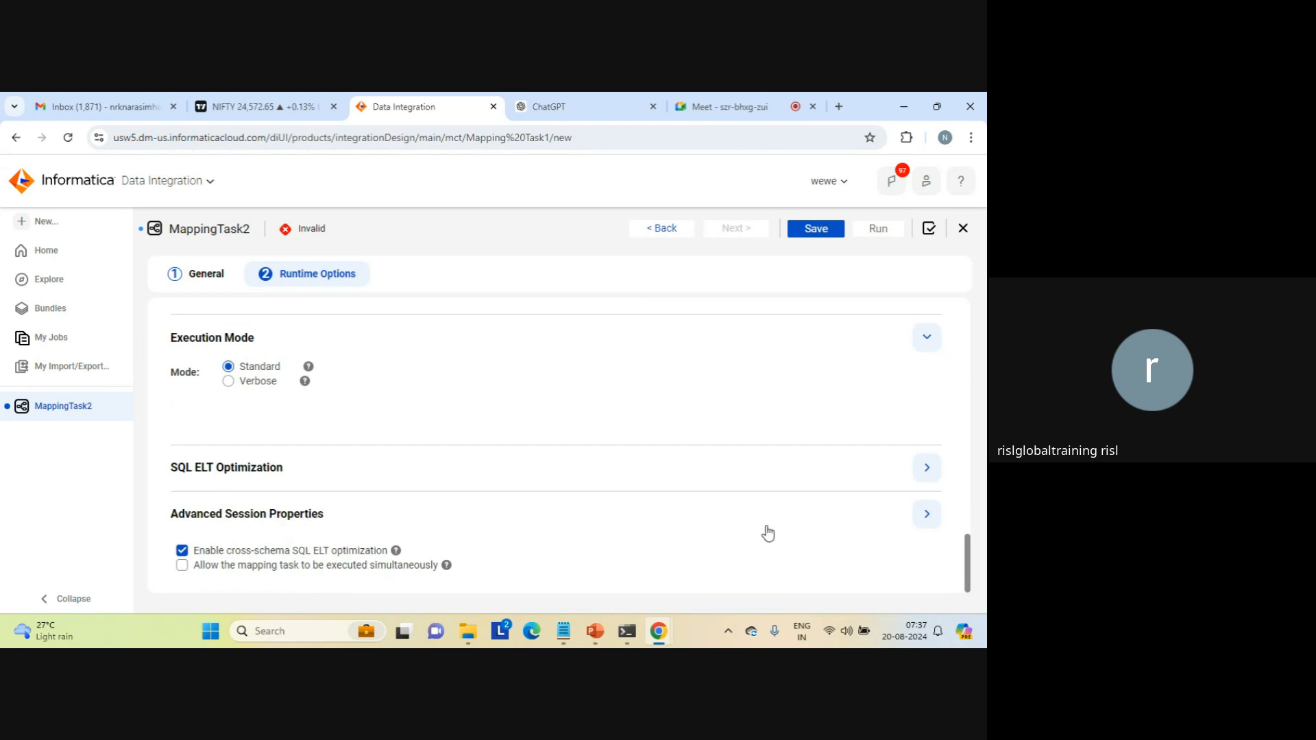
left_click(927, 516)
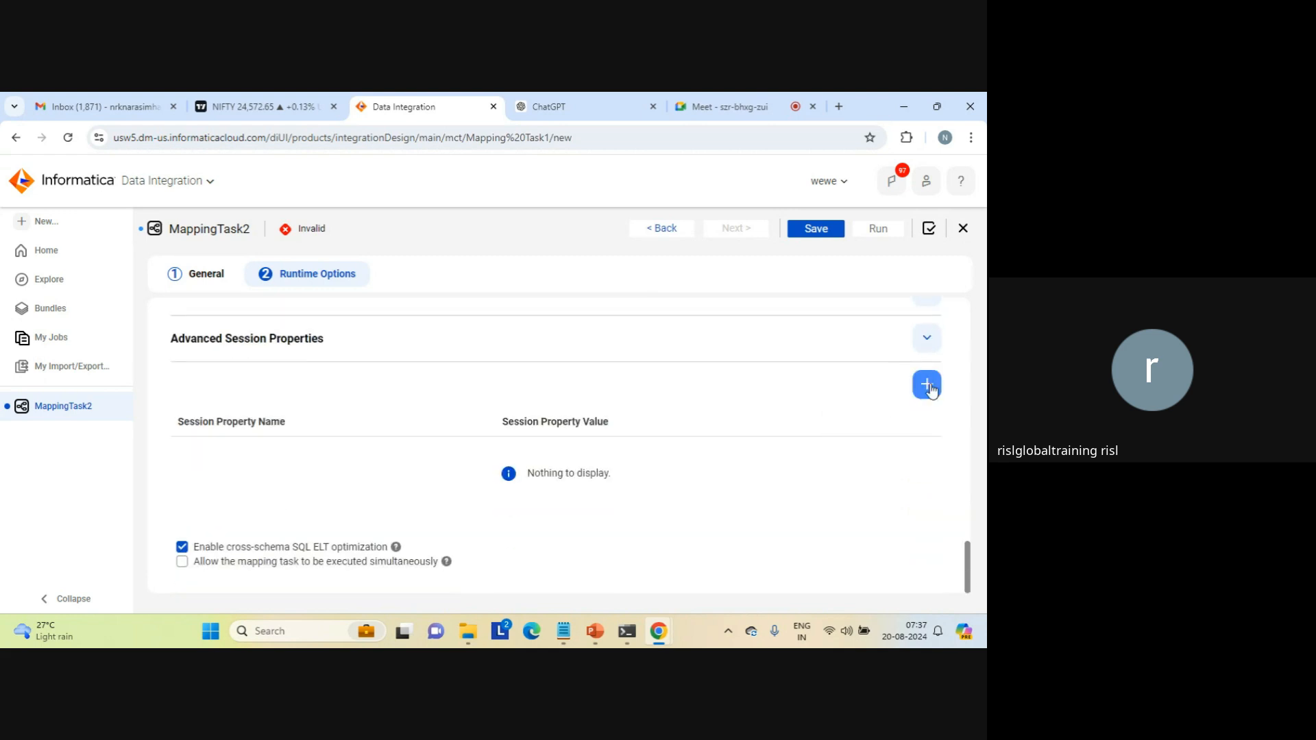
Step: Save the mapping task with its runtime options and run it
scroll(968, 319, "up", 6)
scroll(967, 318, "up", 5)
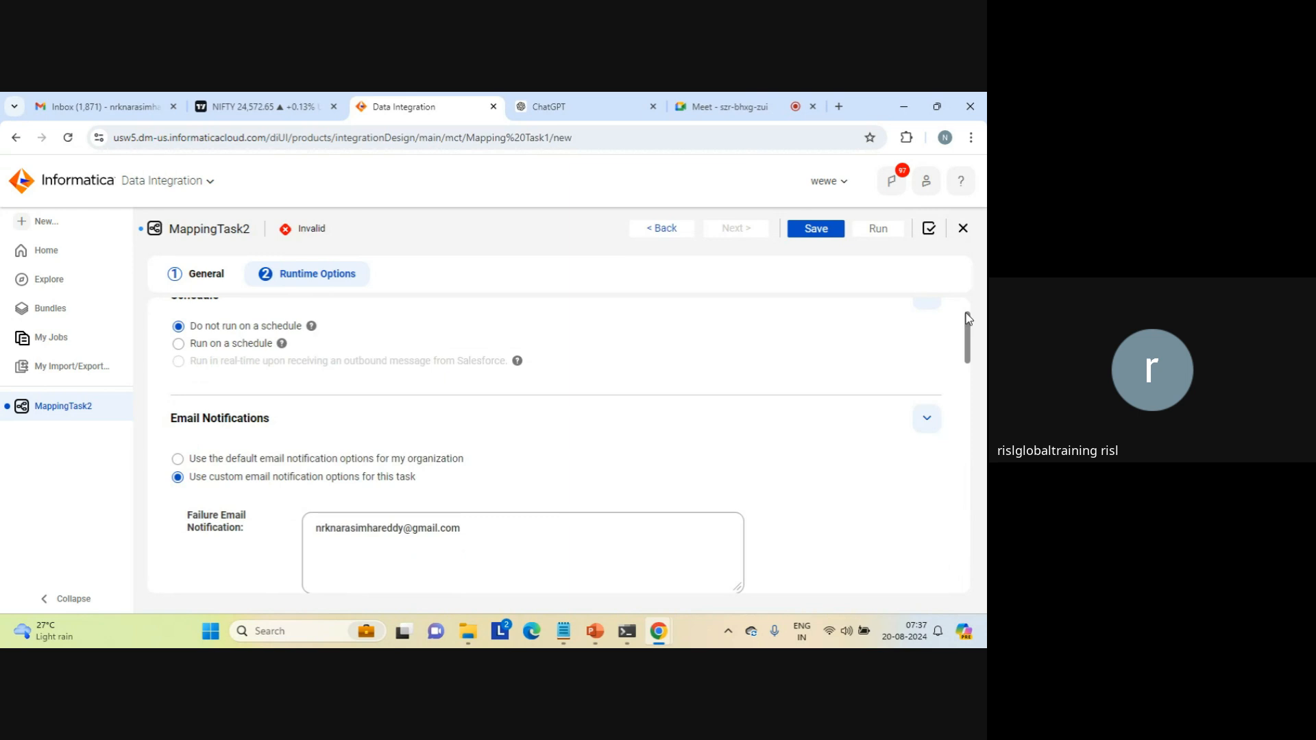
scroll(968, 319, "up", 2)
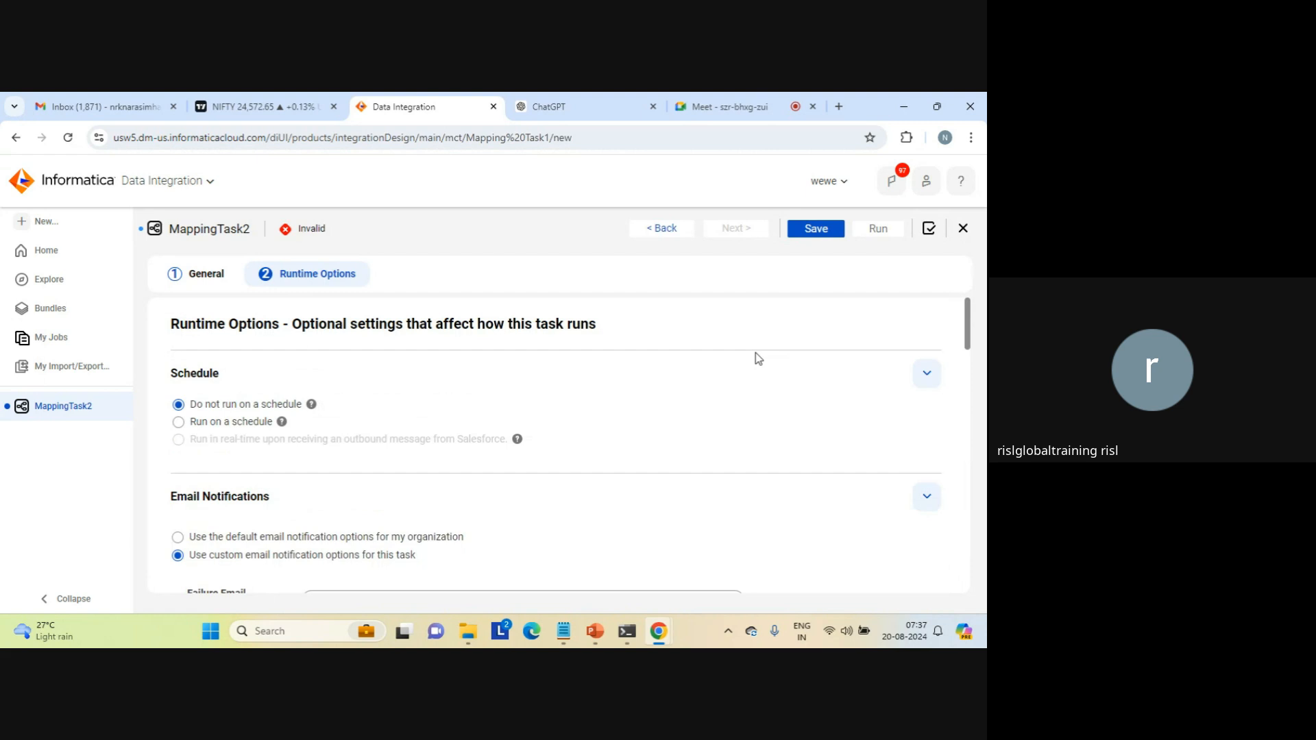
left_click(817, 230)
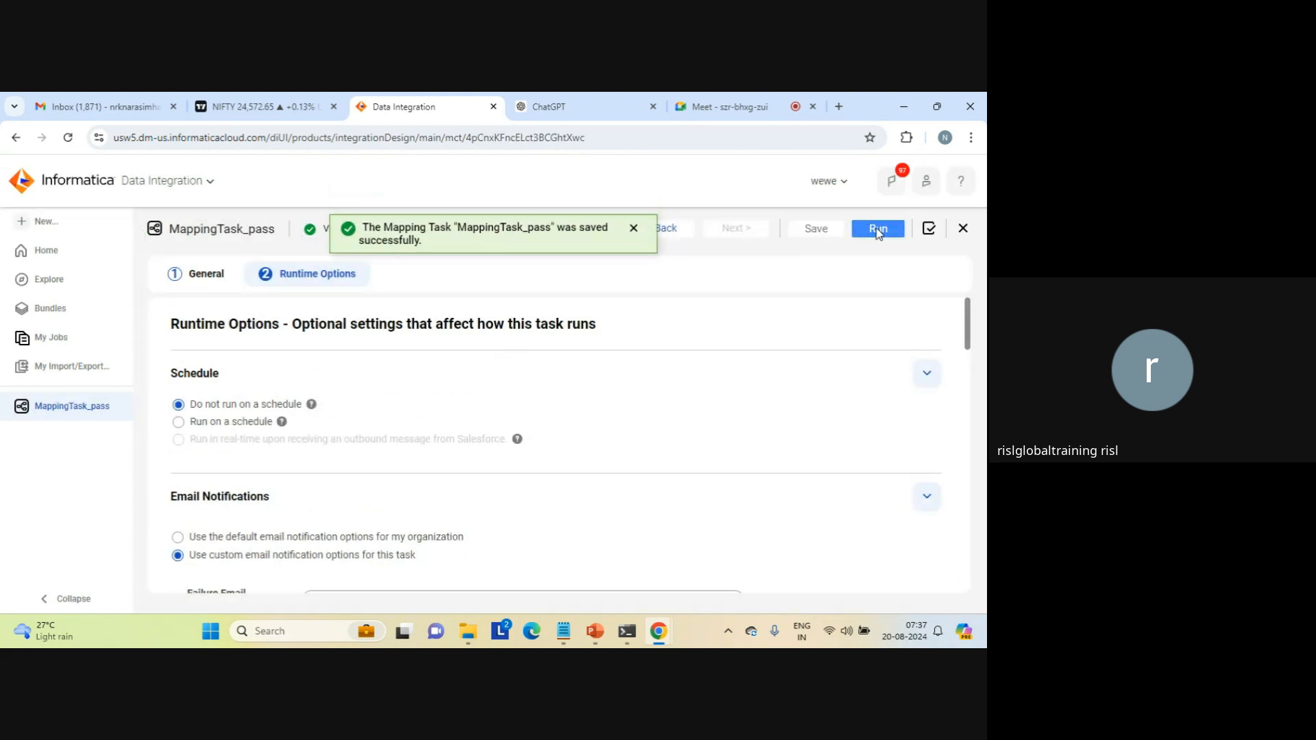
left_click(879, 228)
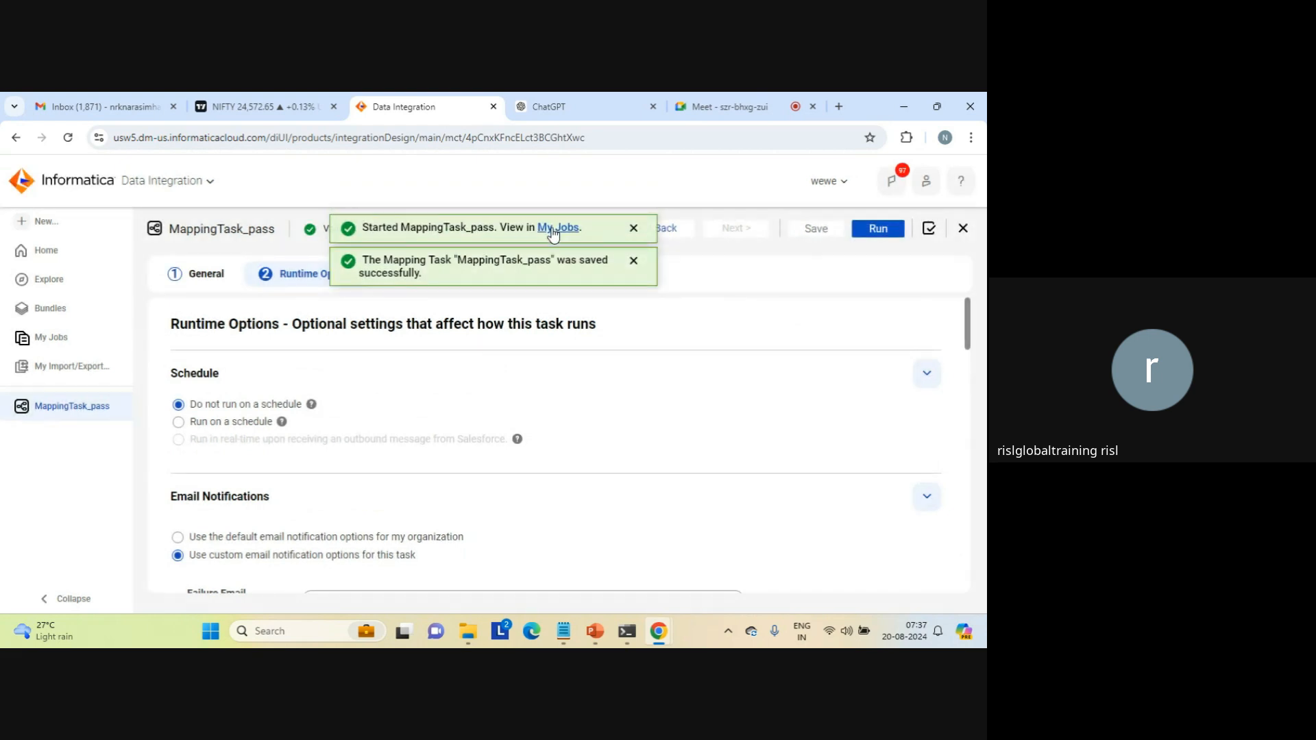
Step: Open the started MappingTask_pass job in My Jobs and refresh the list to check its status and rows processed
left_click(554, 232)
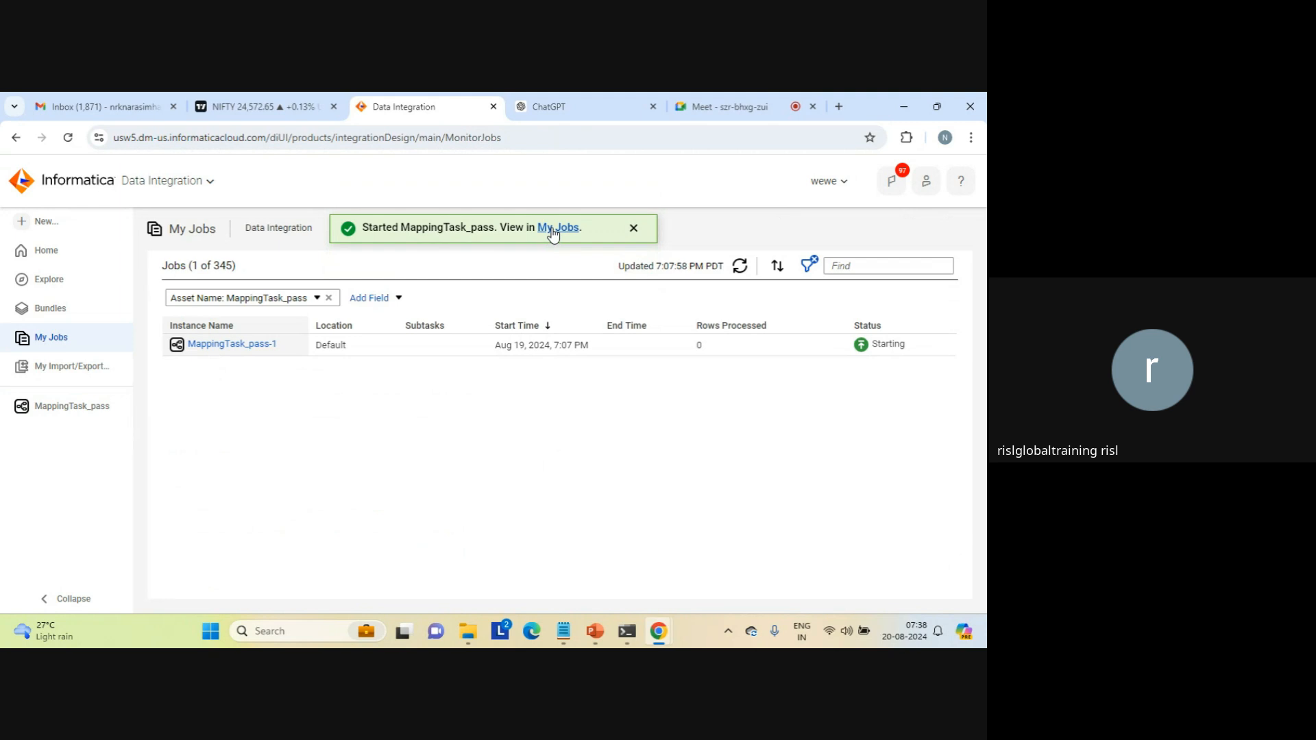
left_click(634, 229)
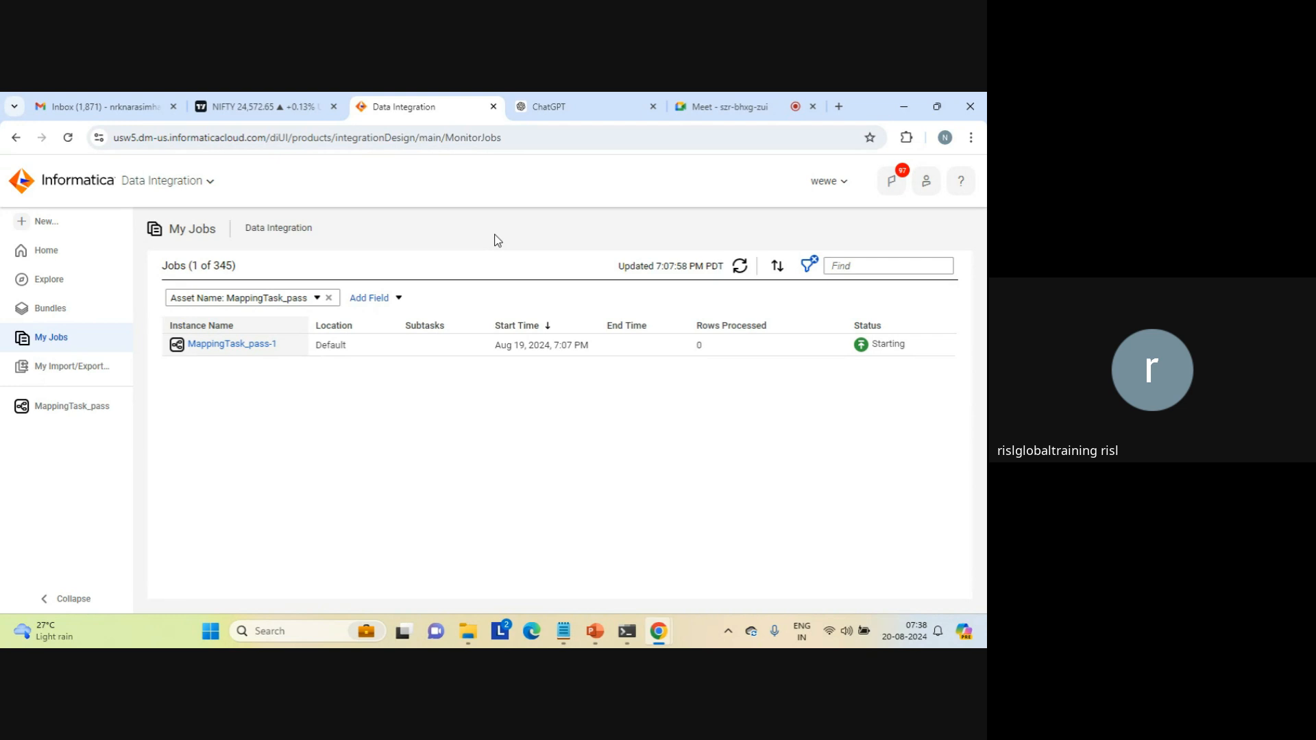
left_click(742, 268)
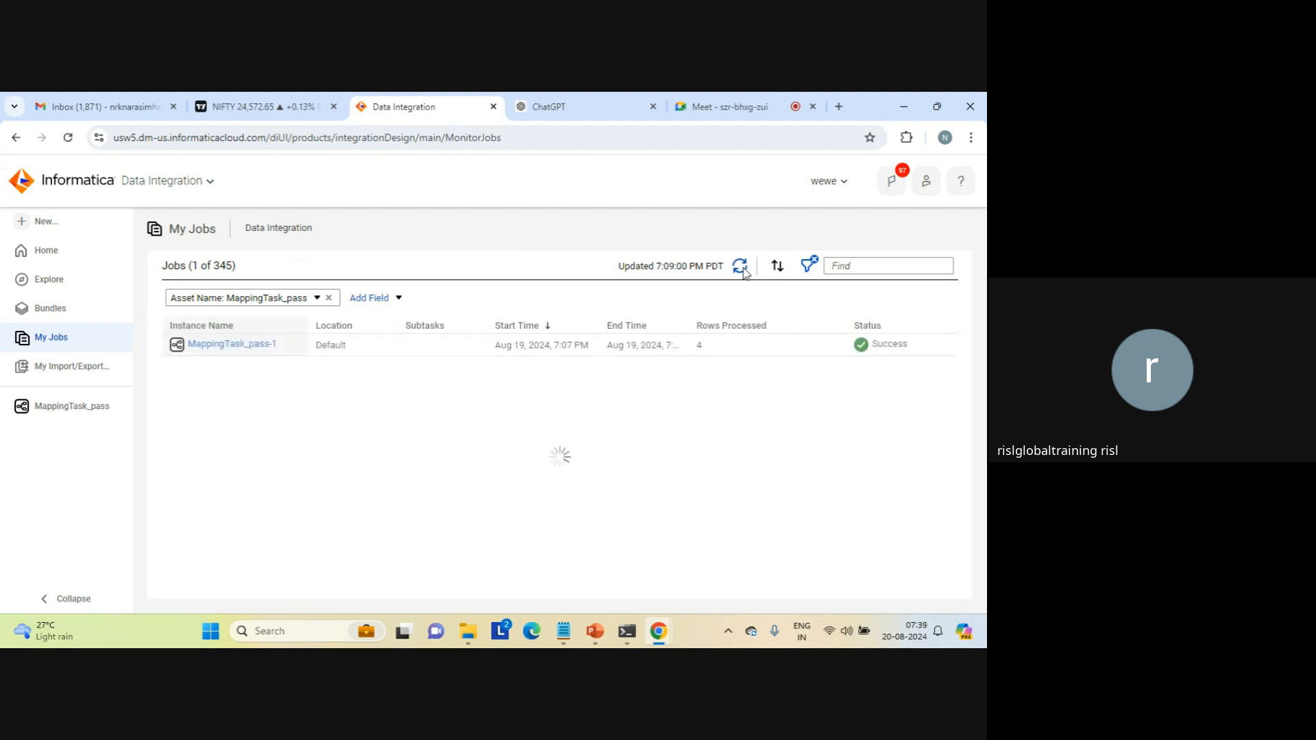
double_click(696, 344)
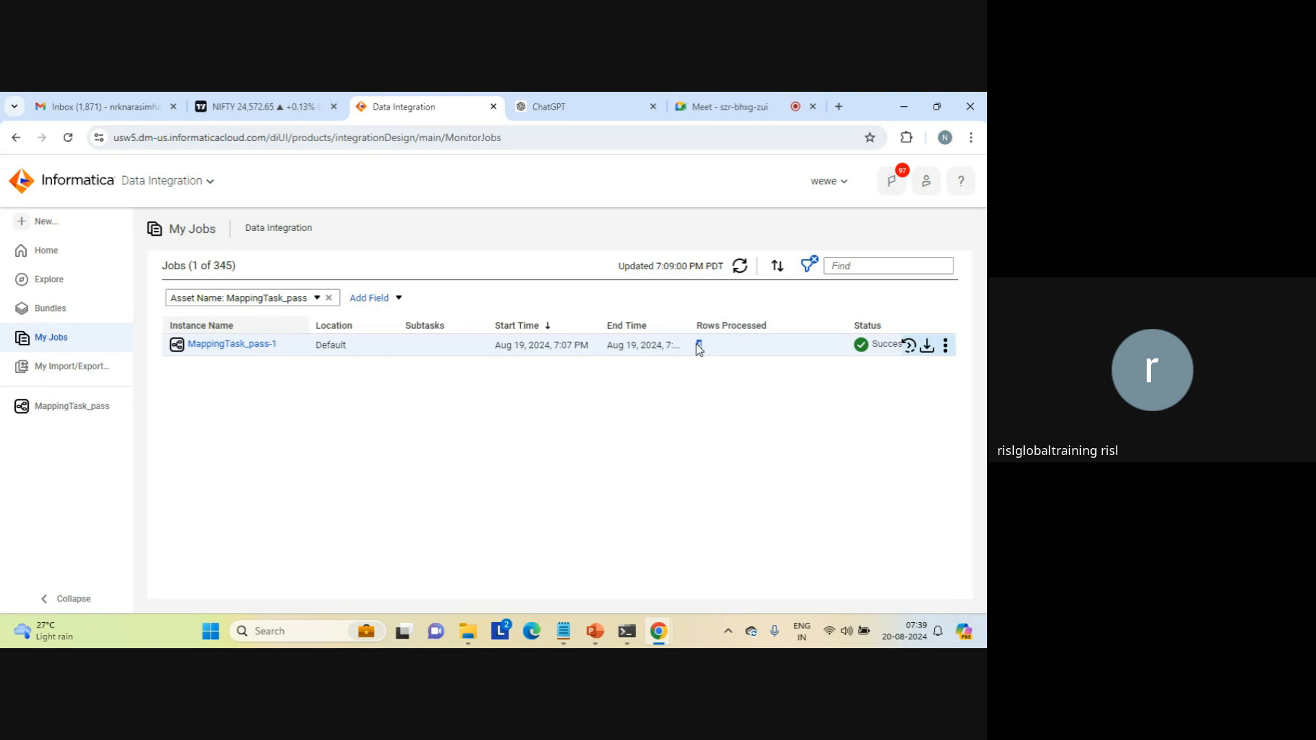
Step: Switch to the target folder in File Explorer, sort it by newest modified date and open the aggregation_result_count text file
mouse_move(467, 632)
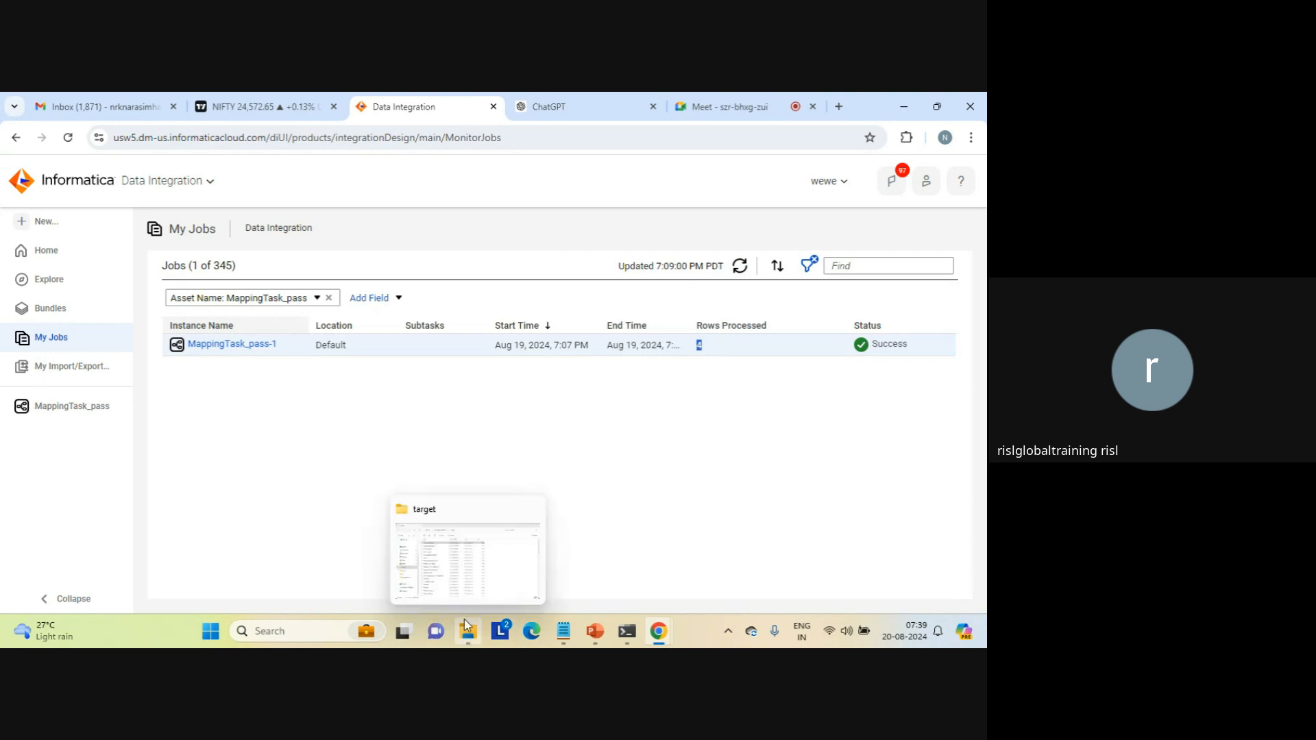
left_click(449, 578)
left_click(381, 206)
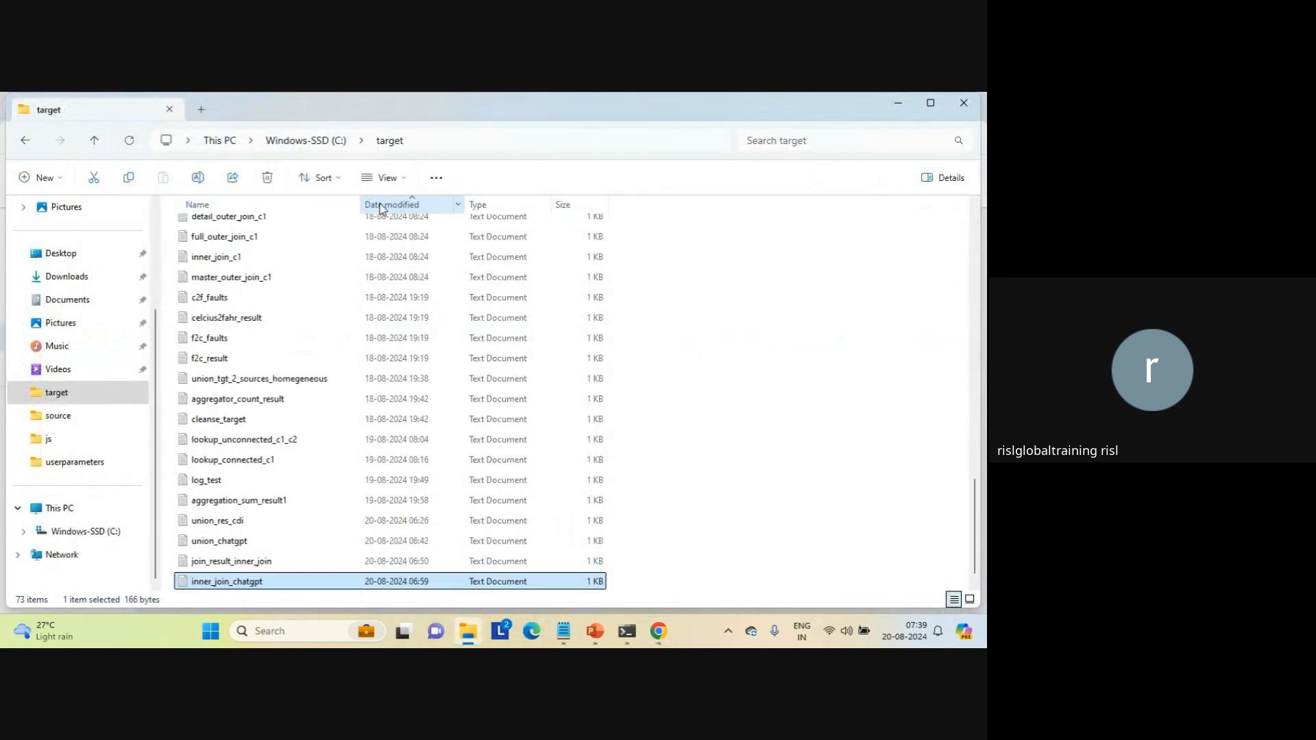
left_click(381, 205)
left_click(257, 232)
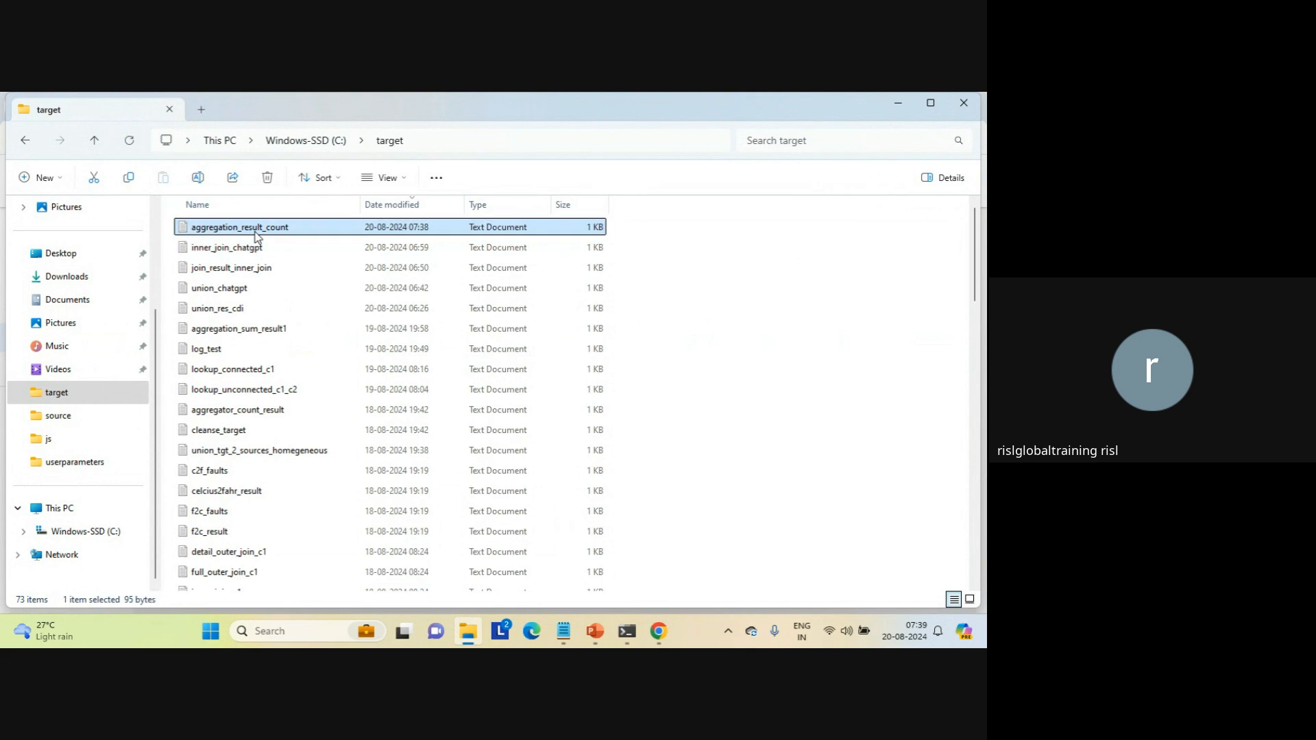
double_click(258, 237)
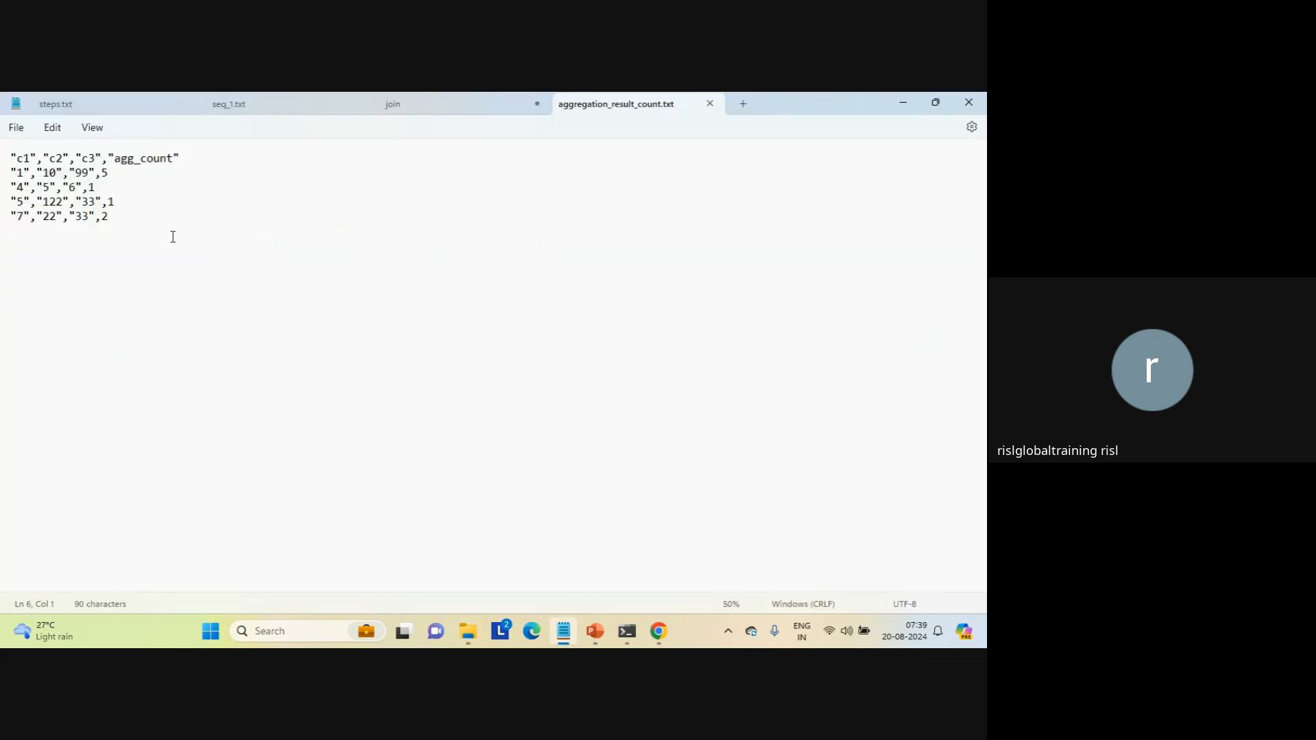
Step: Examine the data rows and the header row of aggregation_result_count.txt
left_click_drag(162, 235, 8, 173)
left_click(178, 259)
triple_click(124, 160)
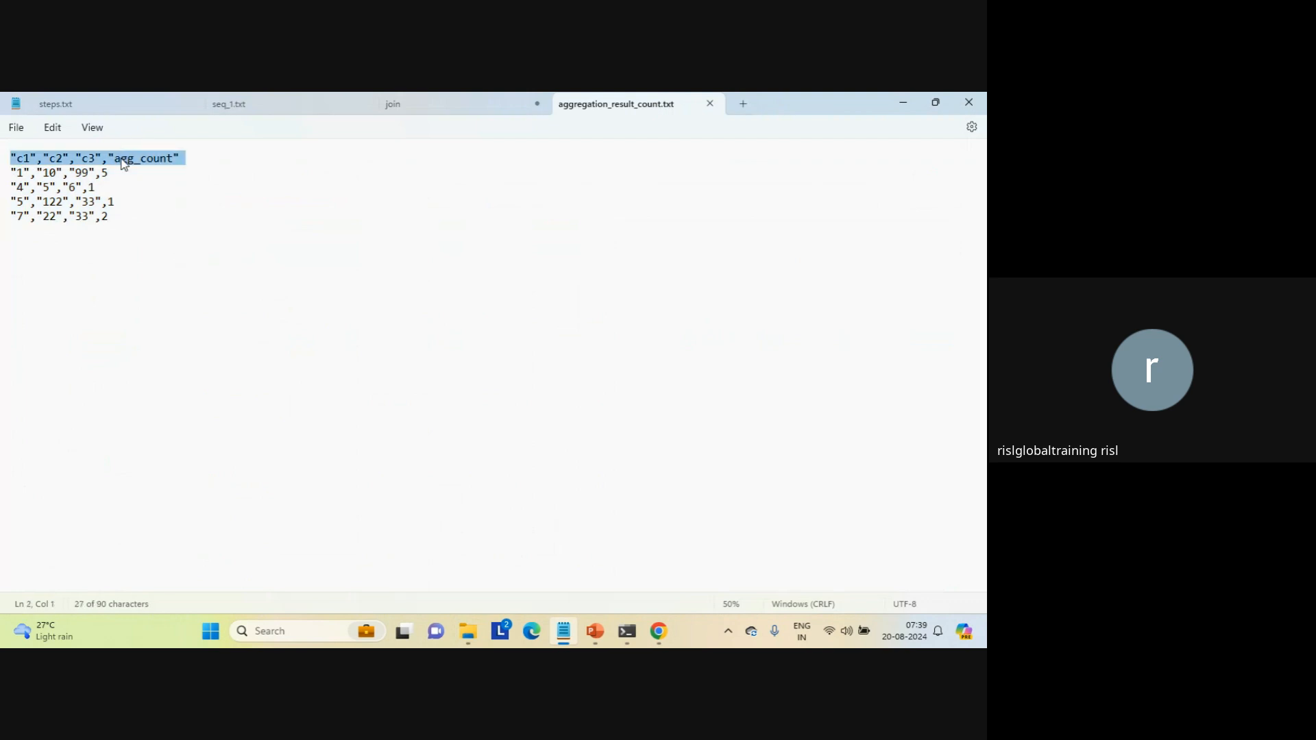
Step: Check the first and last data rows of aggregation_result_count.txt
triple_click(117, 167)
left_click_drag(122, 218, 125, 224)
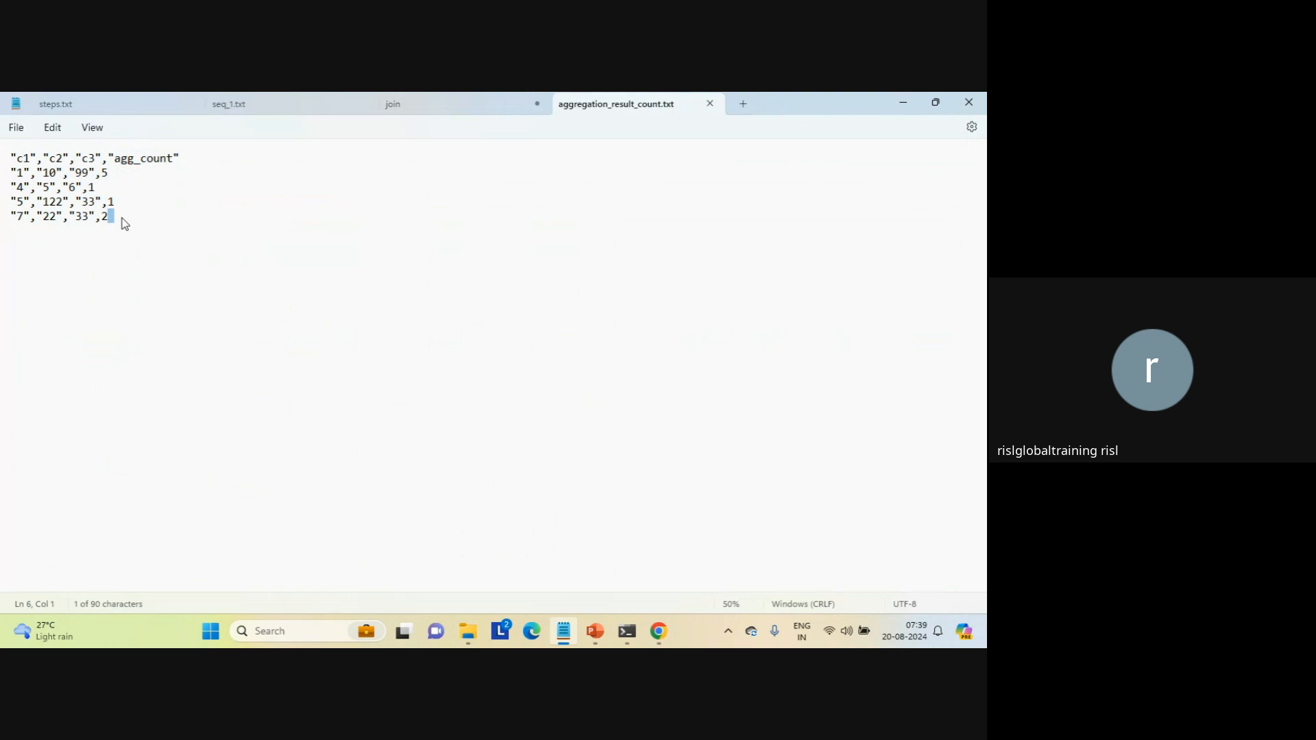
triple_click(122, 218)
left_click(145, 271)
Step: Switch to the Gmail inbox in Chrome, reload it and open the MappingTask_pass completion email
mouse_move(658, 631)
left_click(618, 579)
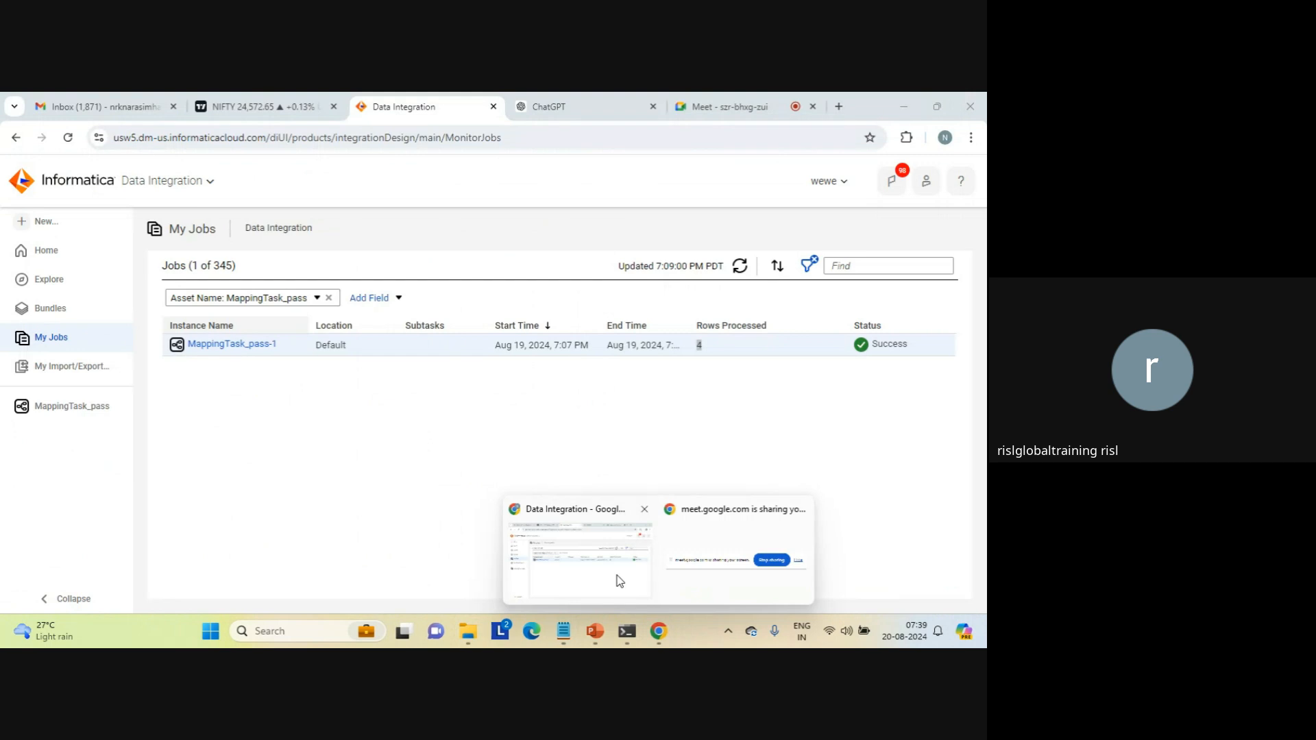
left_click(129, 109)
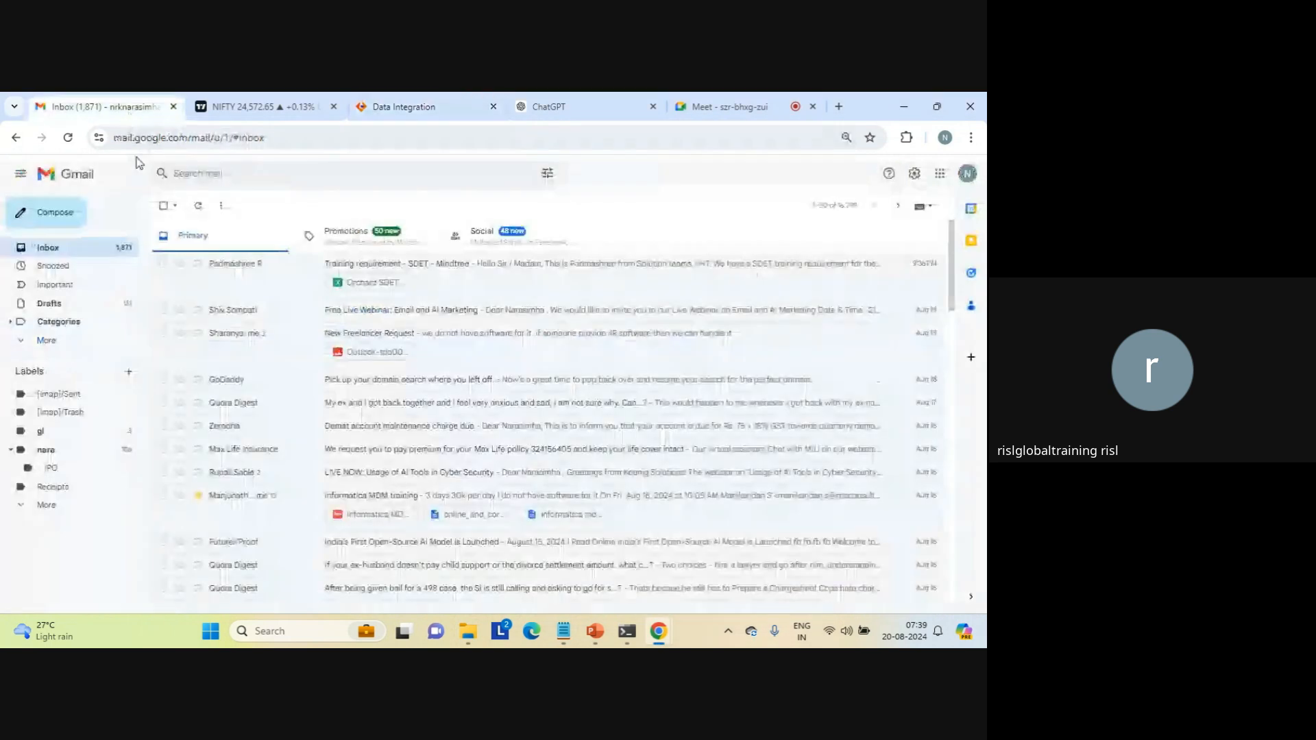
left_click(61, 247)
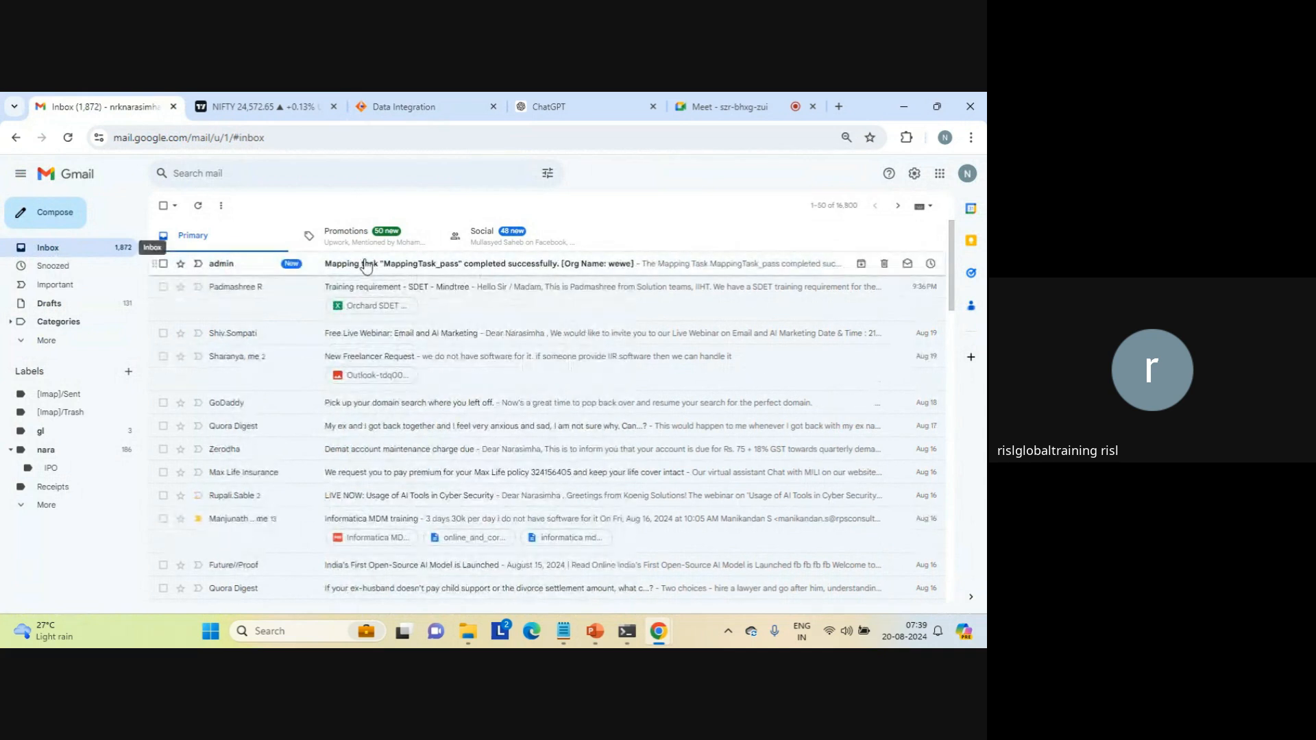
left_click(366, 266)
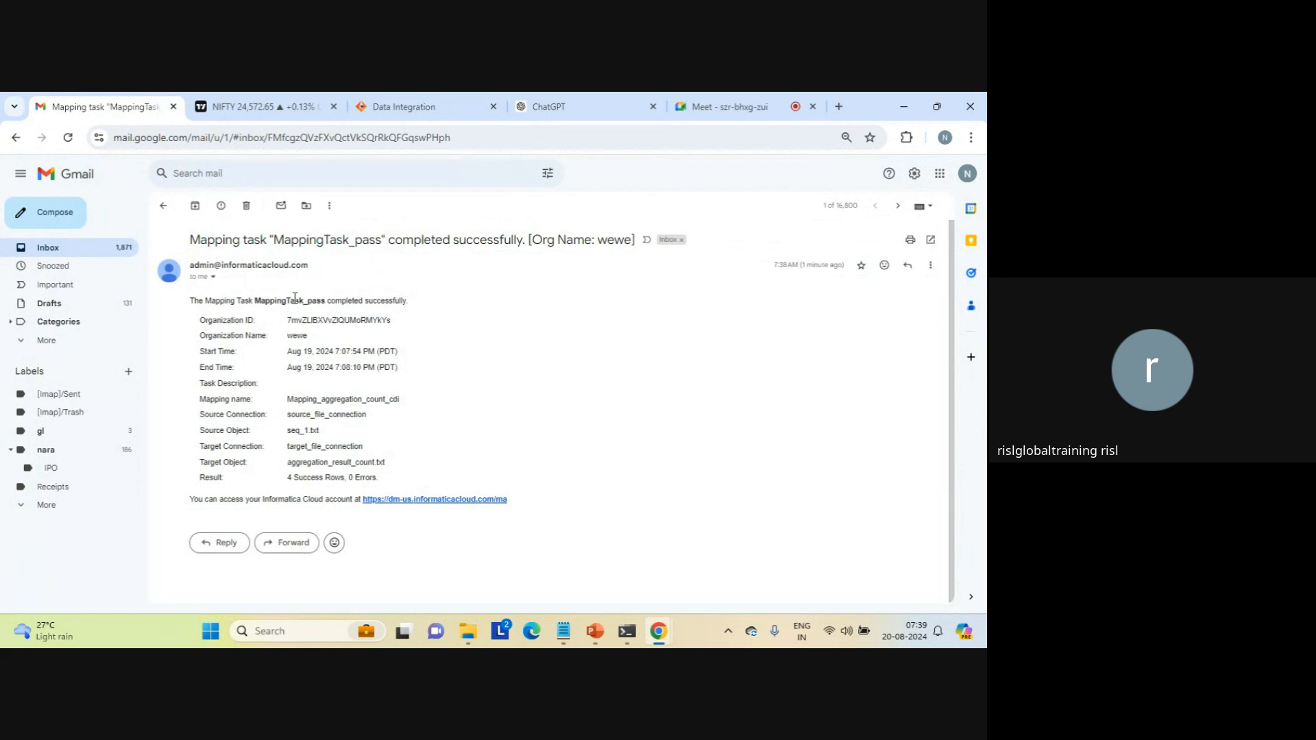
Step: Compare the task name in the completion email with the job listed in Data Integration's My Jobs
double_click(295, 300)
left_click(413, 112)
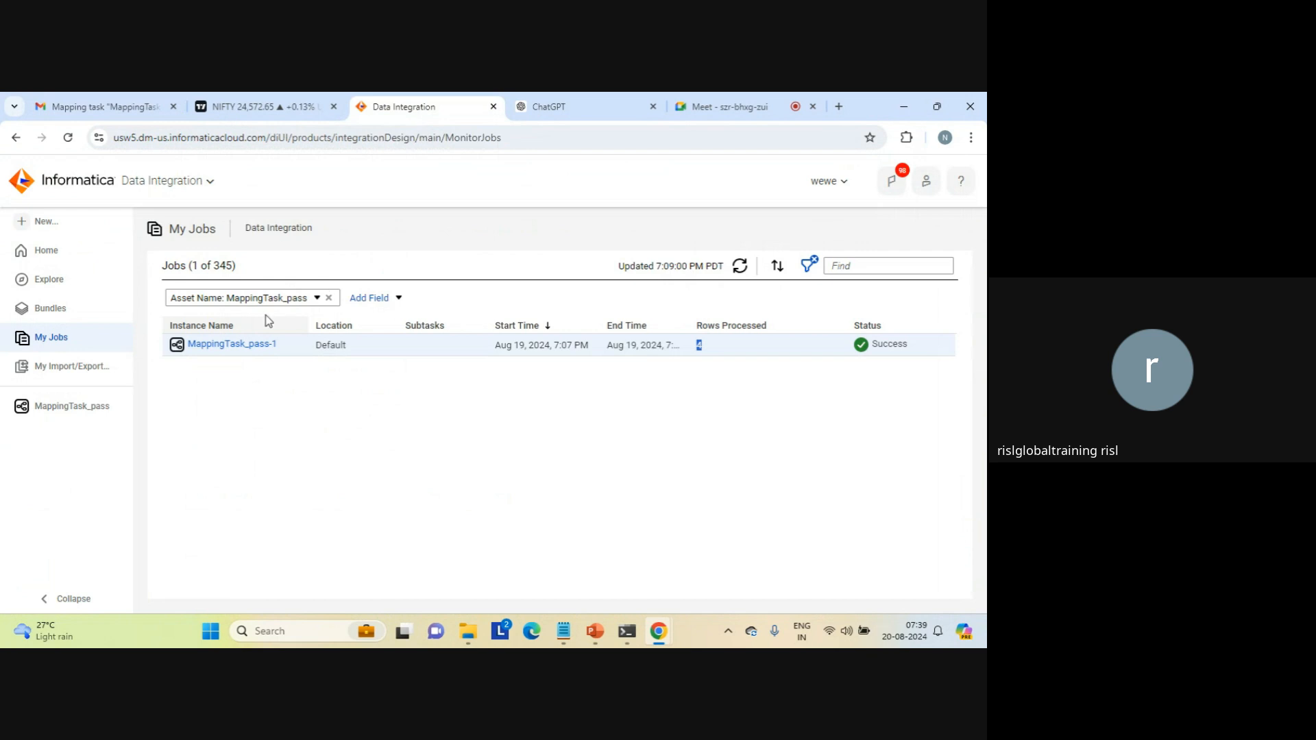
left_click(69, 122)
left_click(278, 377)
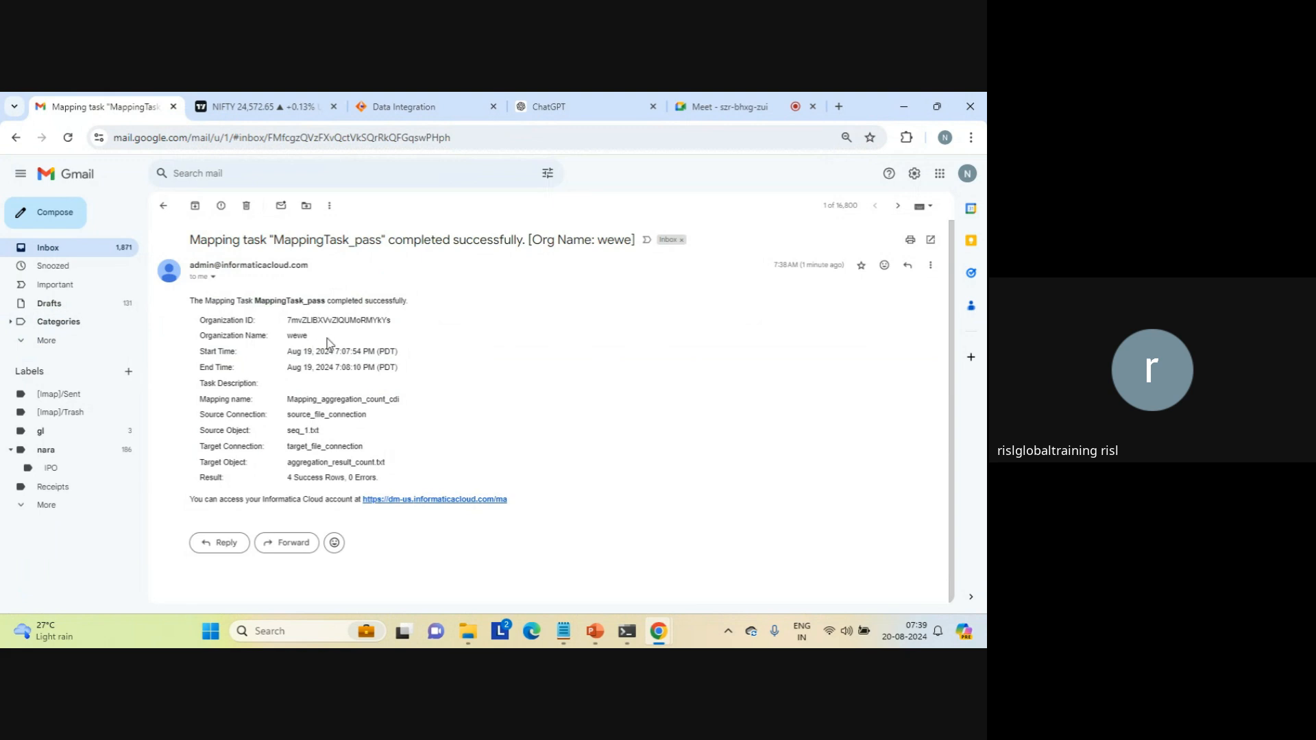
Step: Examine the organization ID, start and end times and mapping name in the completion email
double_click(361, 321)
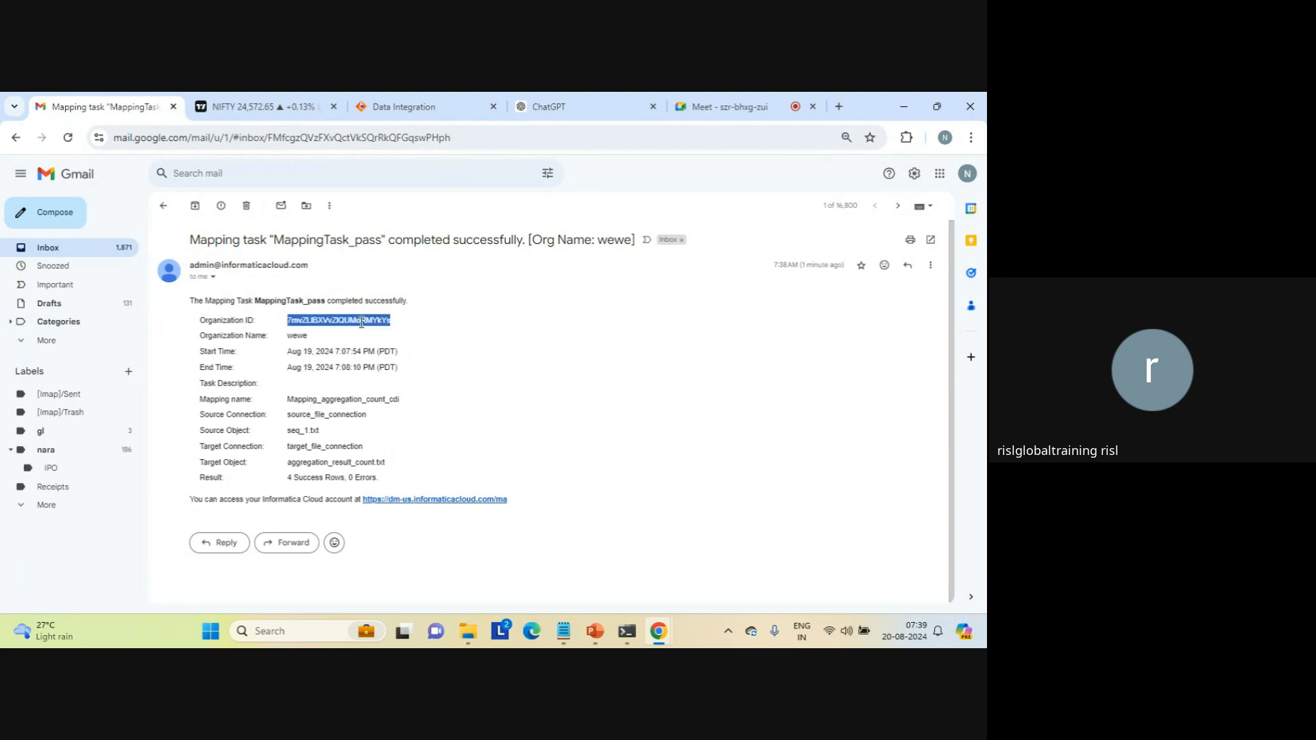
triple_click(317, 351)
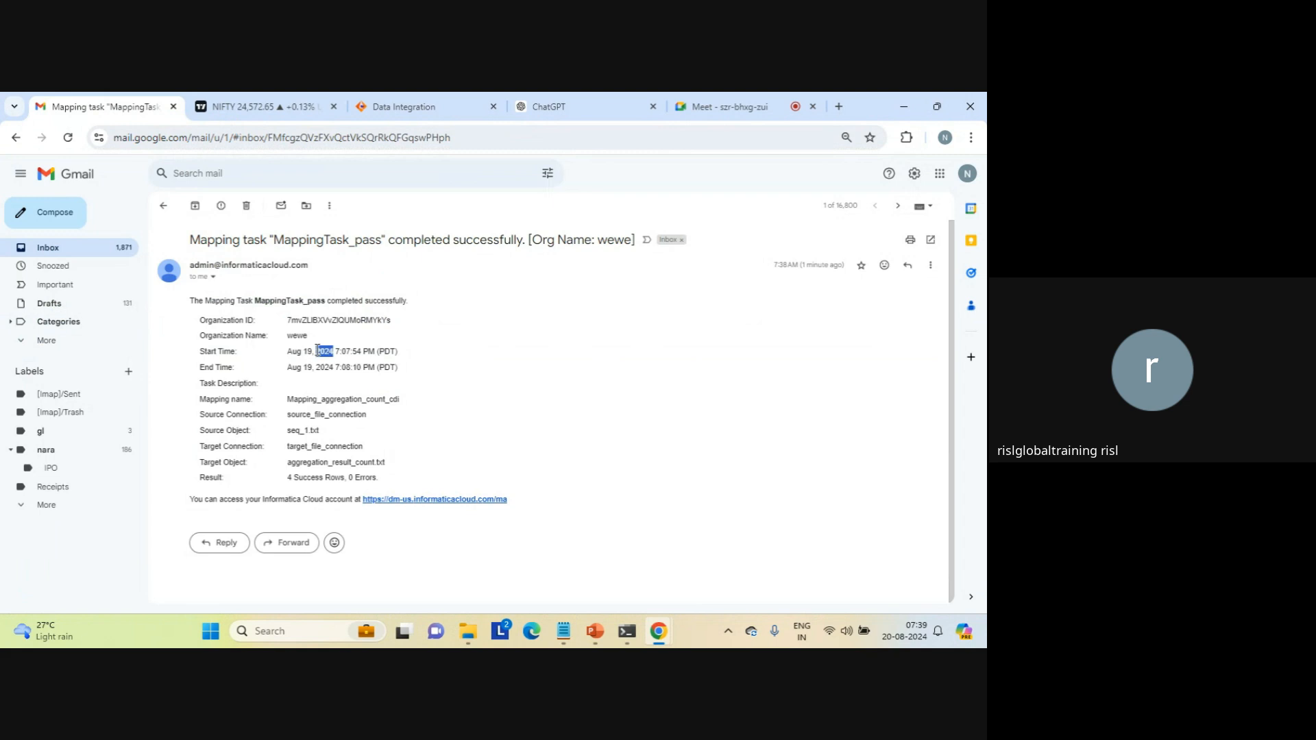
triple_click(319, 368)
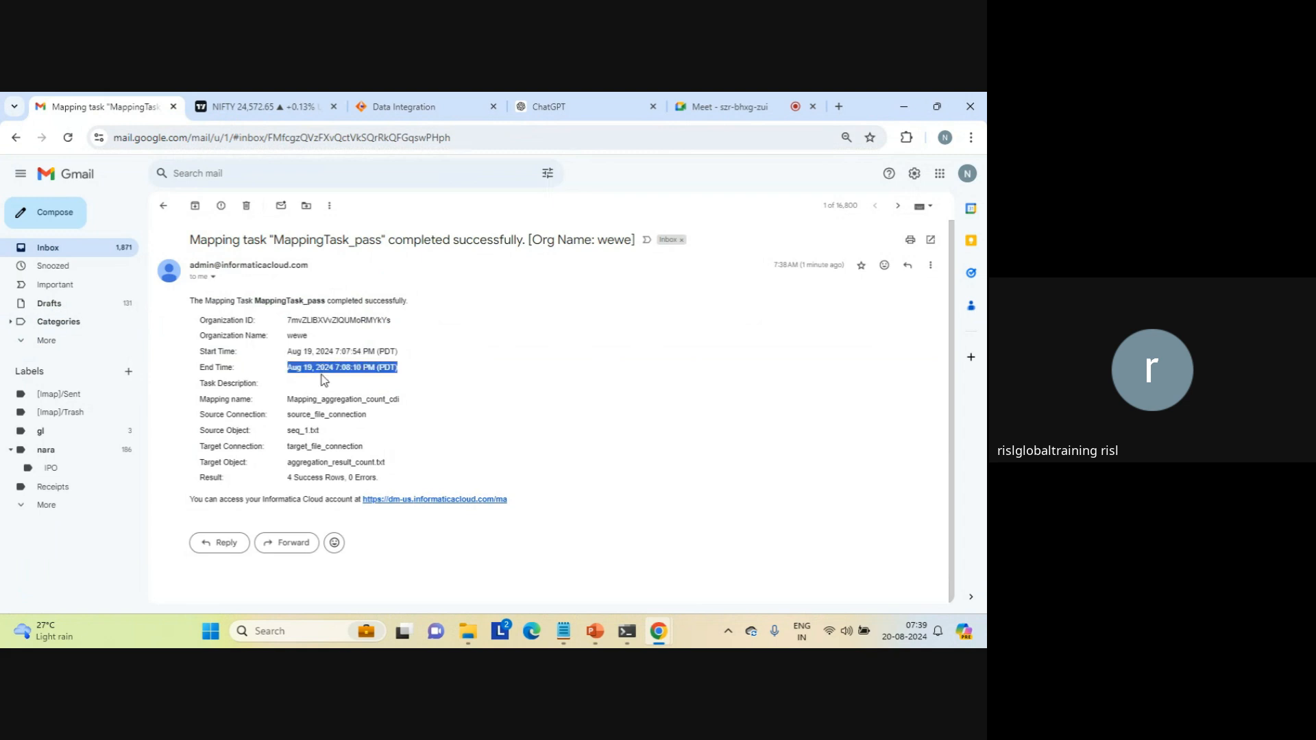
triple_click(318, 398)
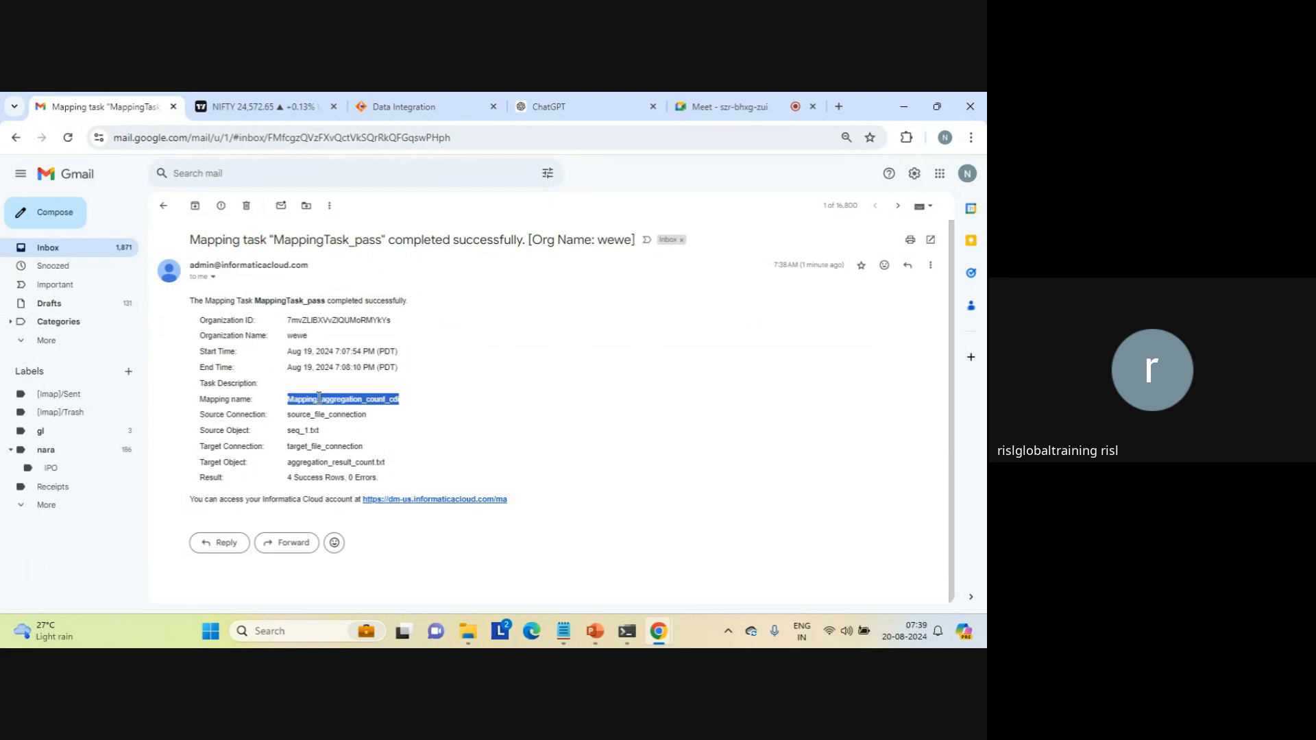
Step: Examine the source and target connections, their objects, the result row and the completion sentence in the email
triple_click(307, 414)
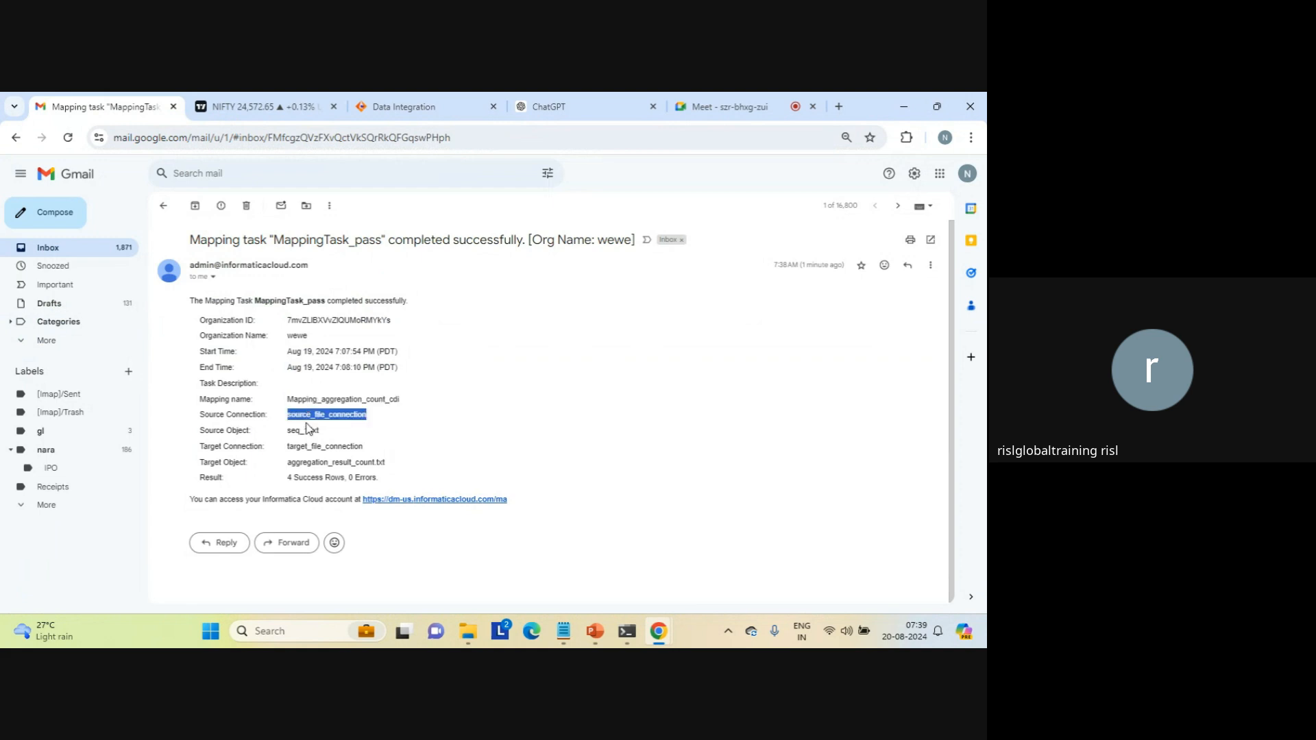
triple_click(307, 430)
left_click(337, 414)
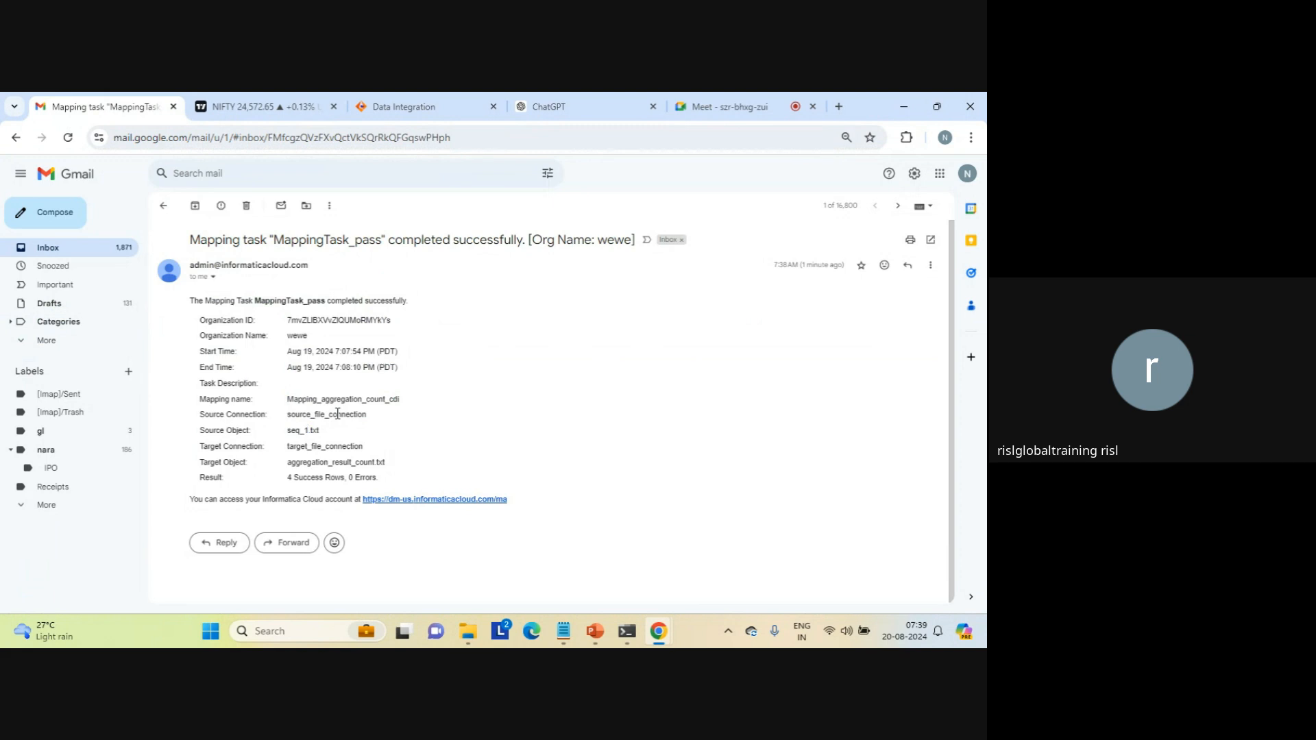
triple_click(337, 414)
triple_click(309, 431)
triple_click(327, 446)
triple_click(331, 461)
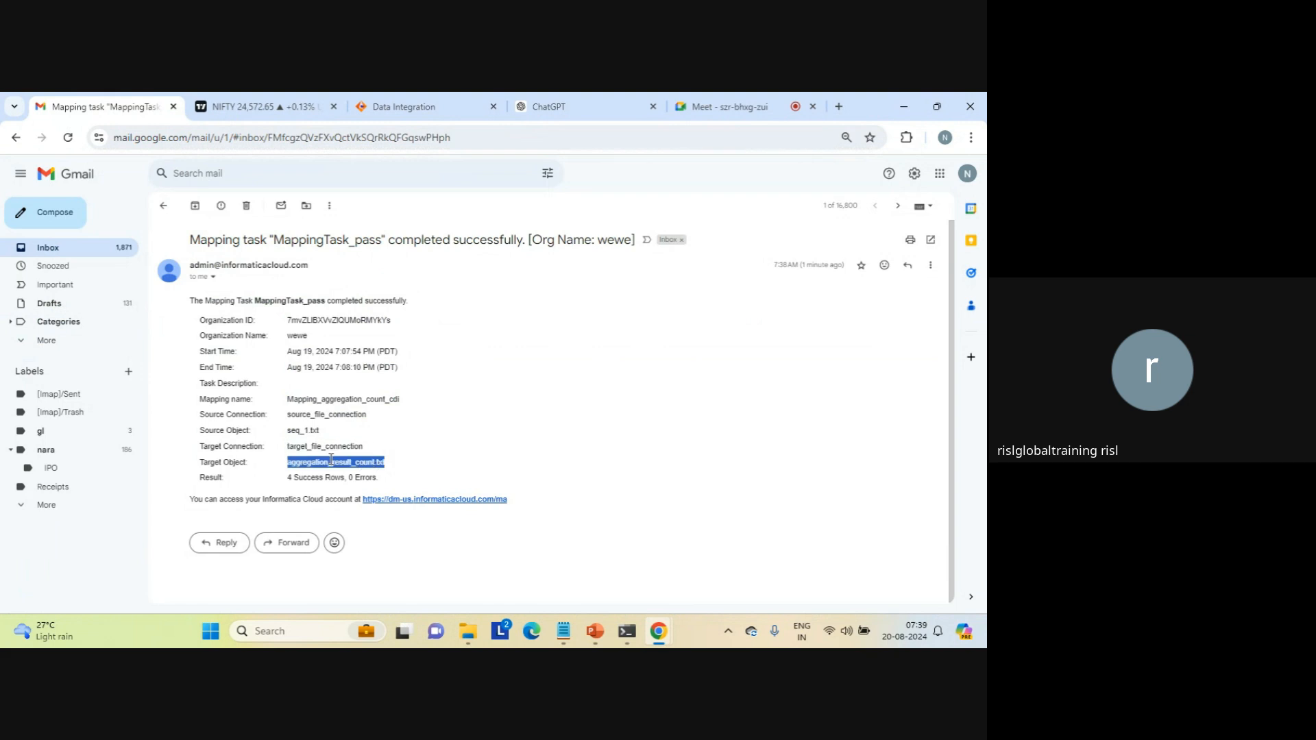
triple_click(302, 478)
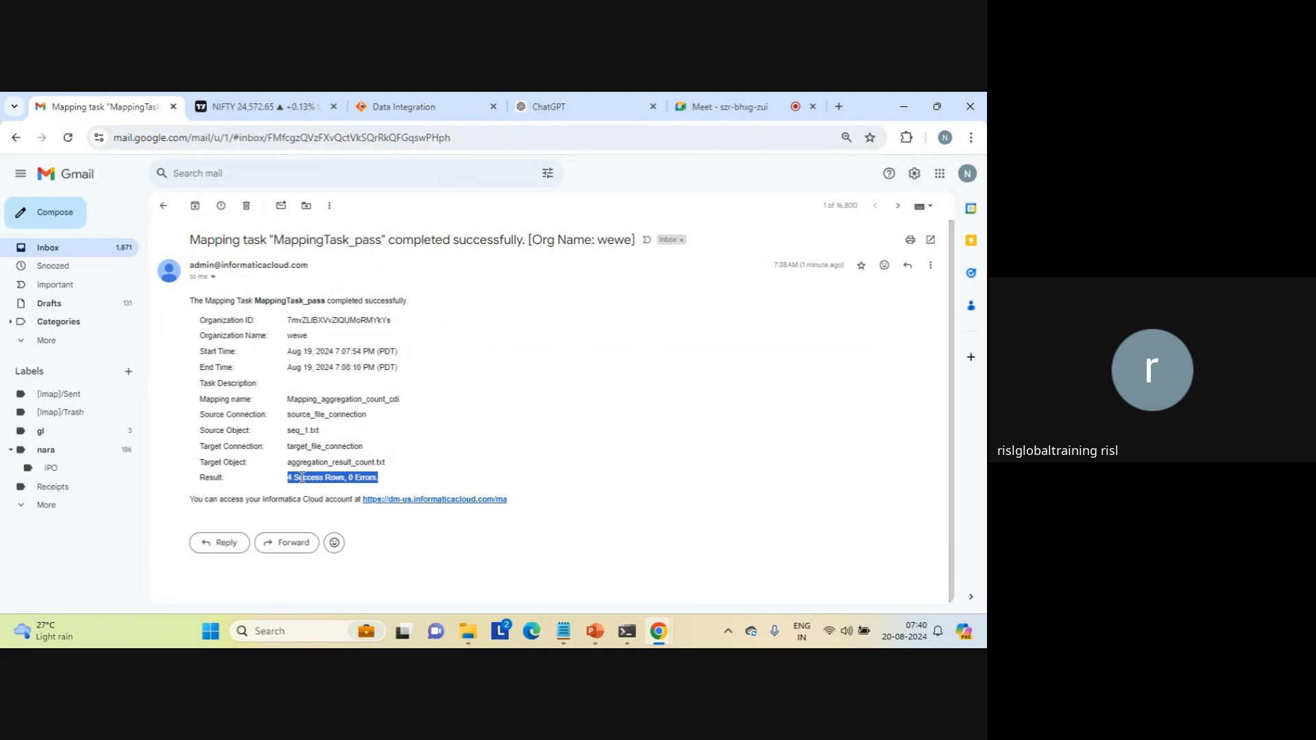
left_click(463, 466)
left_click_drag(397, 479, 191, 304)
triple_click(192, 304)
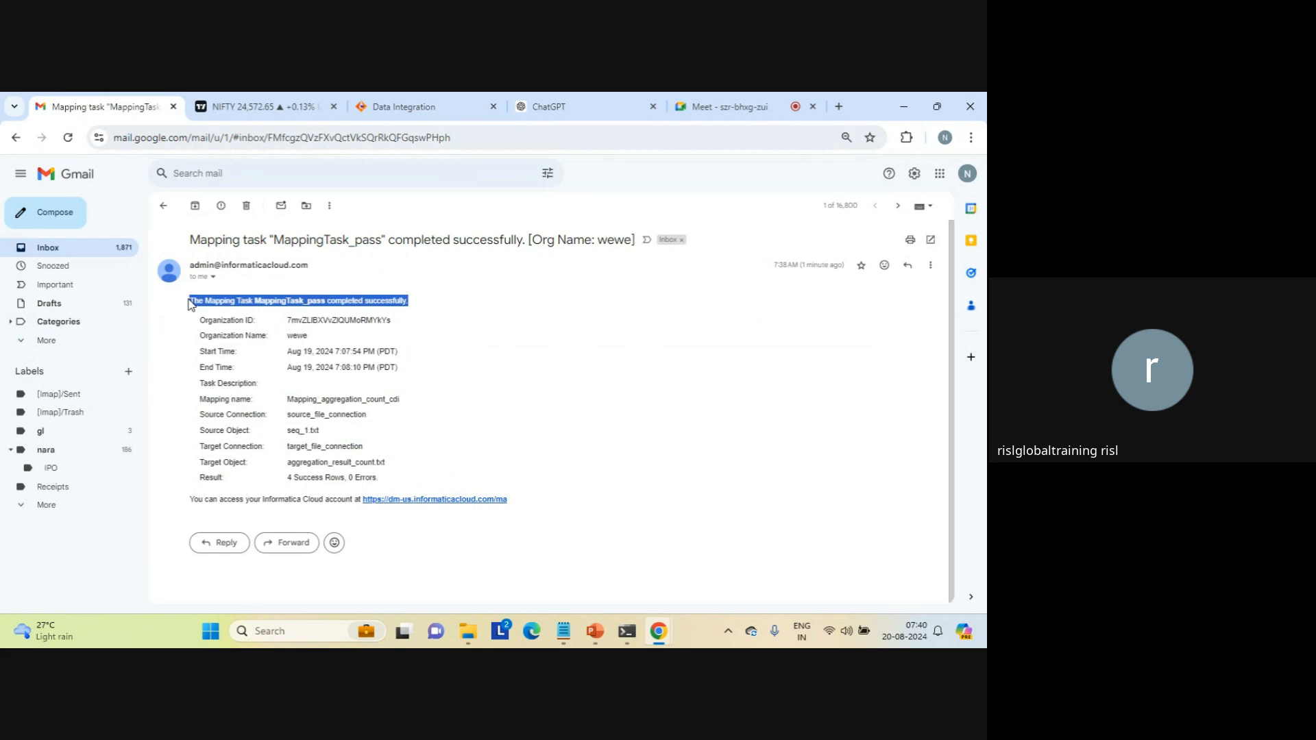
left_click(191, 304)
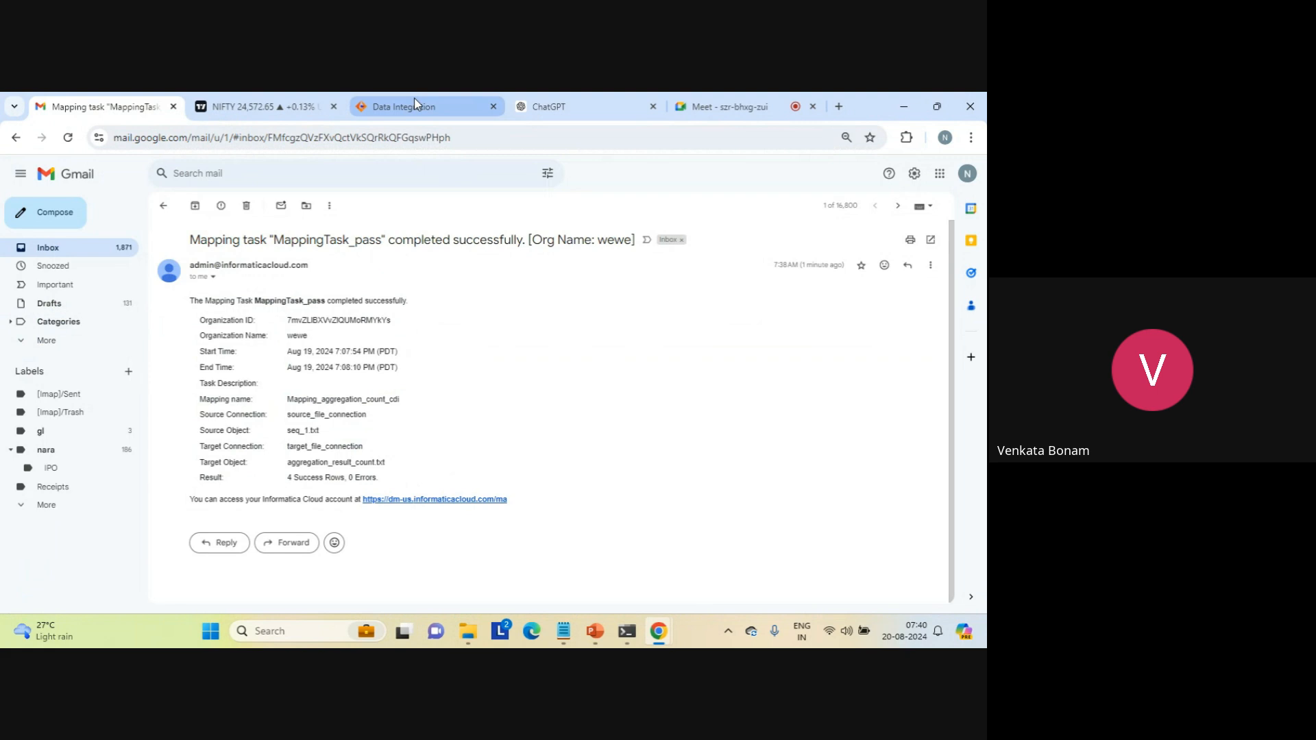
Step: Recheck the MappingTask_pass job entry against the email and return to My Jobs in Data Integration
mouse_move(414, 99)
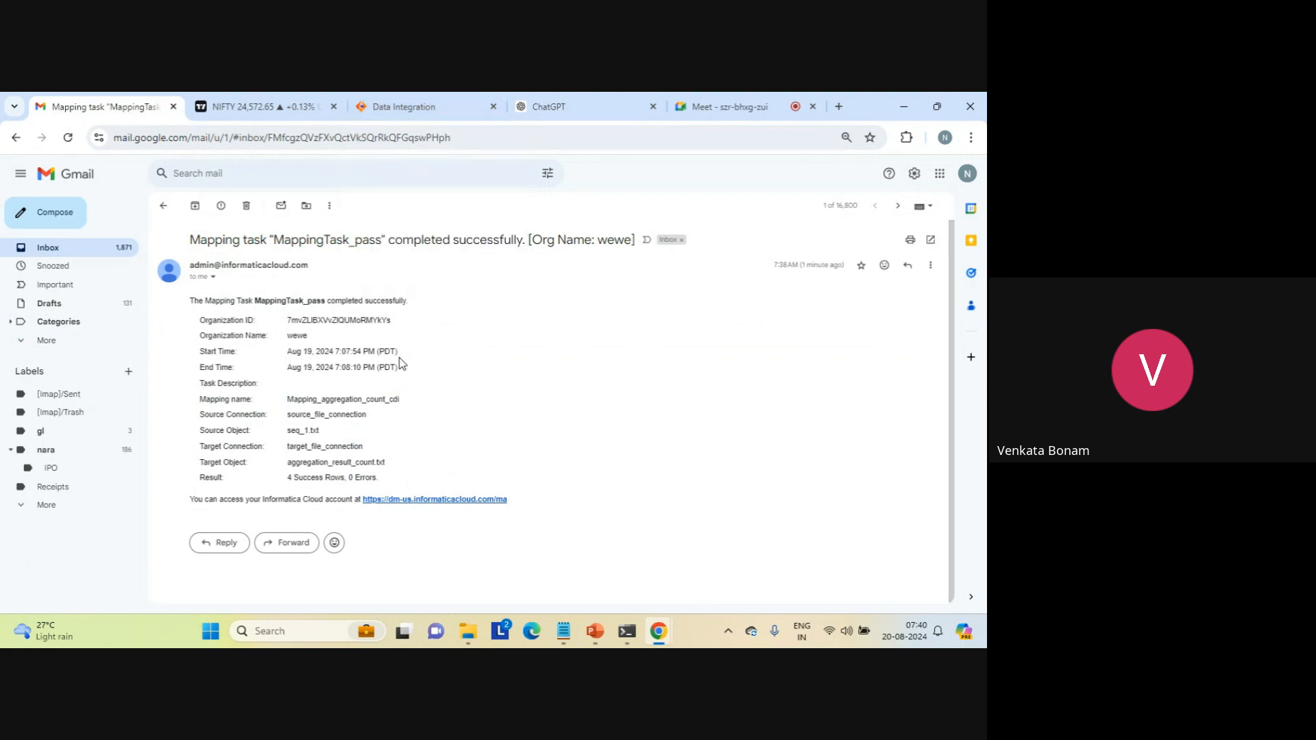
left_click(396, 108)
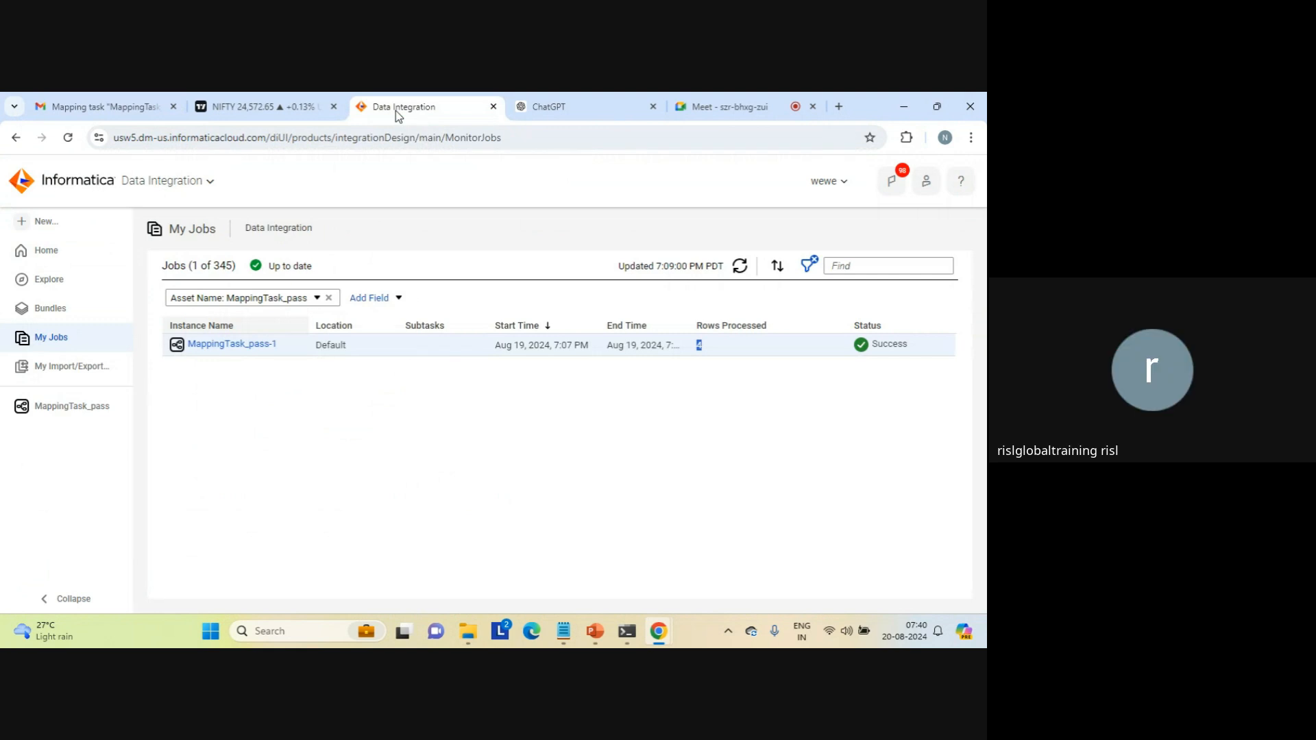
left_click(85, 108)
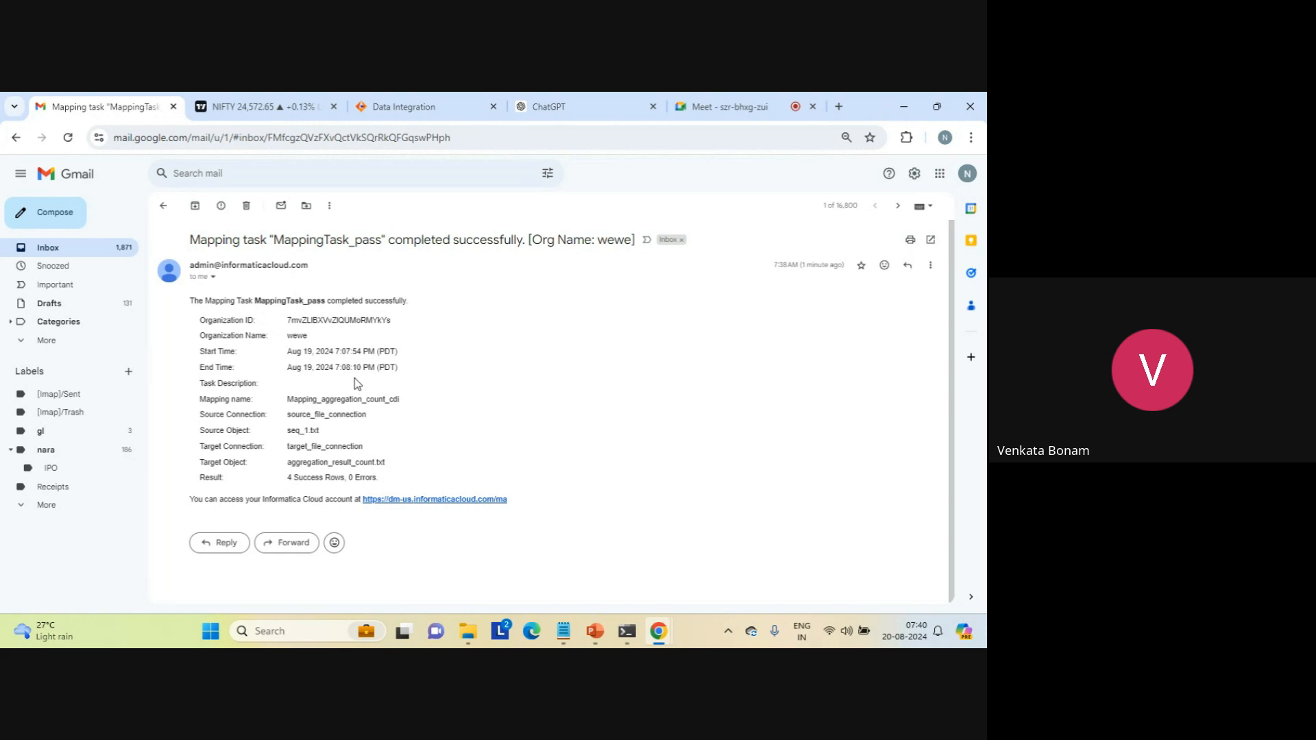
left_click(422, 106)
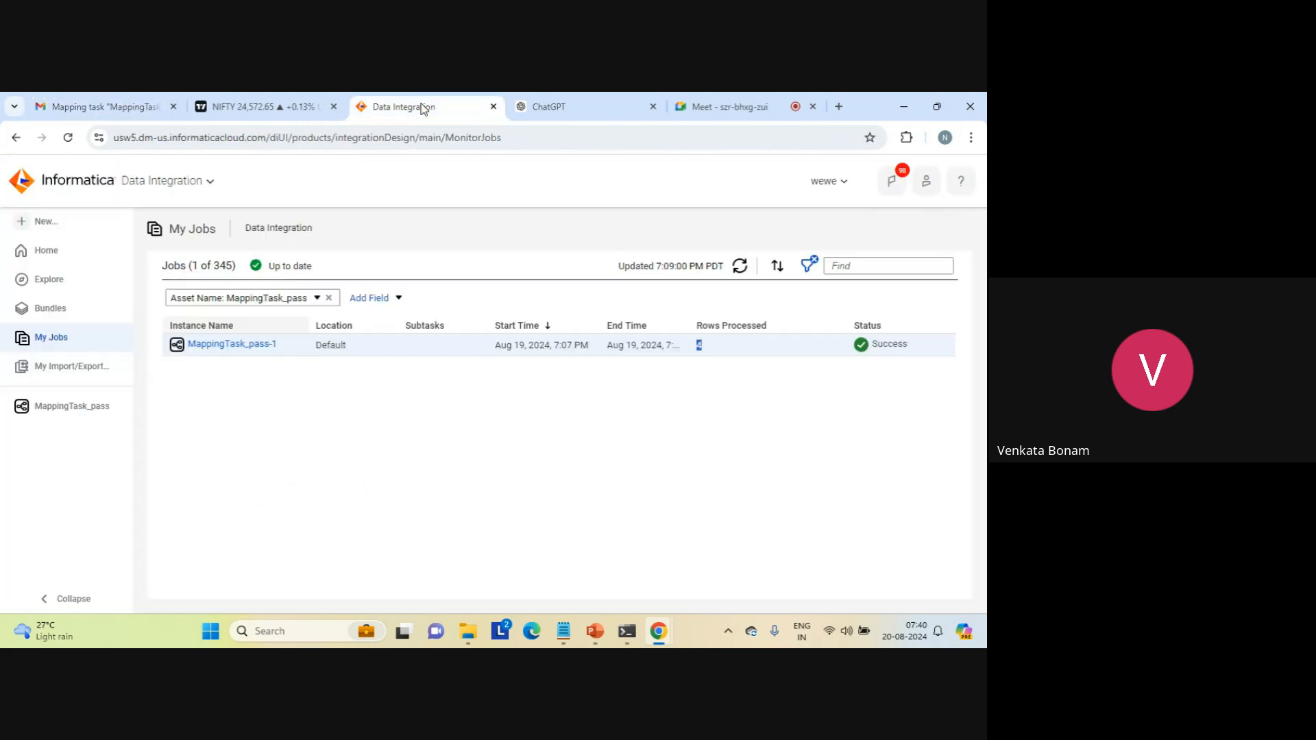
left_click(421, 446)
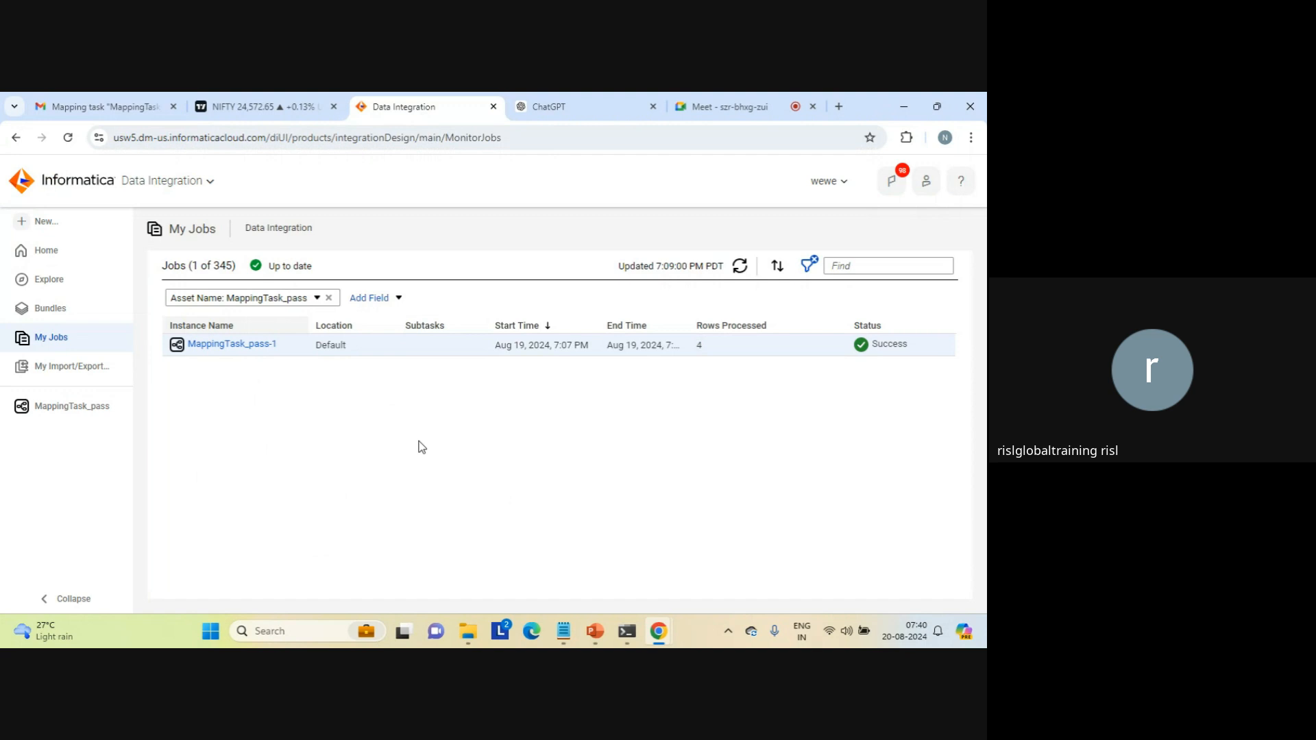
Step: Create a new Synchronization Task asset
left_click(45, 224)
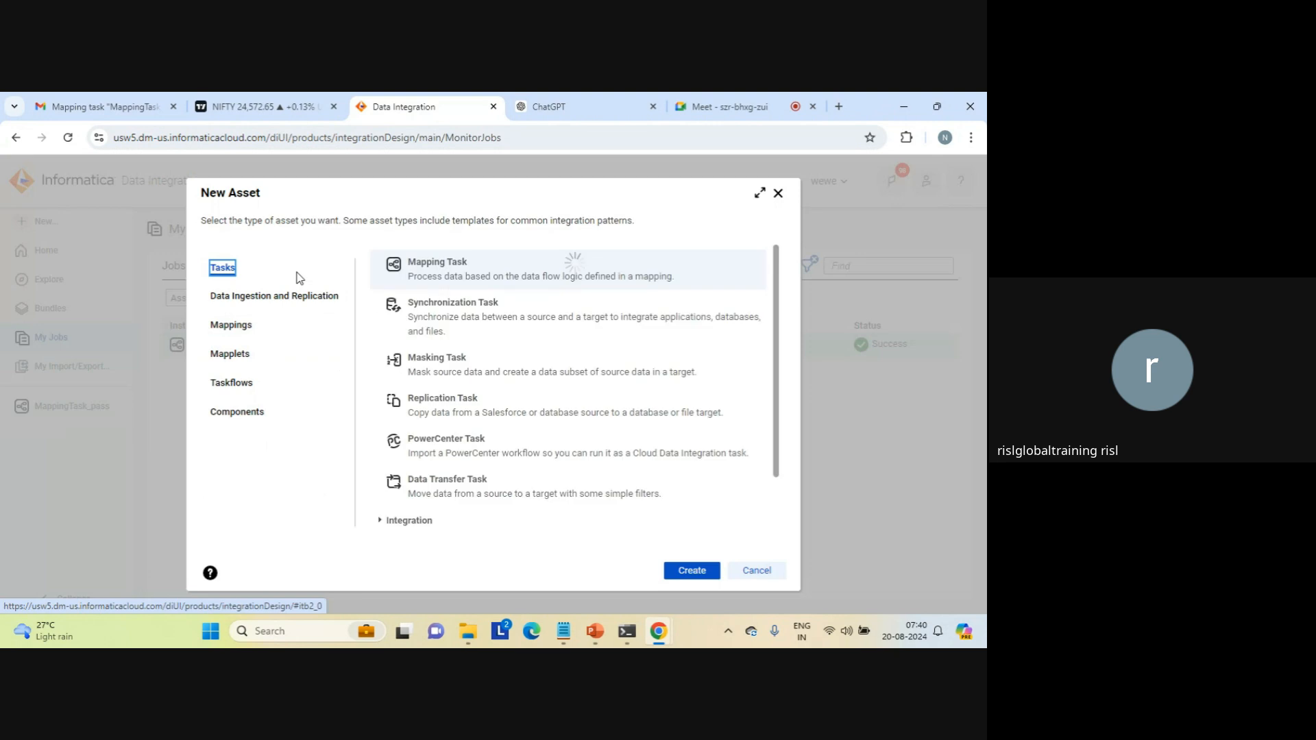
left_click(480, 308)
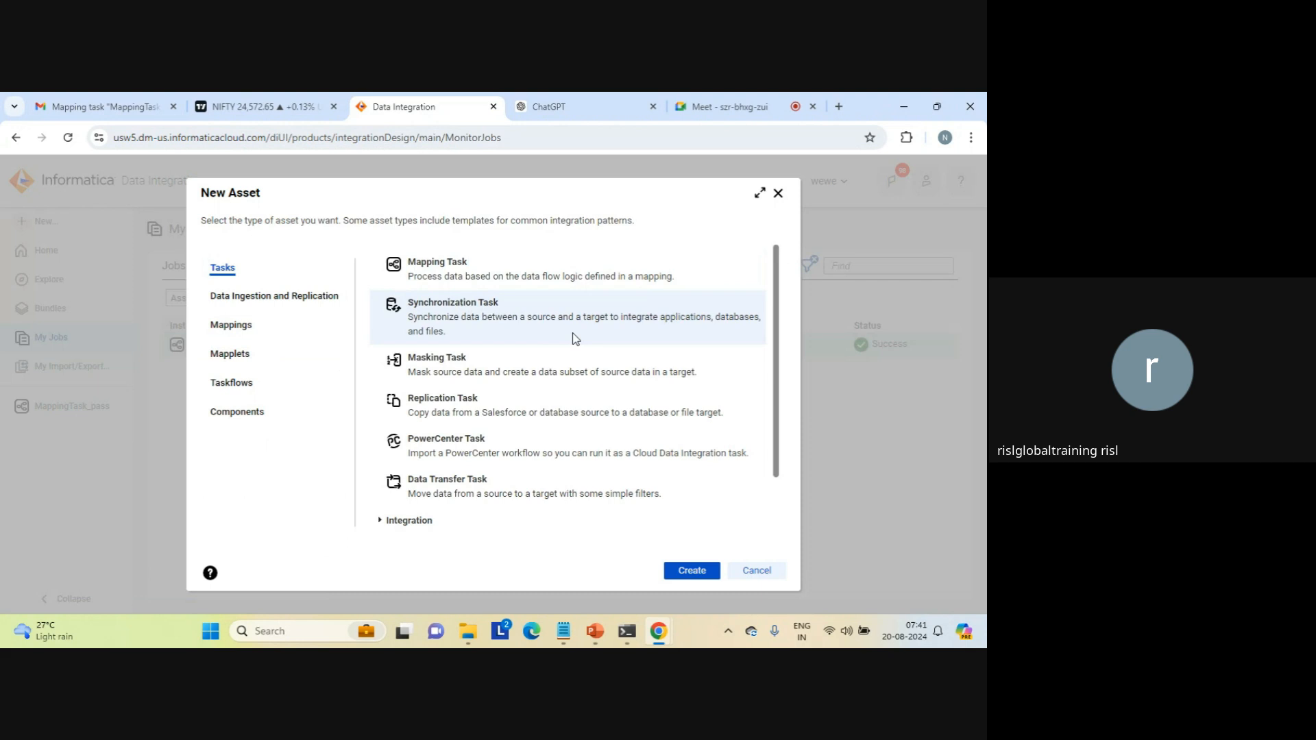
left_click(685, 572)
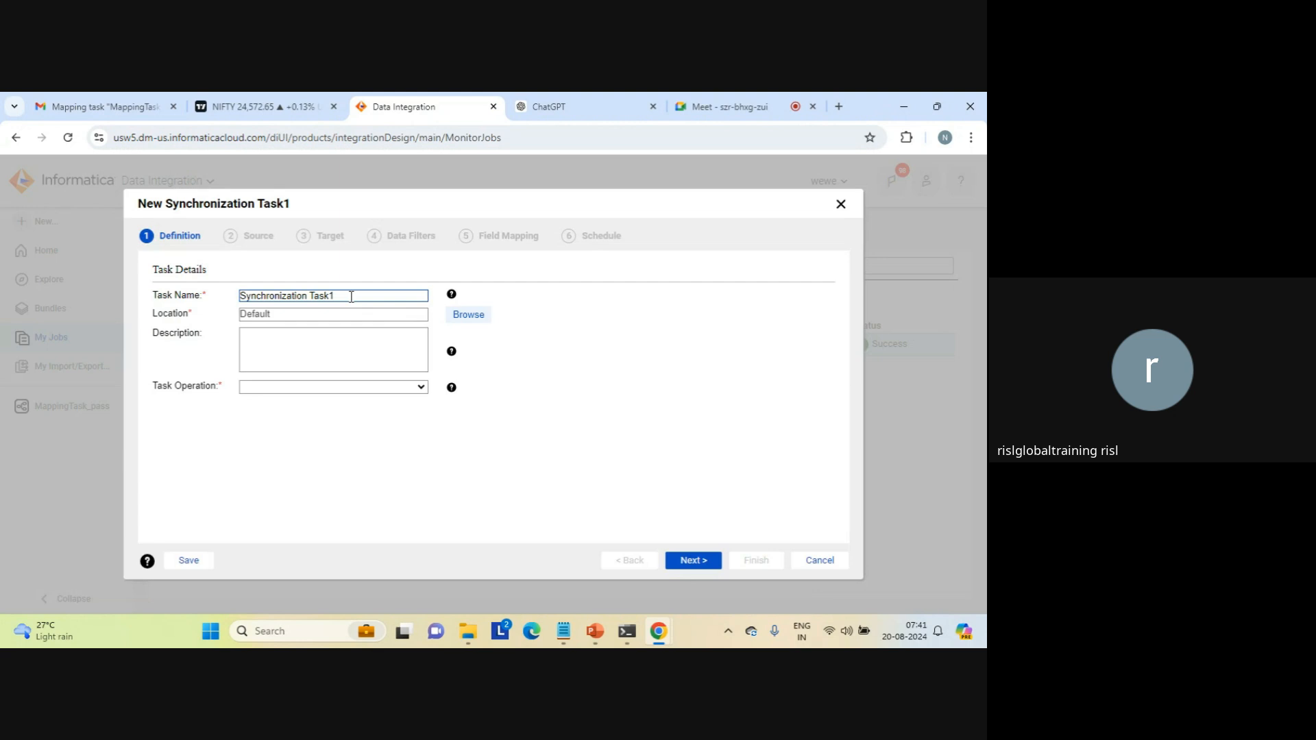
Step: Name the task Synchronization Task_2_medias, set its task operation to Insert and continue to the source details
key("BackSpace")
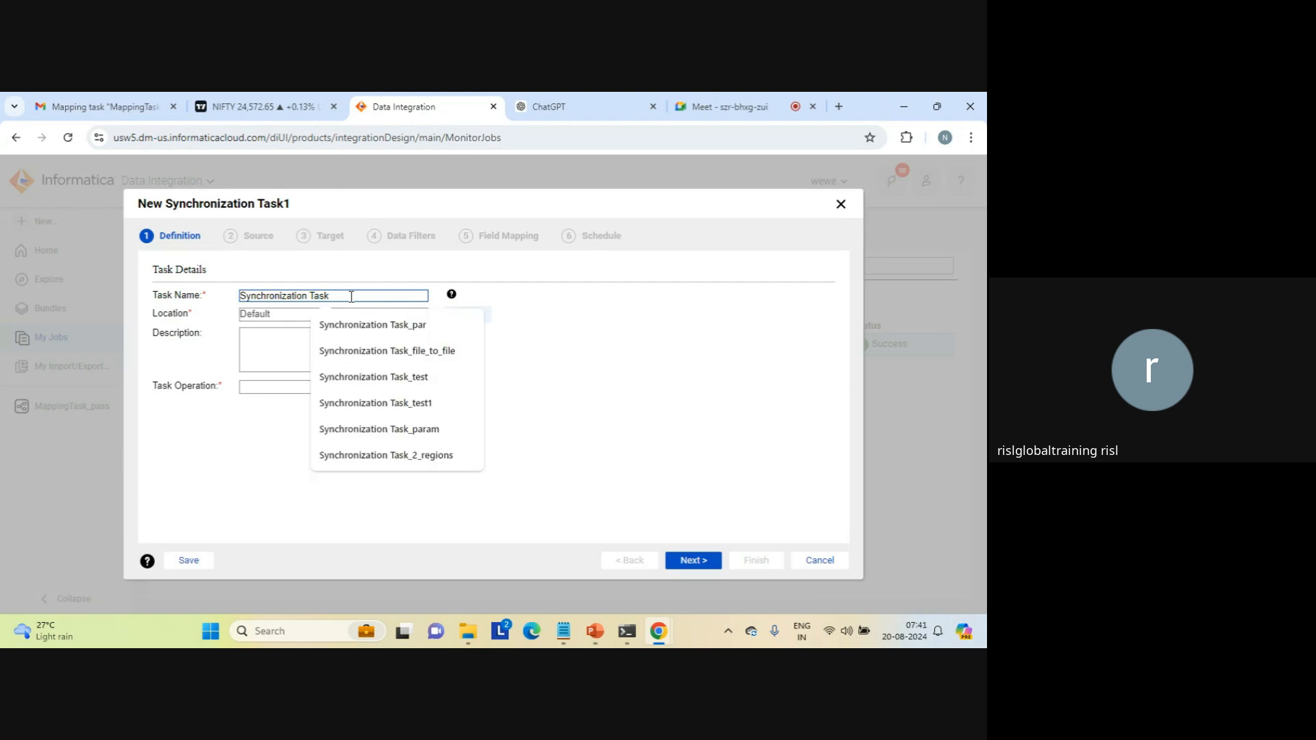
type("_2")
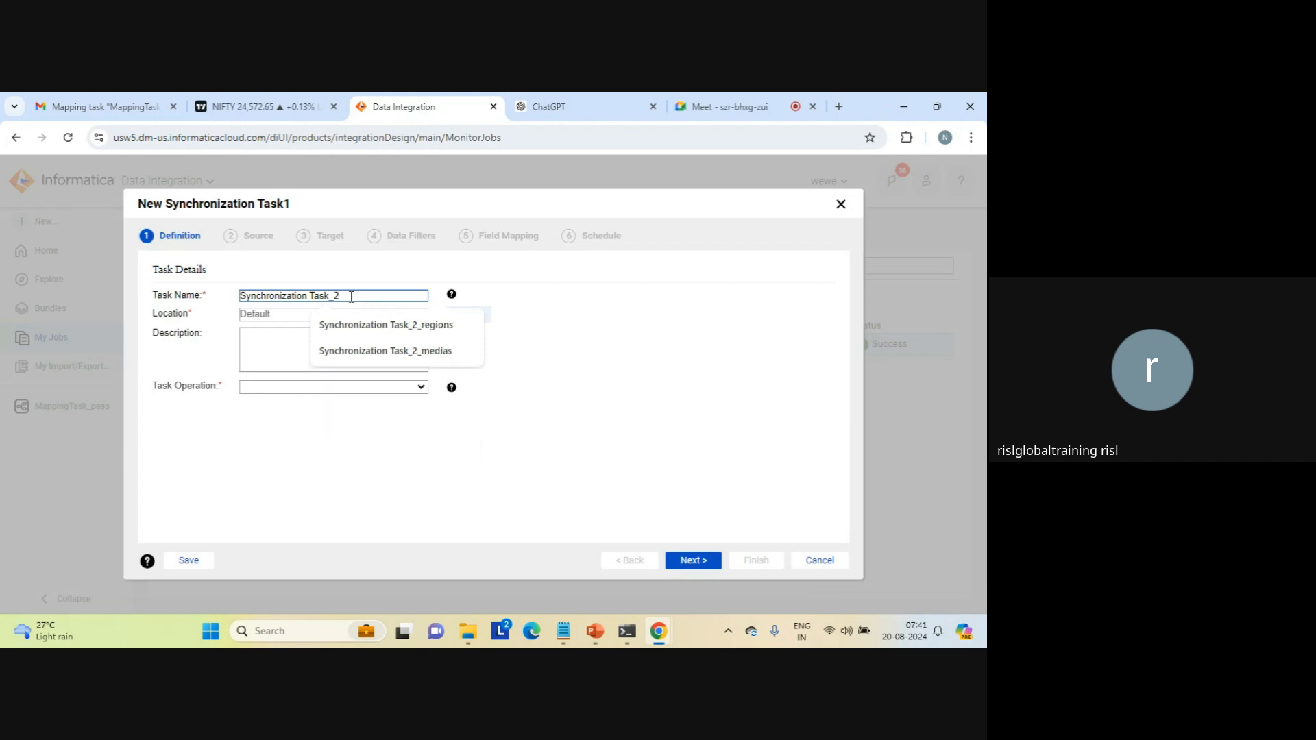
type("_me")
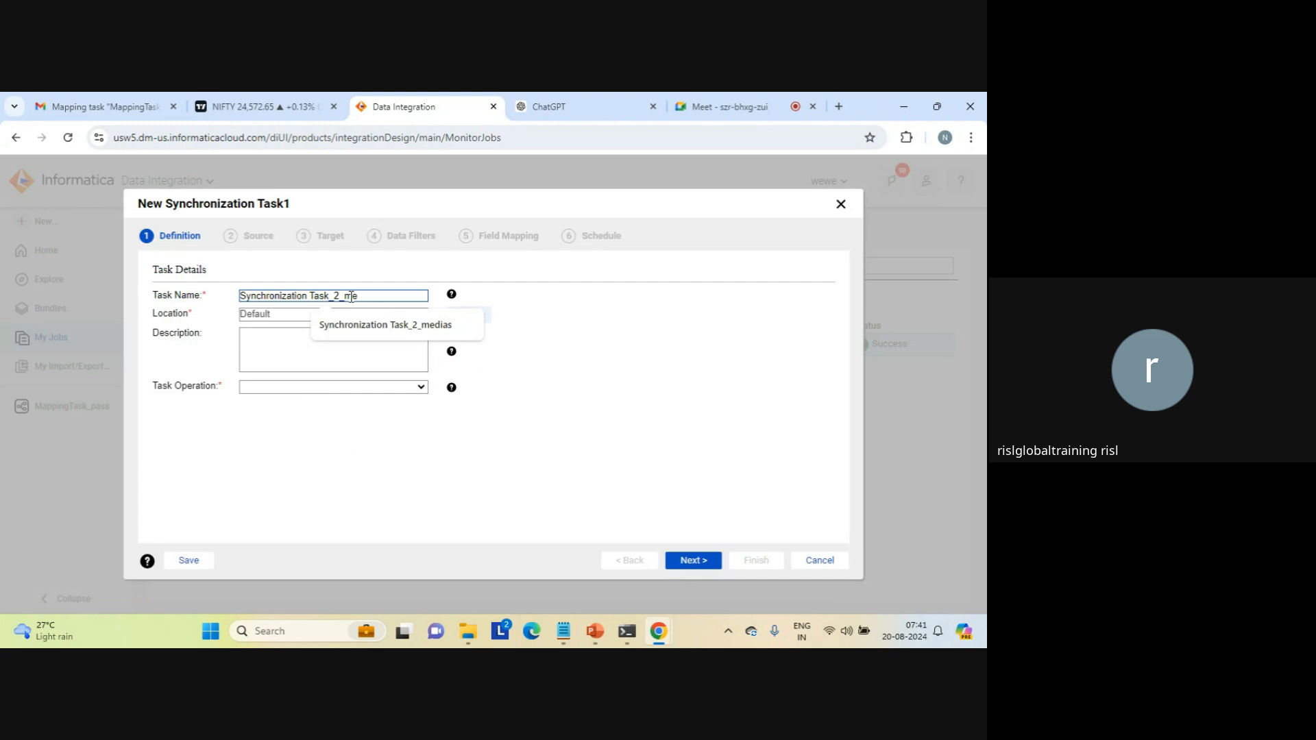
type("dias")
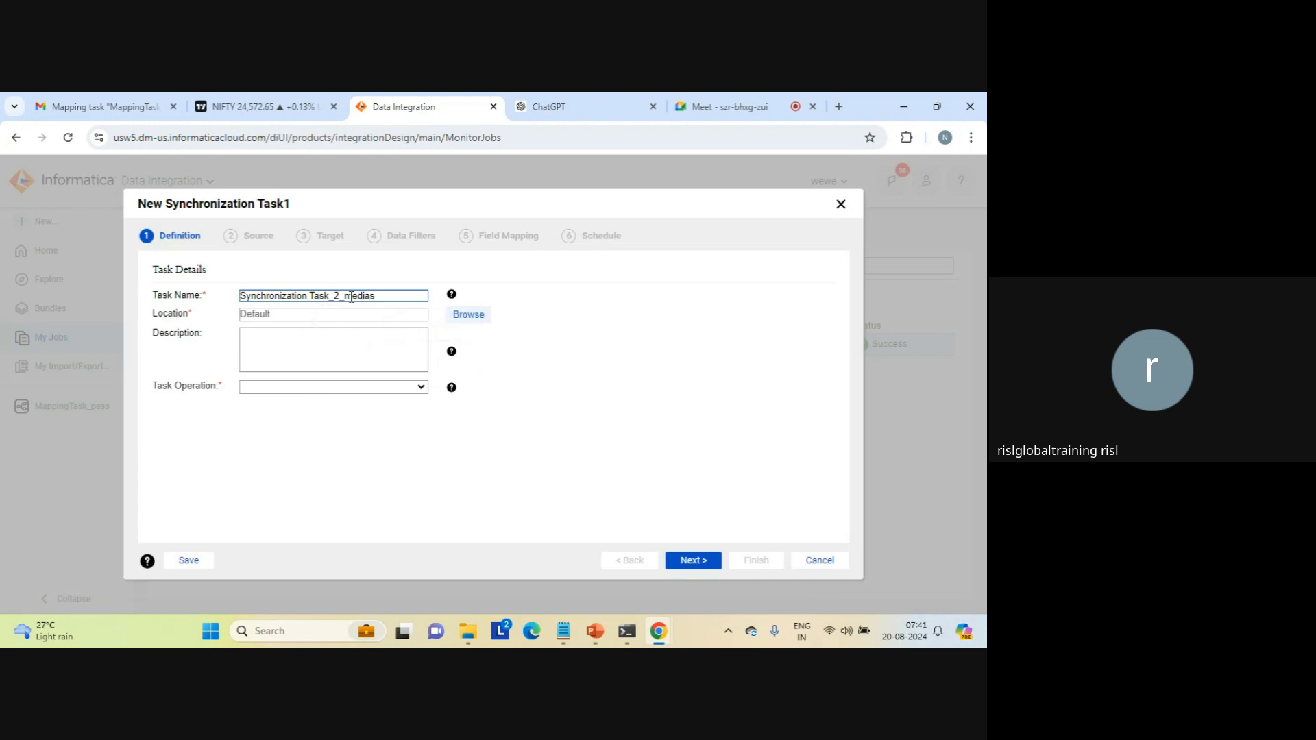
left_click(422, 388)
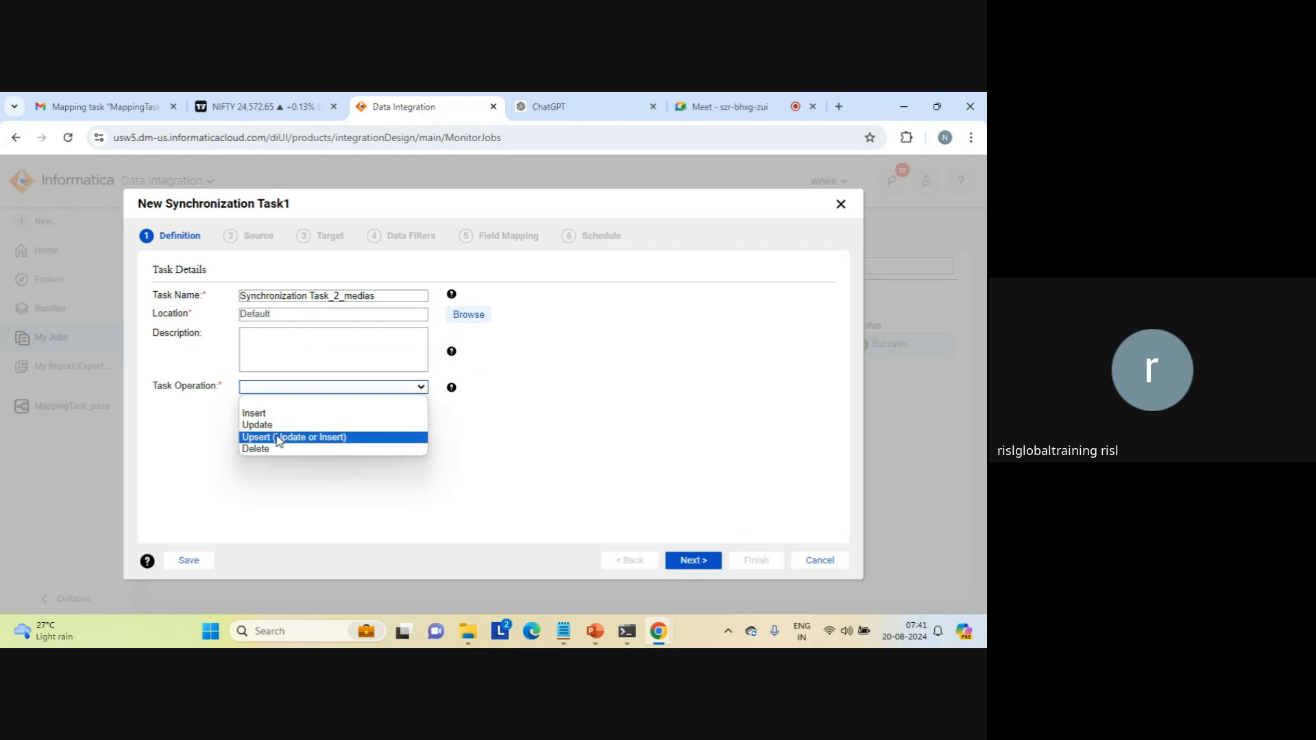
left_click(308, 416)
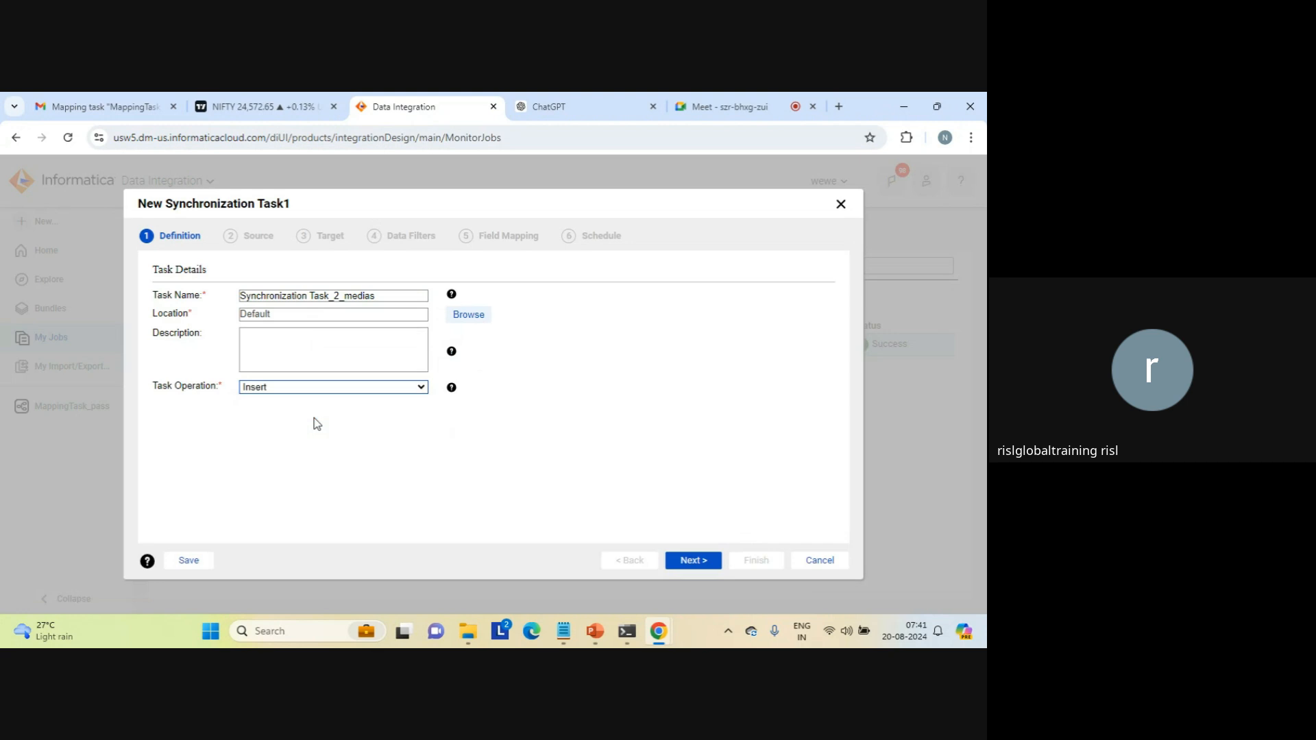
left_click(691, 562)
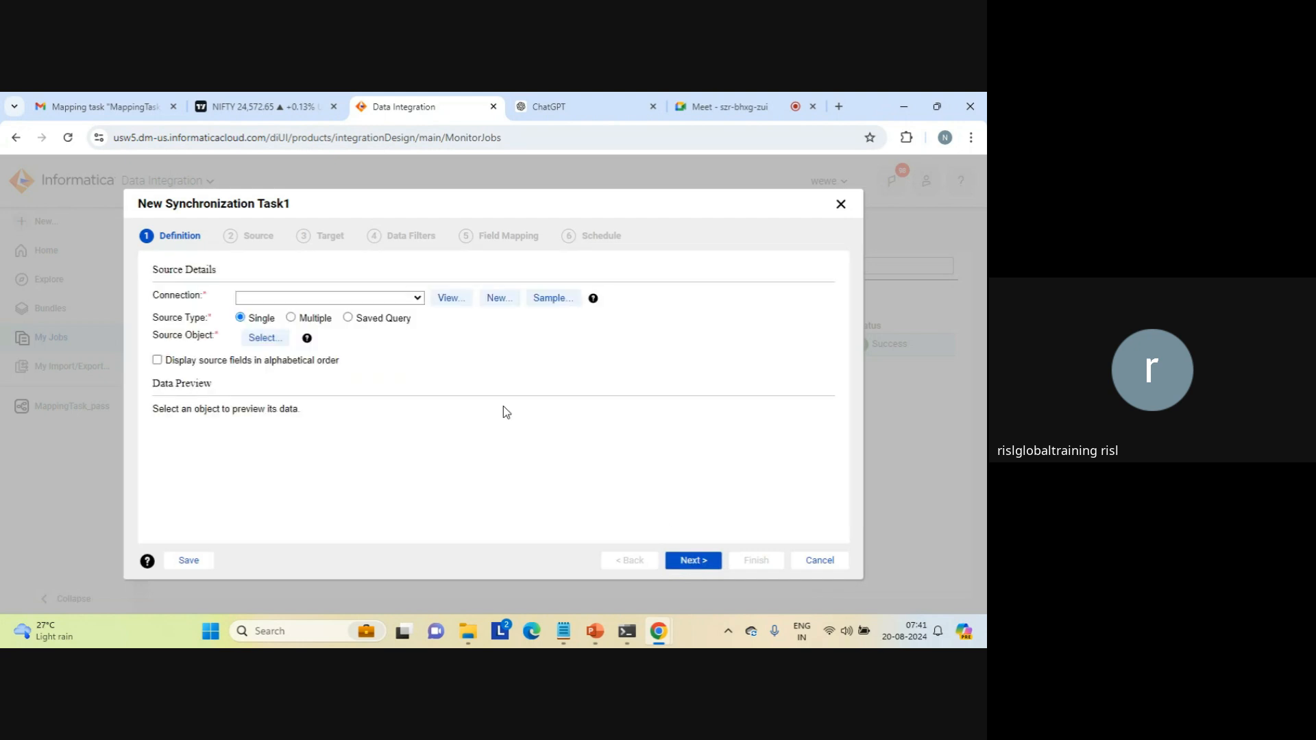
Step: Set the source connection to source_file_connection1 (Flat File), choose seq_1.txt as the source object and continue to the target details
left_click(416, 299)
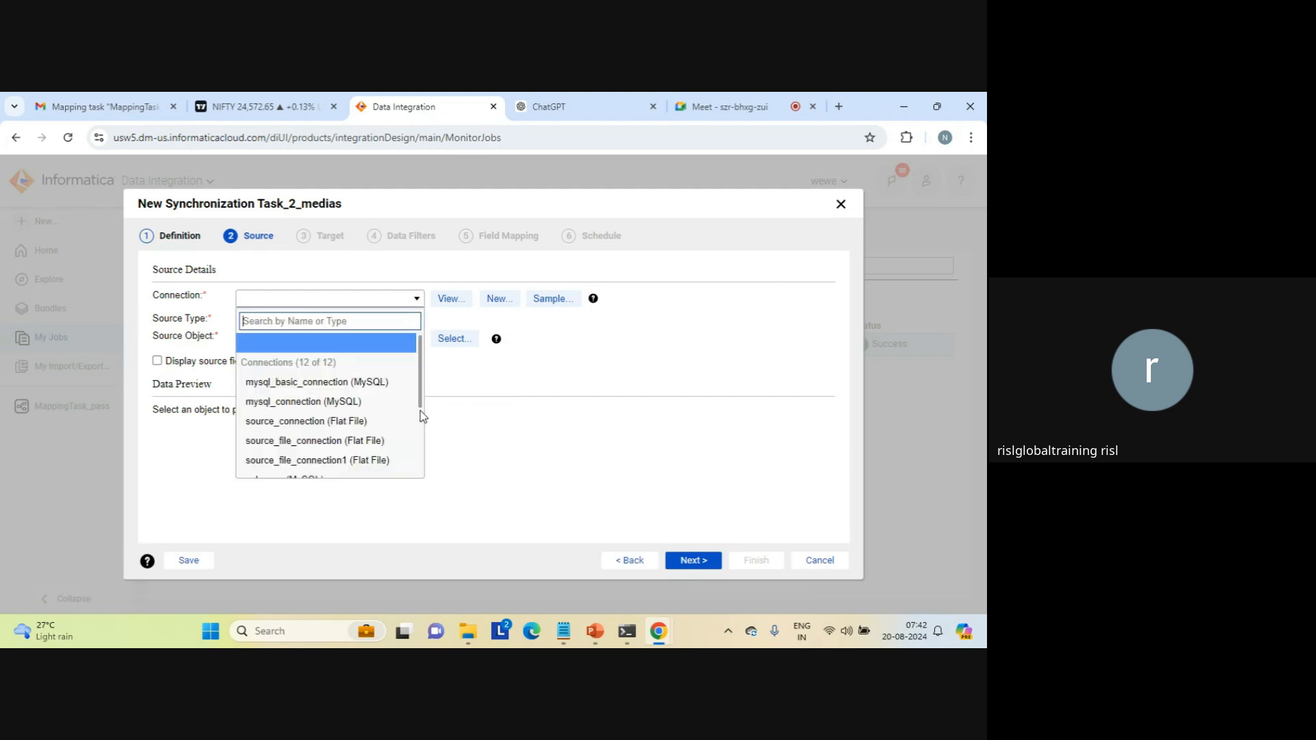
left_click(347, 462)
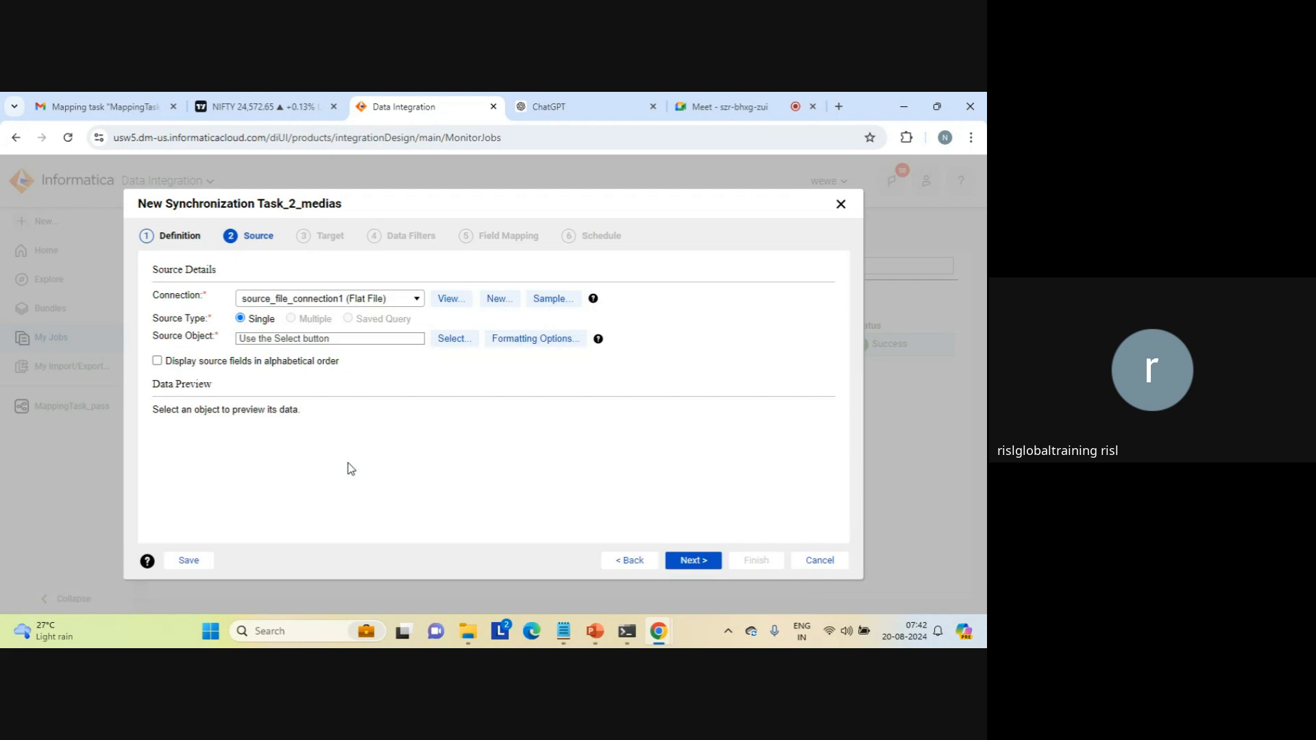
left_click(455, 338)
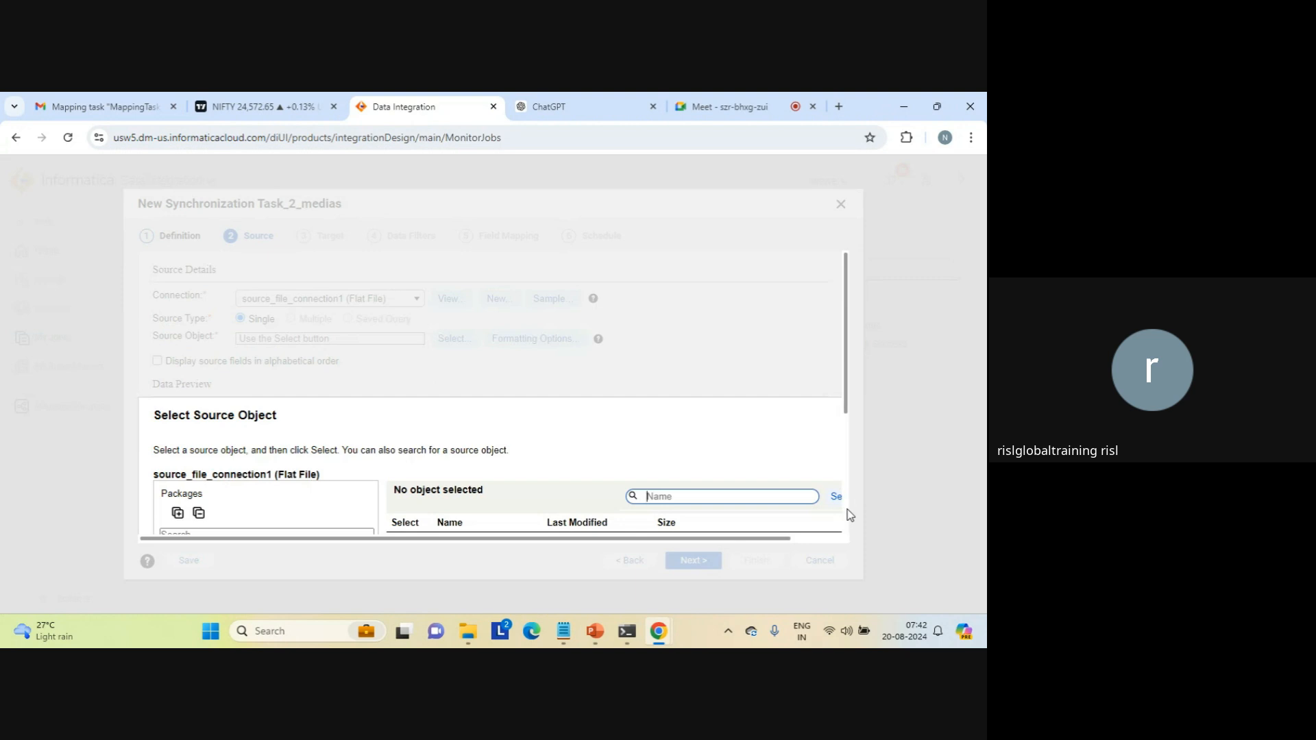
left_click(846, 510)
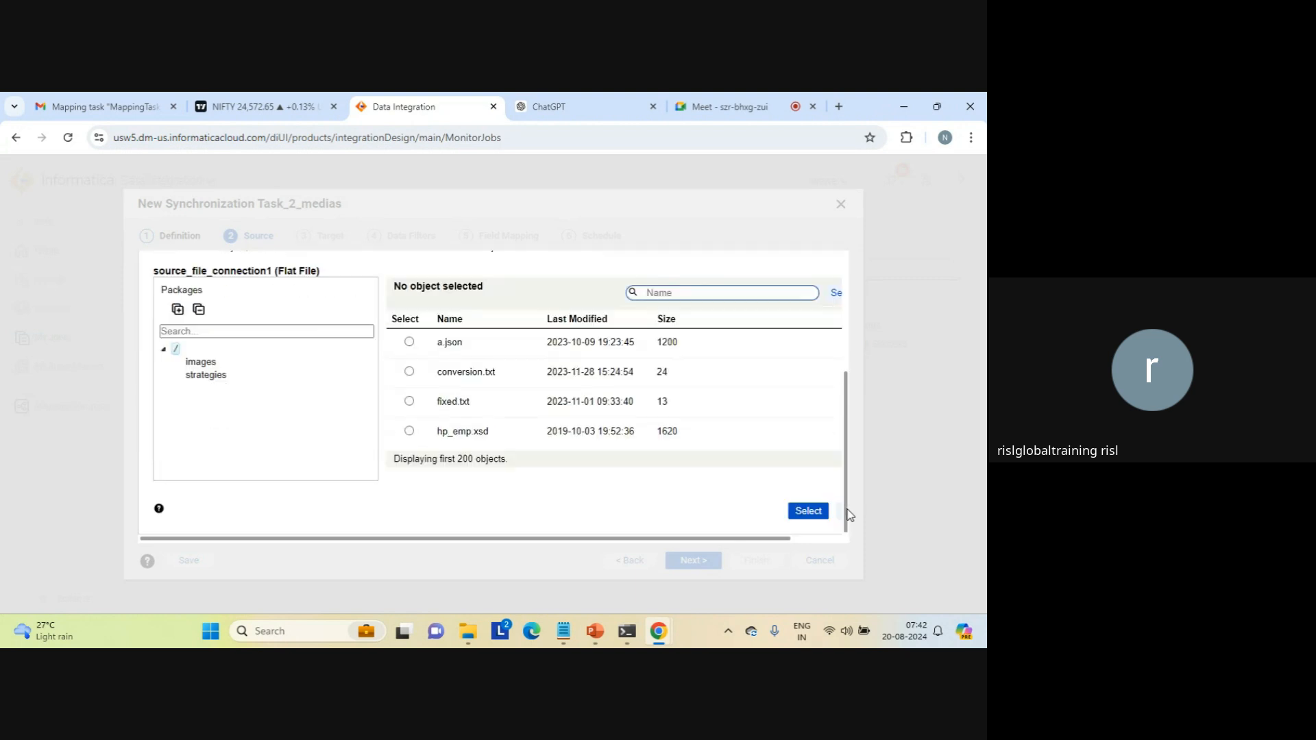
left_click(668, 296)
type("seq")
left_click(837, 295)
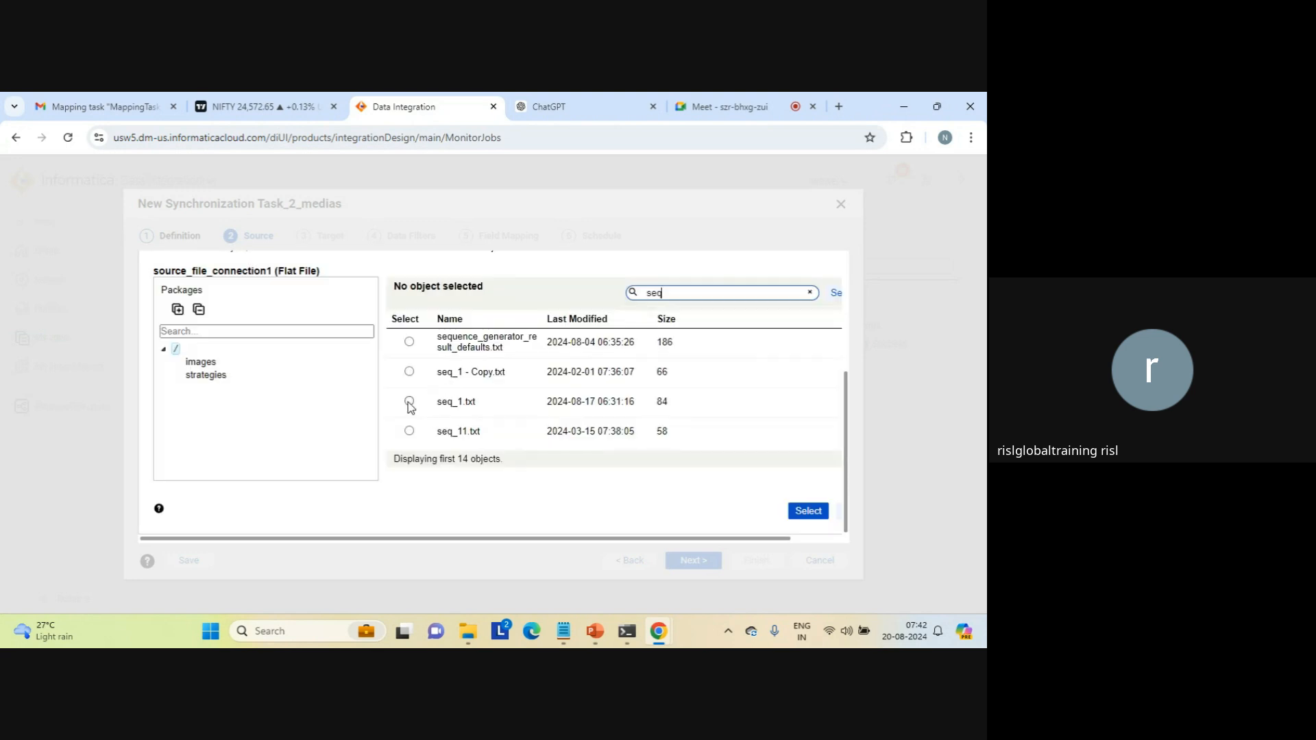
left_click(409, 403)
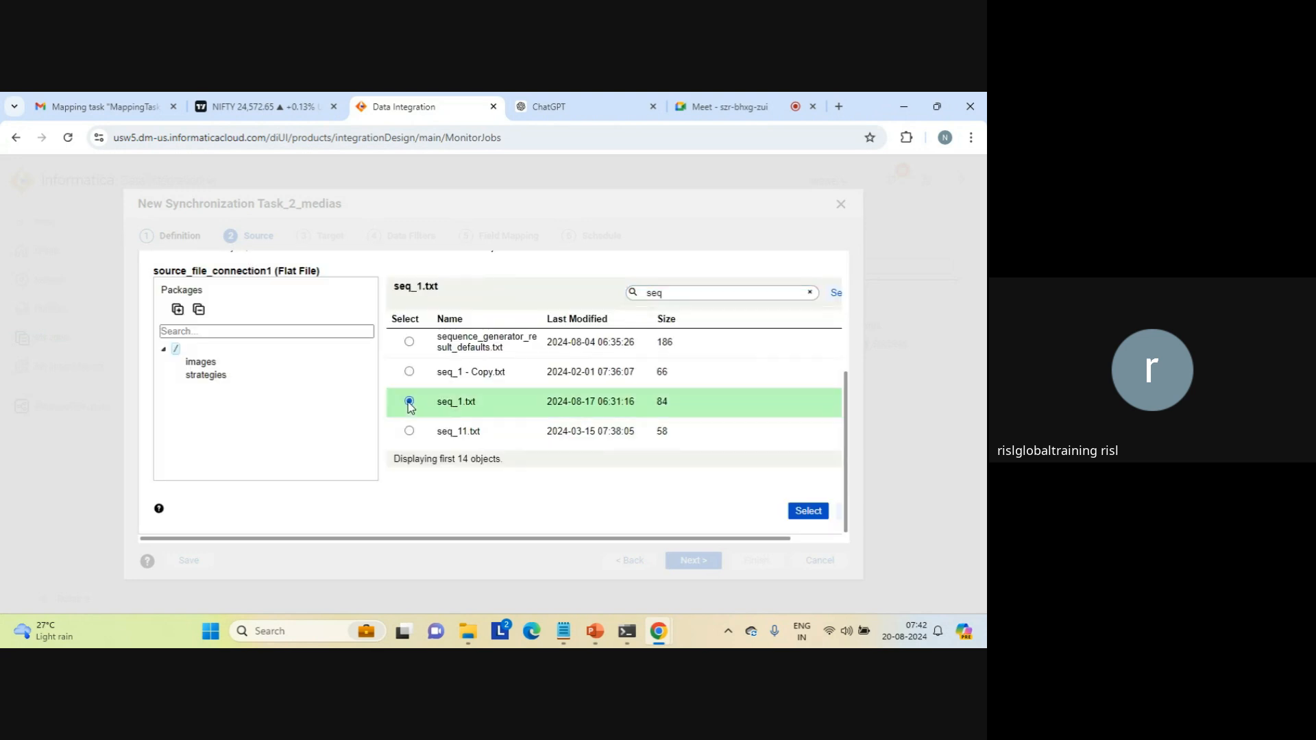
left_click(808, 511)
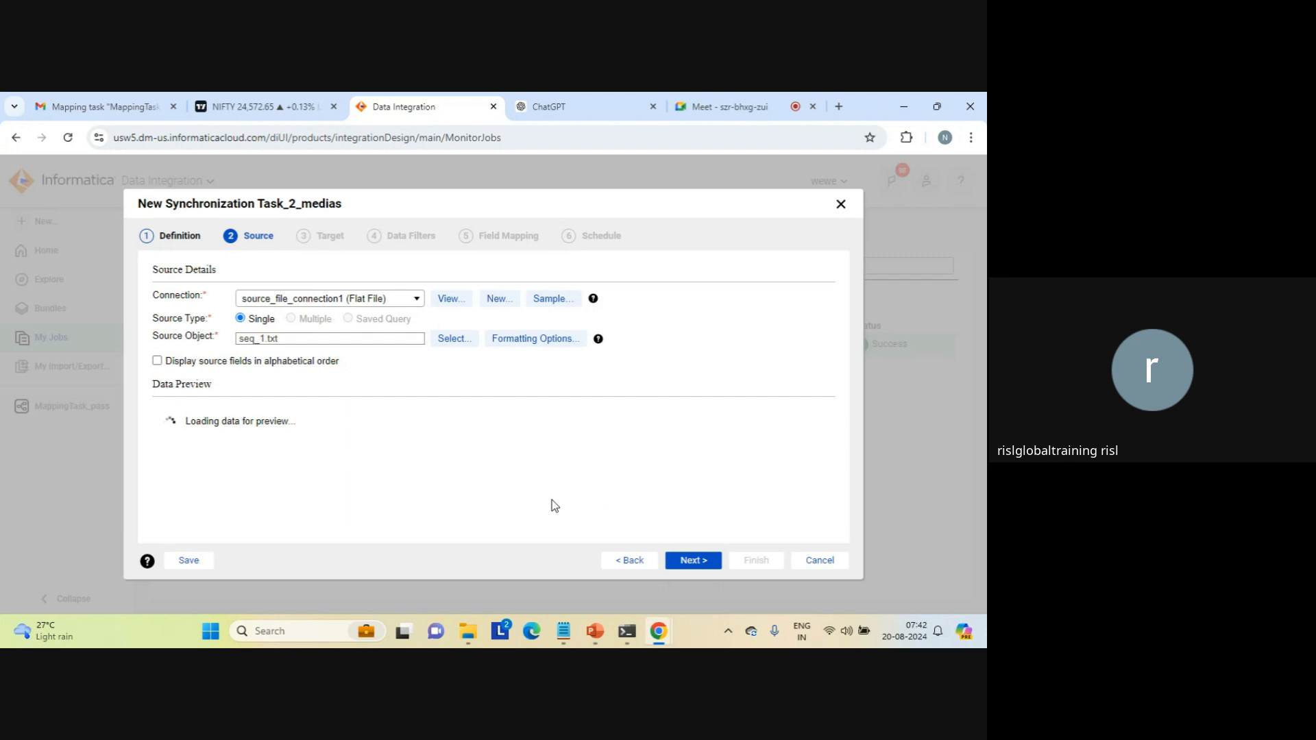
left_click(694, 565)
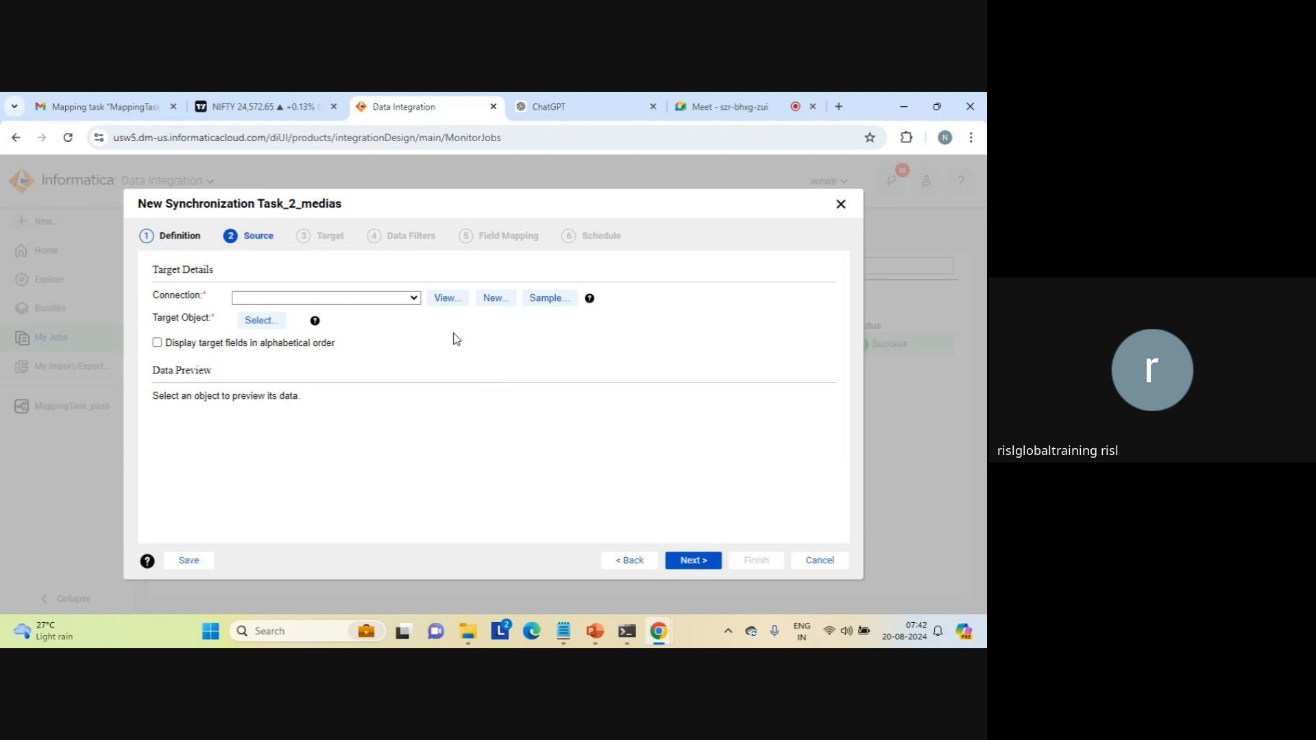
Step: Set the target connection to target_file_connection1 (Flat File), choose aggregation_result_count.txt as the target object and continue to the data filters
left_click(412, 300)
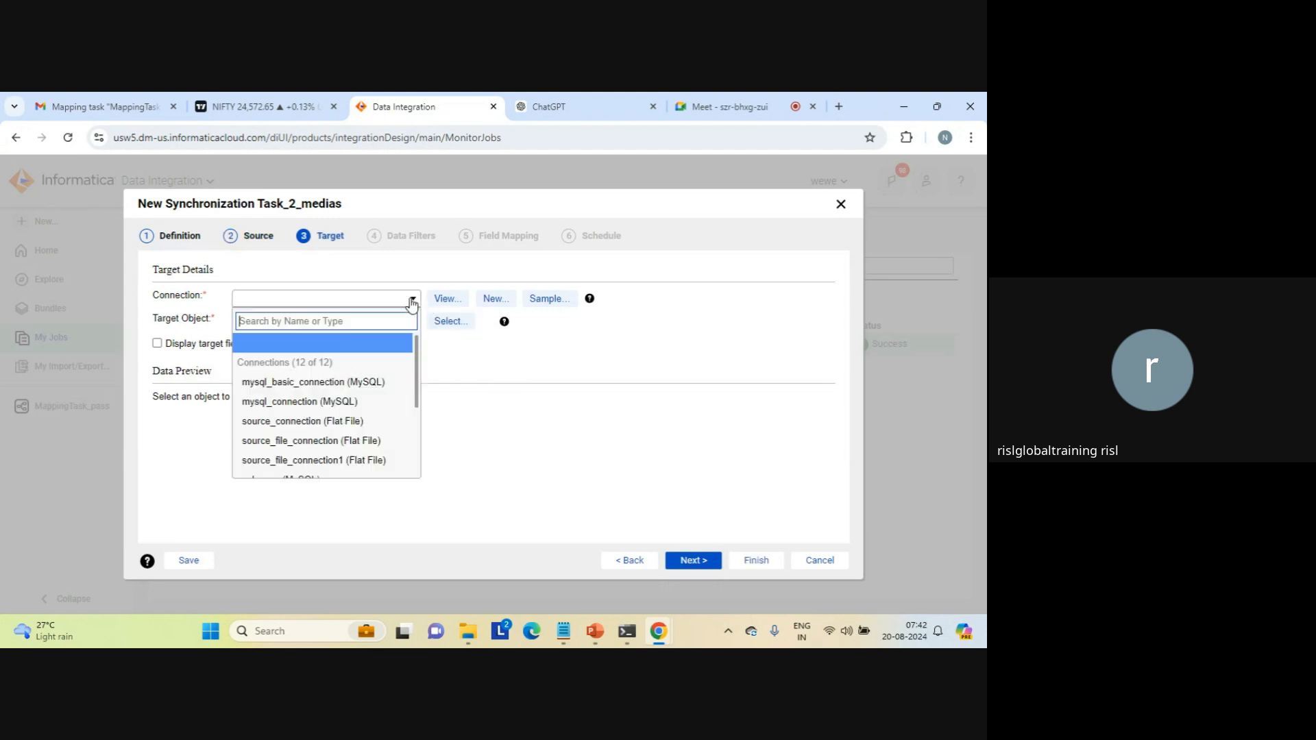
scroll(420, 442, "down", 3)
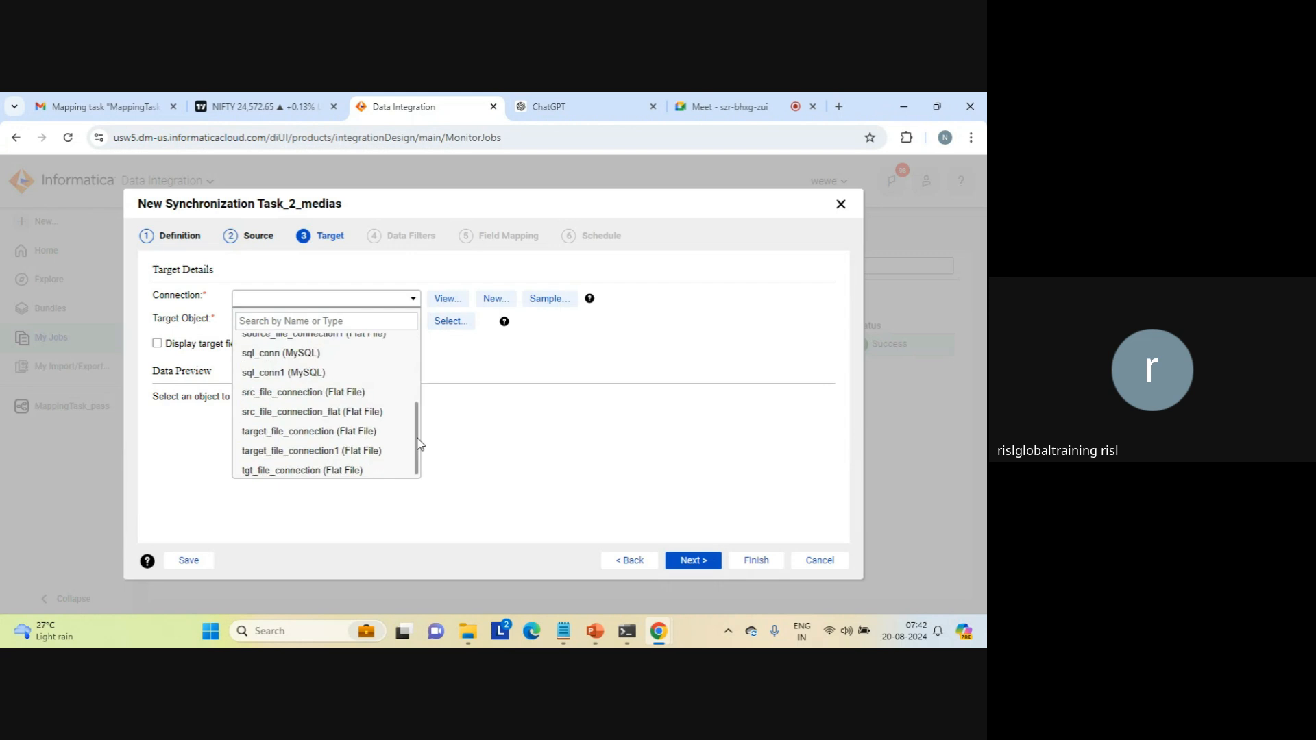
left_click(353, 450)
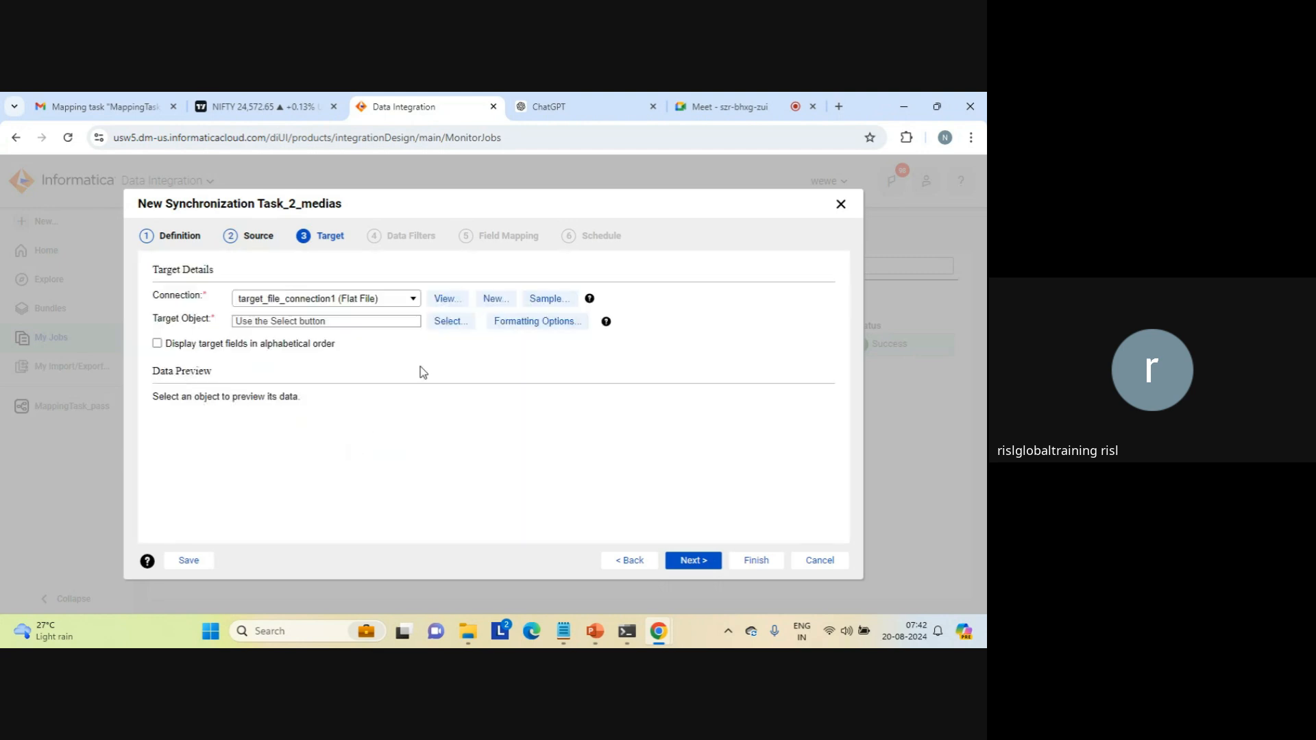
left_click(453, 332)
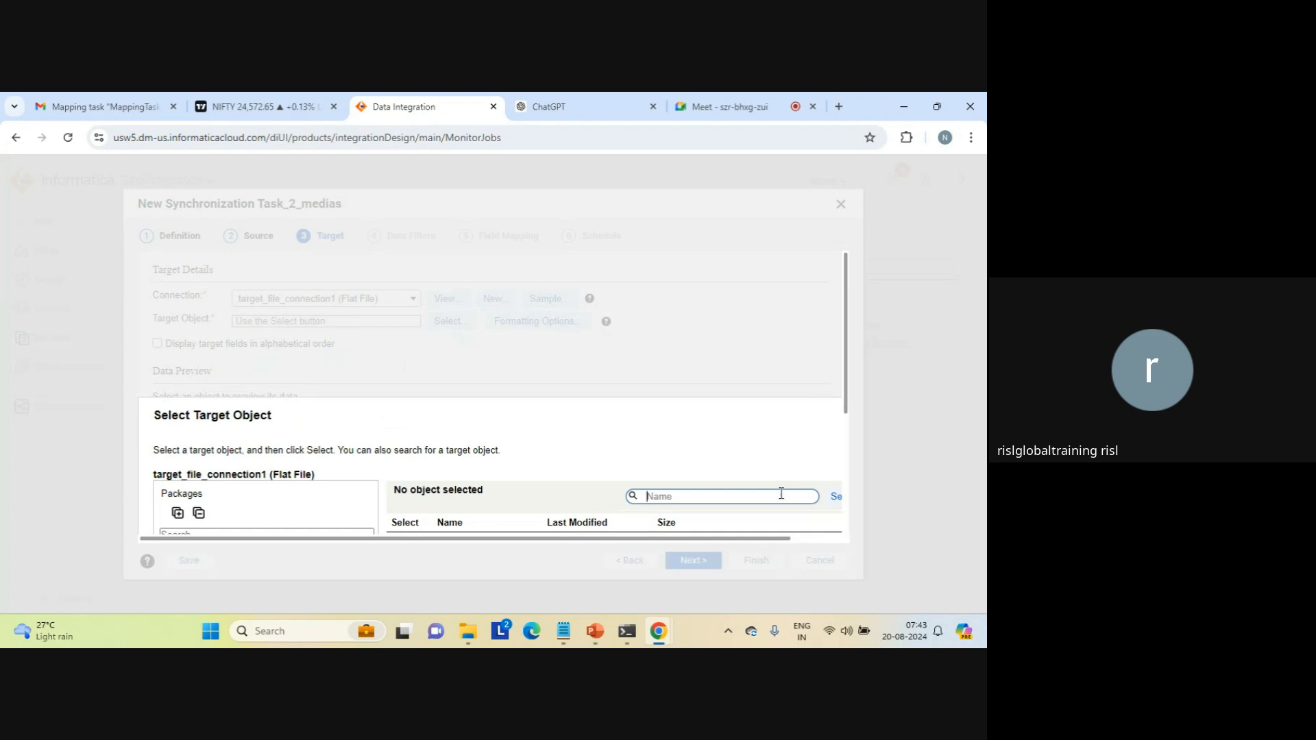
left_click(847, 513)
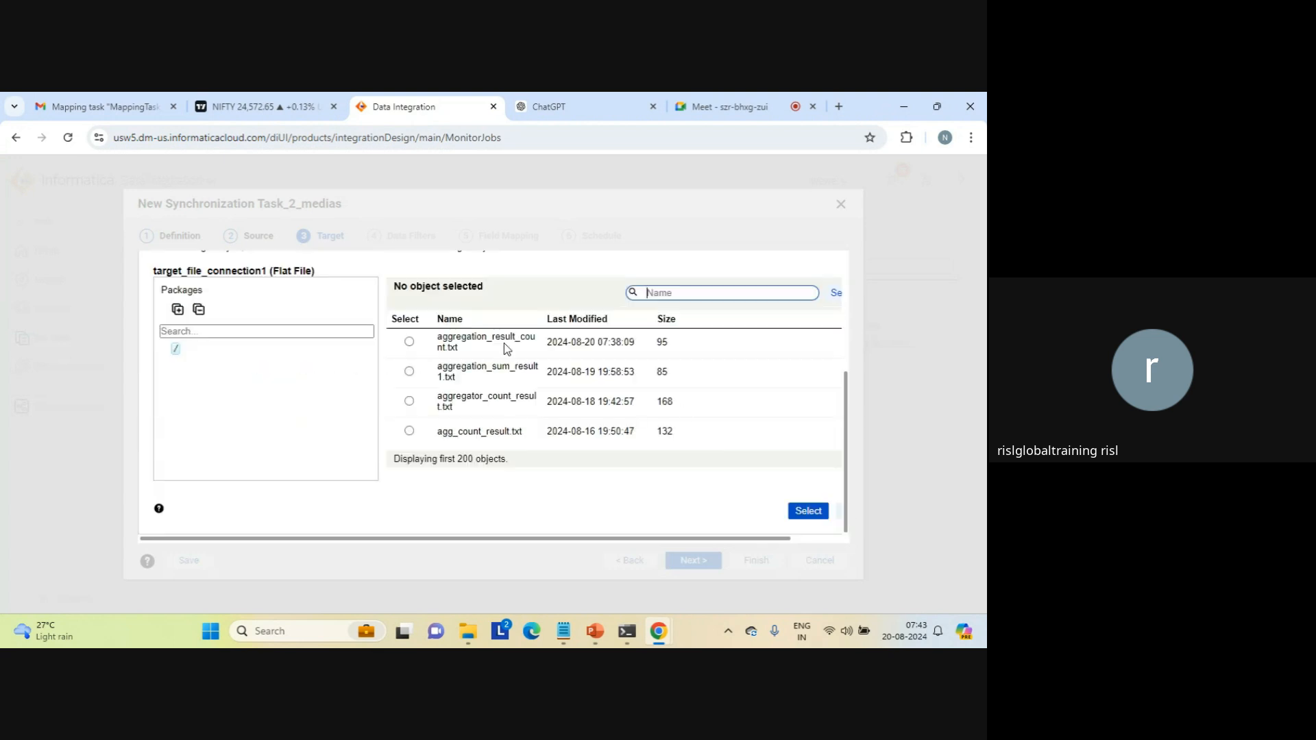
left_click(409, 342)
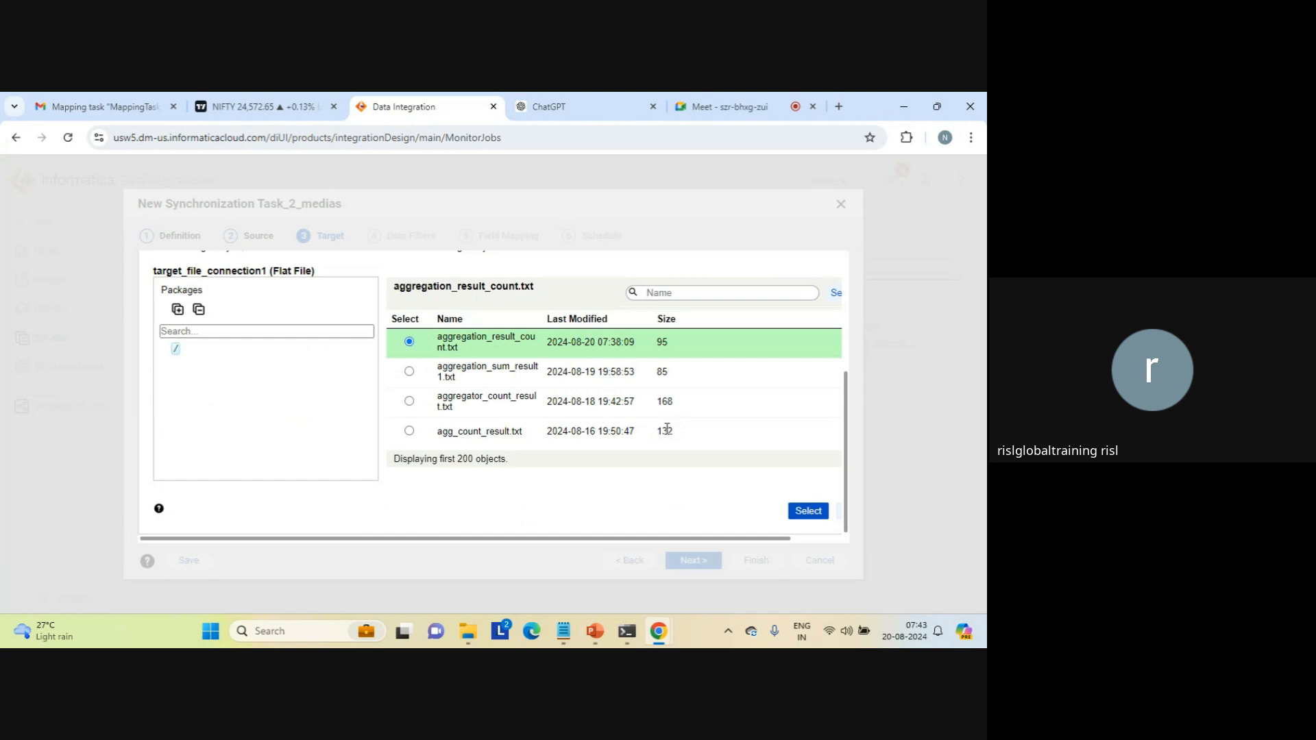
left_click(809, 511)
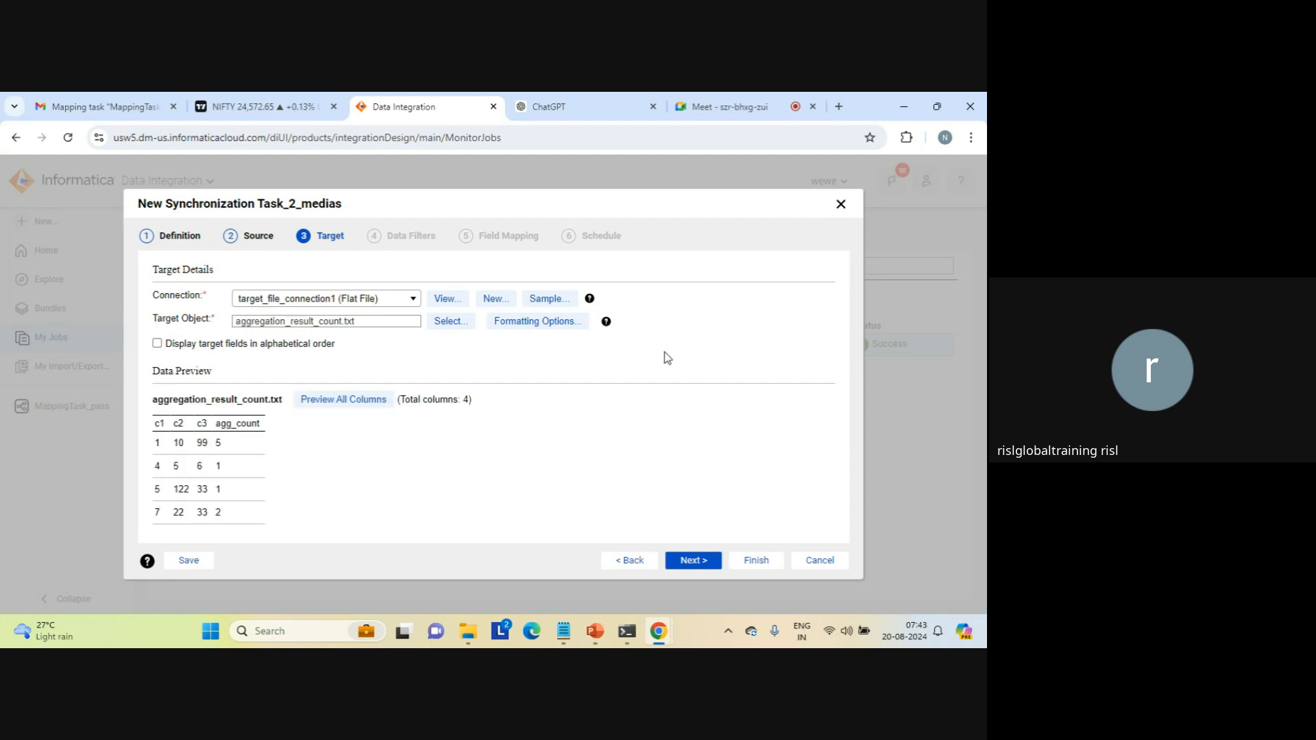
left_click(692, 560)
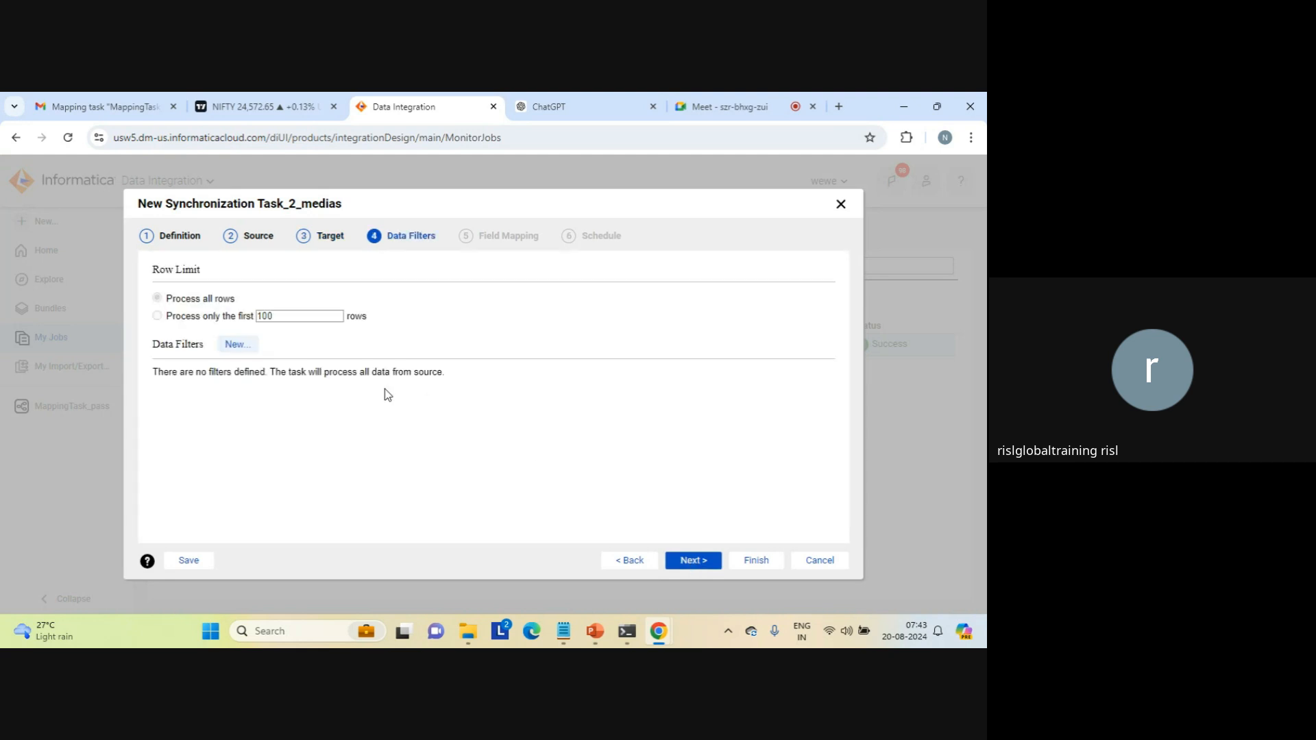
Step: Add an advanced data filter on seq_1.txt with the expression c1>'1' and continue to the field mapping
left_click(233, 346)
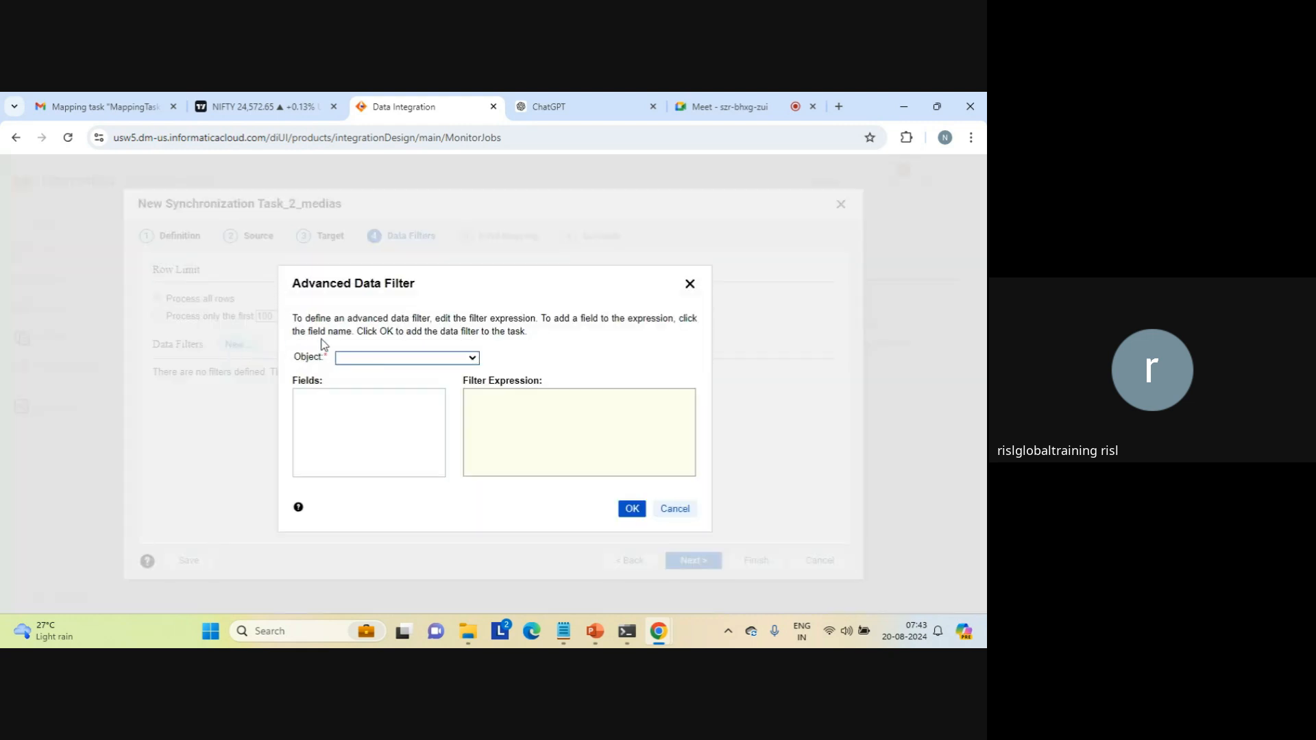
left_click(474, 359)
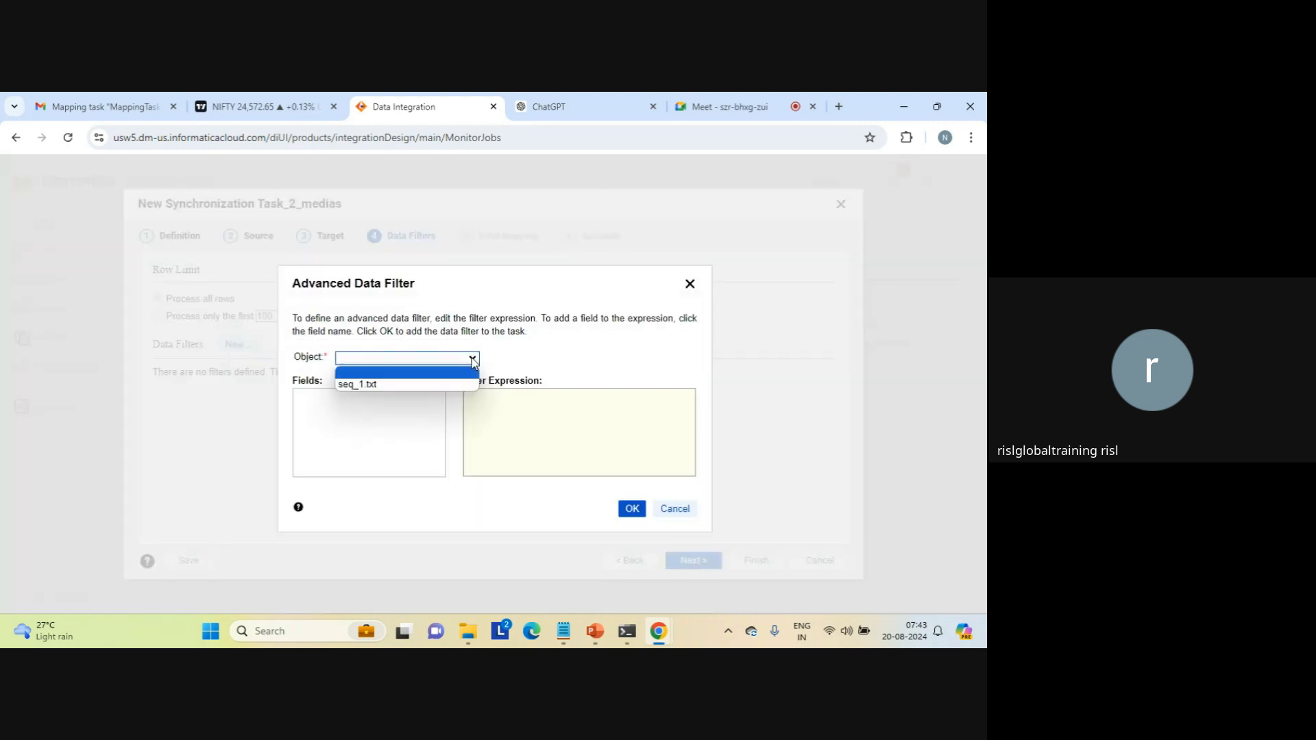
left_click(368, 381)
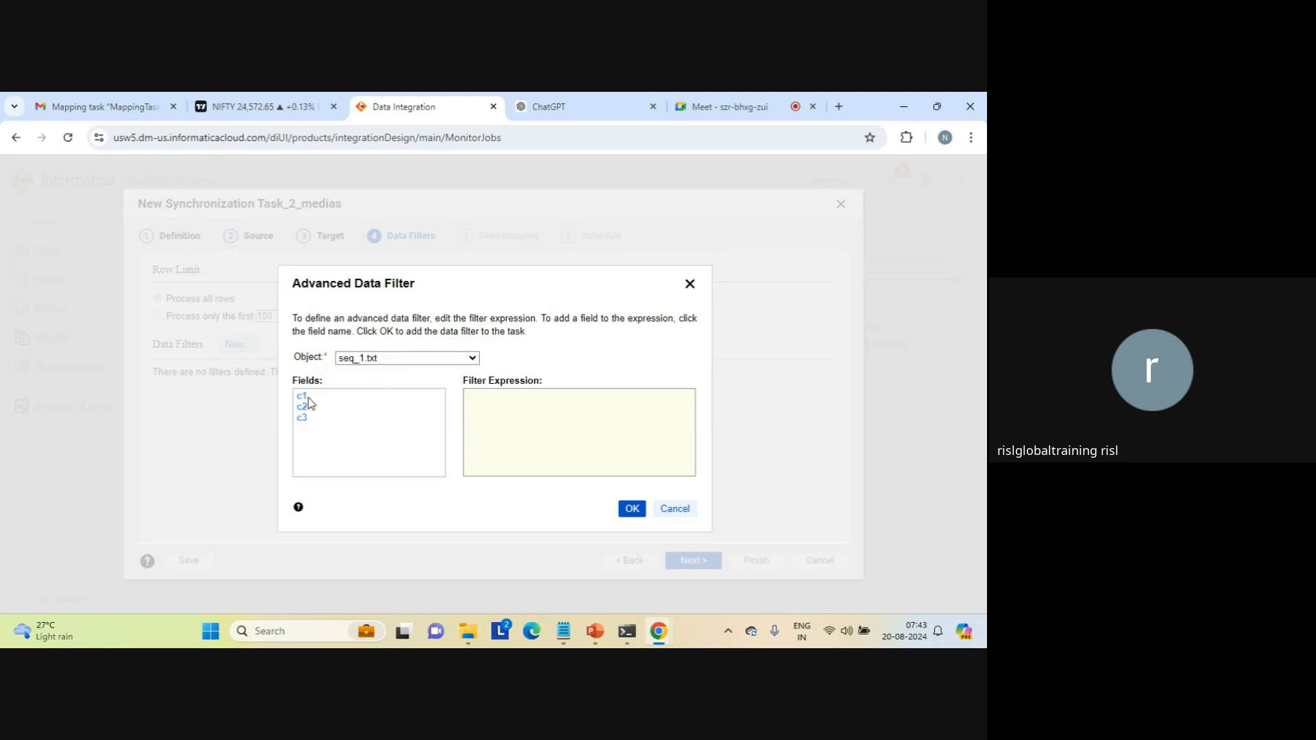
left_click(302, 398)
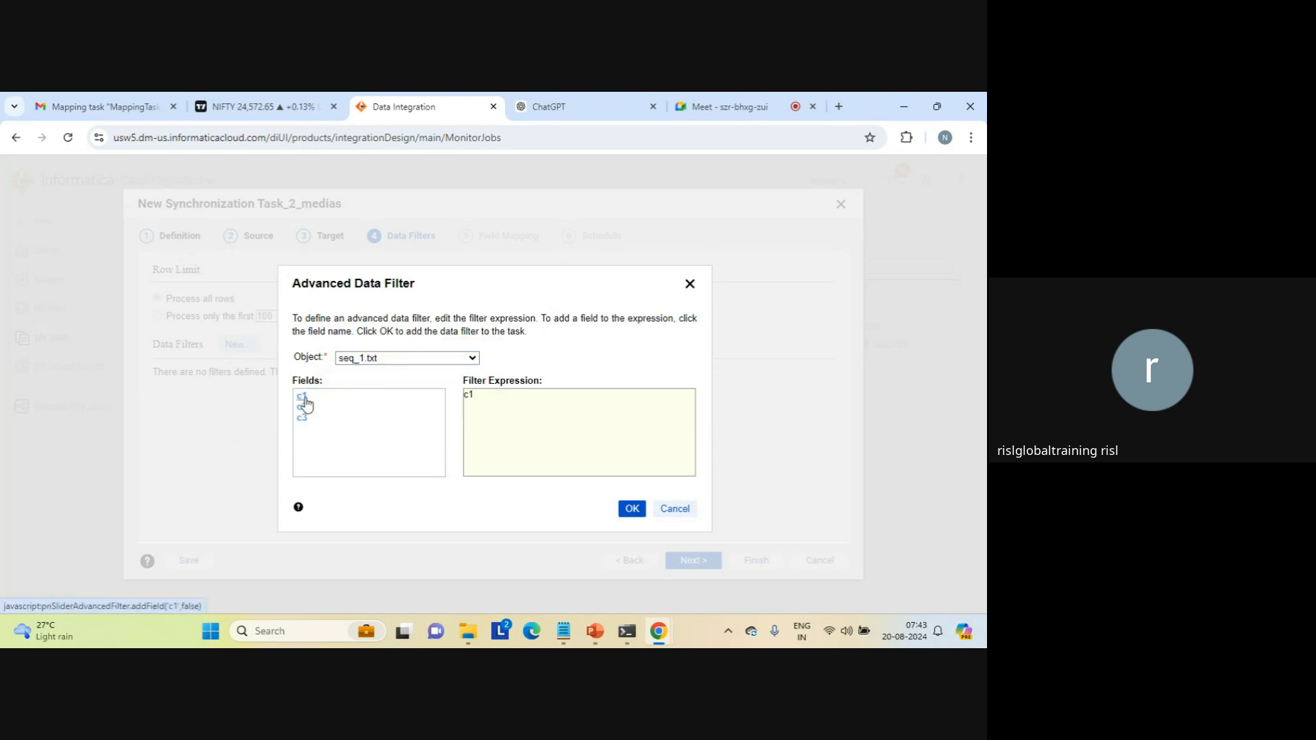
left_click(497, 393)
type(">")
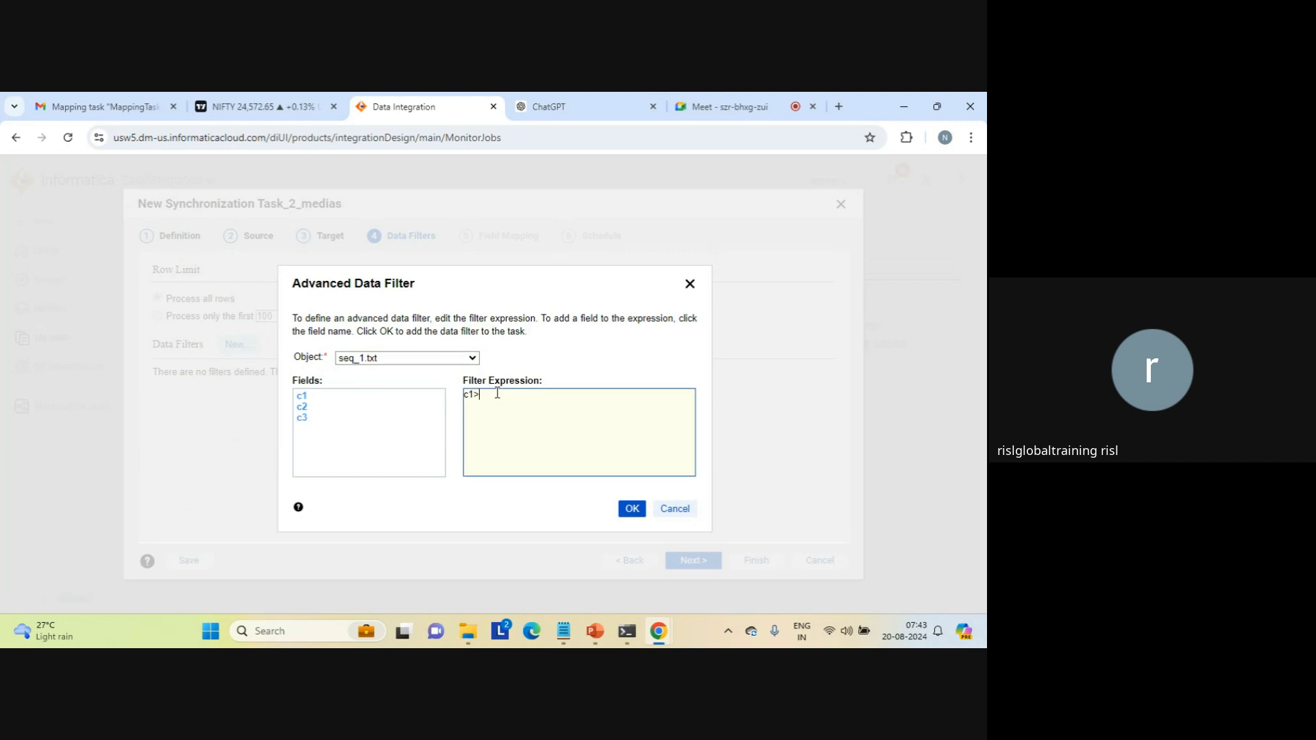
type("'1'")
left_click(632, 510)
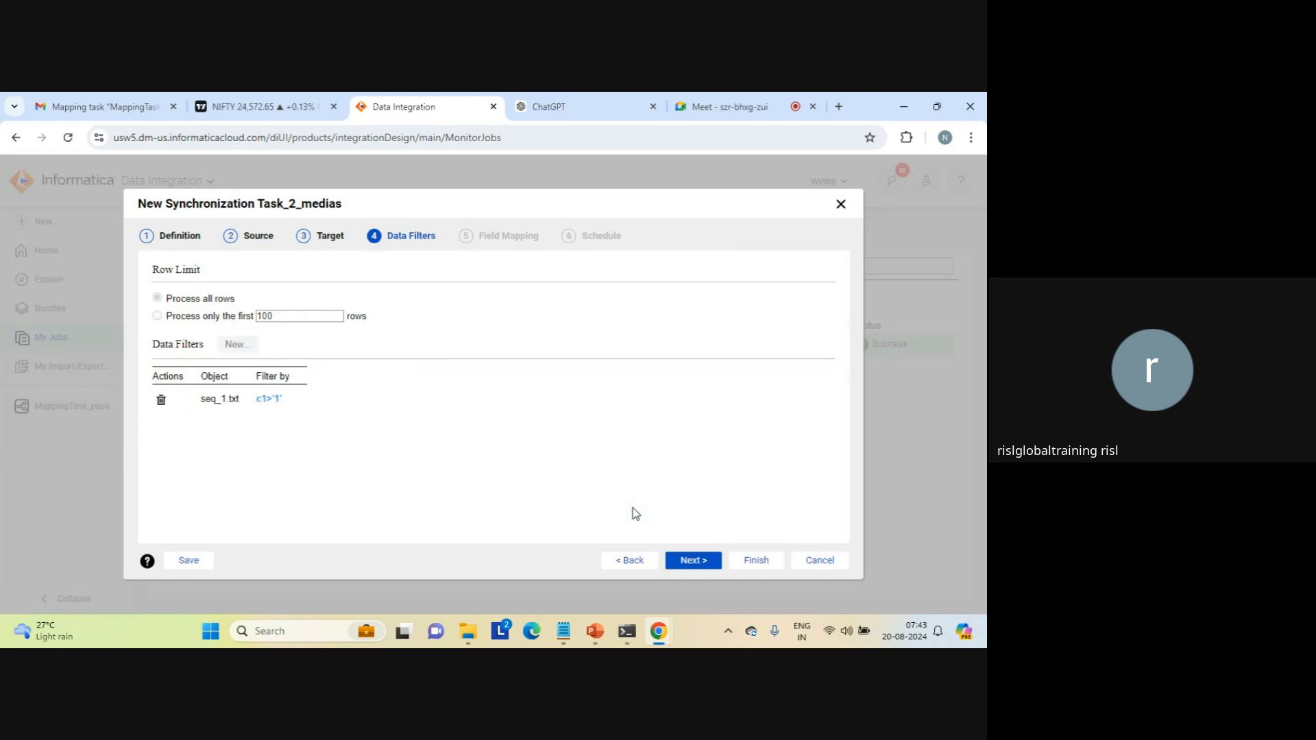
left_click(703, 562)
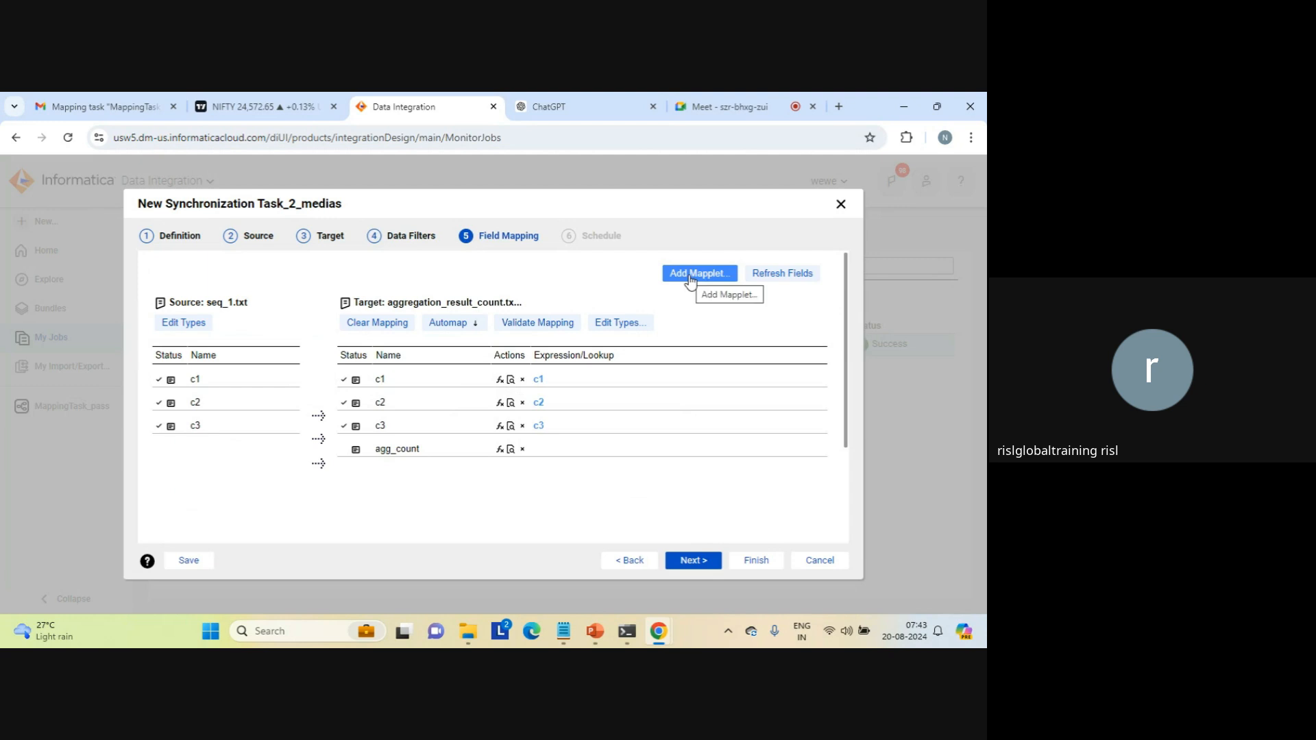
Step: Keep the field mapping, set the parameter file name to param.txt in the advanced schedule options and finish the task
left_click(697, 563)
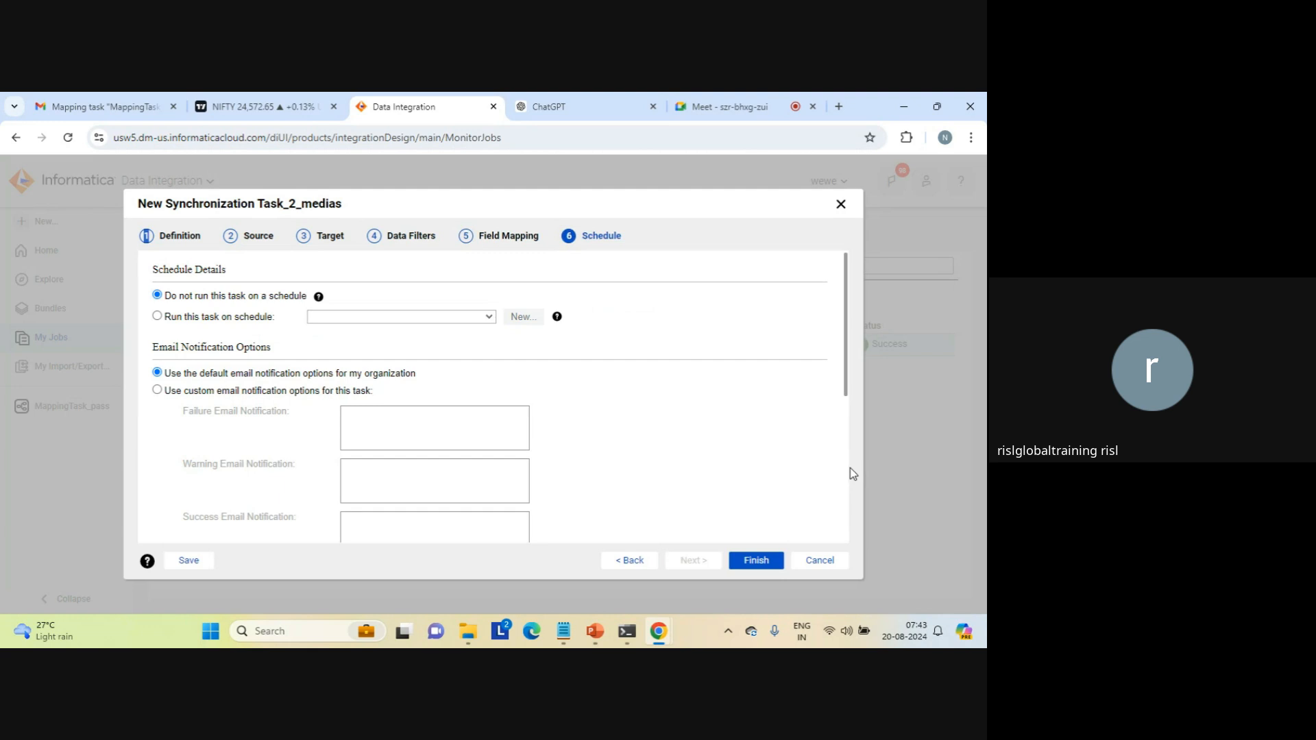
scroll(850, 468, "down", 4)
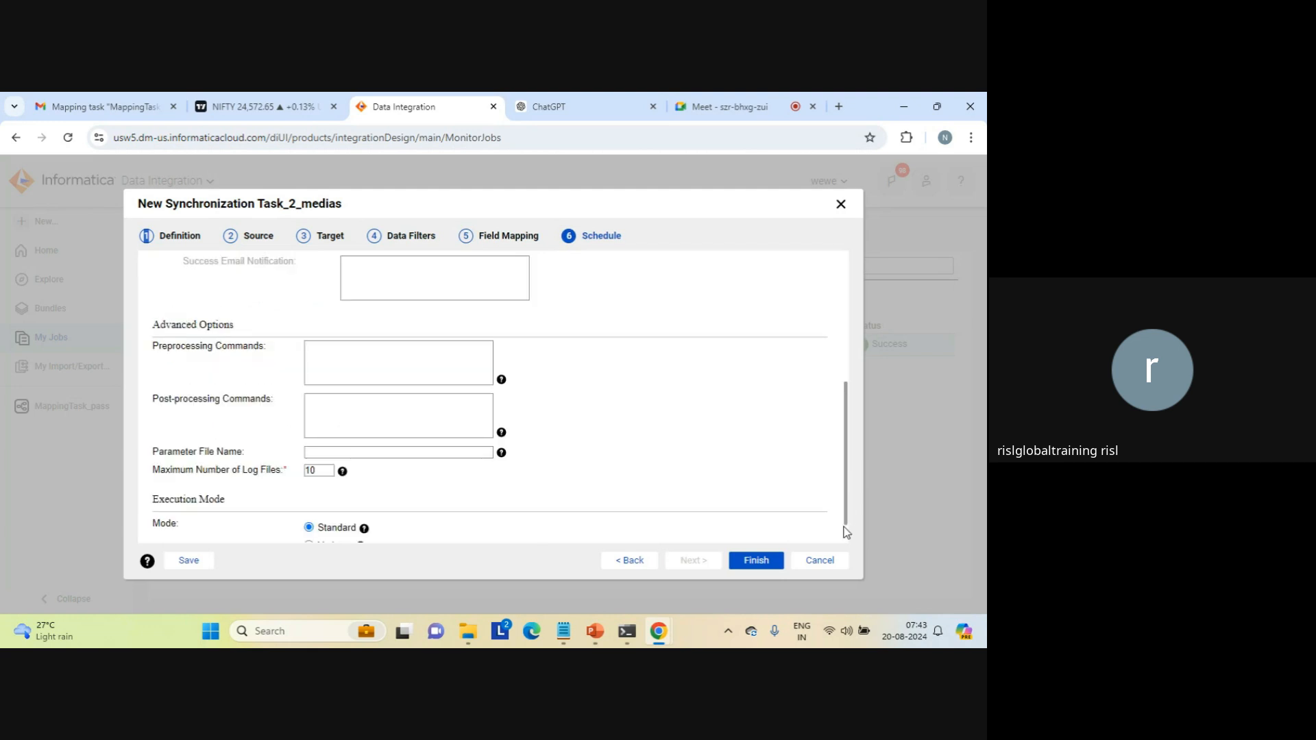
scroll(849, 538, "down", 1)
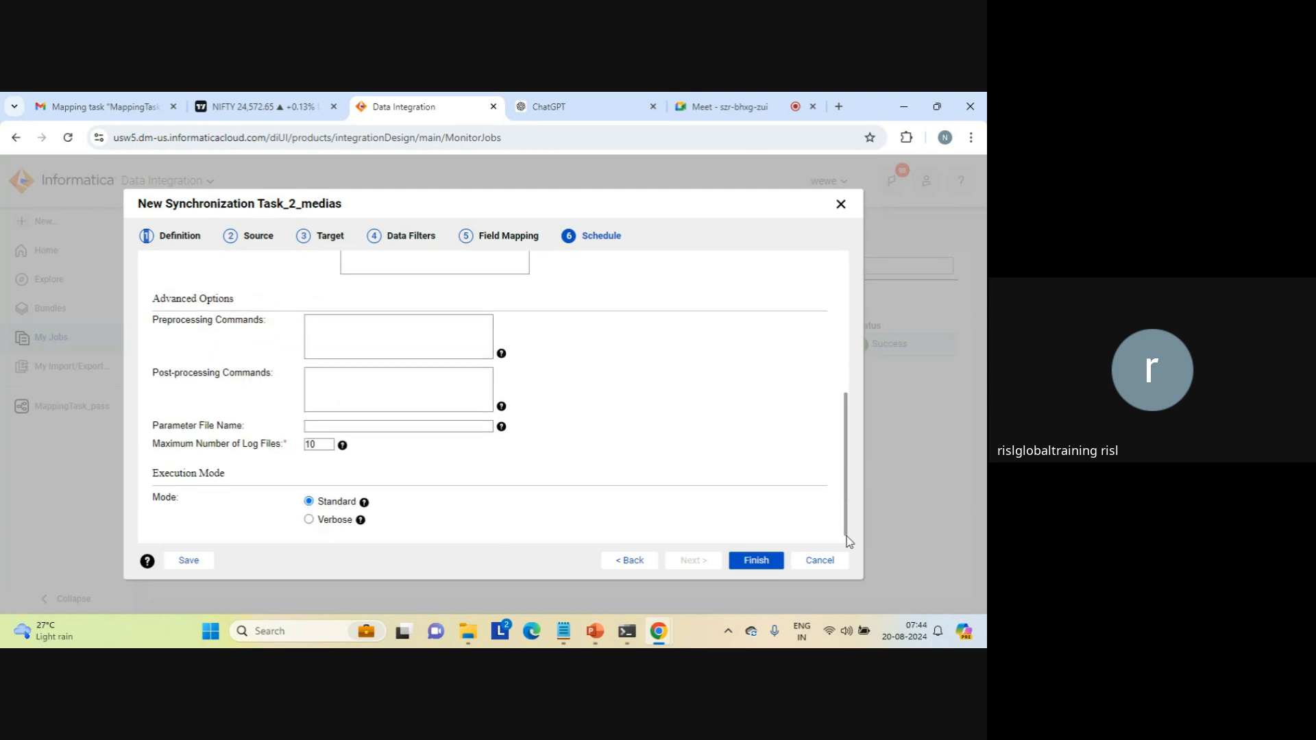
left_click(366, 423)
left_click(408, 451)
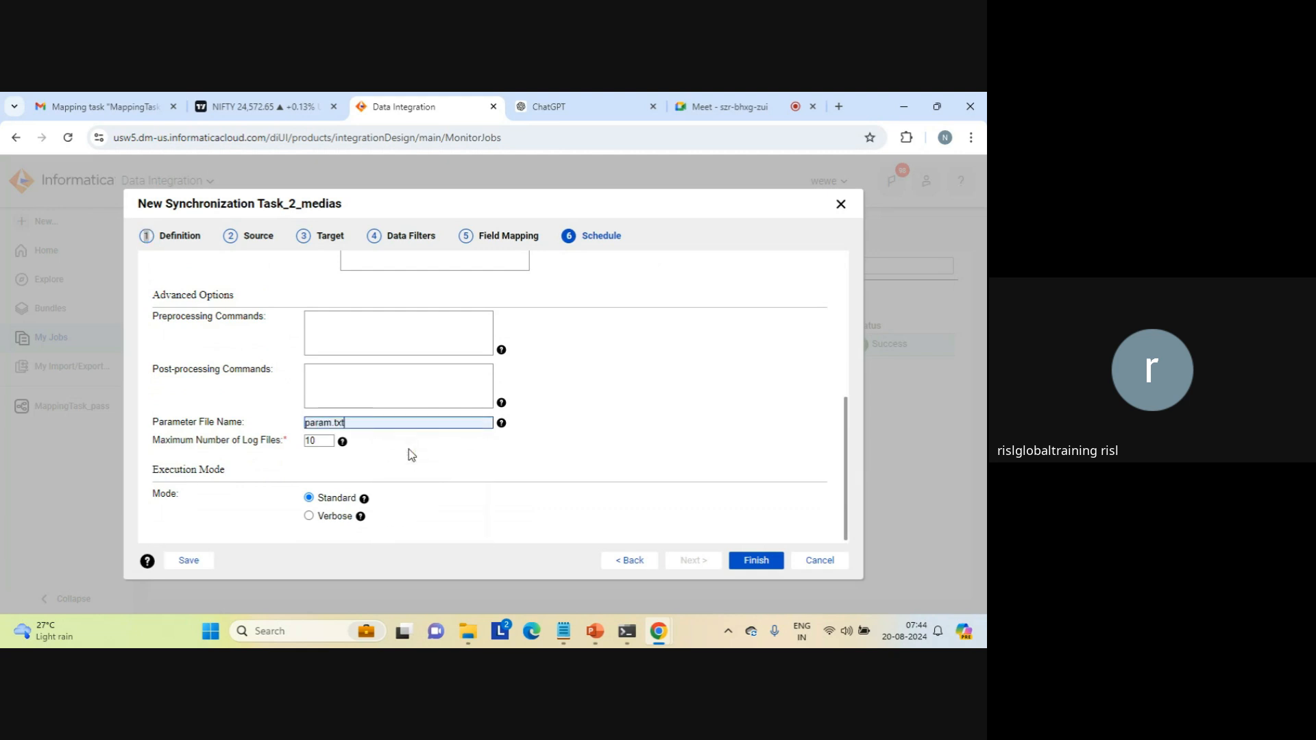
mouse_move(464, 632)
left_click(765, 566)
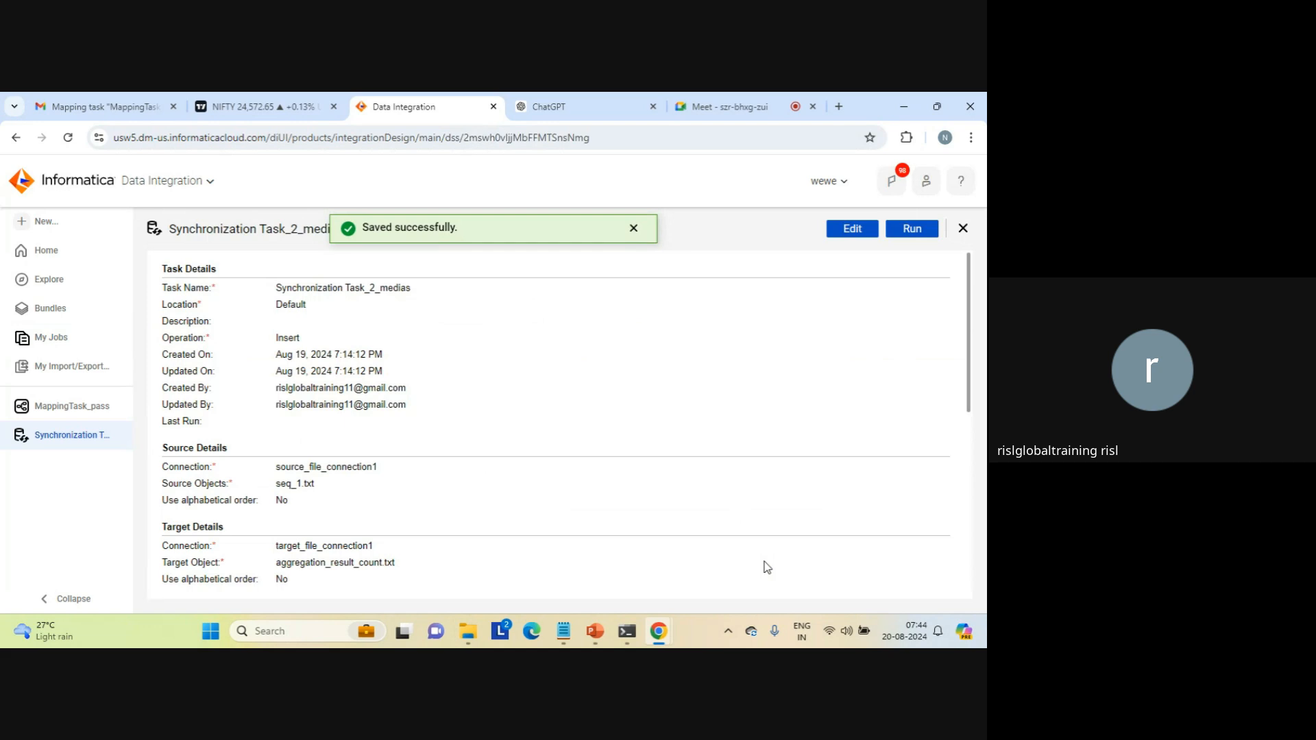
Step: Run Synchronization Task_2_medias and refresh its job entry in My Jobs
left_click(915, 228)
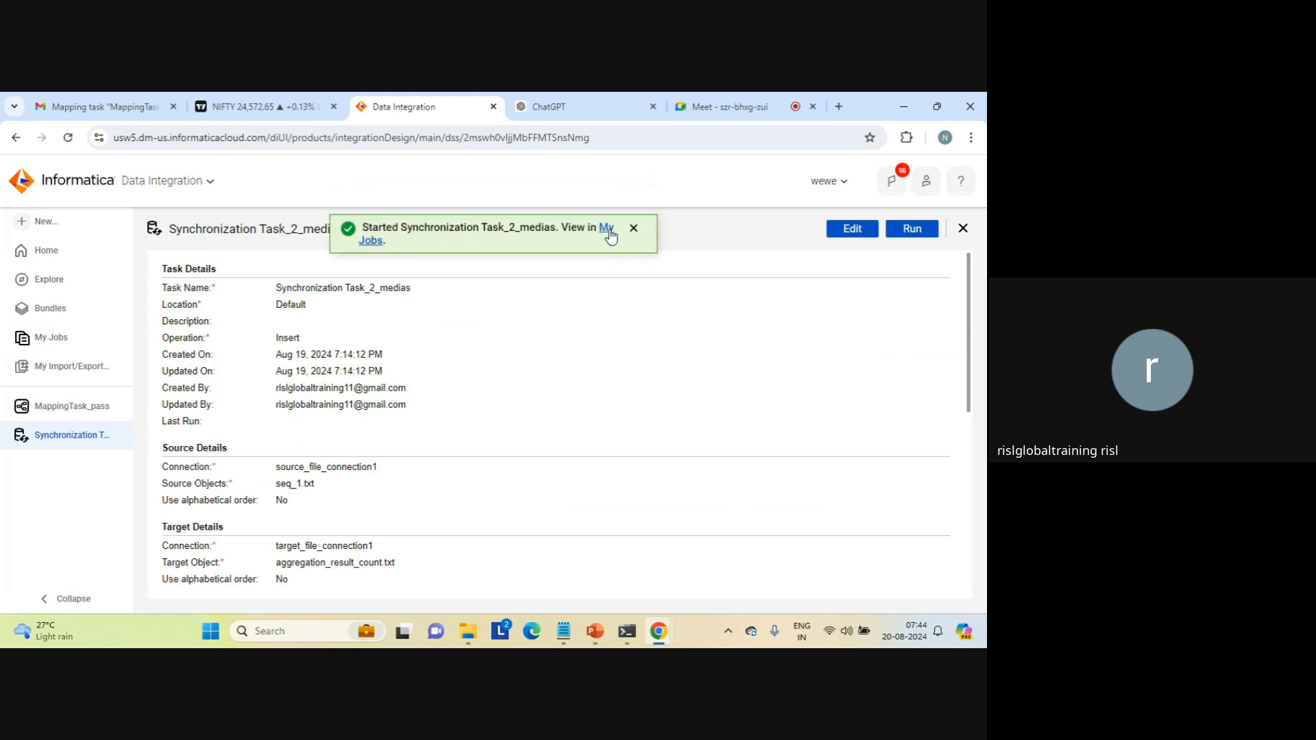
left_click(608, 228)
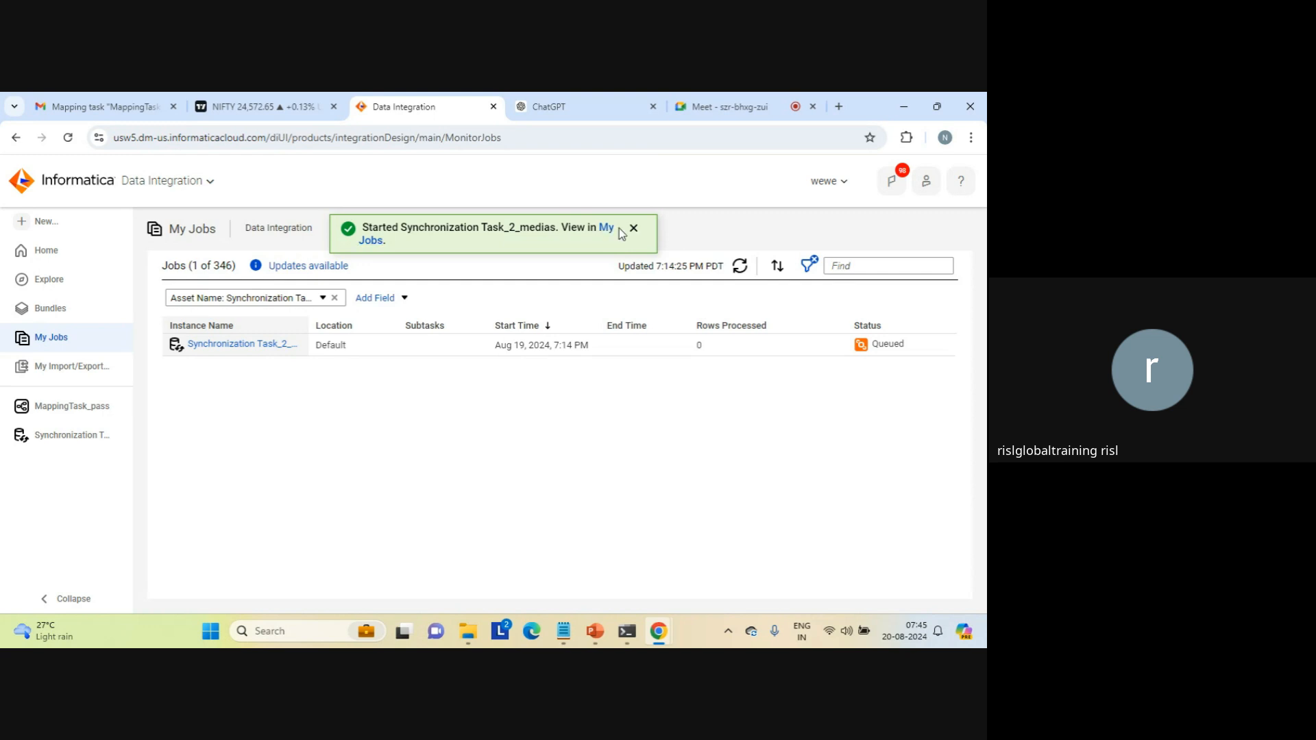
left_click(632, 230)
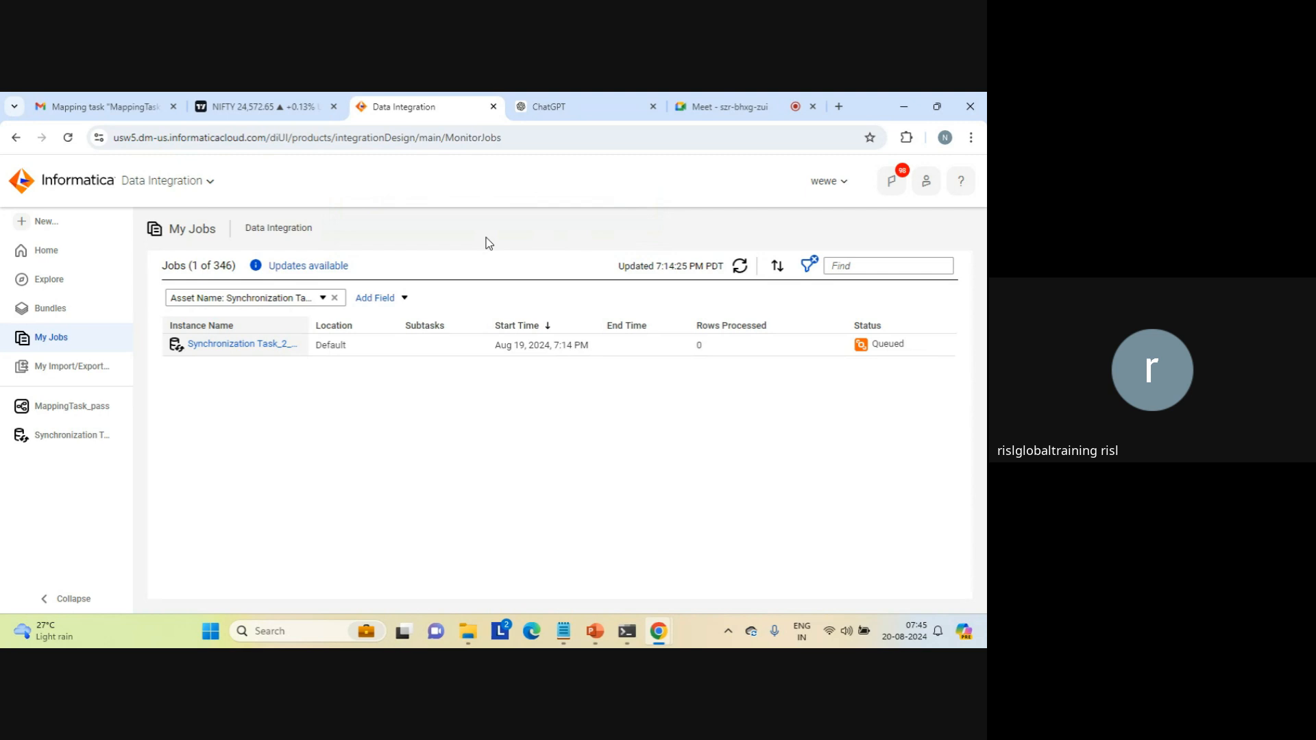
left_click(742, 268)
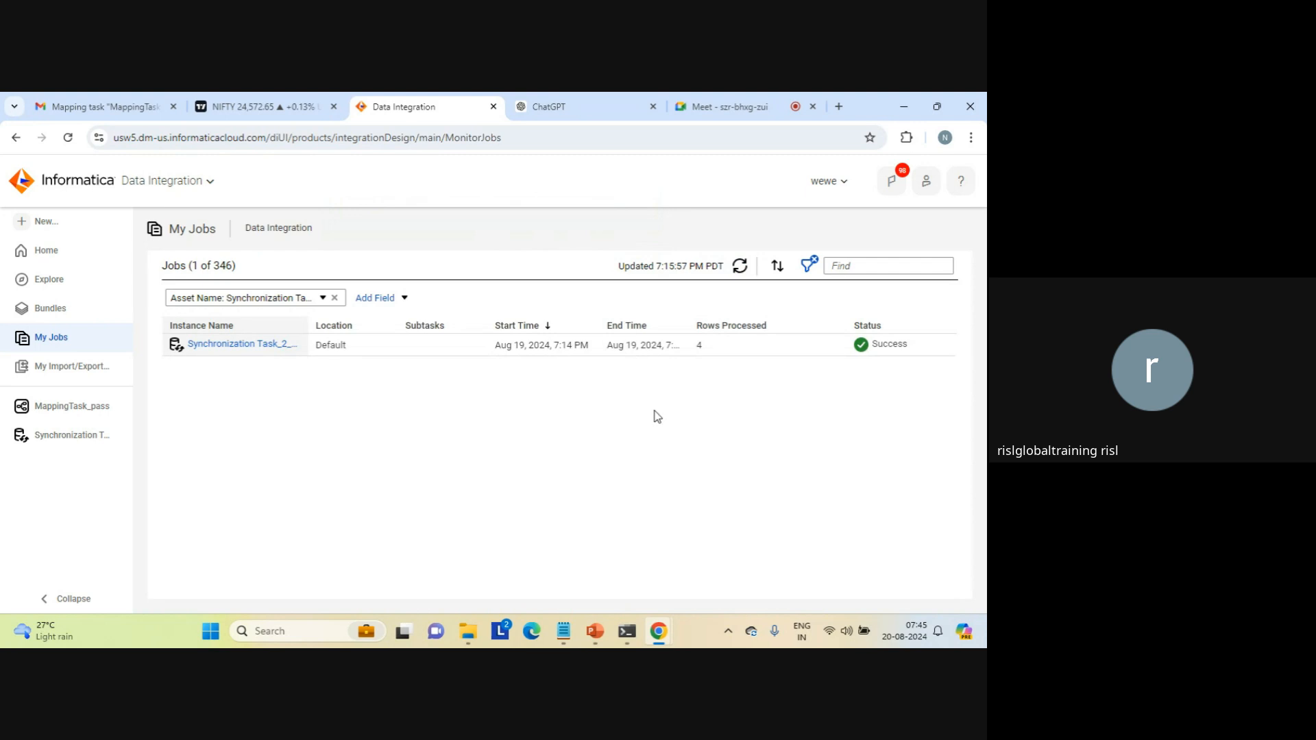
Step: Switch to the target folder in File Explorer, open aggregation_result_count to review the task output, and close it
mouse_move(475, 628)
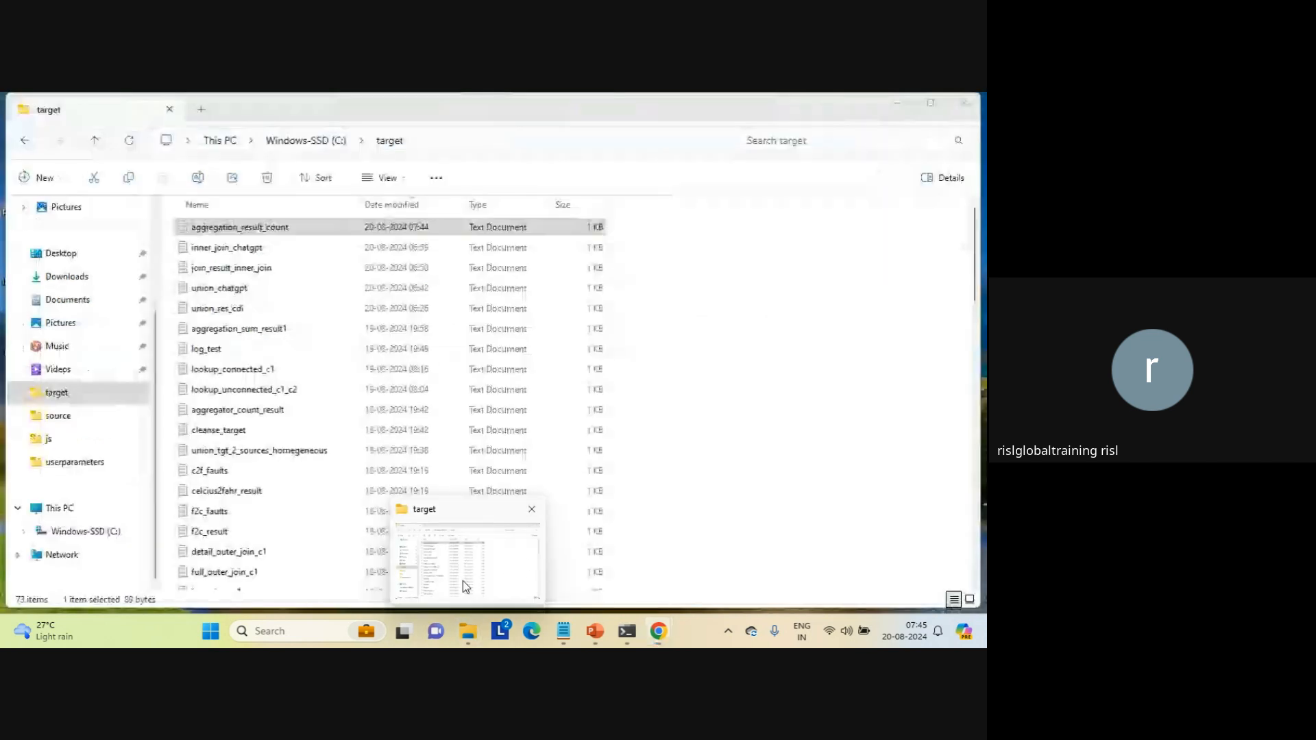
left_click(462, 582)
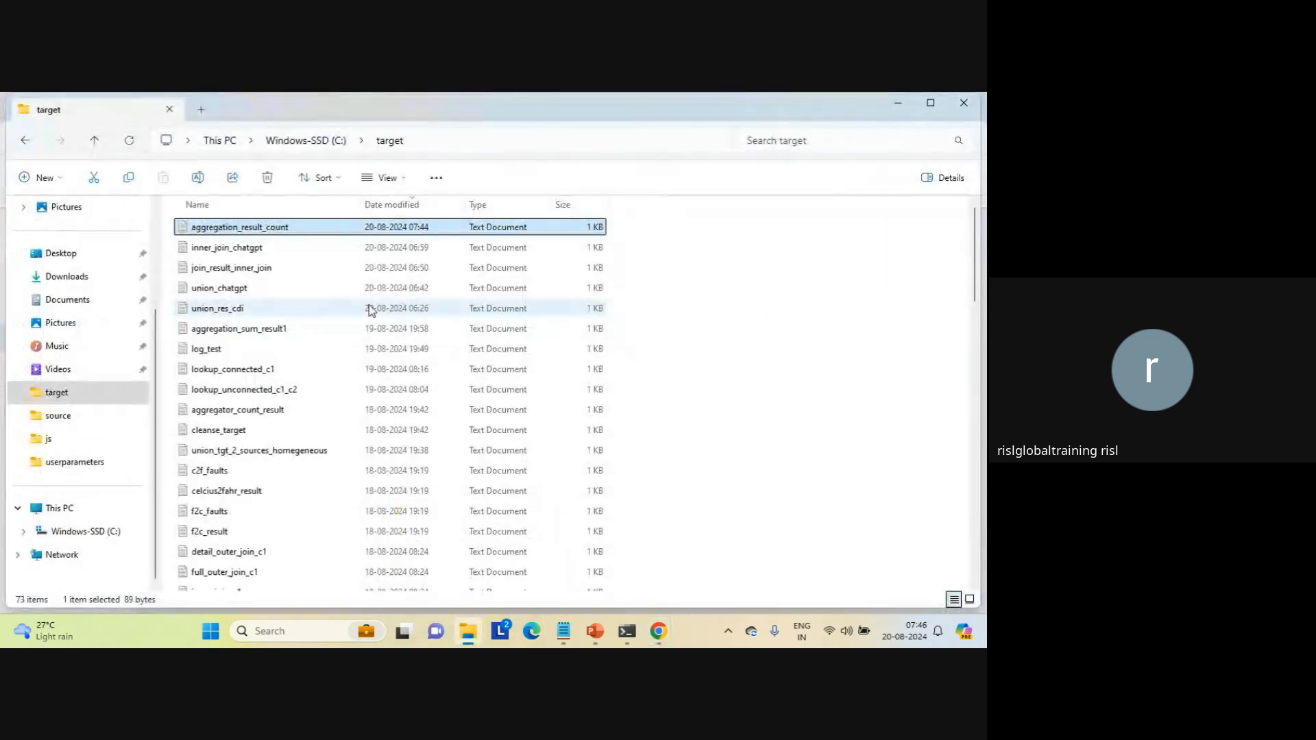
left_click(405, 207)
left_click(405, 207)
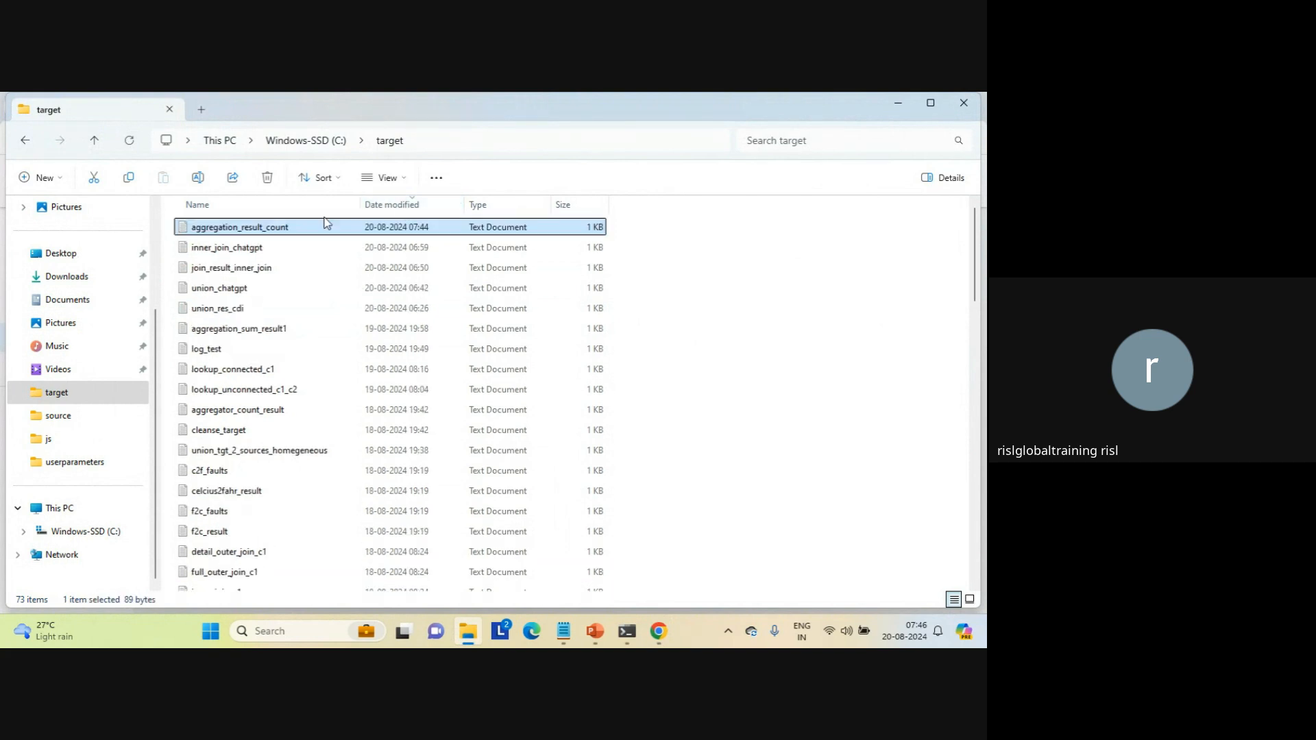
double_click(259, 230)
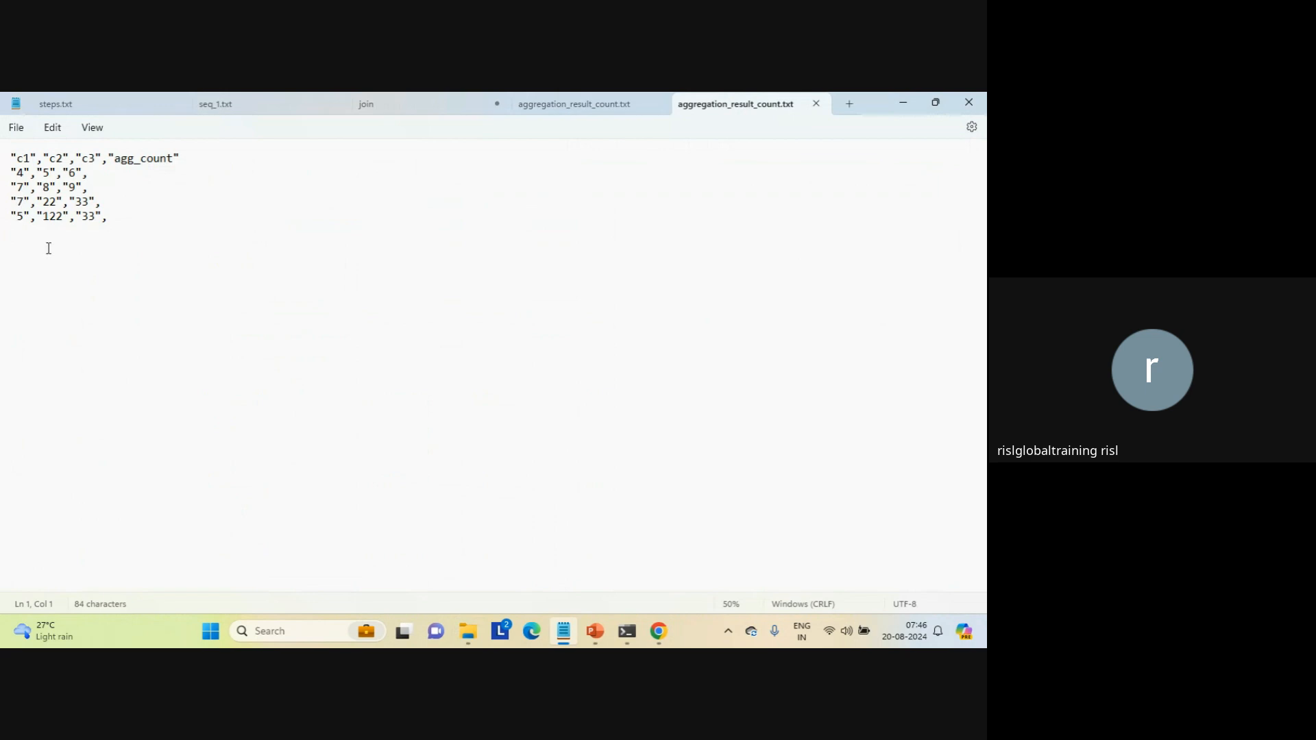
left_click(817, 105)
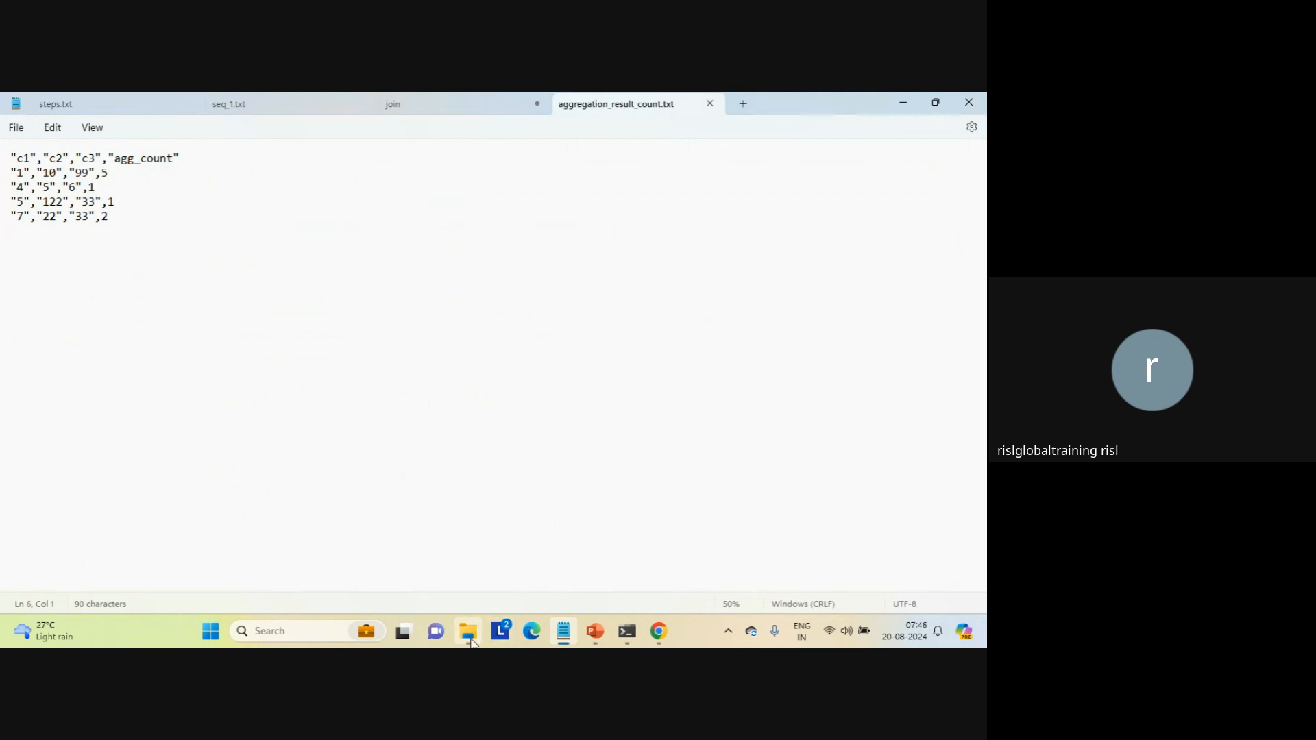
Step: Browse in File Explorer to the data folder under C:\Program Files\Informatica Cloud Secure Agentcdq8\apps\Data_Integration_Server
mouse_move(472, 642)
left_click(440, 556)
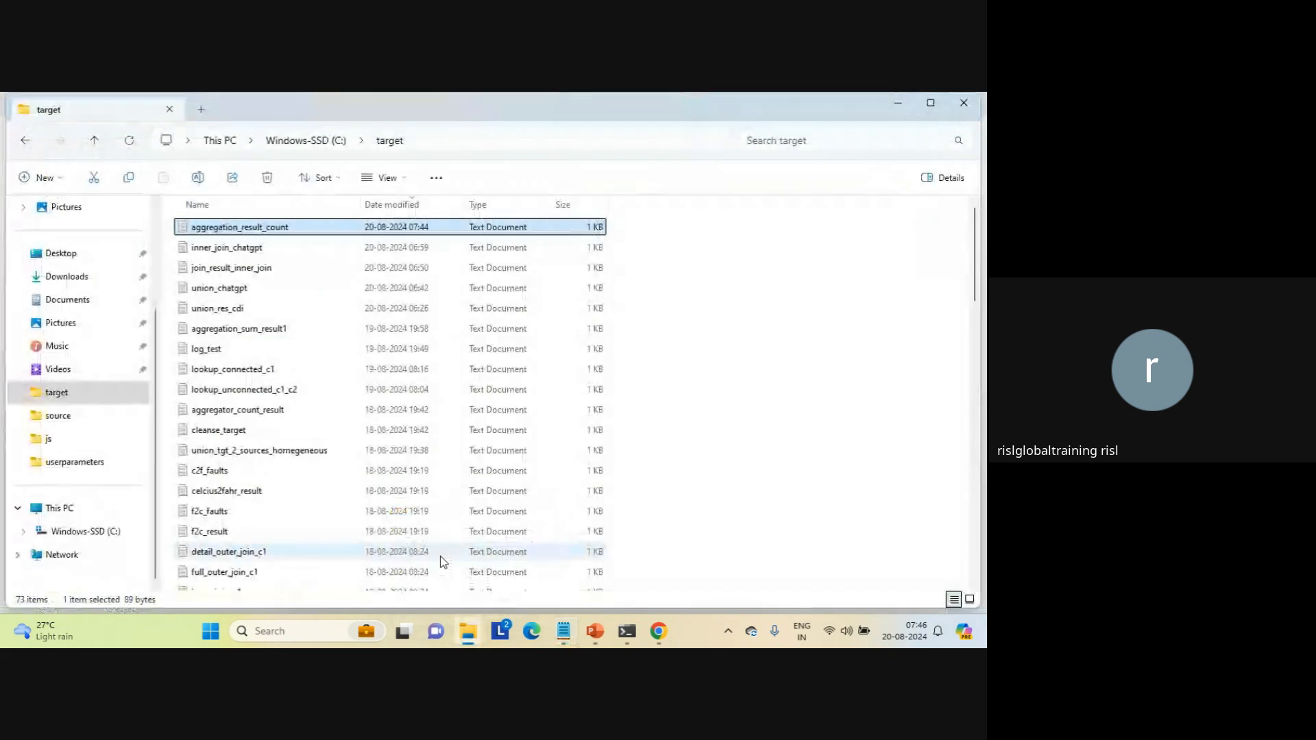
left_click(100, 542)
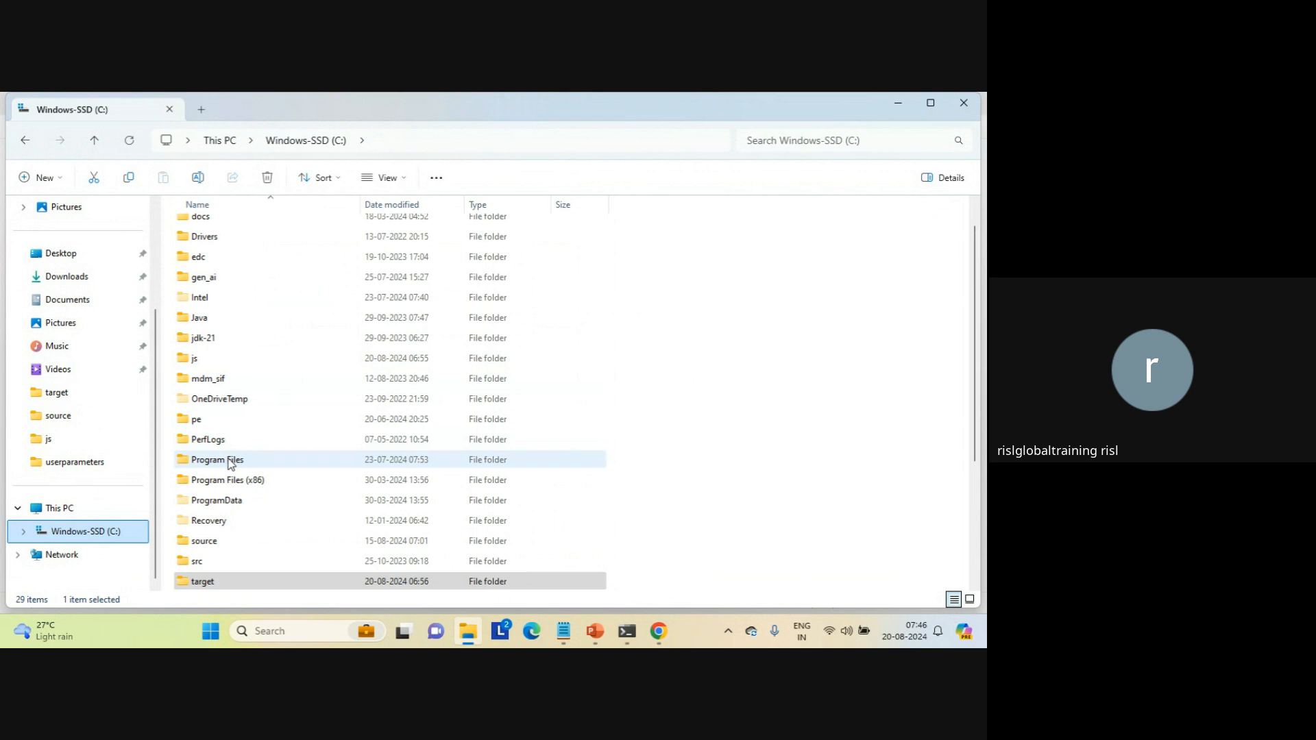
double_click(231, 461)
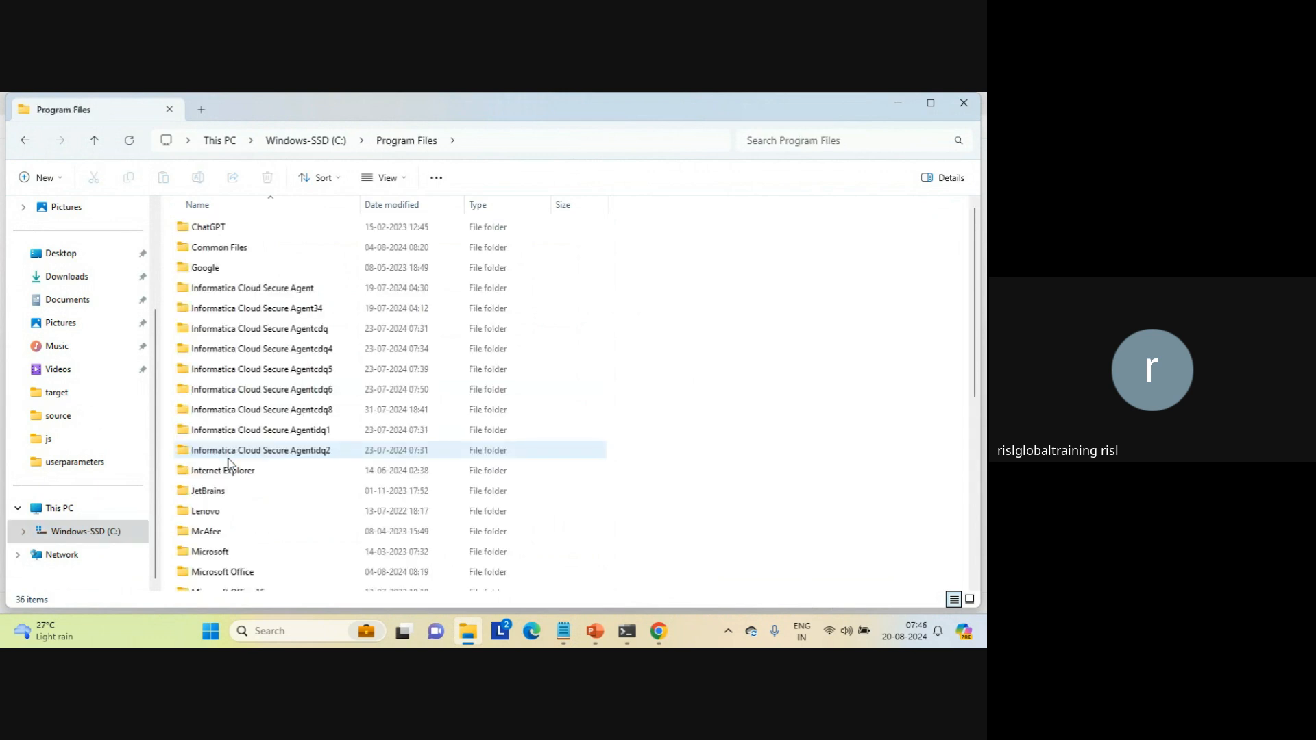
double_click(314, 413)
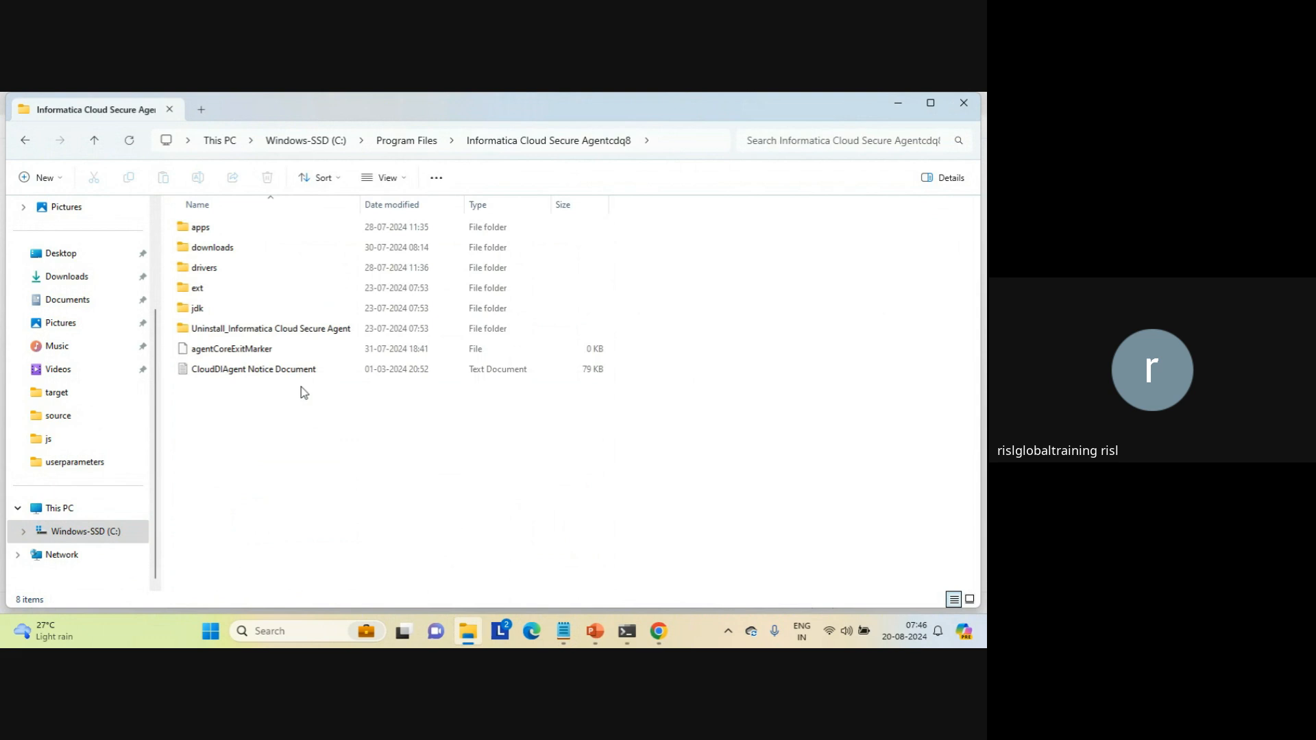
double_click(200, 233)
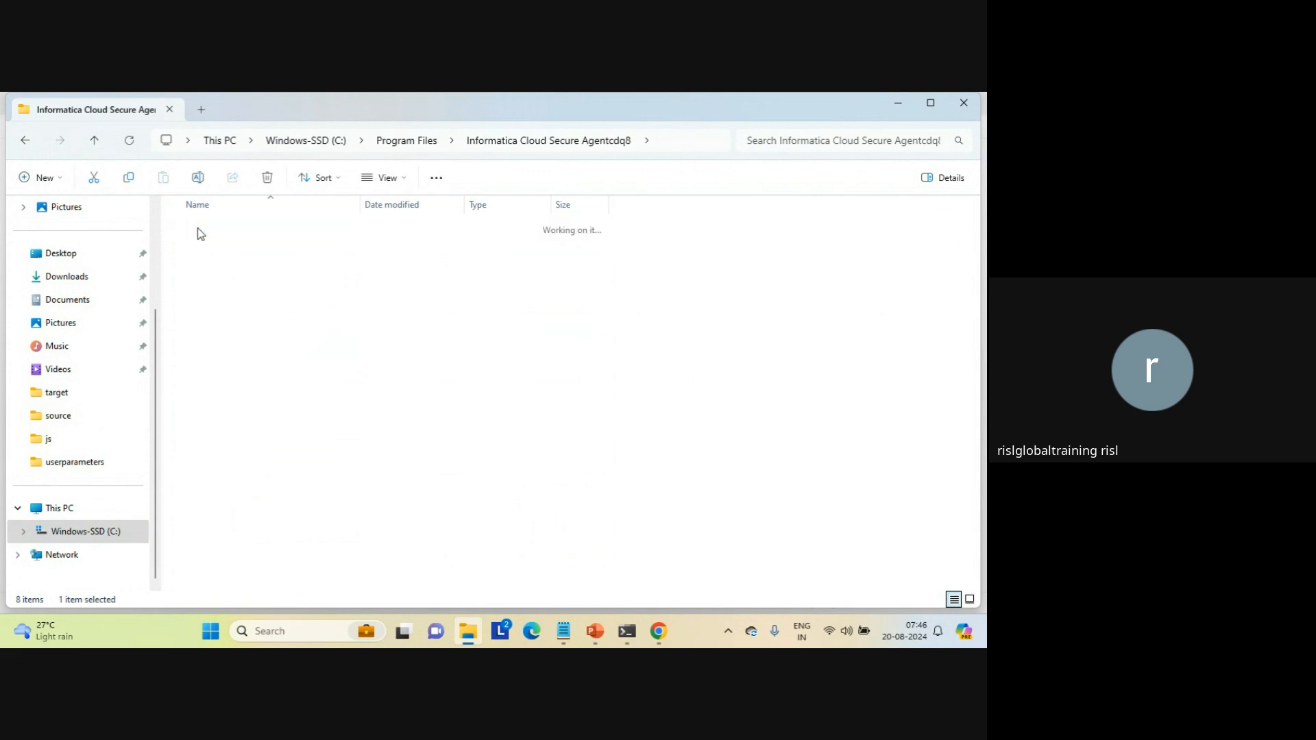
double_click(241, 289)
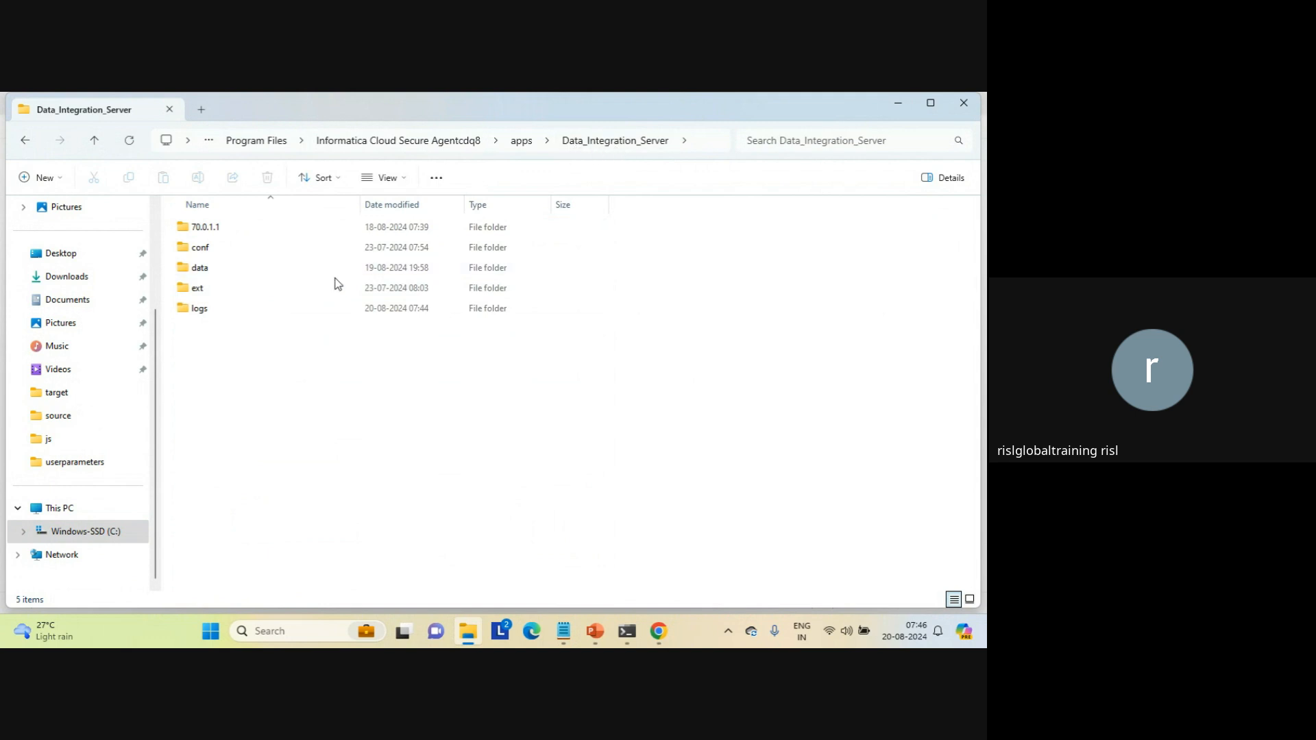
double_click(195, 274)
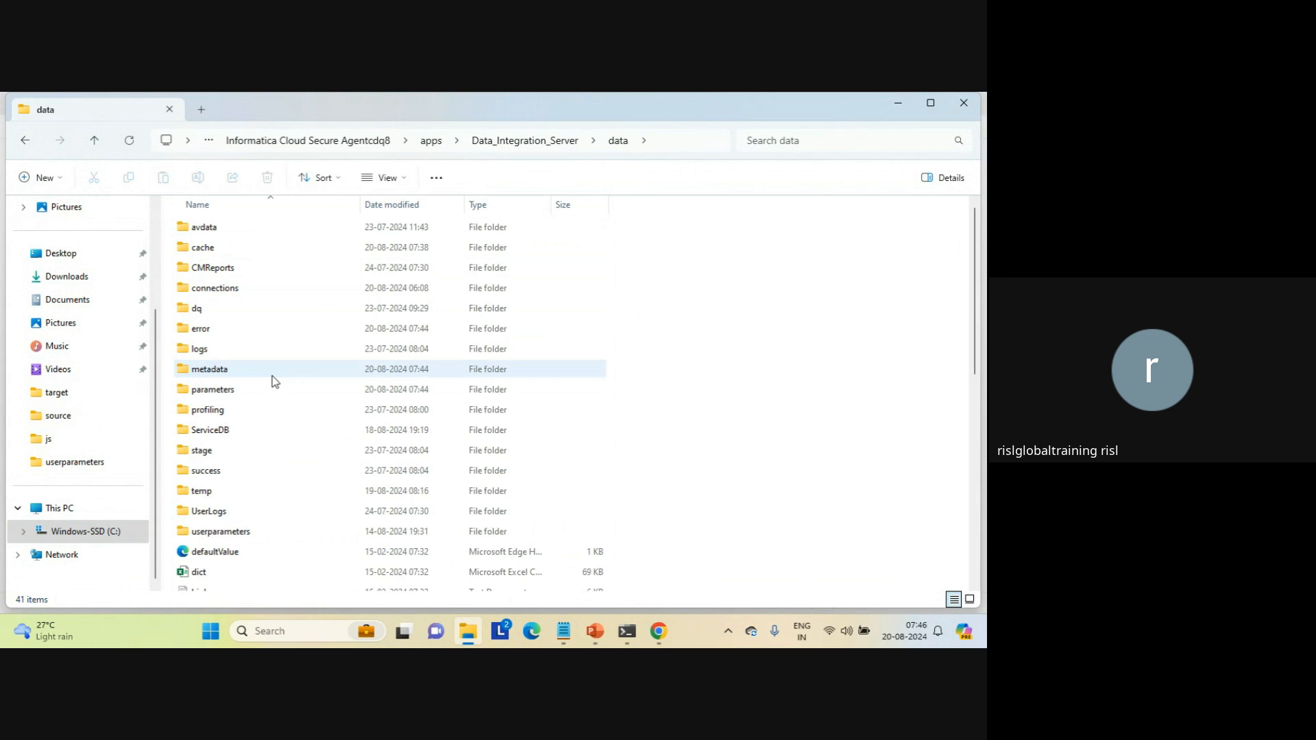
mouse_move(275, 382)
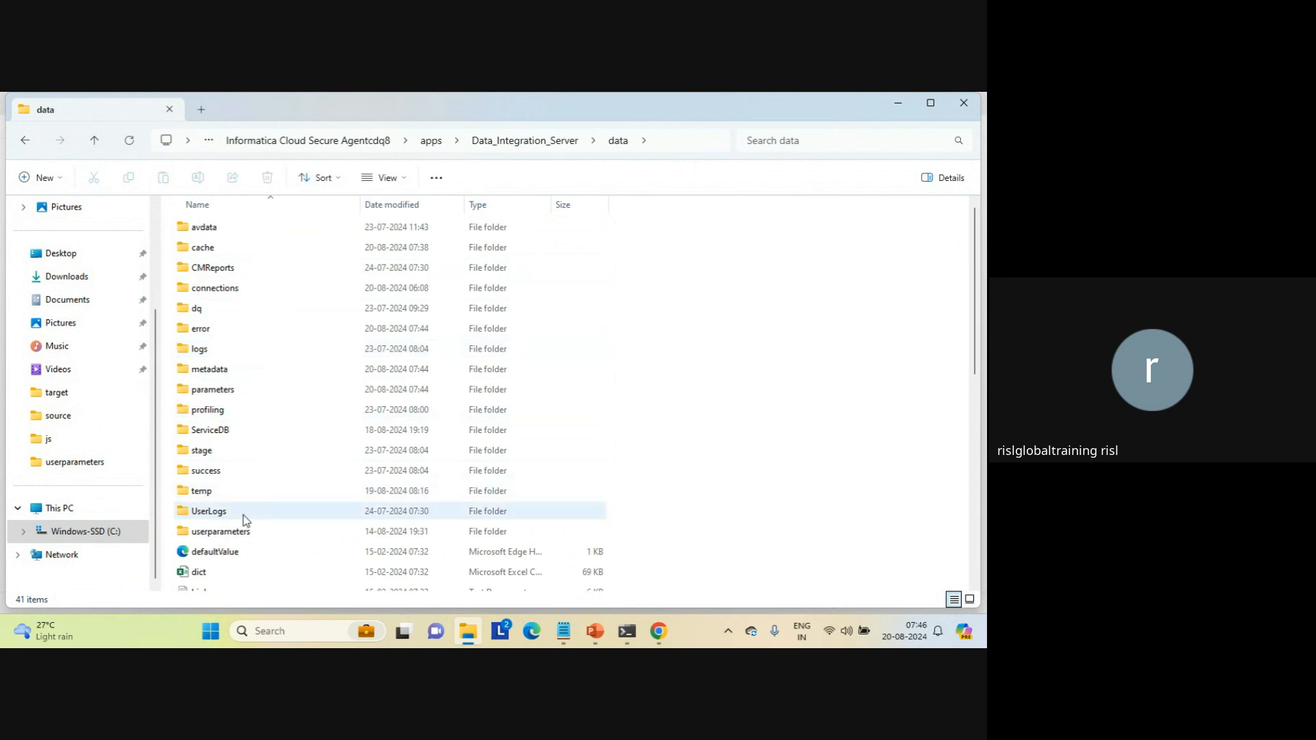
Step: Open the param text file from the userparameters folder
left_click(220, 532)
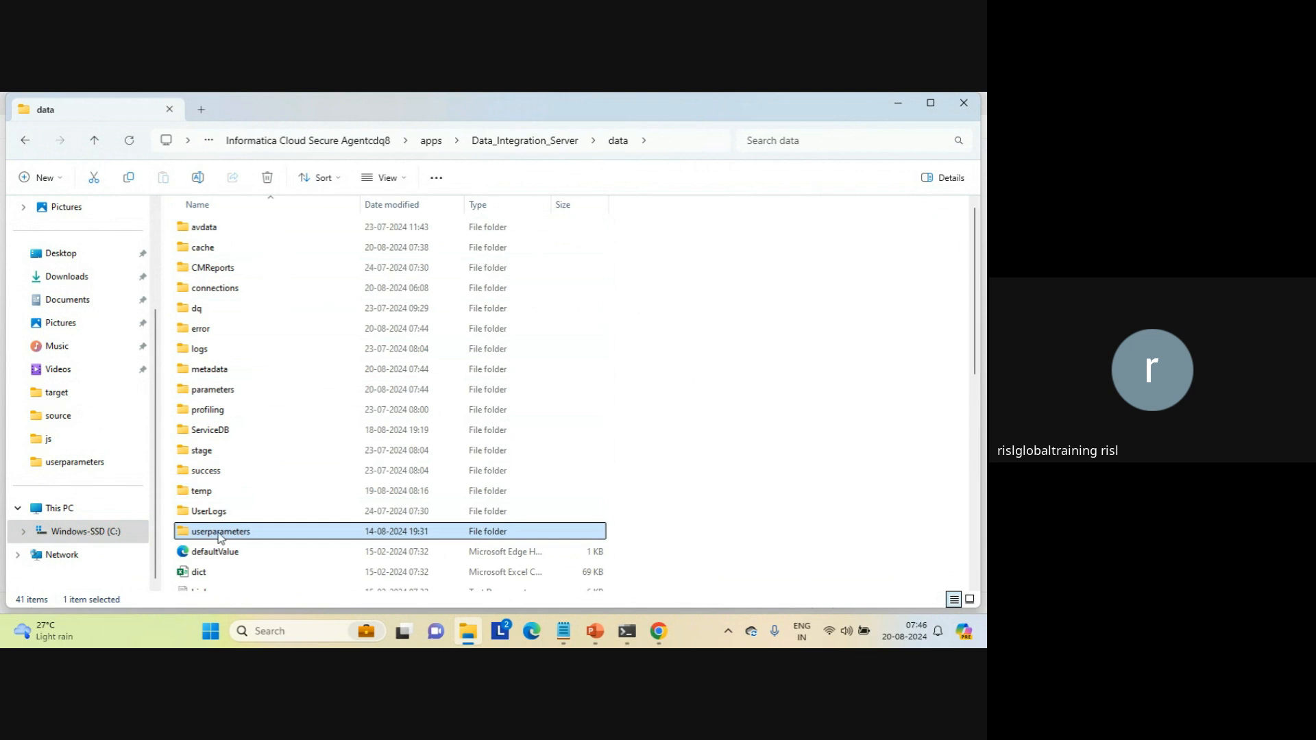
double_click(212, 535)
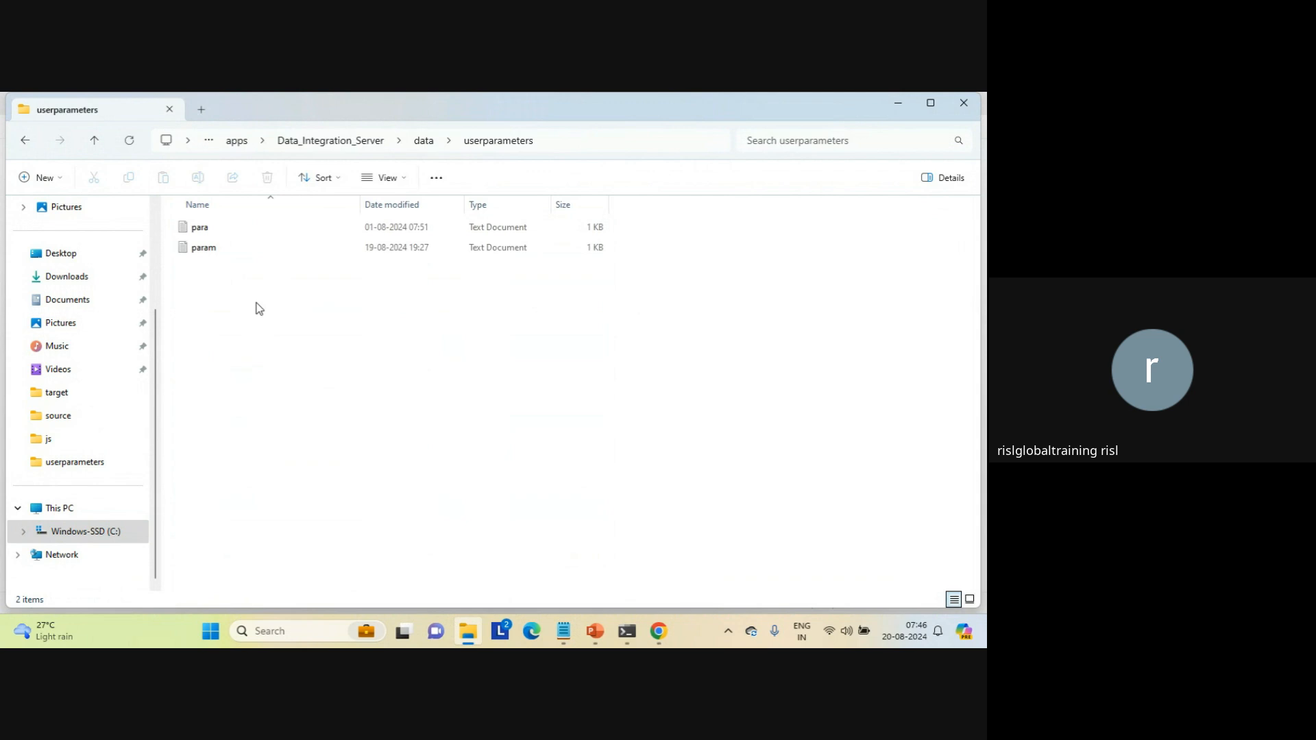
left_click(201, 256)
double_click(203, 257)
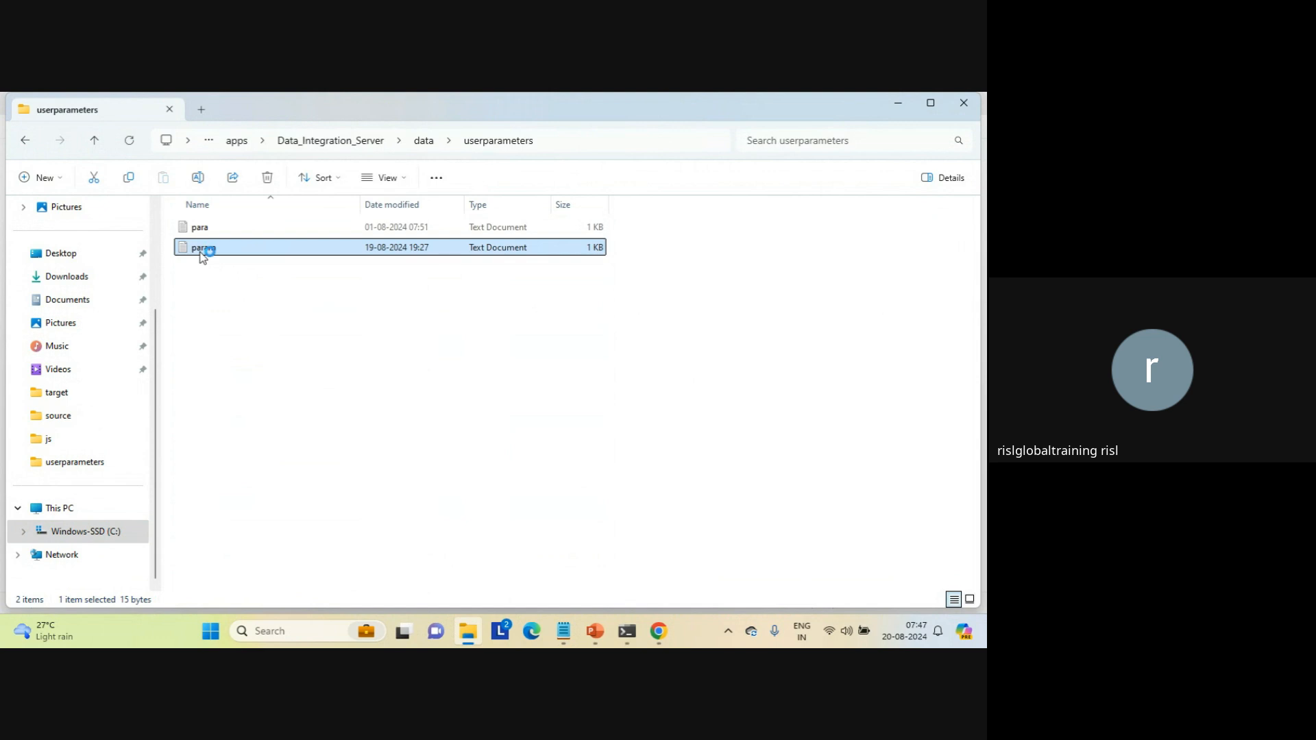
left_click(201, 256)
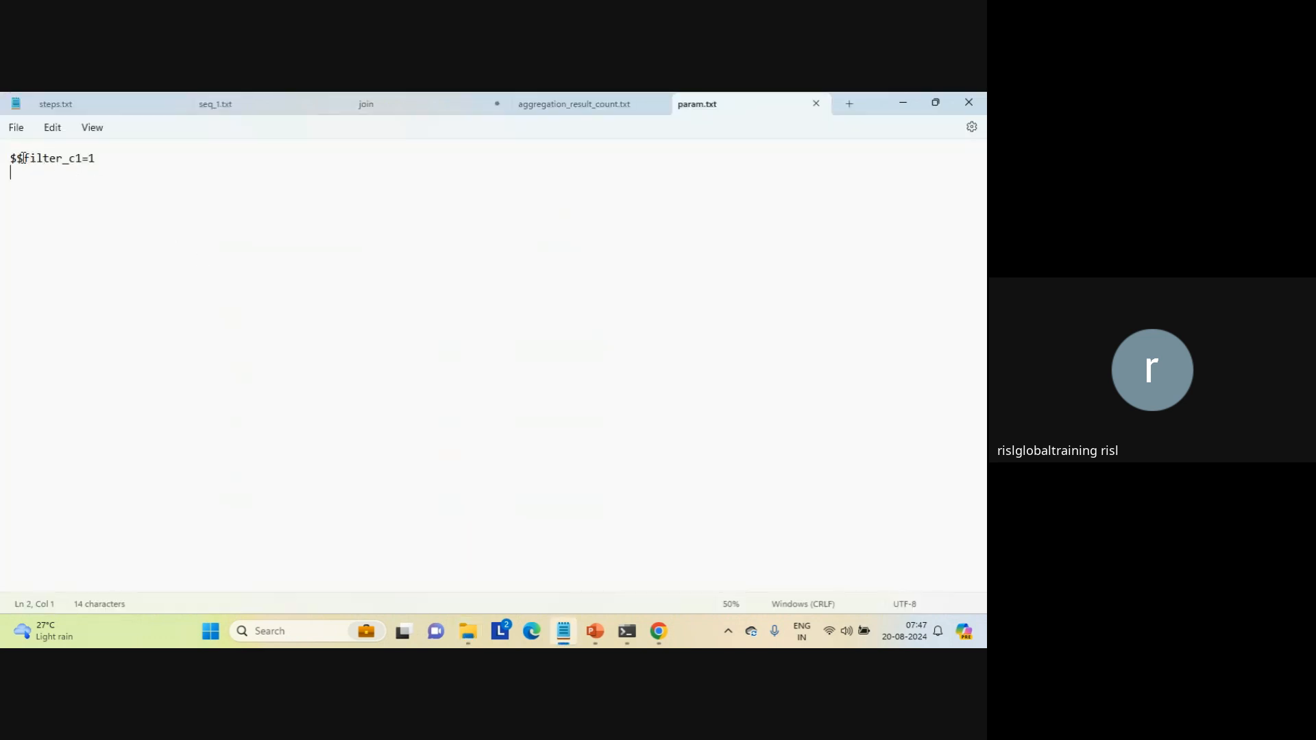
Step: Copy the parameter name $$filter_c1 from param.txt
left_click(117, 162)
left_click(111, 181)
double_click(93, 157)
left_click(80, 161)
left_click_drag(80, 161, 1, 161)
key("ctrl+c")
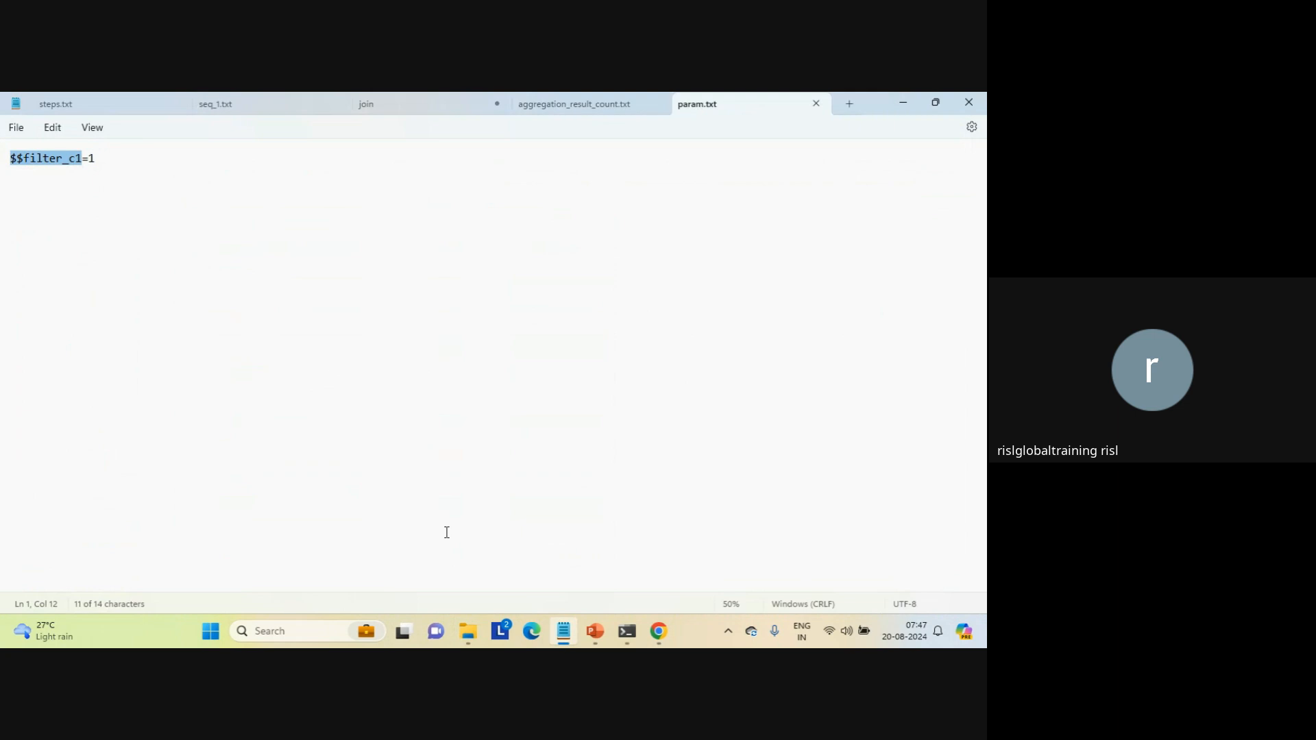
Step: Switch back to Data Integration and change the seq_1.txt data filter of Synchronization Task_2_medias to c1>$$filter_c1
mouse_move(658, 621)
left_click(603, 570)
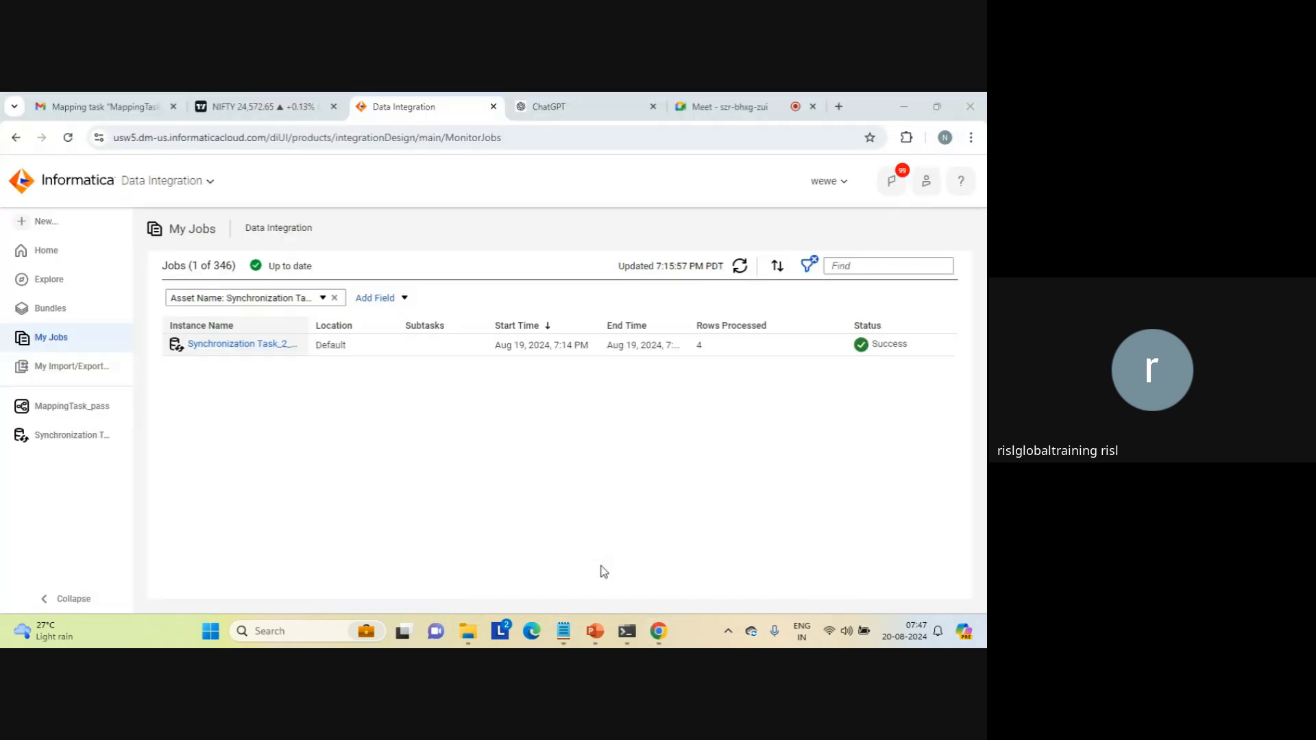
left_click(67, 409)
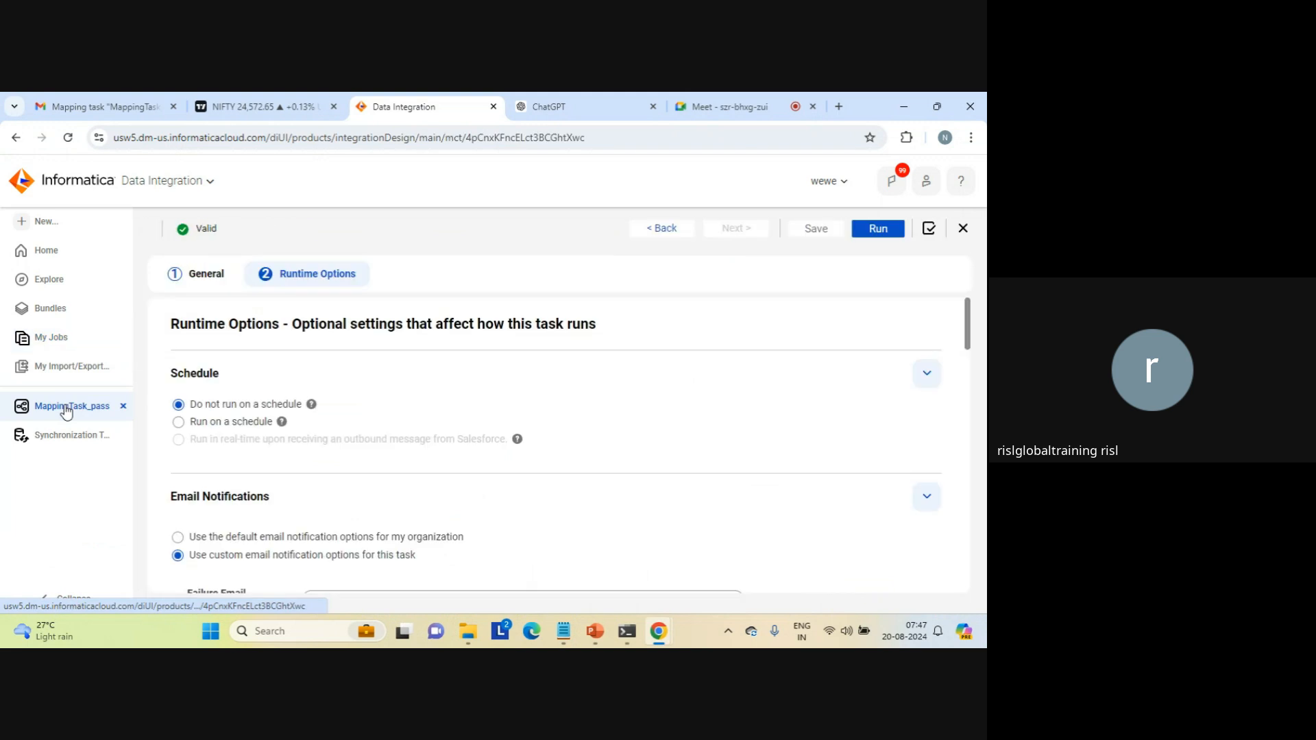
left_click(66, 437)
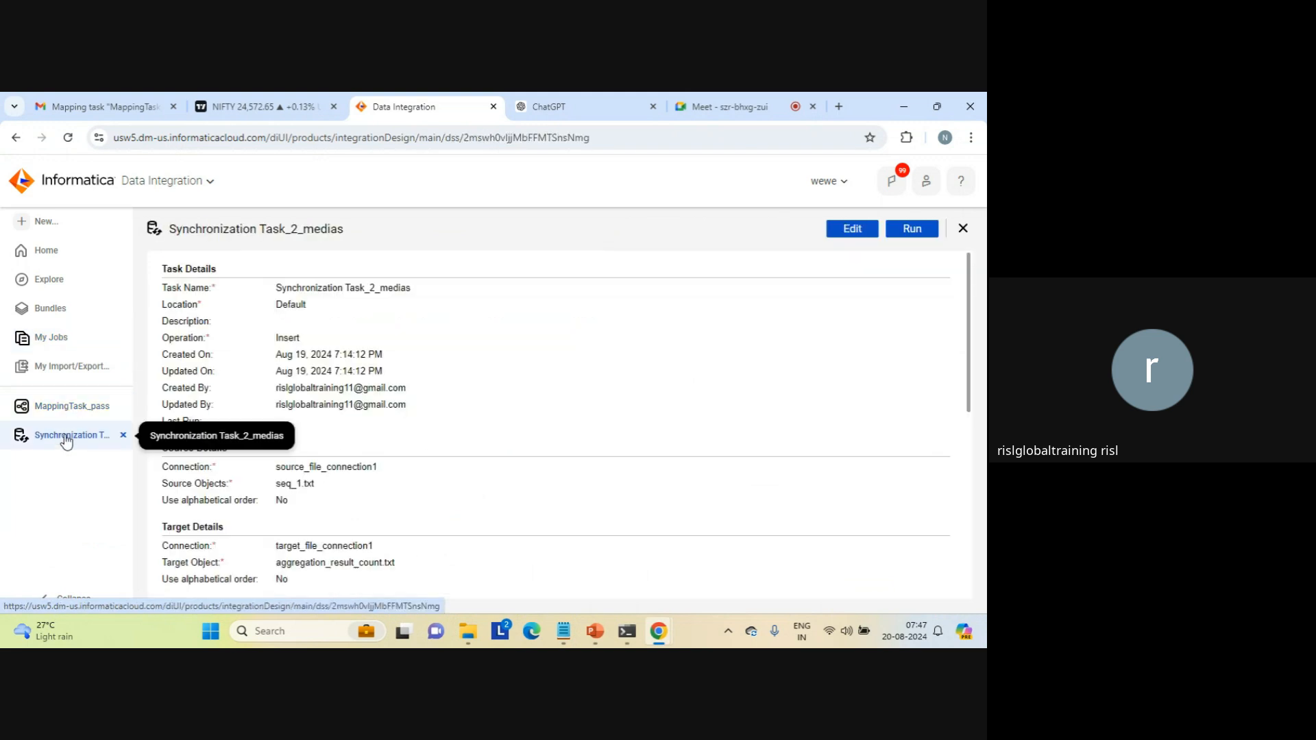
left_click(850, 233)
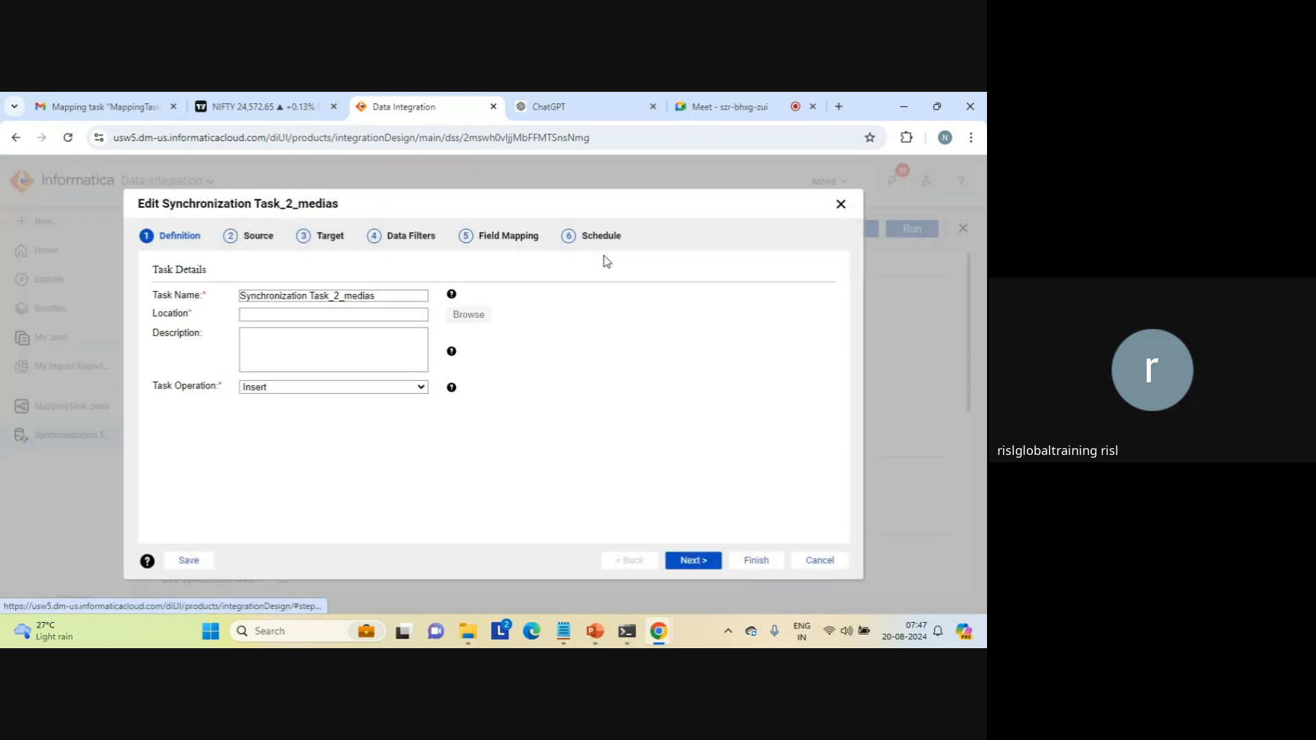
left_click(405, 239)
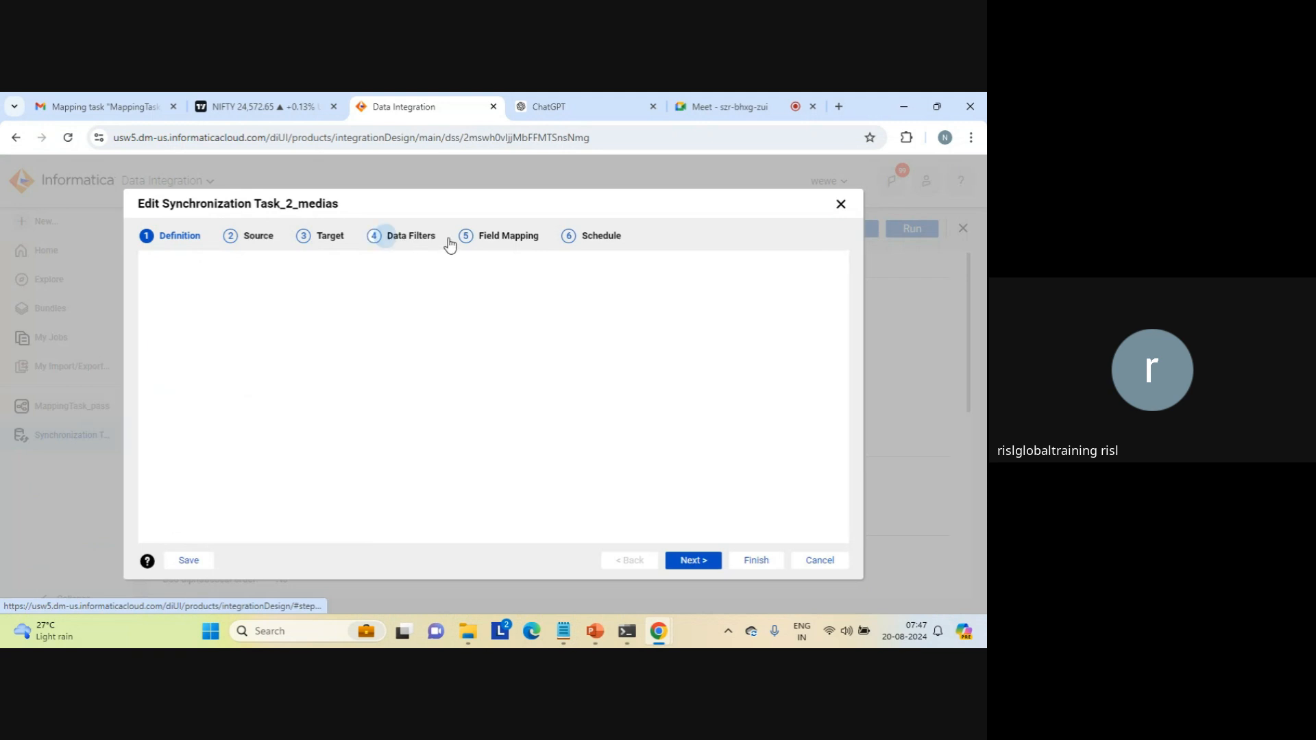
left_click(269, 398)
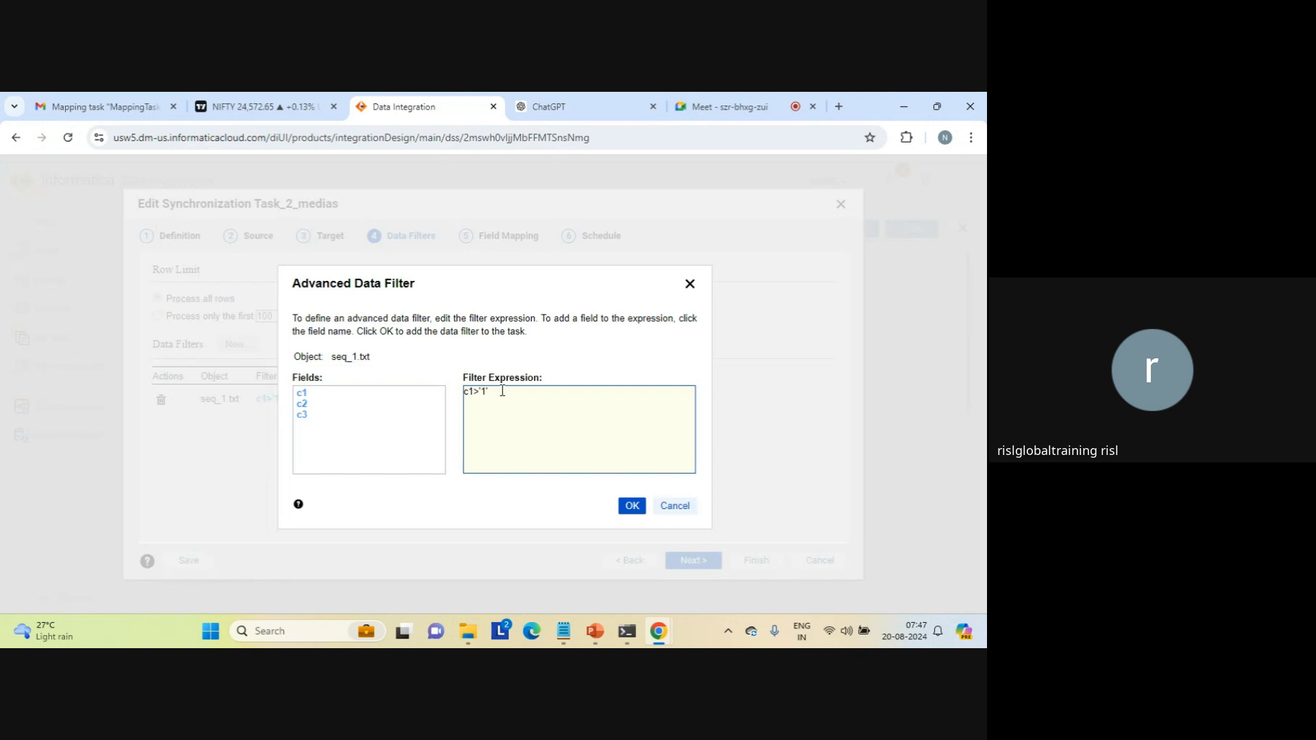
key("BackSpace")
key("BackSpace")
key("BackSpace")
key("ctrl+v")
left_click(631, 506)
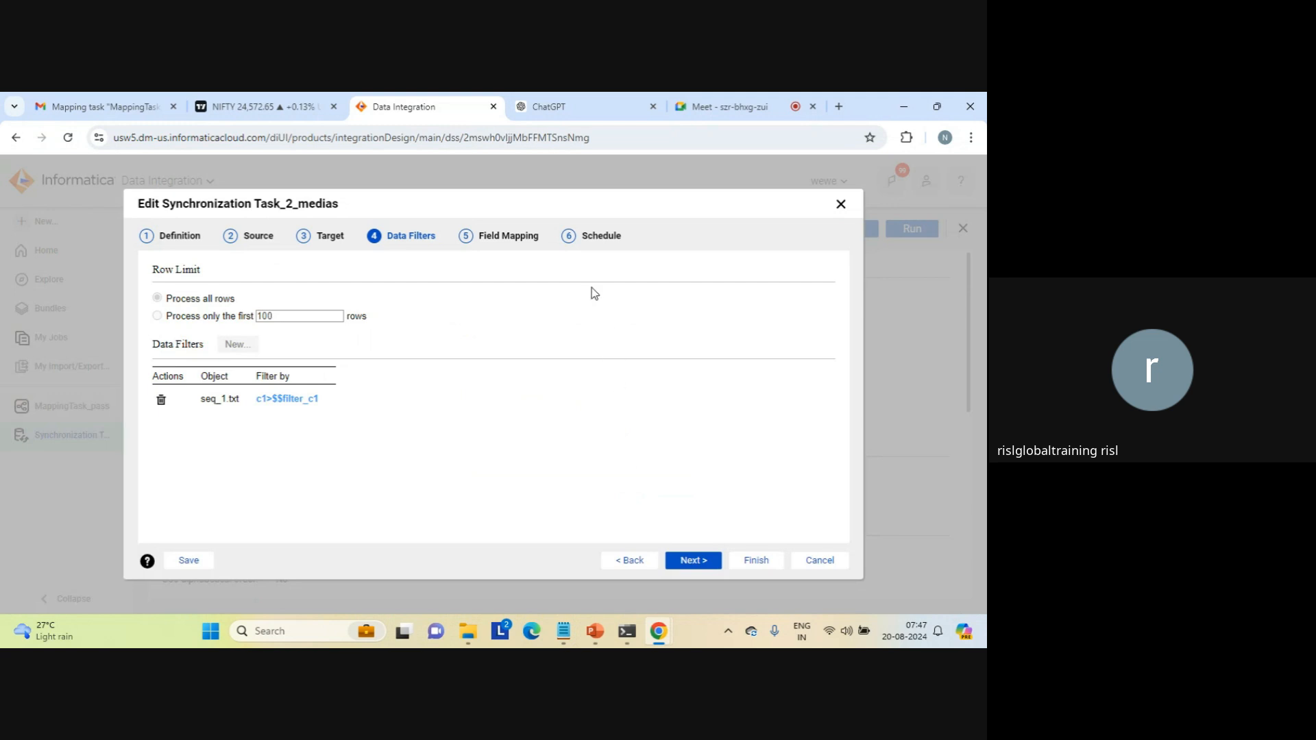
Step: Check the parameter file name param.txt in the schedule options against the userparameters folder, and finish the task edit
left_click(593, 240)
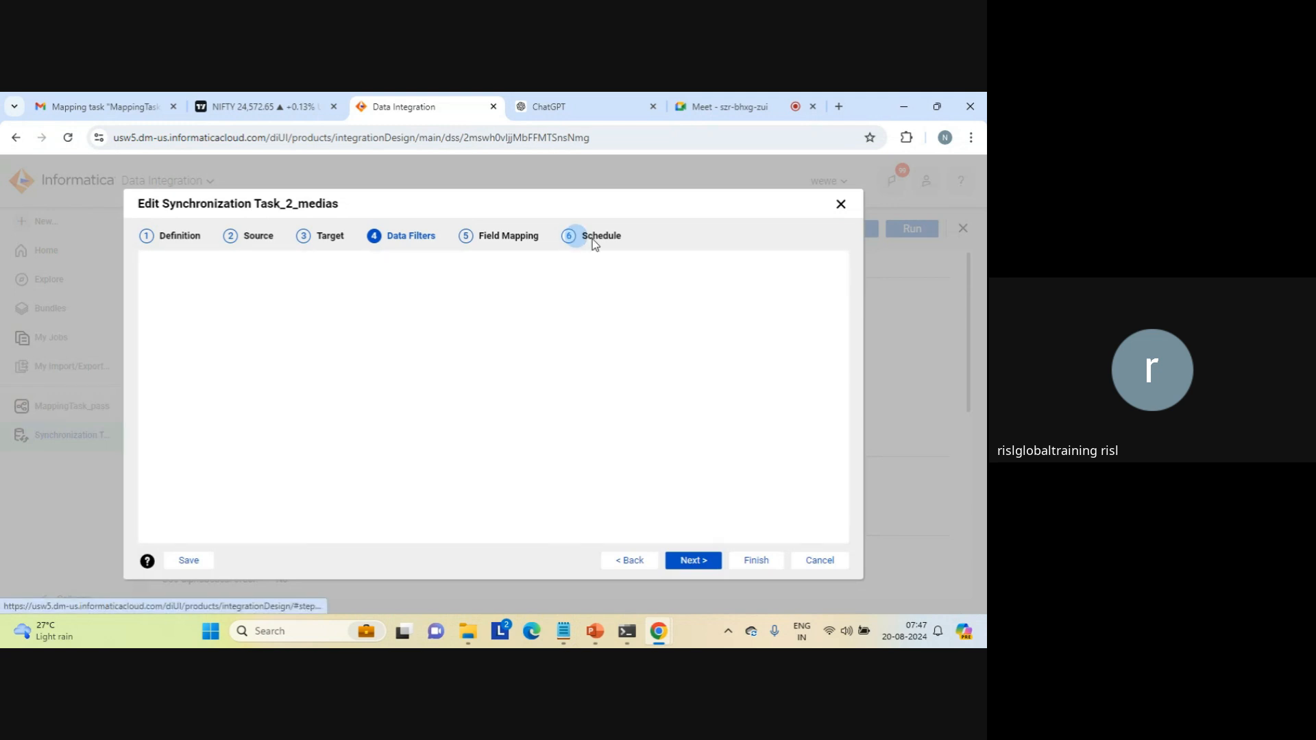
scroll(843, 485, "down", 4)
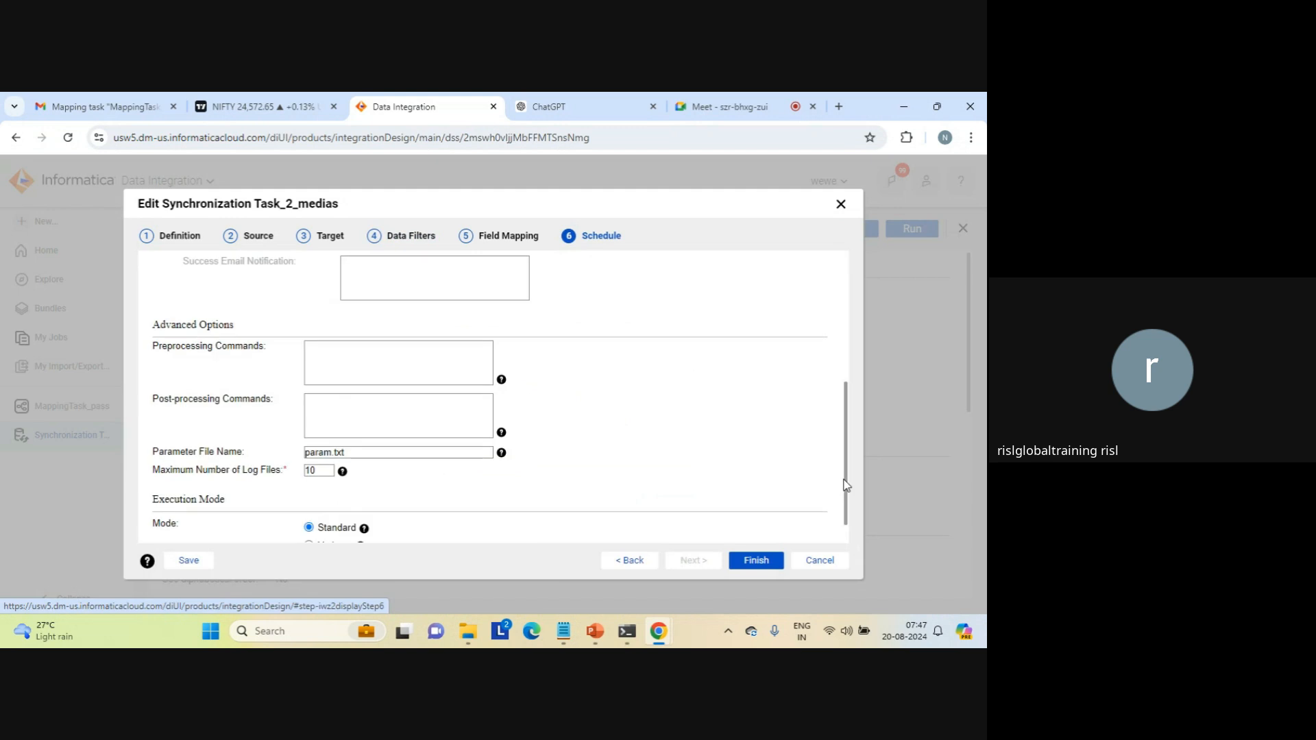
left_click(374, 452)
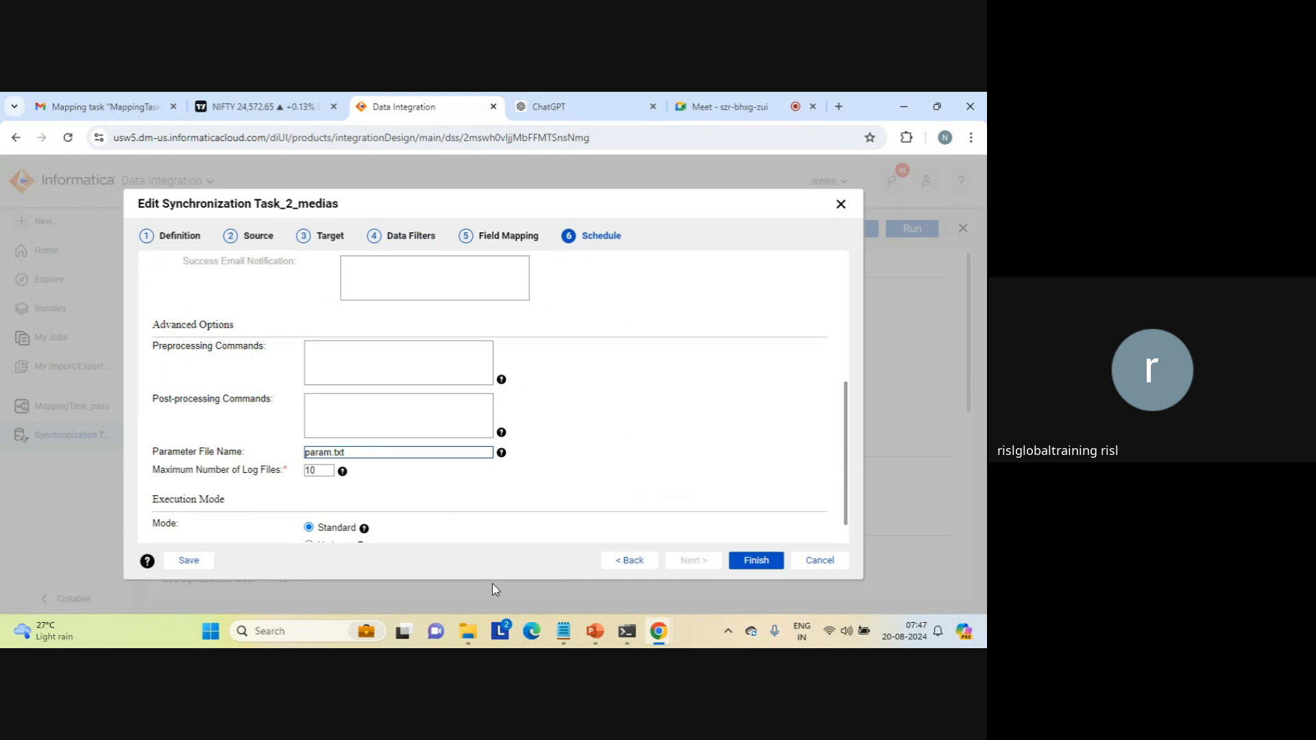
left_click(468, 630)
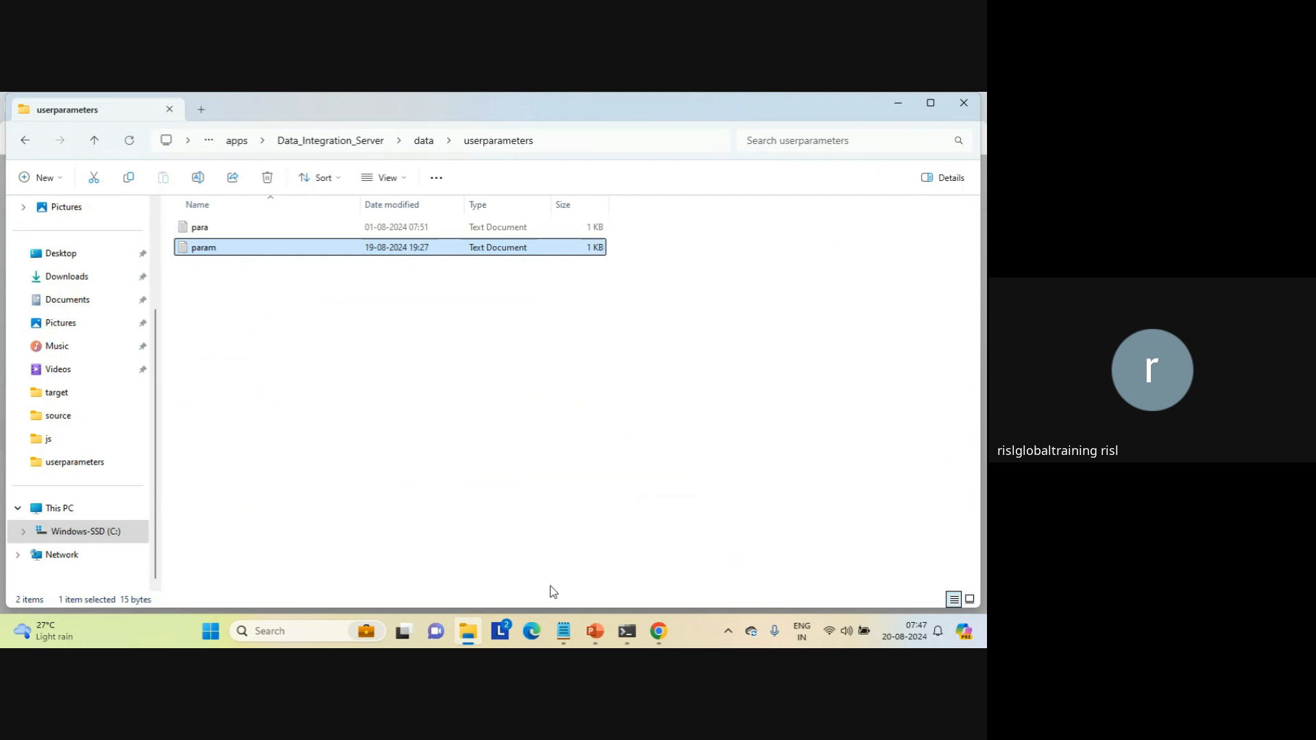
mouse_move(655, 635)
left_click(595, 576)
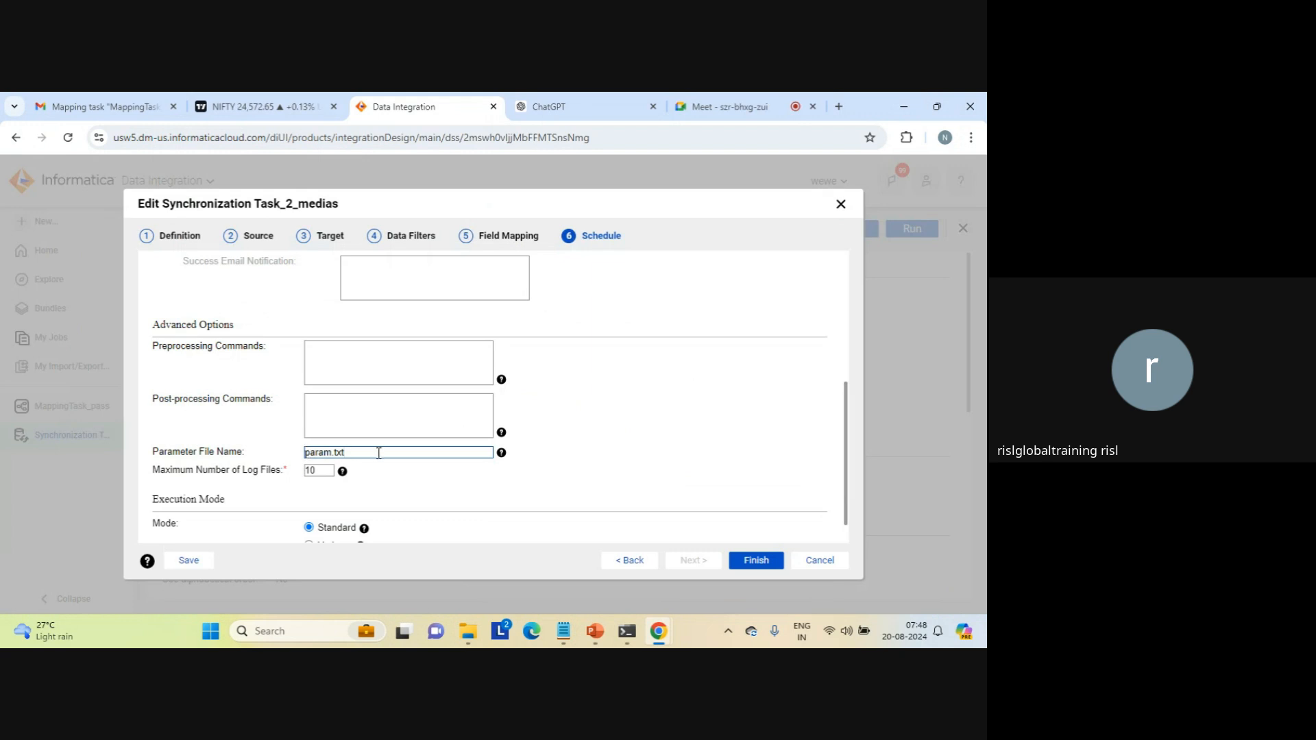
left_click(756, 561)
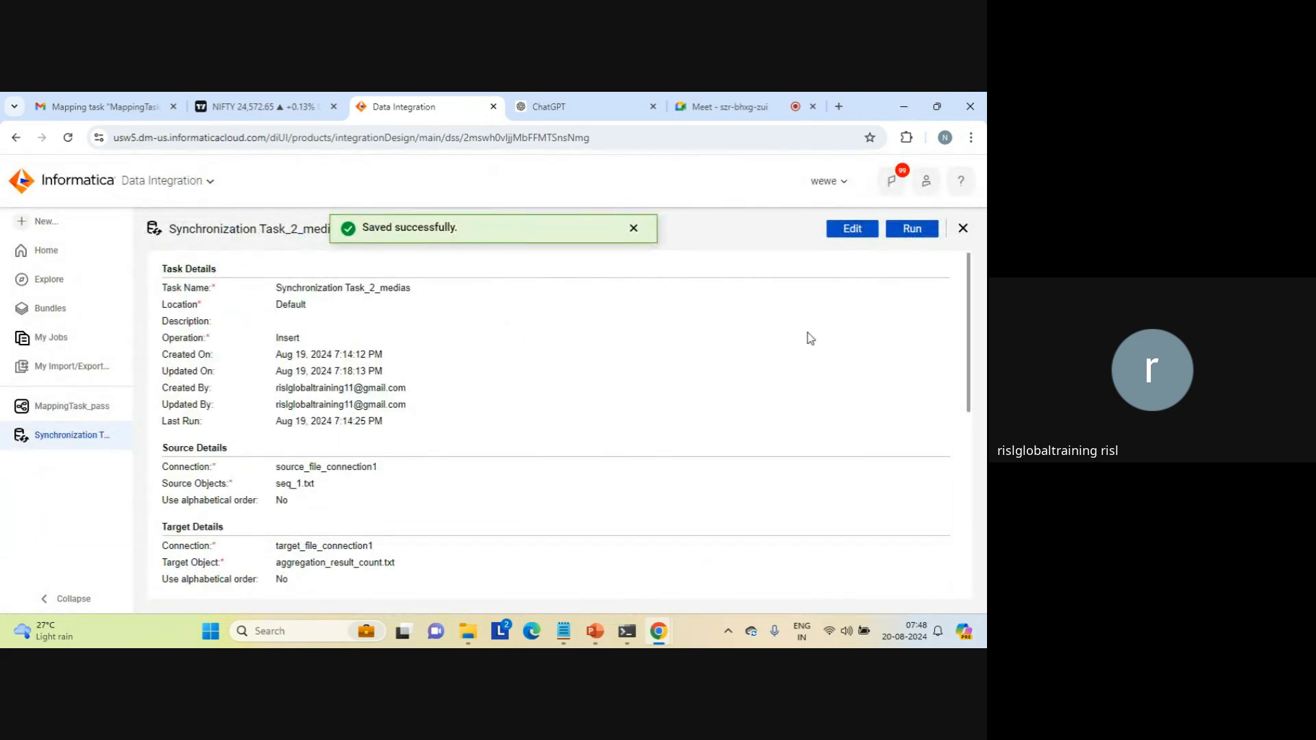
Step: Run the edited Synchronization Task_2_medias and refresh its new job entry in My Jobs
left_click(913, 230)
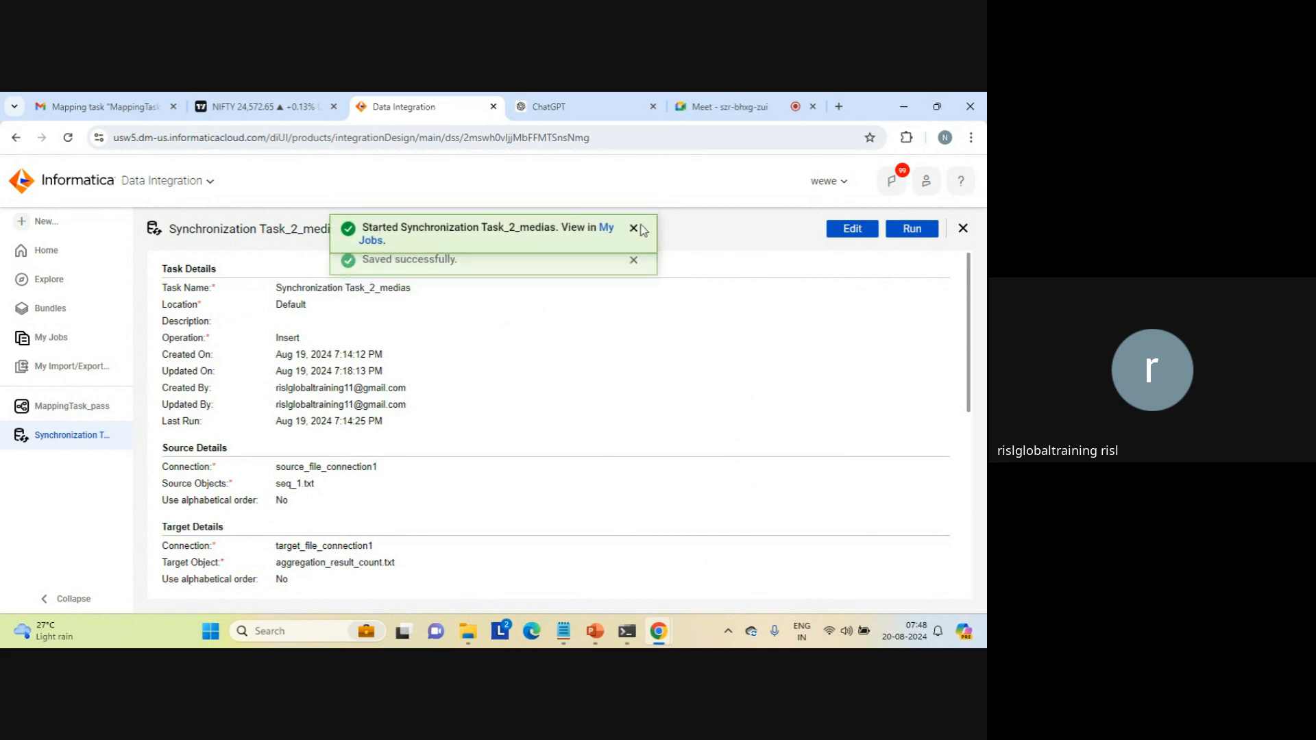
left_click(607, 228)
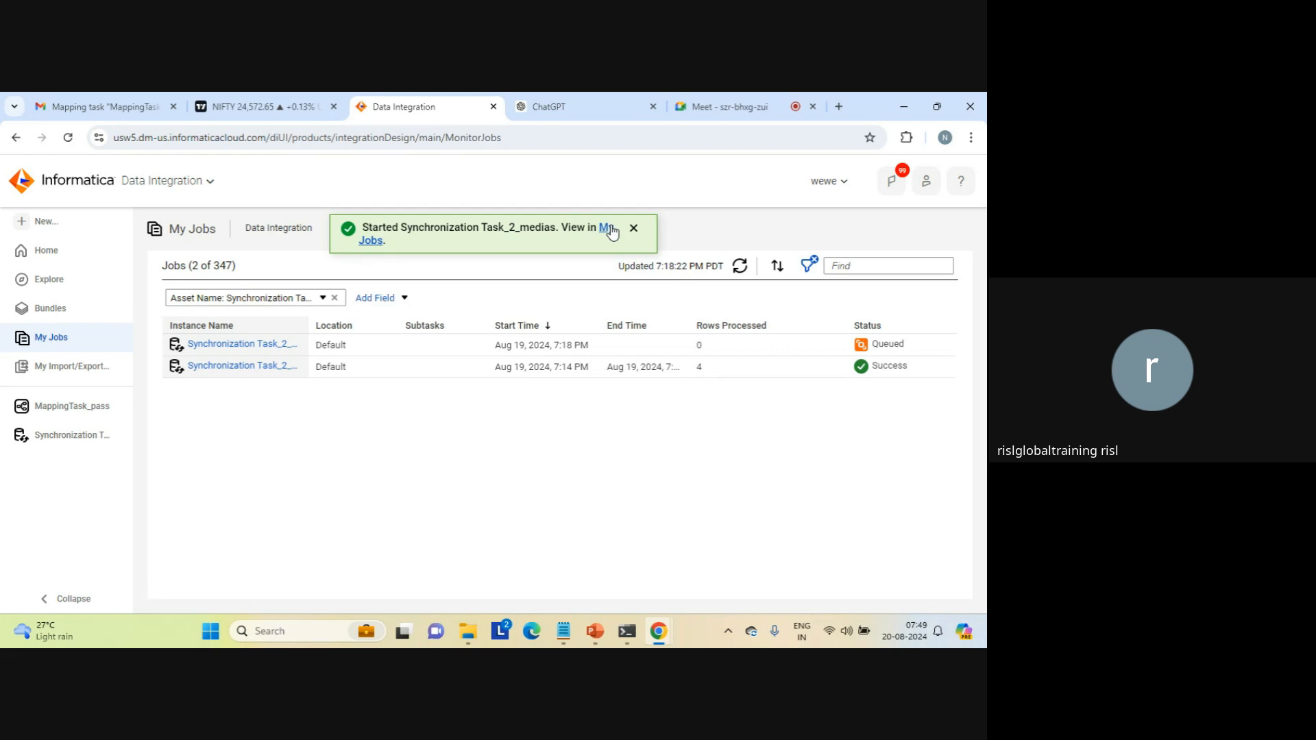
left_click(634, 228)
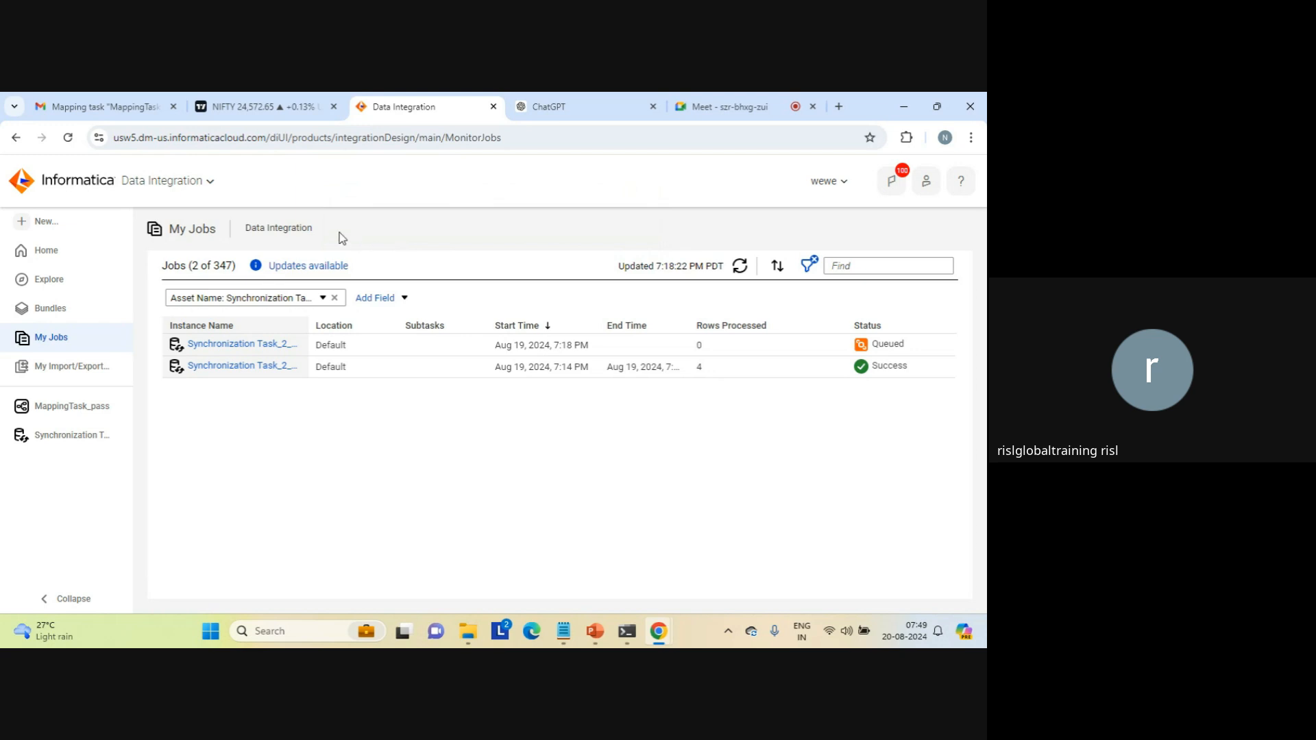
left_click_drag(312, 227, 168, 228)
left_click(293, 225)
triple_click(292, 225)
left_click(347, 237)
left_click(740, 266)
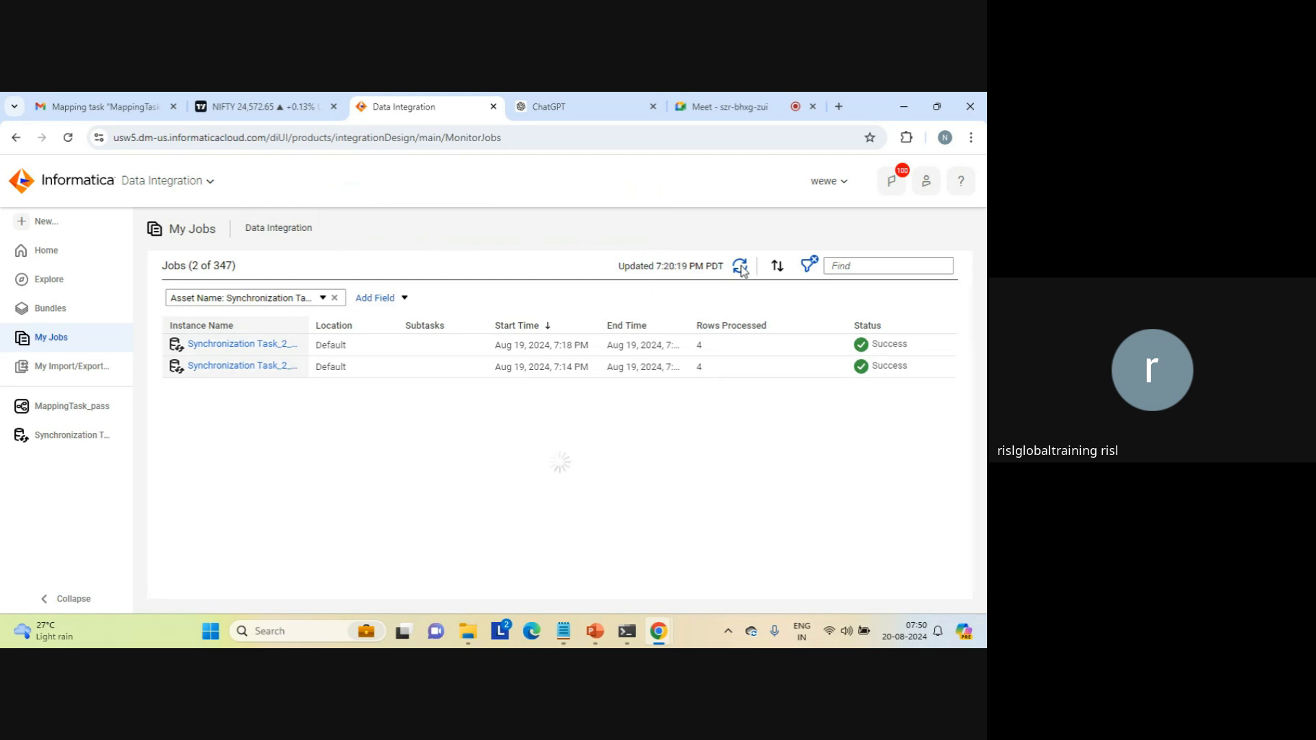
Step: Check the newest job's processed rows, then inspect aggregation_result_count in the target folder and close the file
double_click(700, 348)
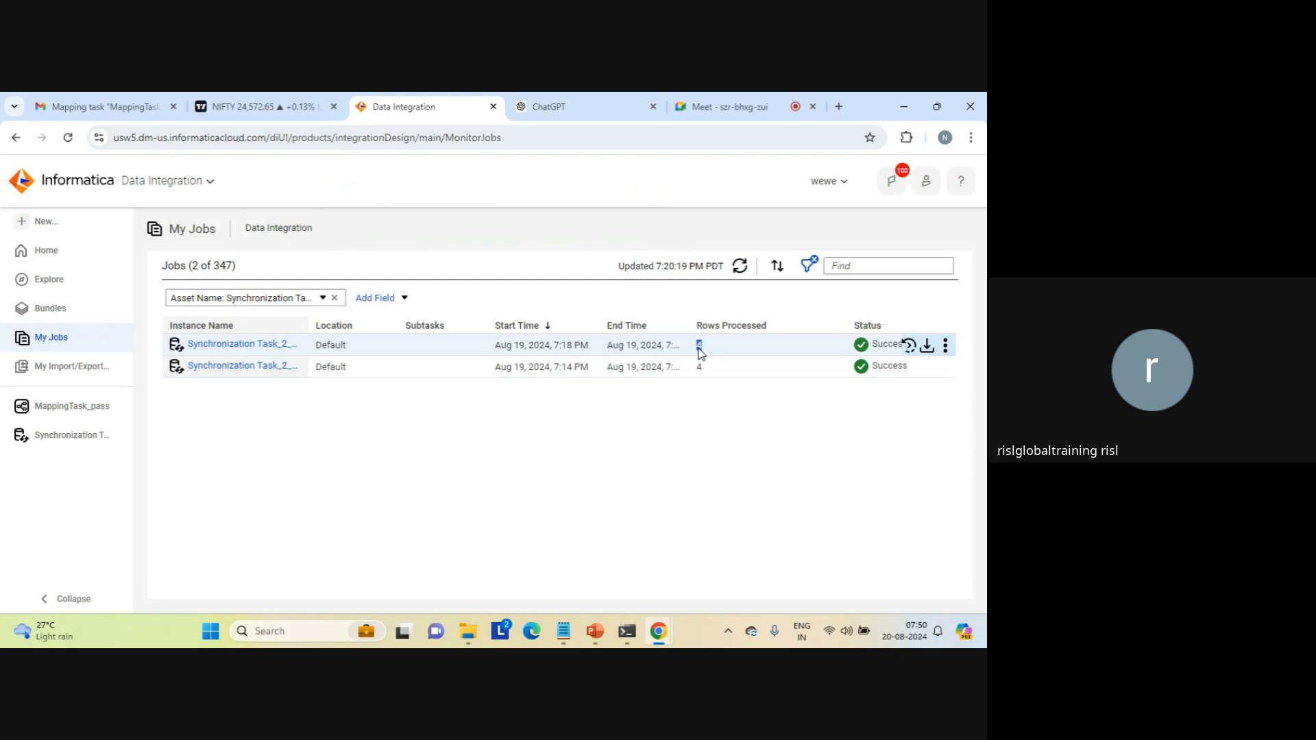
mouse_move(472, 627)
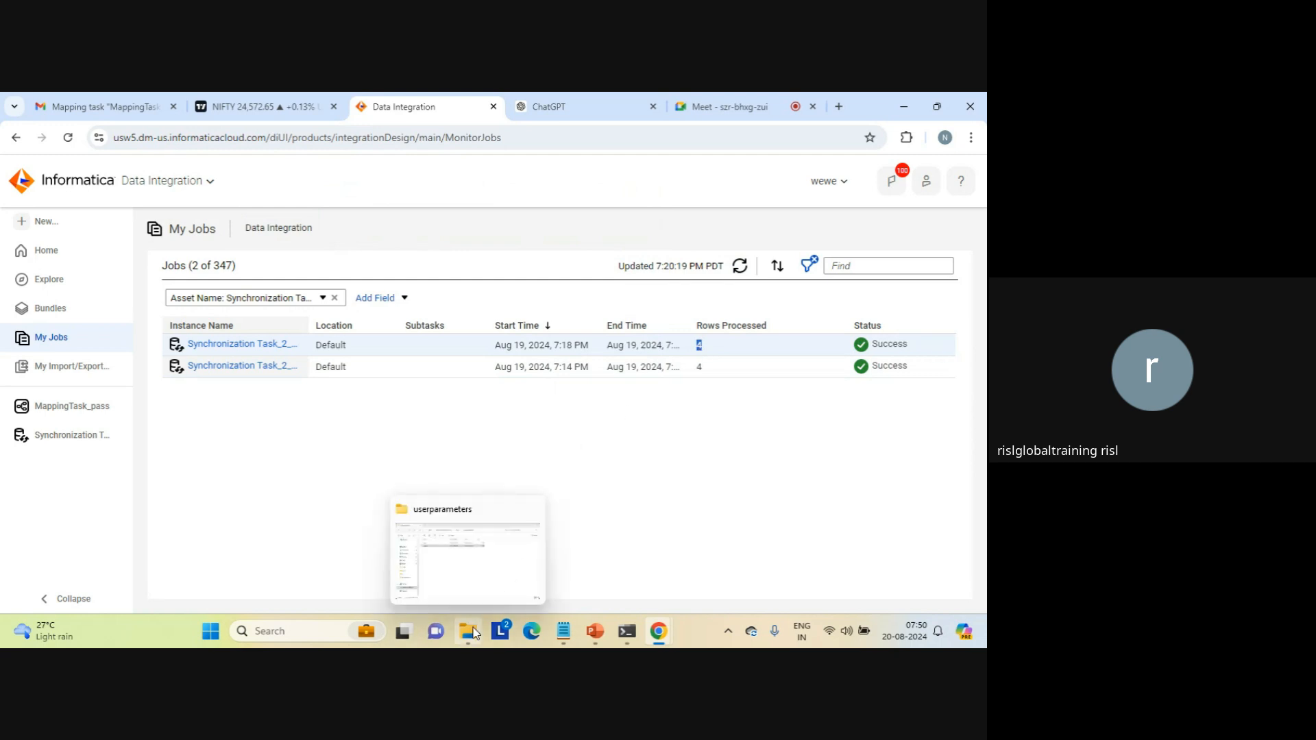
left_click(472, 561)
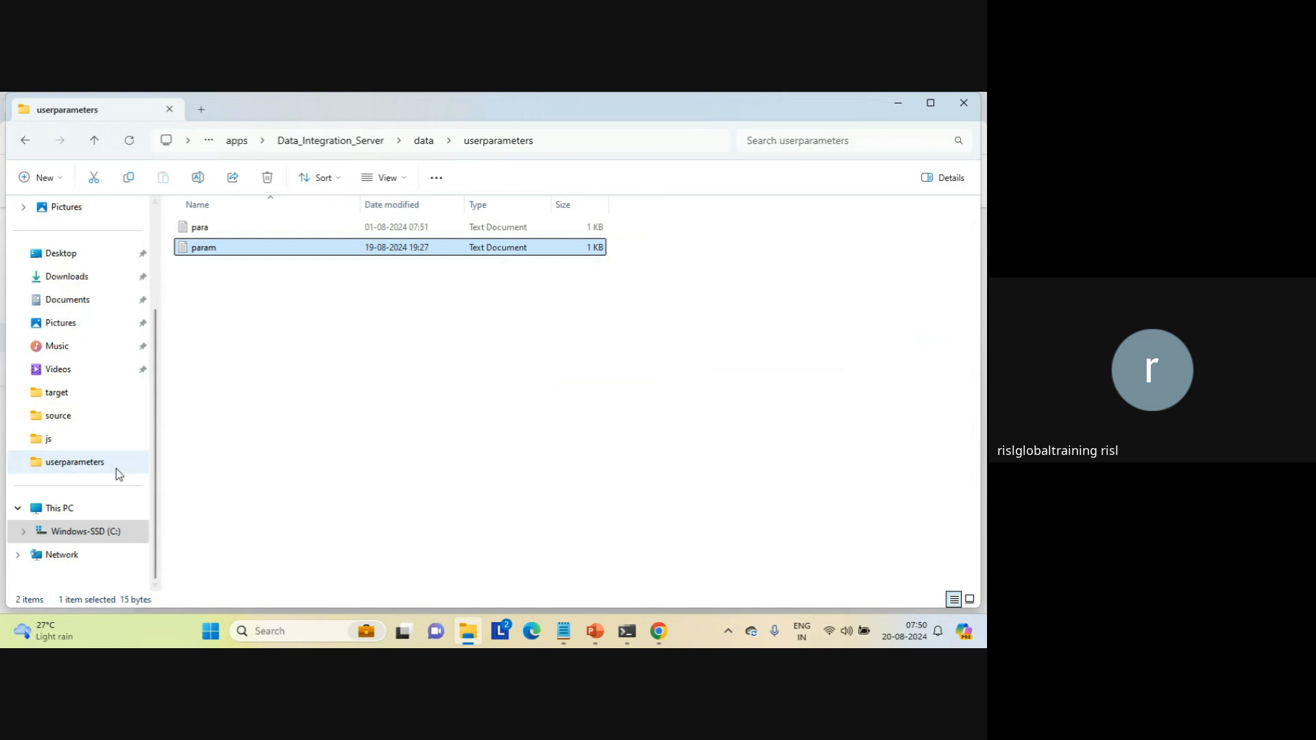
left_click(63, 397)
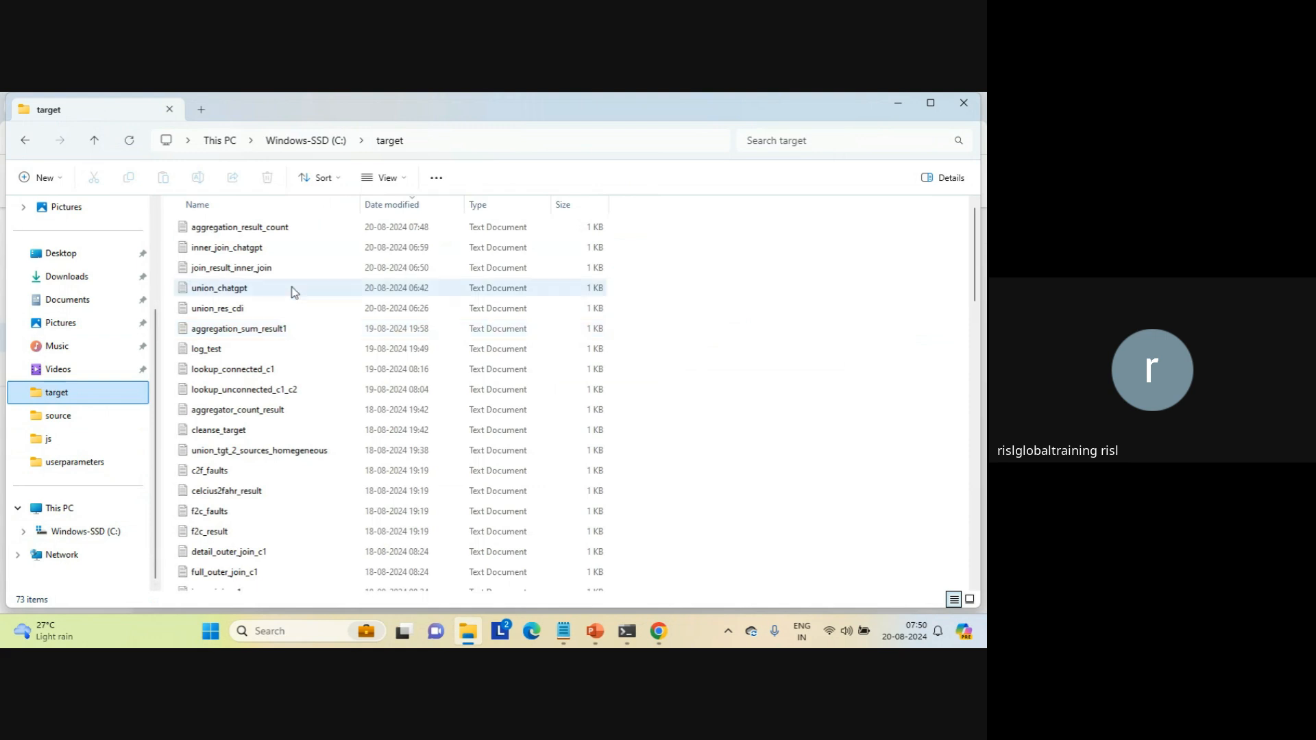
double_click(277, 230)
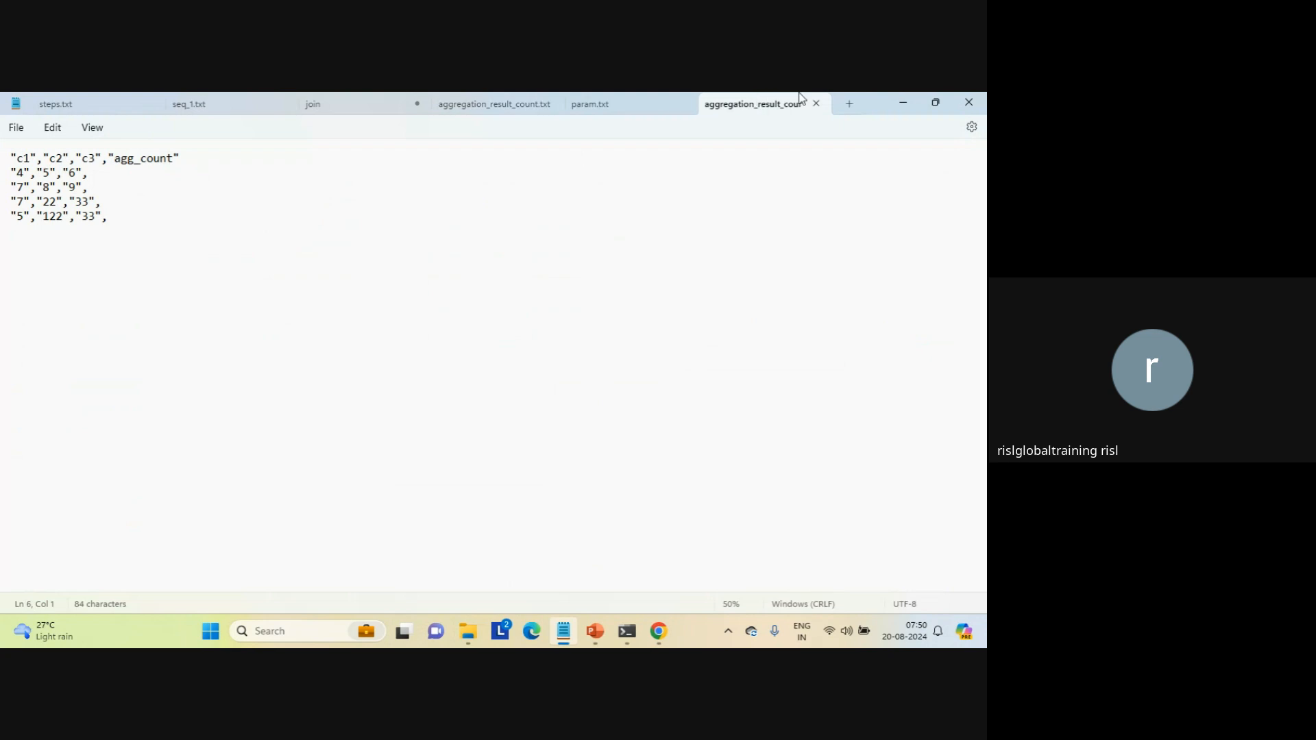
left_click(815, 103)
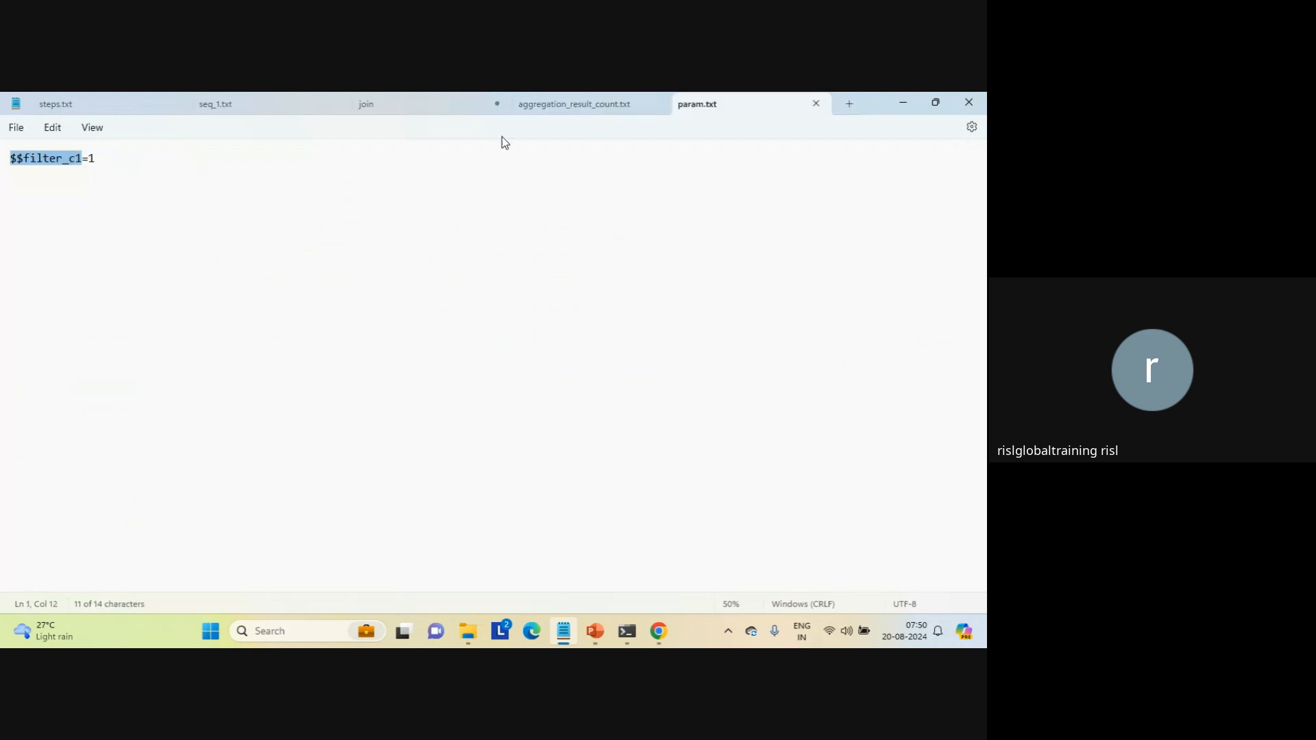
Step: Change the $$filter_c1 value in param.txt to 4
left_click(201, 161)
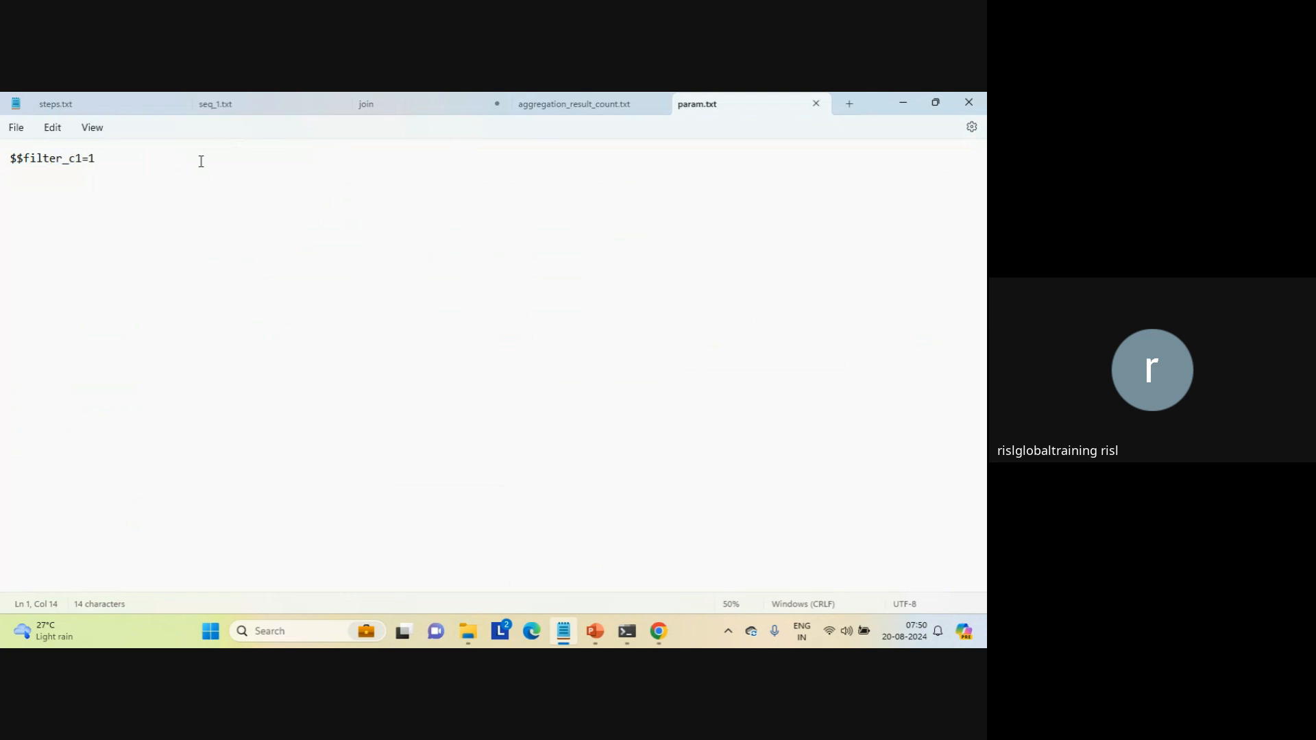
key("BackSpace")
type("4")
Step: Switch back to Data Integration, restart the newest Synchronization Task_2_medias job, and refresh the job list
left_click(656, 634)
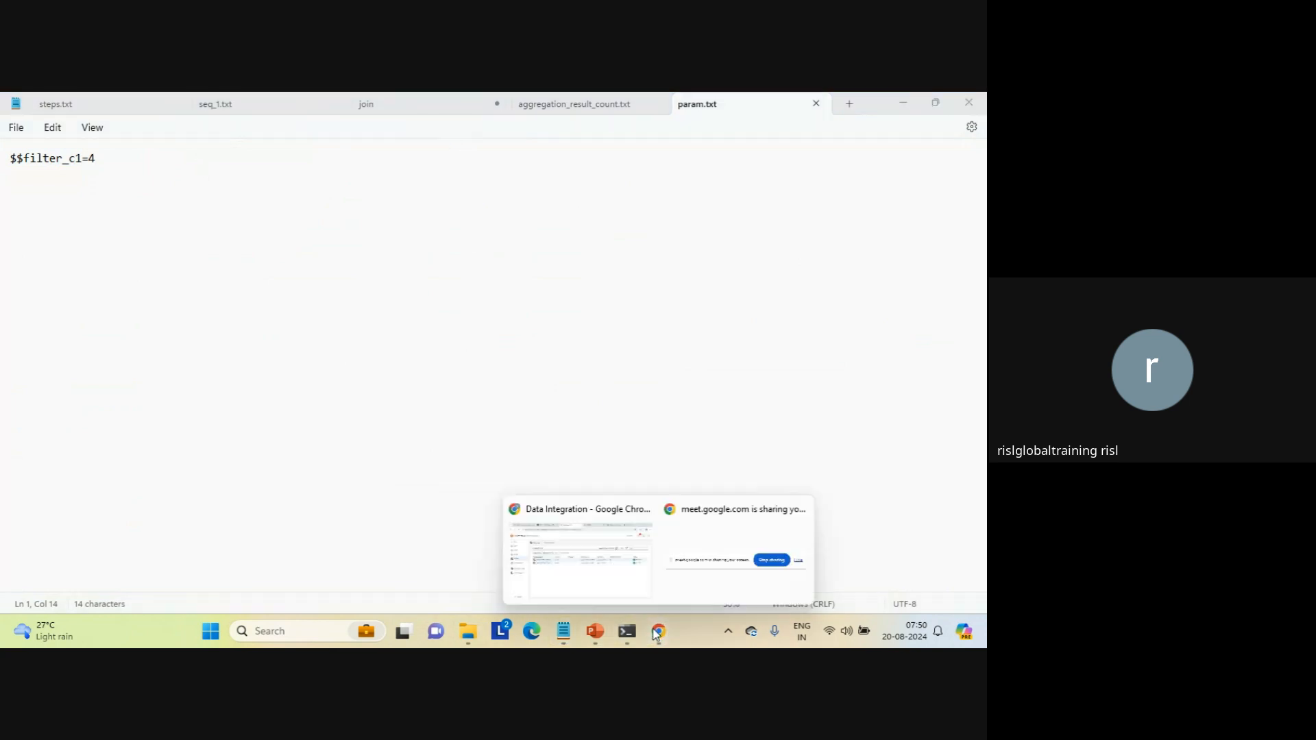
left_click(587, 555)
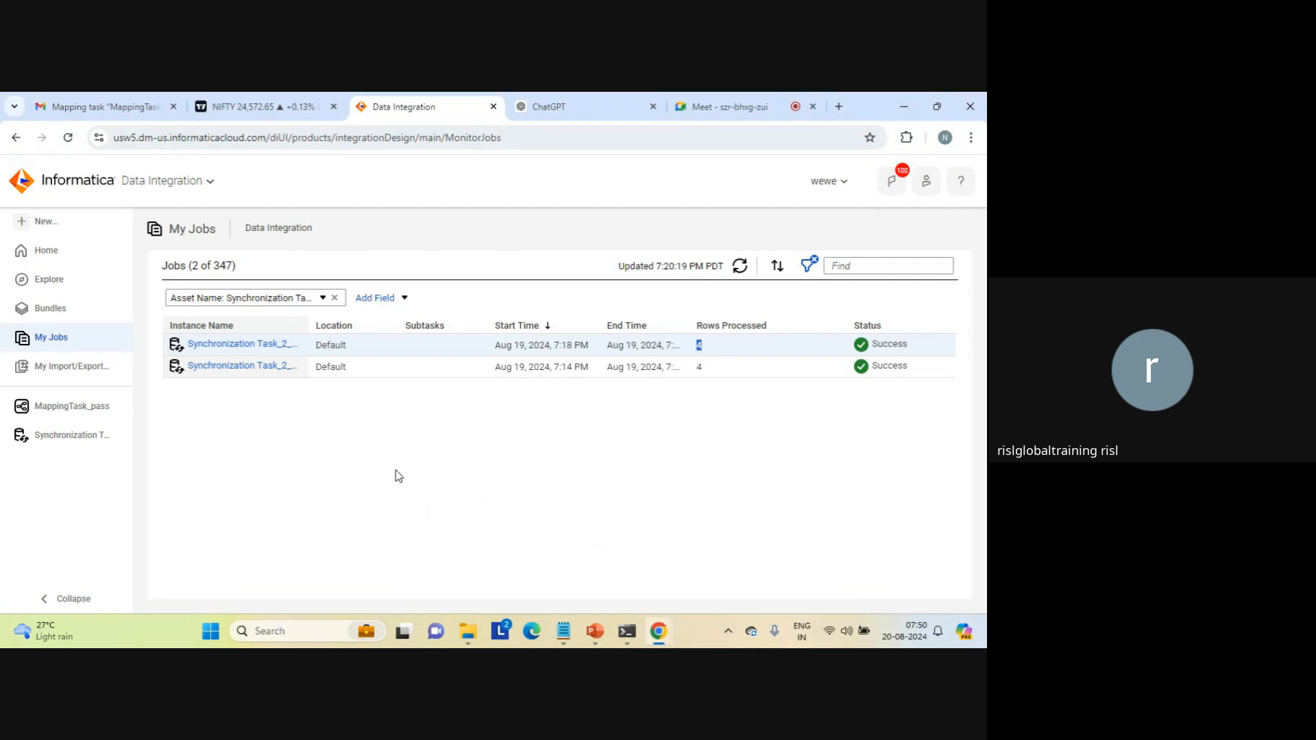
mouse_move(904, 347)
left_click(909, 347)
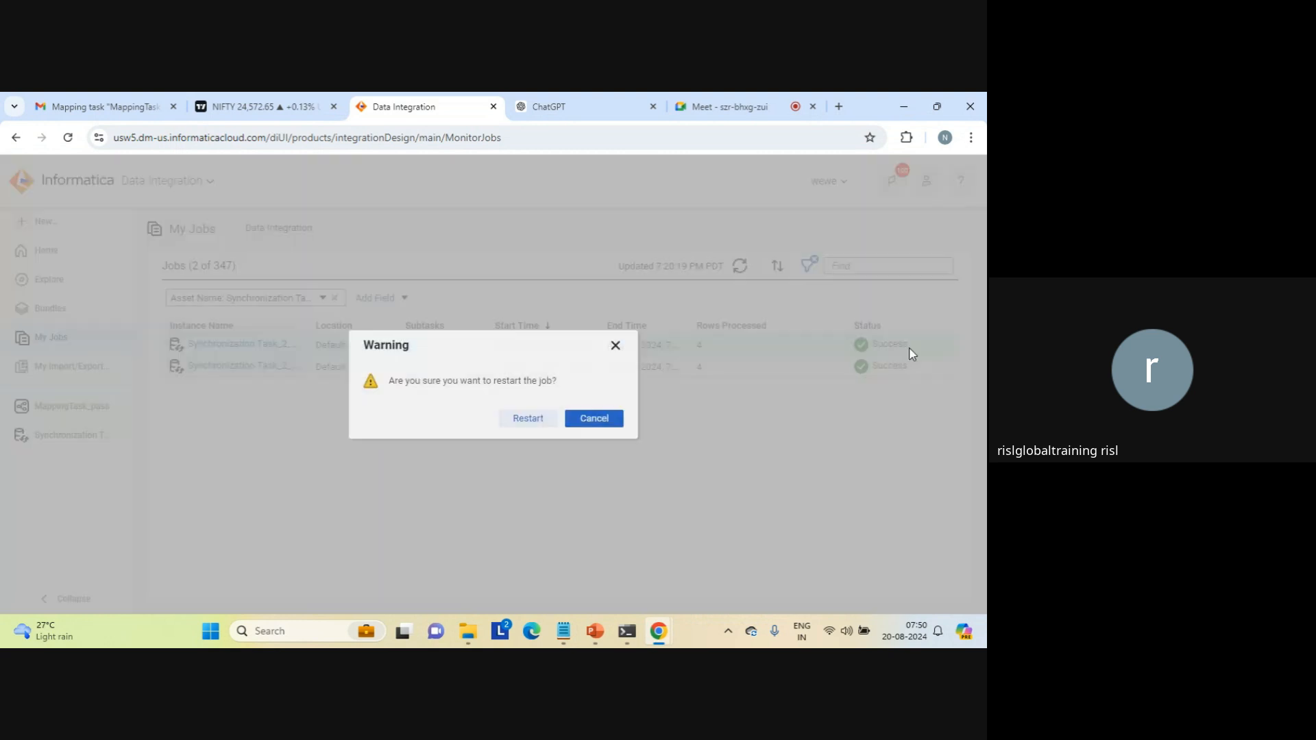
left_click(538, 423)
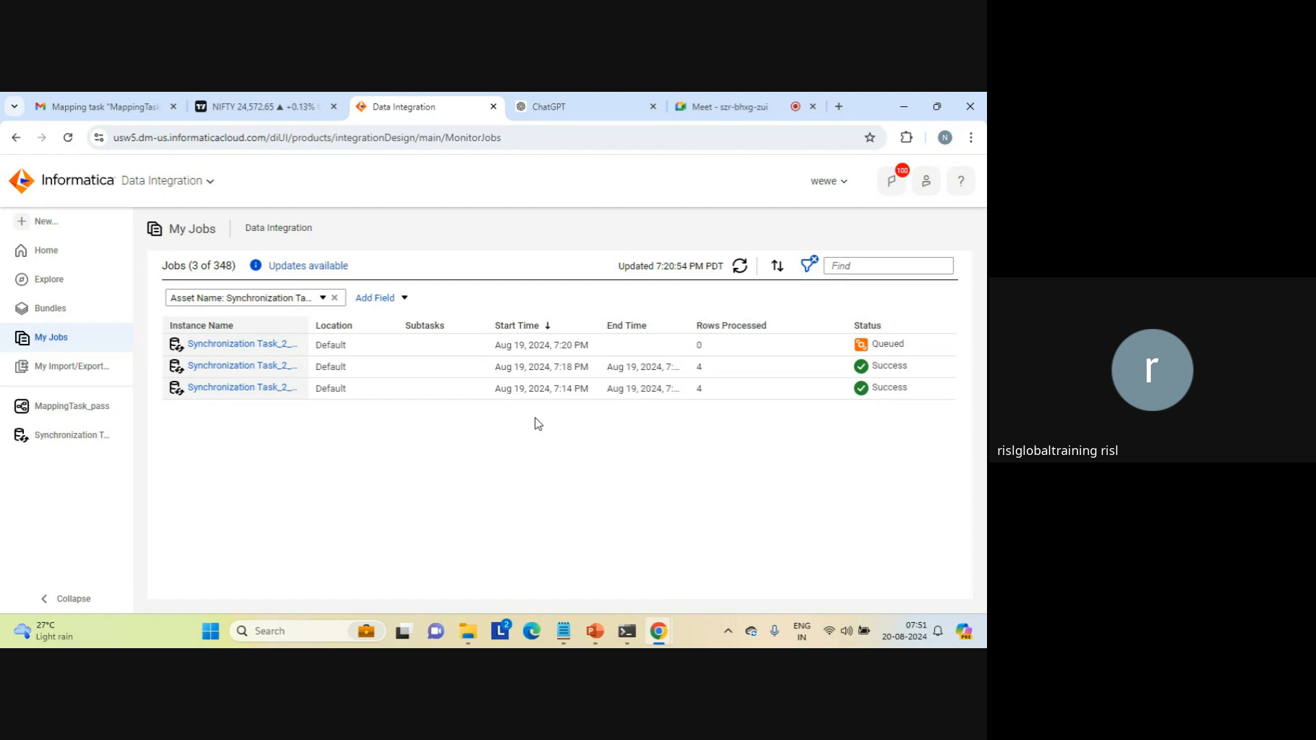
left_click(741, 267)
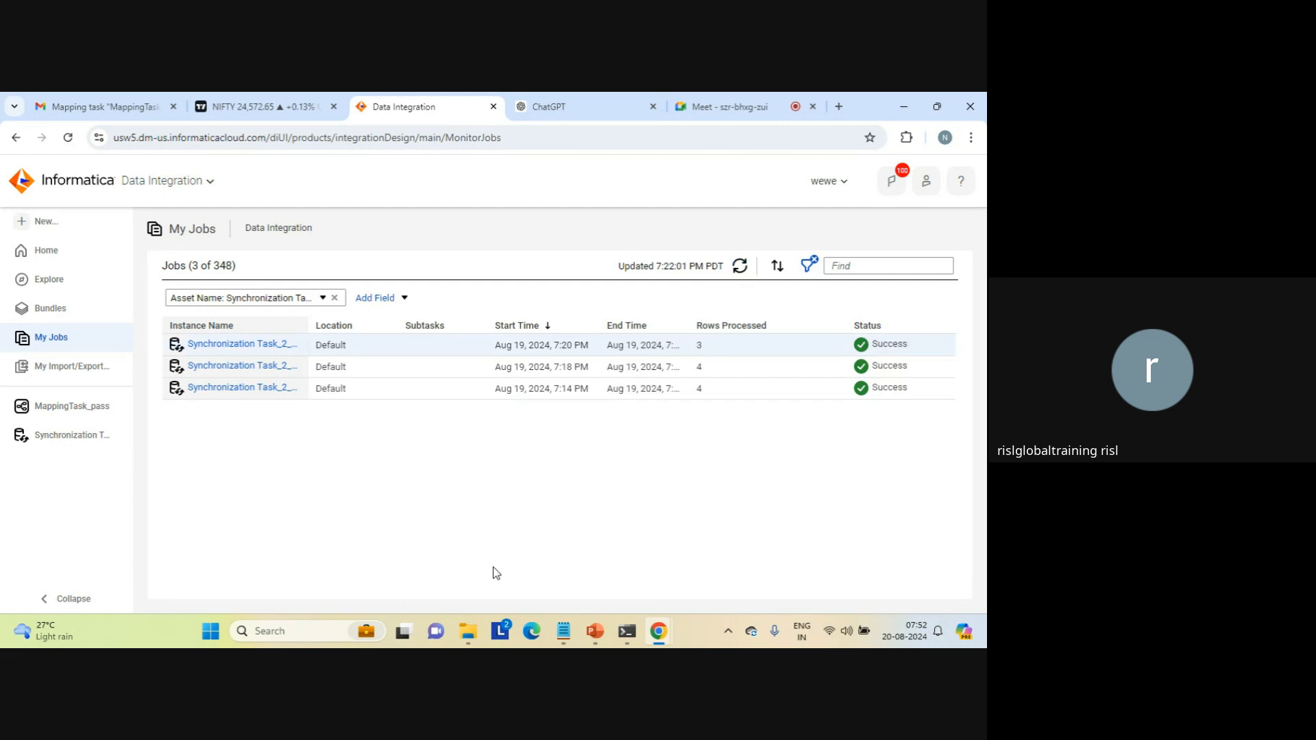
Step: Review the rows written to aggregation_result_count in the target folder after the rerun, and close the file
left_click(468, 632)
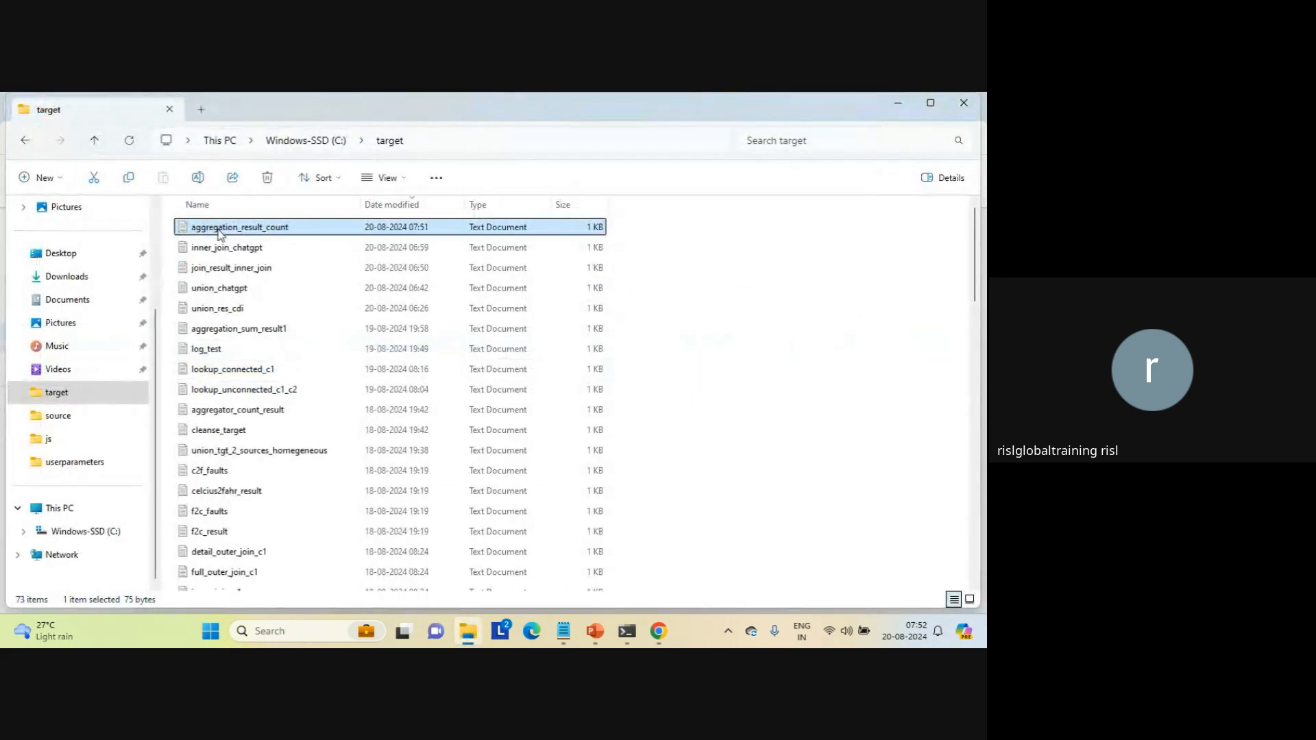
double_click(211, 230)
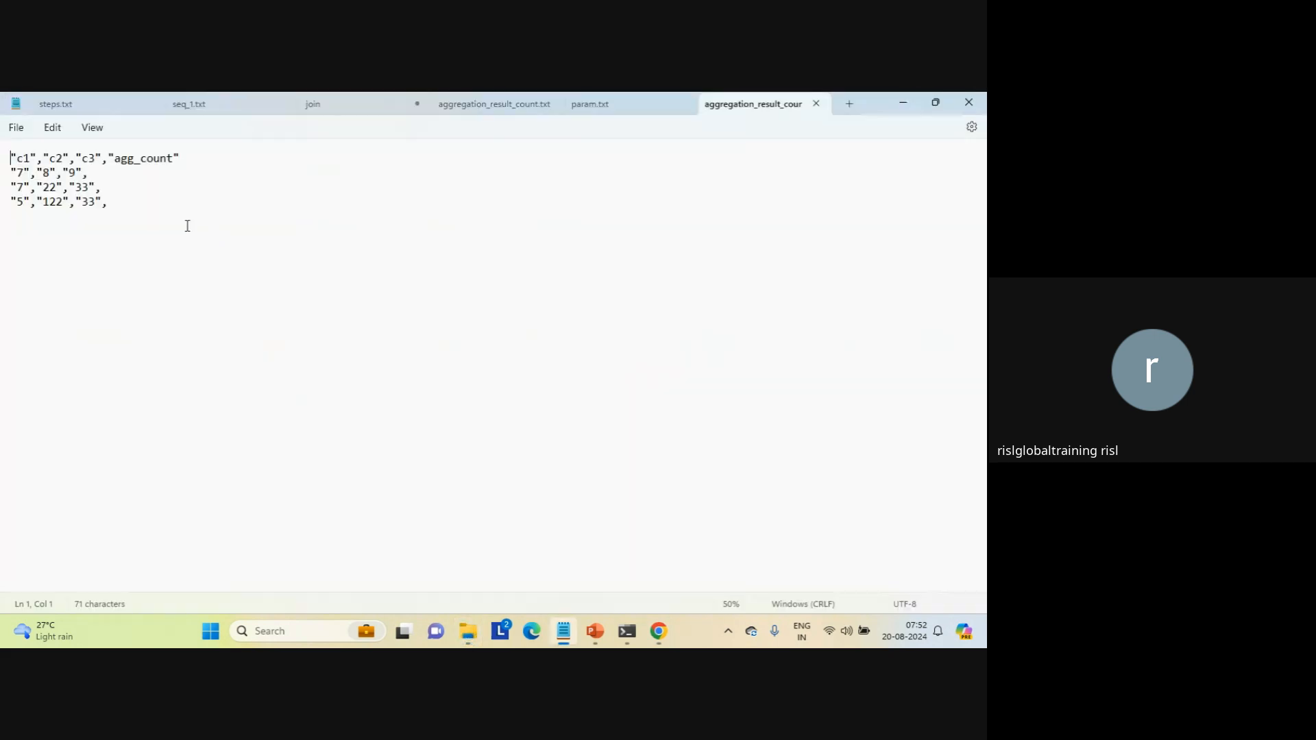
left_click(147, 227)
triple_click(21, 176)
left_click(23, 188)
triple_click(22, 203)
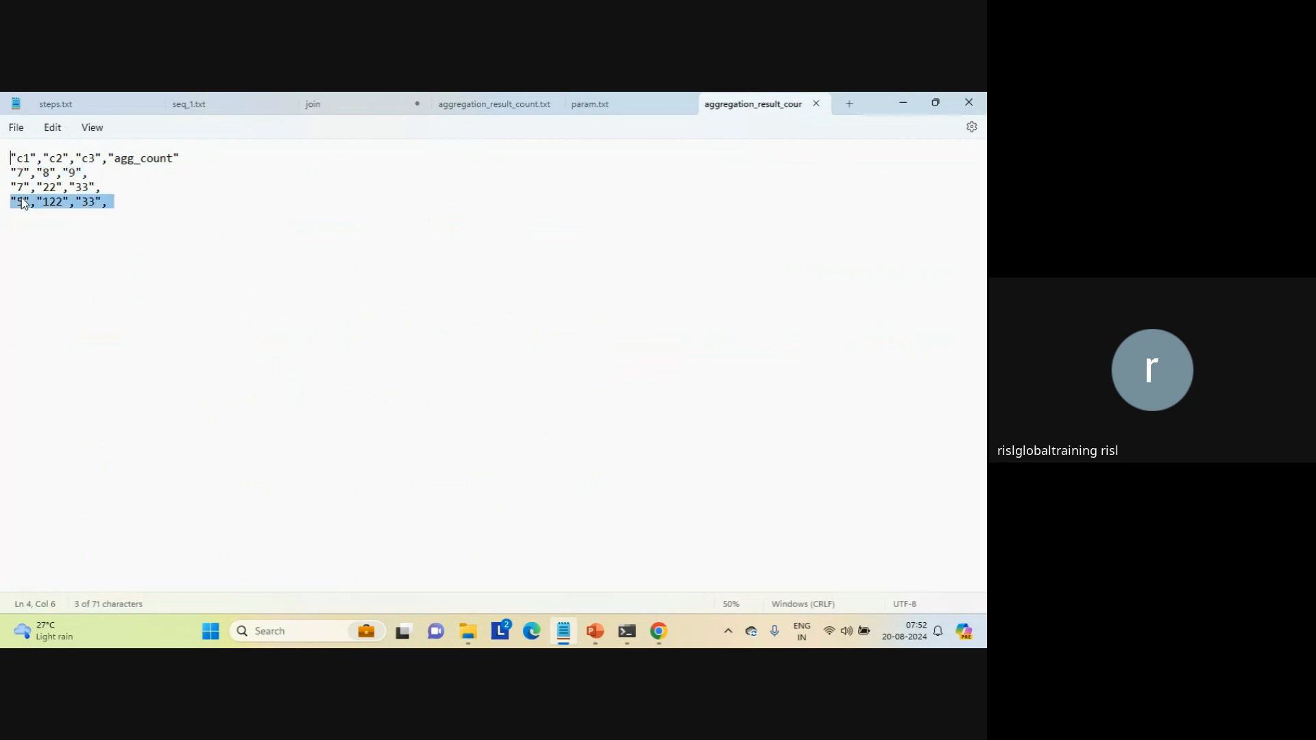
left_click(240, 210)
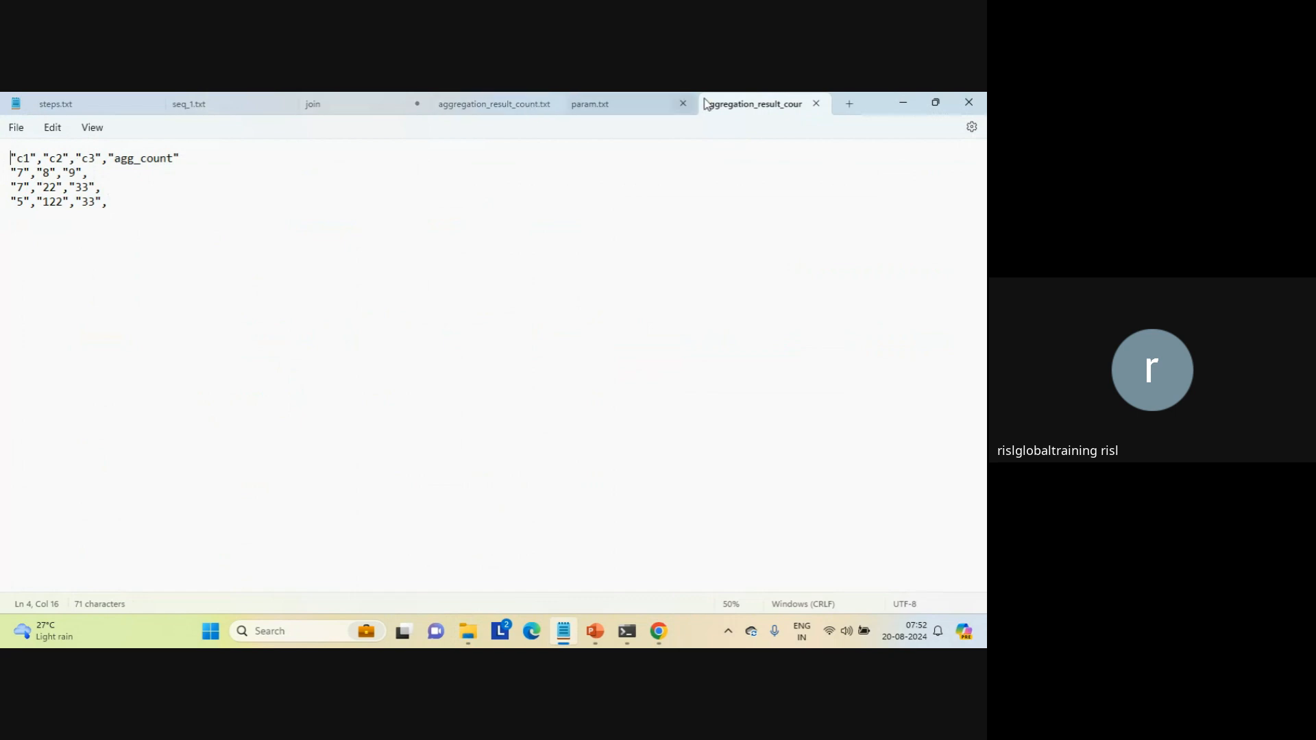
left_click(816, 105)
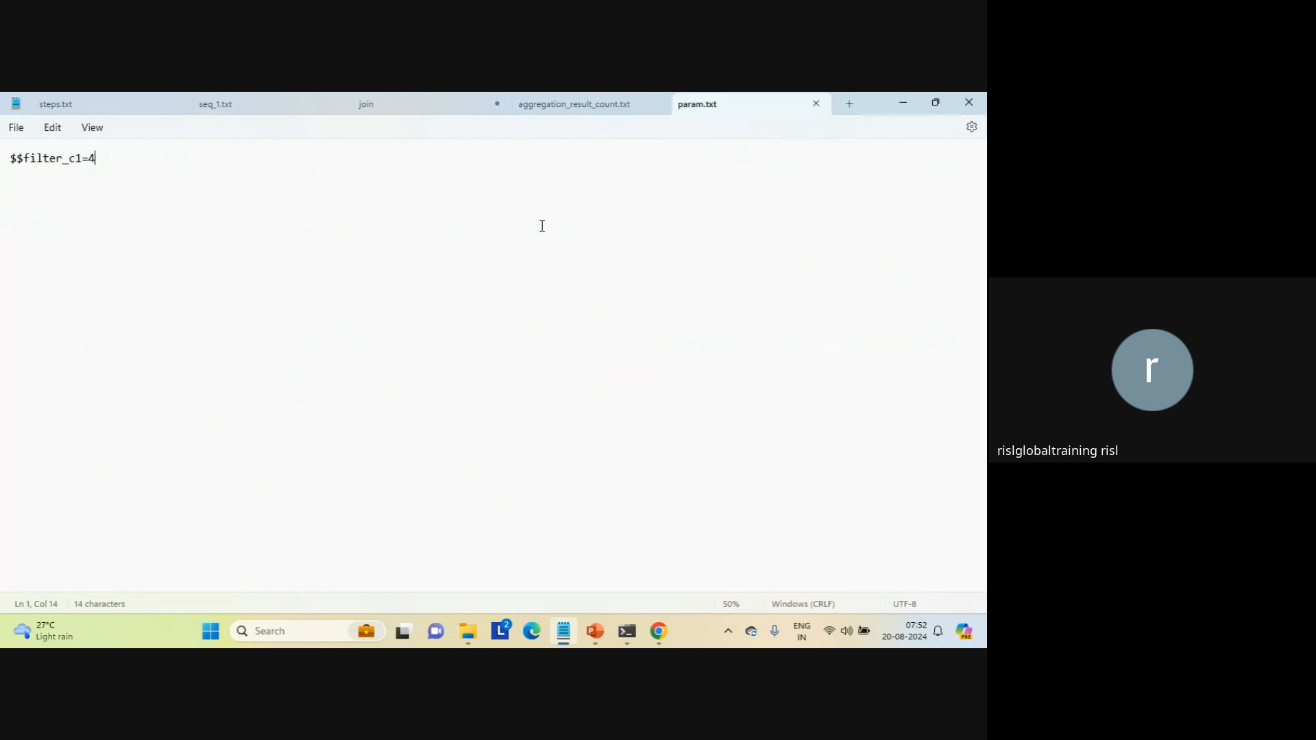
Step: Change the $$filter_c1 value in param.txt to 7 and save the file
key("BackSpace")
type("7")
key("ctrl+s")
Step: Return to My Jobs in Data Integration, rerun the latest Synchronization Task_2_medias job, and refresh its status
mouse_move(659, 631)
left_click(579, 552)
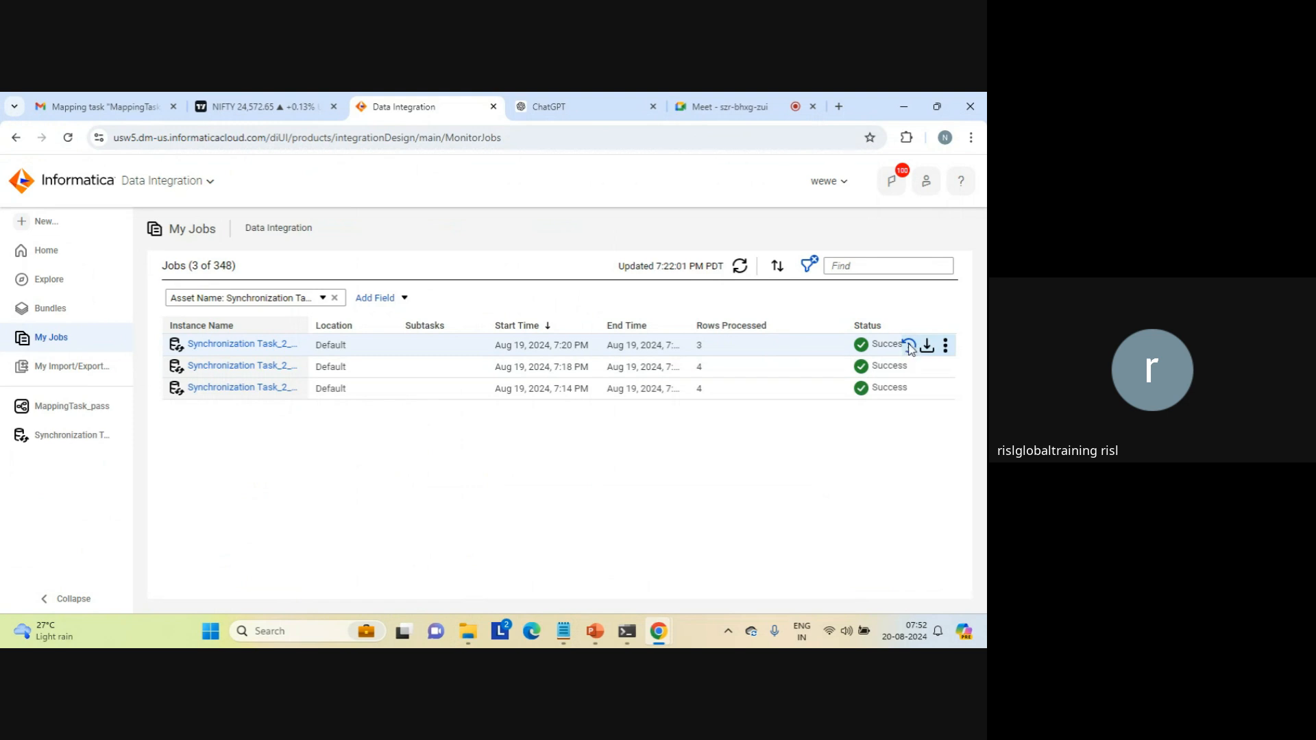
left_click(908, 346)
left_click(520, 419)
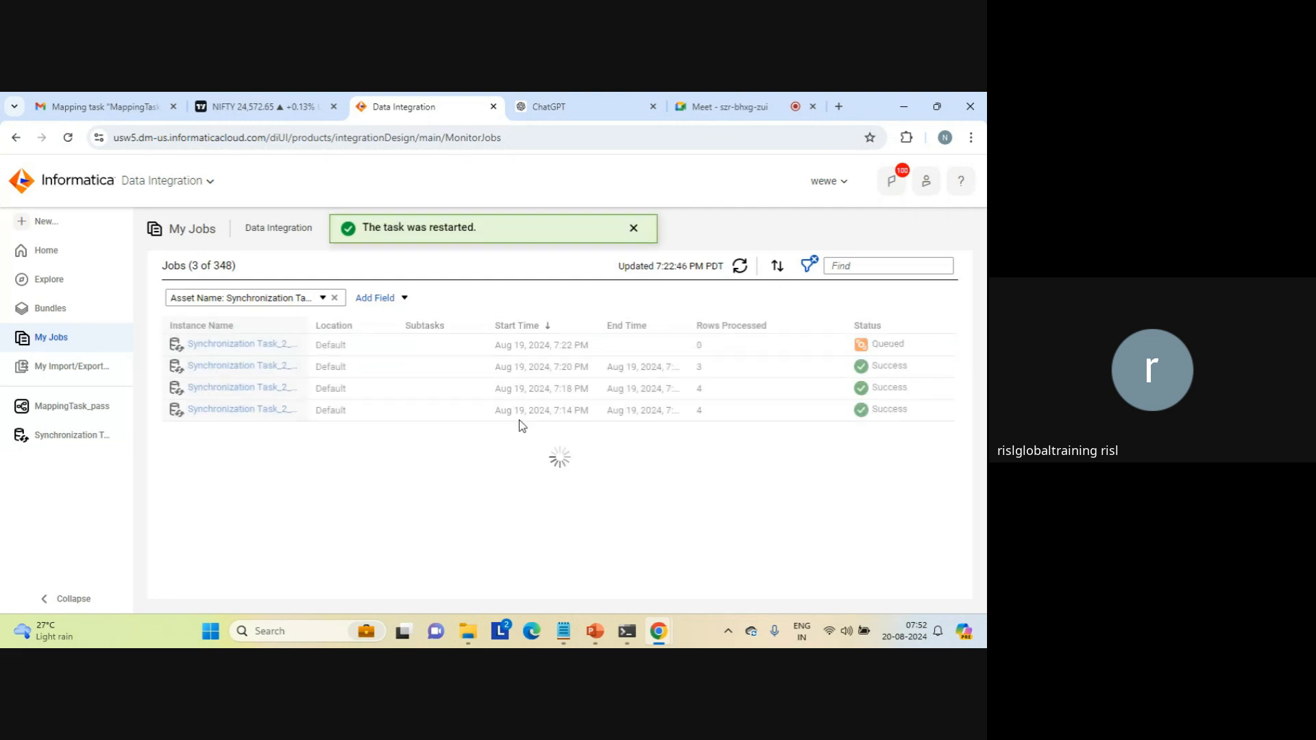
left_click(633, 230)
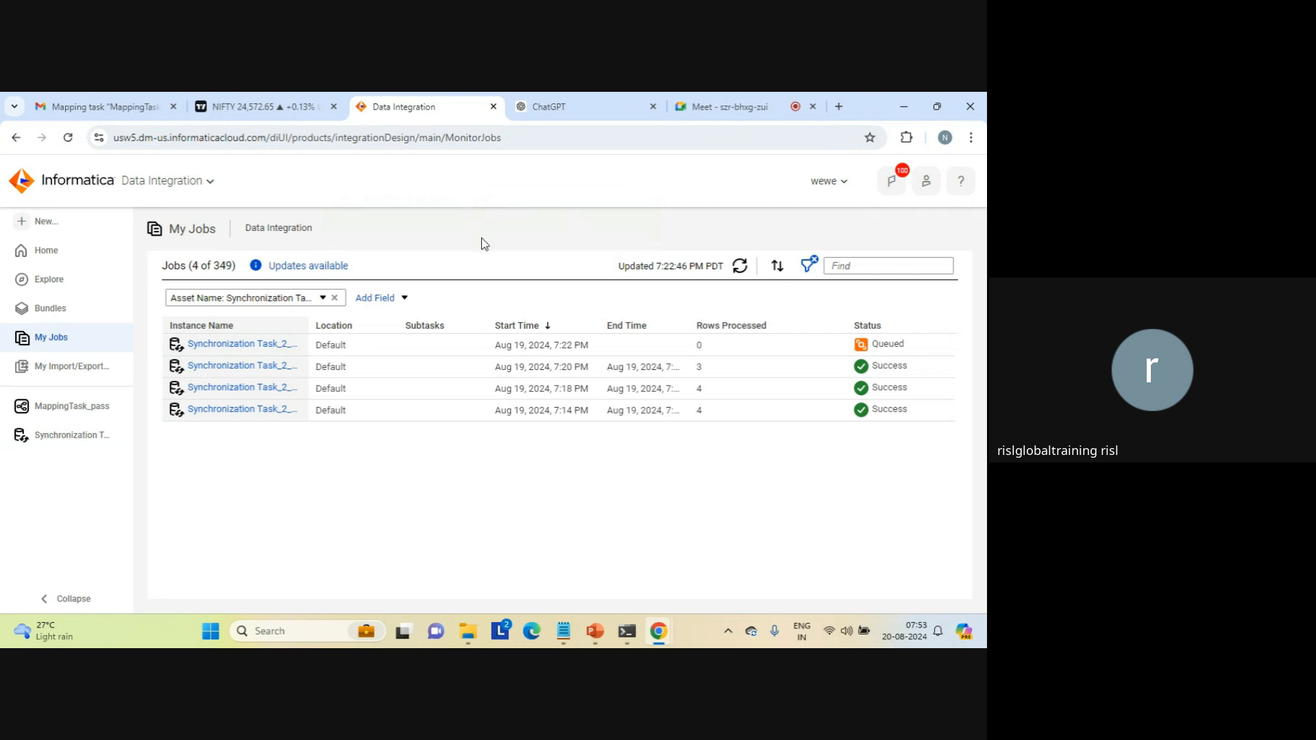
left_click(741, 269)
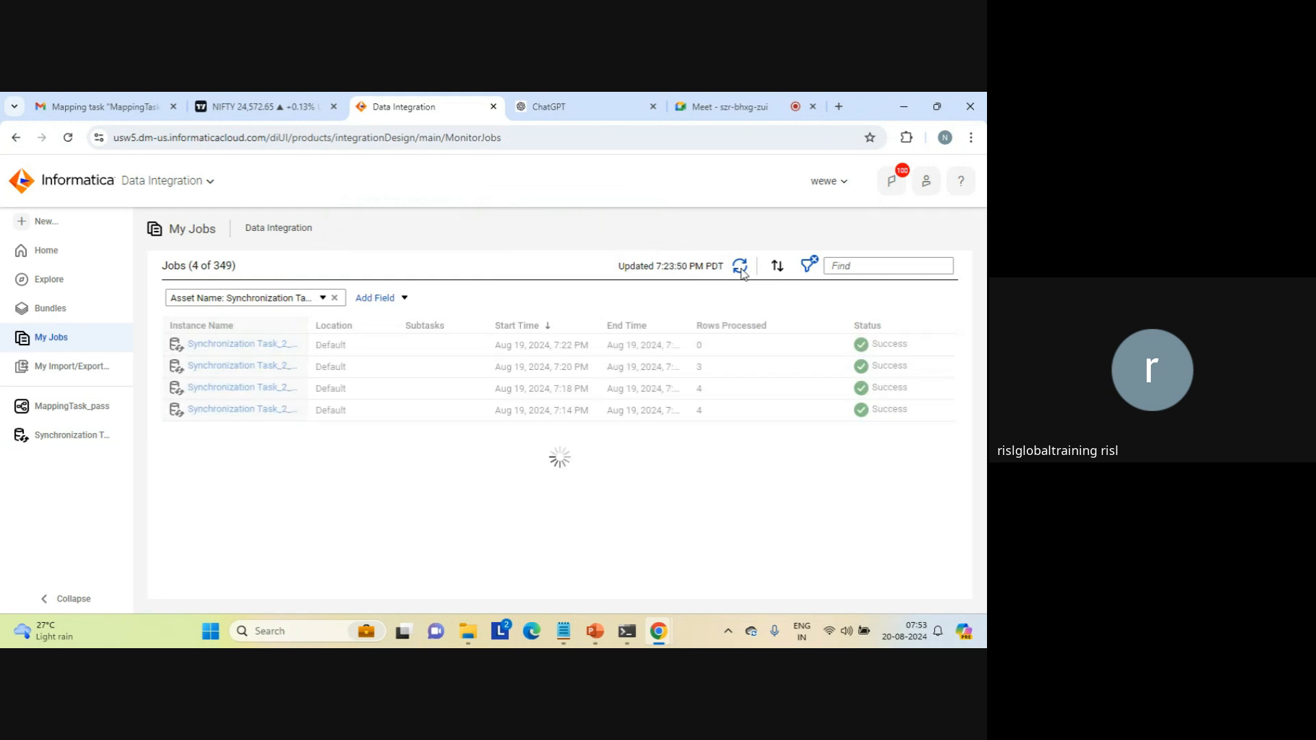
left_click(741, 269)
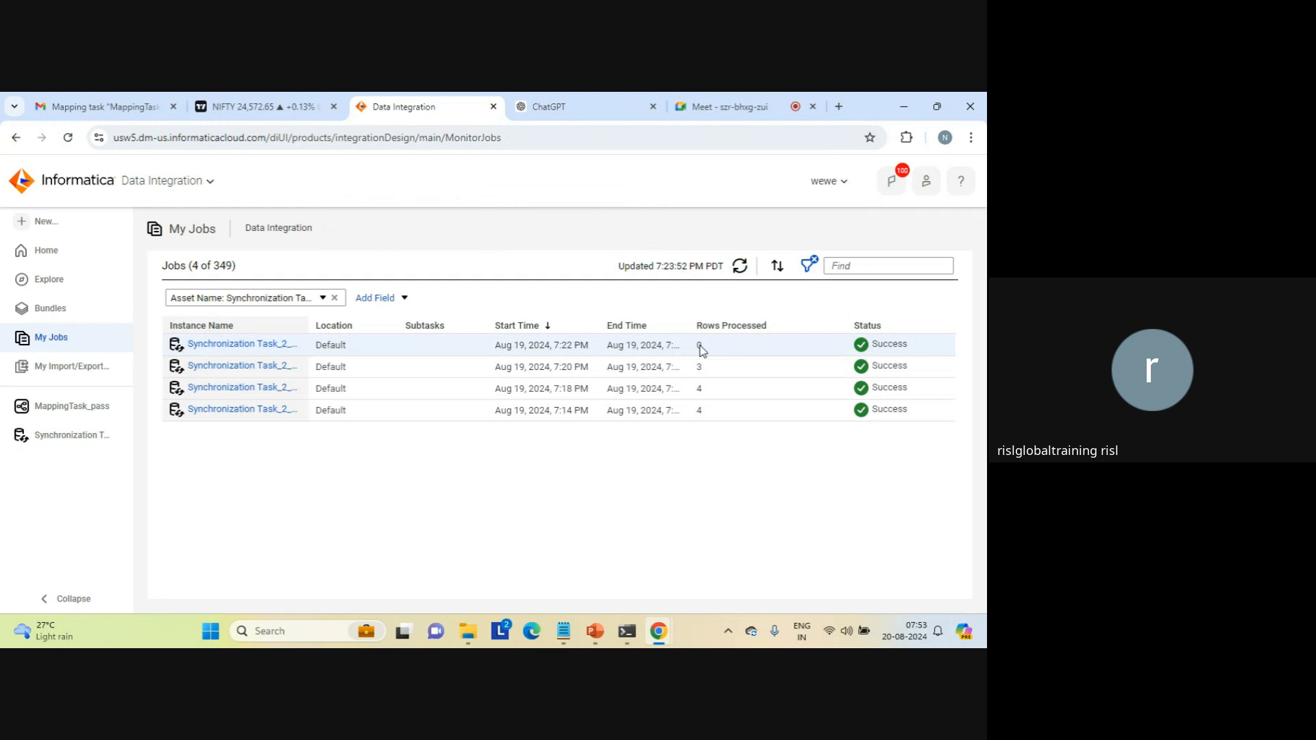
Step: Switch to param.txt in Notepad, change the $$filter_c1 value to 5, and save the file
mouse_move(560, 629)
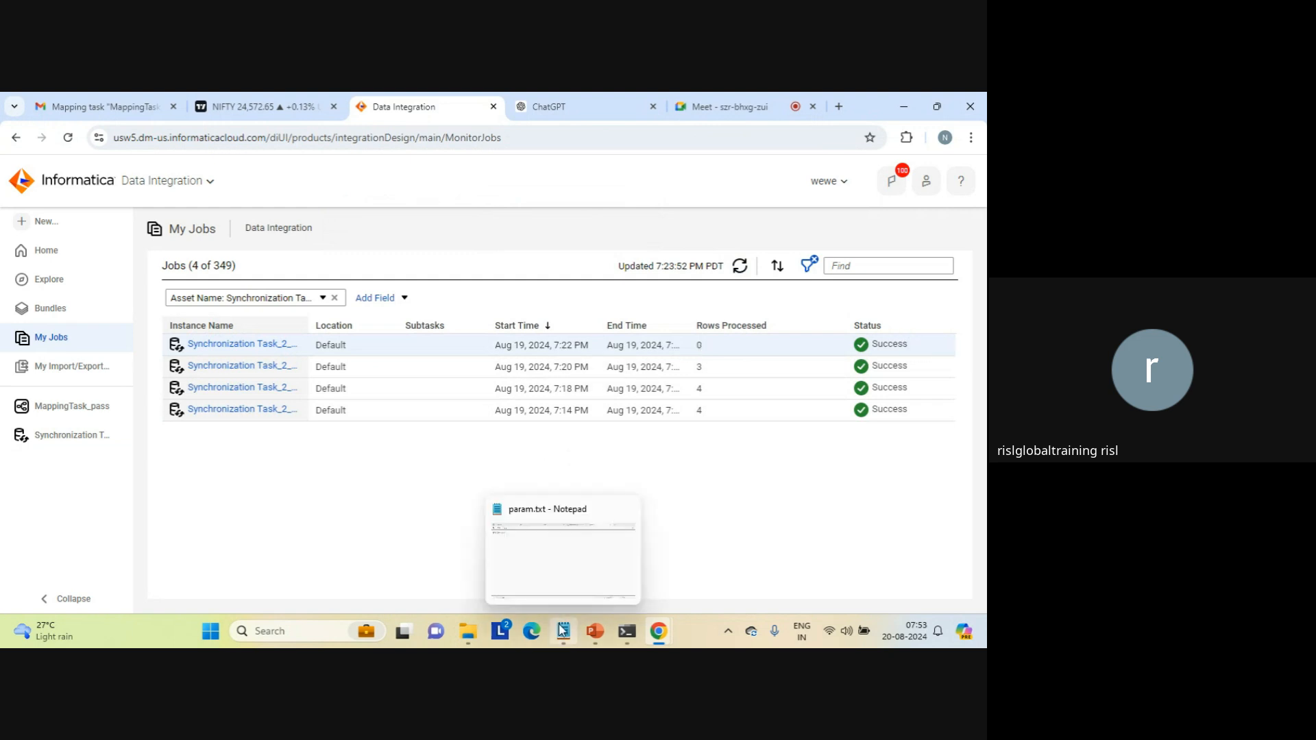
left_click(552, 574)
left_click(475, 495)
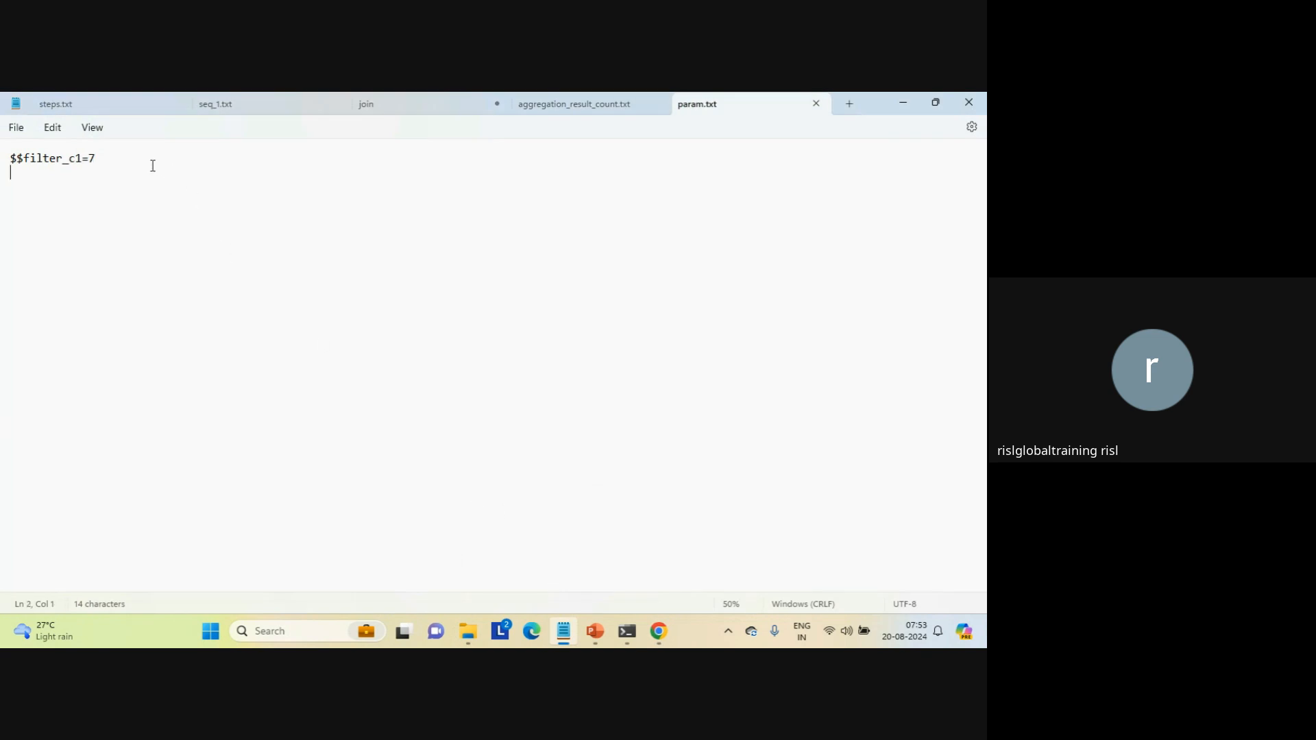
left_click(122, 162)
key("BackSpace")
type("5")
key("ctrl+s")
Step: Go back to Data Integration, restart the most recent Synchronization Task_2_medias job, and dismiss the notification
mouse_move(619, 624)
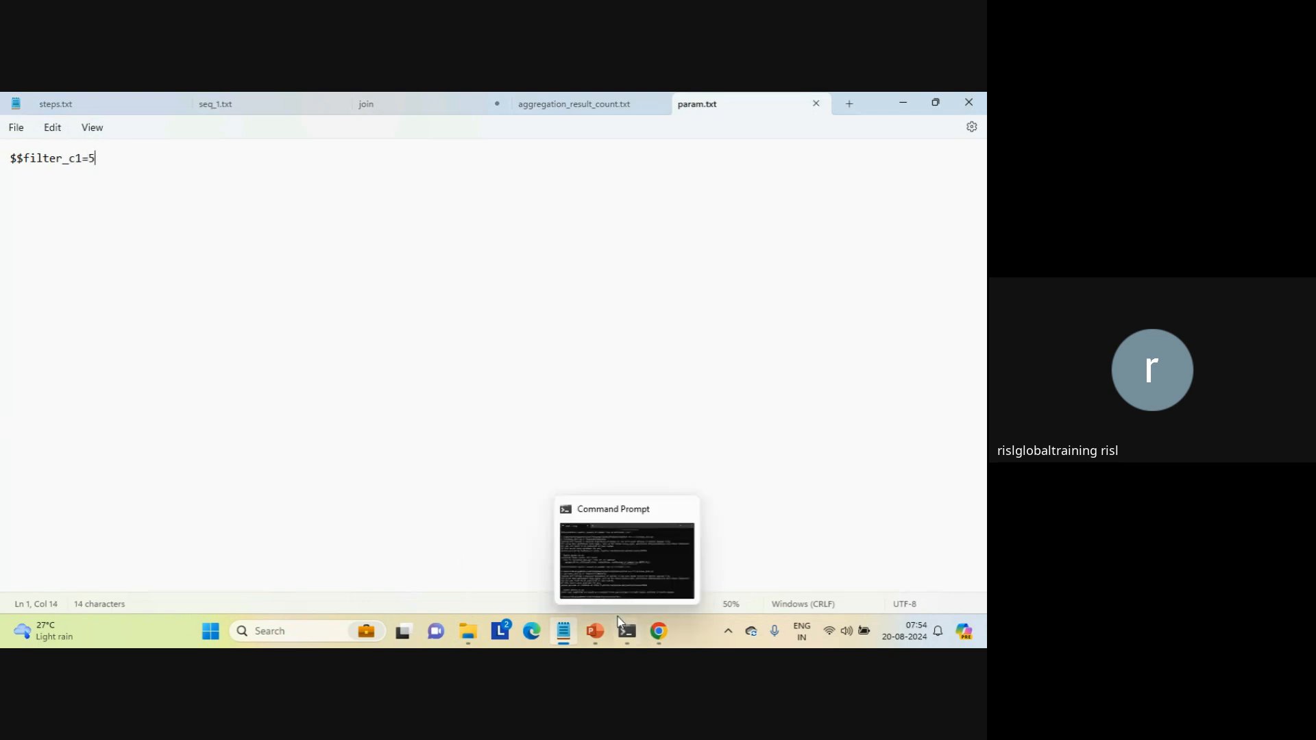
mouse_move(658, 631)
left_click(620, 584)
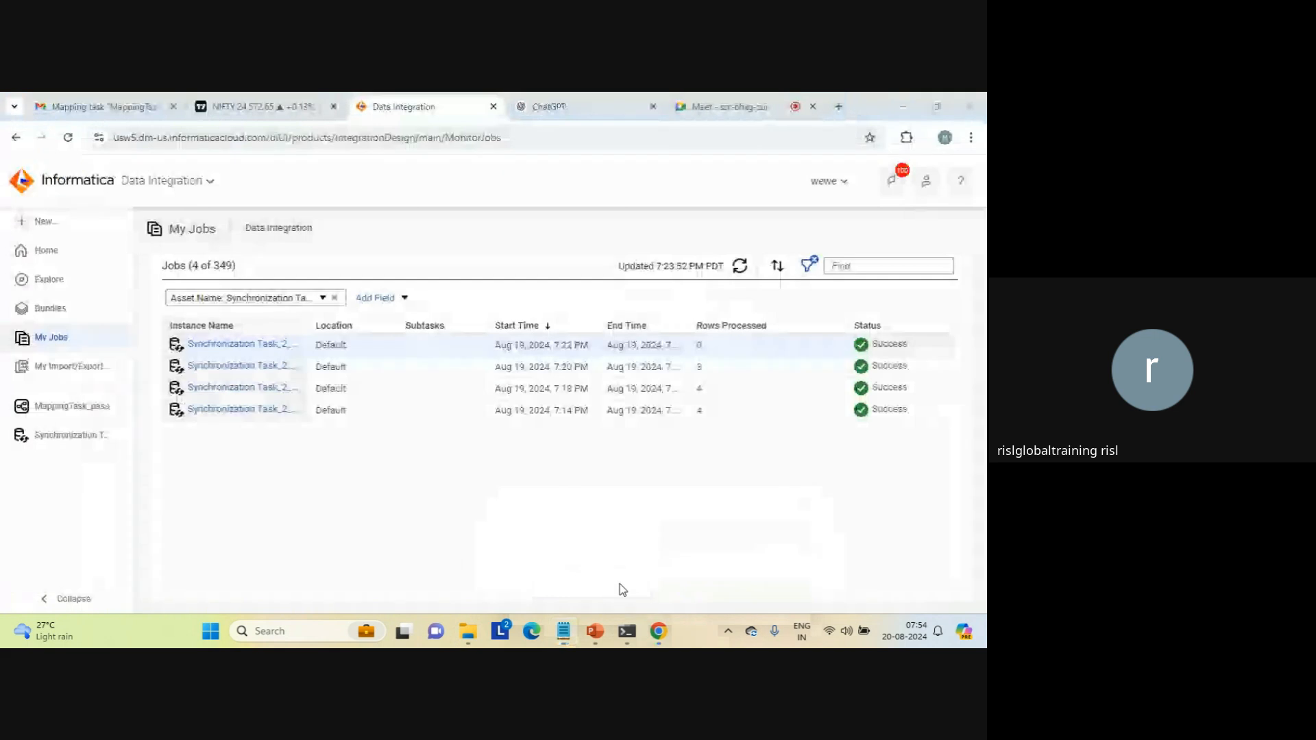
left_click(911, 345)
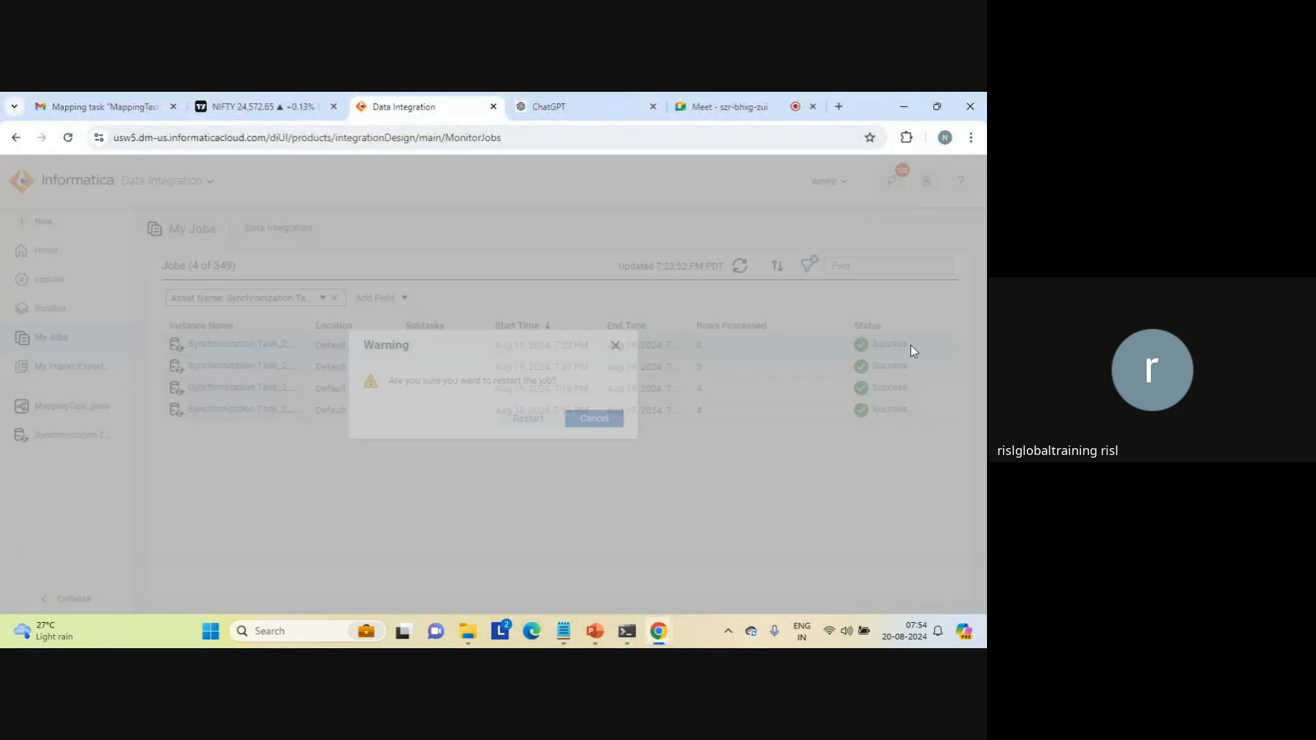
left_click(528, 417)
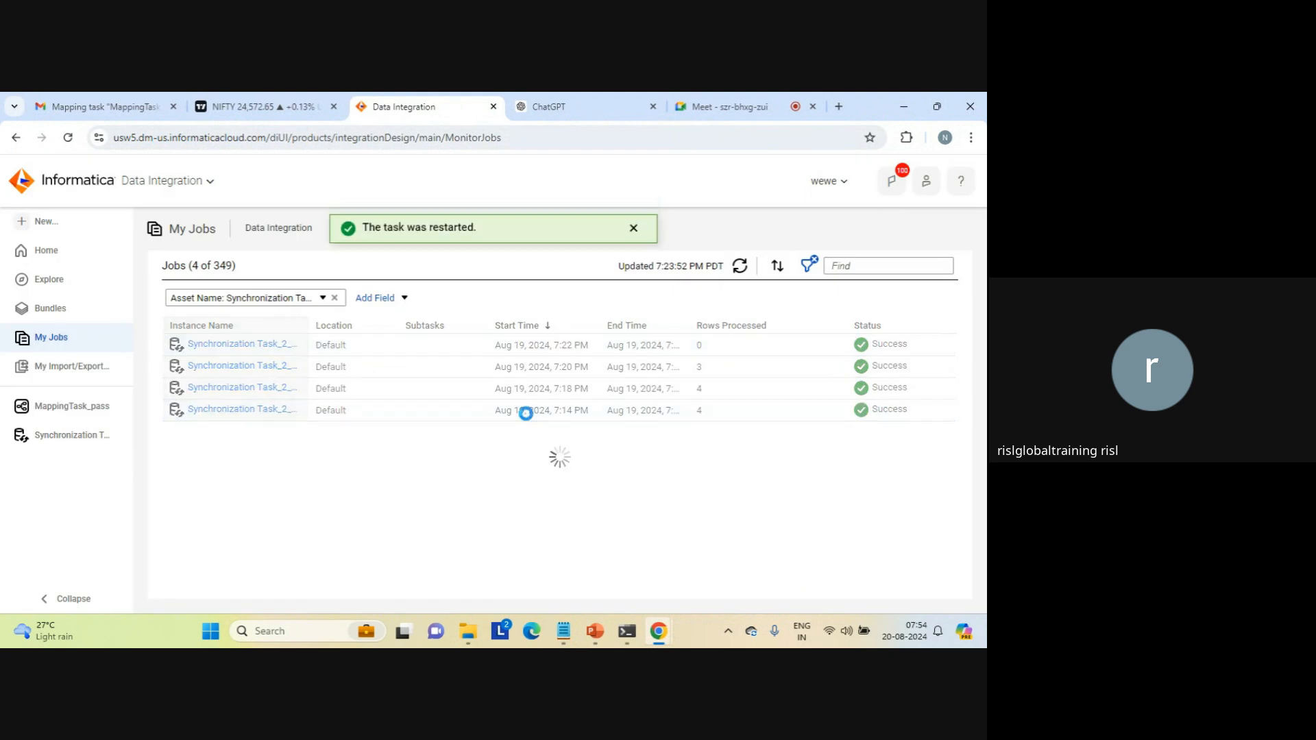
left_click(634, 235)
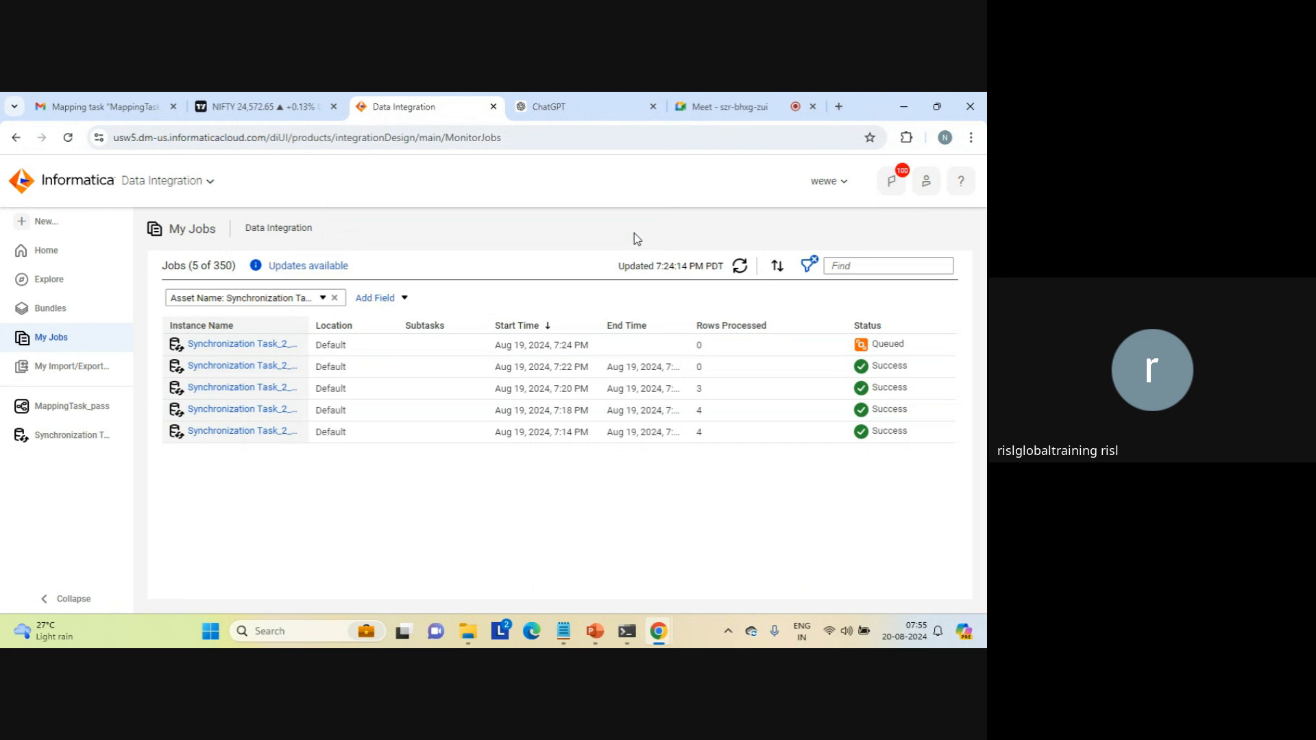
Step: Refresh My Jobs to check the rerun's processed rows, and inspect aggregation_result_count from the target folder in File Explorer before closing it
left_click(744, 270)
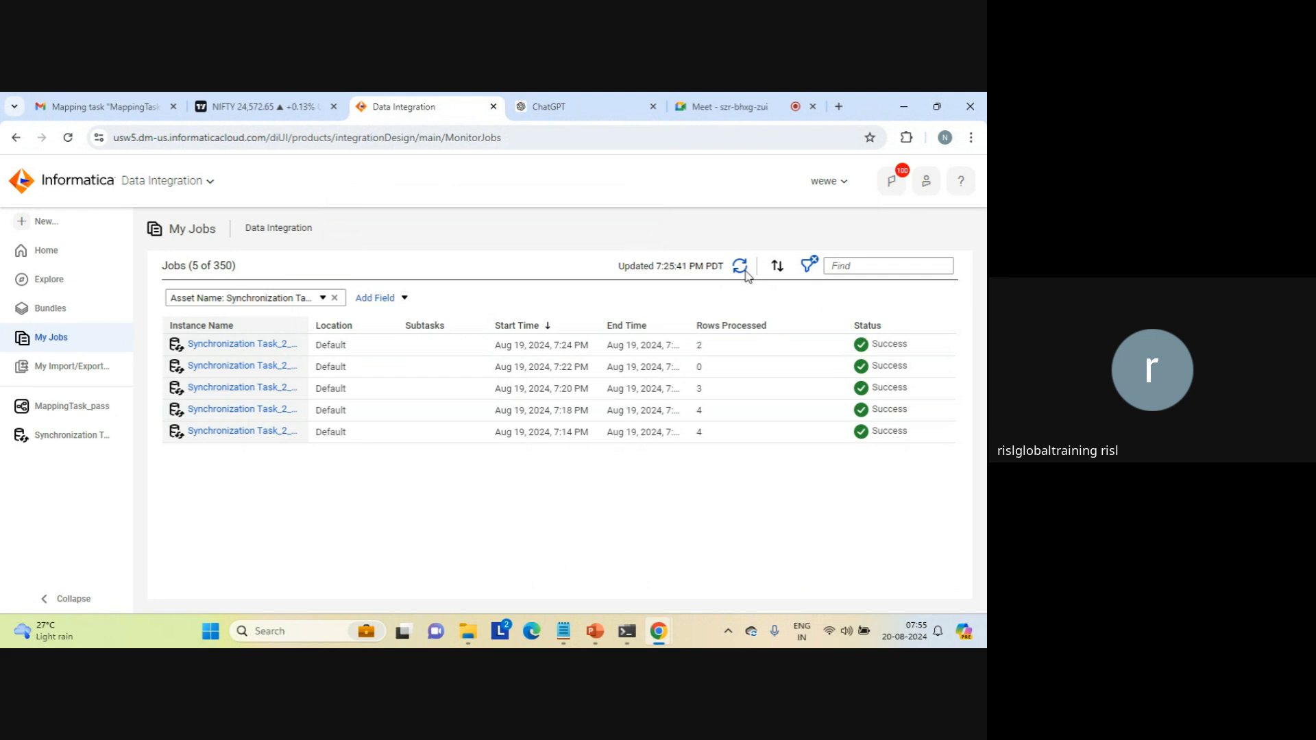
double_click(699, 346)
mouse_move(468, 630)
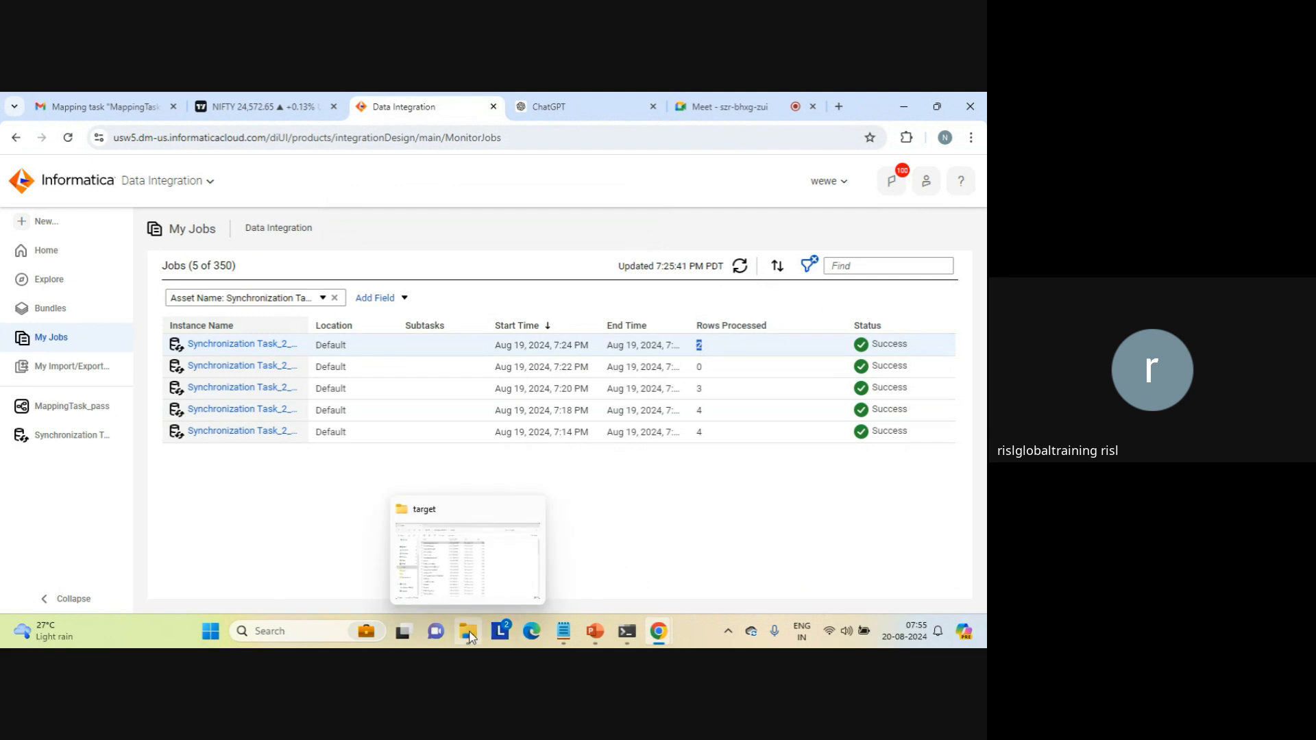
left_click(466, 595)
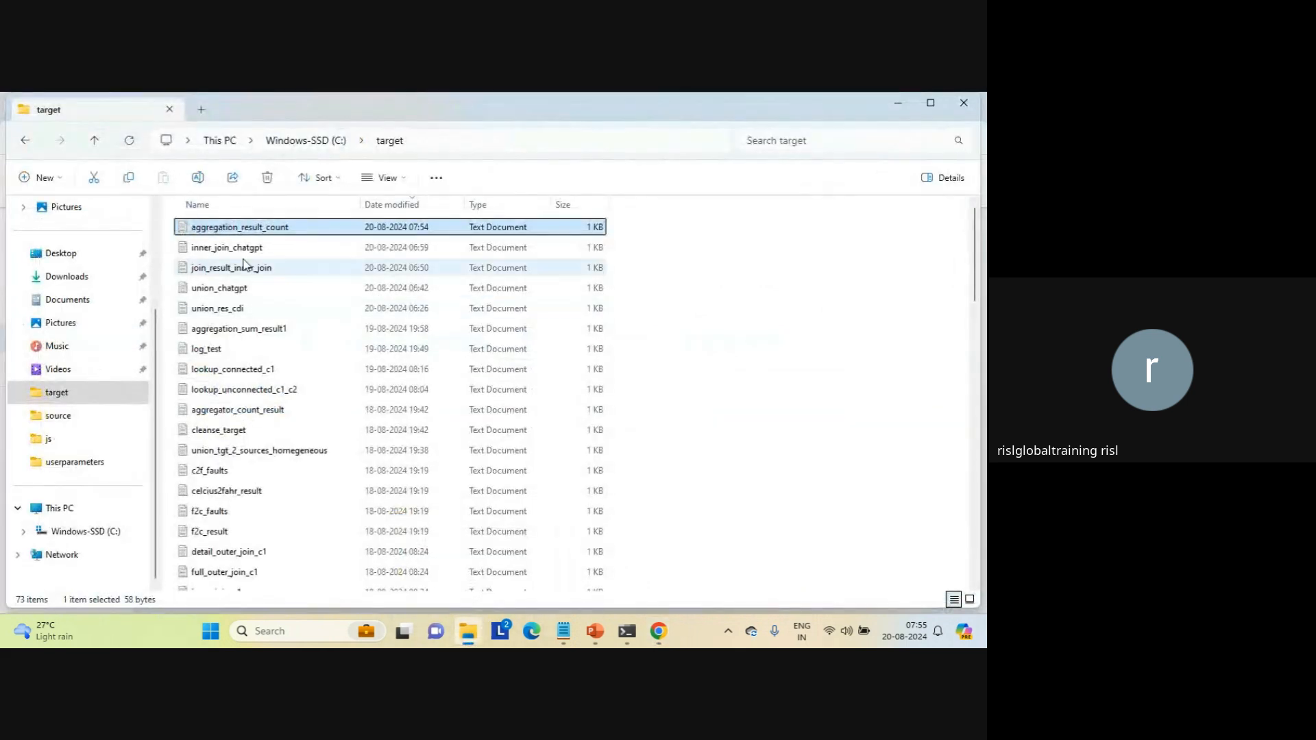
double_click(211, 232)
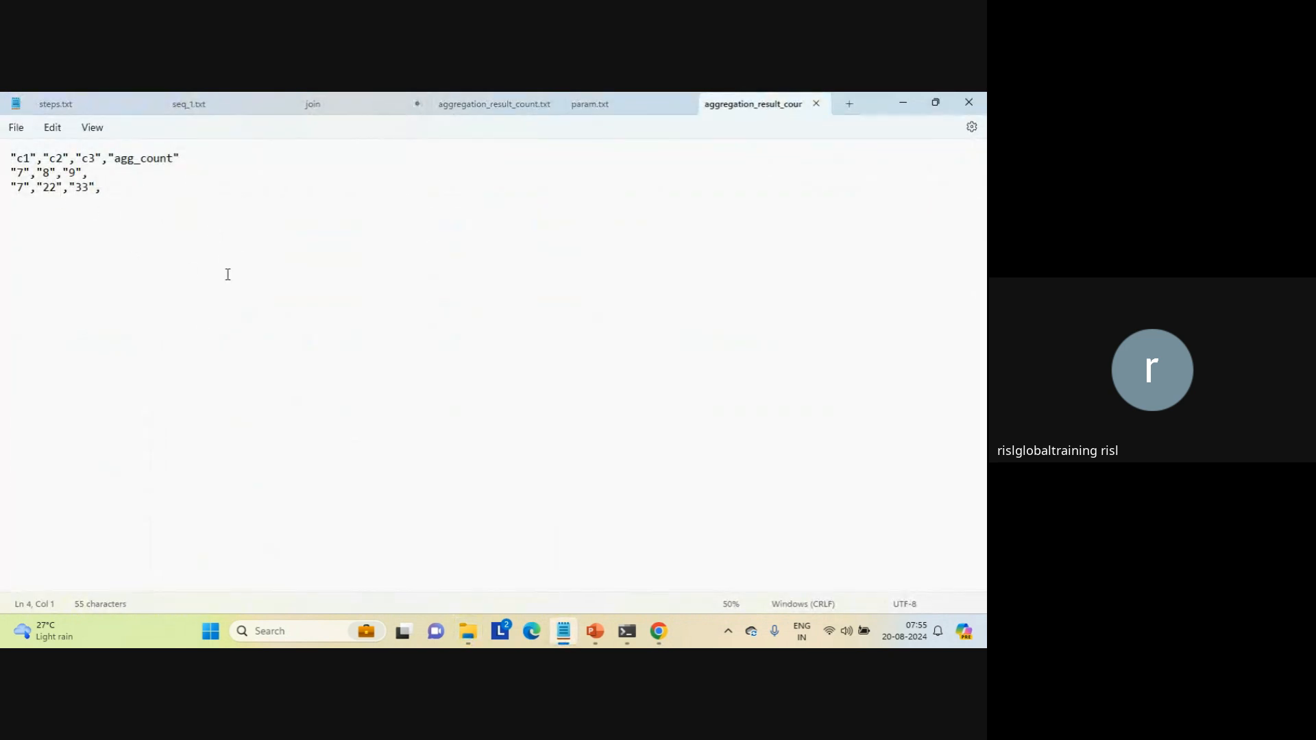
left_click(815, 104)
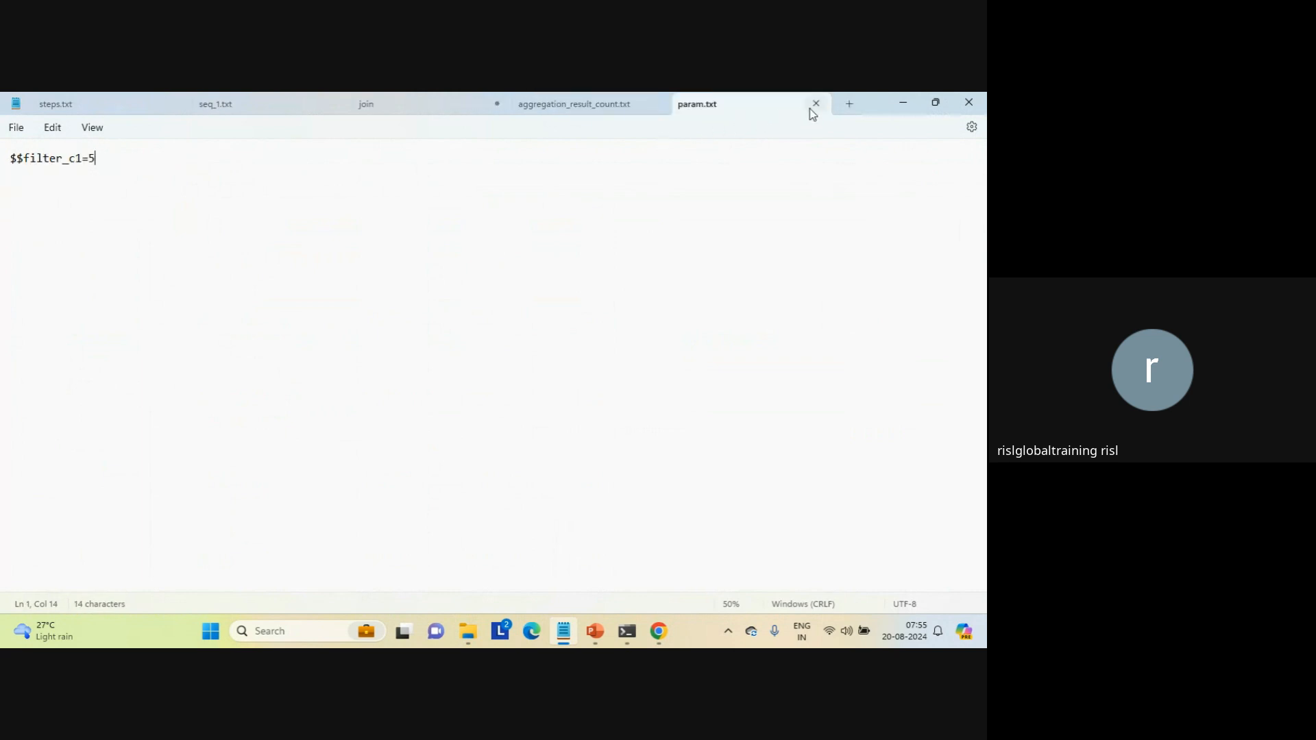
Step: View the userparameters folder containing param in File Explorer, and switch back to Data Integration in Chrome
left_click(544, 274)
left_click(473, 631)
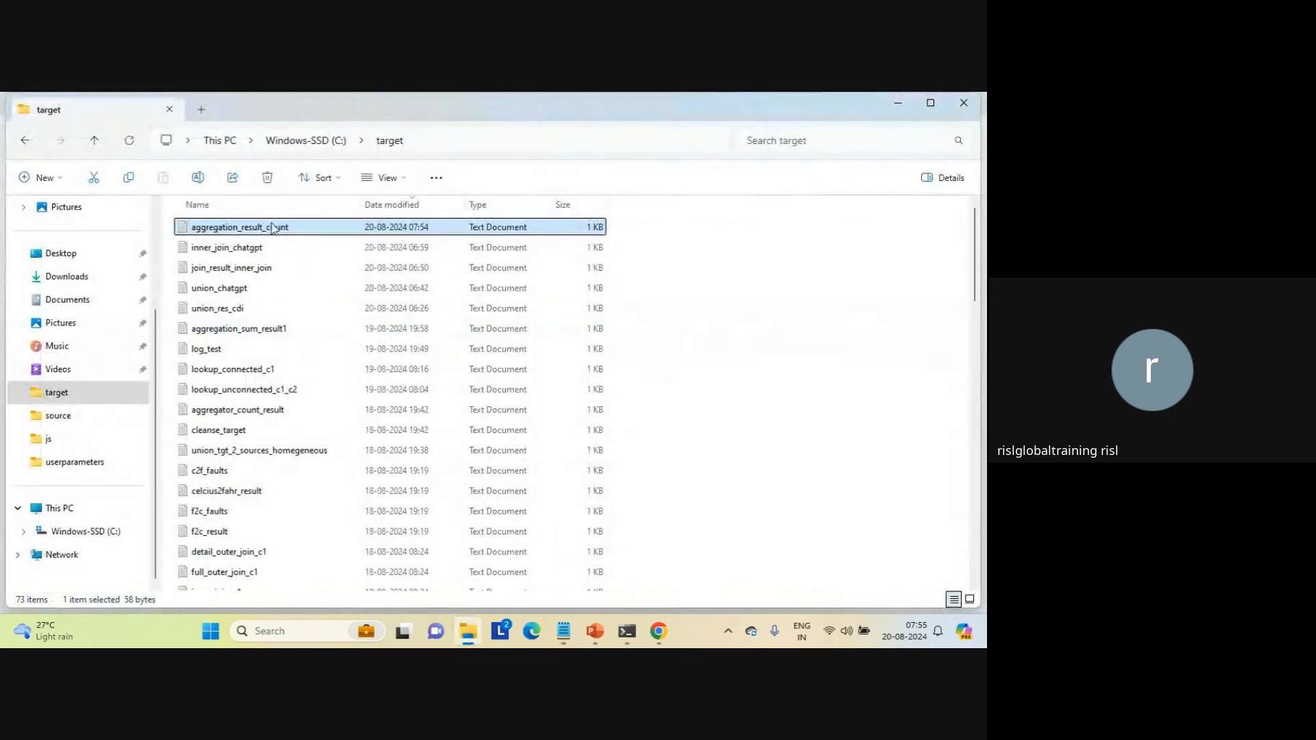
left_click(25, 140)
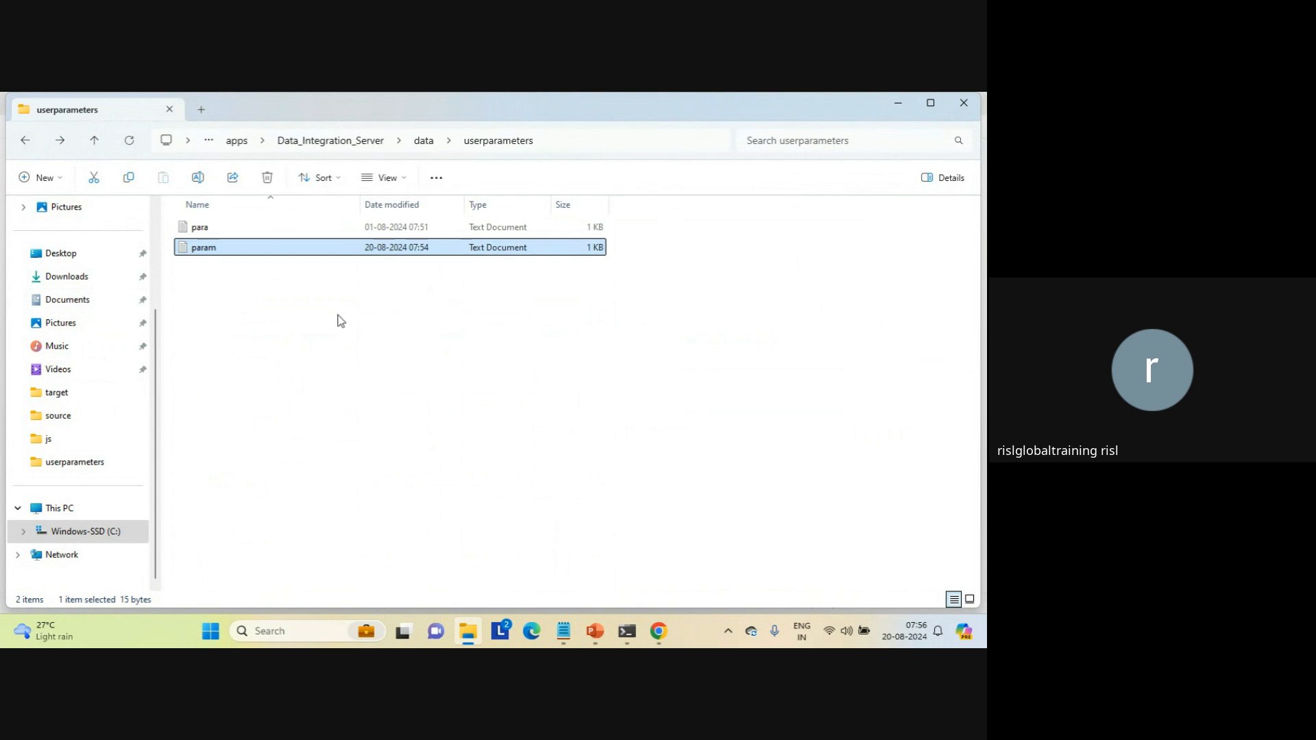
left_click(340, 320)
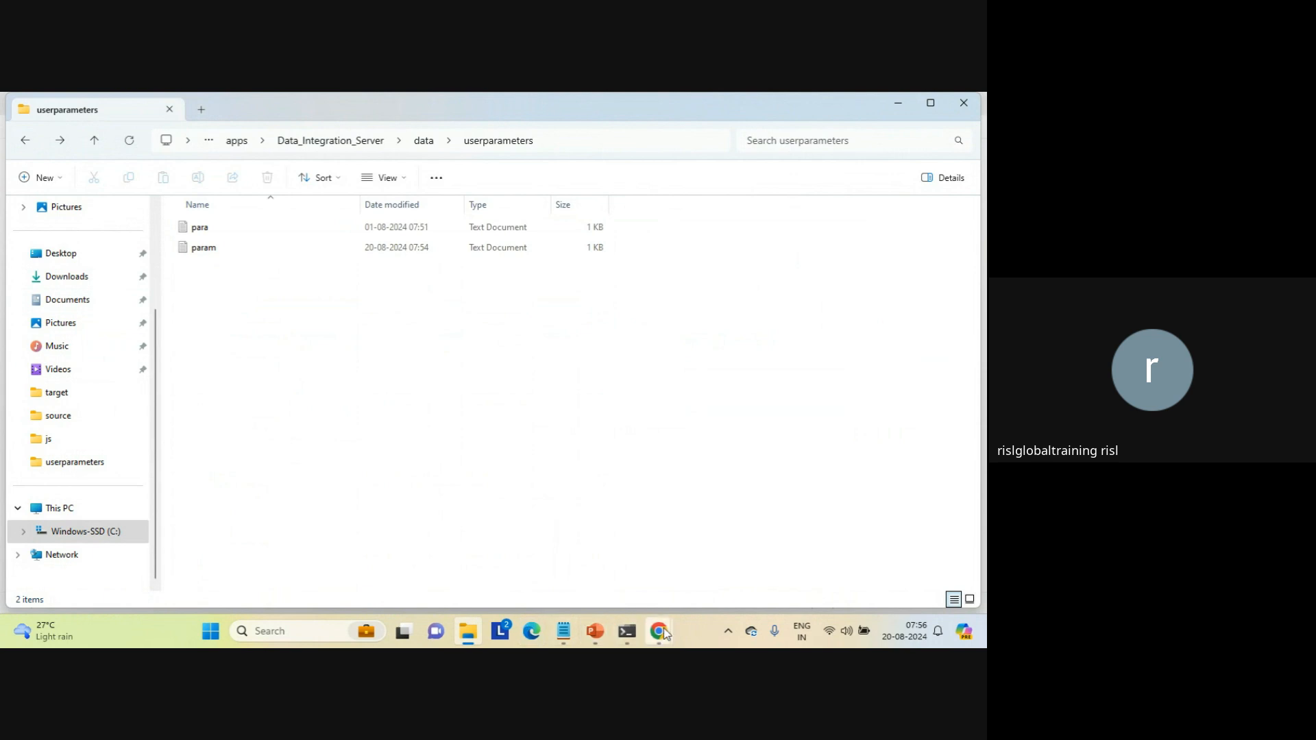
mouse_move(662, 632)
left_click(578, 552)
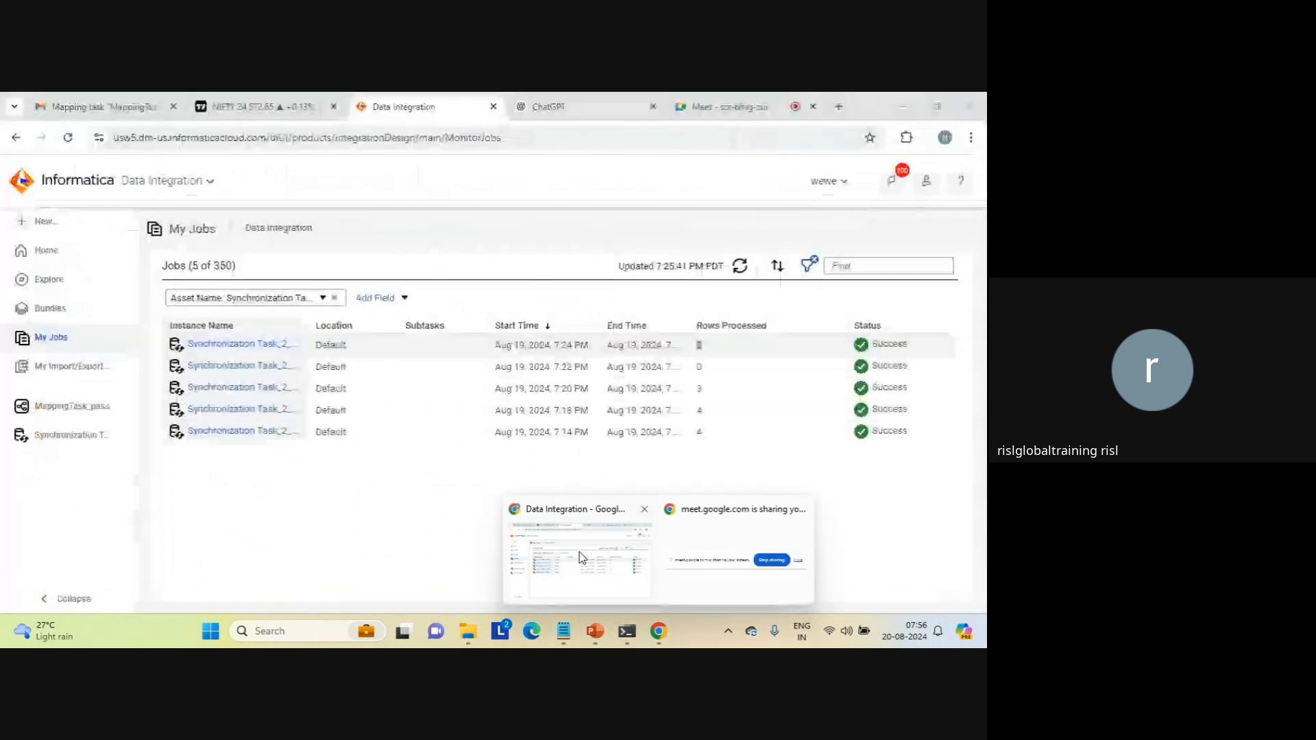
left_click(716, 106)
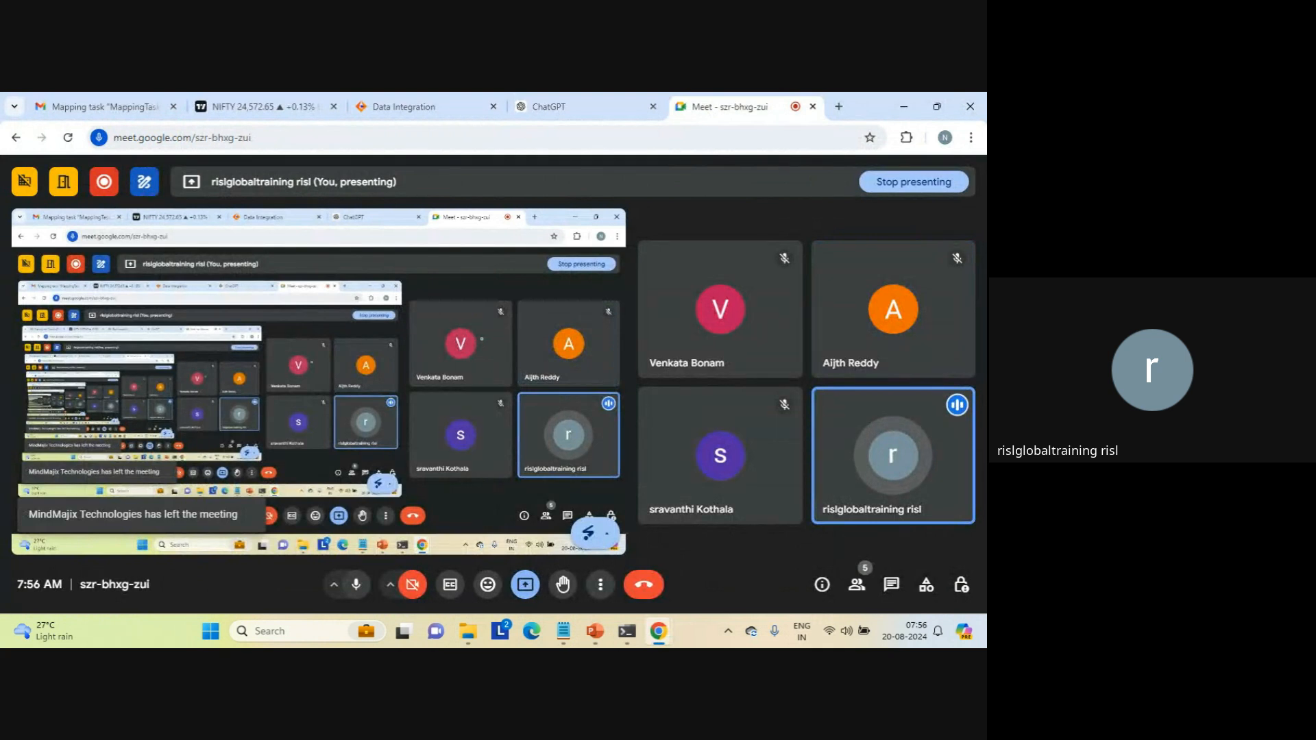
left_click(424, 103)
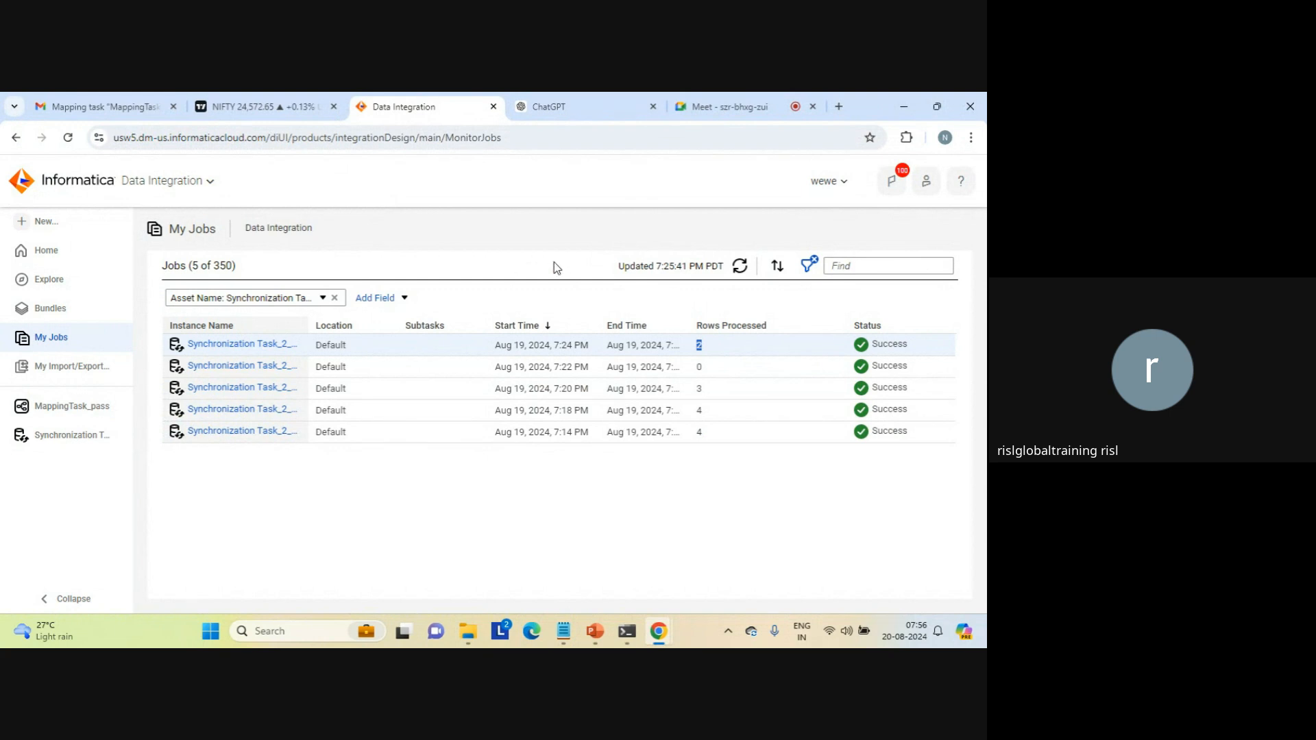
left_click(453, 267)
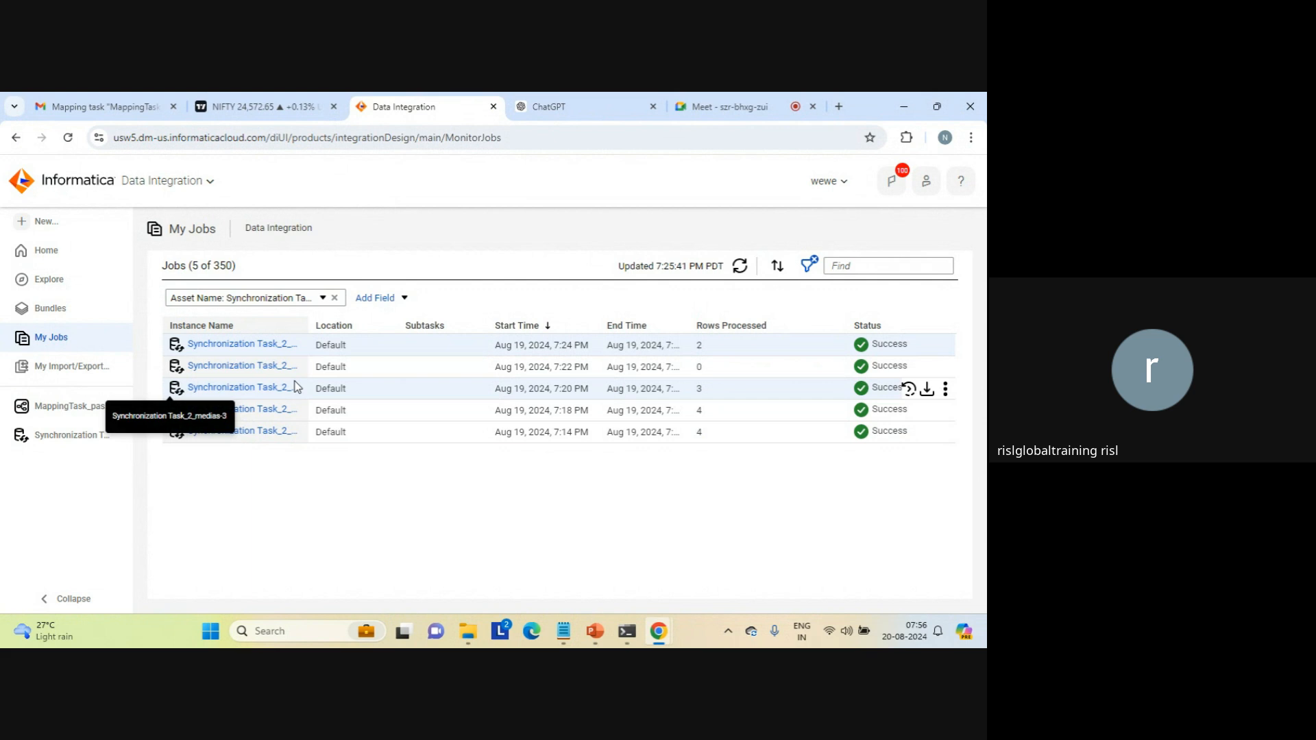
Step: Create a new asset of type Mapping
left_click(42, 221)
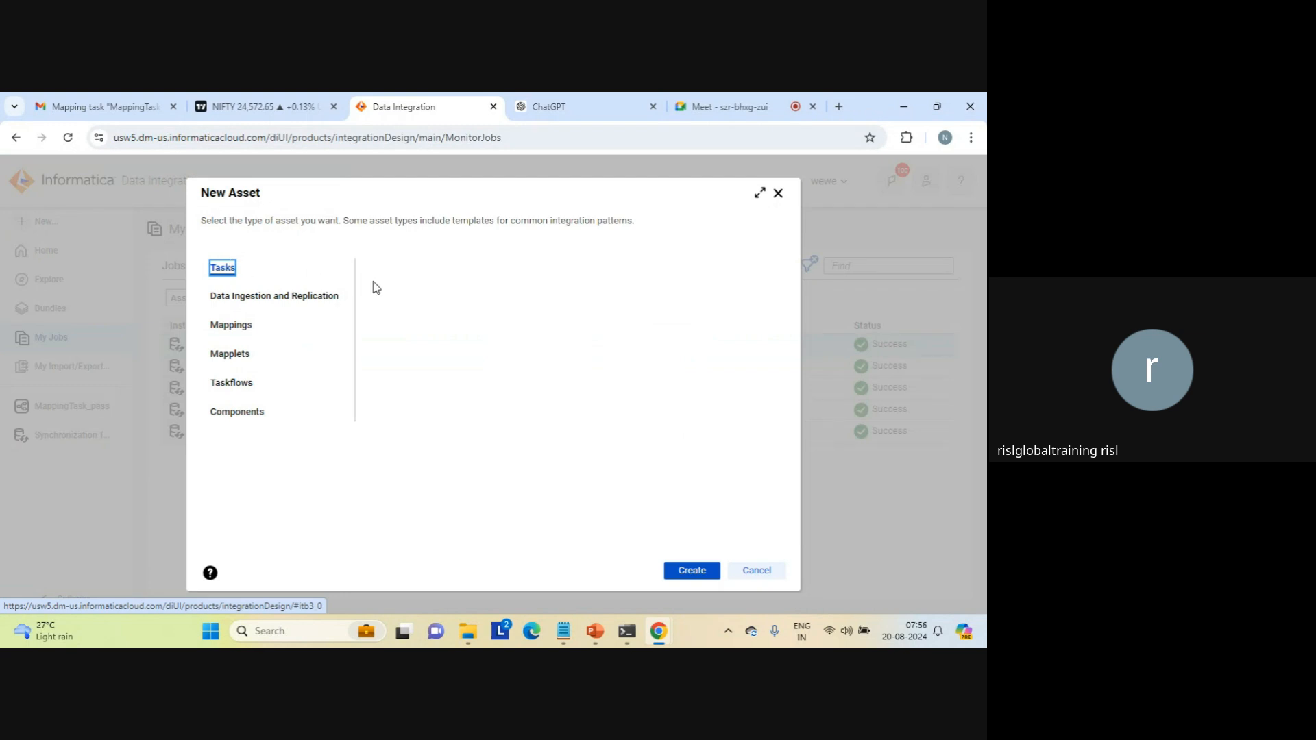
left_click(442, 309)
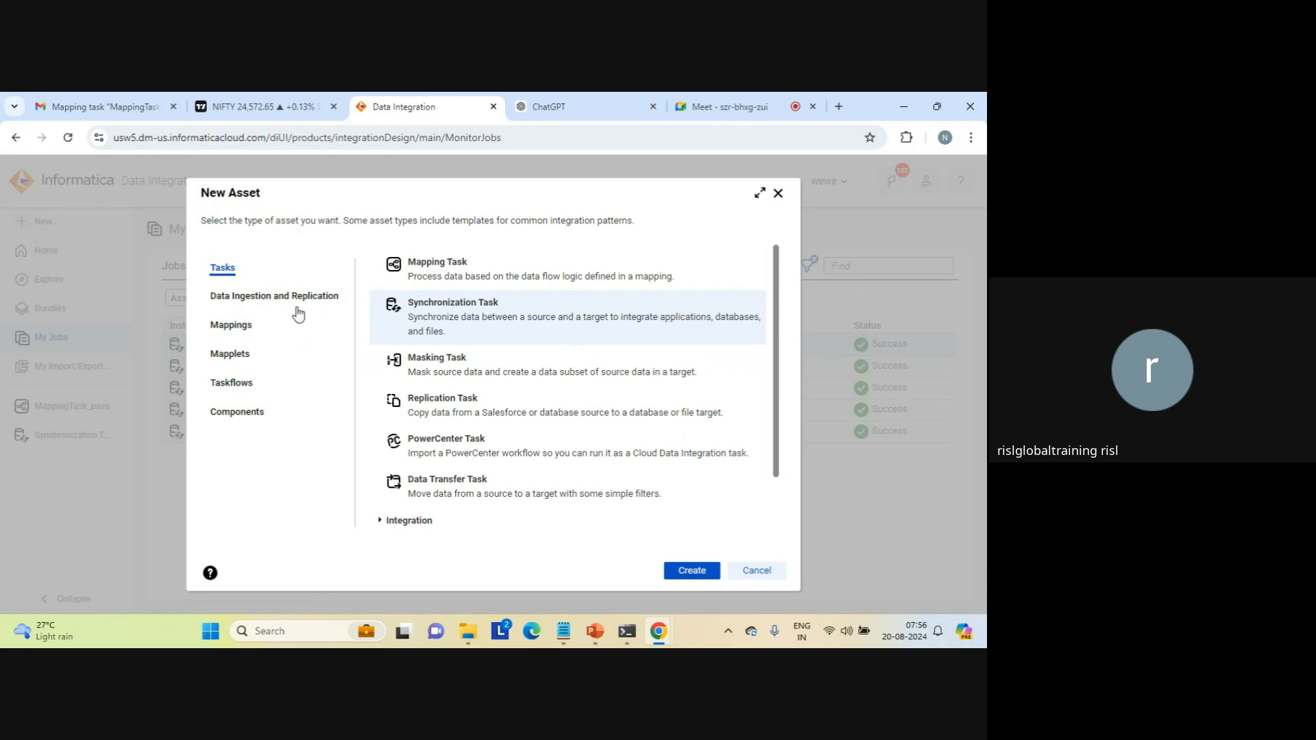
left_click(237, 325)
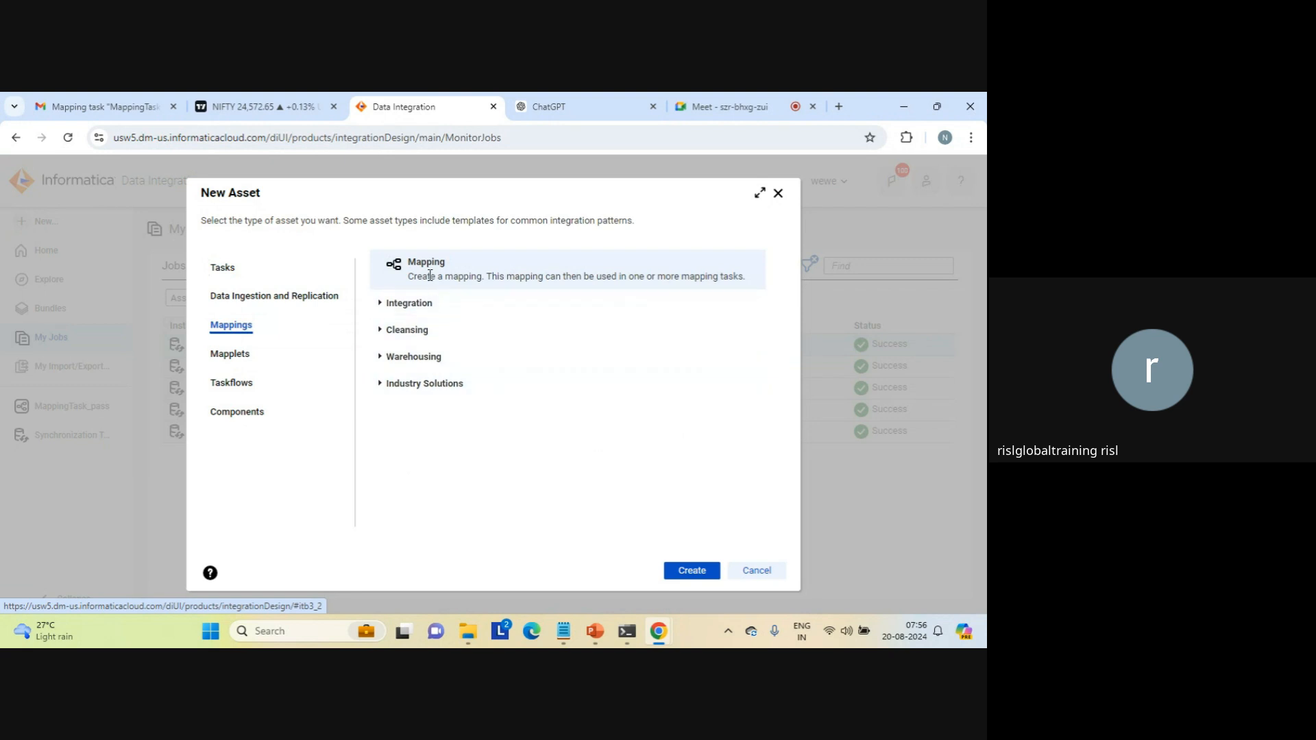
left_click(690, 574)
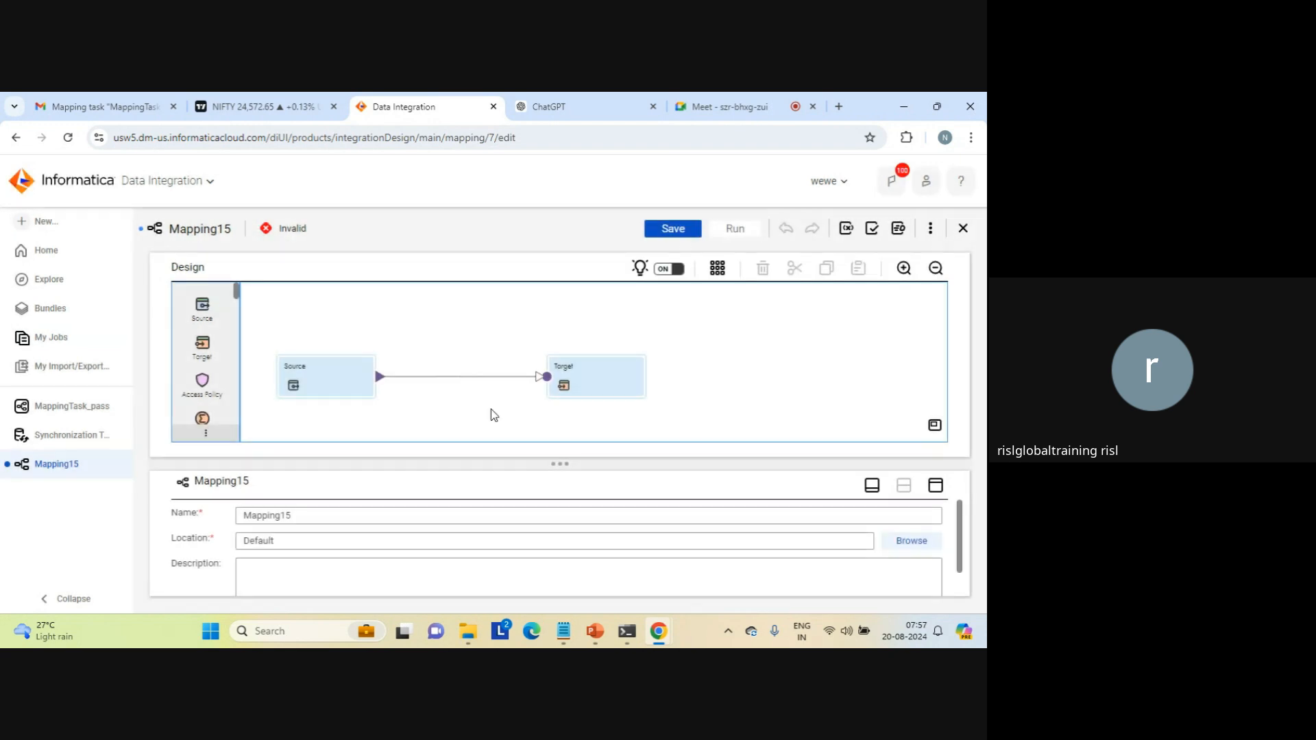
Step: Move the mapping's Source transformation slightly upward and open its Source properties in the maximized view to look through the available connections
left_click(355, 382)
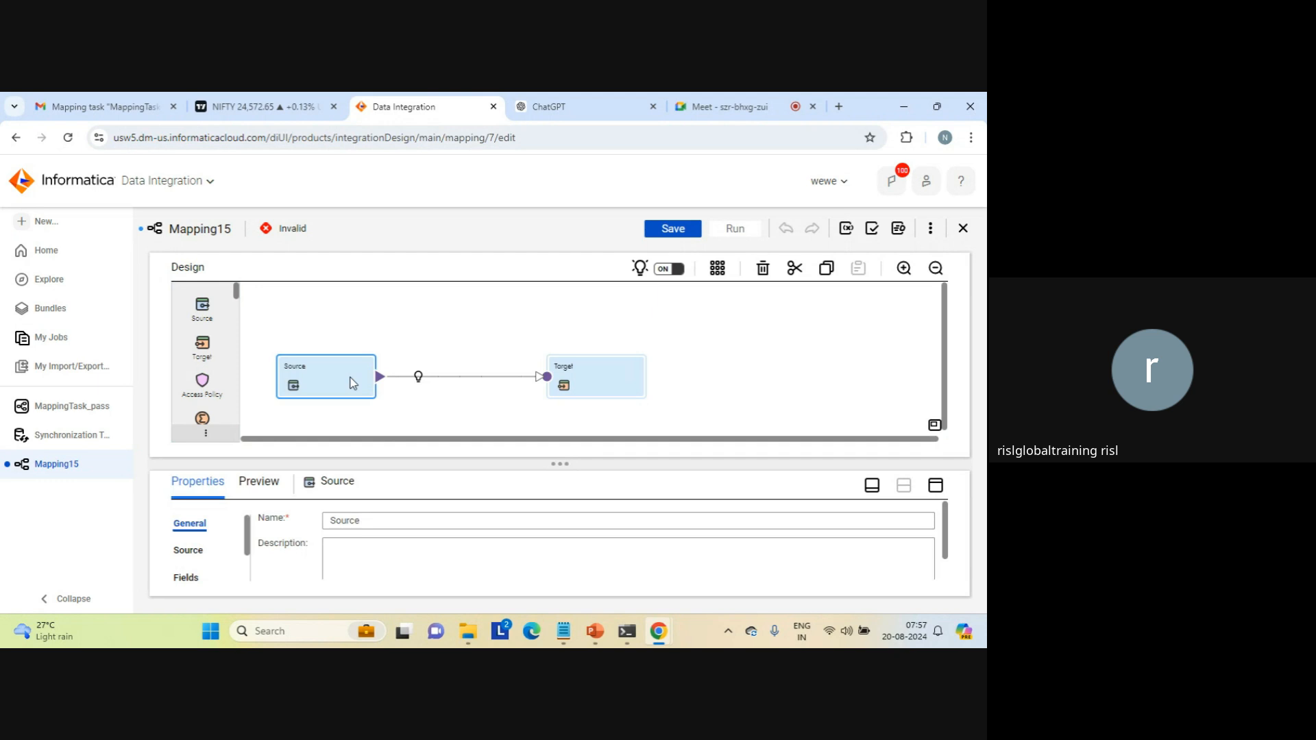
left_click_drag(350, 372, 366, 335)
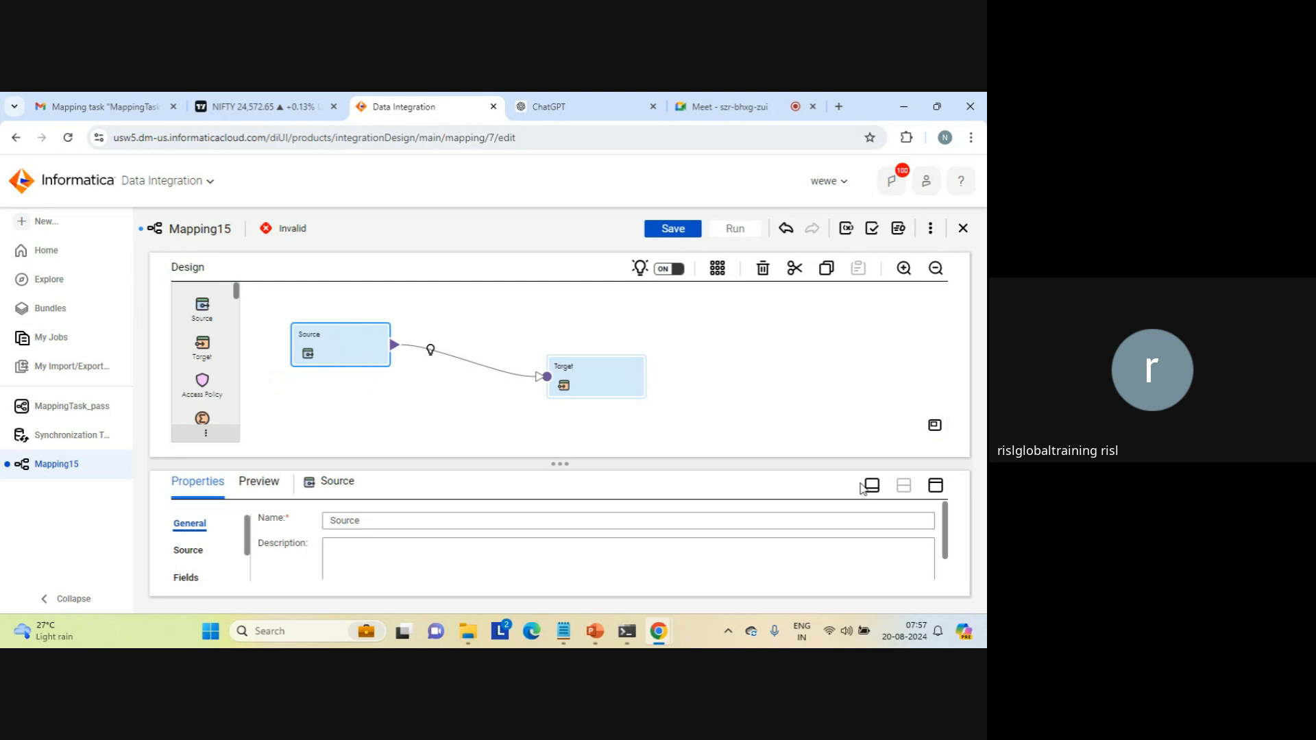
left_click(936, 486)
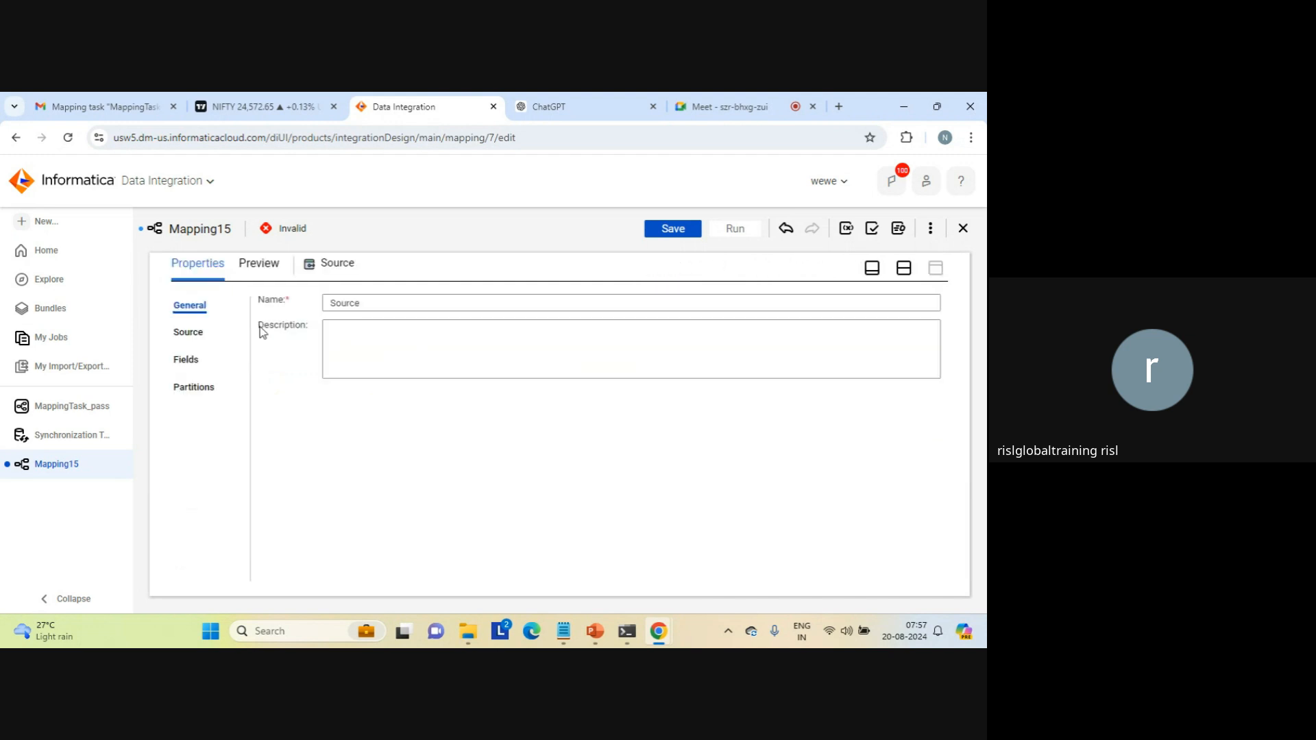
left_click(191, 332)
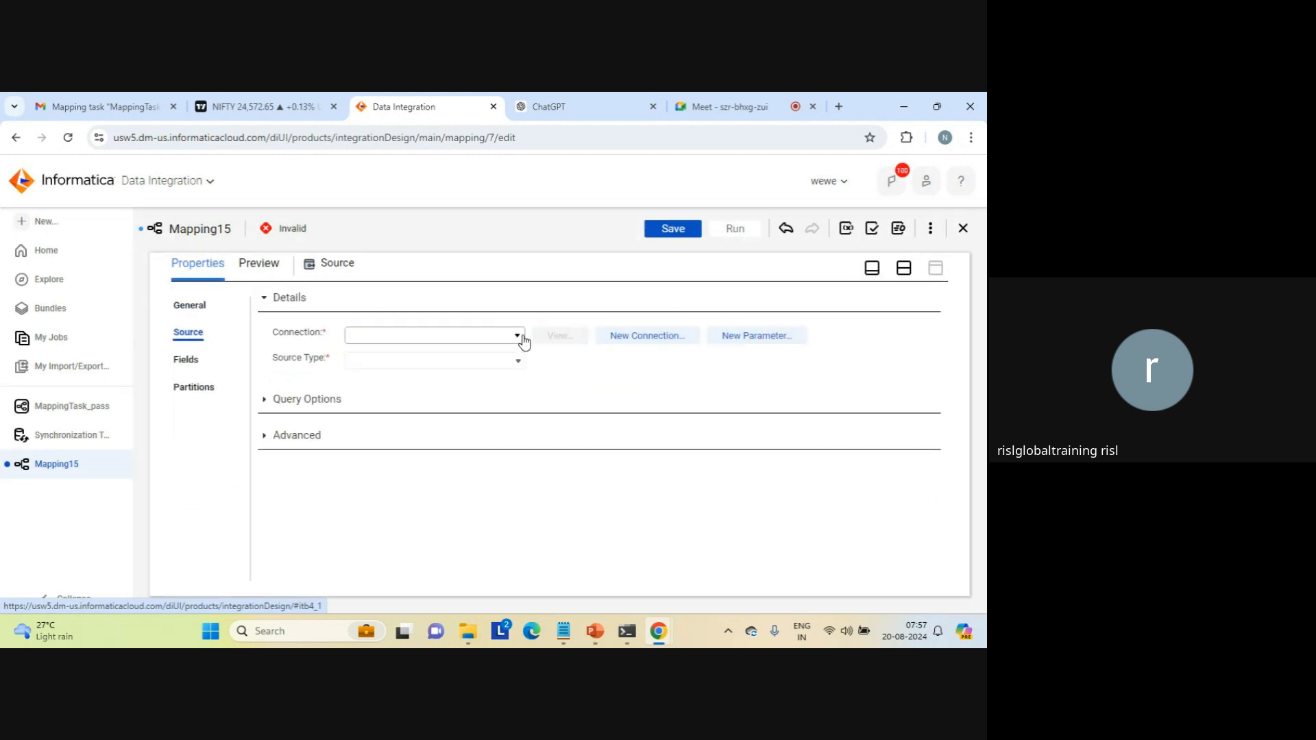
left_click(517, 335)
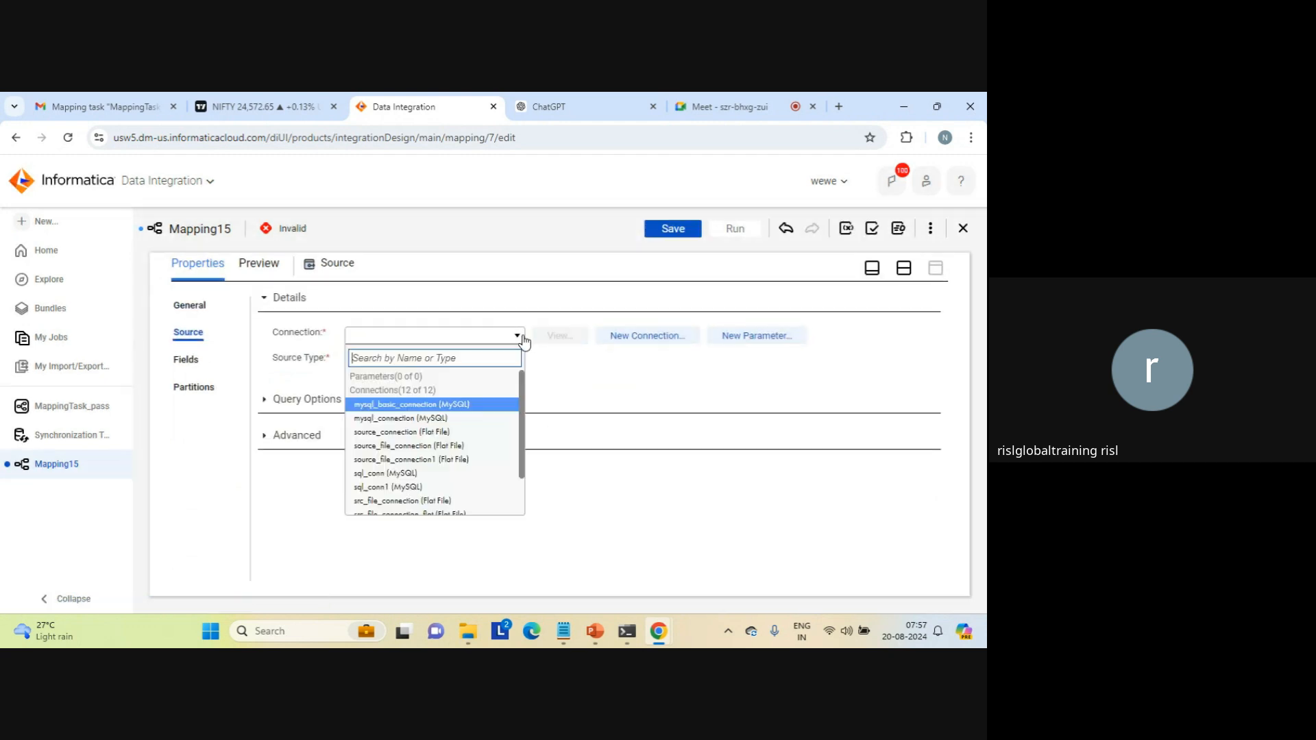
left_click(527, 381)
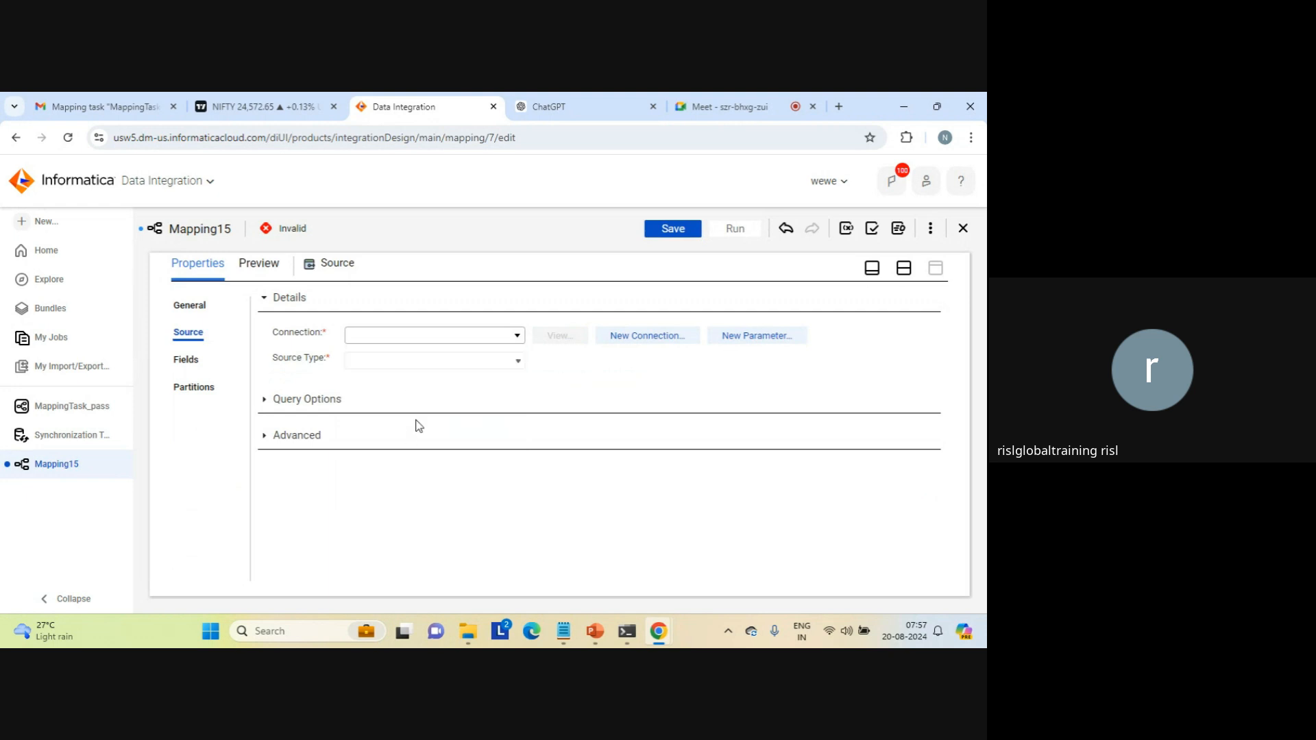
Step: Create an input parameter named connection_name for the Source's connection, using the same text as its display label
left_click(751, 336)
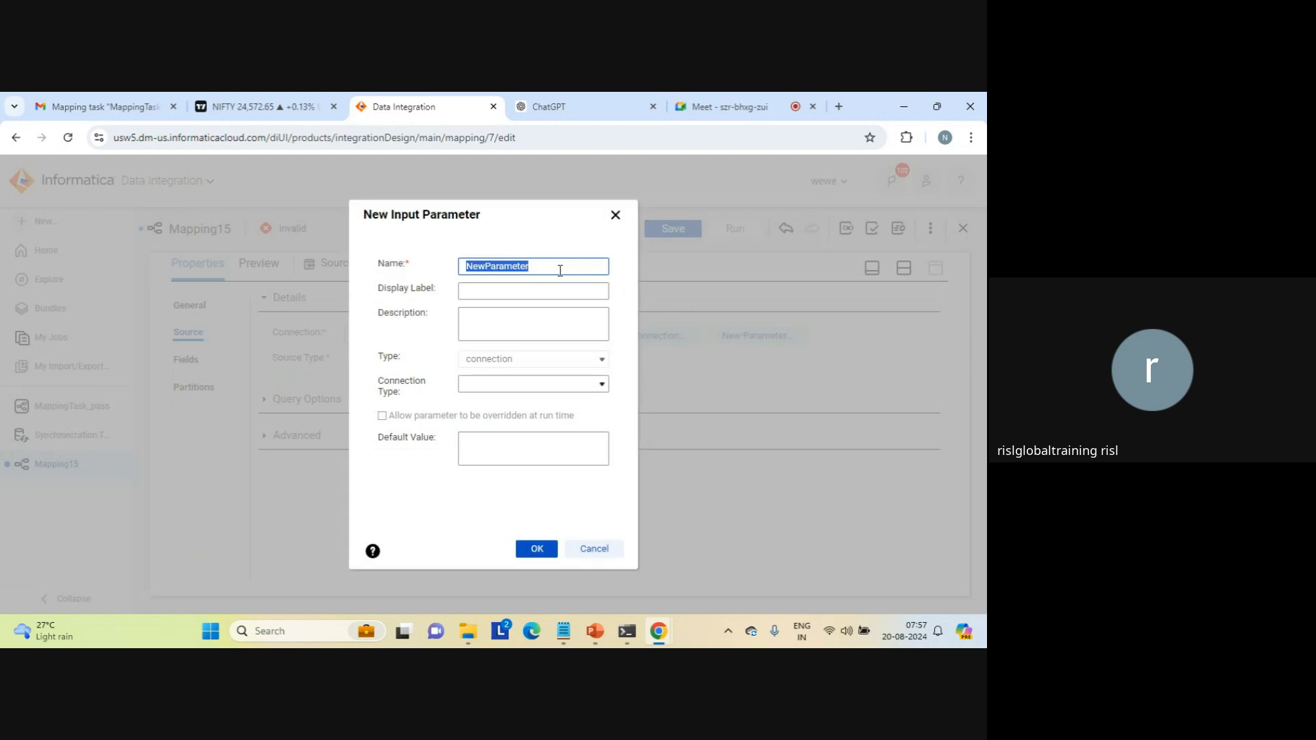
type("connection_name")
double_click(482, 267)
key("ctrl+c")
key("Tab")
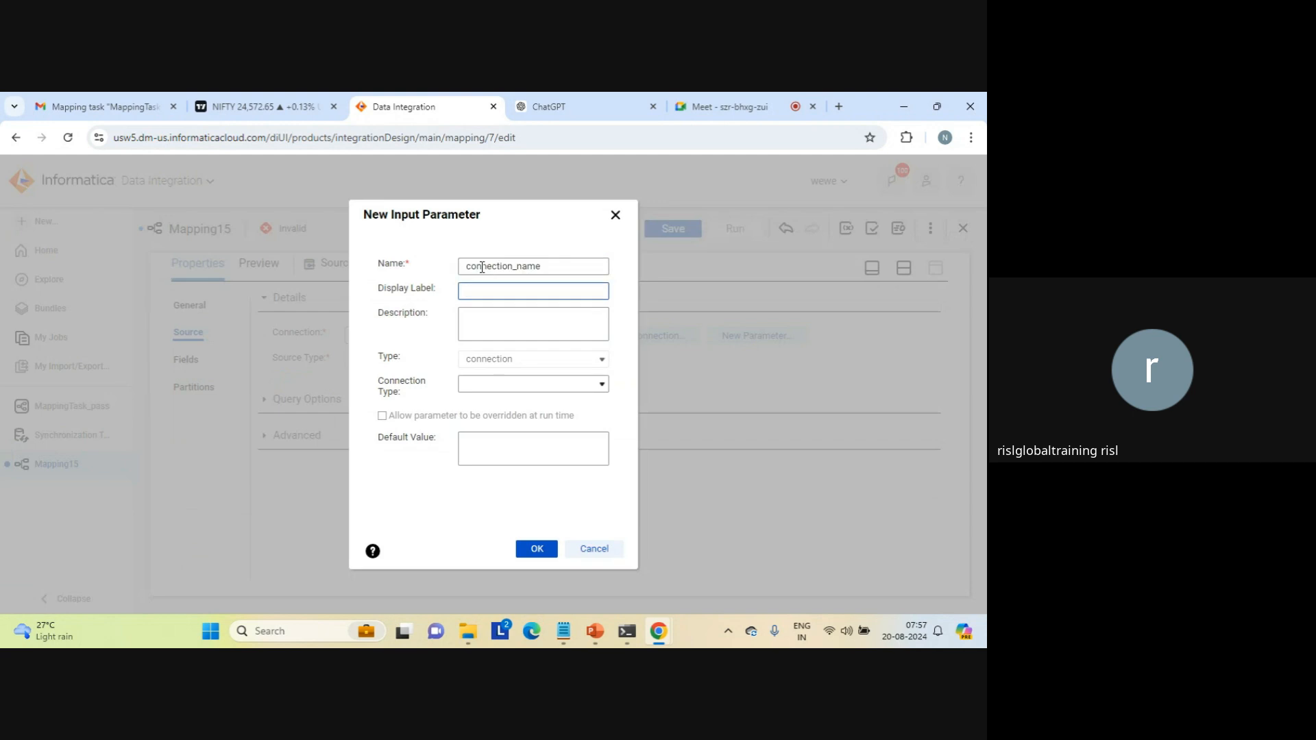
key("ctrl+v")
left_click(536, 548)
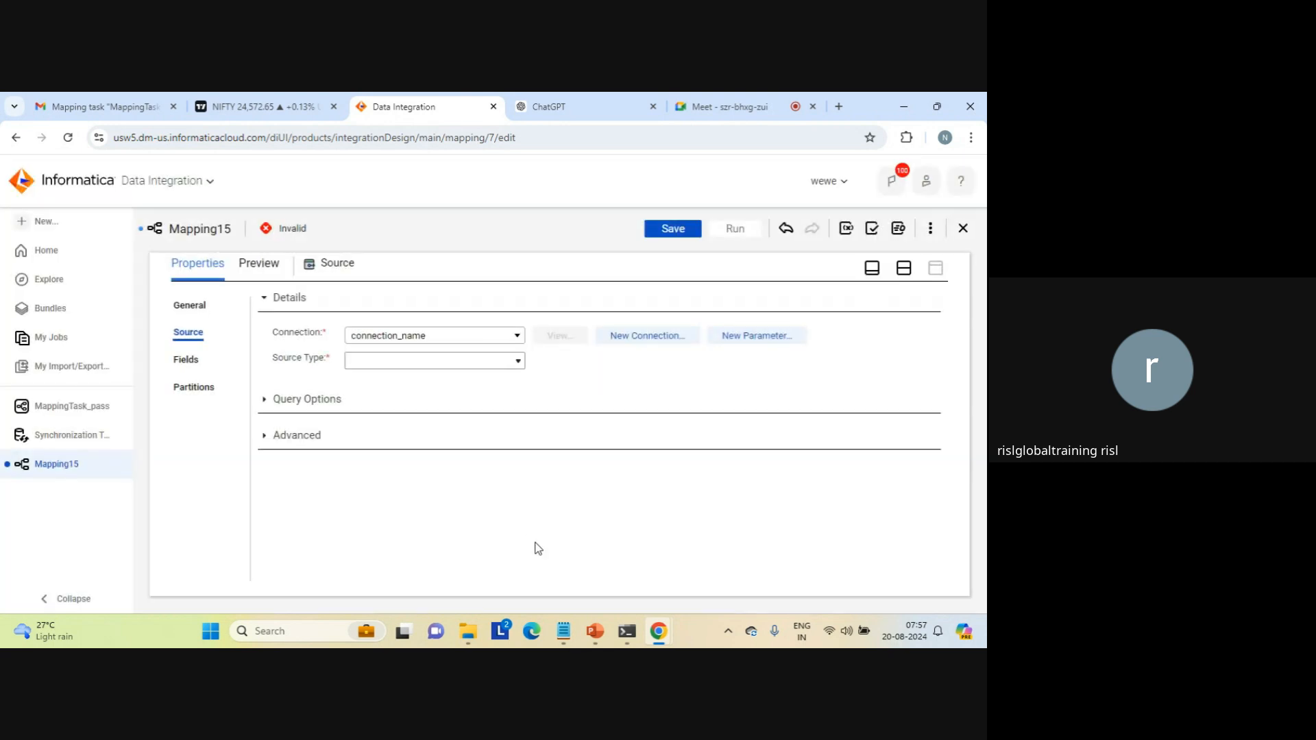
Step: Set the source type to Parameter and create a data object parameter named parameter_object, reusing the name as display label and description
left_click(519, 364)
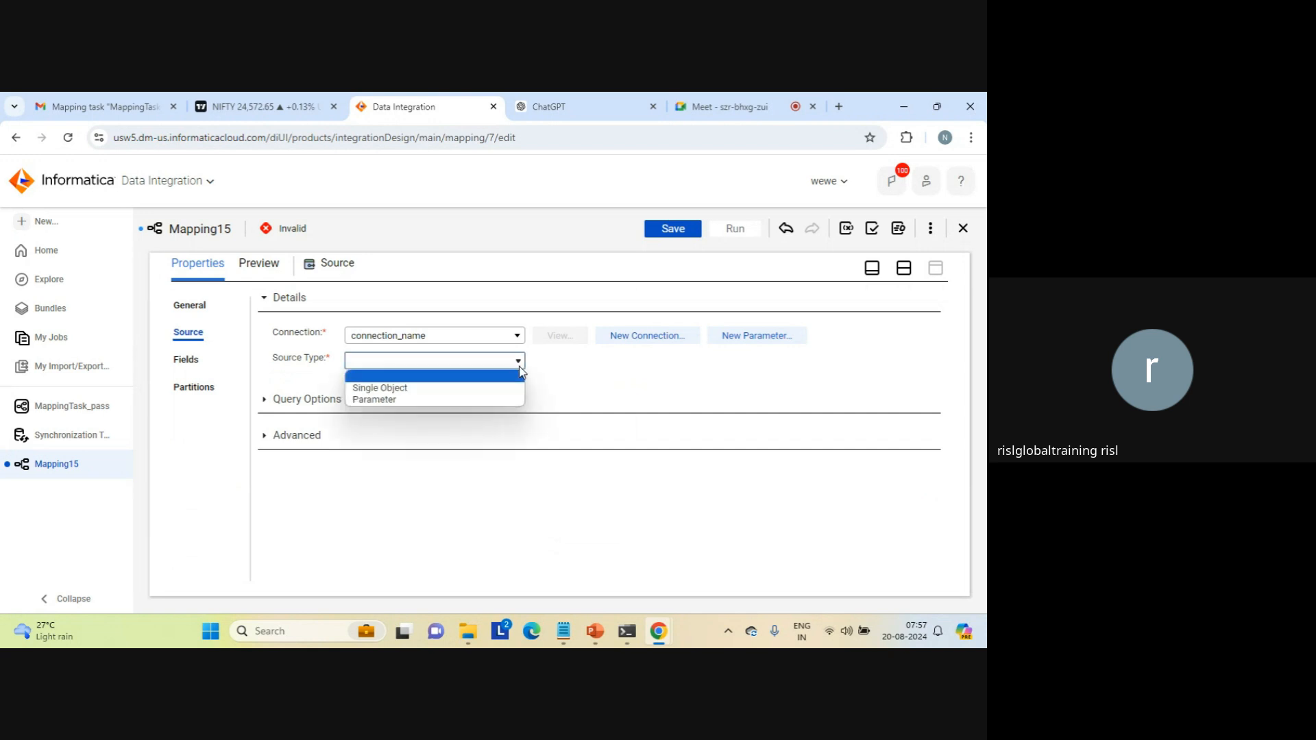
left_click(404, 400)
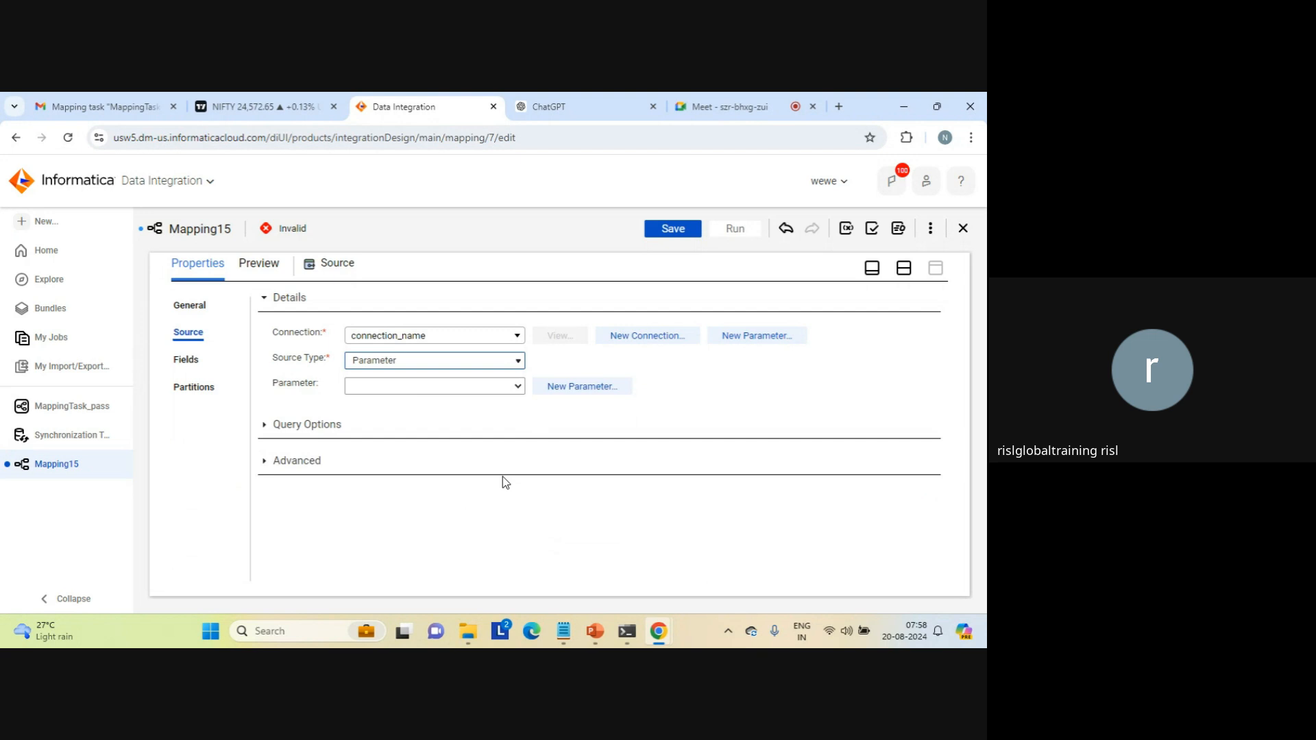
left_click(575, 389)
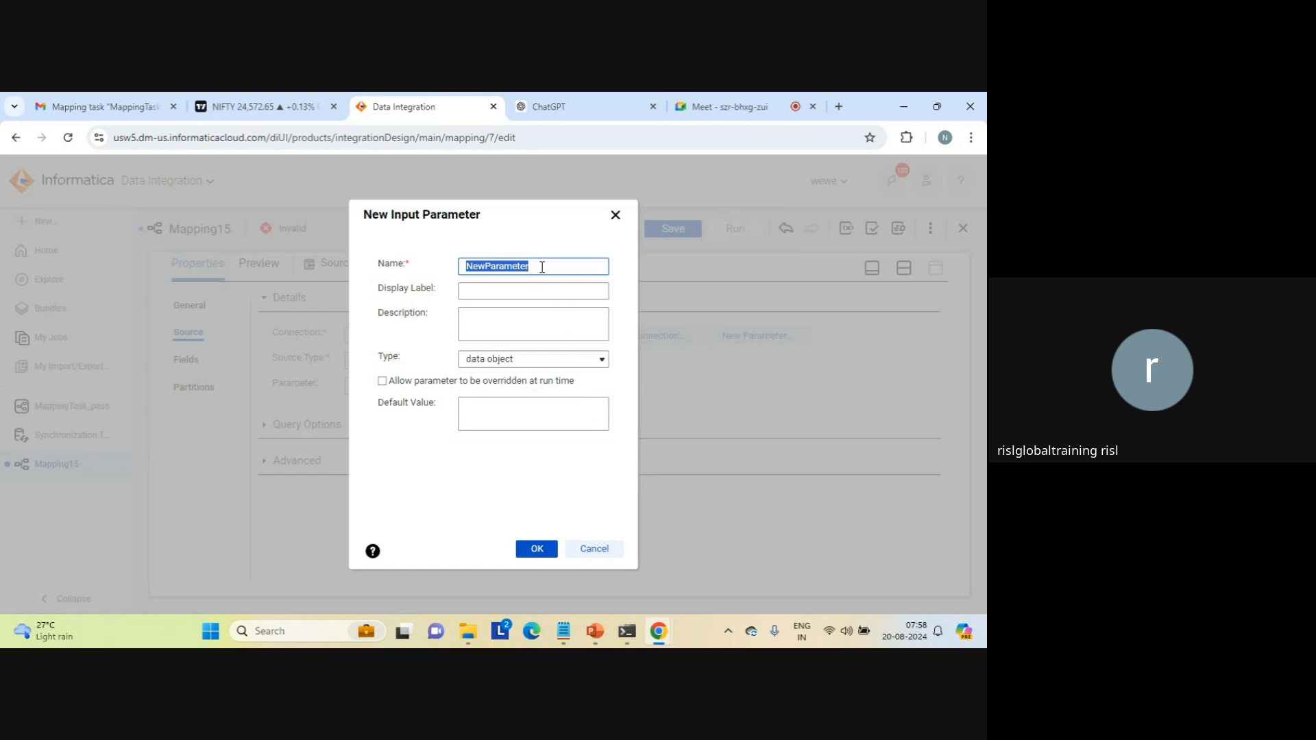
type("parameter_object")
double_click(512, 267)
key("ctrl+c")
key("Tab")
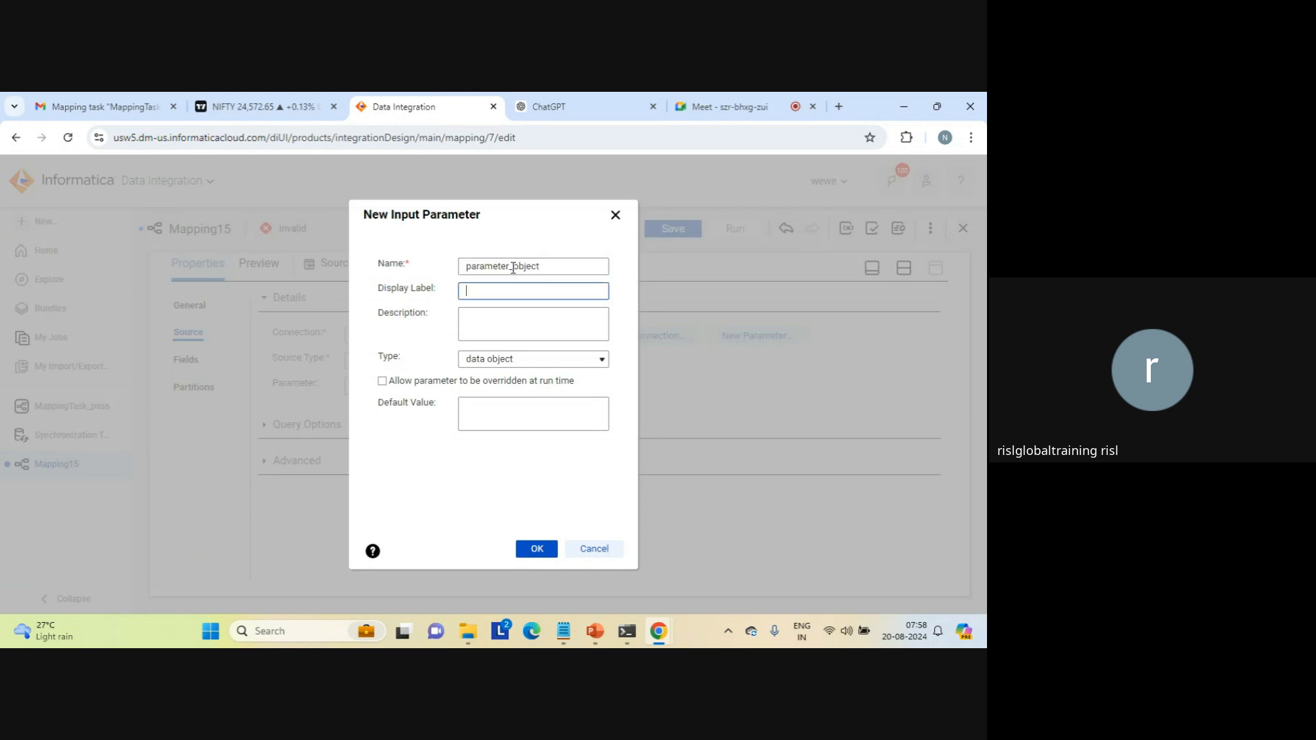
key("ctrl+v")
left_click(479, 316)
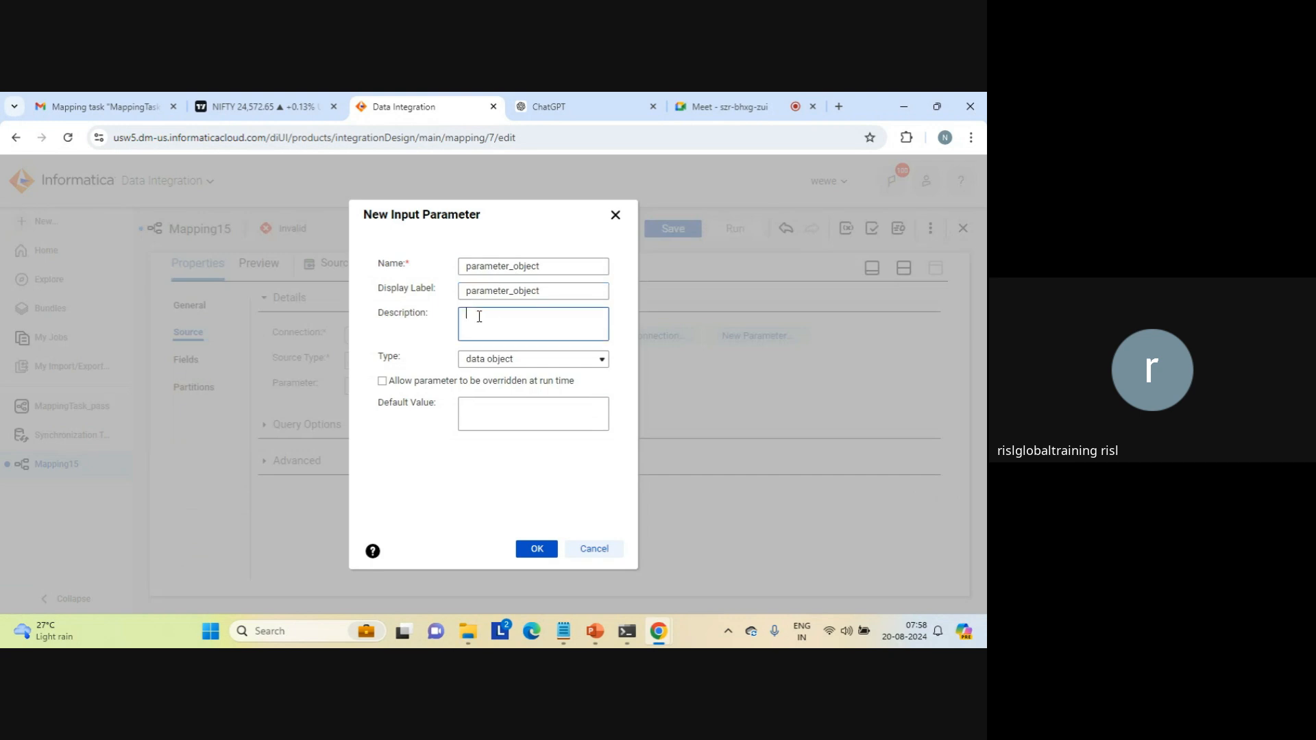
key("ctrl+v")
left_click(541, 550)
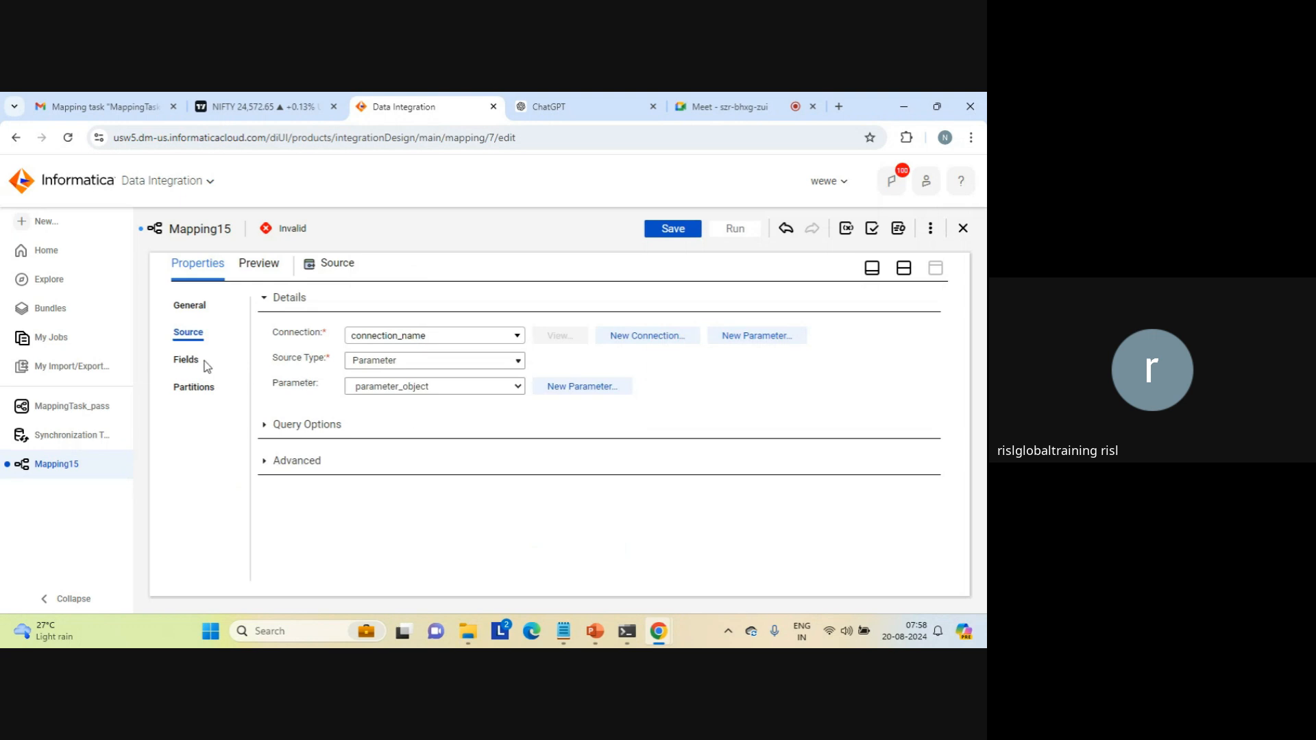
Step: Check the Source's field list and its parameter settings, and return to the split design and properties view
left_click(186, 362)
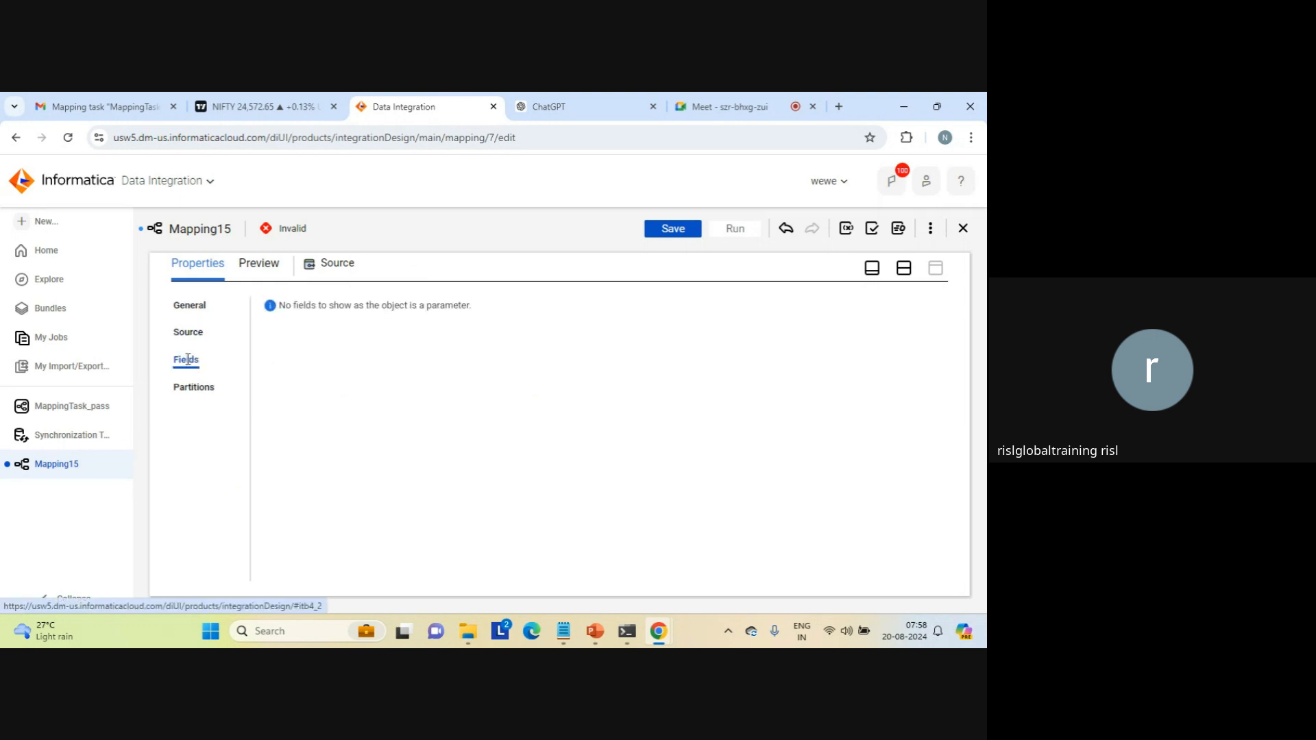
left_click(192, 336)
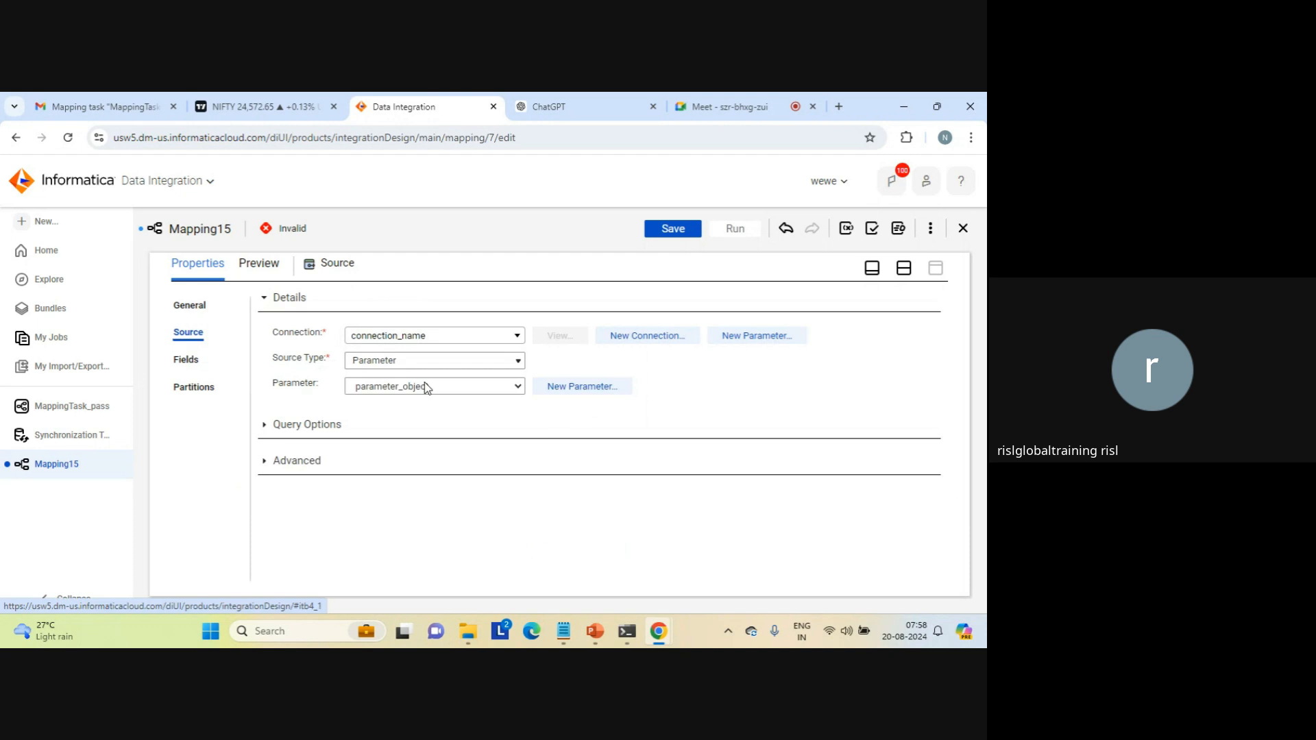
left_click(903, 271)
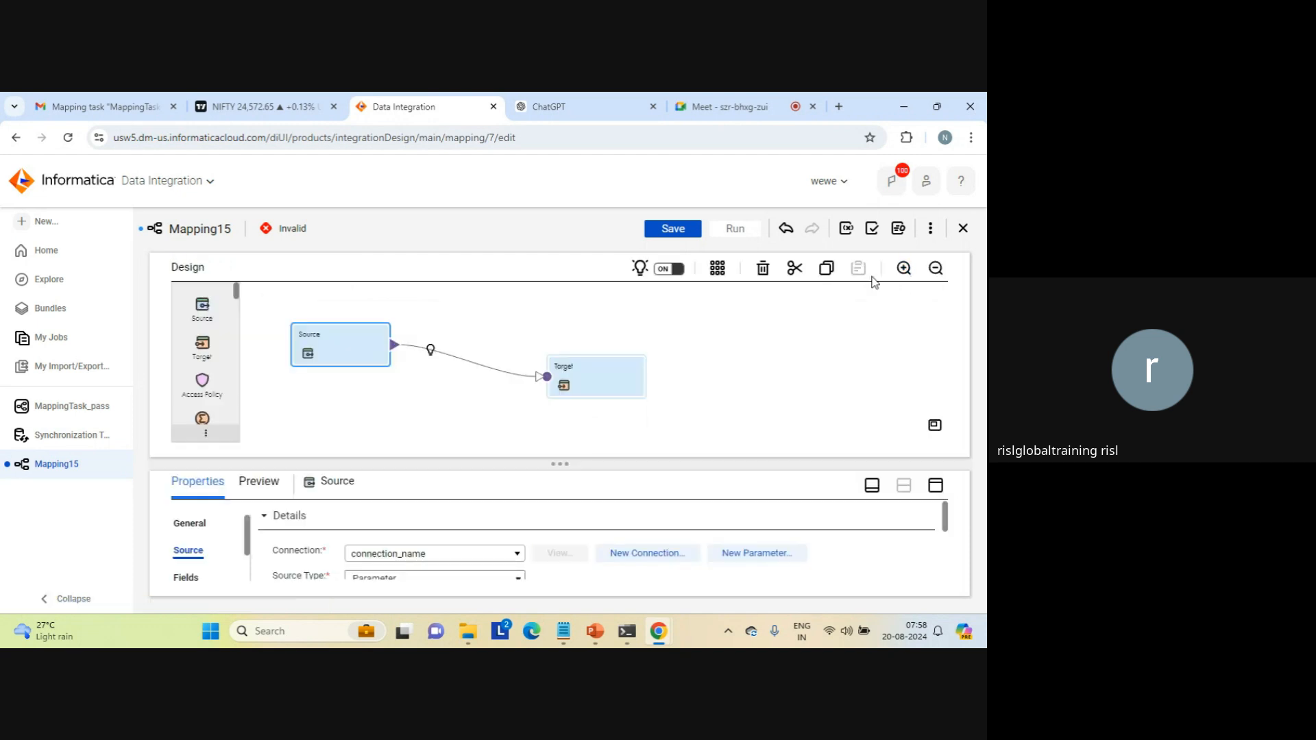
Step: Open the Target's target settings in the maximized view and start a new connection input parameter named target_connection
left_click(595, 372)
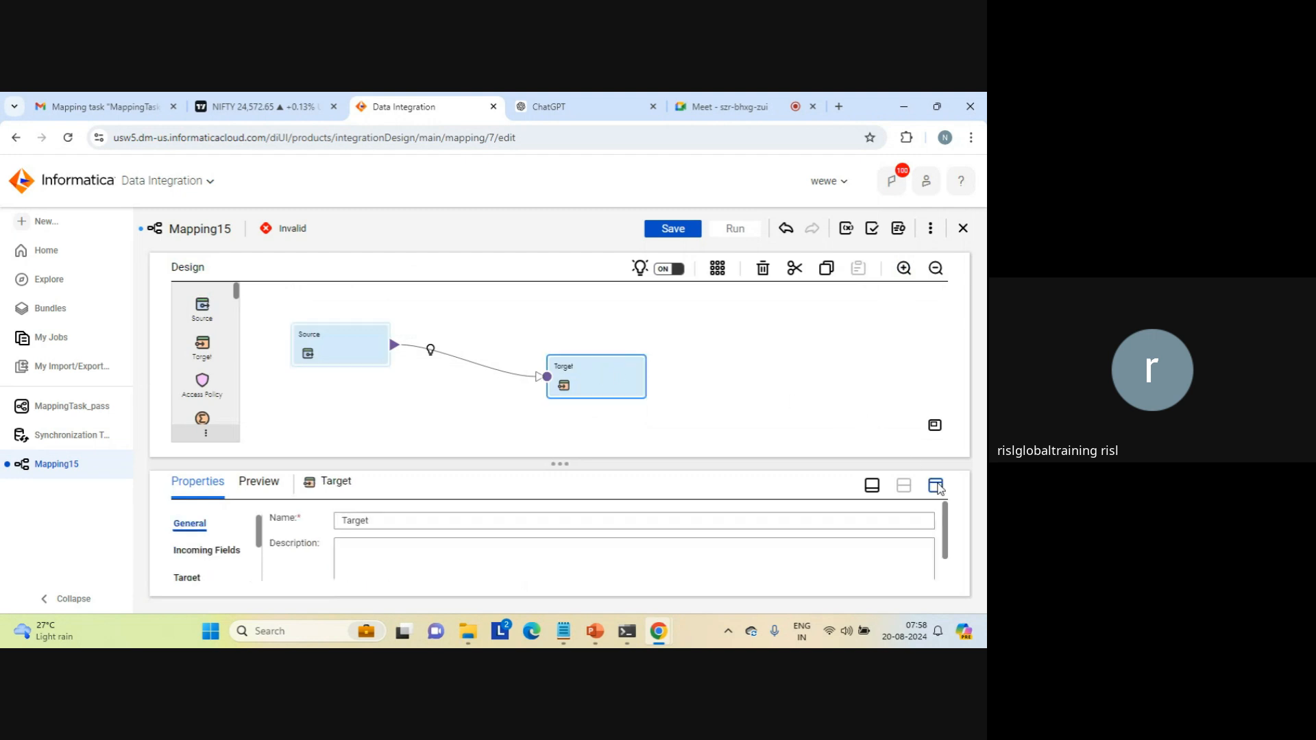
left_click(936, 483)
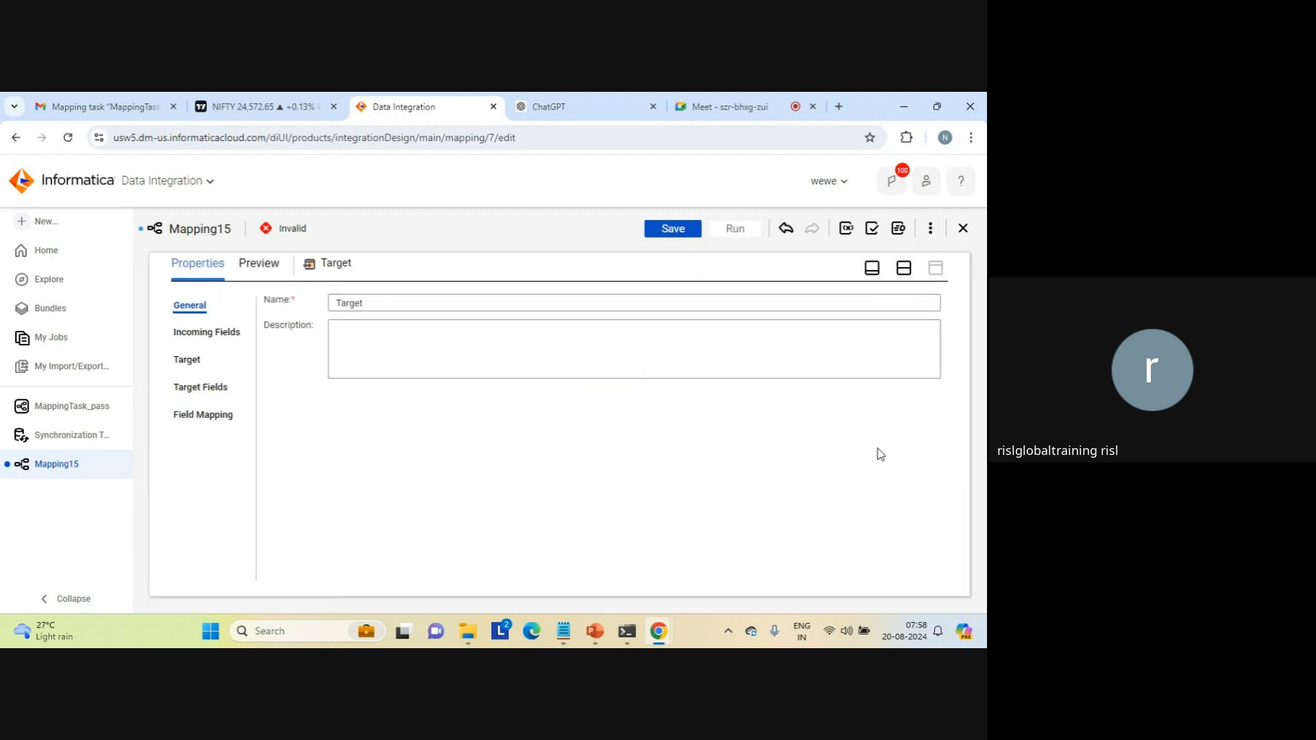
left_click(186, 360)
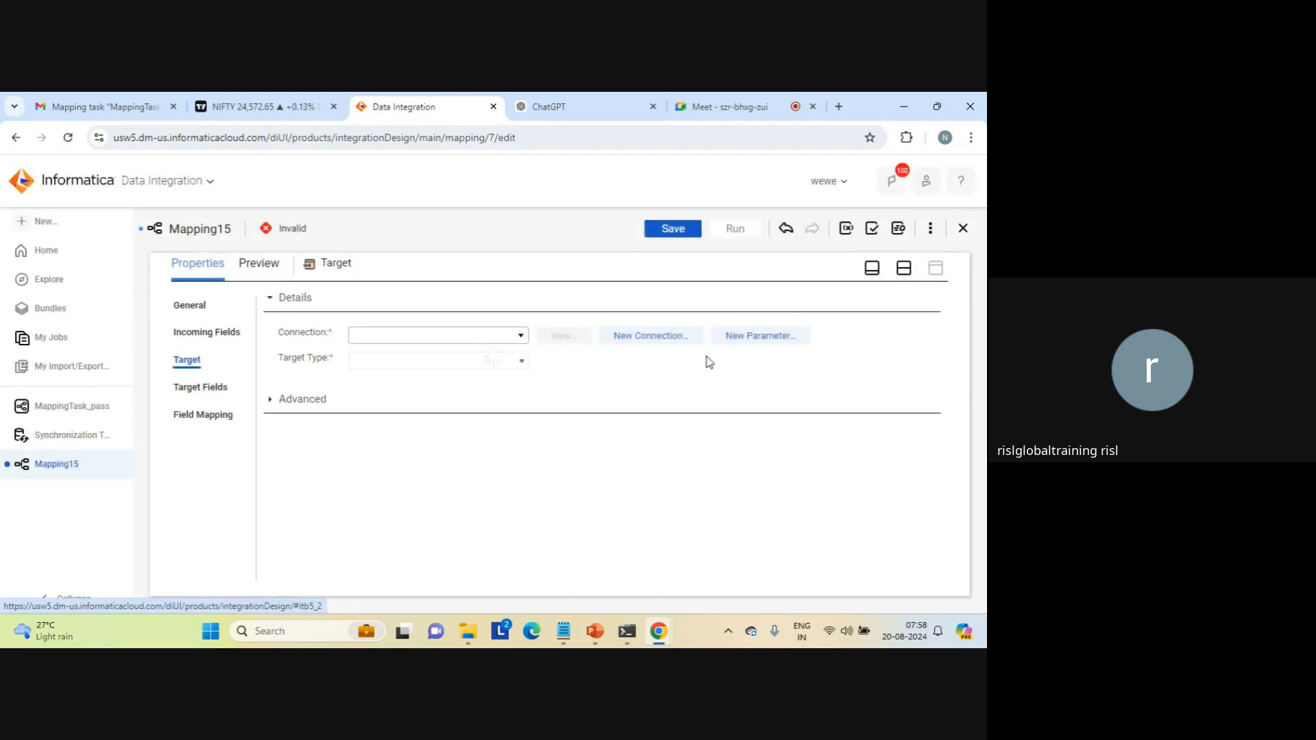
left_click(771, 341)
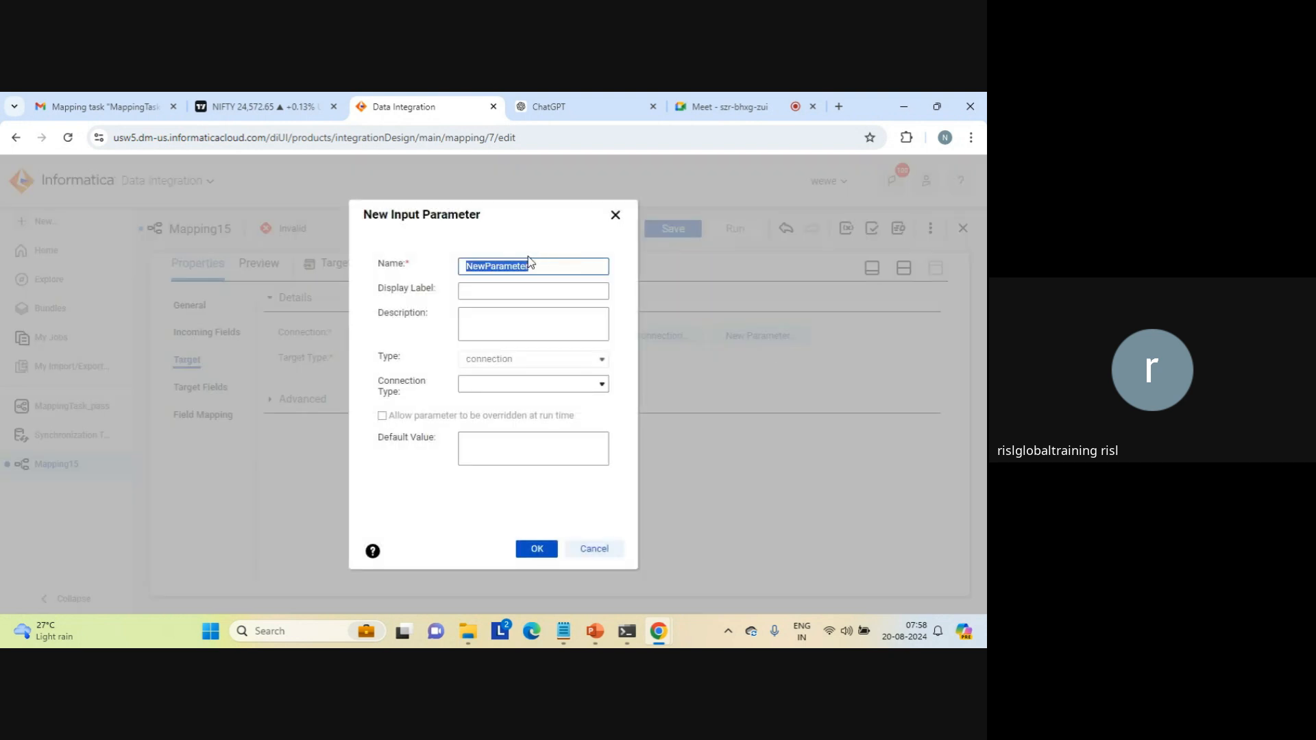
type("target_connection")
Step: Reuse target_connection as the display label and description, leave the connection type empty, and create the parameter
double_click(497, 267)
key("ctrl+c")
key("Tab")
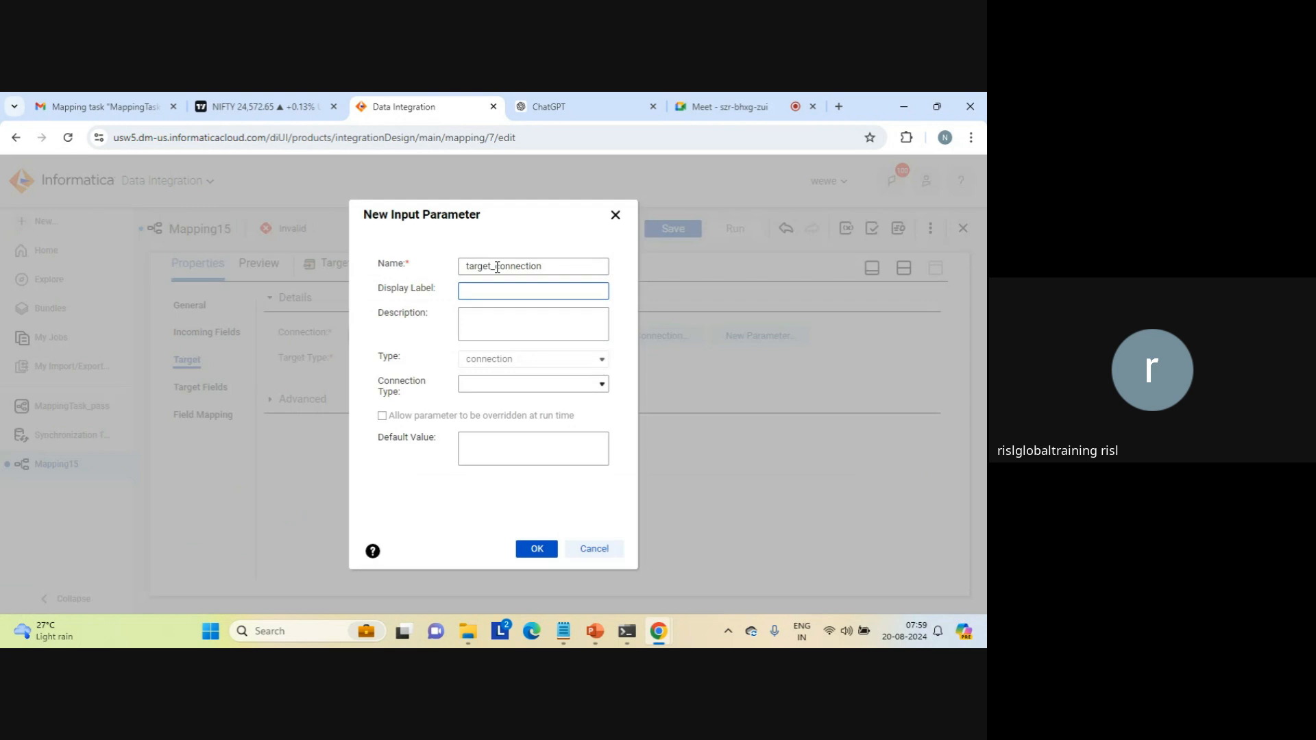
key("ctrl+v")
key("Tab")
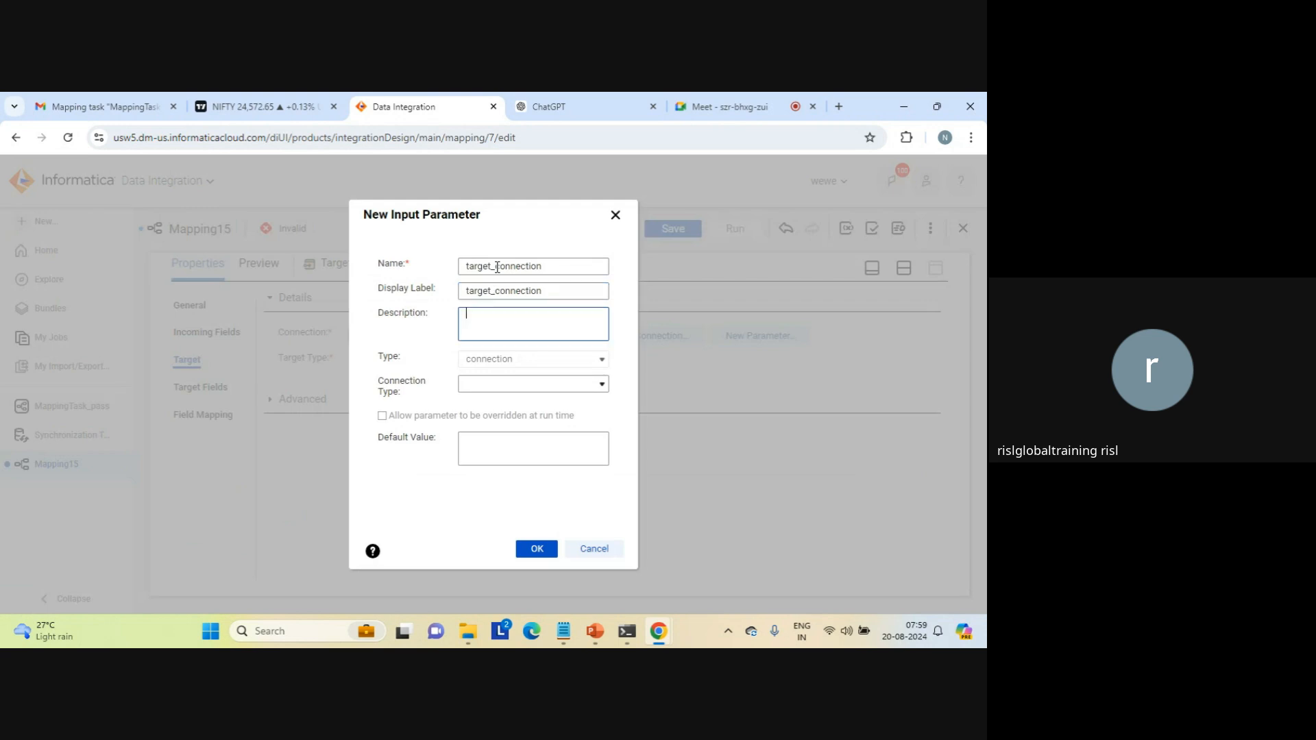
key("ctrl+v")
double_click(491, 288)
left_click(491, 288)
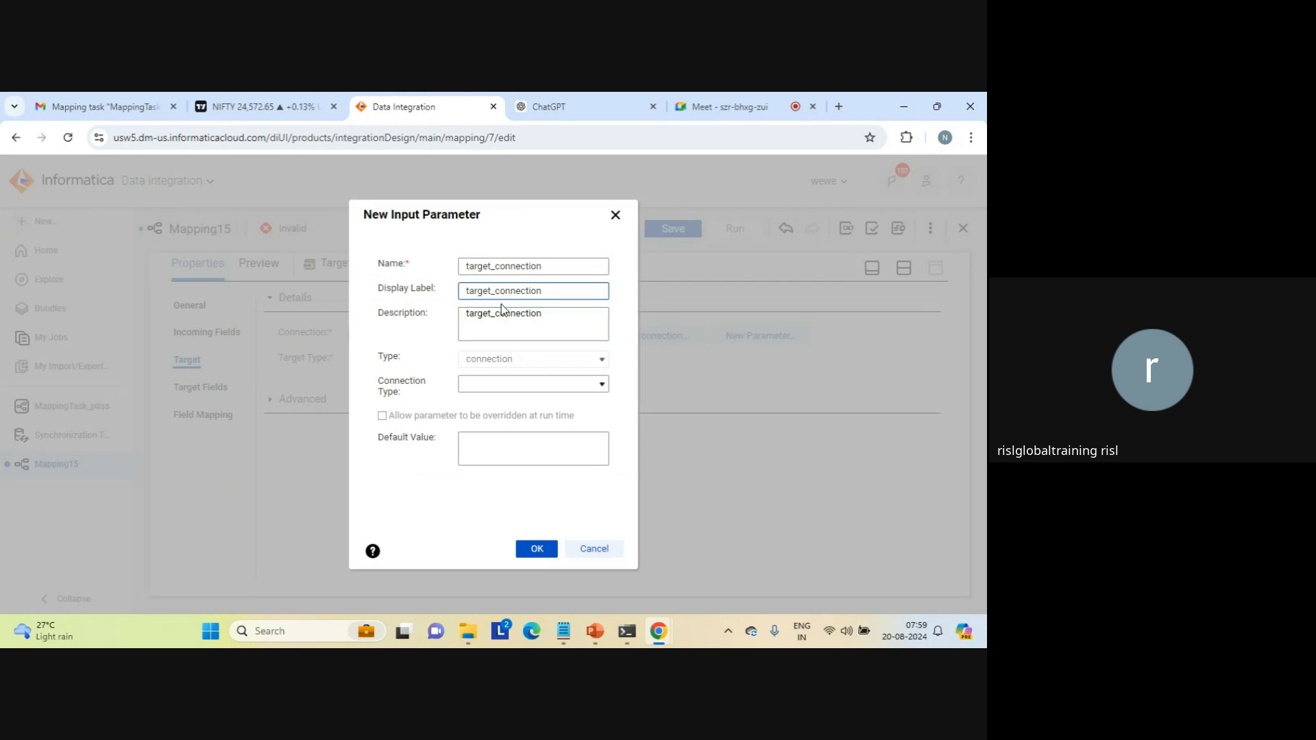
left_click(602, 385)
left_click(602, 384)
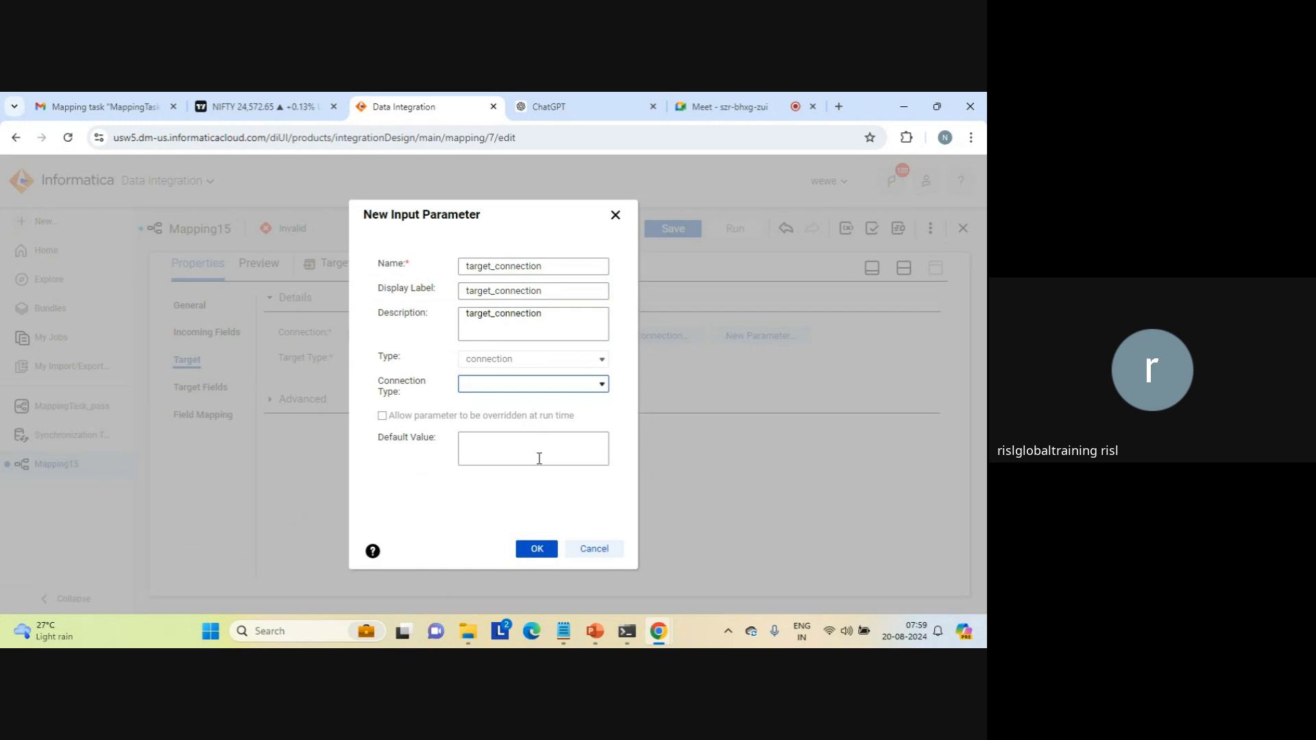
left_click(533, 550)
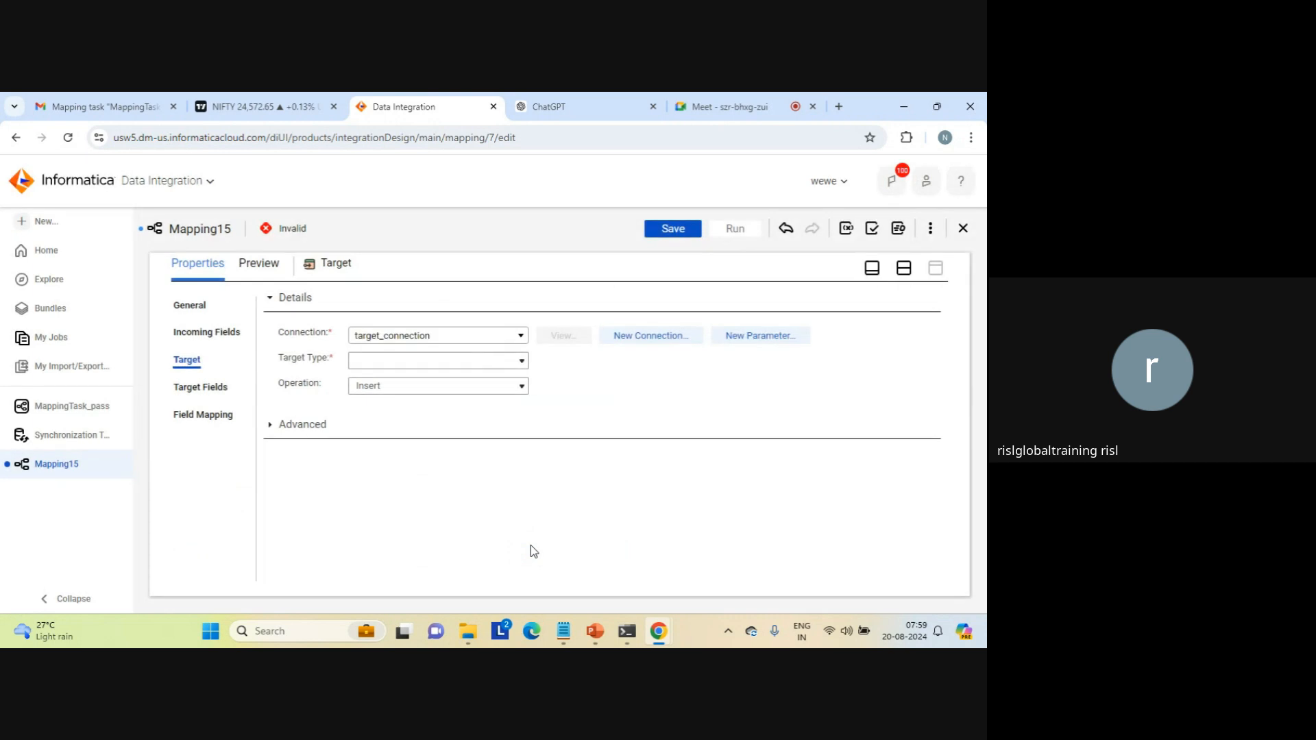
Step: Set the target type to Parameter and start a new data object parameter named param_name
left_click(523, 361)
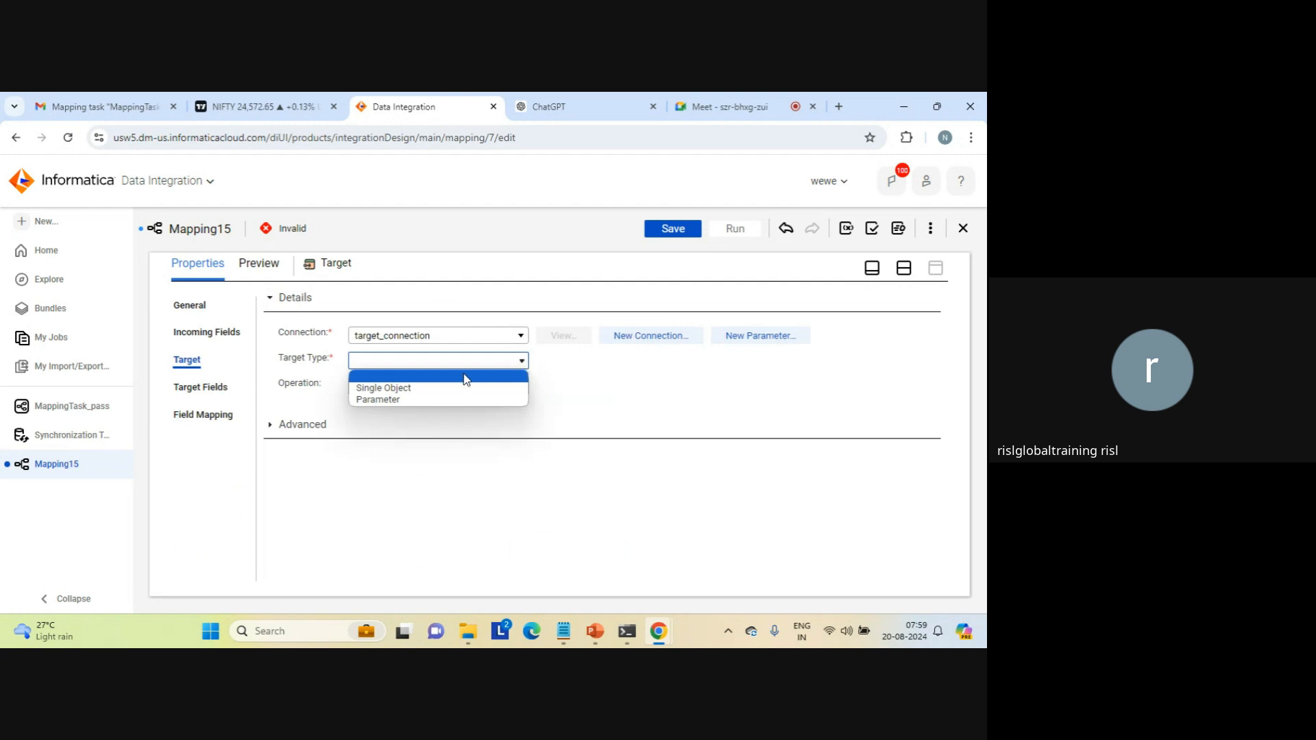
left_click(385, 402)
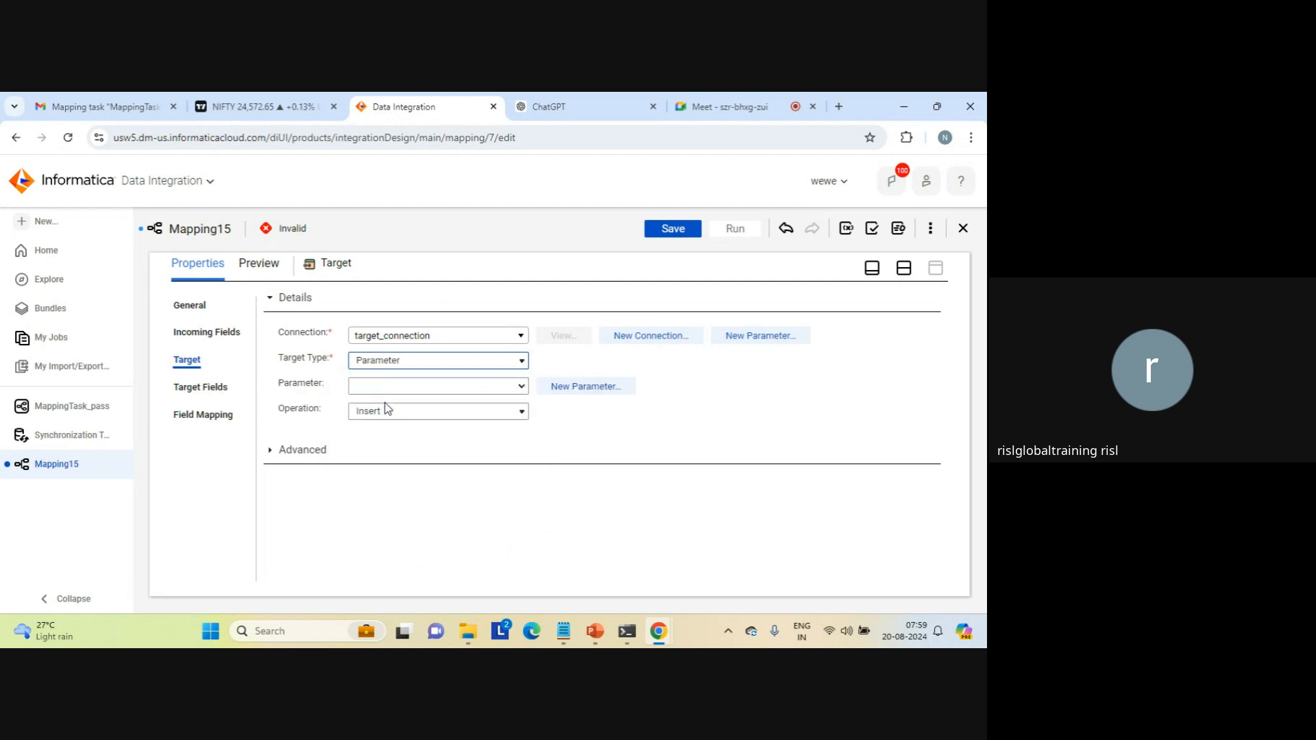
left_click(566, 387)
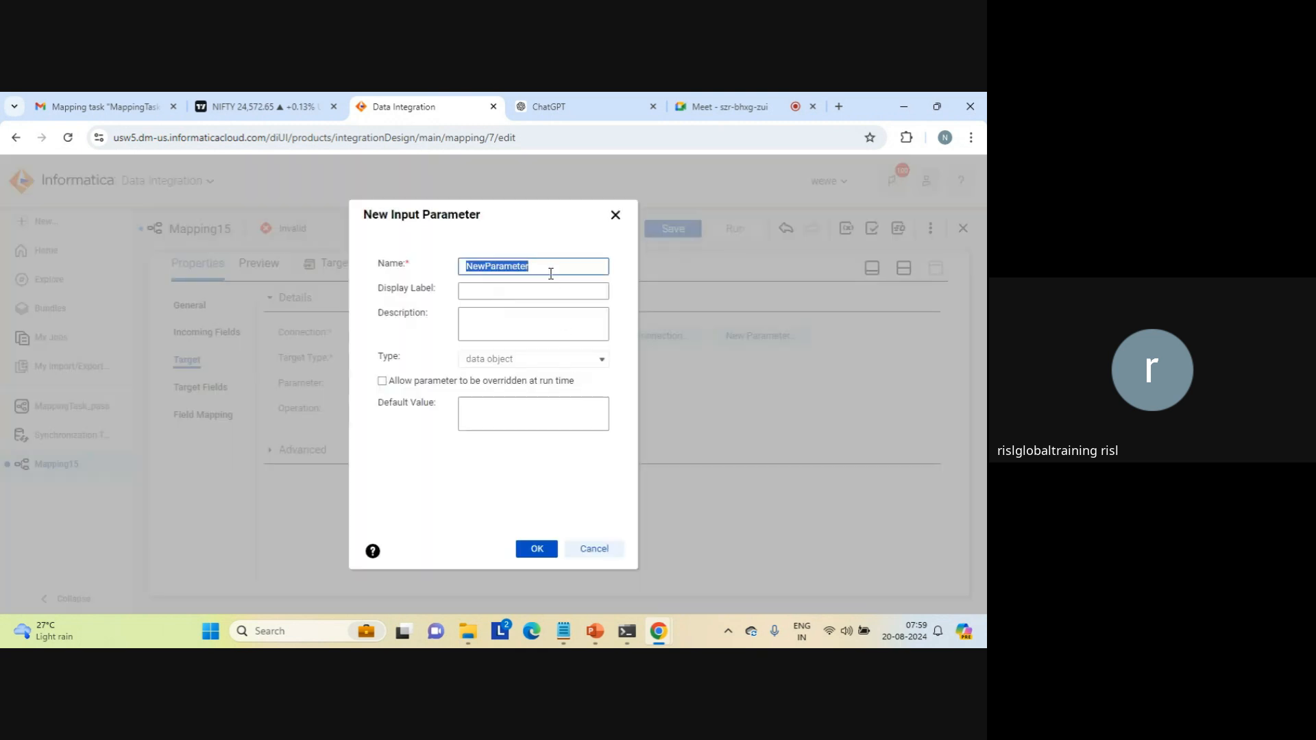
type("param_name")
Step: Give the object parameter the display label param_name_target and the description param_name, and create it
key("ctrl+a")
key("ctrl+c")
key("Tab")
key("ctrl+v")
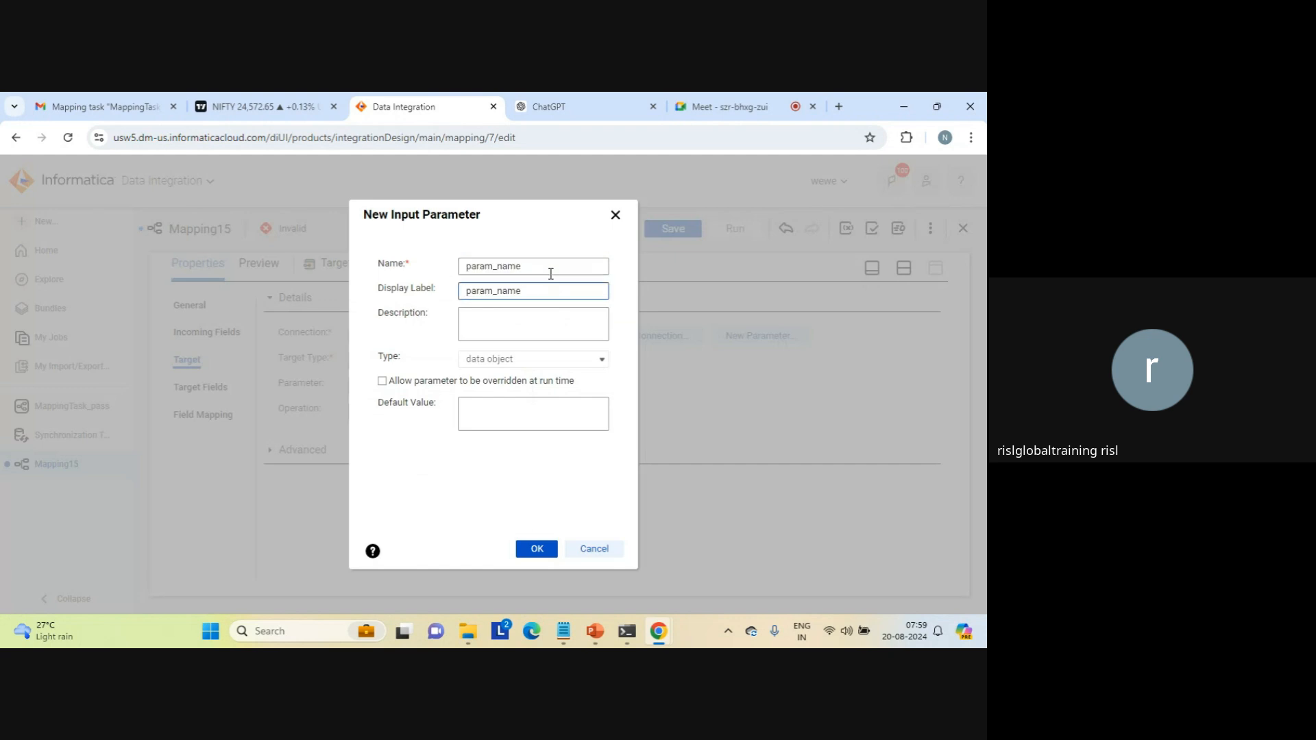
type("_target")
left_click(520, 327)
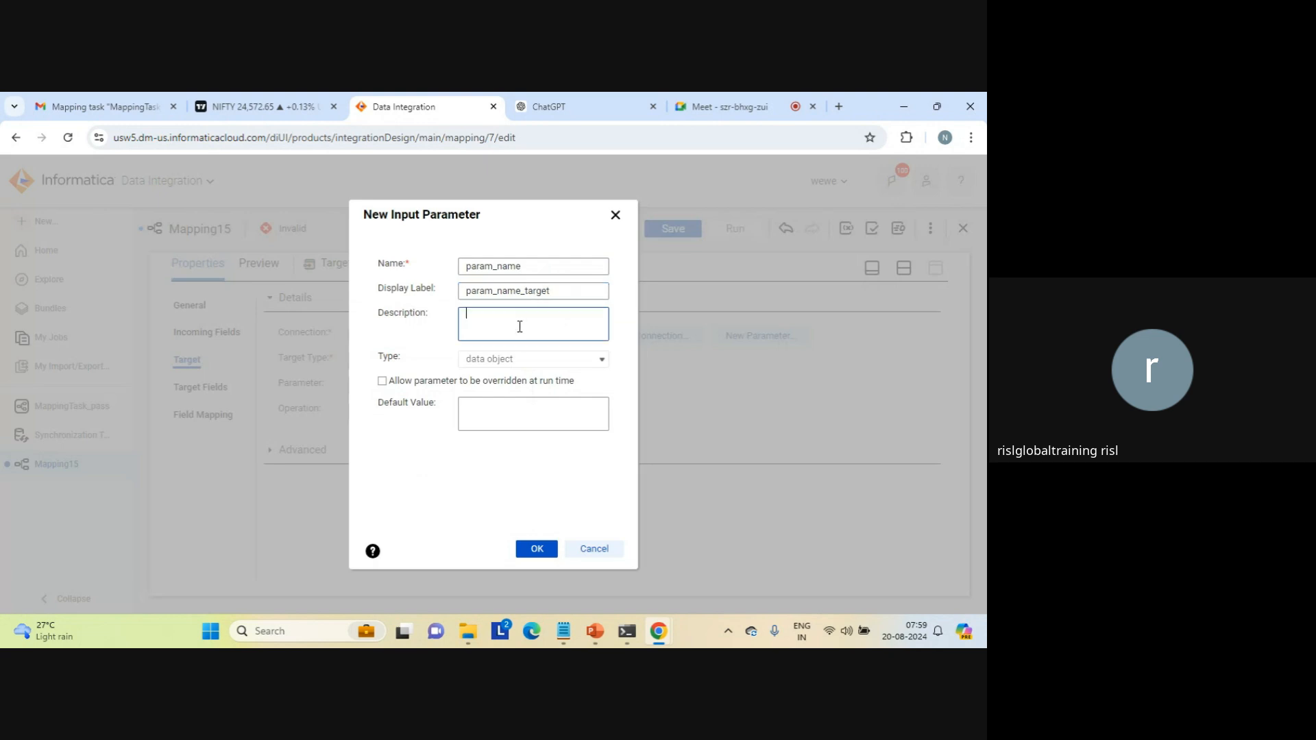
key("ctrl+v")
key("Tab")
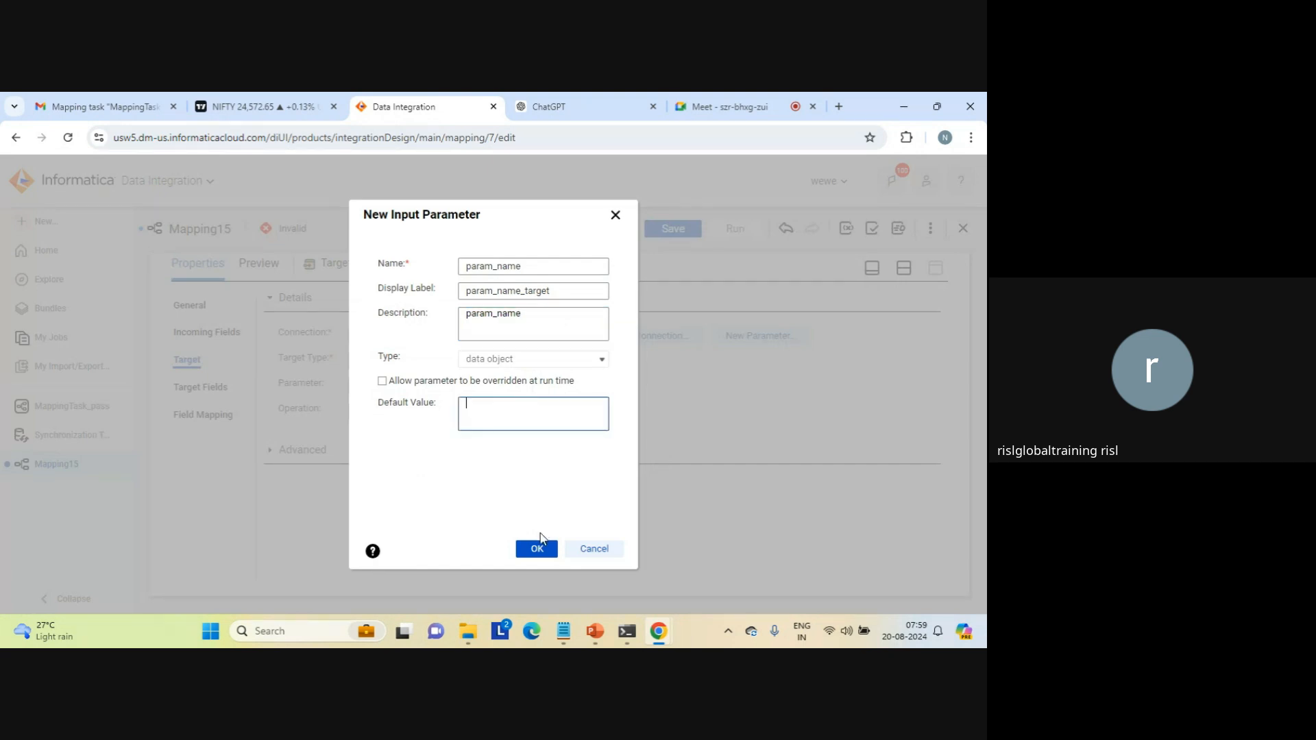
left_click(536, 548)
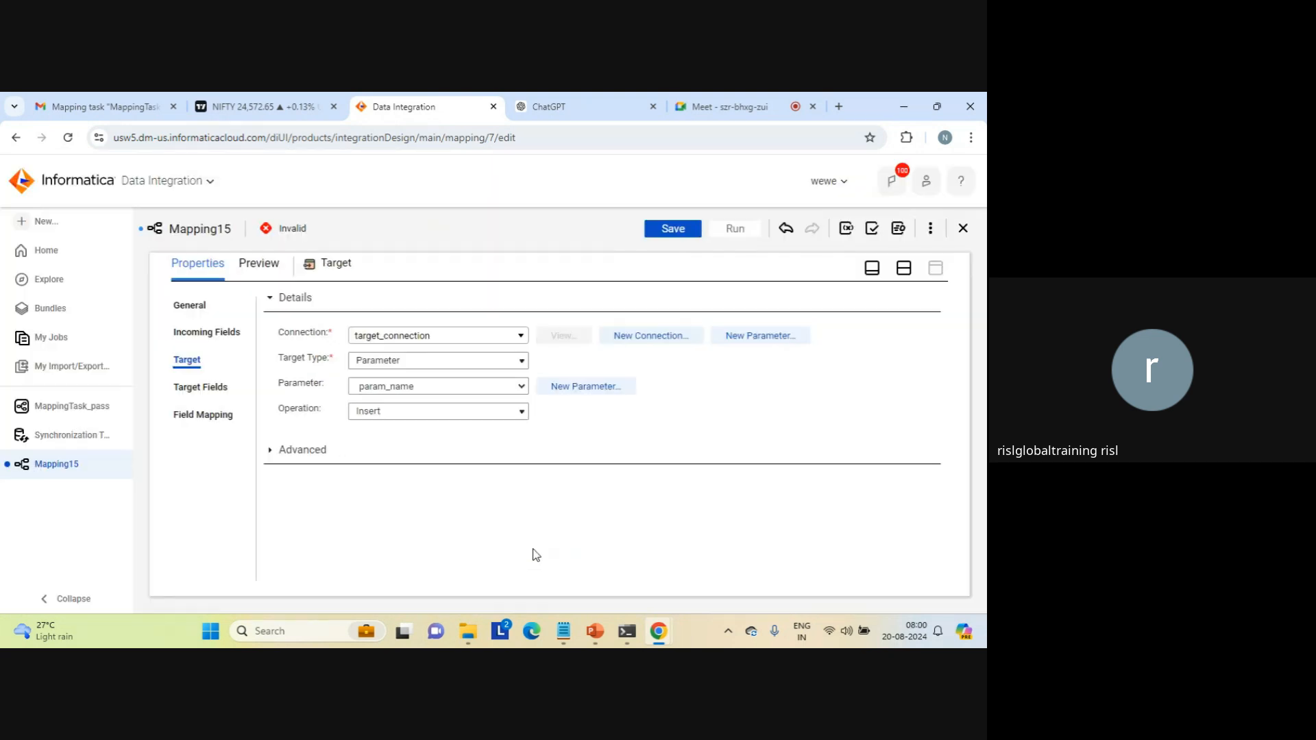
Step: Return to the split view, rename the mapping as Mapping_src_tgt_complete_parameterization and save it
left_click(905, 268)
left_click(305, 518)
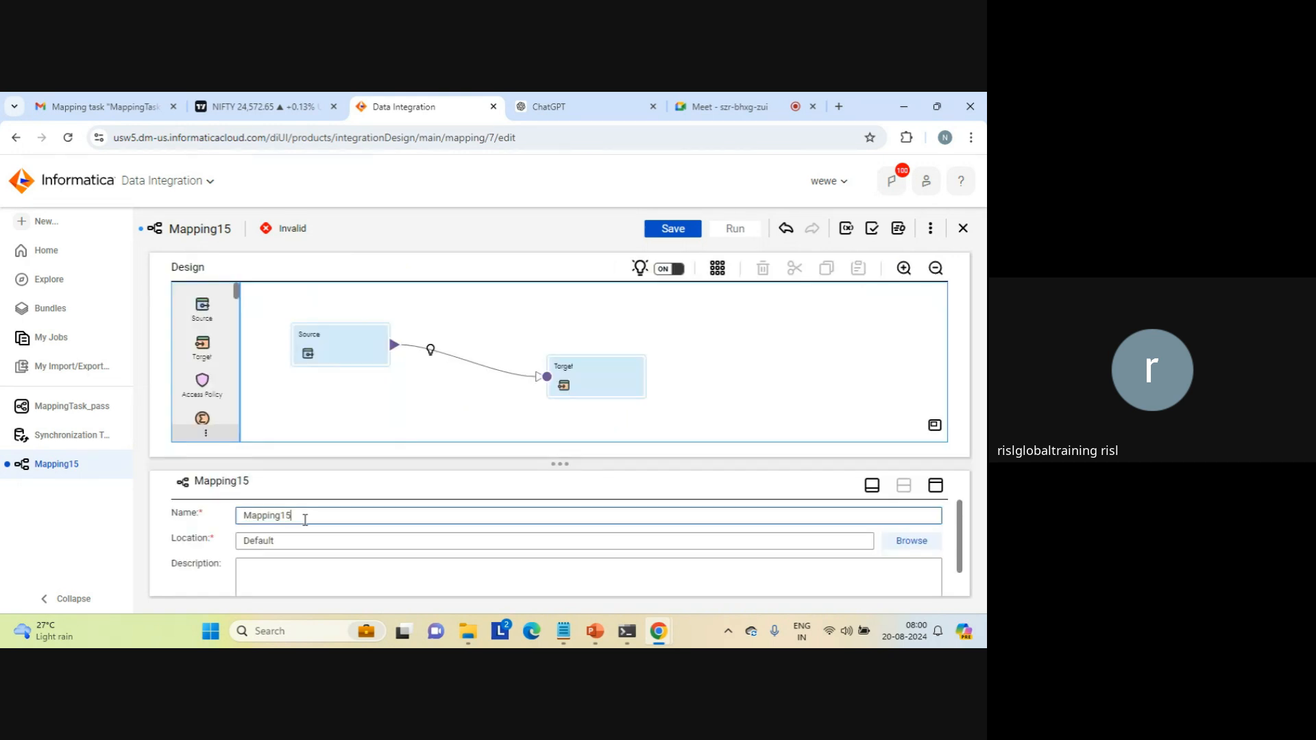
key("BackSpace")
key("BackSpace")
type("src_tgt_complte")
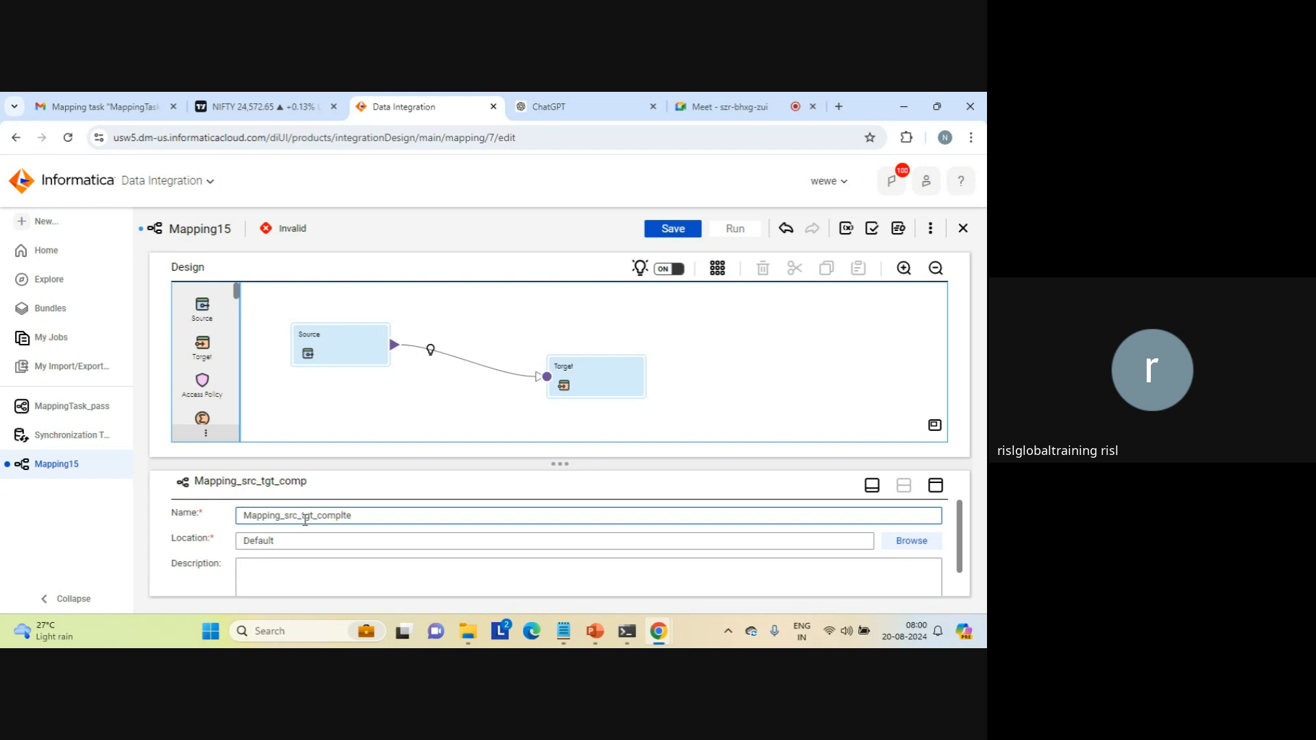
key("BackSpace")
key("BackSpace")
type("ete_parametrization")
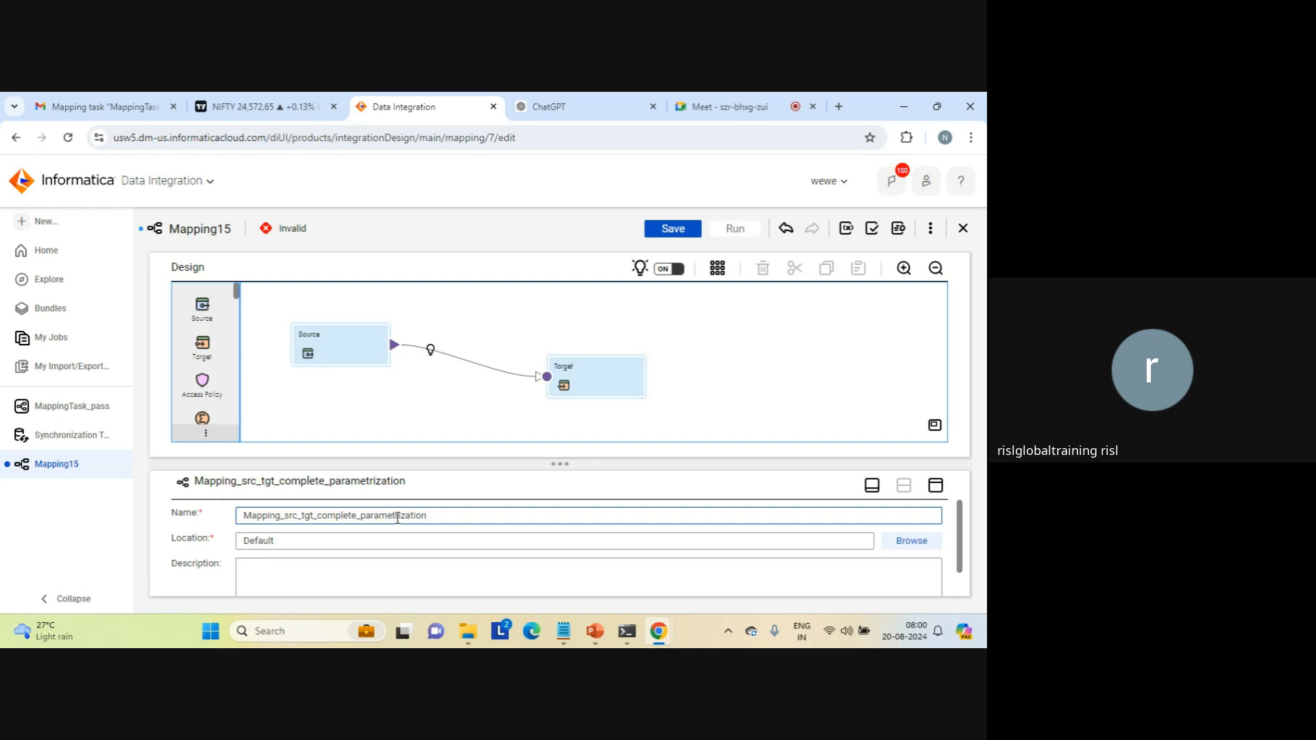
type("r")
left_click(675, 230)
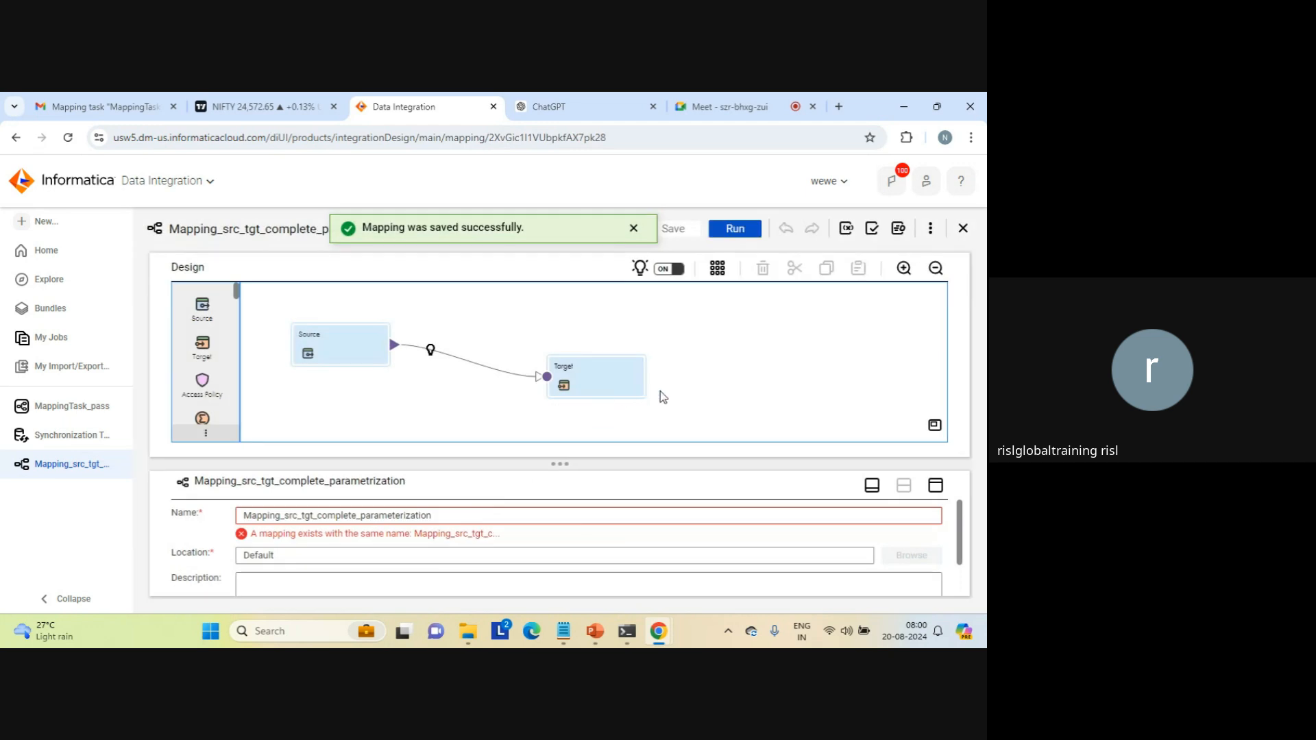
Step: Change the mapping's name to Mapping_src_tgt_complete_parameterization1, save it and dismiss the notification
left_click(443, 517)
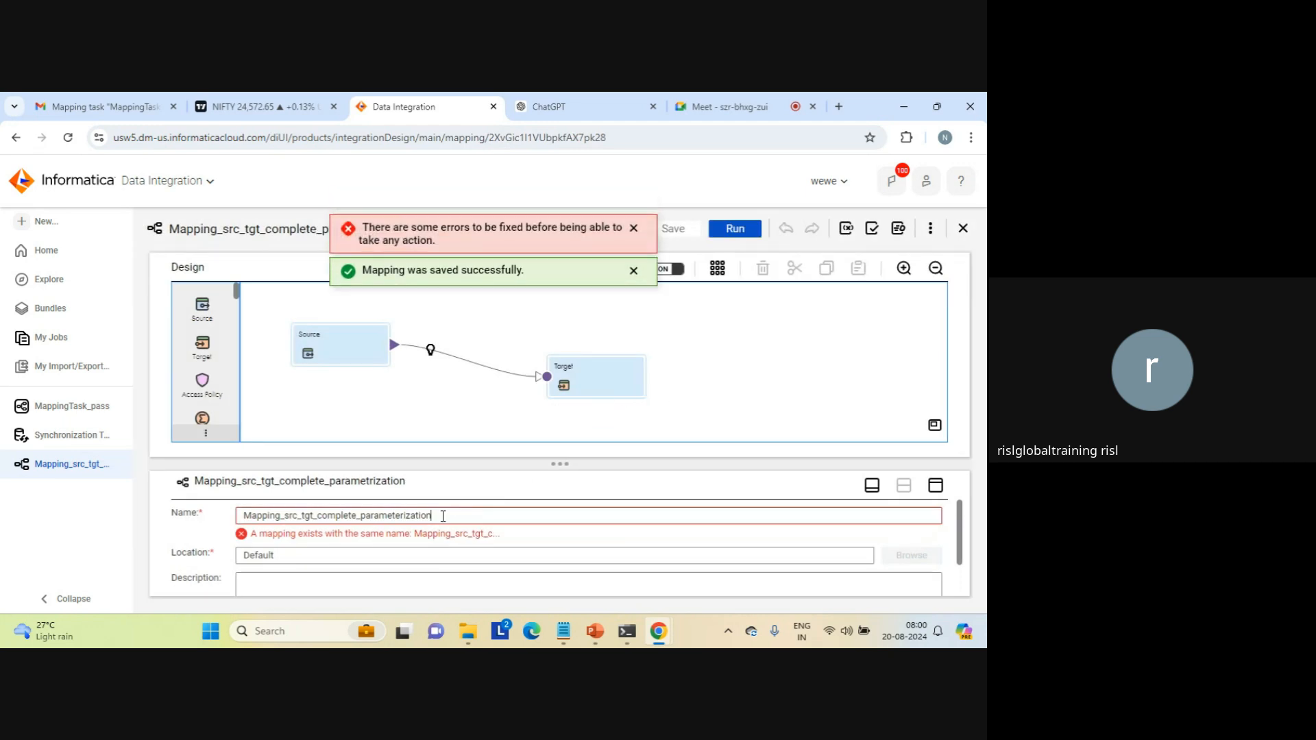
type("1")
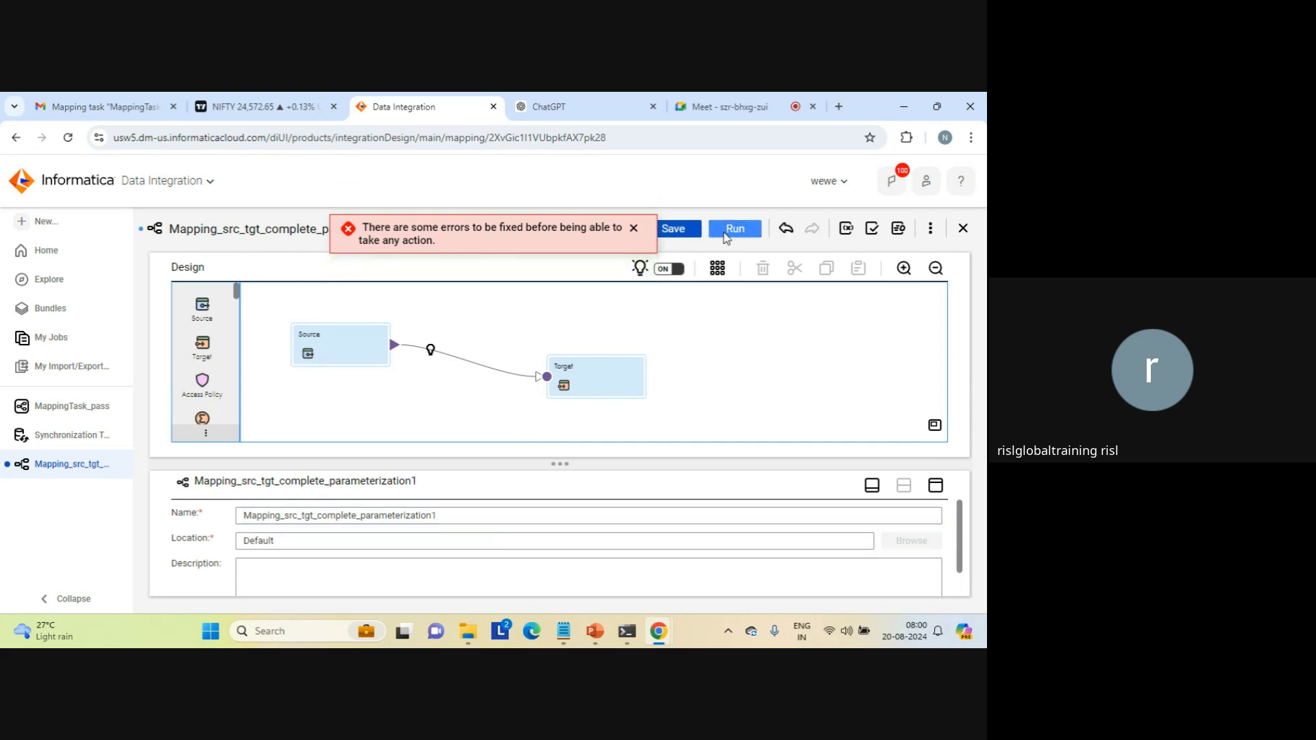
left_click(727, 230)
left_click(561, 449)
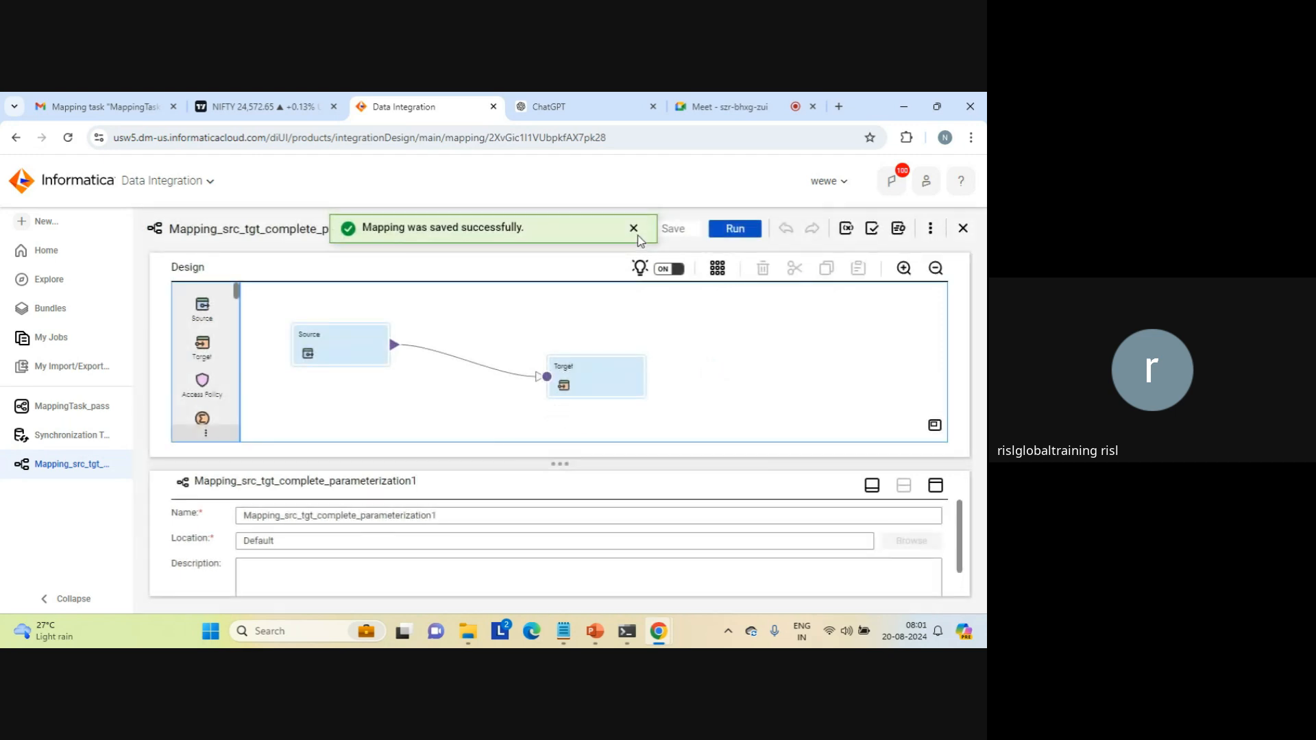
double_click(637, 236)
left_click(634, 230)
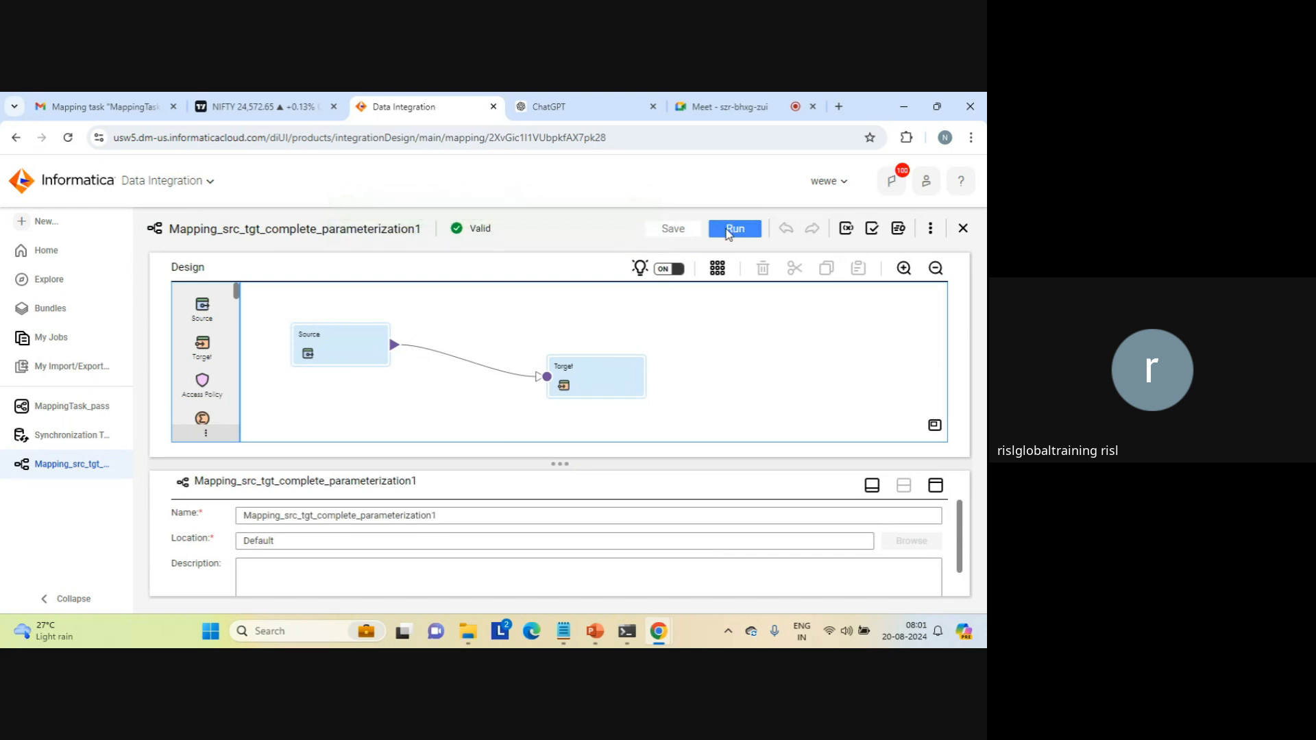
Step: Start a run of the mapping and assign source_file_connection1 (Flat File) to the connection_name source parameter
left_click(727, 233)
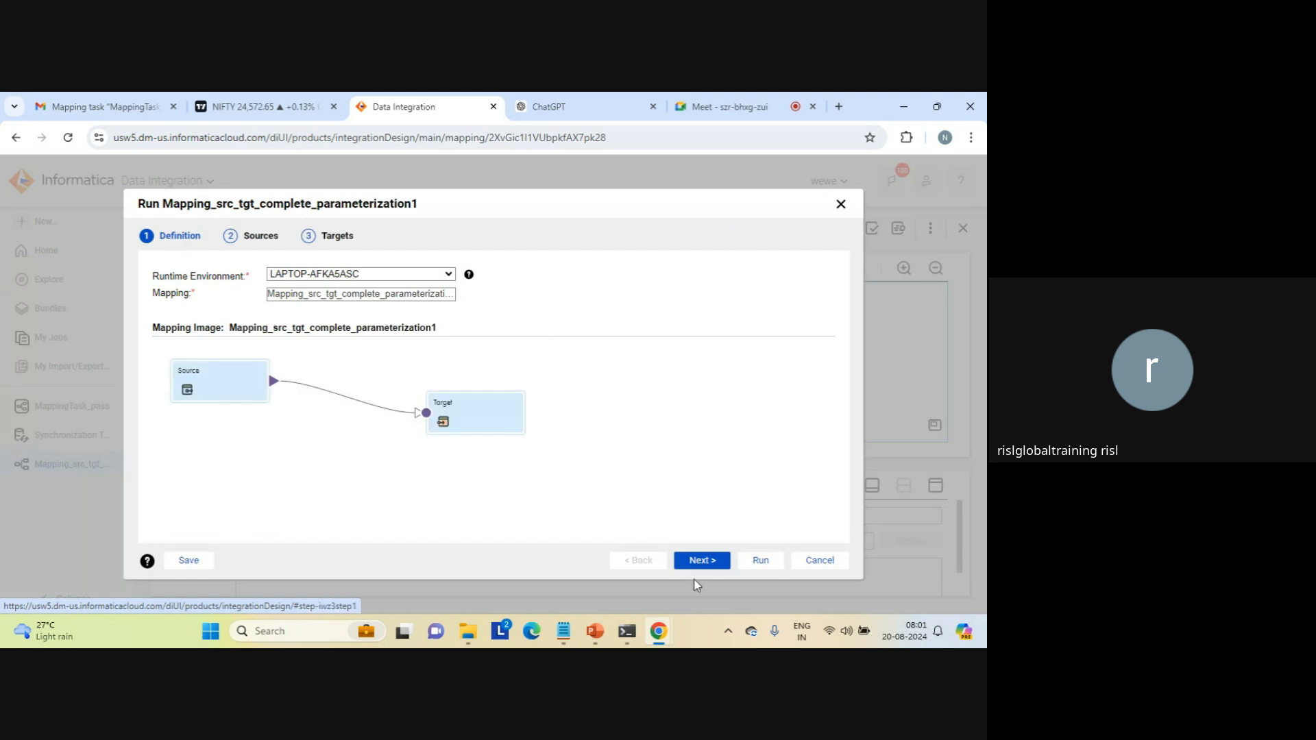
left_click(703, 561)
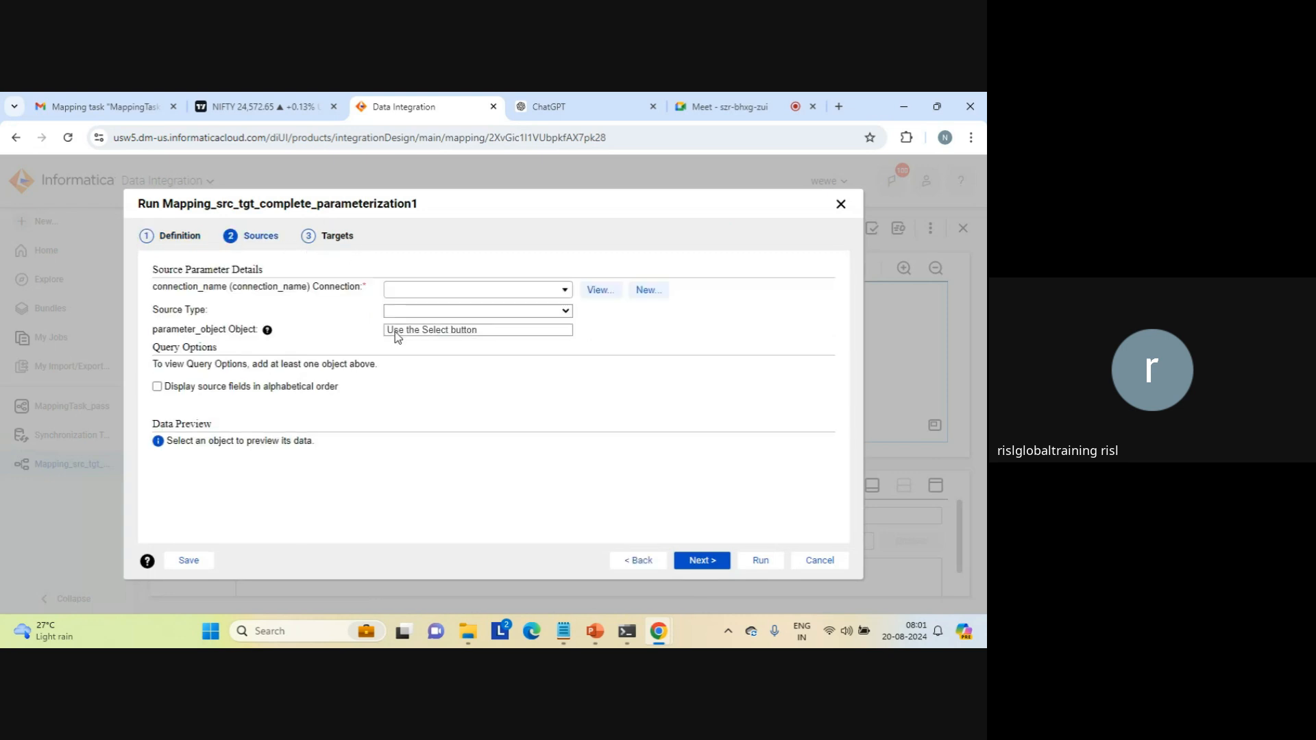
left_click(566, 291)
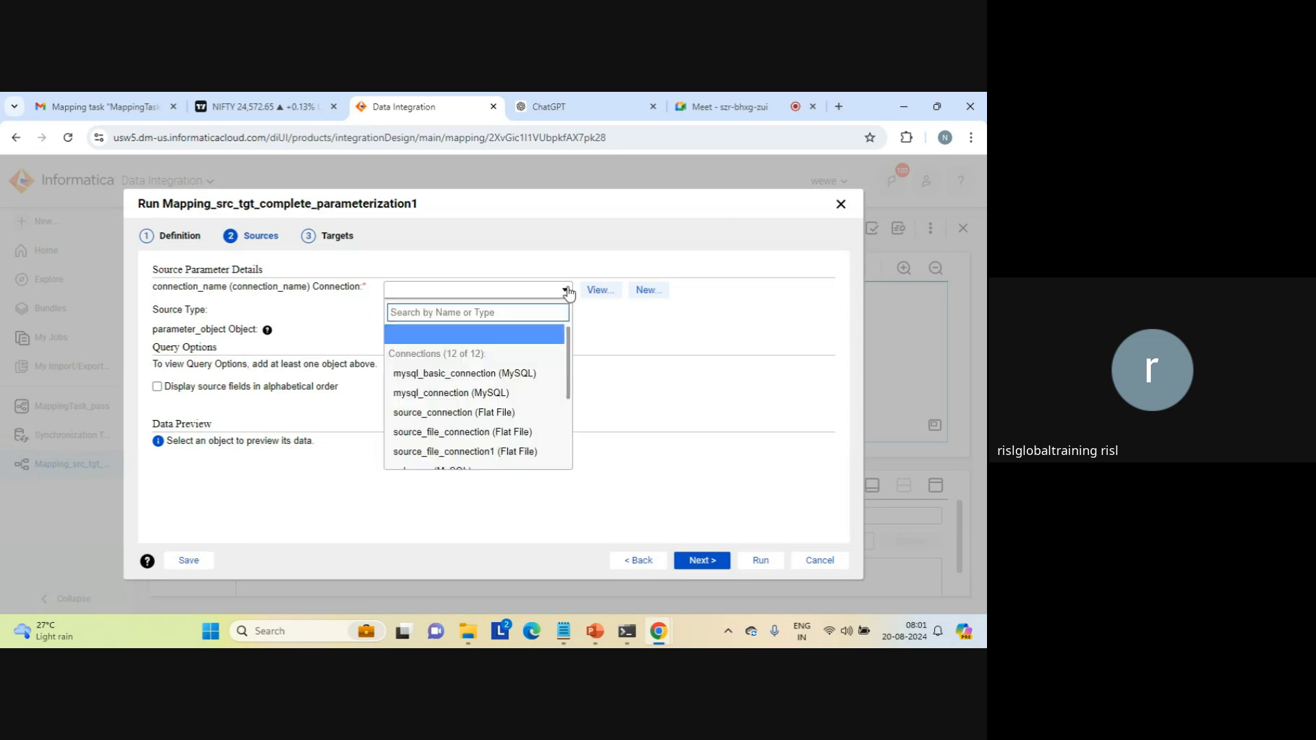
left_click(518, 451)
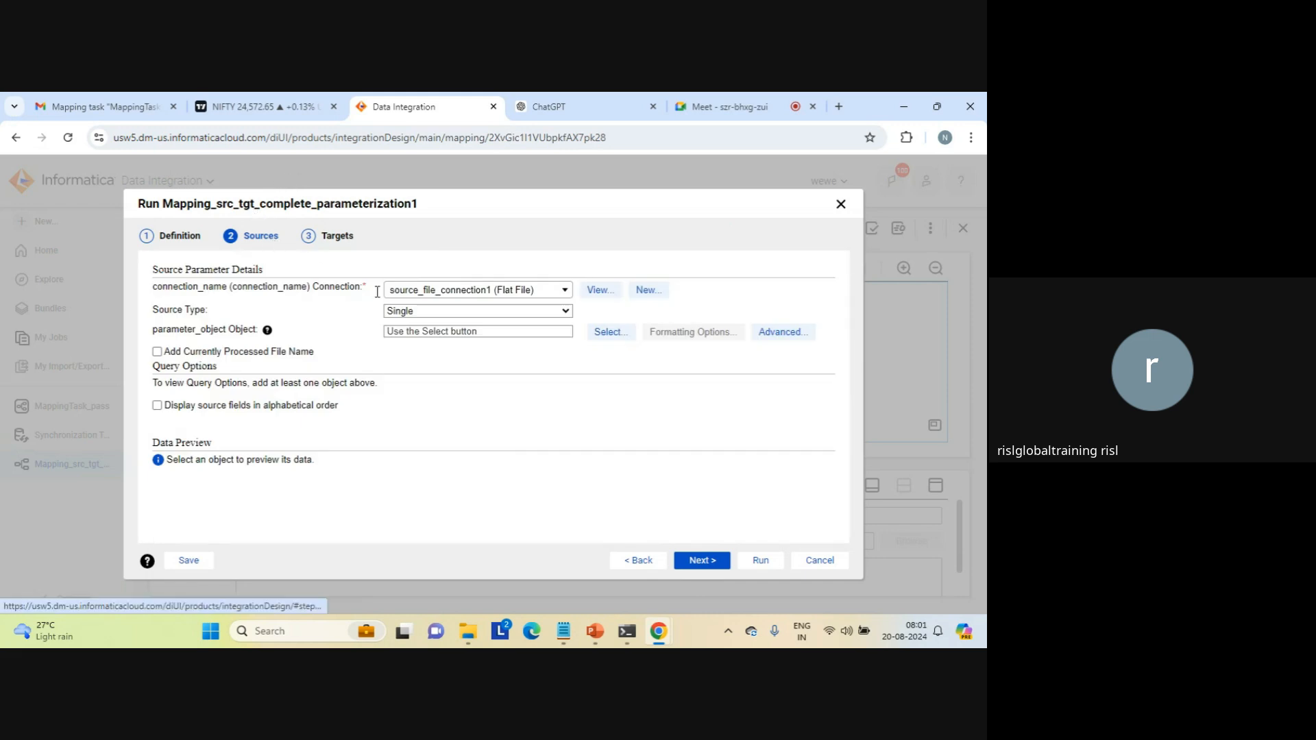
Step: Search the source objects for seq and assign seq_1.txt to the parameter_object source parameter
left_click(602, 335)
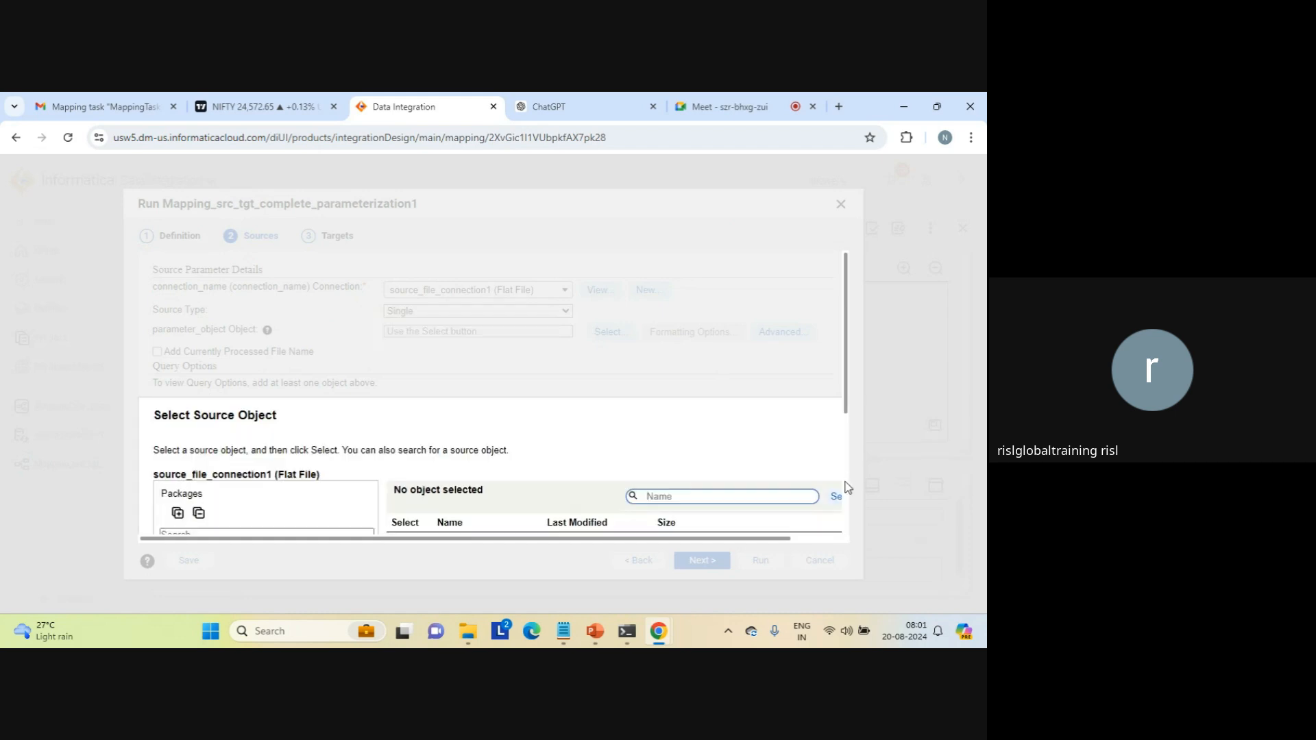
scroll(844, 480, "down", 3)
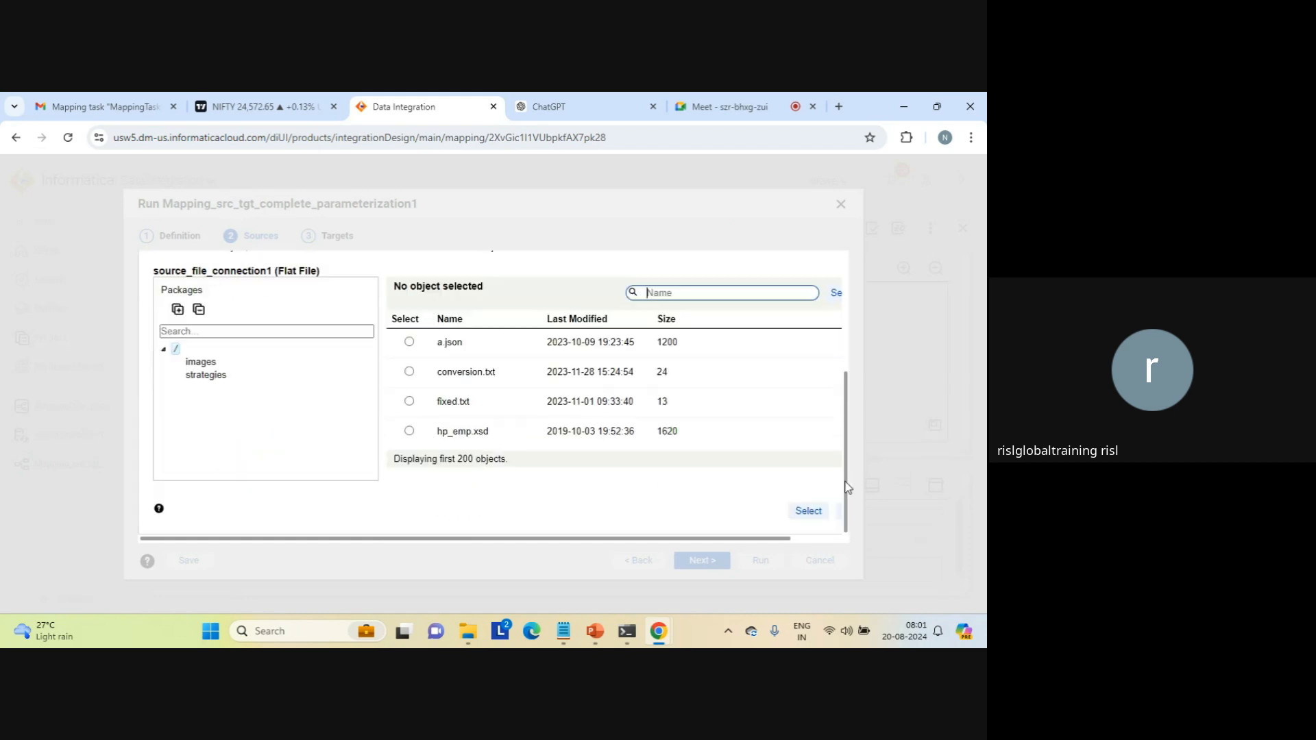
left_click(691, 294)
type("seq")
left_click(834, 299)
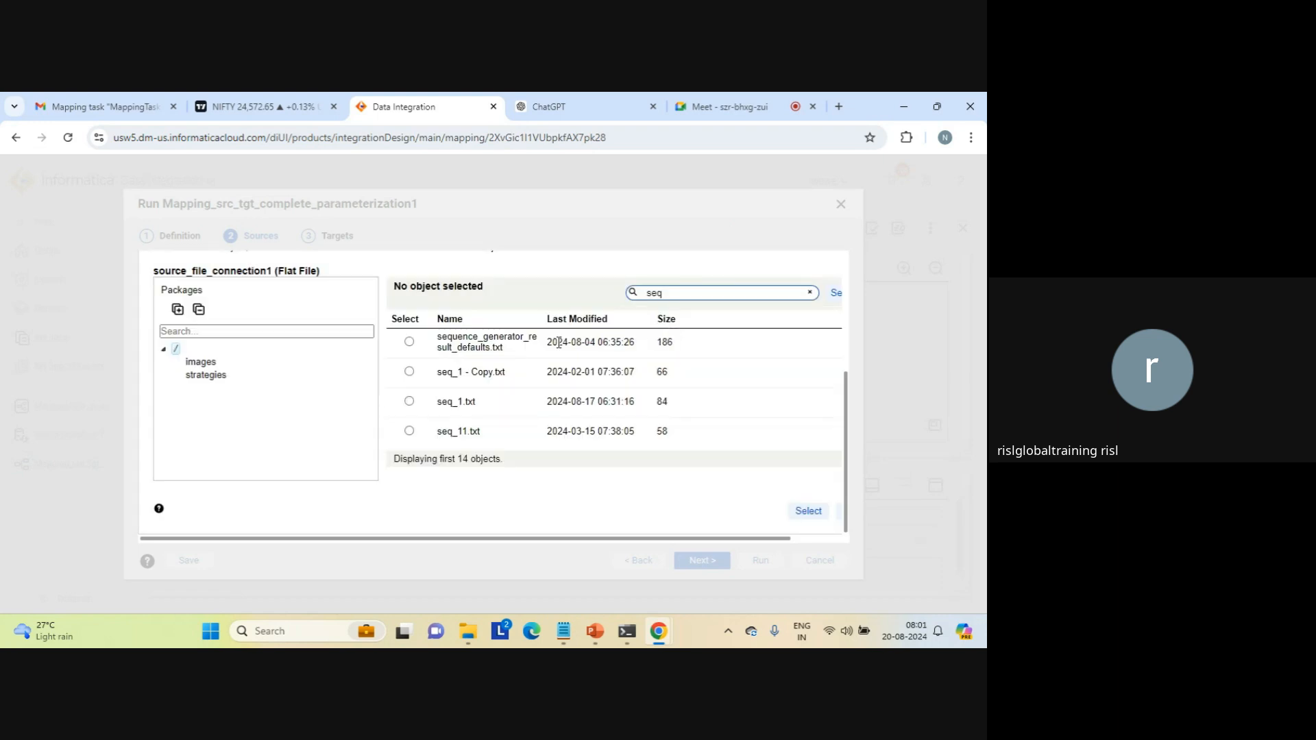
left_click(408, 402)
left_click(410, 402)
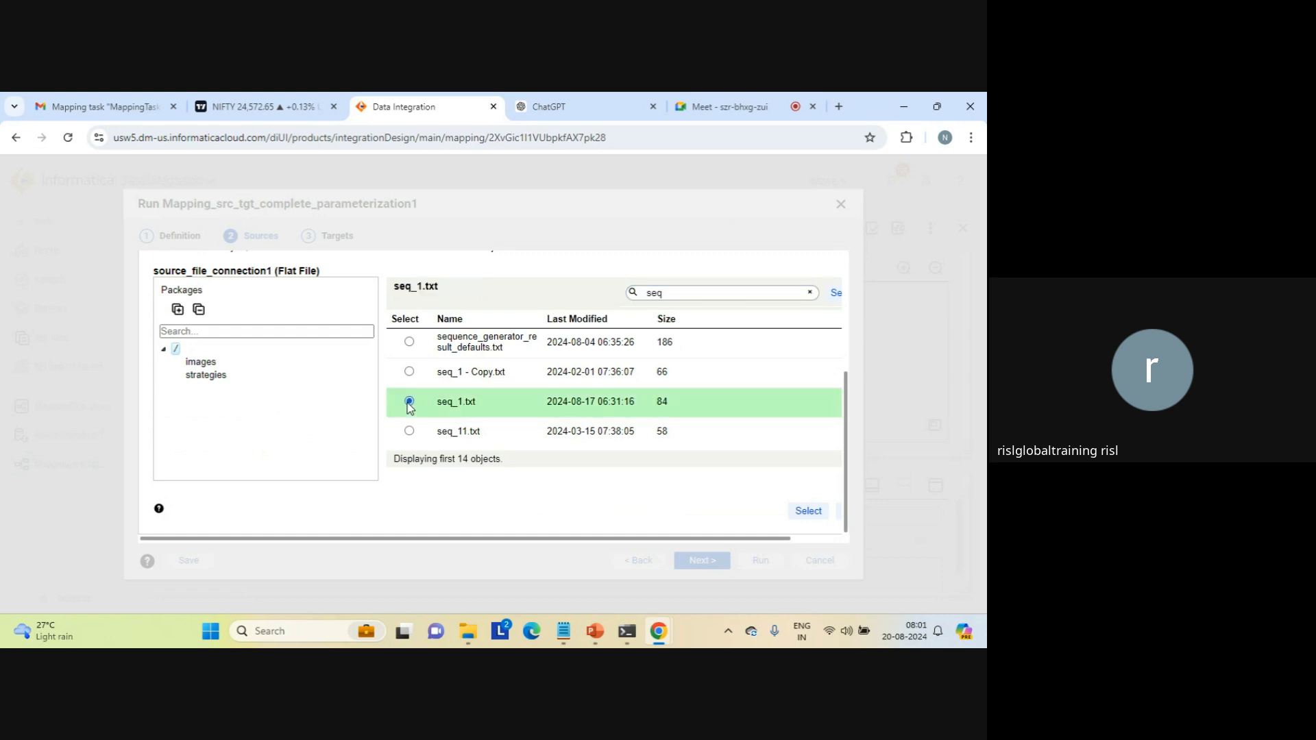
left_click(807, 510)
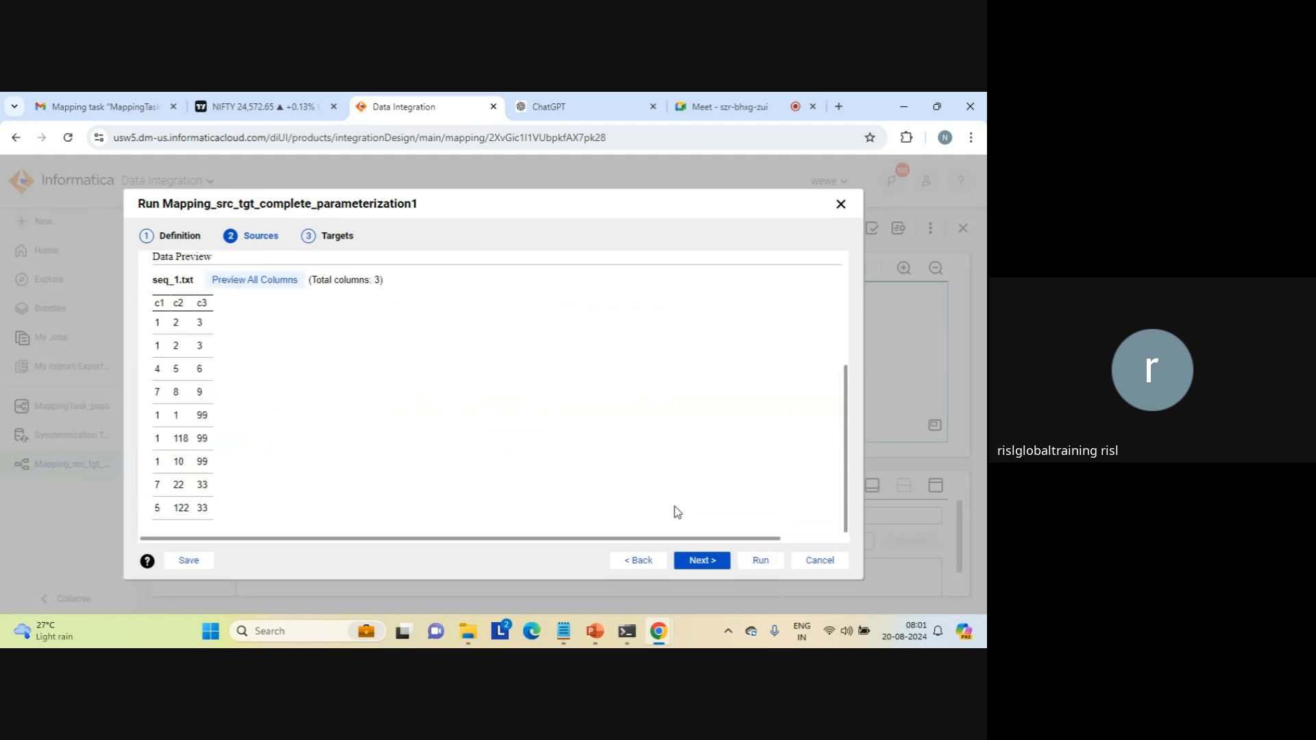
left_click(848, 328)
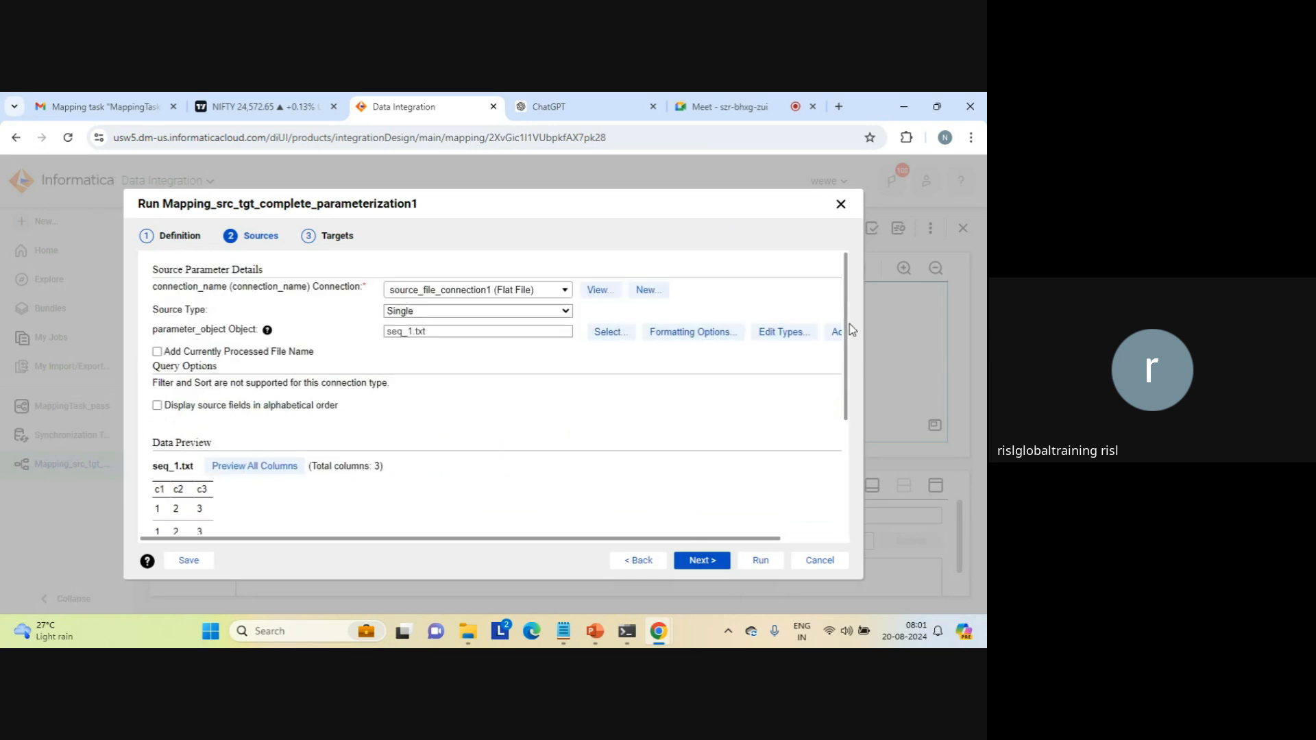
double_click(181, 330)
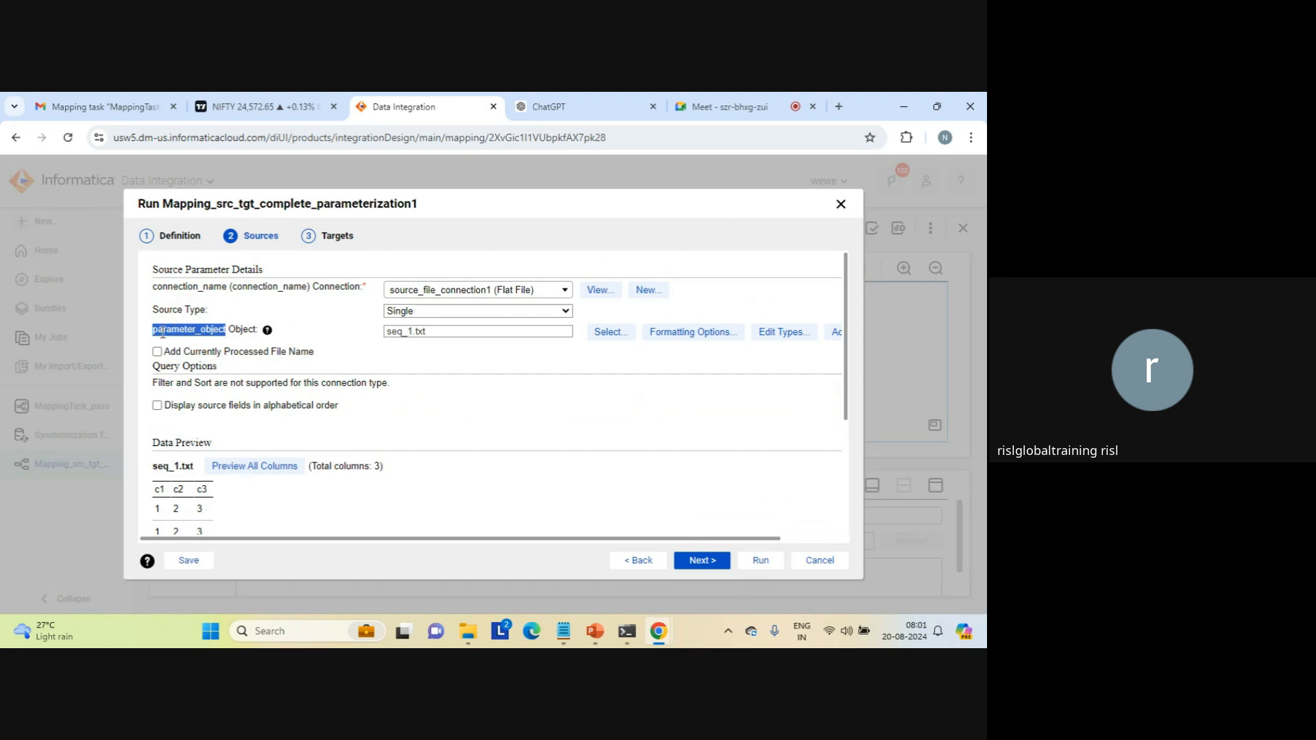
double_click(183, 287)
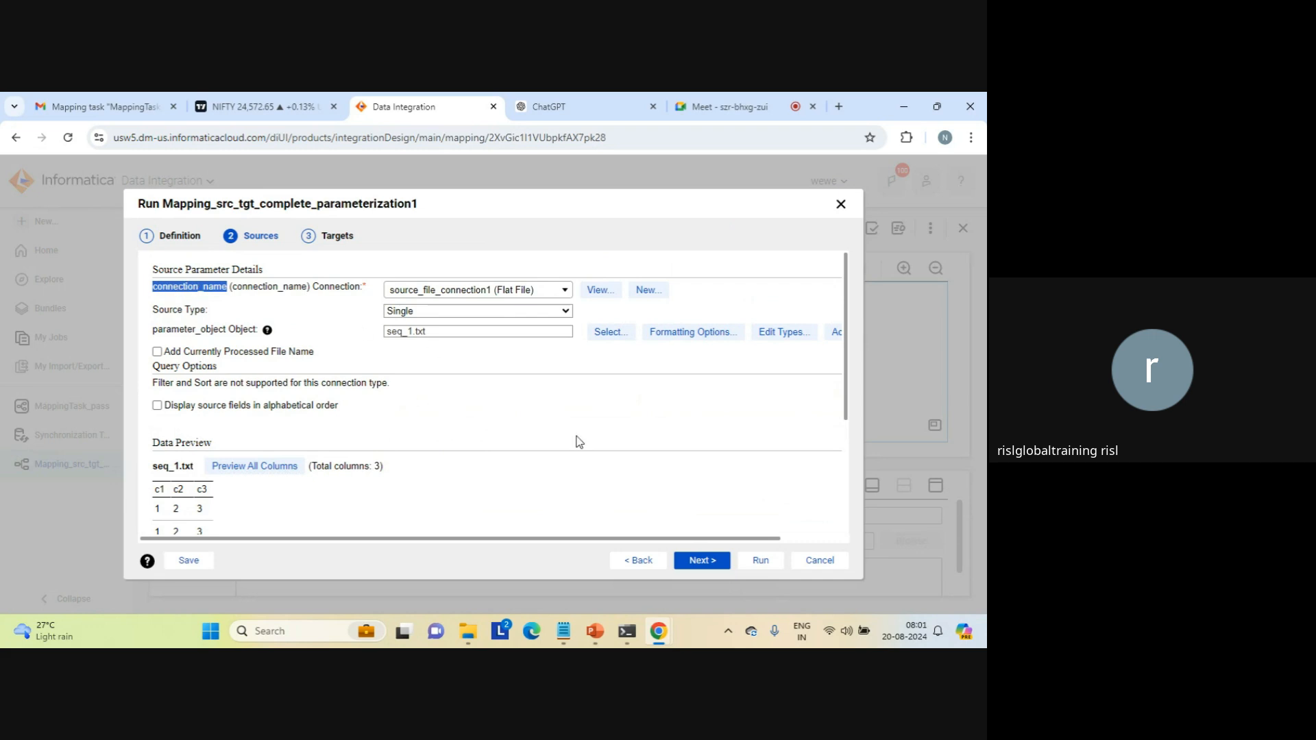
left_click(621, 418)
Step: Proceed to the target settings and assign target_file_connection1 (Flat File) to the target_connection parameter
left_click(700, 562)
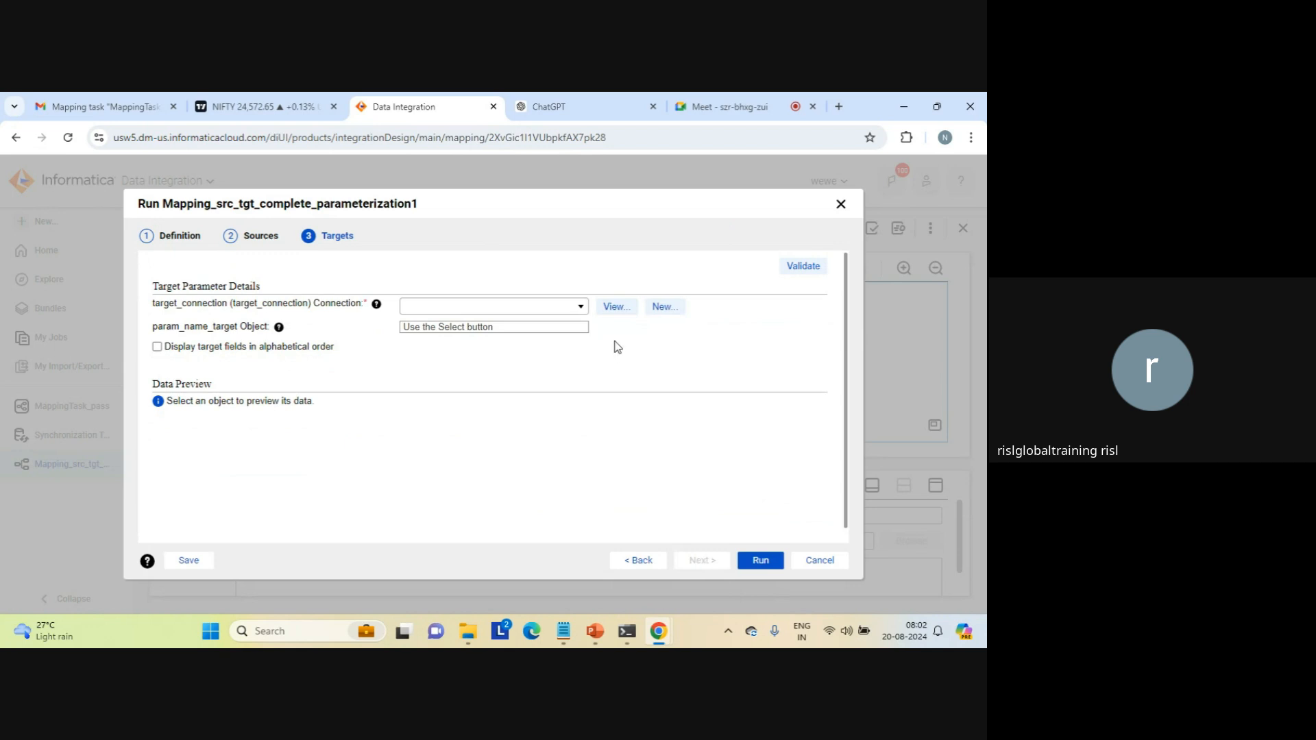
triple_click(208, 303)
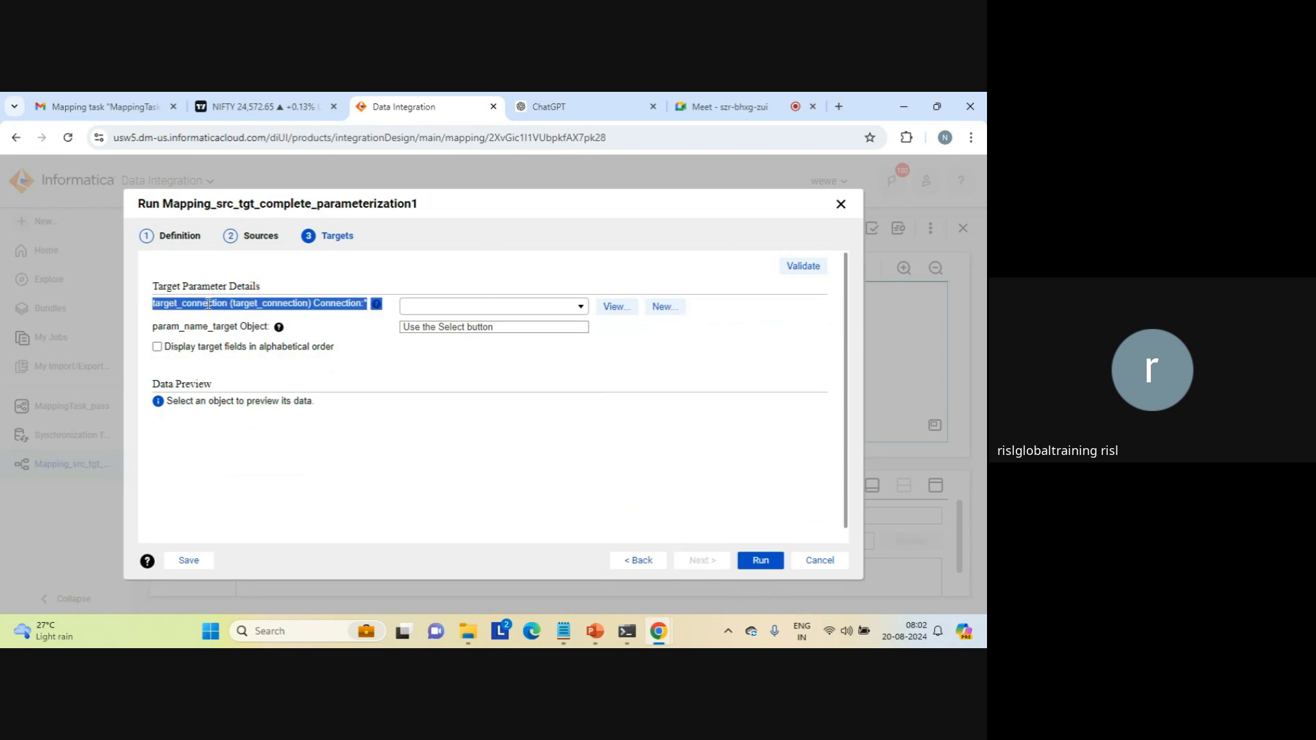
triple_click(199, 328)
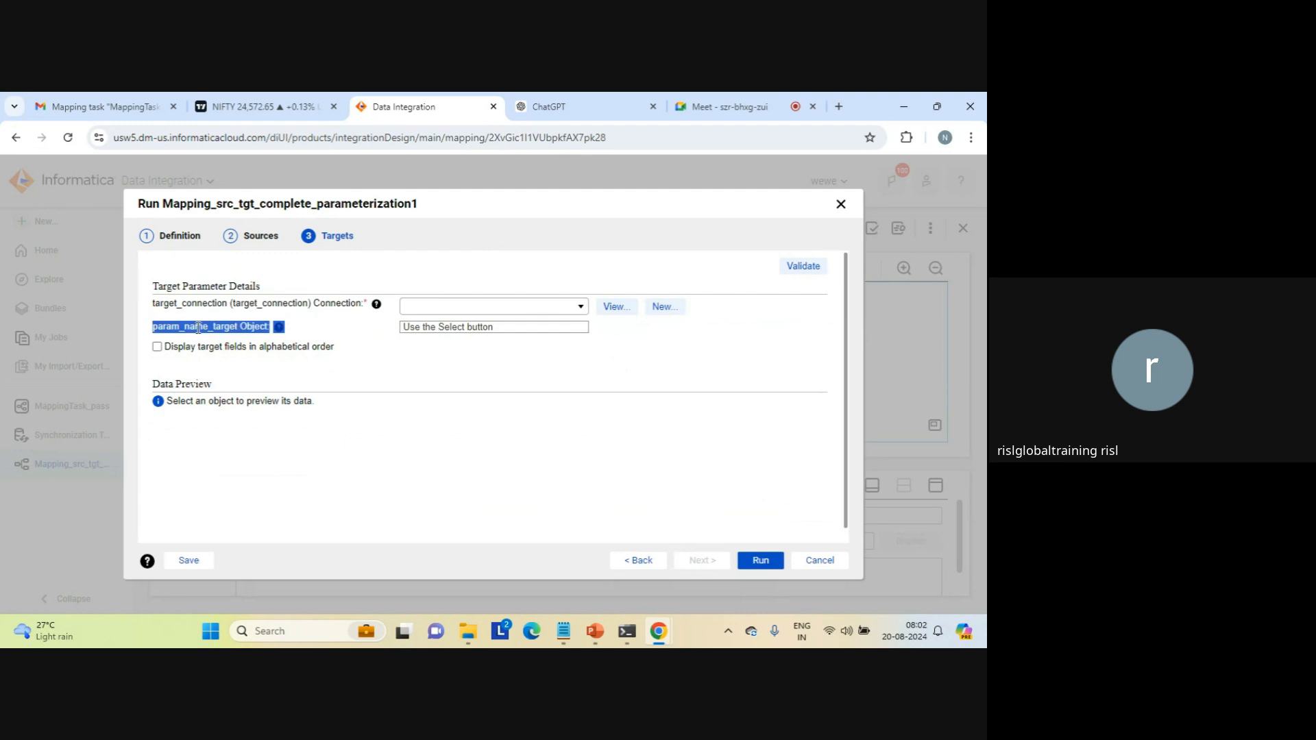
left_click(199, 328)
left_click(581, 308)
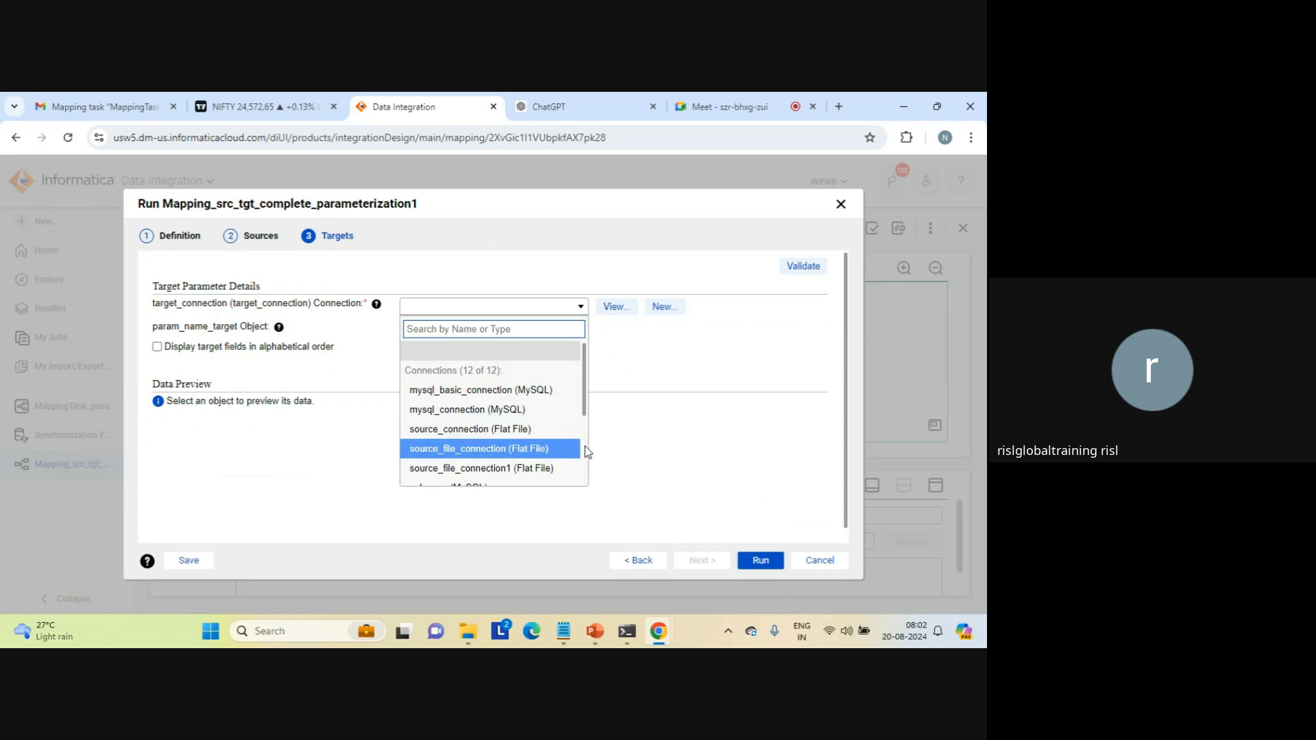
scroll(585, 446, "down", 3)
left_click(529, 459)
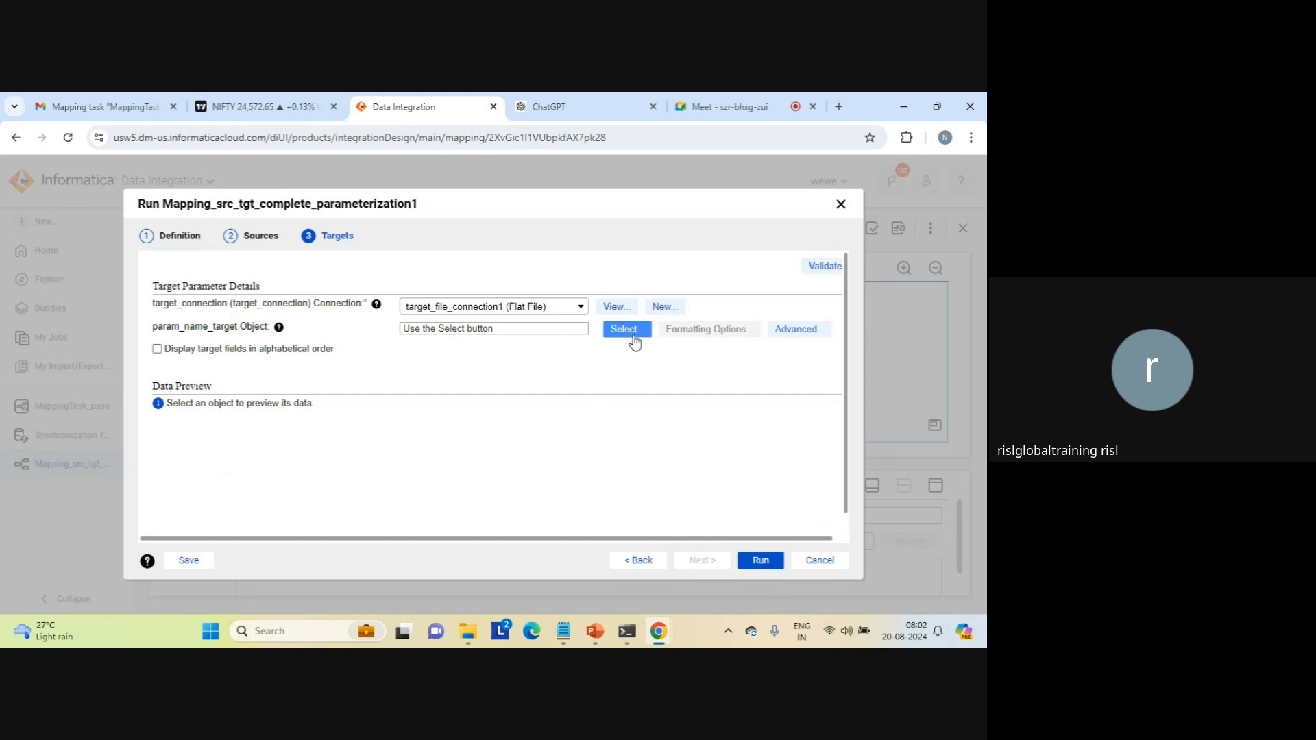
Step: Assign aggregation_result_count.txt to the param_name_target object parameter and run the mapping
left_click(632, 335)
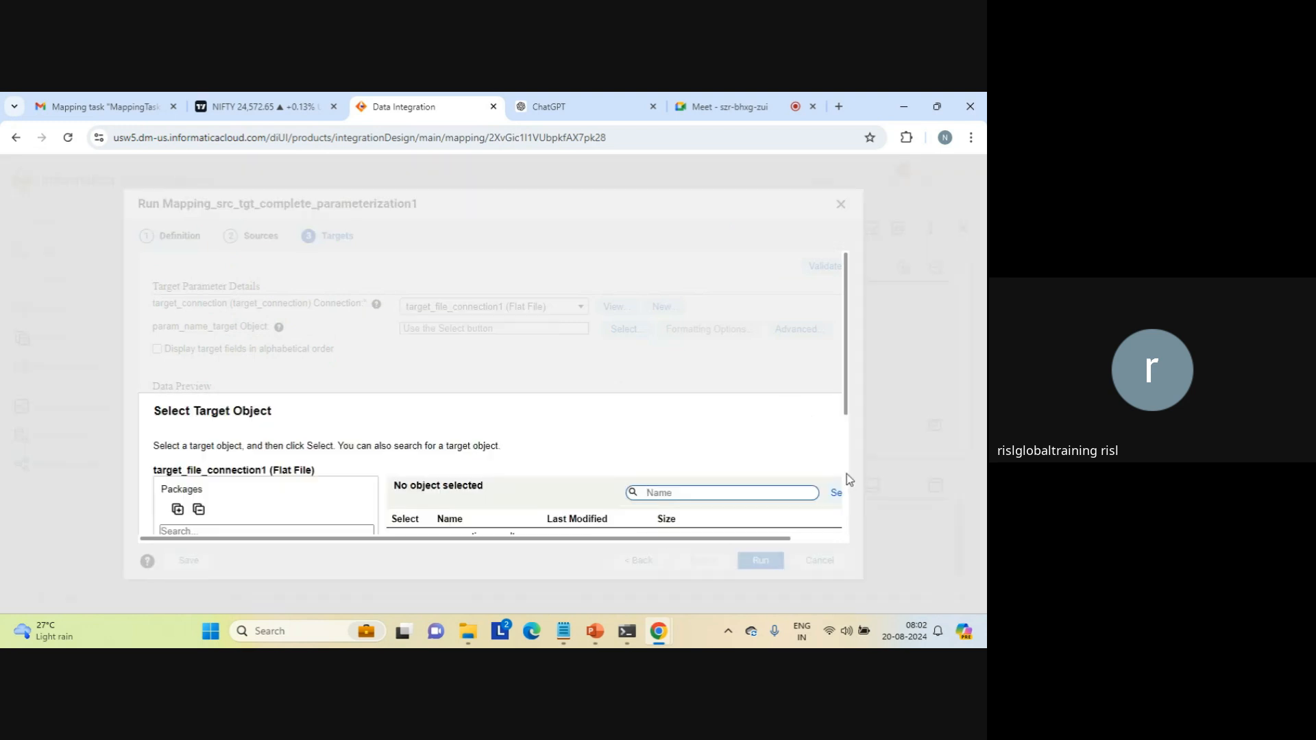
scroll(847, 493, "down", 3)
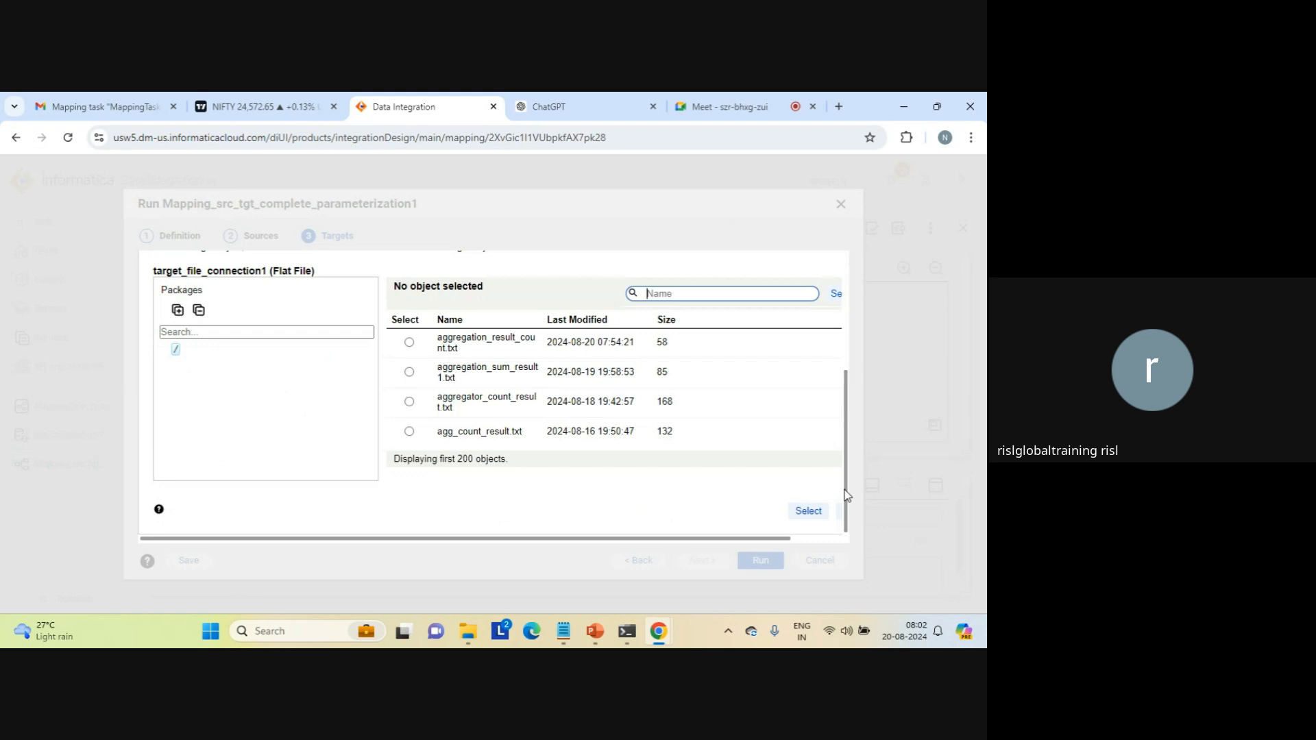
left_click(410, 343)
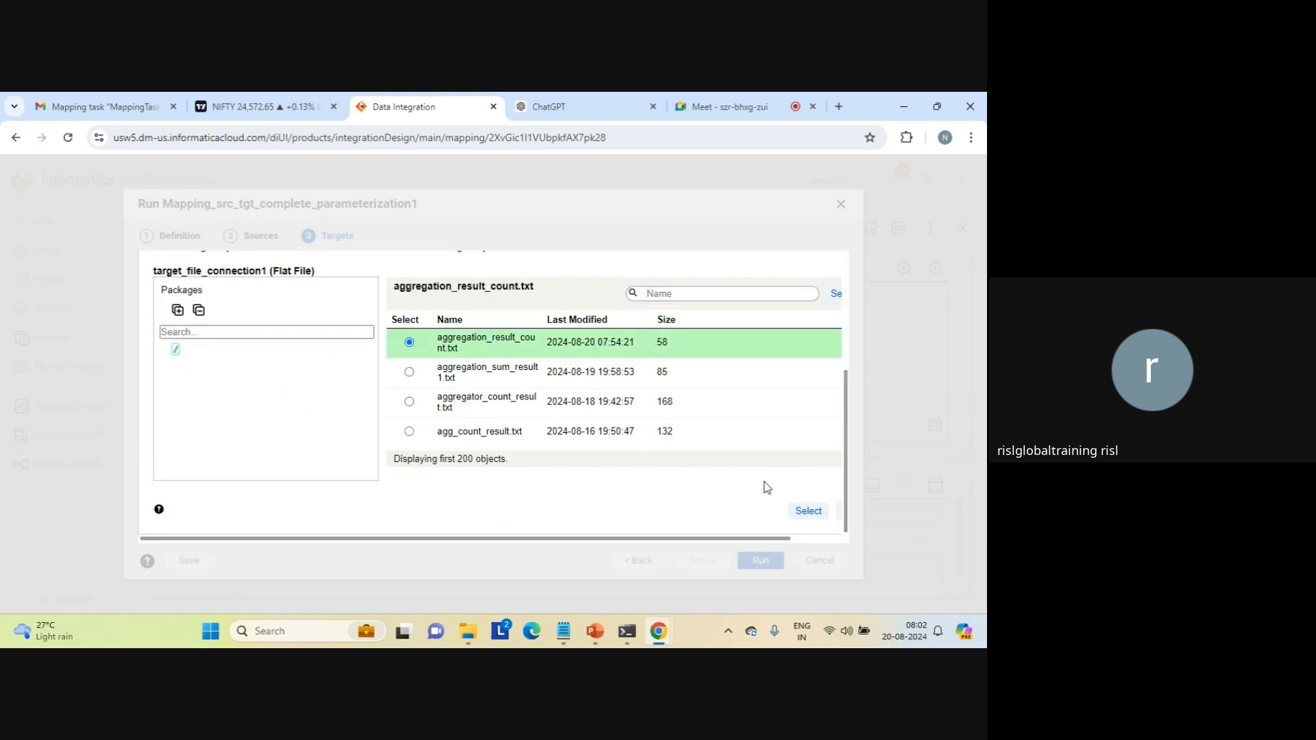
left_click(808, 512)
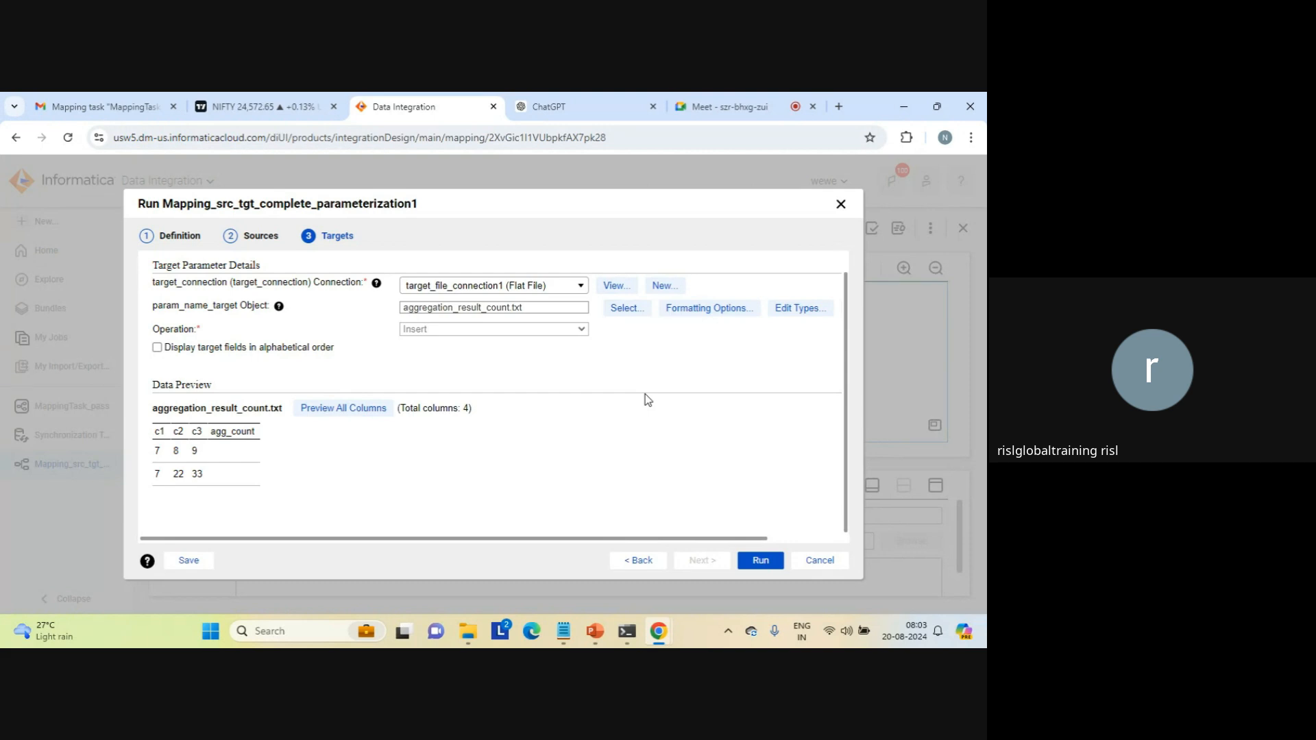
left_click(754, 561)
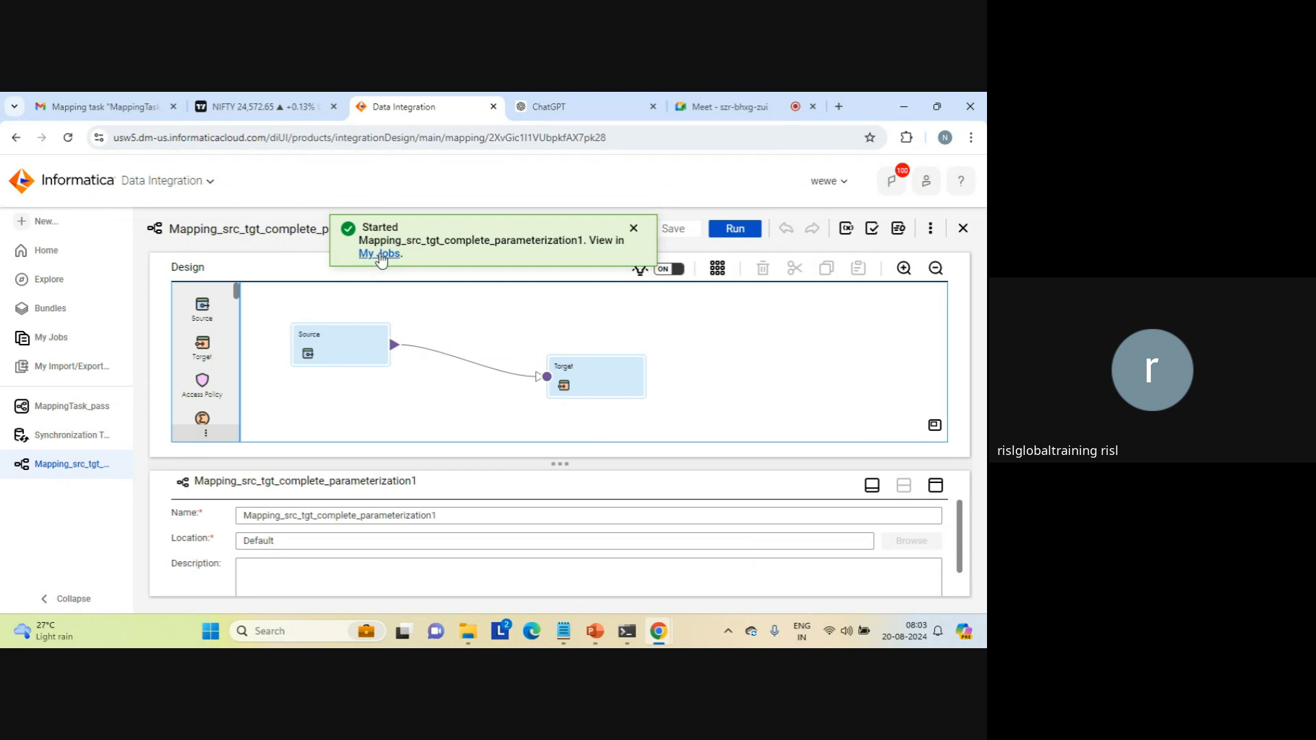
Step: View the started run in the job list, dismiss the notification and check its status and processed rows
left_click(381, 254)
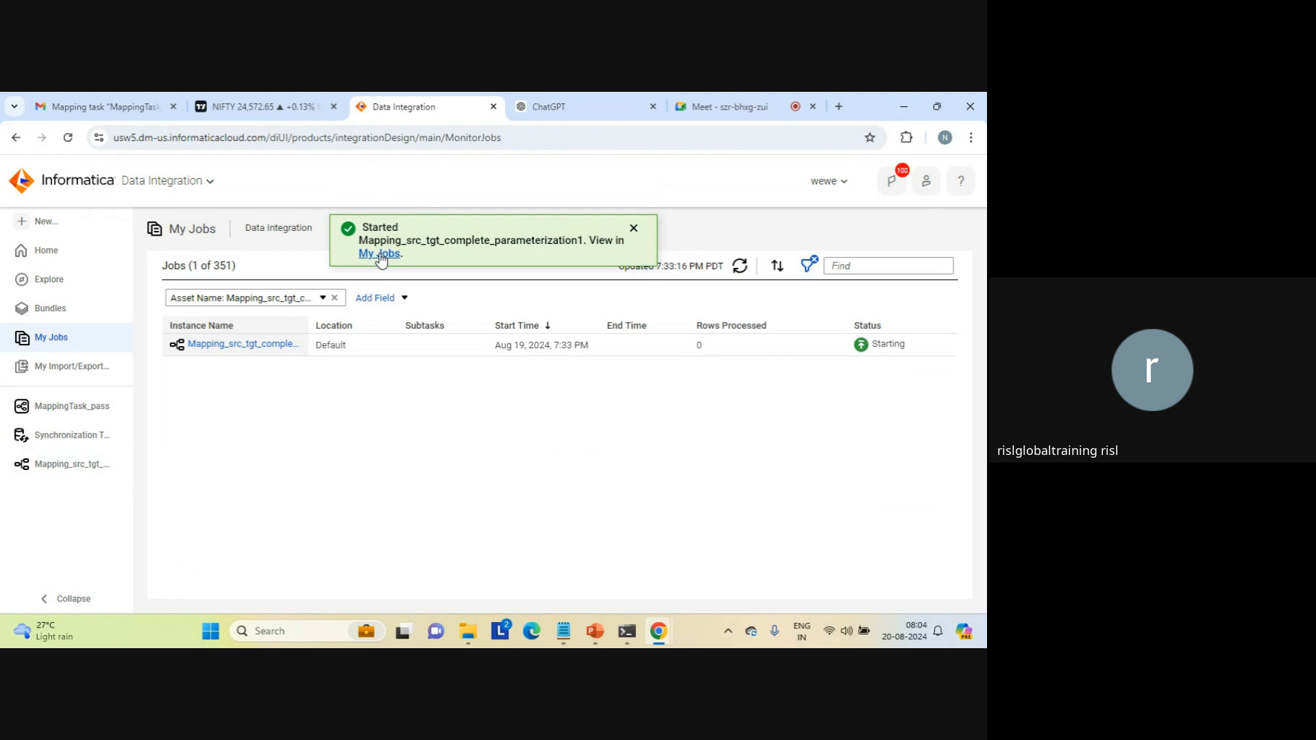
left_click(632, 231)
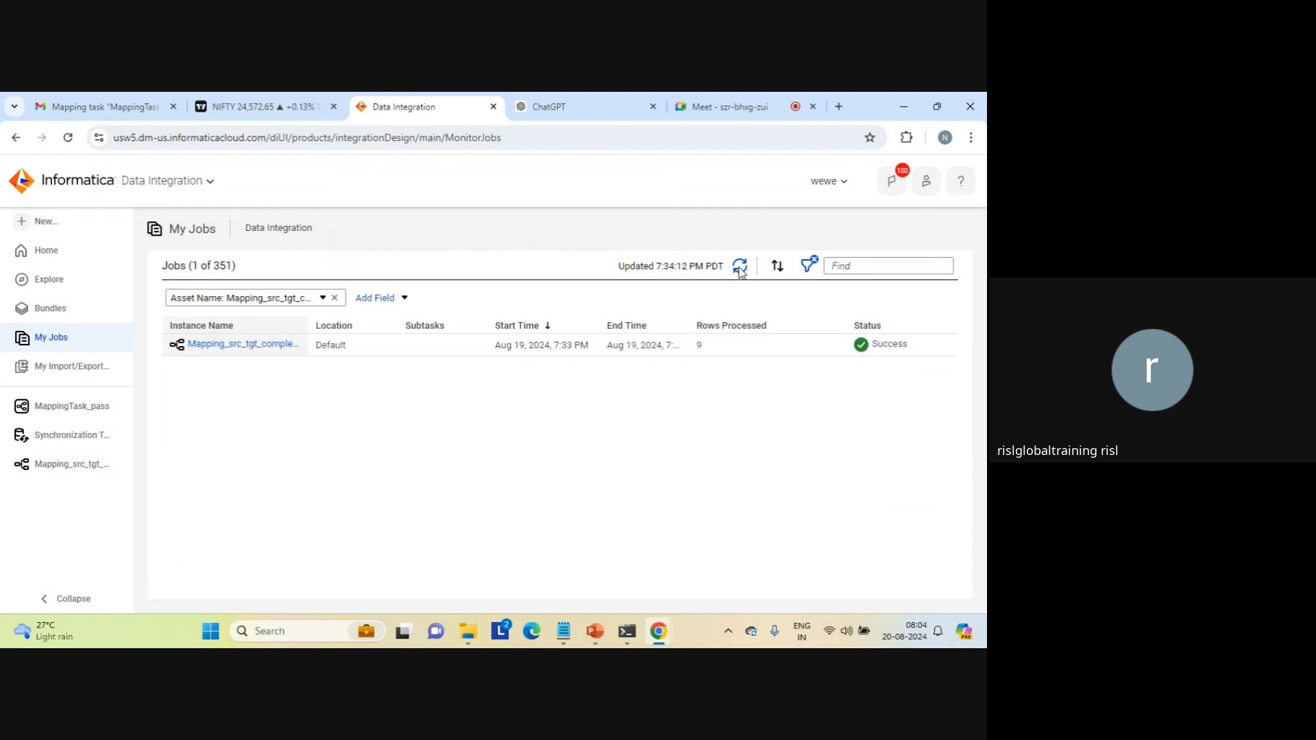
double_click(699, 345)
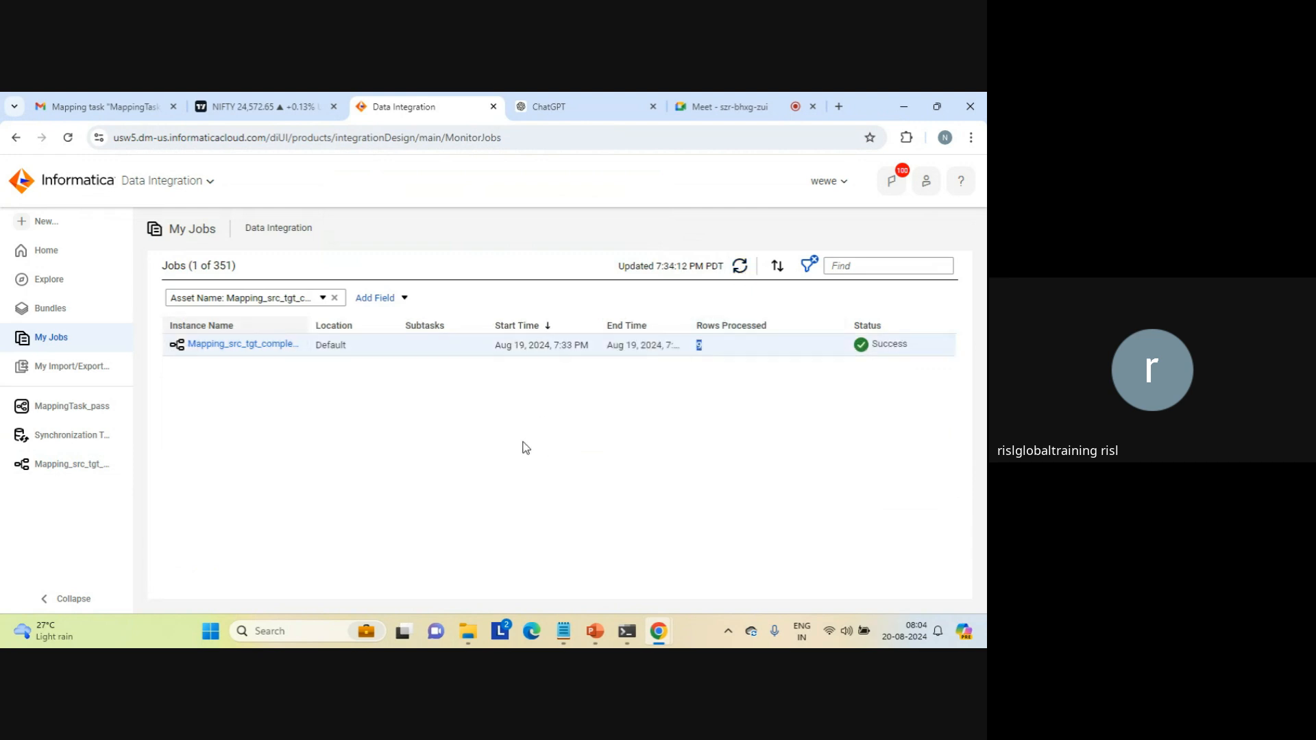
Step: Switch to File Explorer and open aggregation_result_count from the target folder to examine the written rows
mouse_move(472, 634)
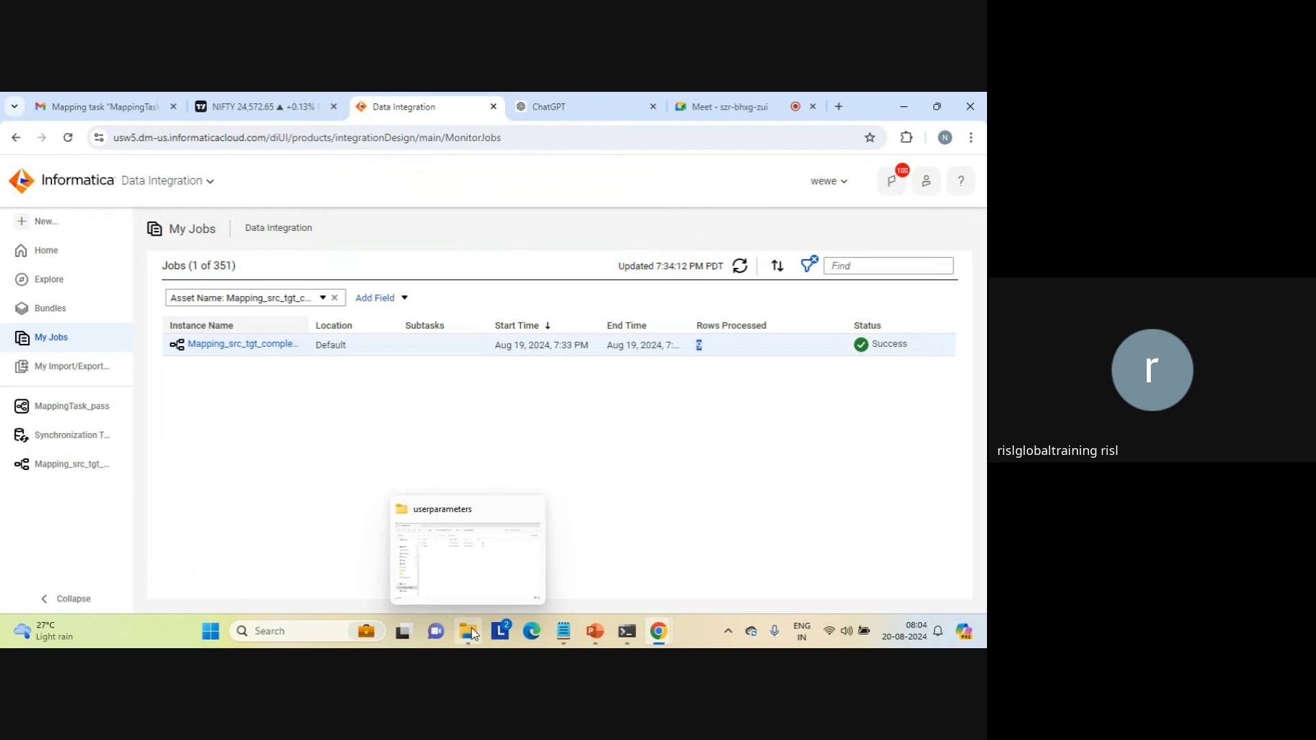
left_click(483, 556)
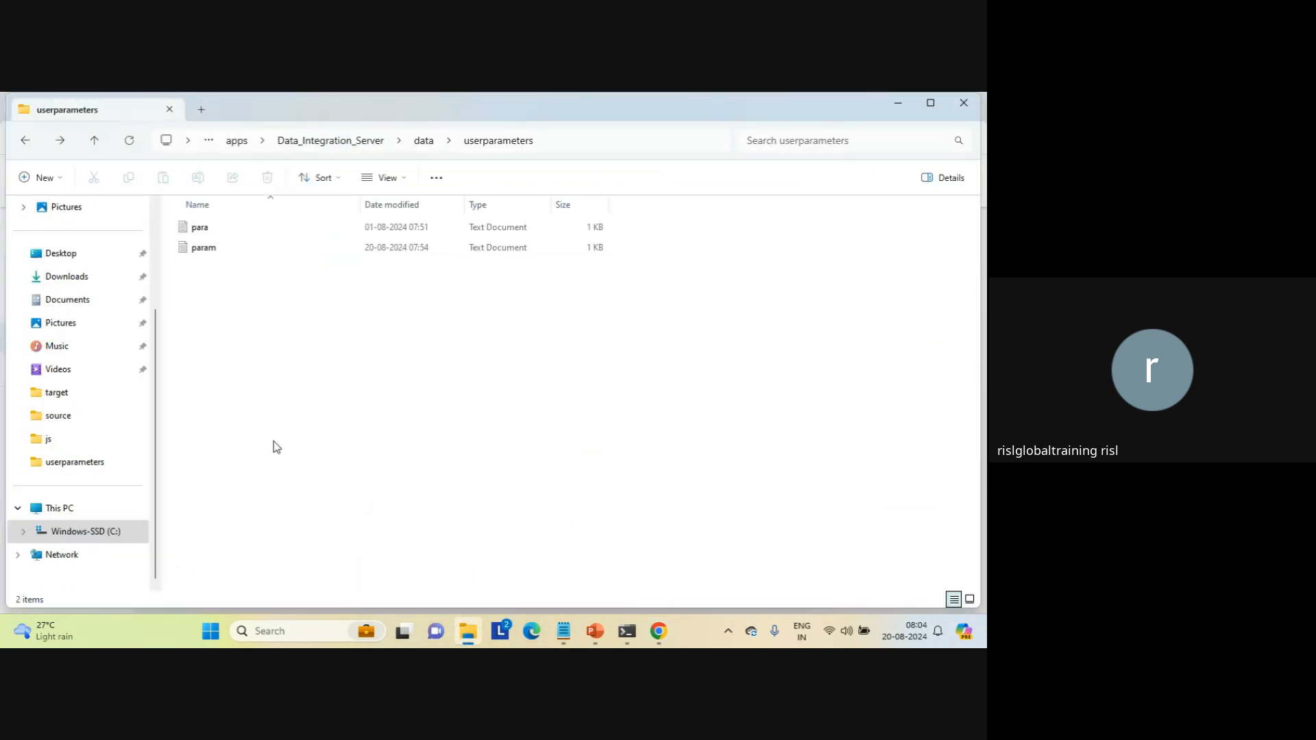
left_click(58, 394)
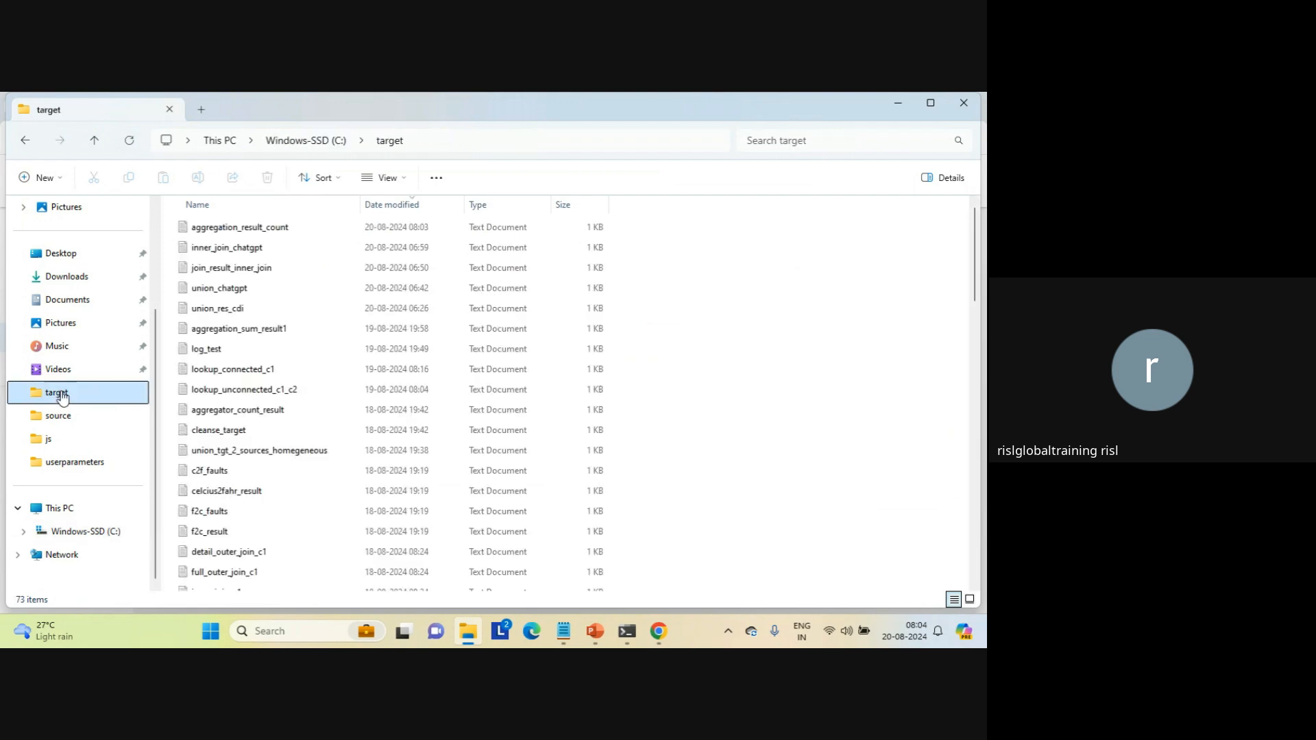
double_click(234, 231)
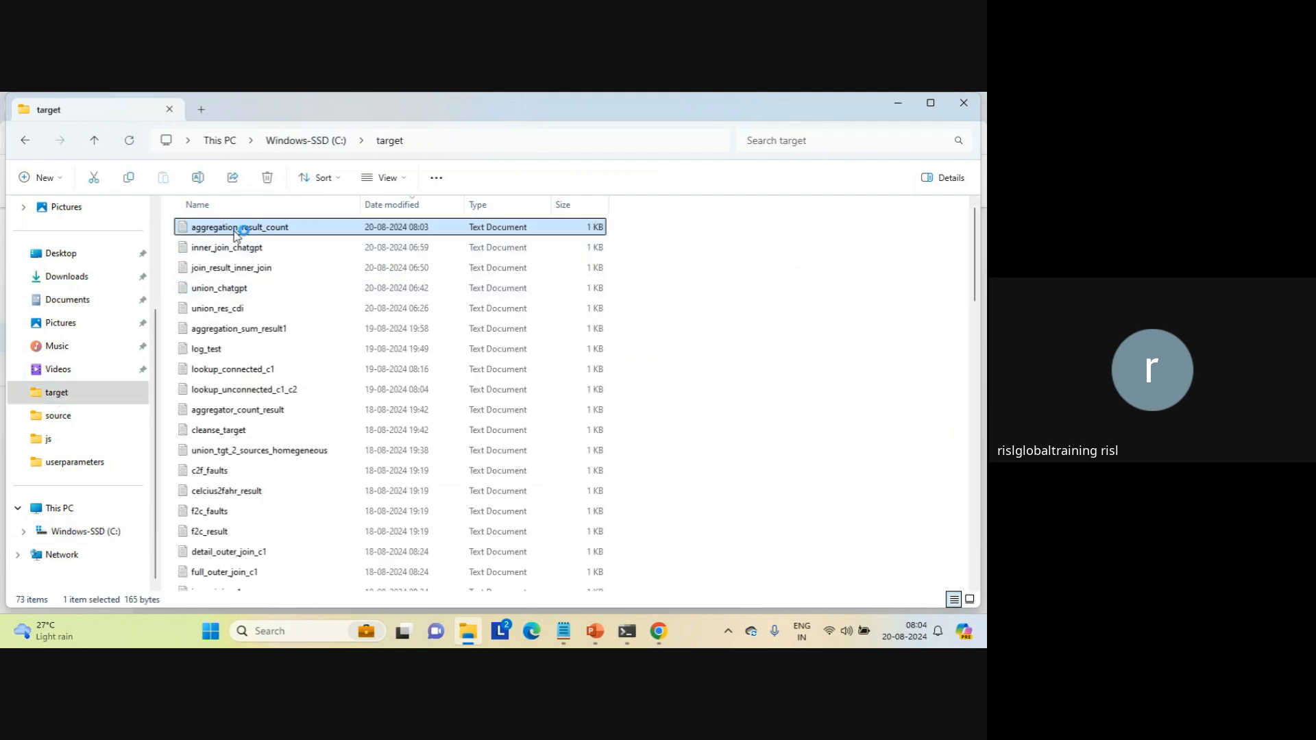
left_click(172, 371)
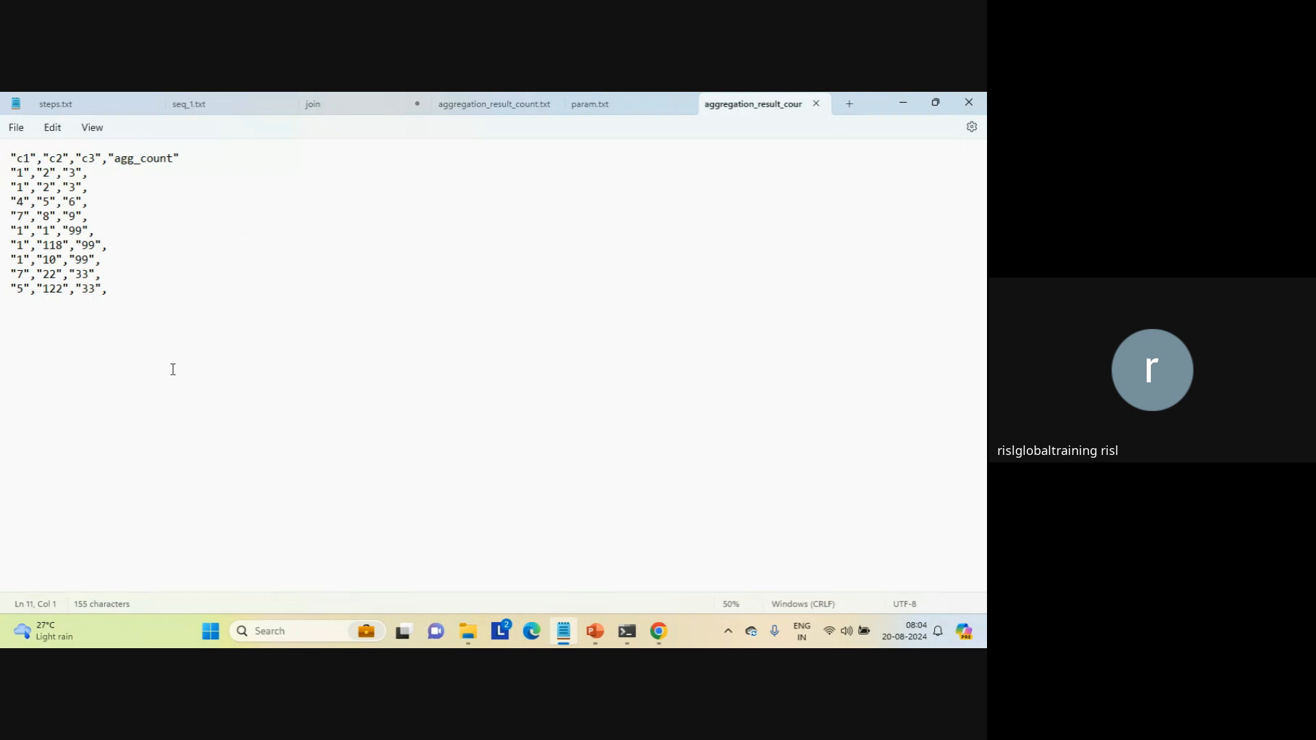
Step: Close both open copies of aggregation_result_count and the param.txt file in Notepad
left_click(817, 105)
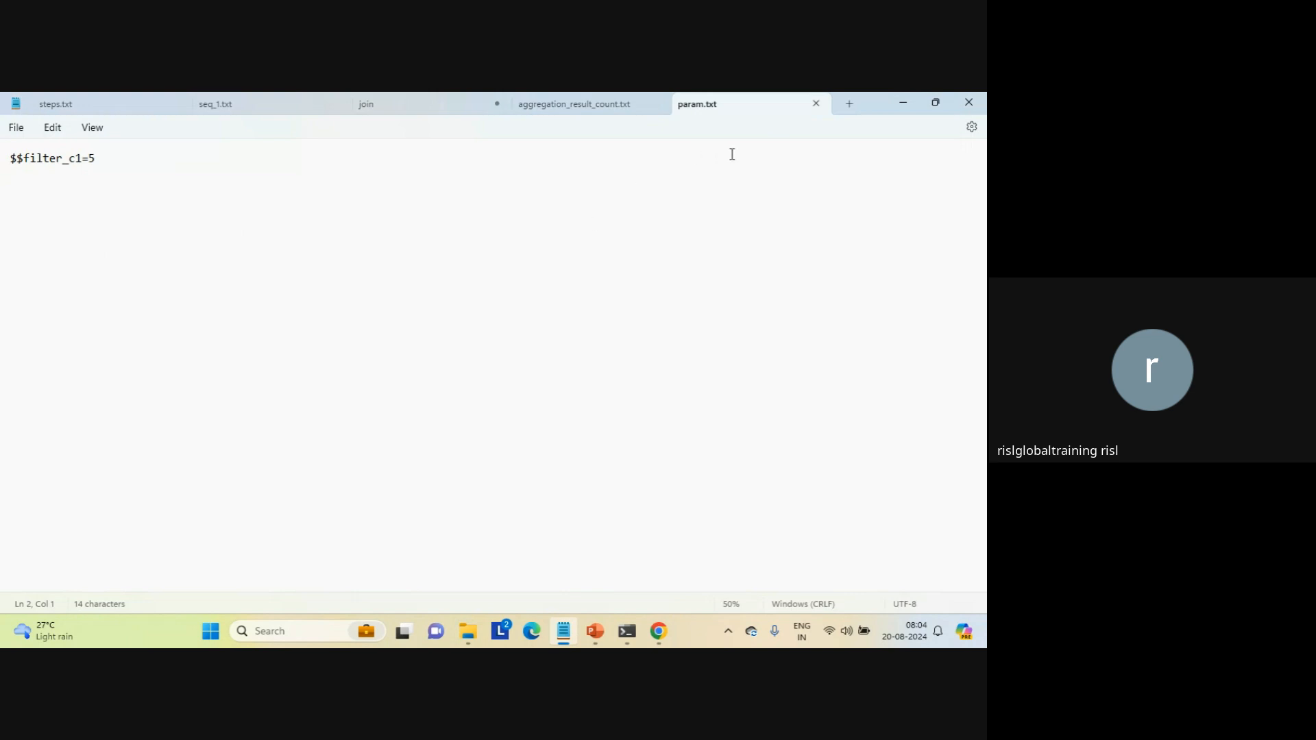
left_click(817, 104)
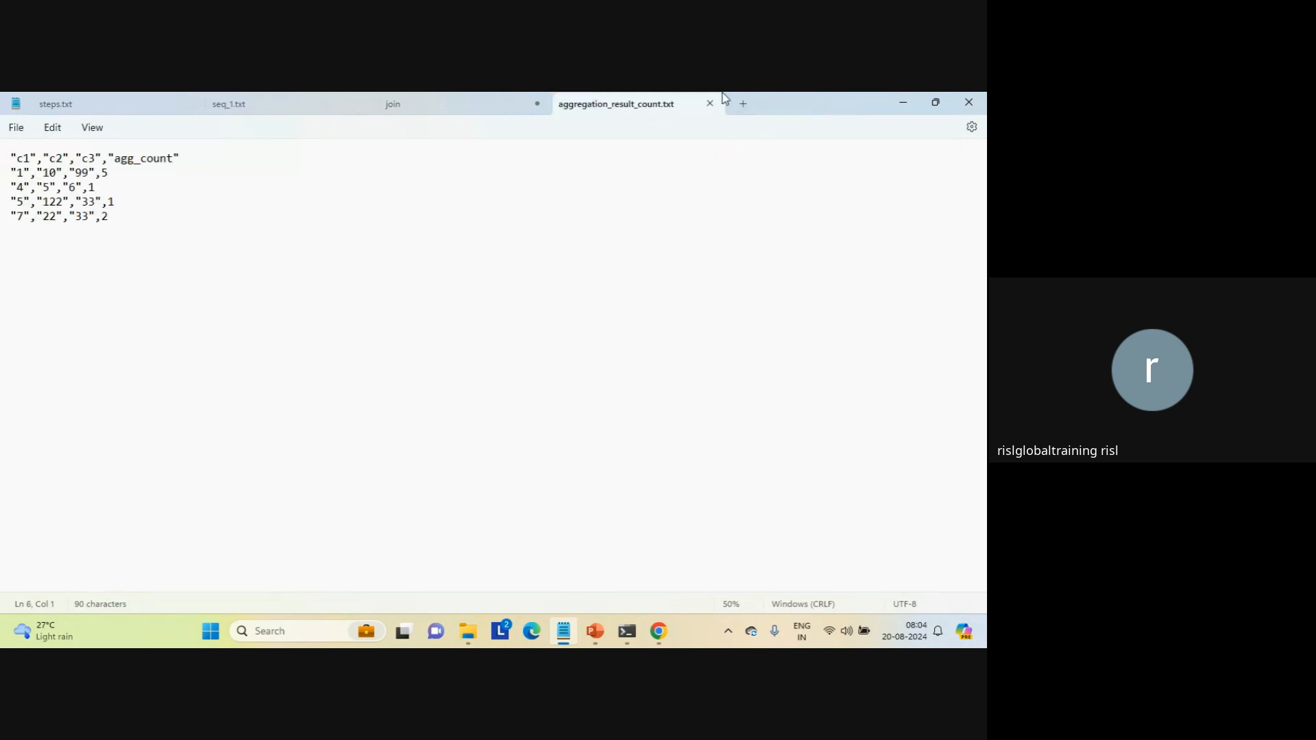
left_click(712, 104)
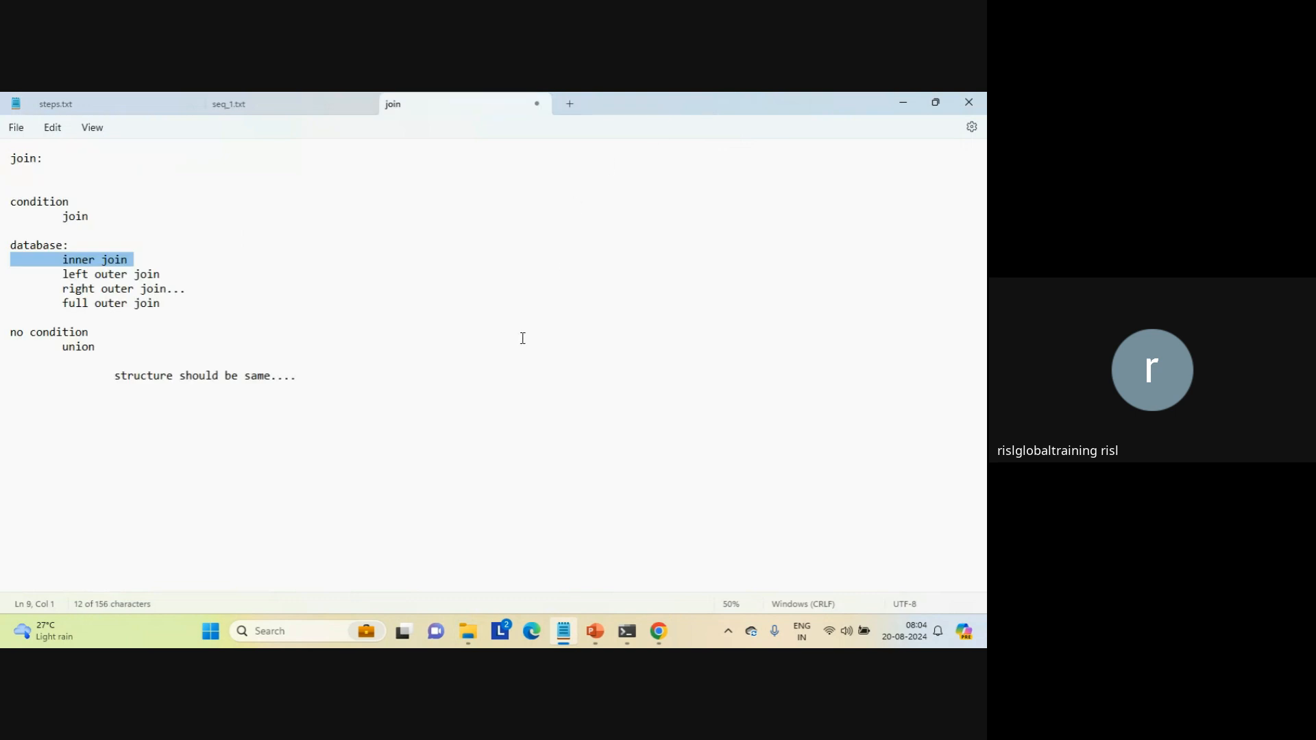
Step: Switch back to Data Integration in Chrome and create a new asset of type Mapping
mouse_move(664, 629)
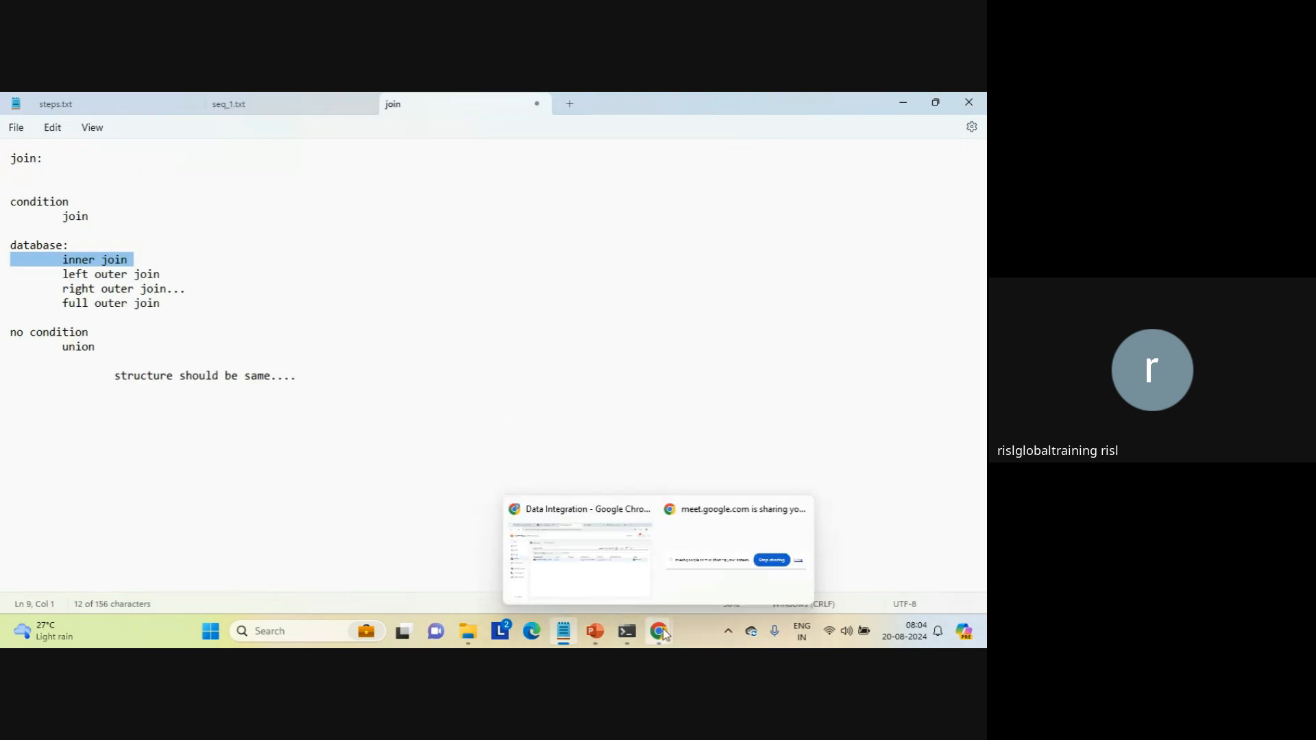
left_click(570, 560)
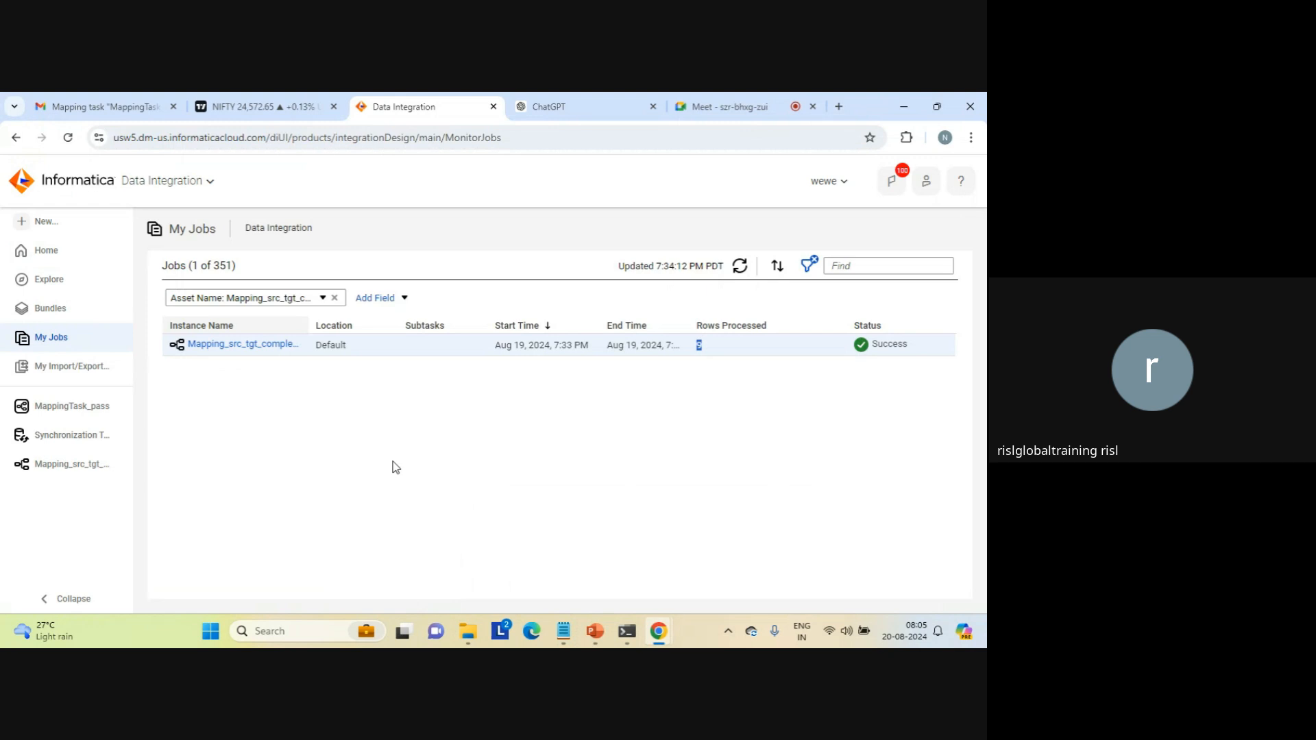
left_click(396, 467)
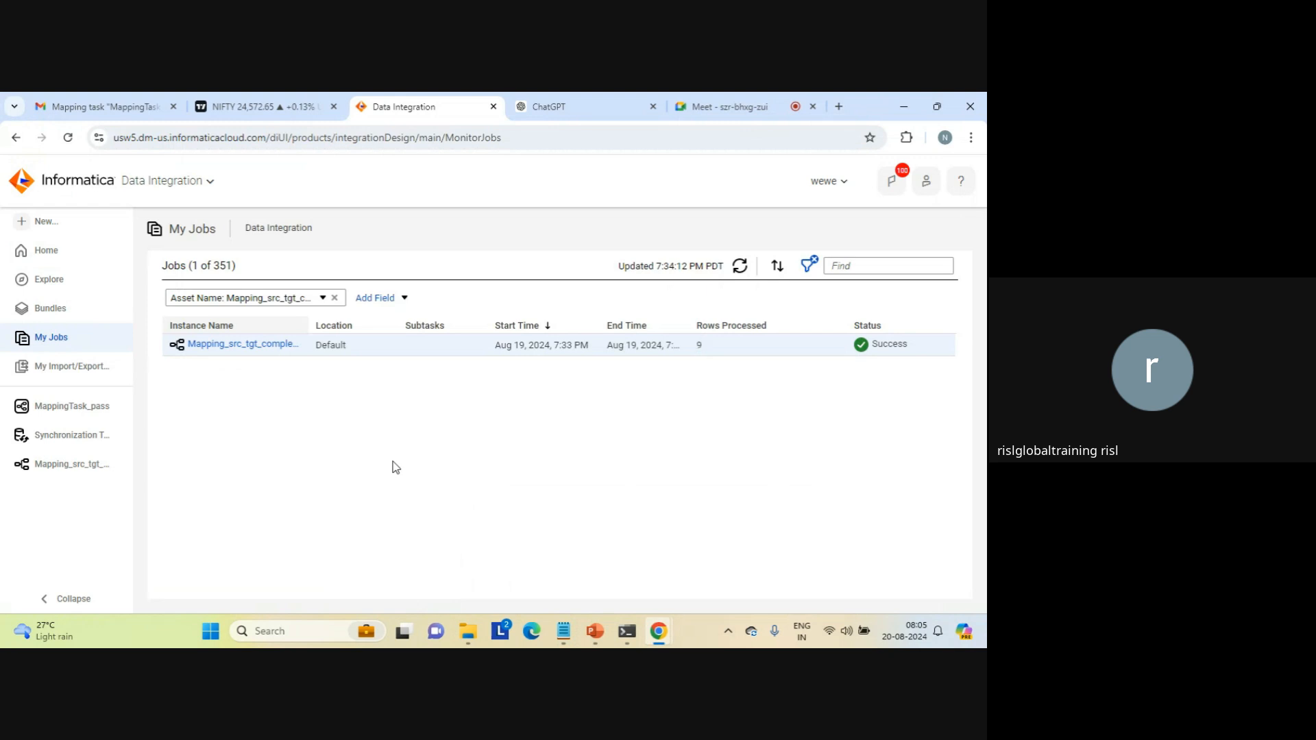
left_click(40, 230)
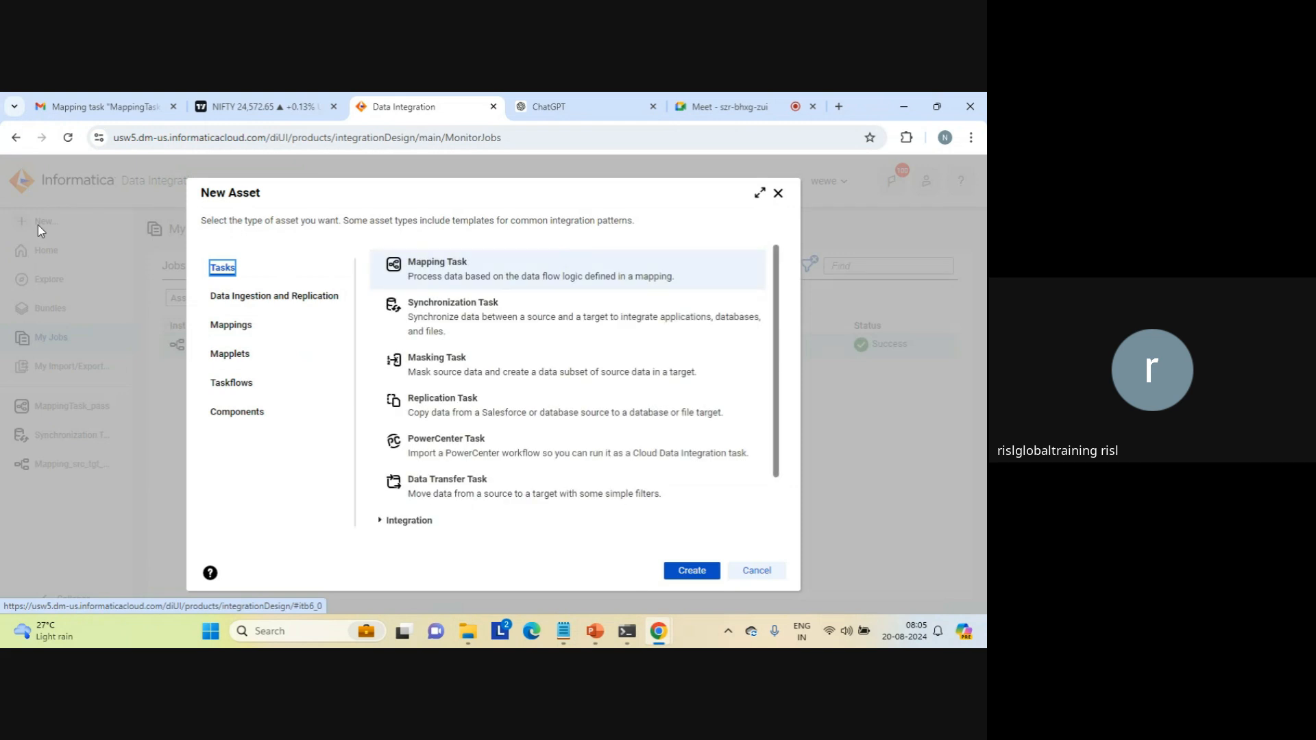
left_click(229, 326)
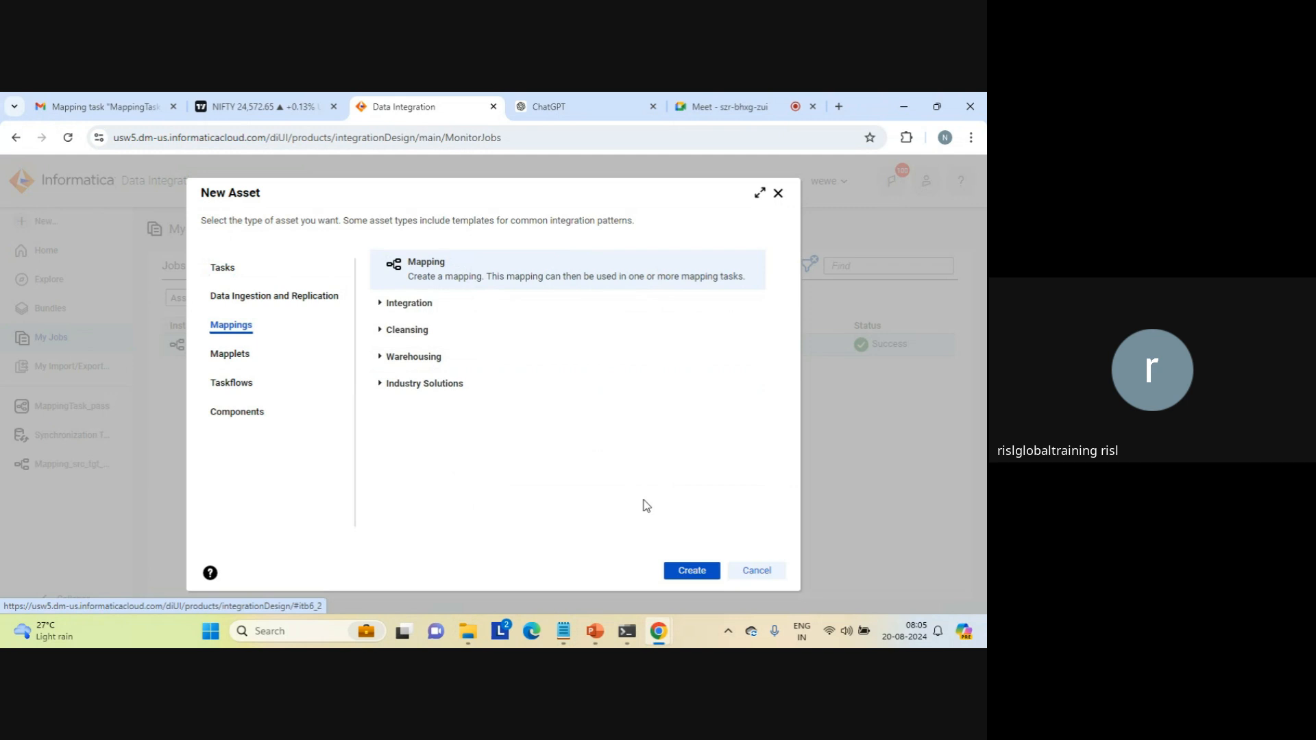
left_click(688, 571)
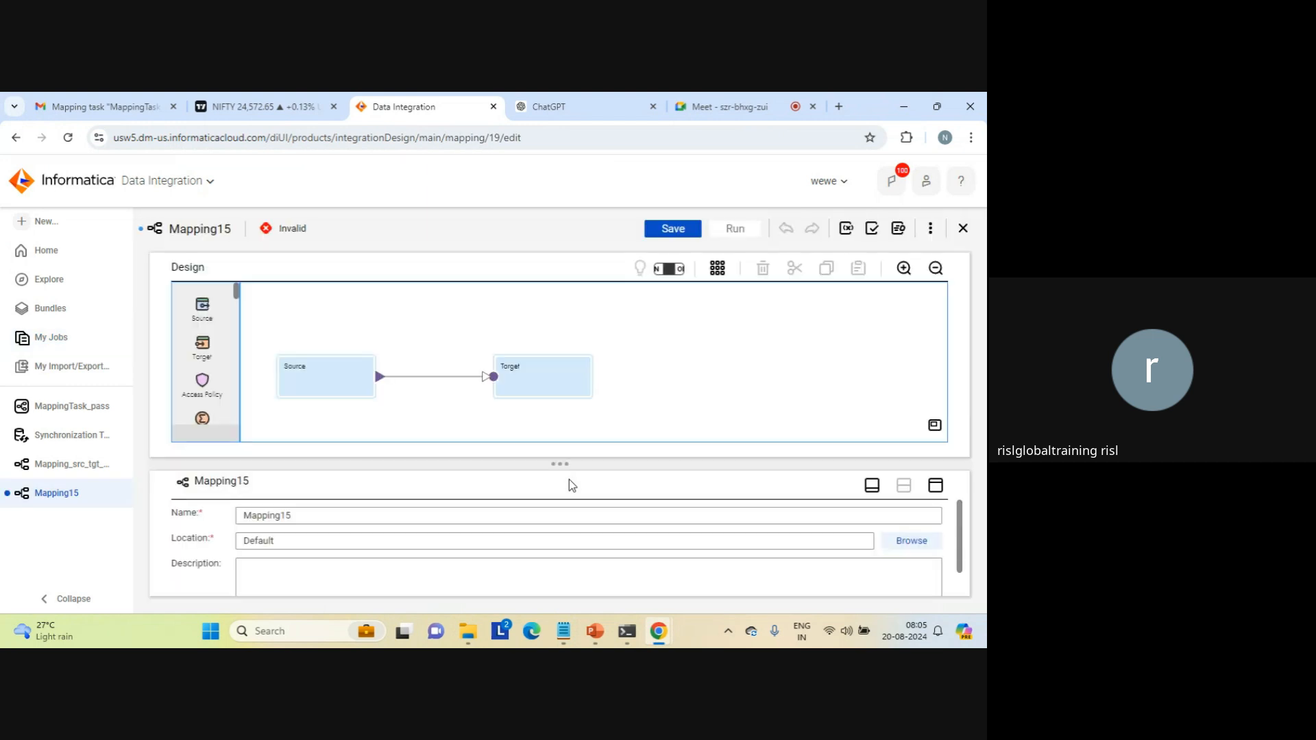
Step: Insert a Filter transformation between Source and Target in the mapping and space the three transformations apart on the canvas
left_click(304, 372)
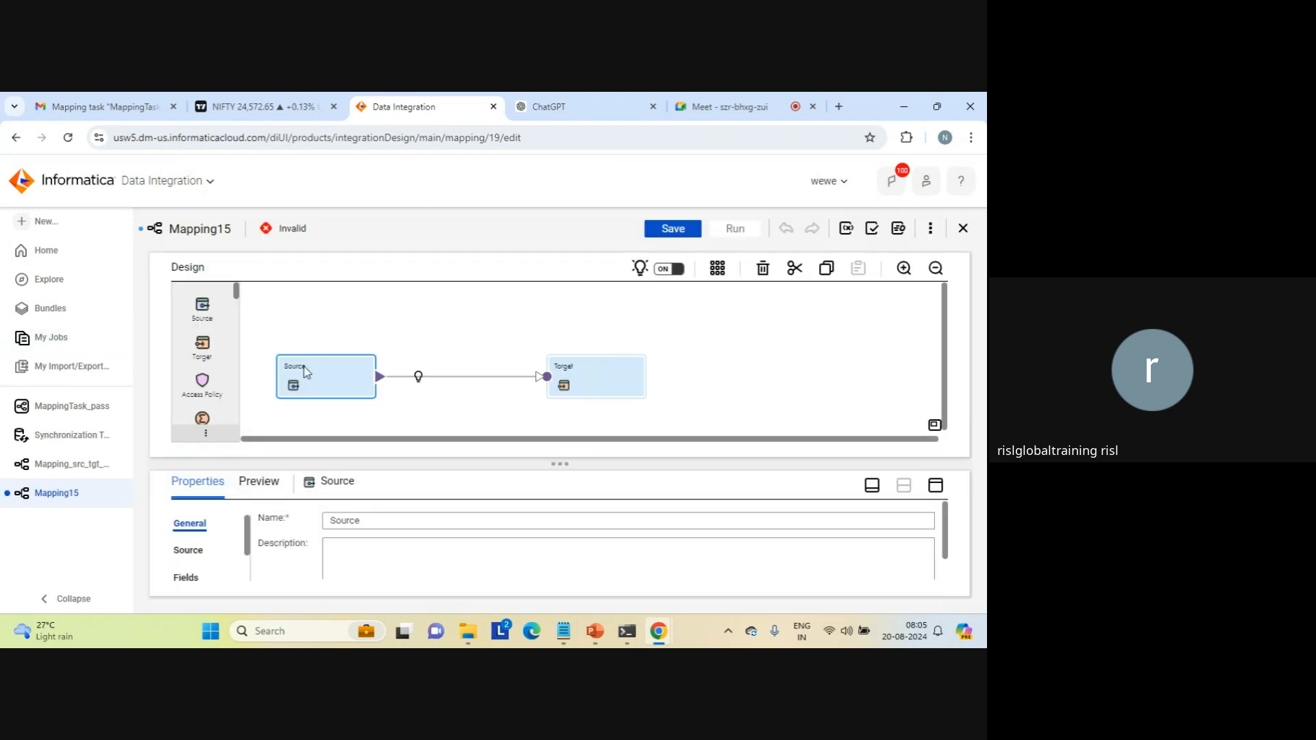
scroll(240, 361, "down", 2)
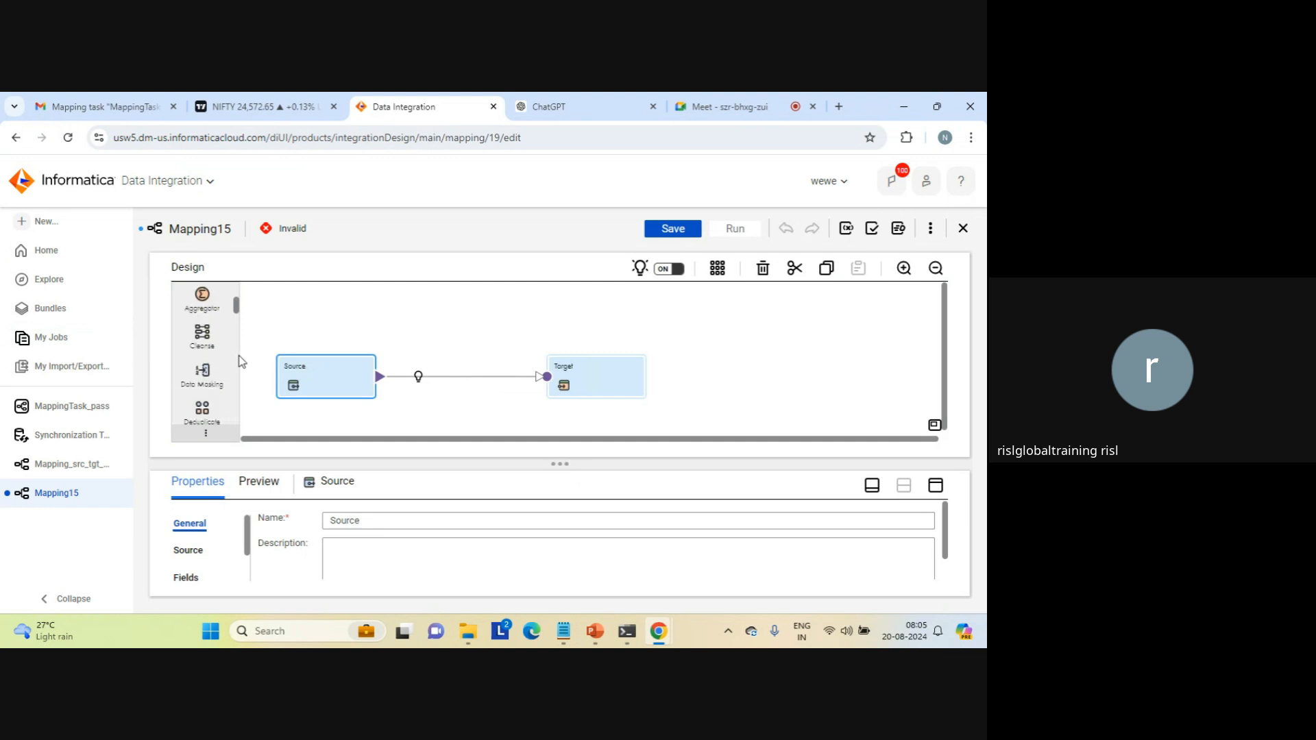
scroll(241, 361, "down", 2)
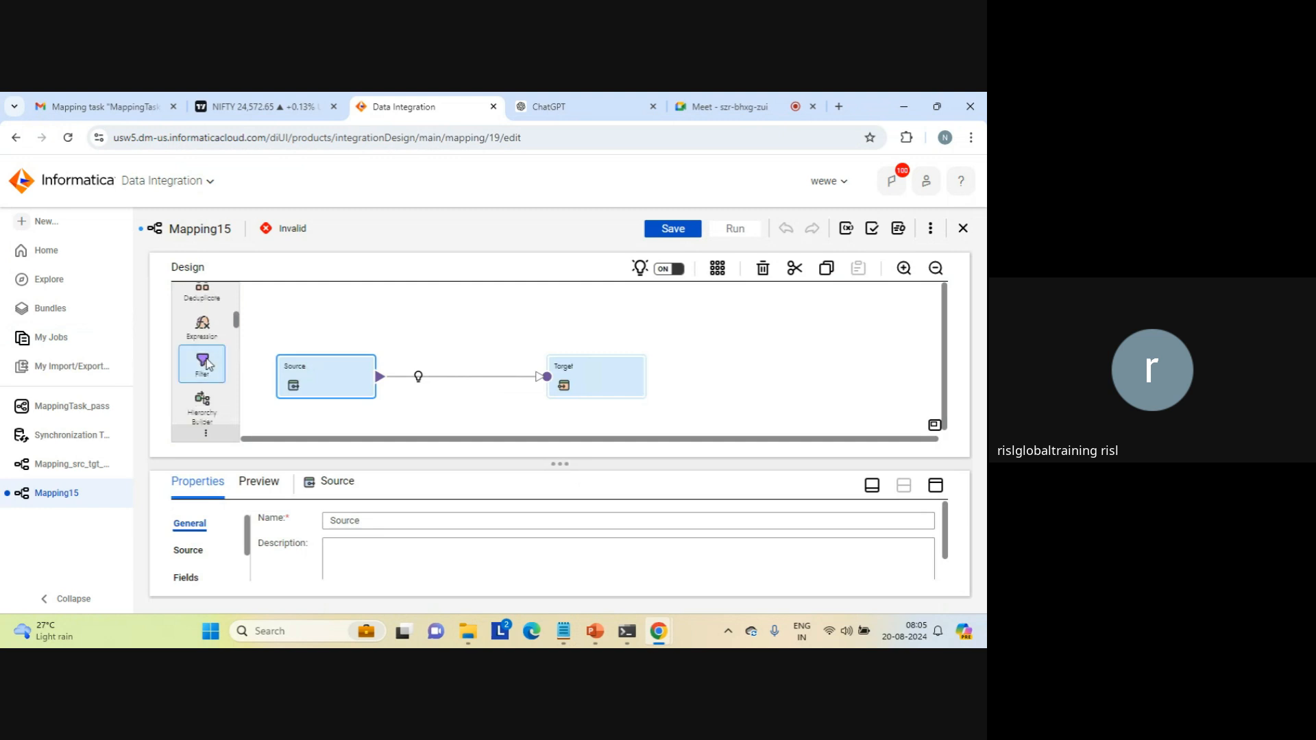
left_click_drag(203, 362, 401, 363)
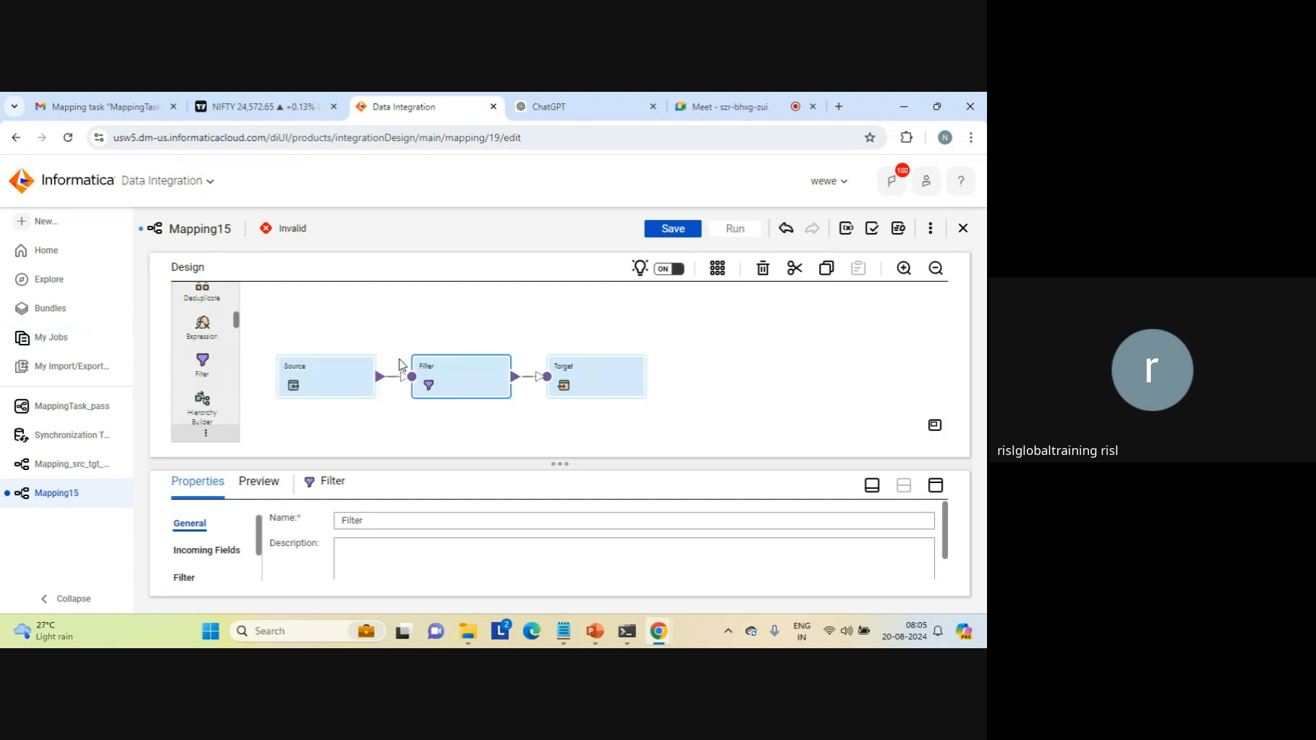
left_click_drag(579, 367, 669, 357)
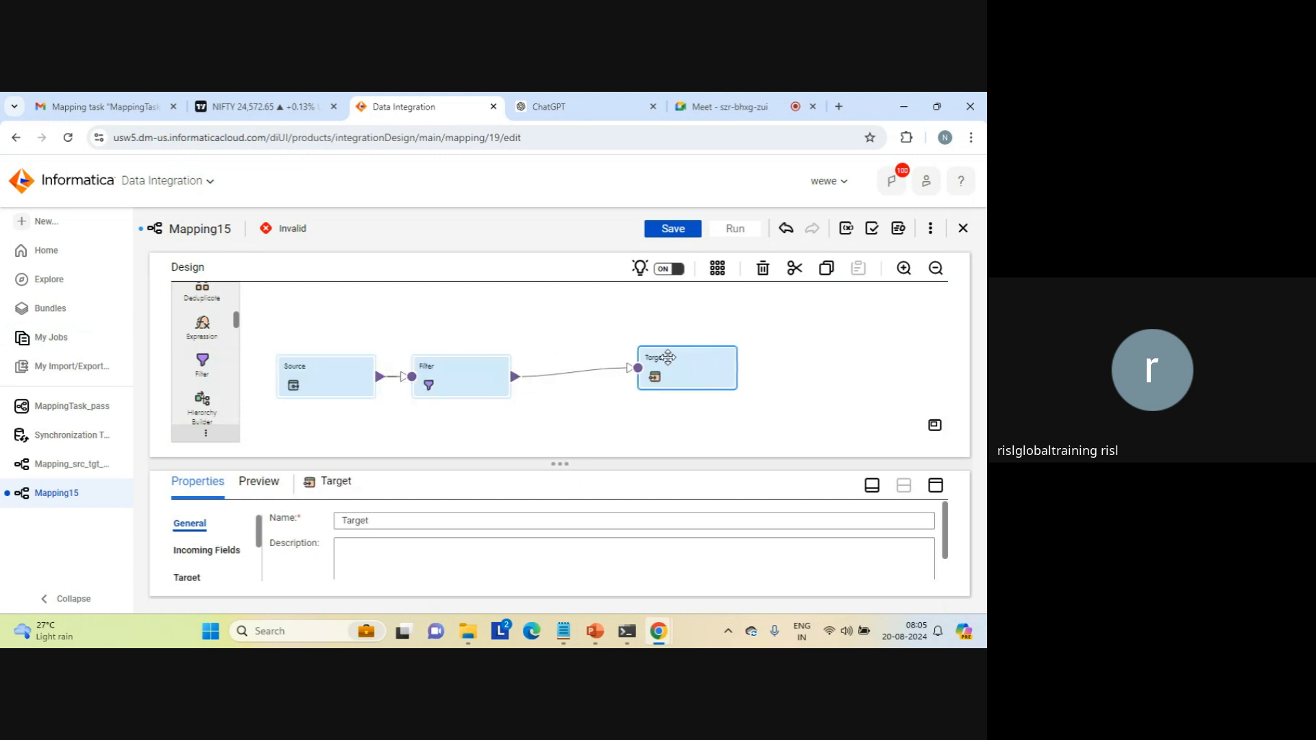
left_click_drag(464, 370, 519, 370)
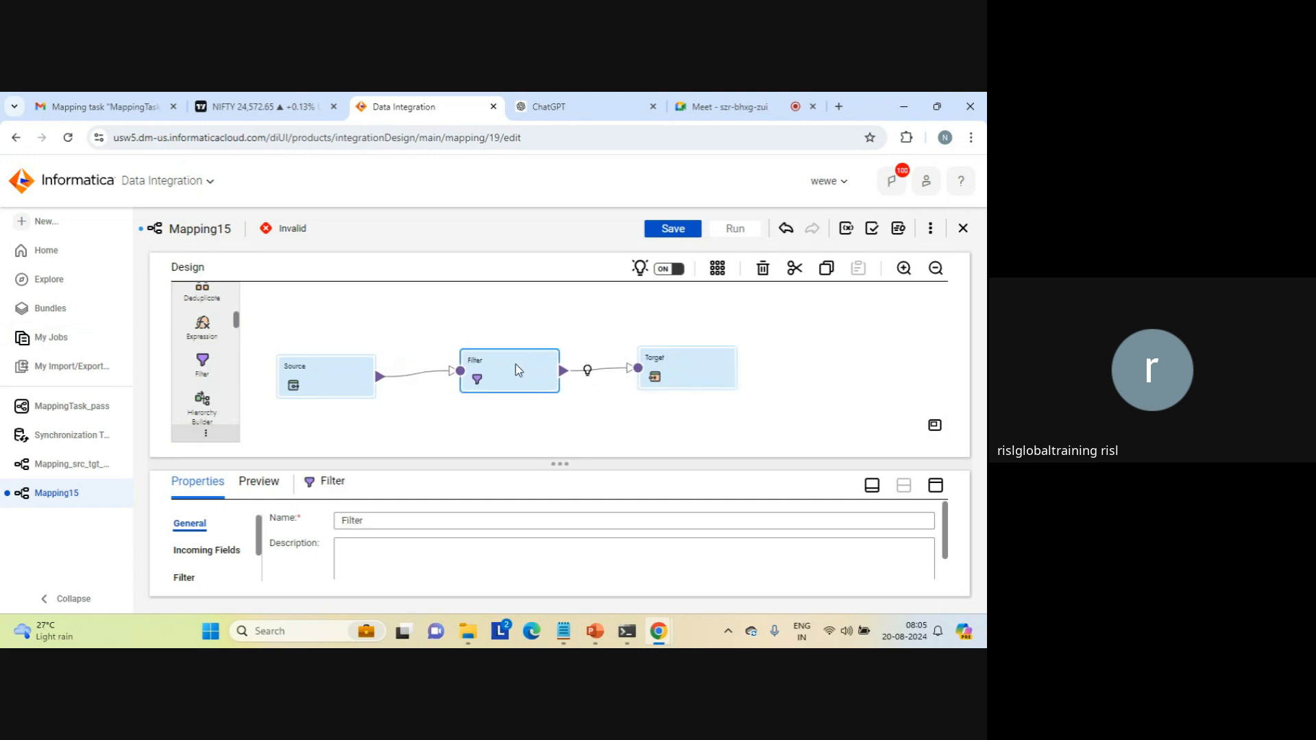
left_click_drag(331, 376, 334, 327)
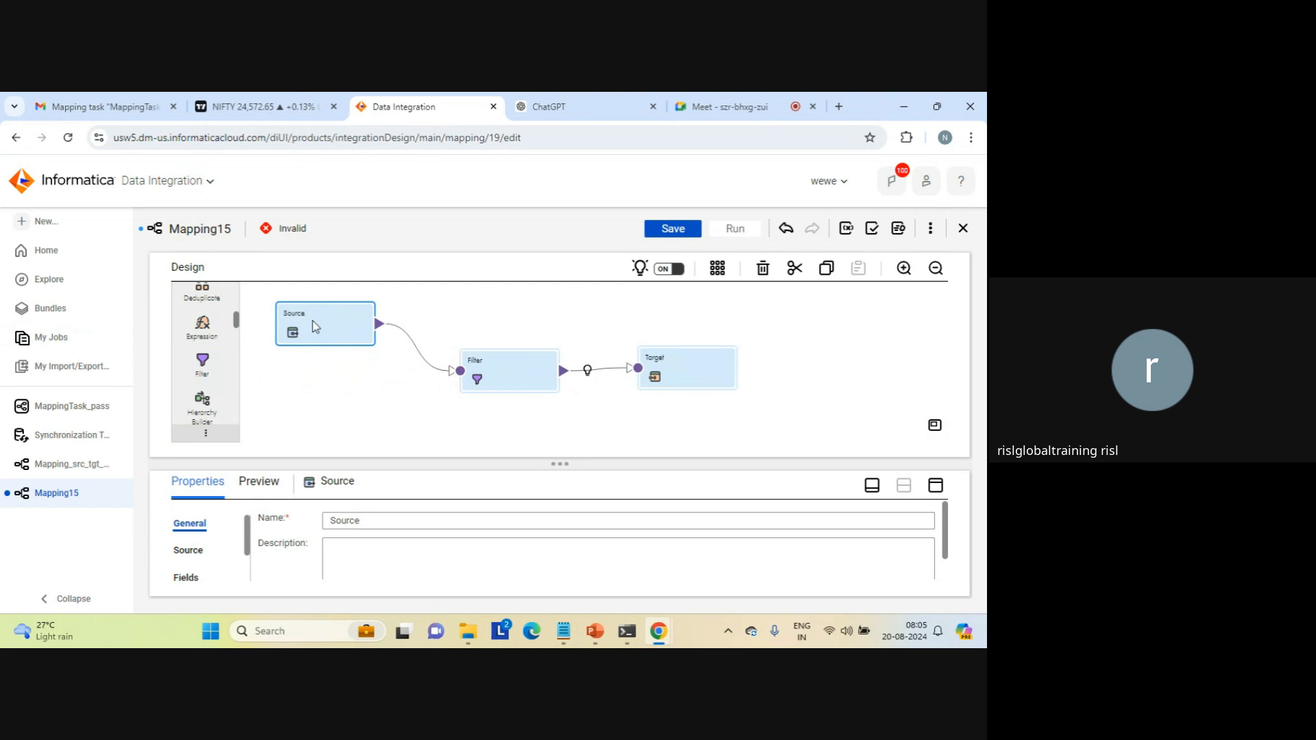
Step: Create a connection input parameter conn1 with display label conn1 for the Source transformation's connection
left_click(937, 485)
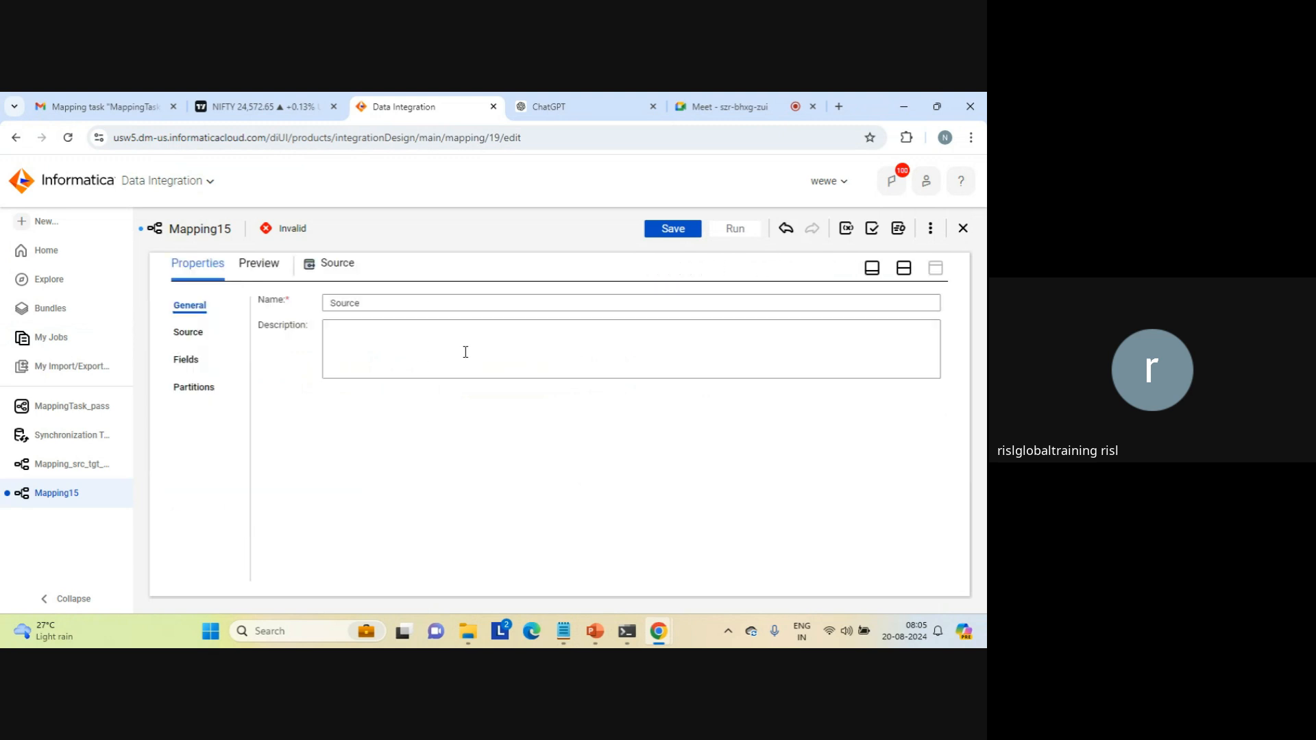
left_click(181, 334)
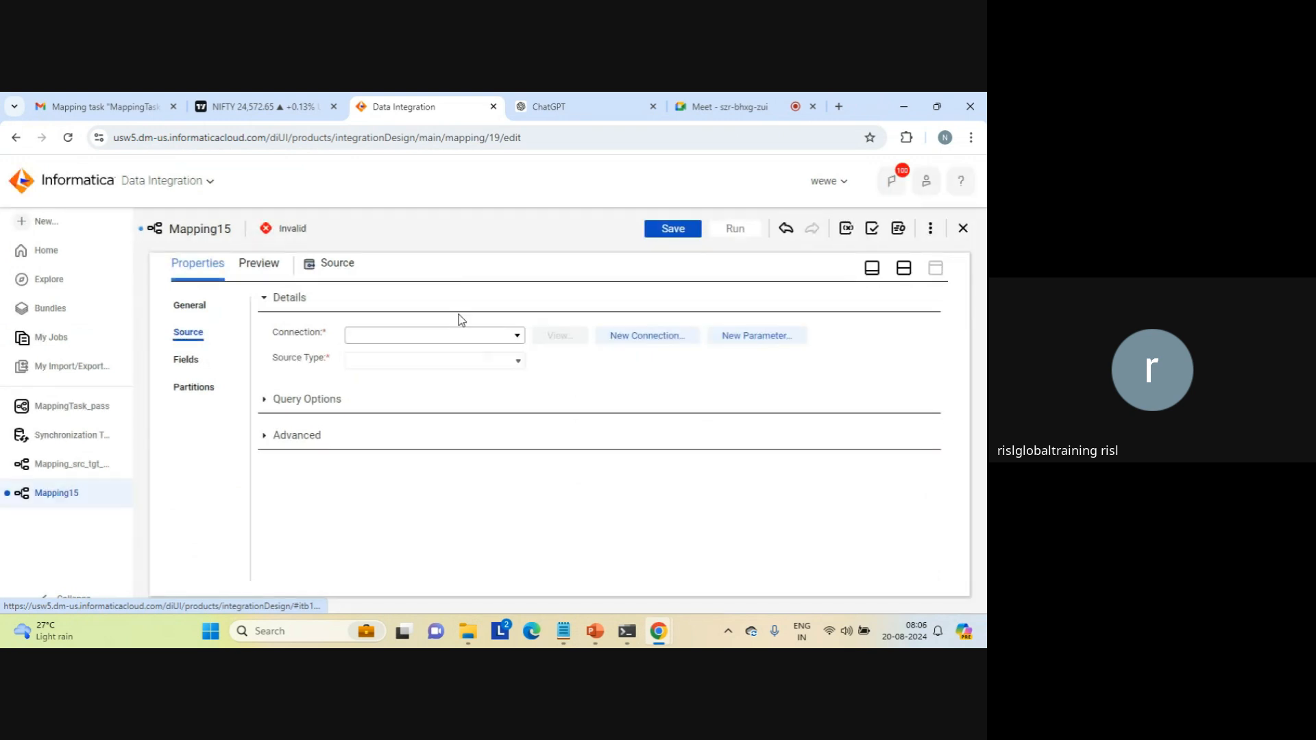
left_click(517, 335)
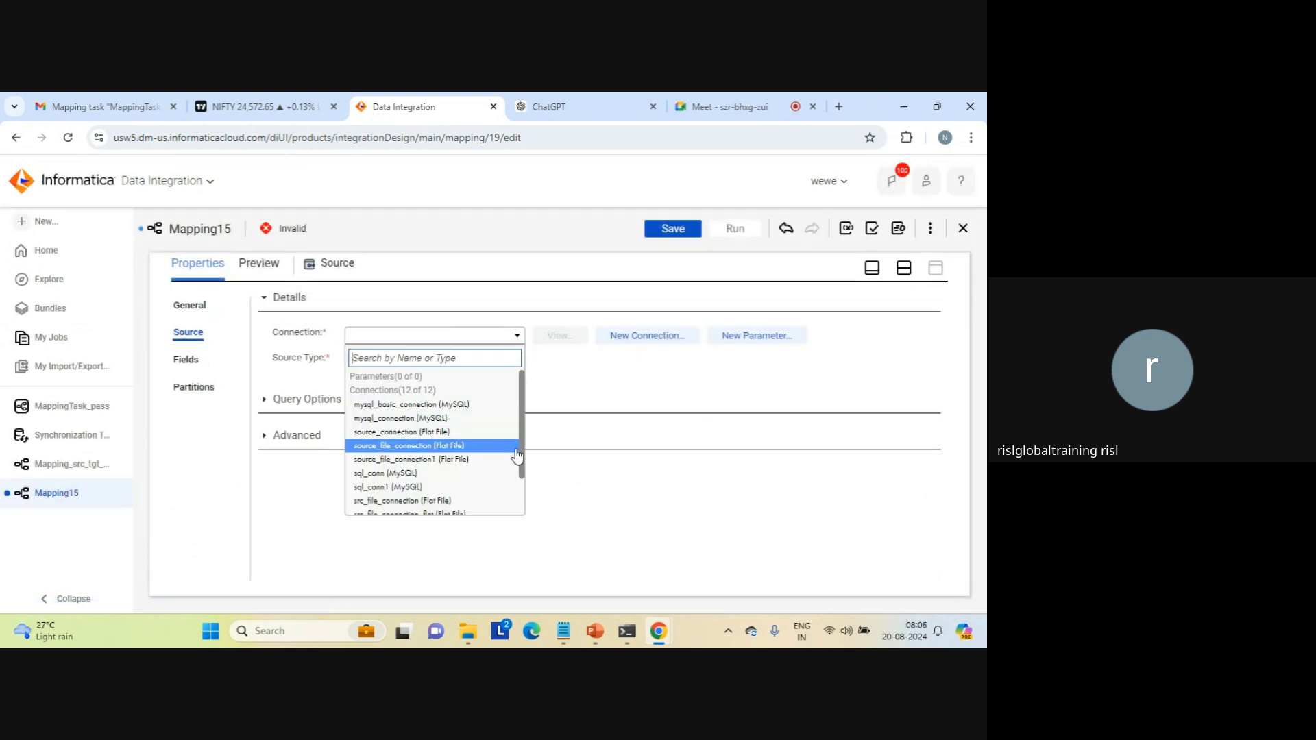
left_click(595, 388)
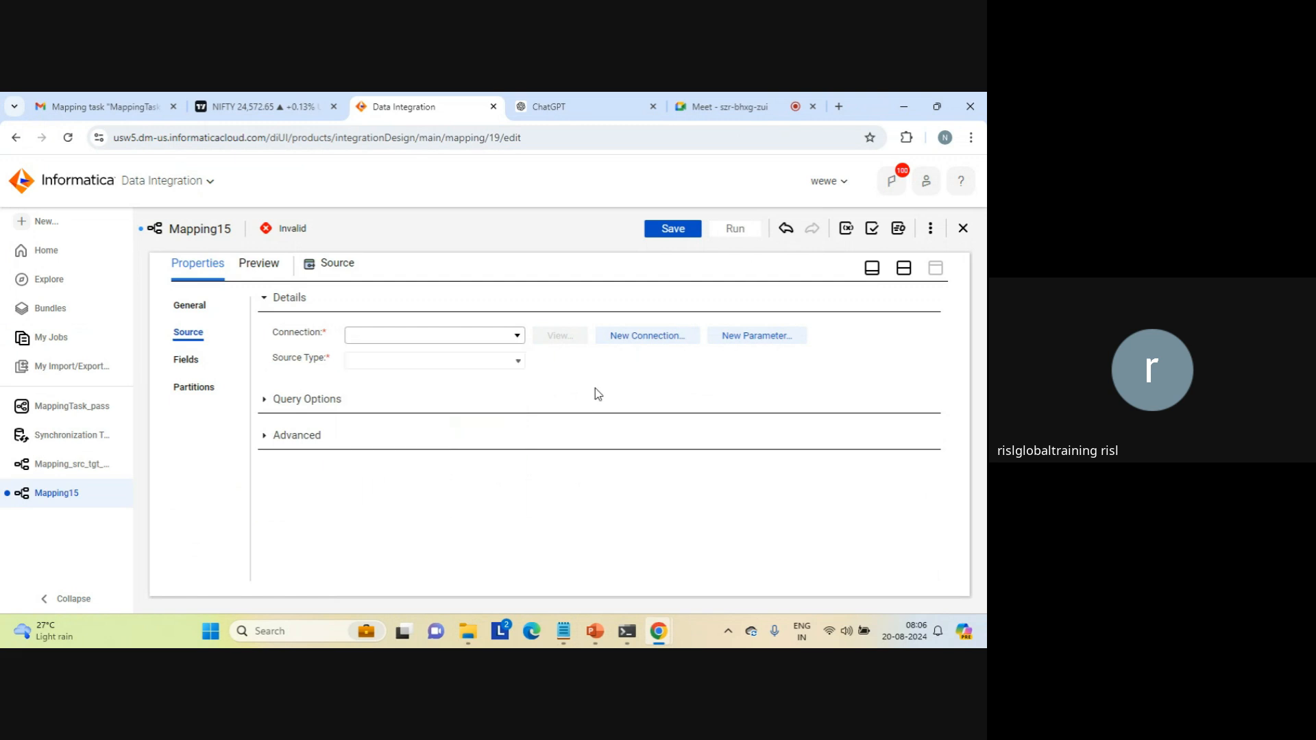
left_click(752, 336)
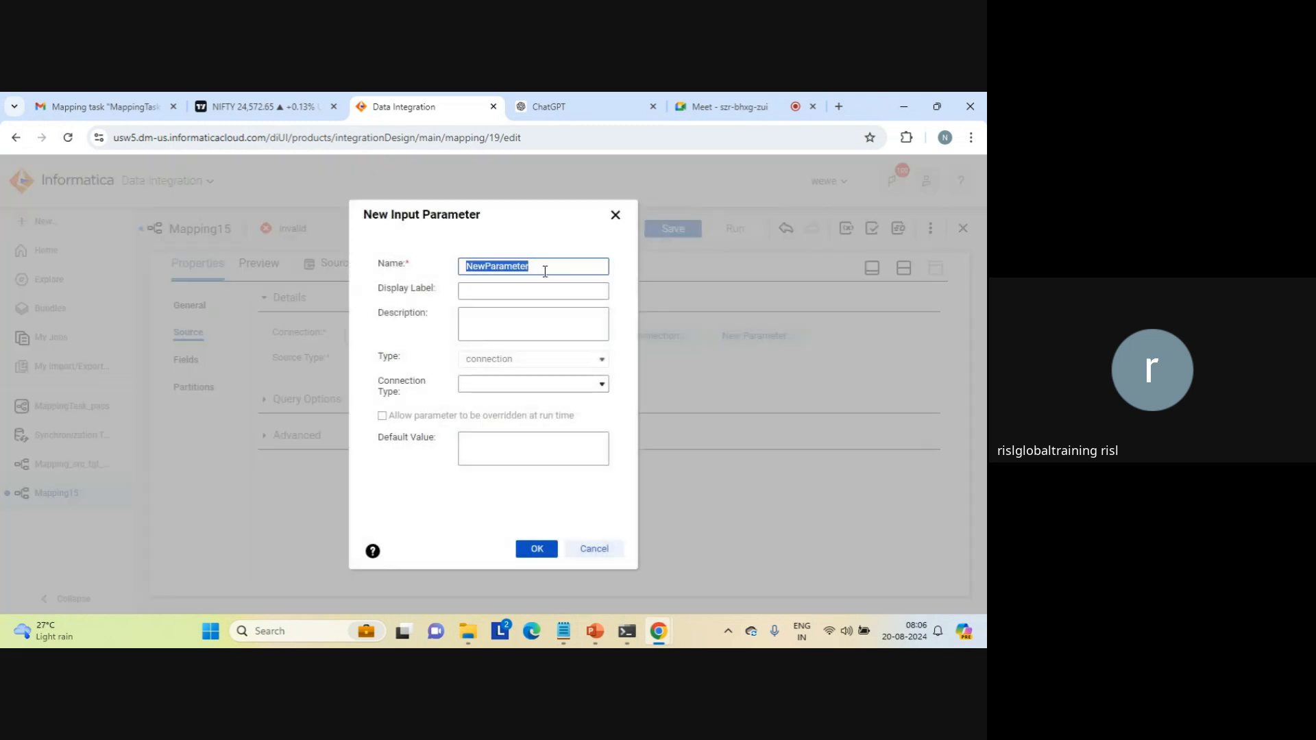
type("conn1")
left_click(486, 290)
type("donn")
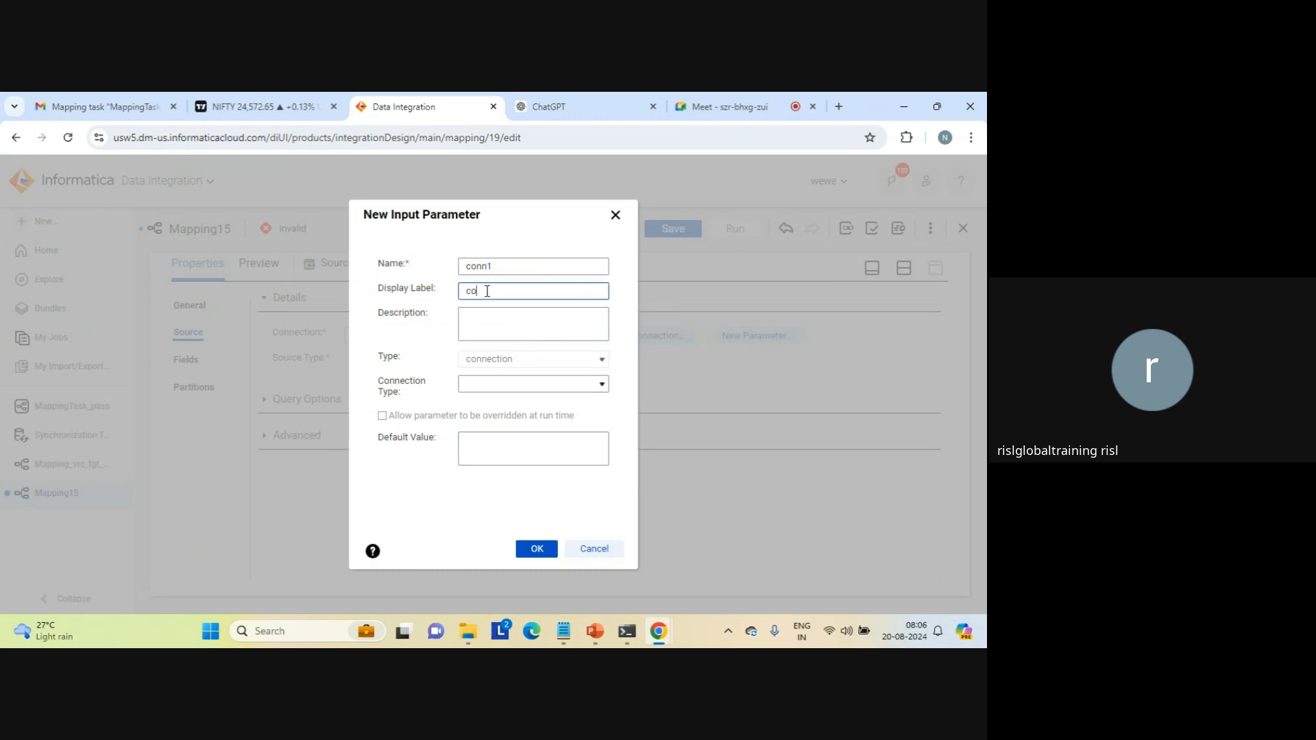
type("1")
left_click(538, 550)
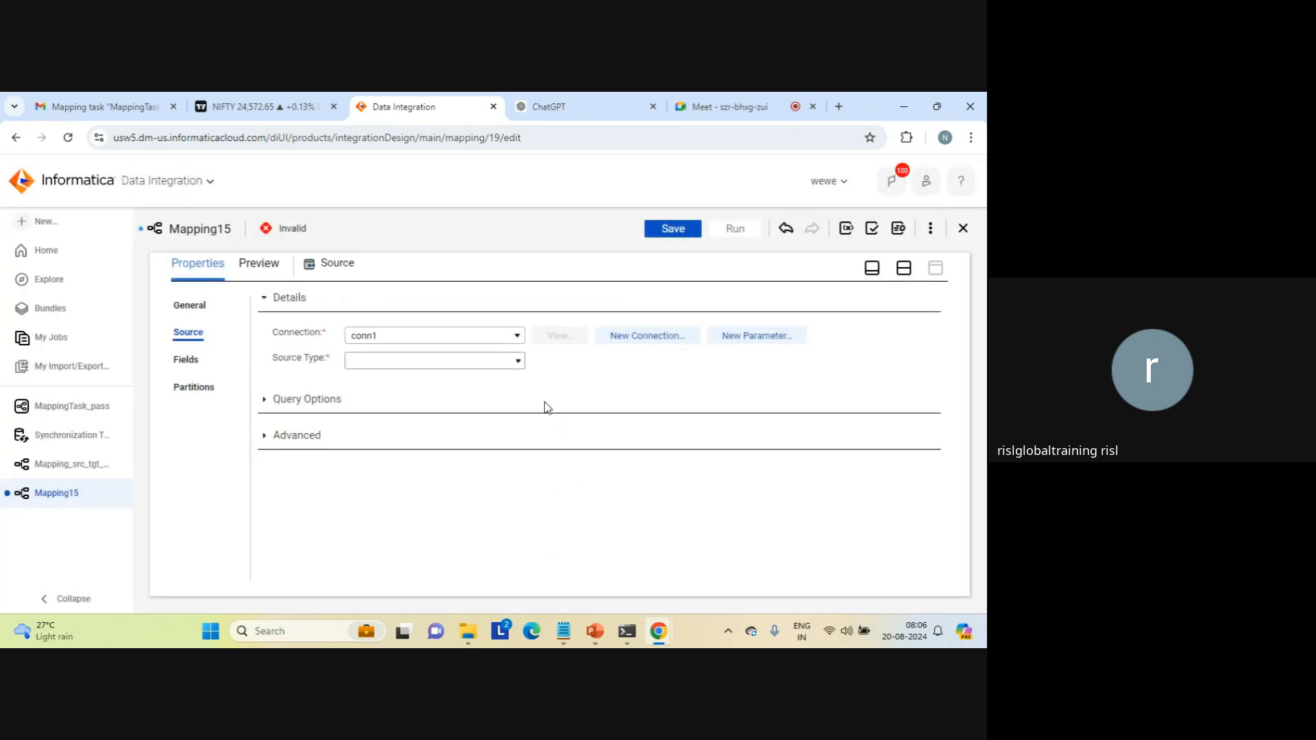
Step: Set the source type to Parameter and create a data object parameter object_src with the same display label
left_click(519, 362)
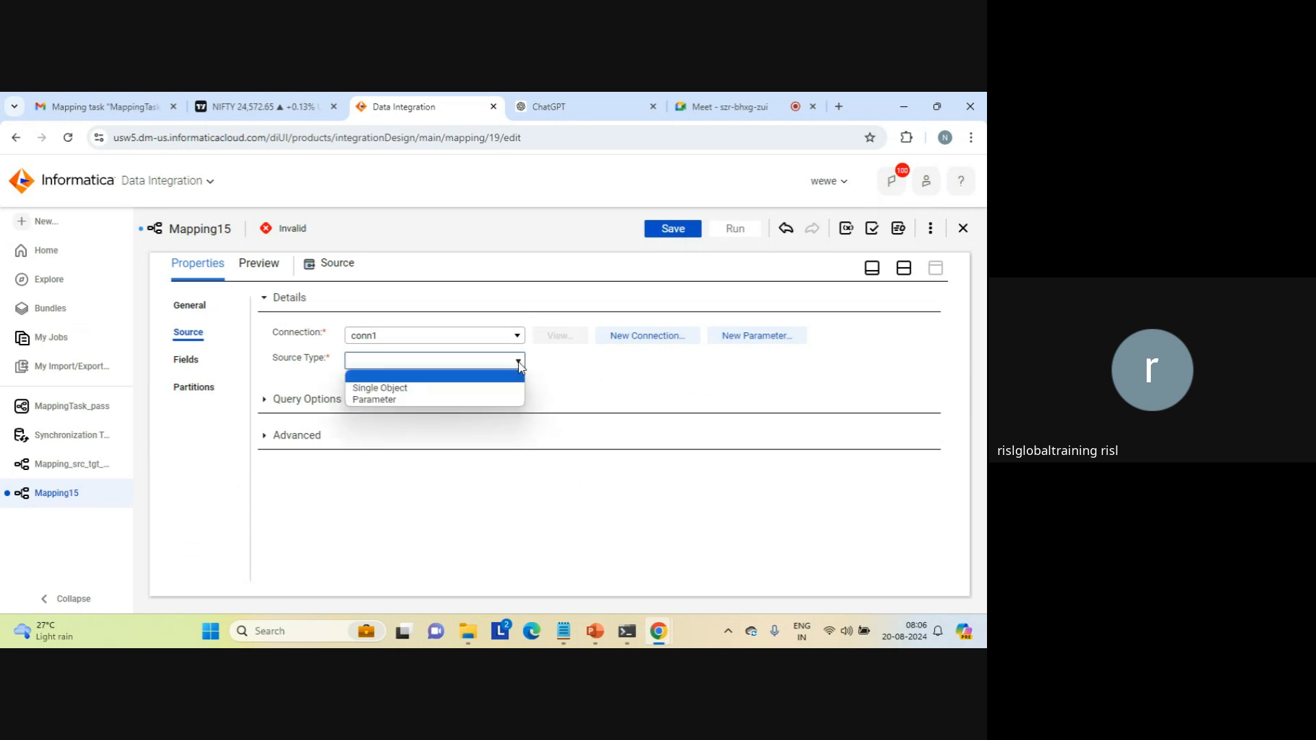
left_click(382, 400)
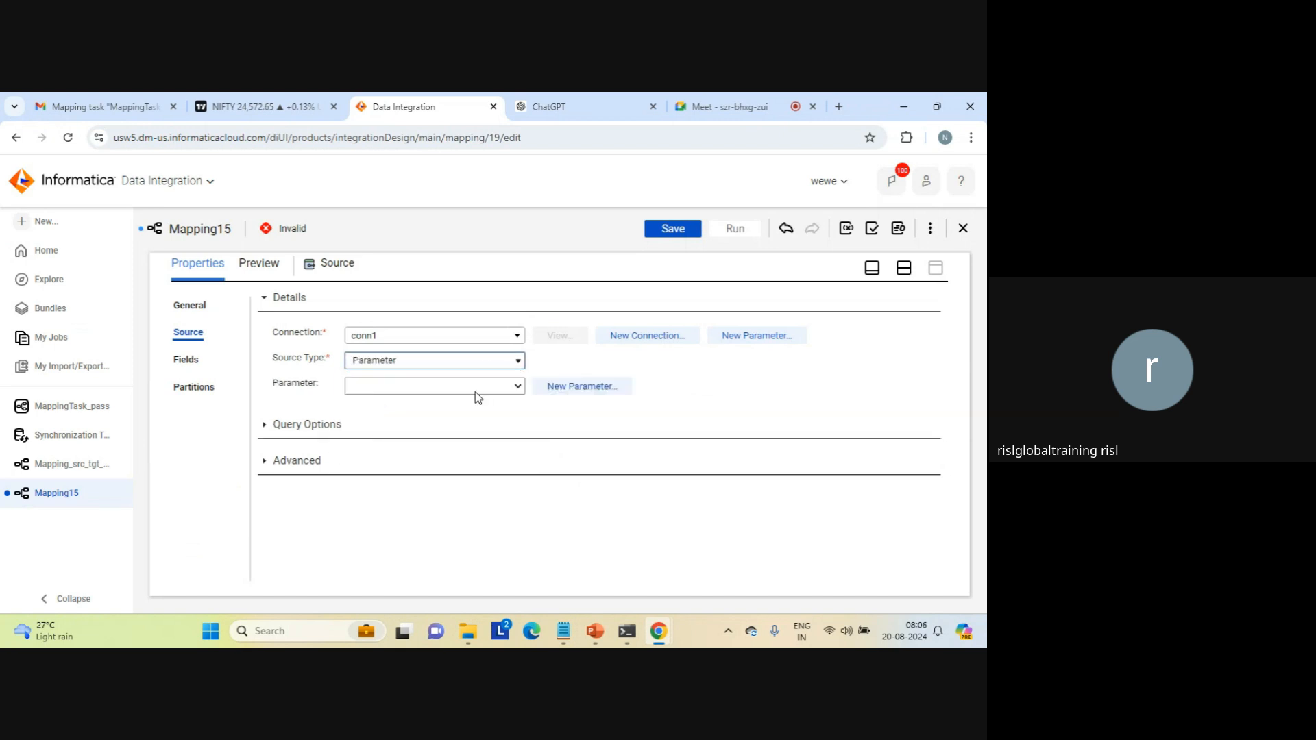
left_click(579, 388)
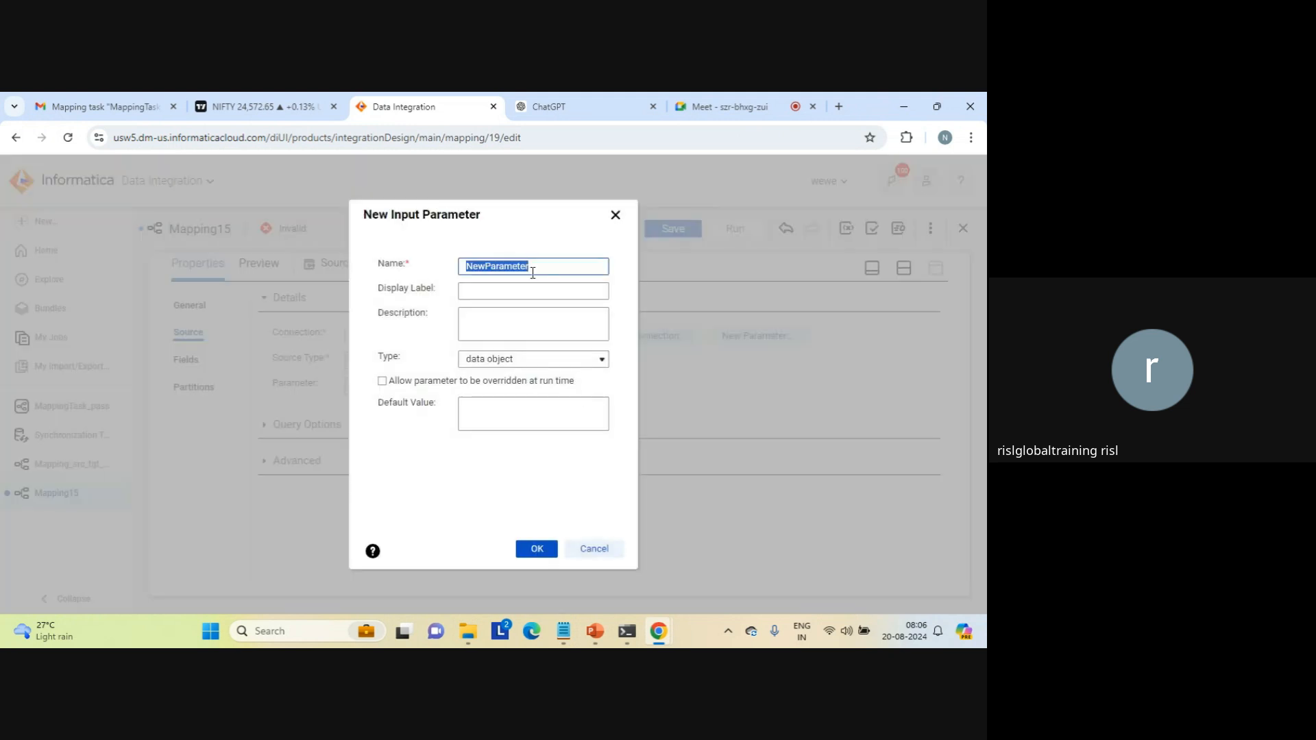
type("object_src")
double_click(489, 268)
key("ctrl+c")
key("Tab")
key("ctrl+v")
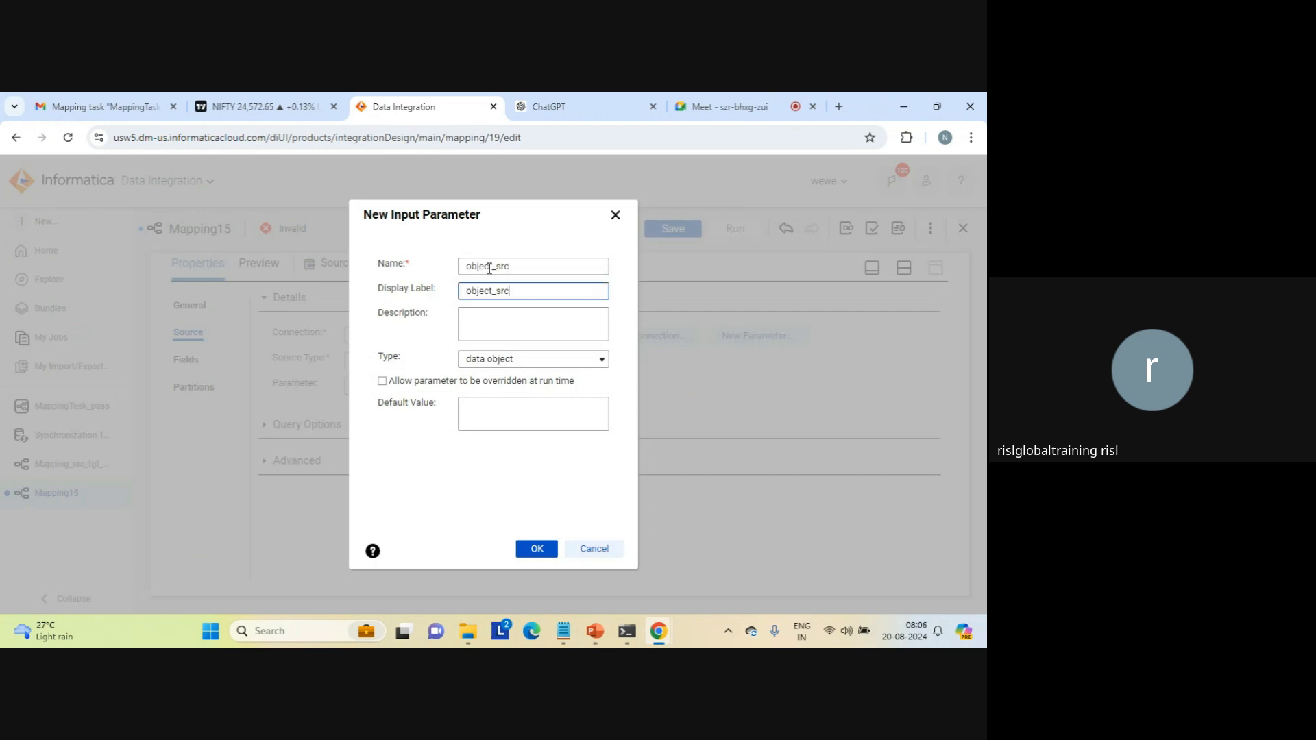
left_click(538, 551)
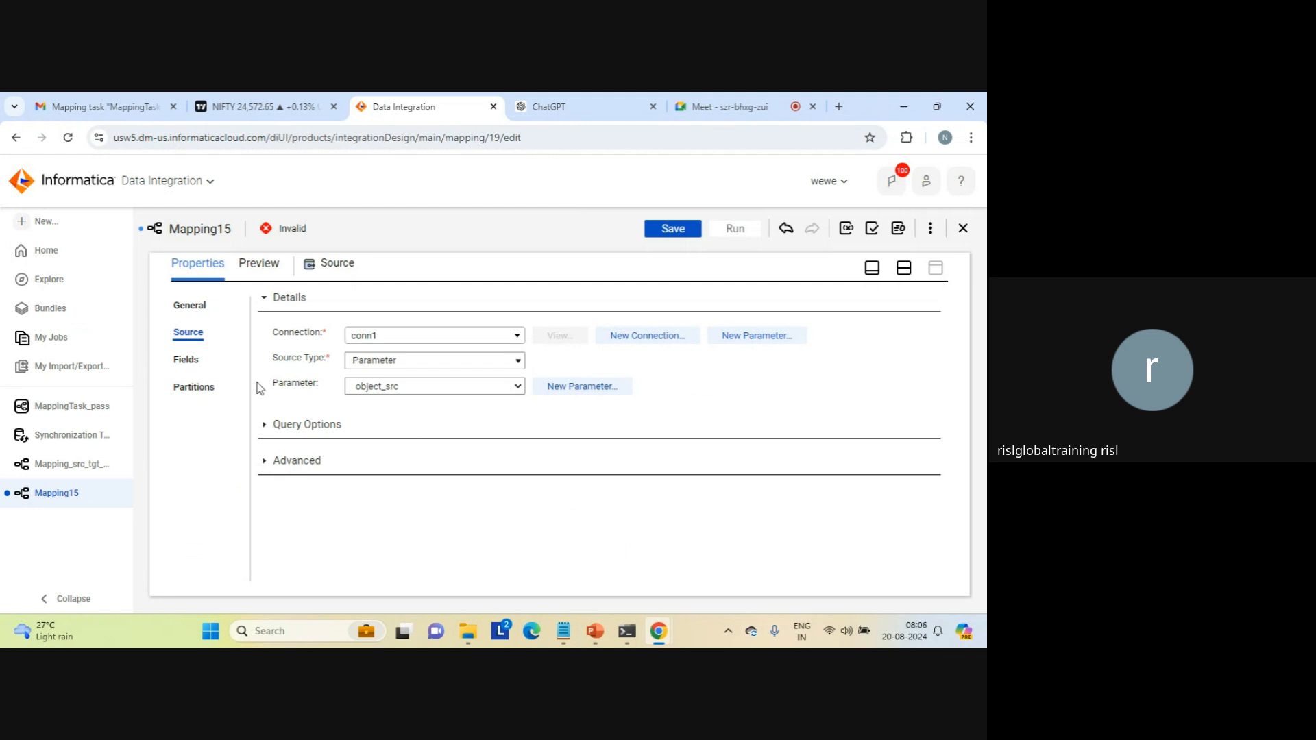
left_click(181, 361)
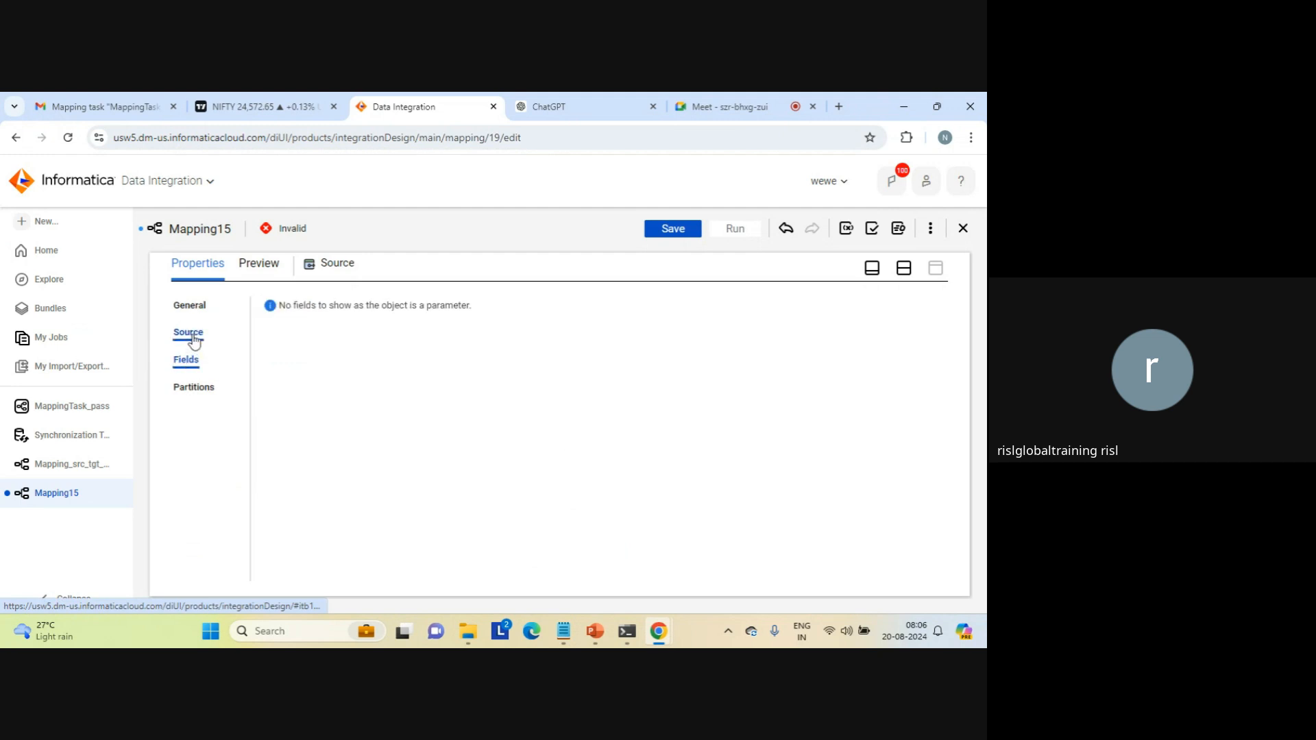
left_click(193, 336)
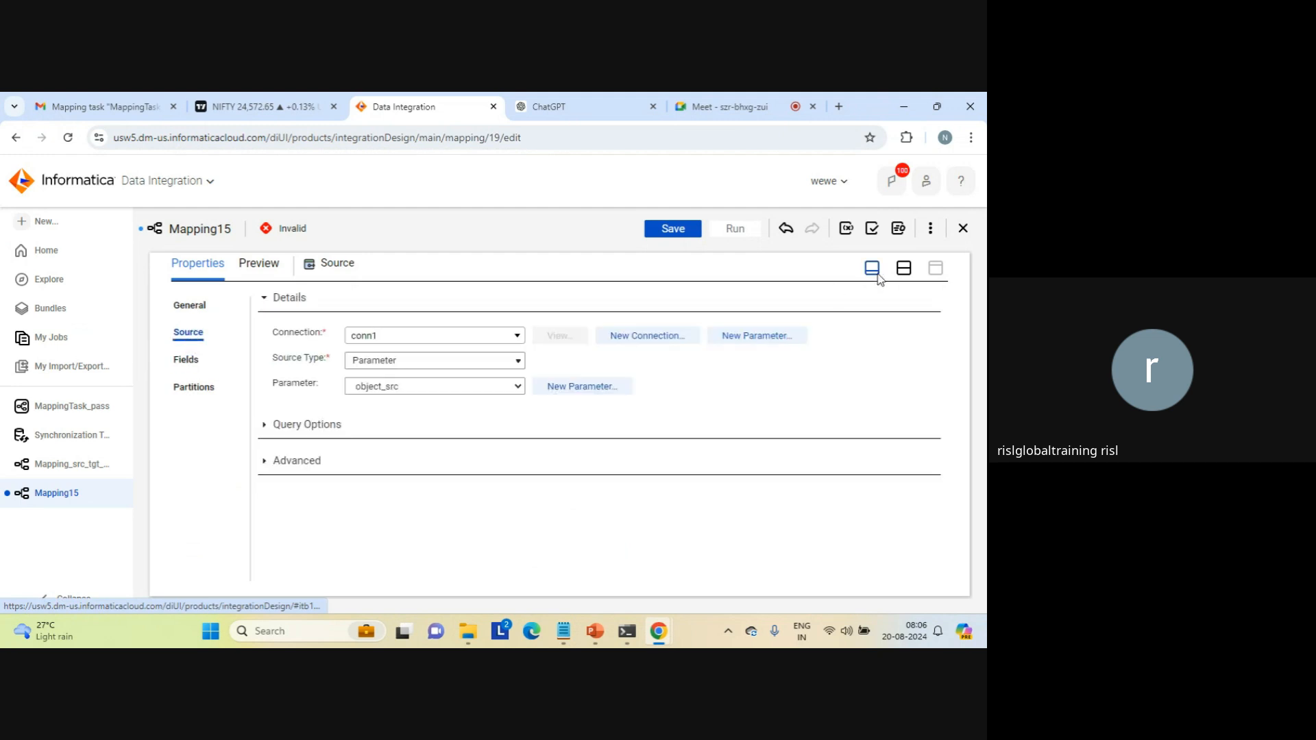
Step: Set the Filter transformation's filter condition to Completely Parameterized
left_click(903, 268)
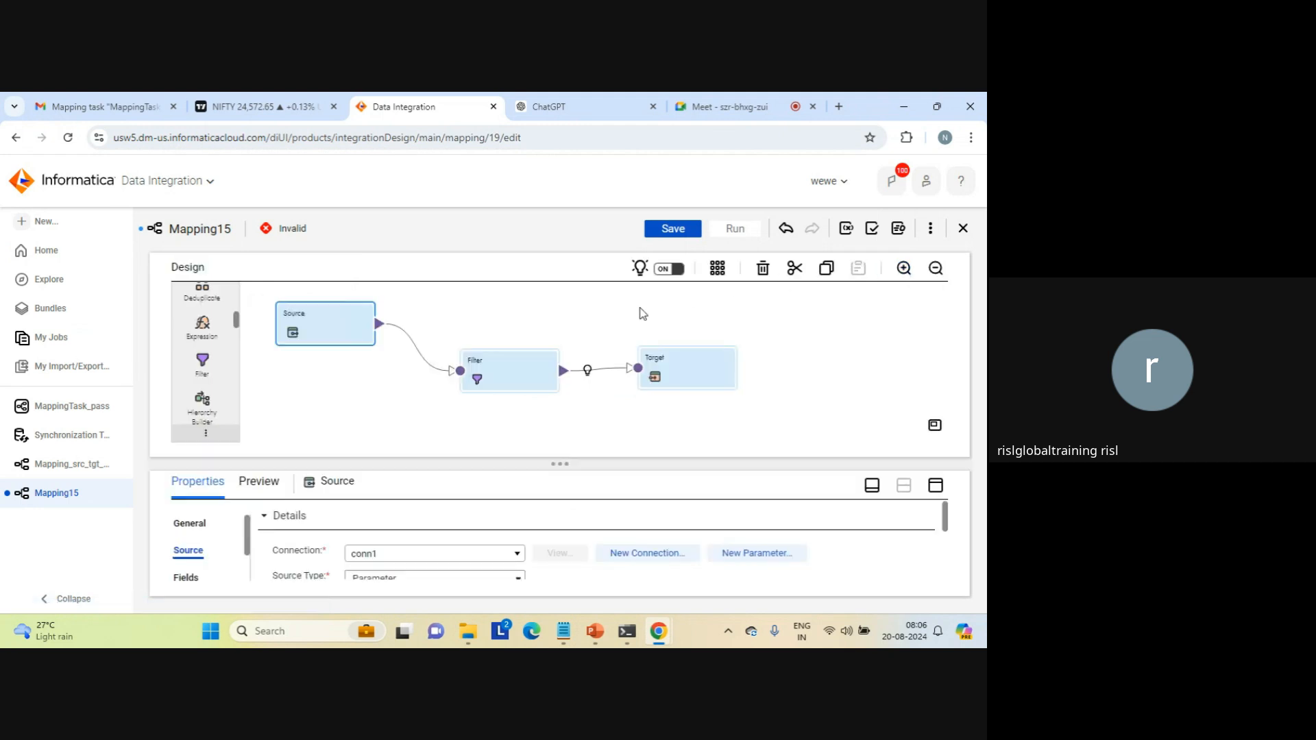
left_click(517, 362)
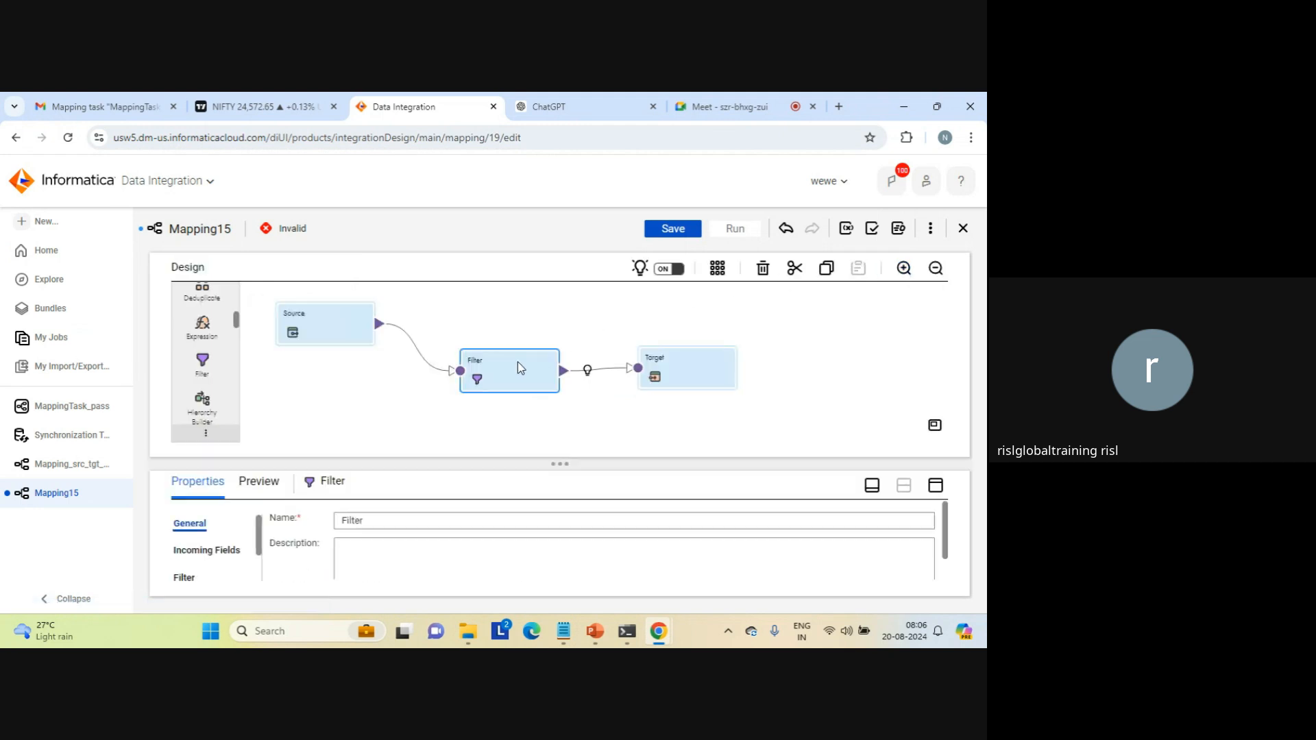
left_click(930, 485)
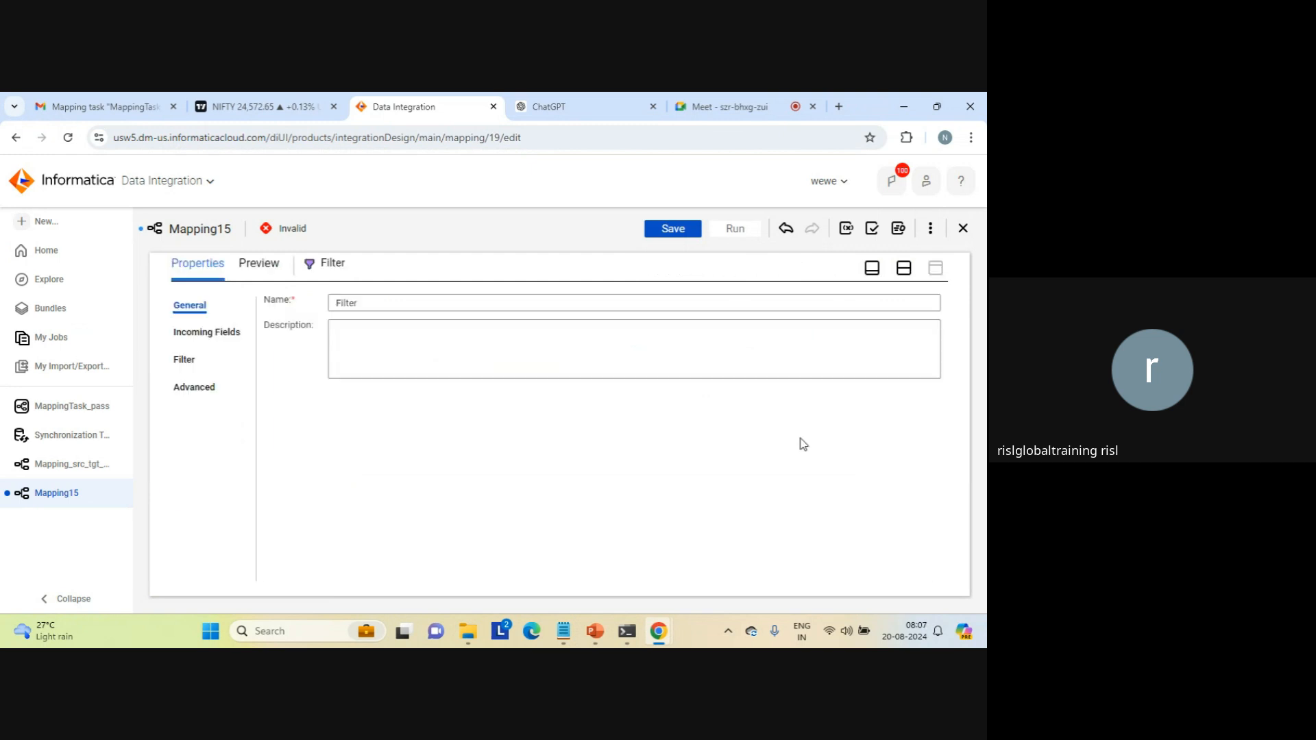
left_click(212, 342)
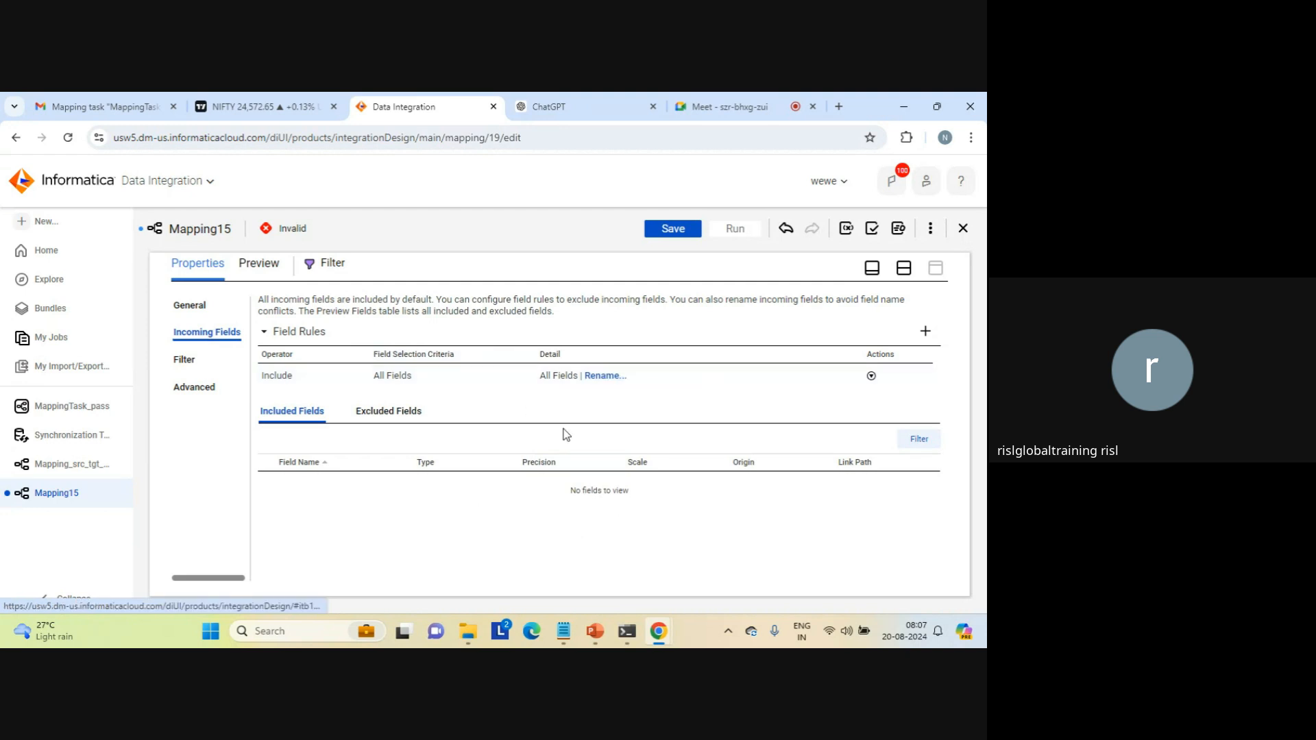
left_click(184, 367)
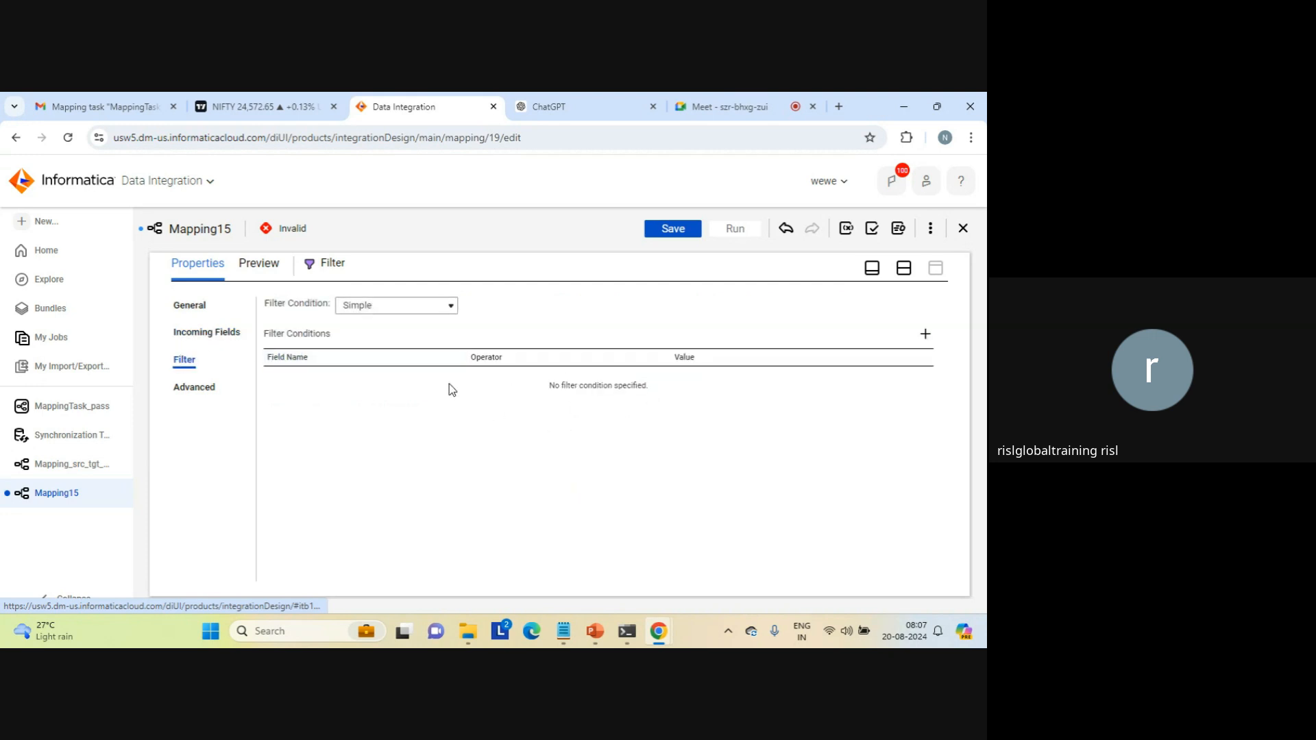
left_click(420, 306)
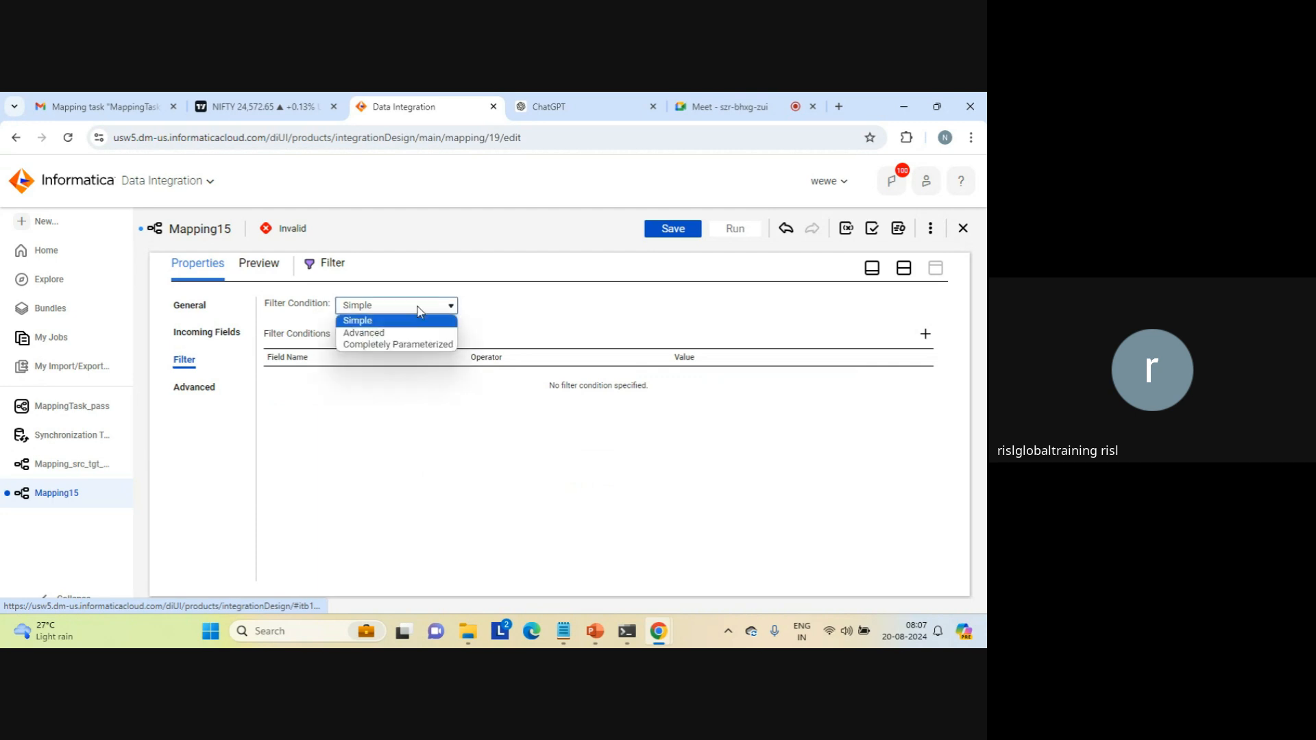
left_click(393, 346)
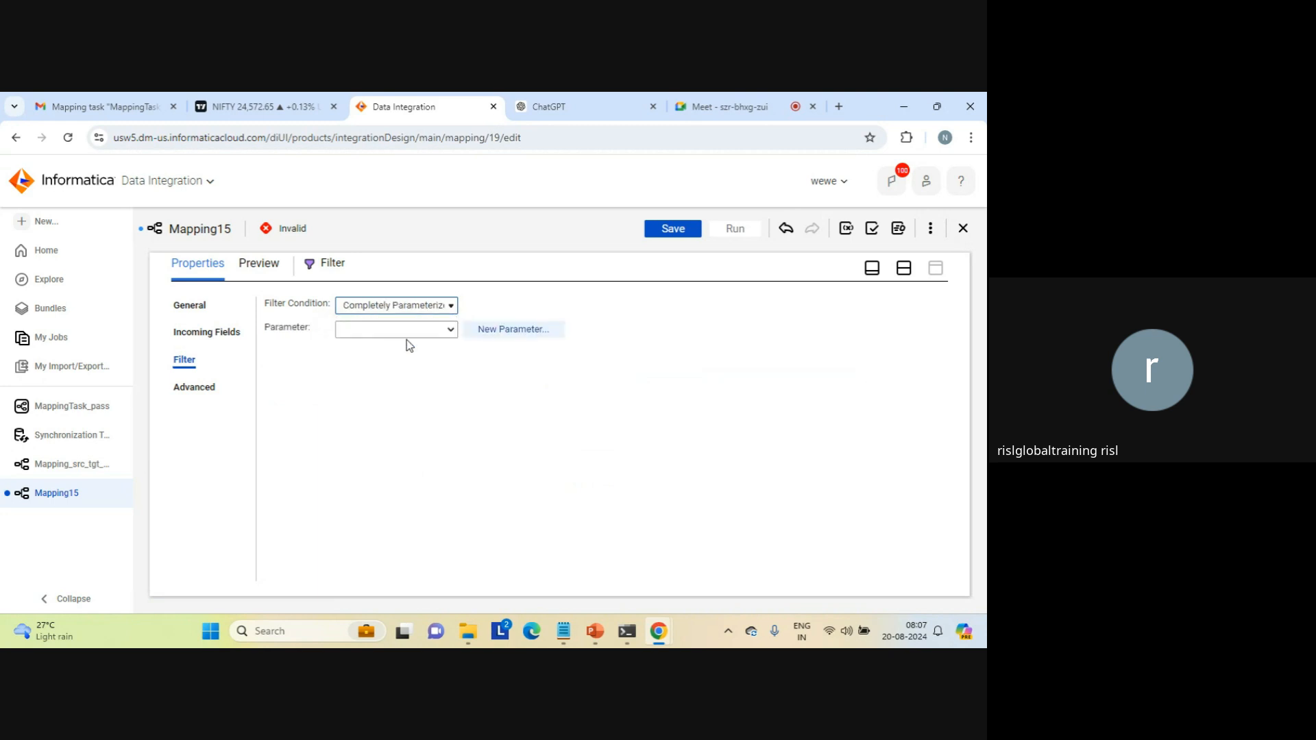
Step: Create an expression input parameter filter_parameter for the filter condition, using the same text as display label and description
left_click(498, 330)
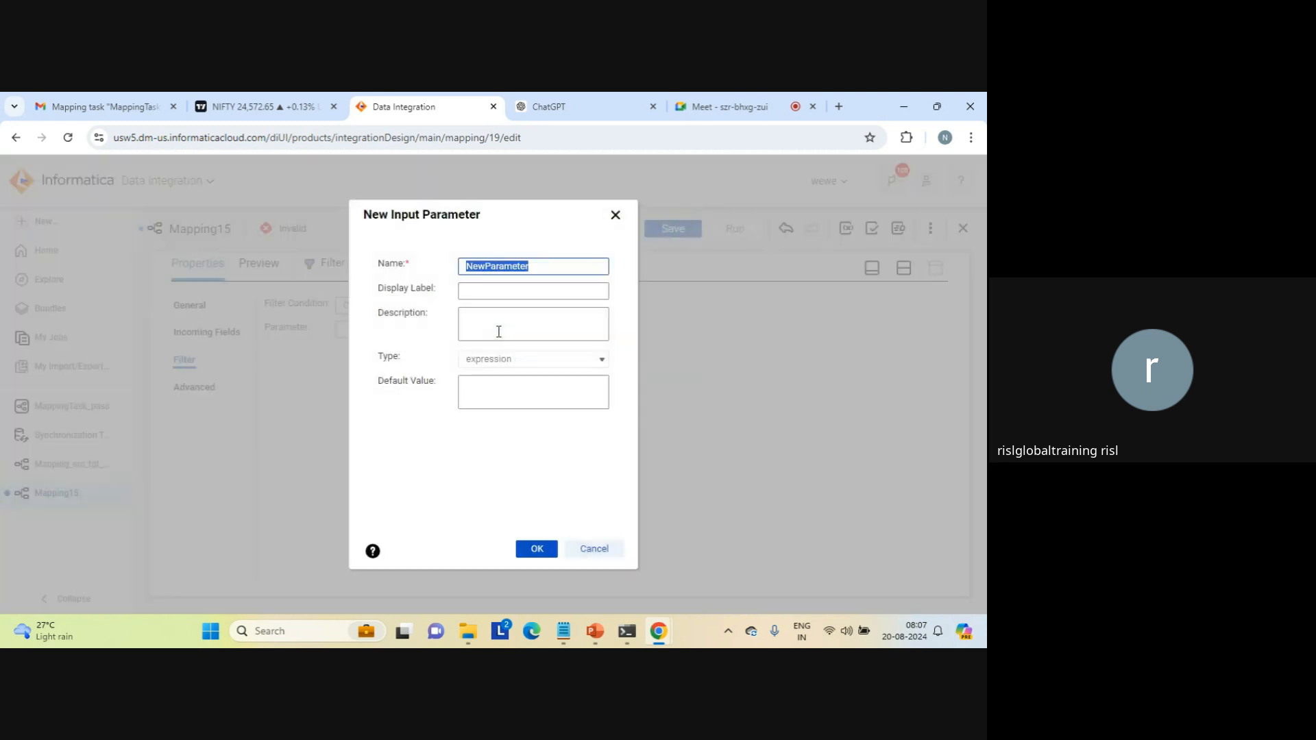
type("filtee")
key("BackSpace")
type("r_parameter")
double_click(521, 268)
key("ctrl+c")
key("Tab")
key("ctrl+v")
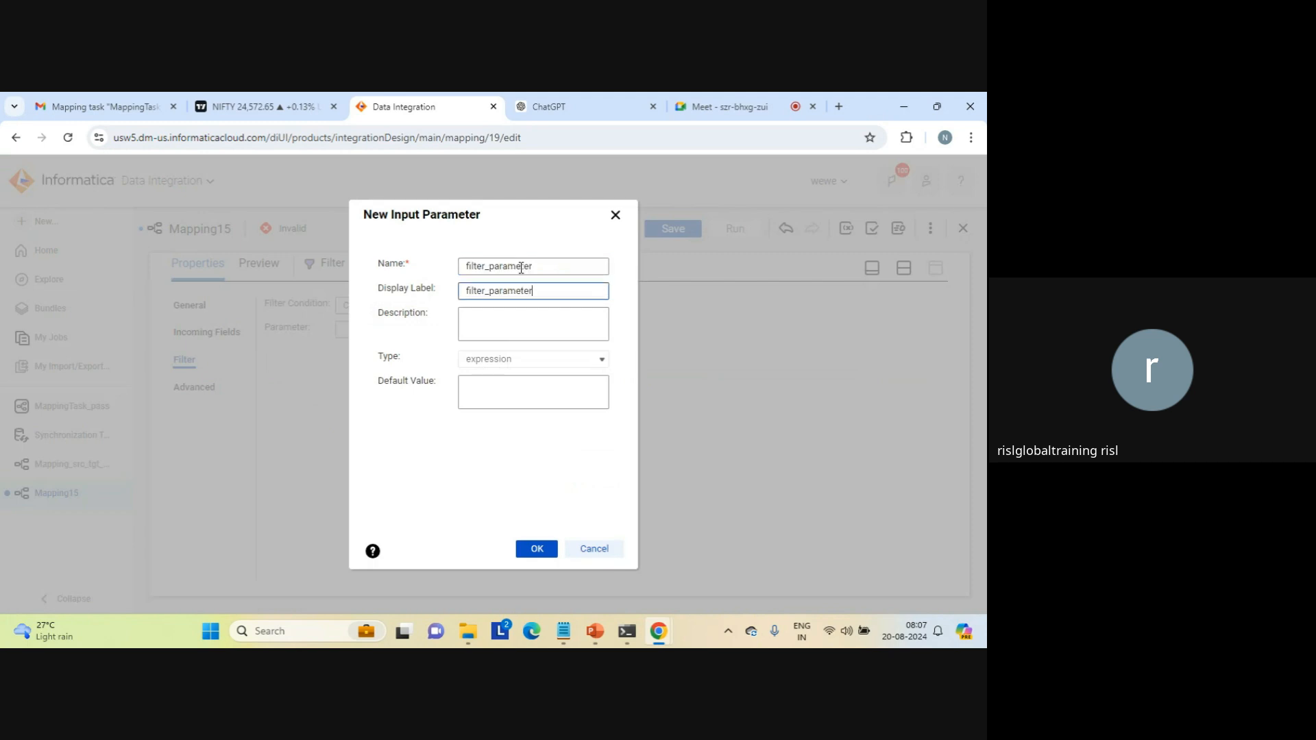
left_click(487, 312)
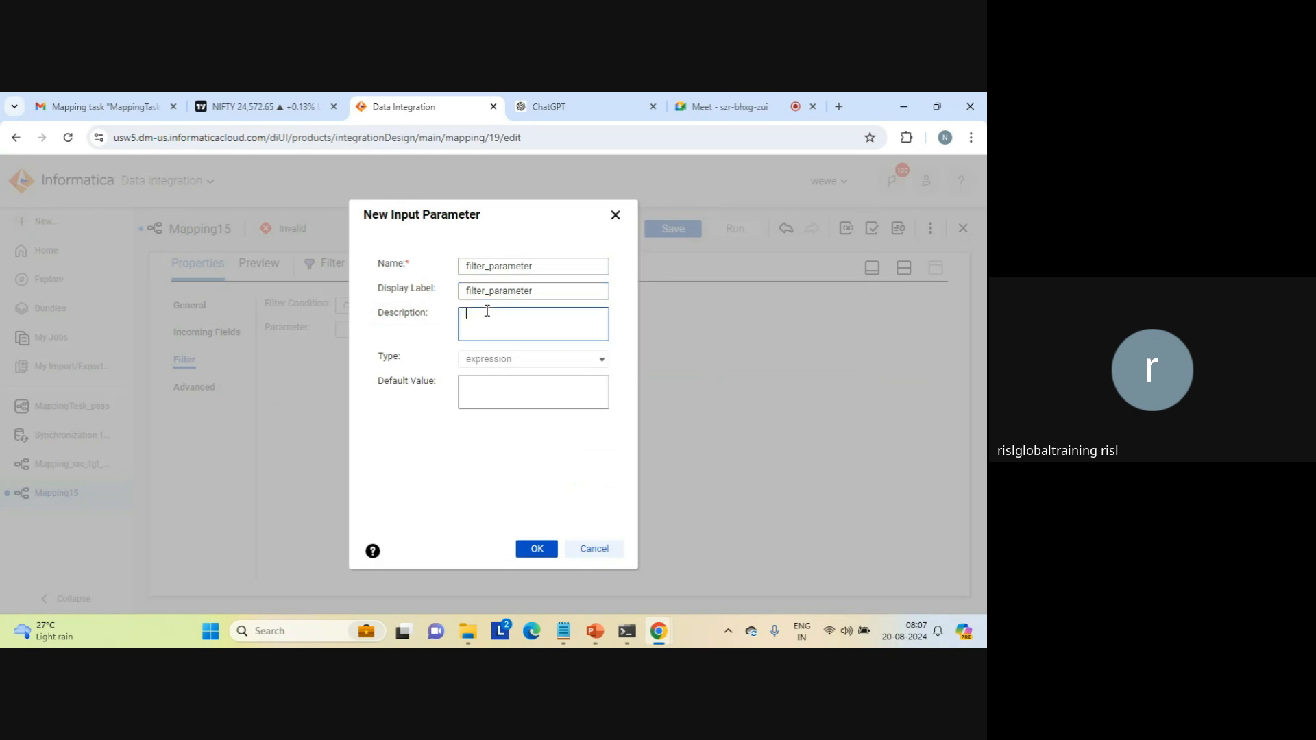
key("ctrl+v")
left_click(485, 382)
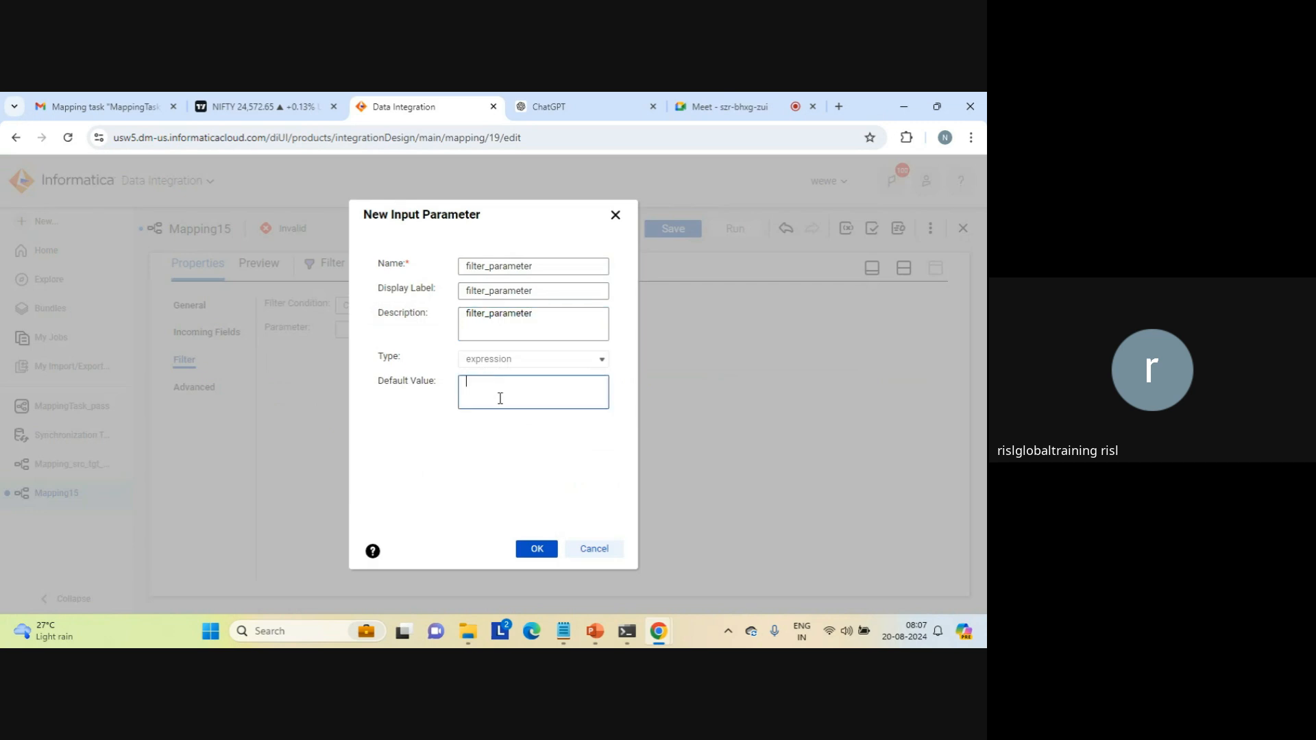
left_click(544, 555)
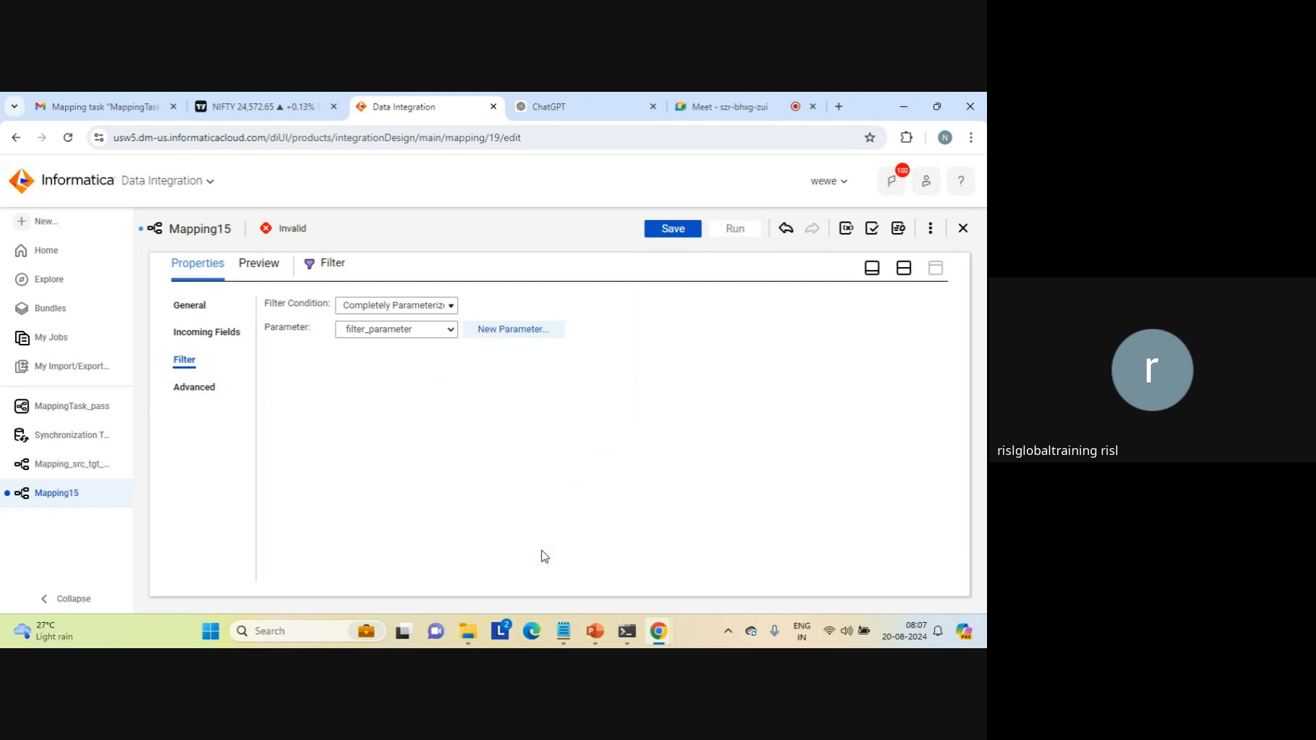
Step: Create a connection input parameter target_conn for the Target transformation's connection, using the same text as display label and description
left_click(902, 276)
left_click(683, 371)
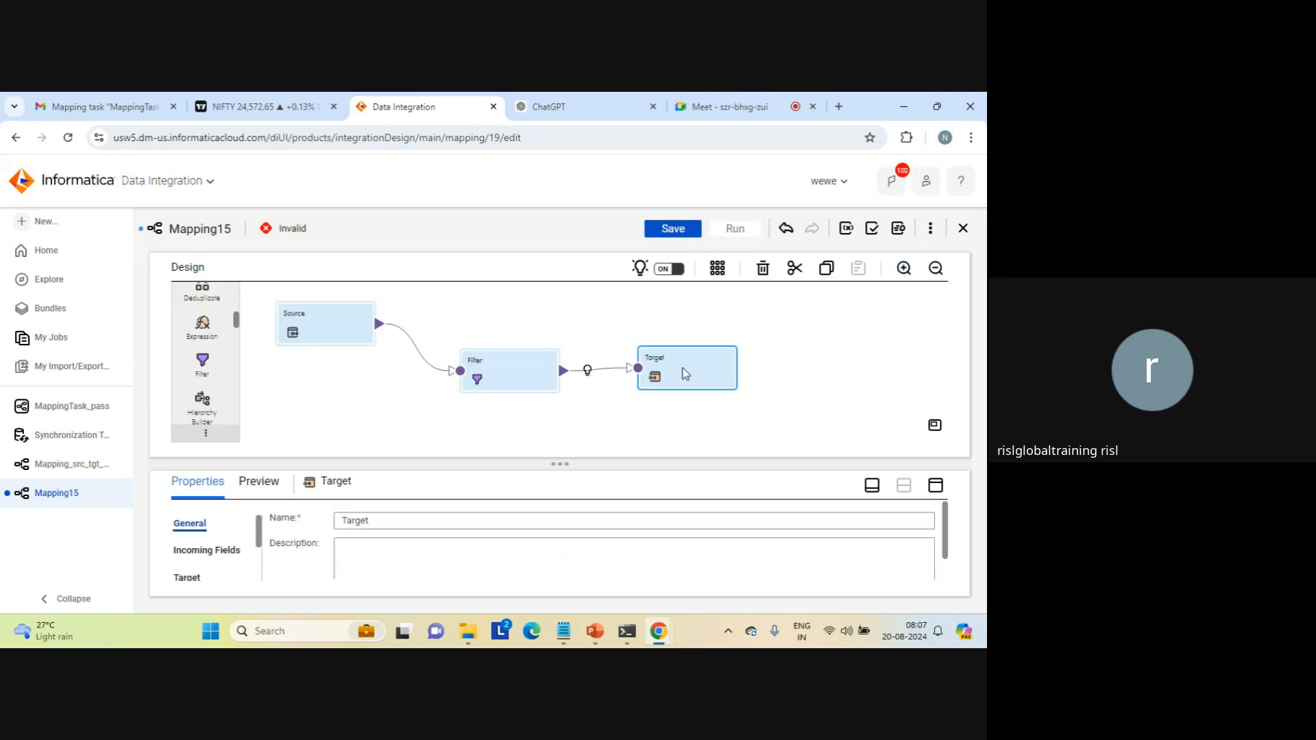
left_click(935, 485)
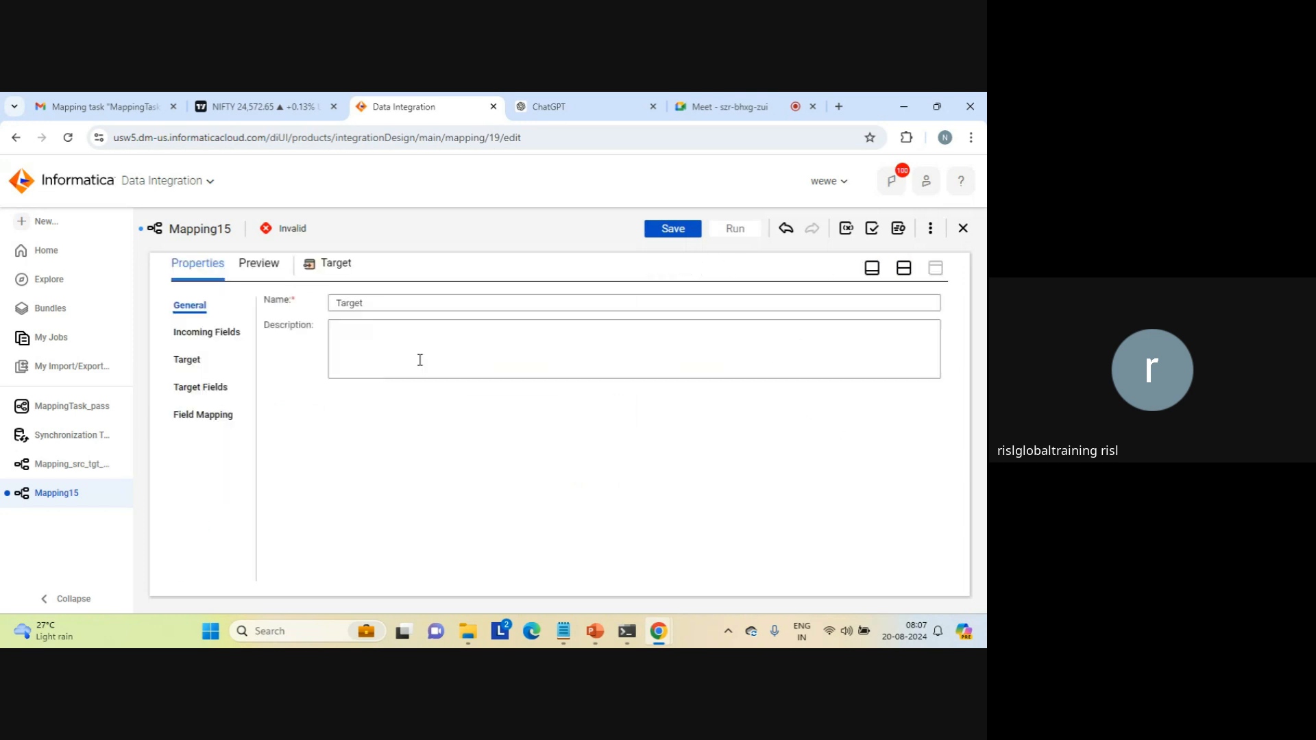
left_click(180, 360)
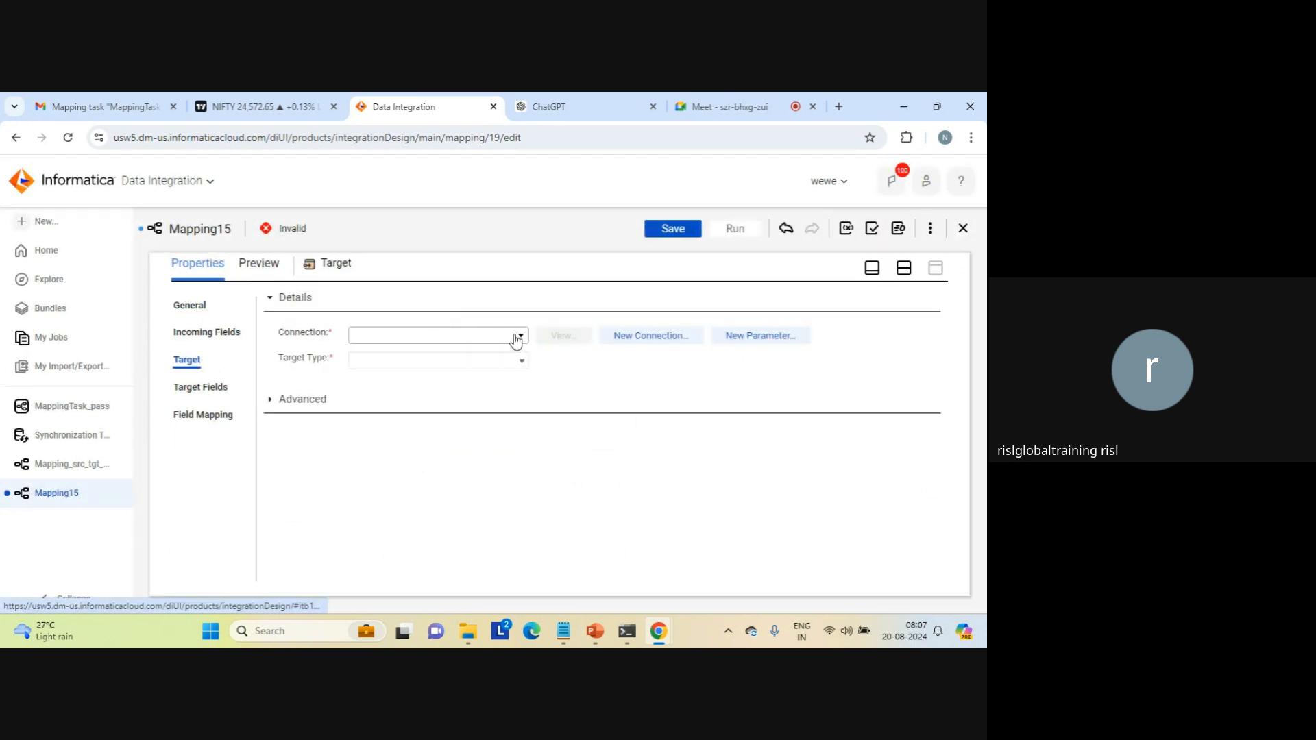
left_click(523, 340)
left_click(577, 364)
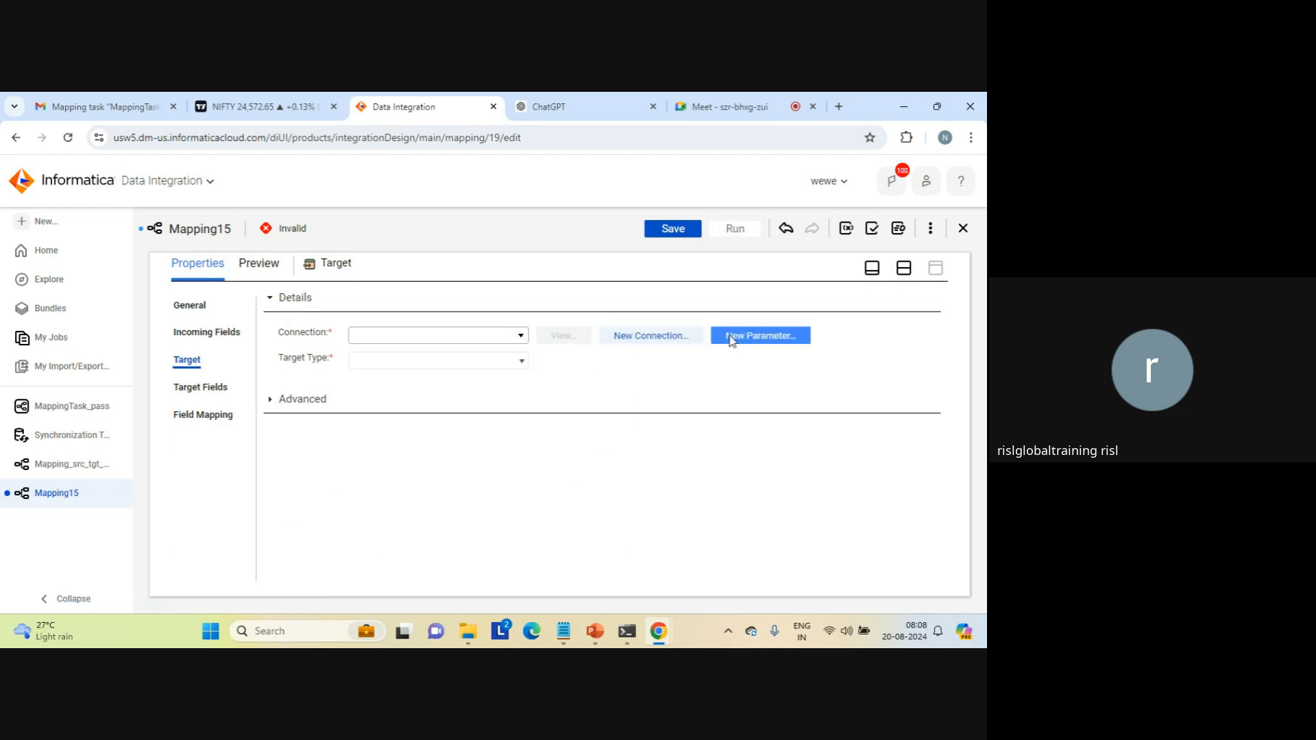
left_click(756, 336)
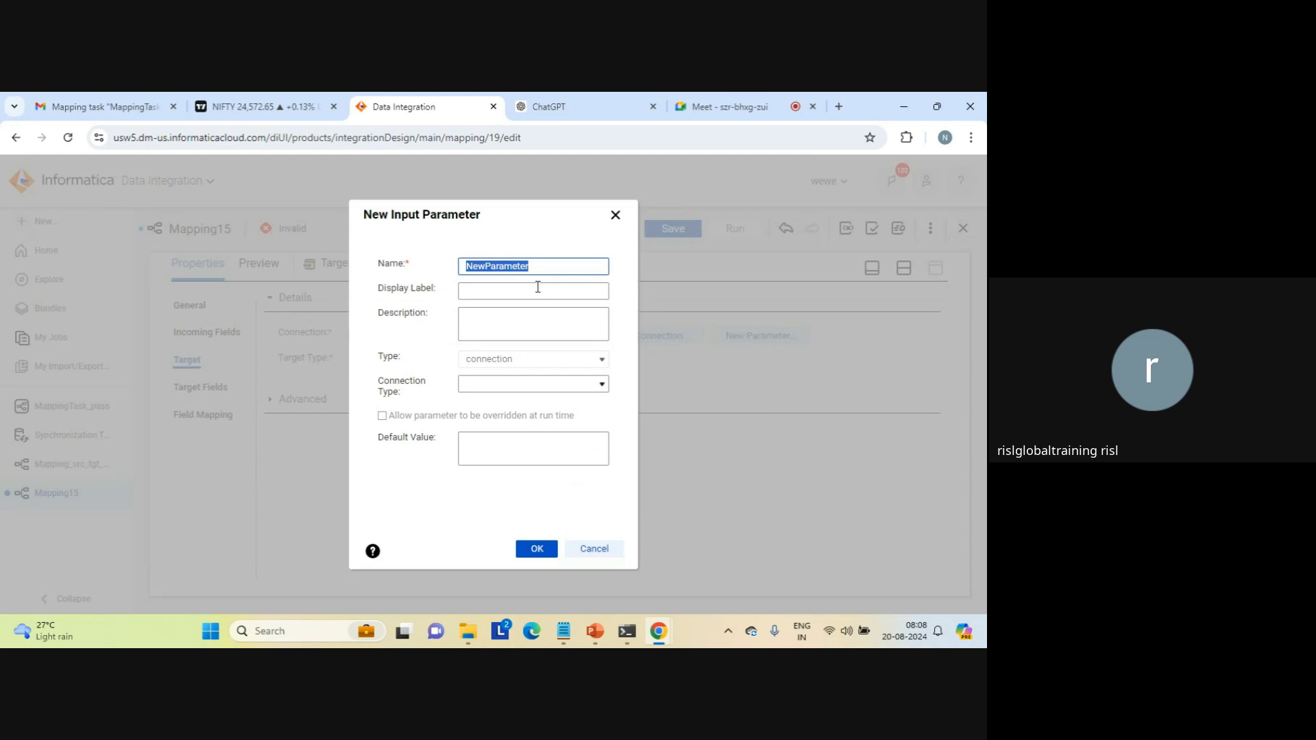
type("target_conn")
double_click(482, 265)
key("ctrl+c")
key("Tab")
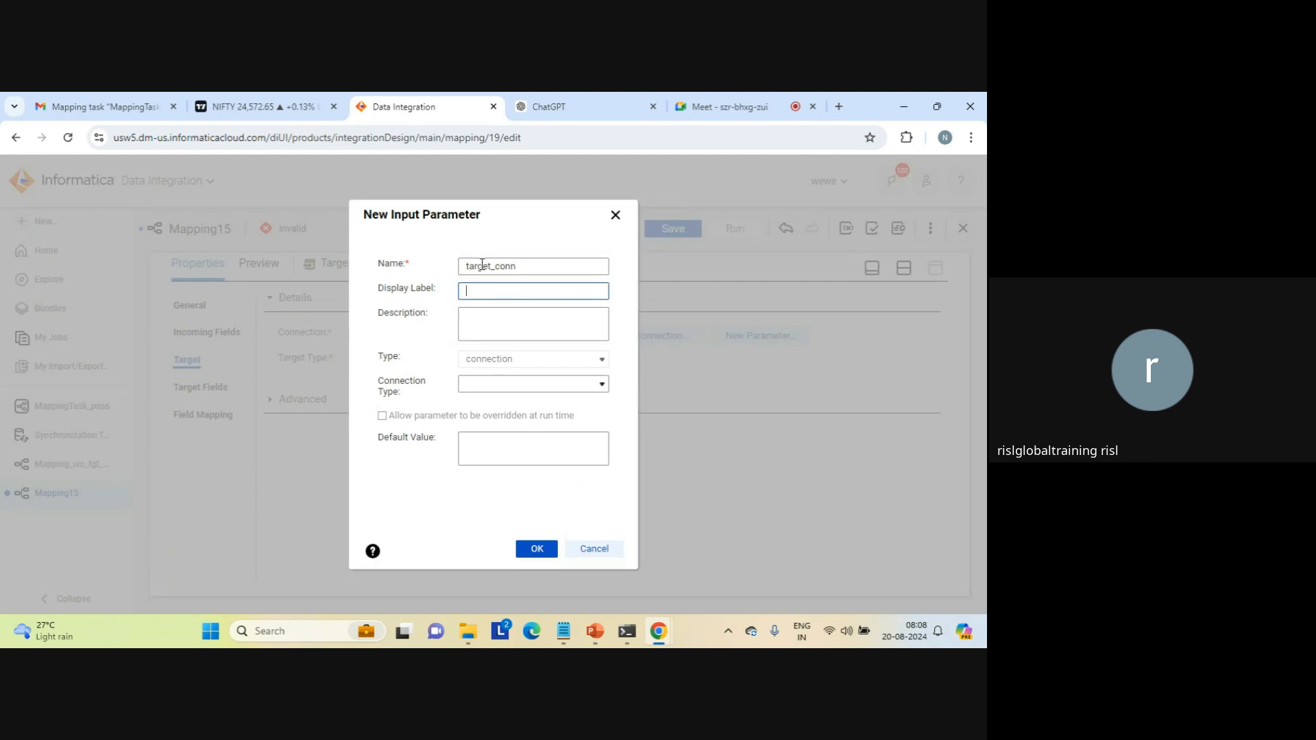
key("ctrl+v")
left_click(483, 334)
key("ctrl+v")
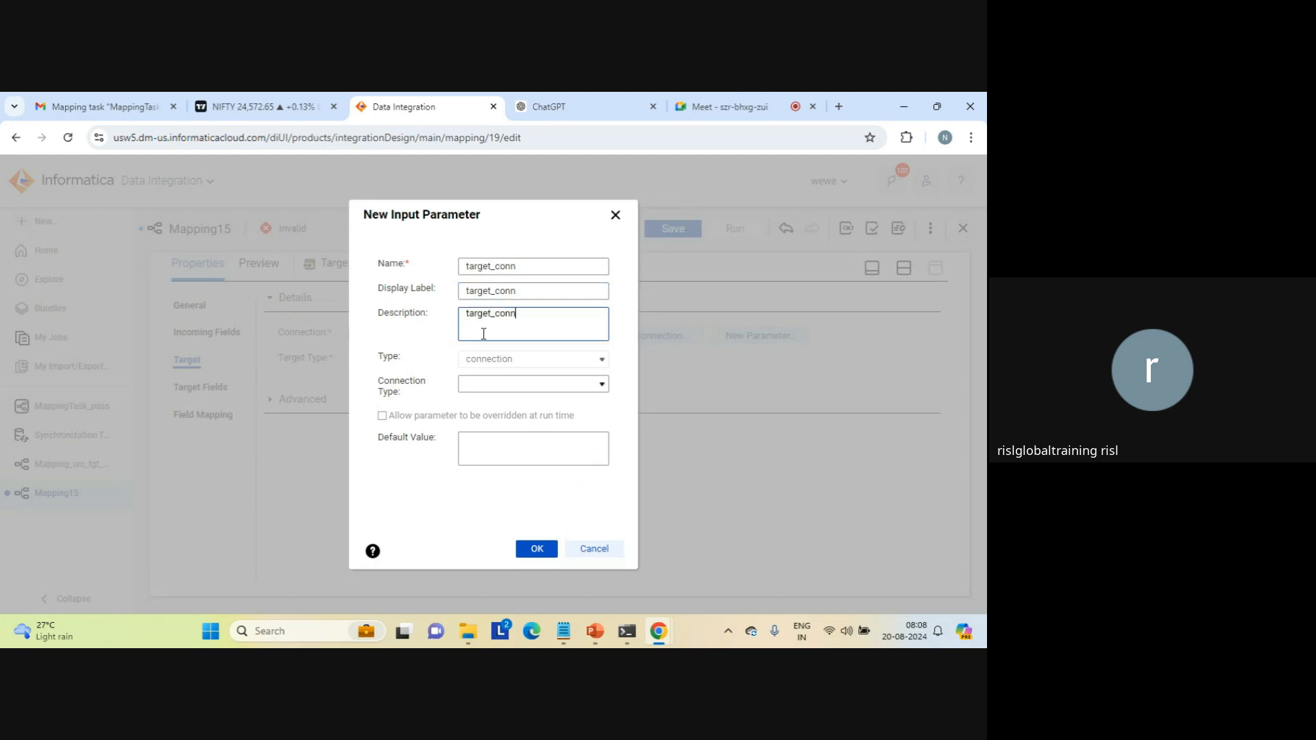
left_click(538, 552)
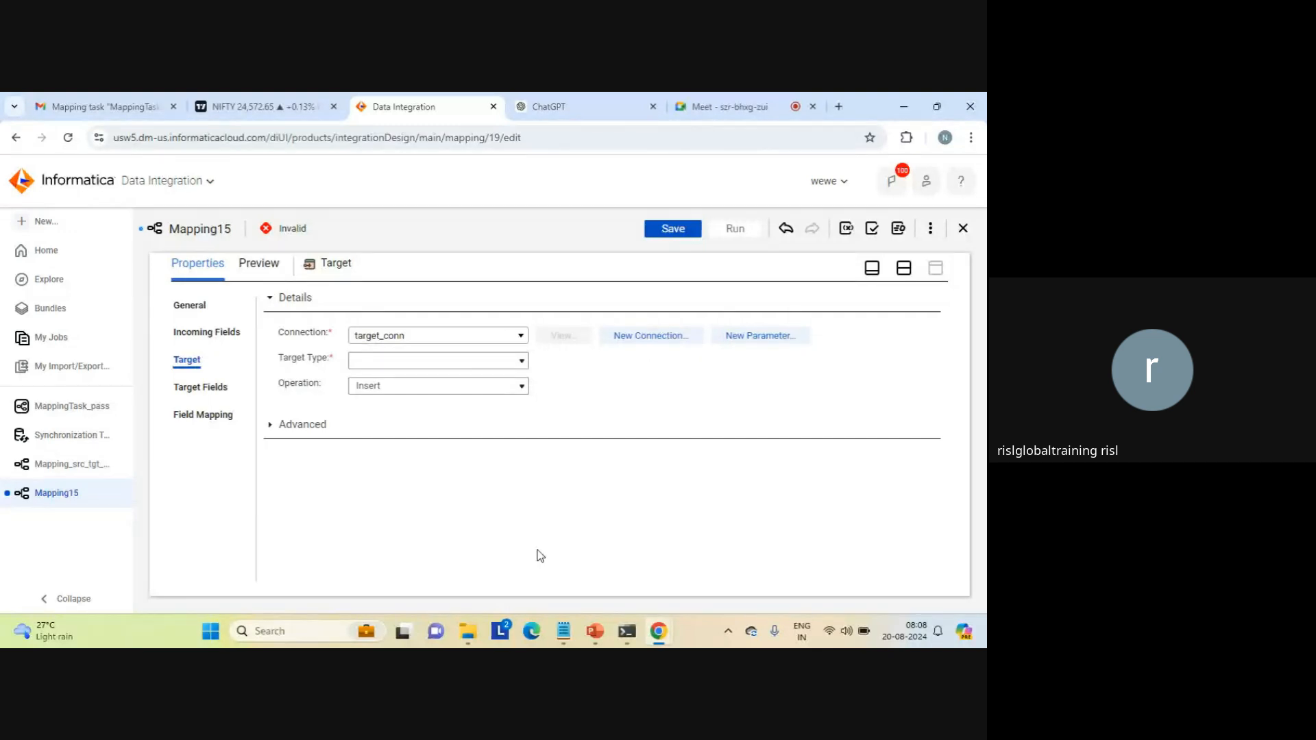
Step: Set the Target transformation's target type to Parameter
left_click(523, 362)
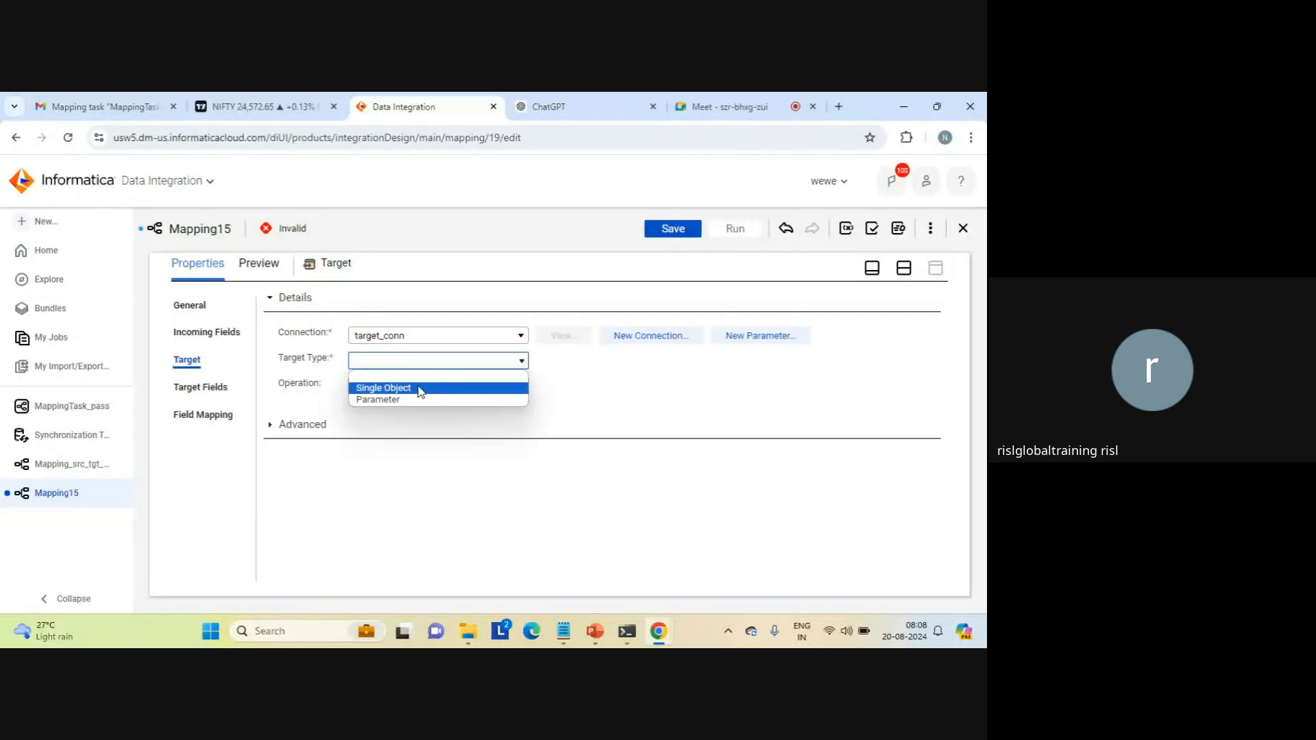
left_click(403, 400)
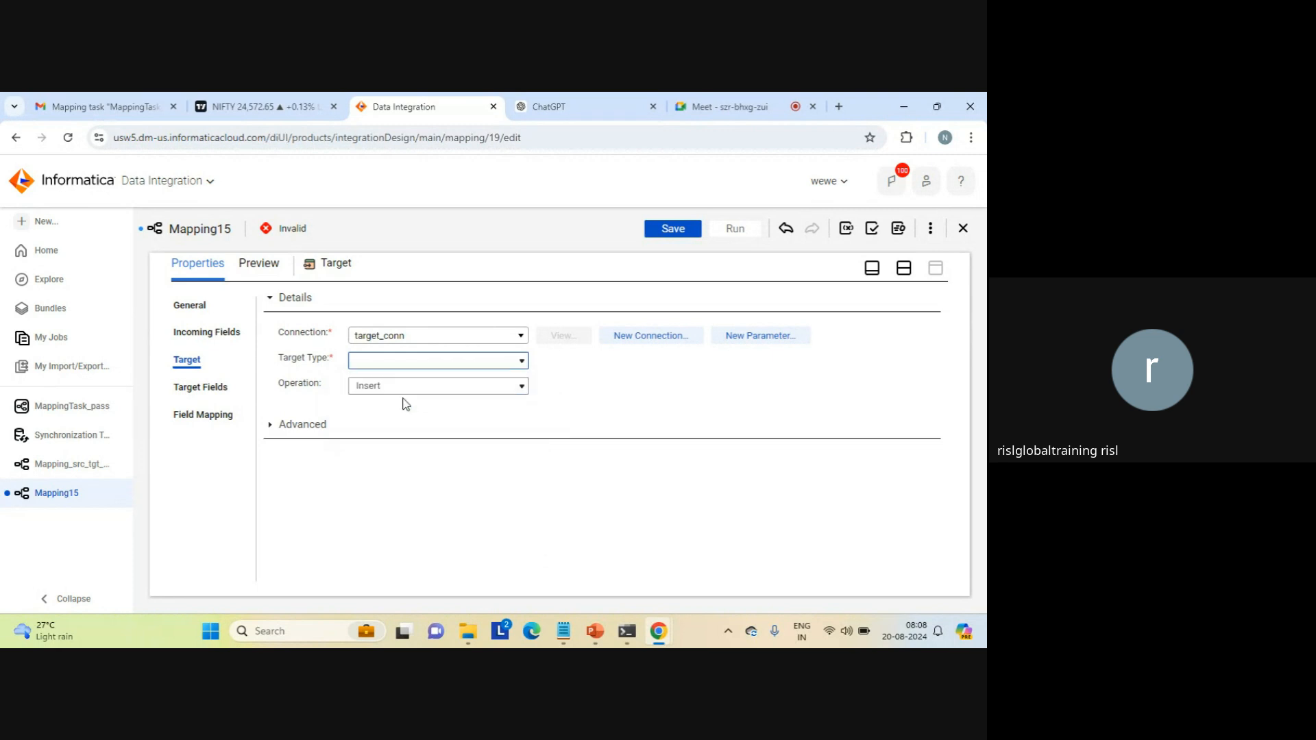
left_click(726, 115)
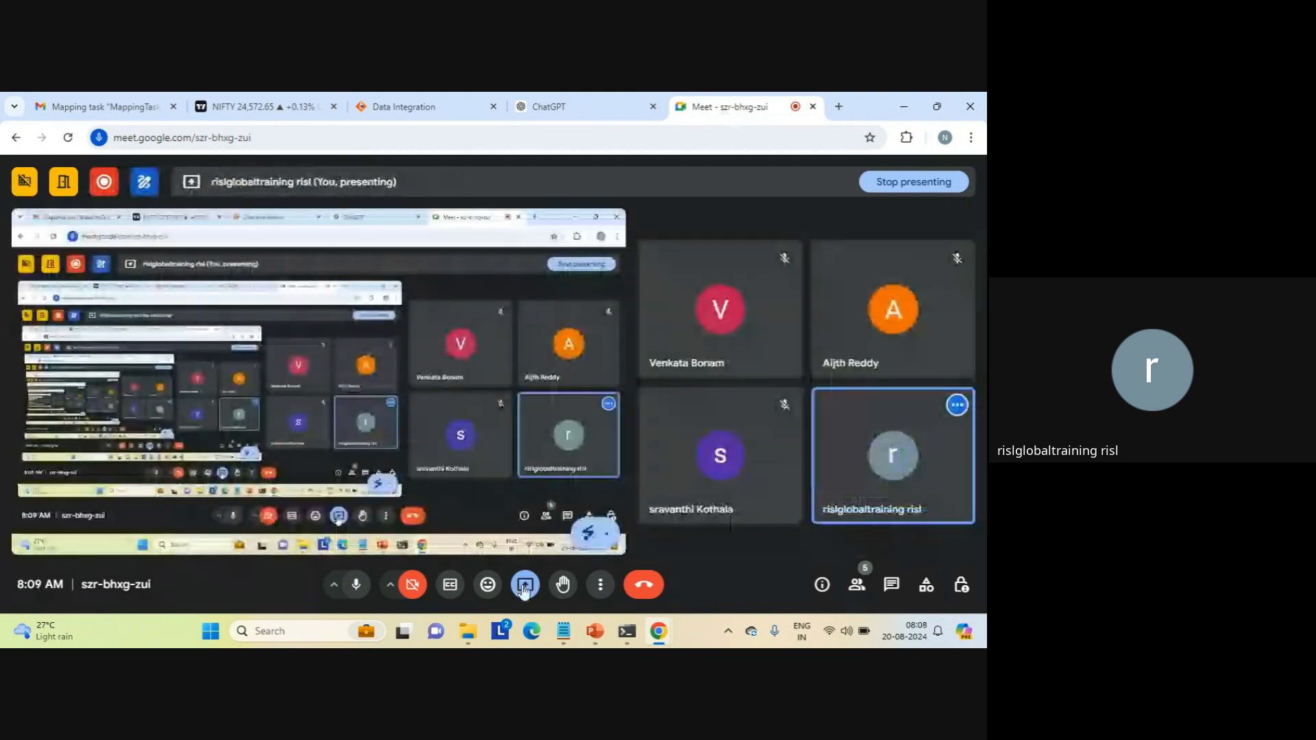
left_click(405, 107)
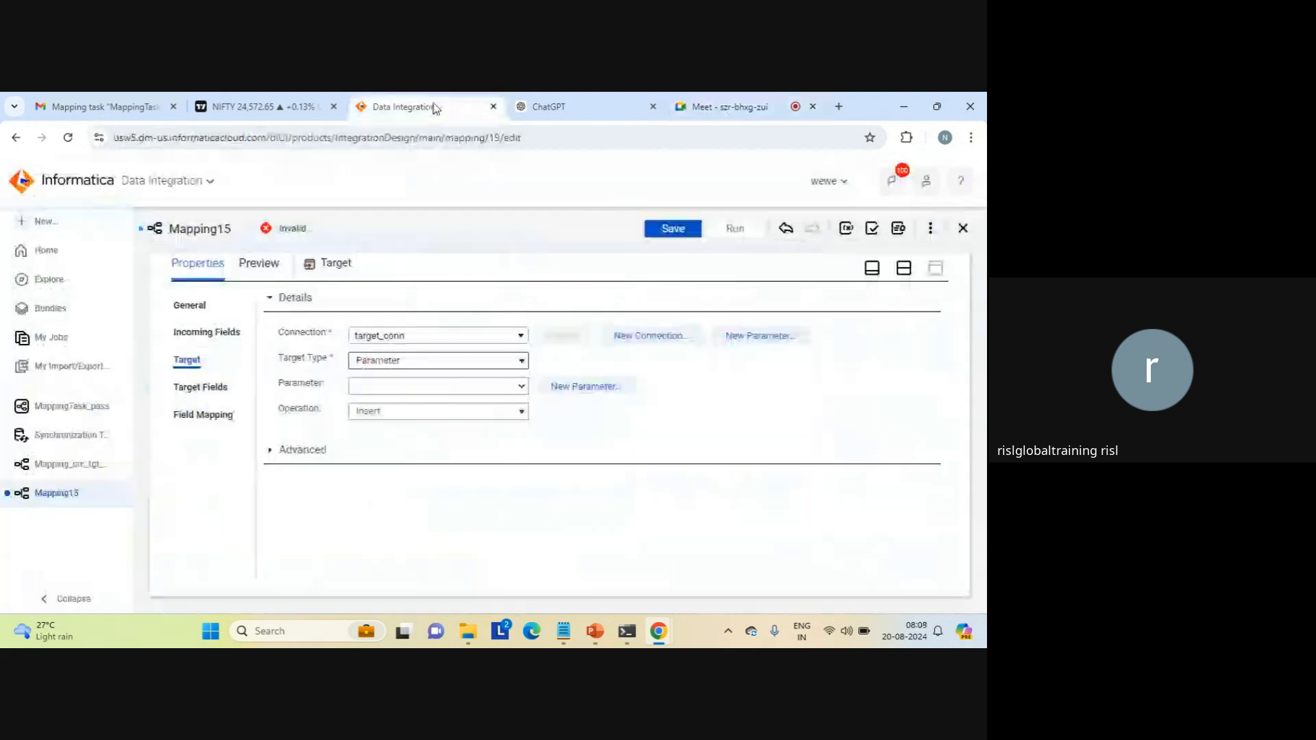
Step: Create a data object input parameter tgt_object_param for the target object, with the same display label and description
left_click(583, 385)
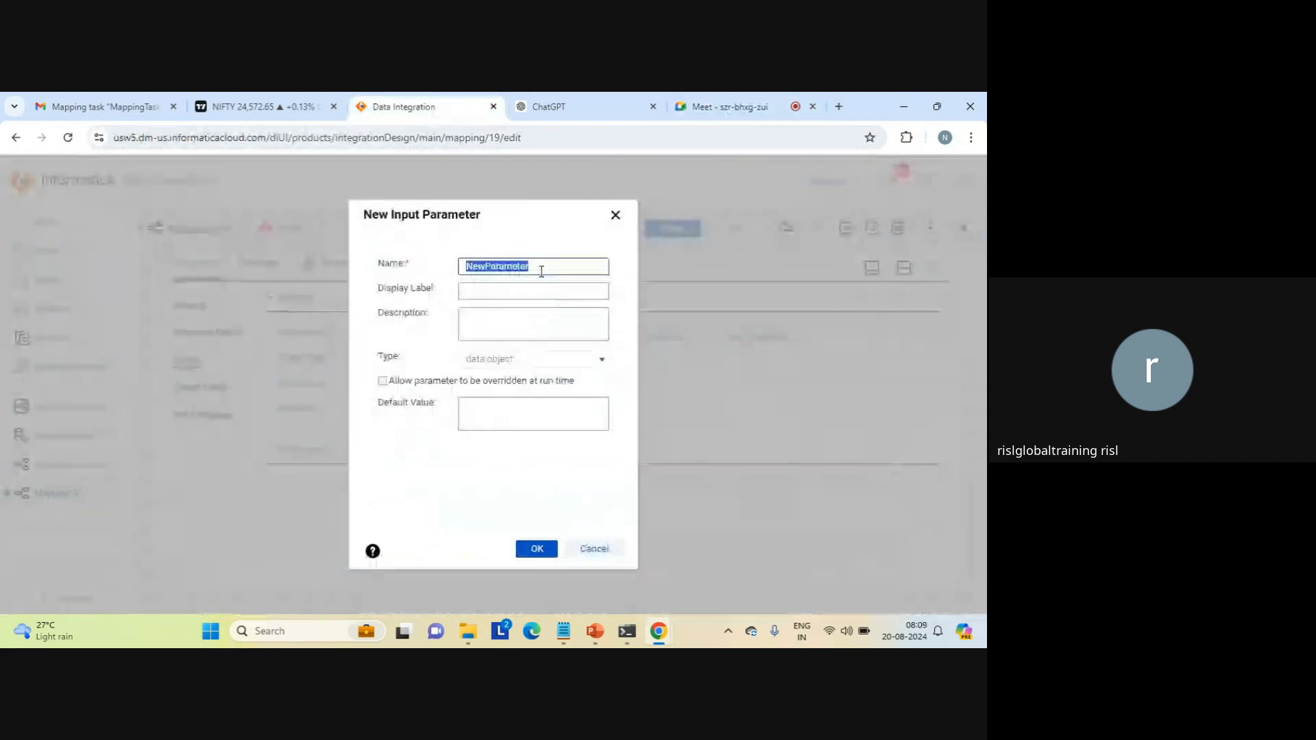
type("tgt")
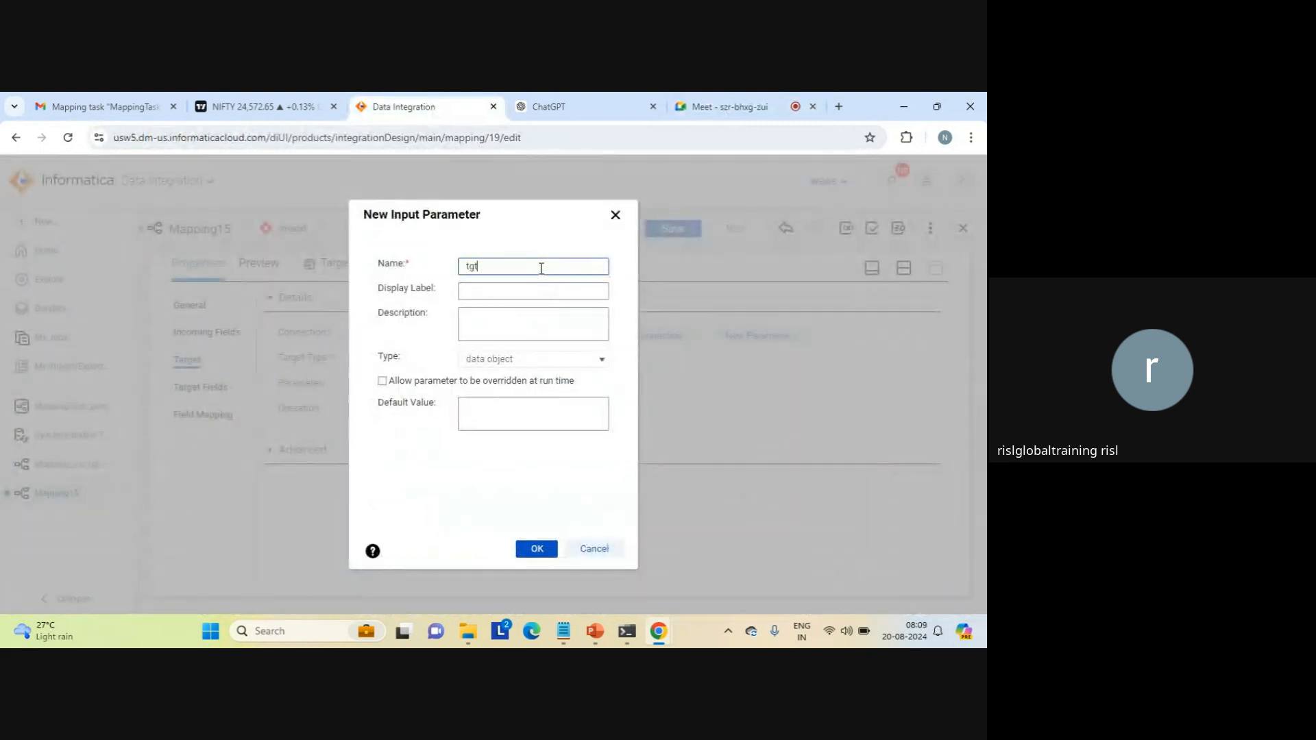
type("_object_param")
double_click(498, 268)
key("ctrl+c")
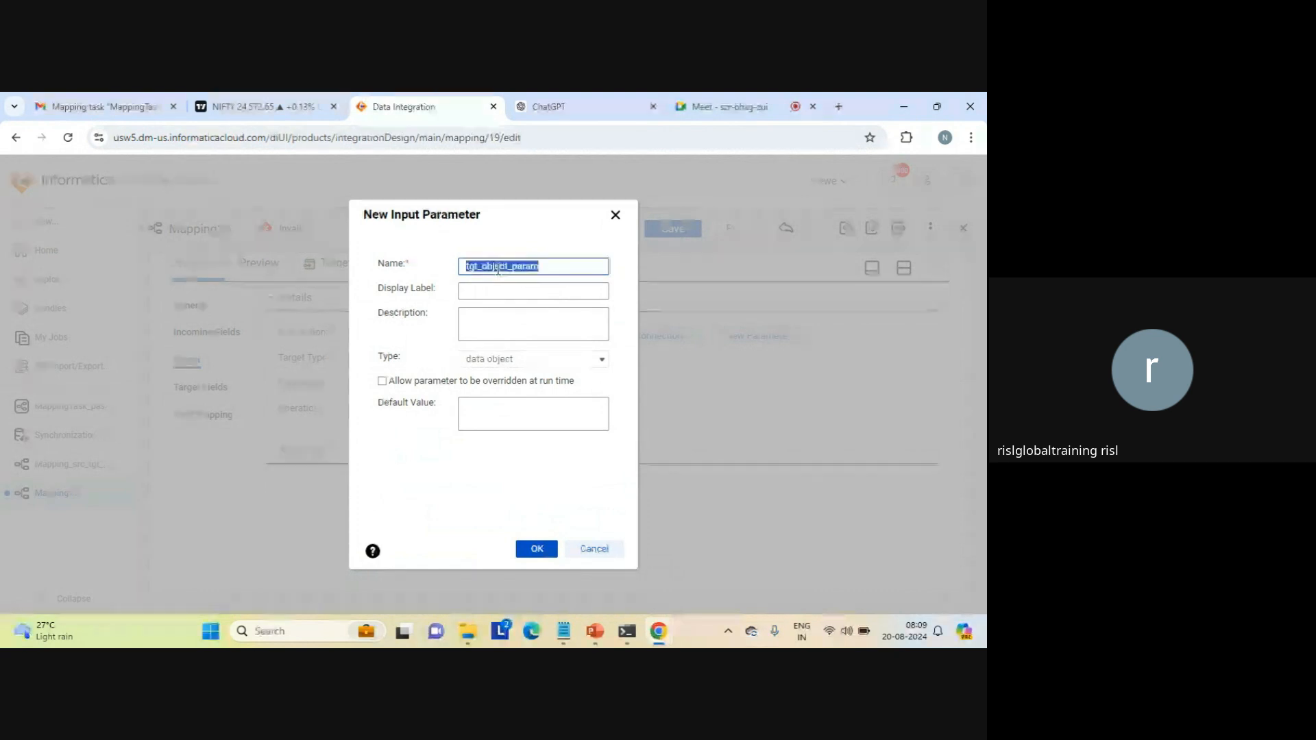
key("Tab")
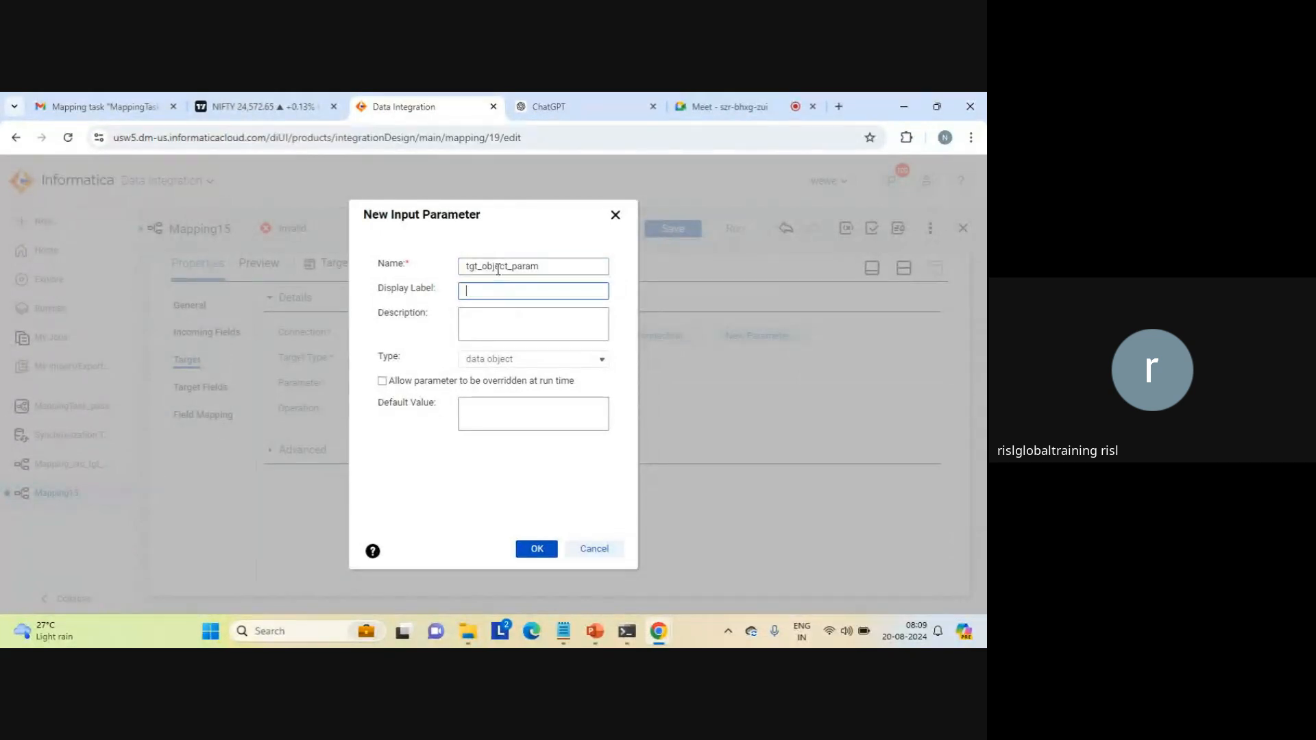
key("ctrl+v")
left_click(491, 321)
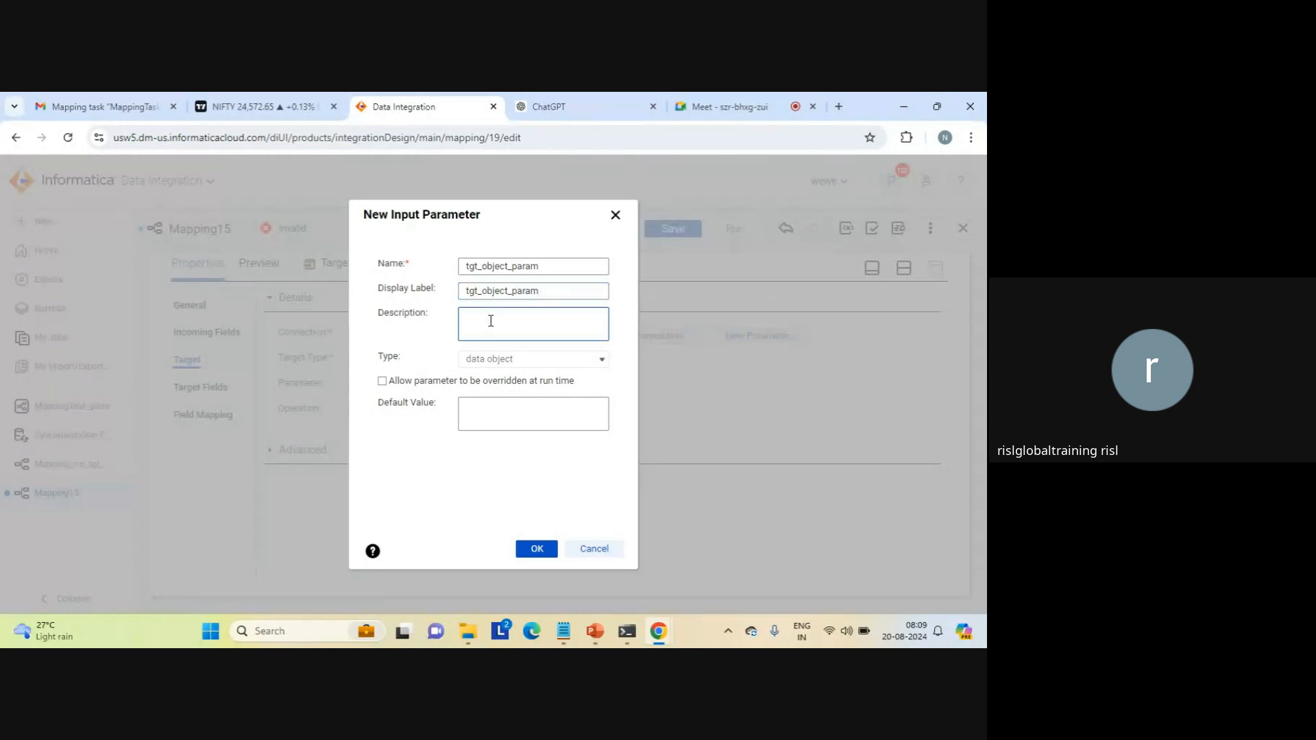
key("ctrl+v")
left_click(533, 551)
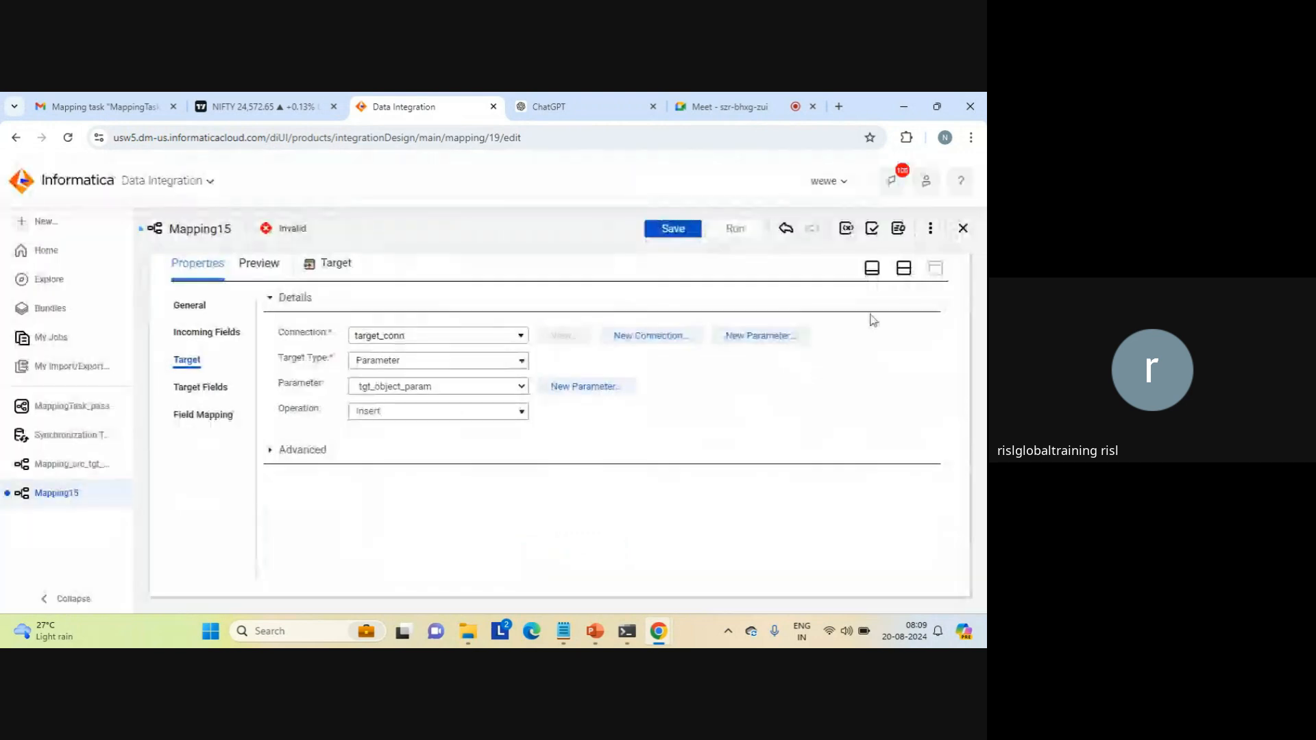
Step: Rename the mapping as Mapping_src_tgt_filter_complete_paramerization and save it
left_click(904, 269)
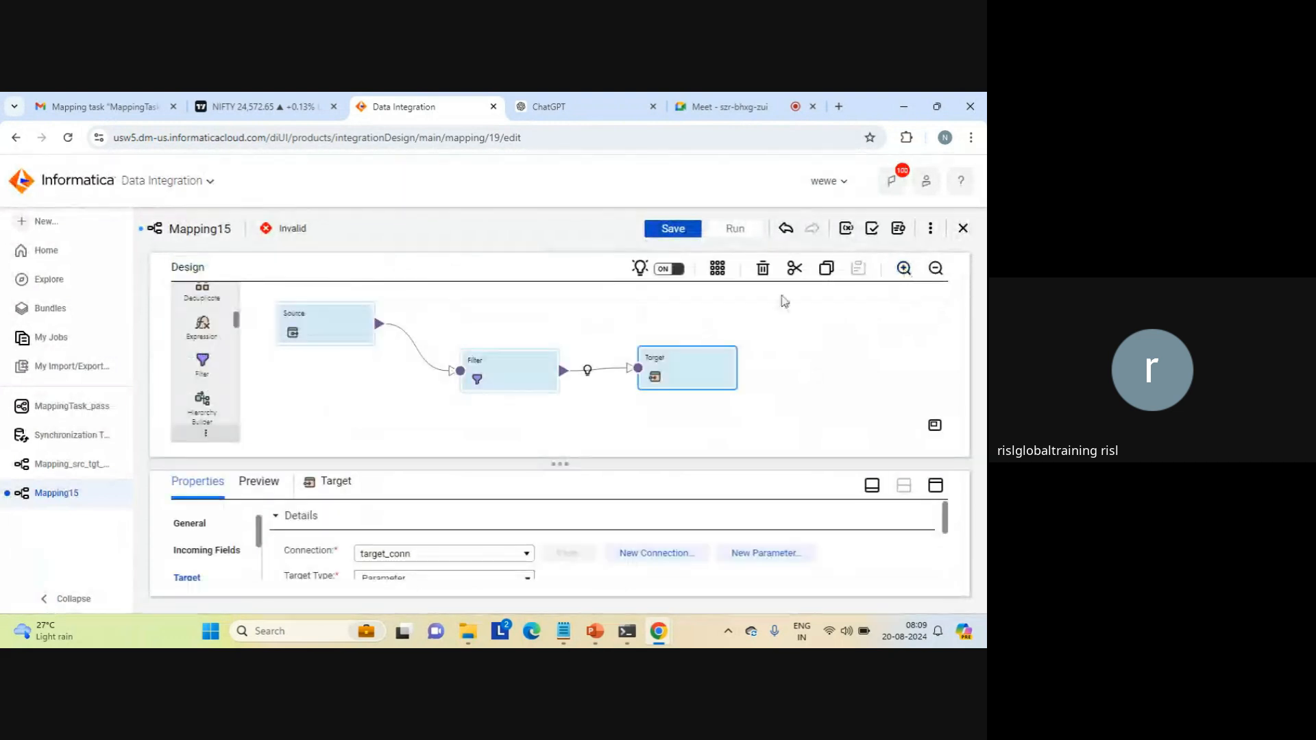
left_click(594, 313)
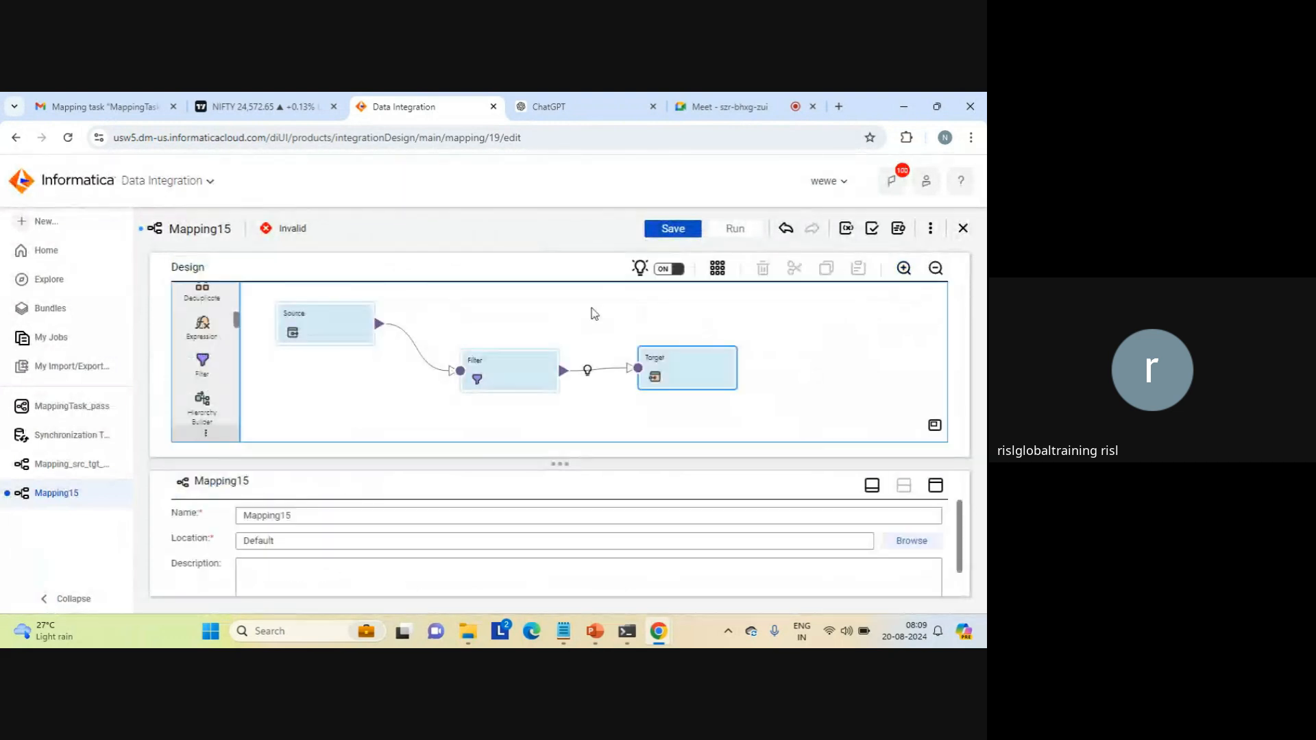
left_click(305, 508)
key("BackSpace")
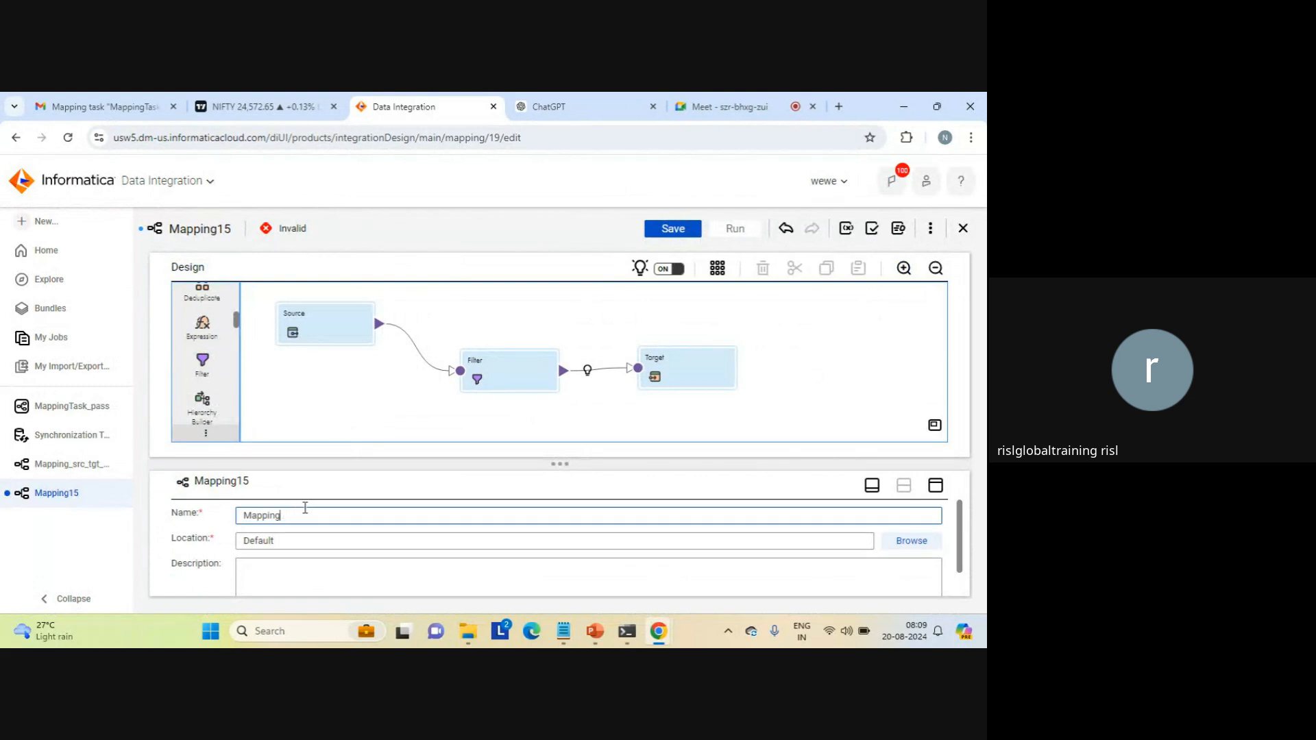
type("_src_tgt_filter_comp")
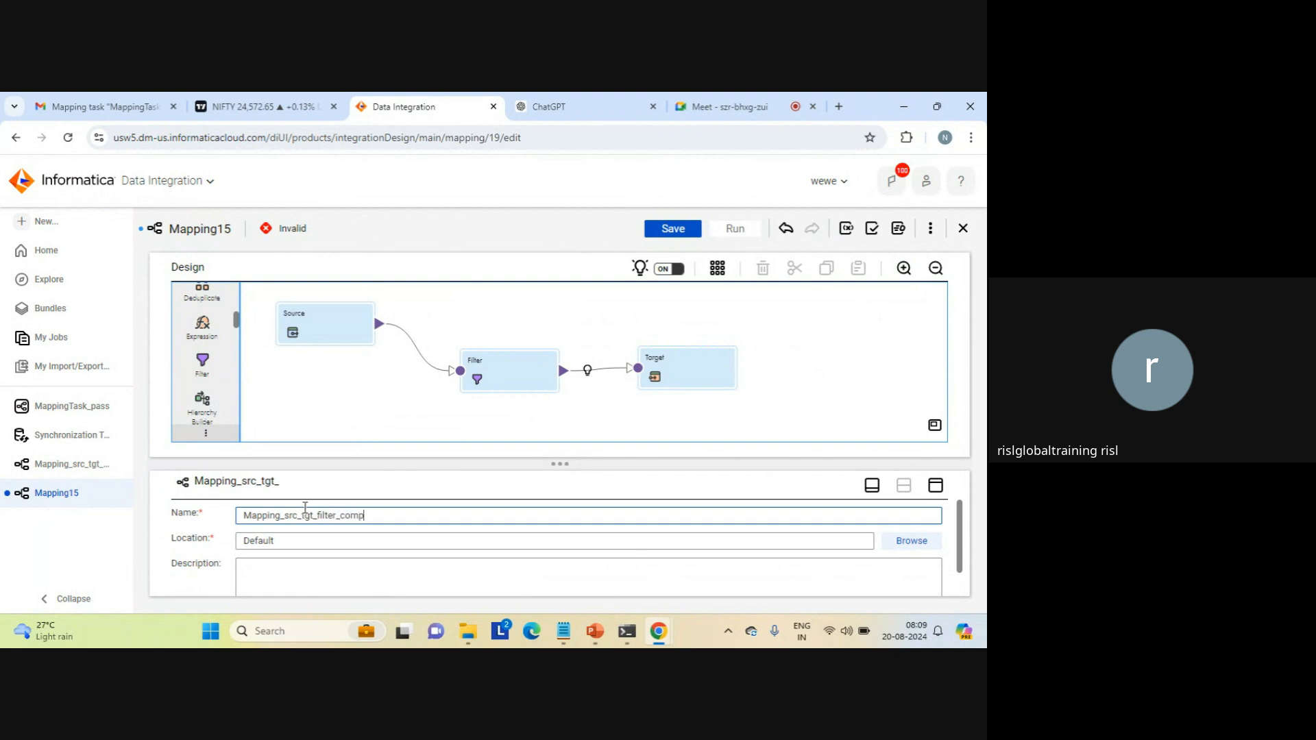
type("lete_para")
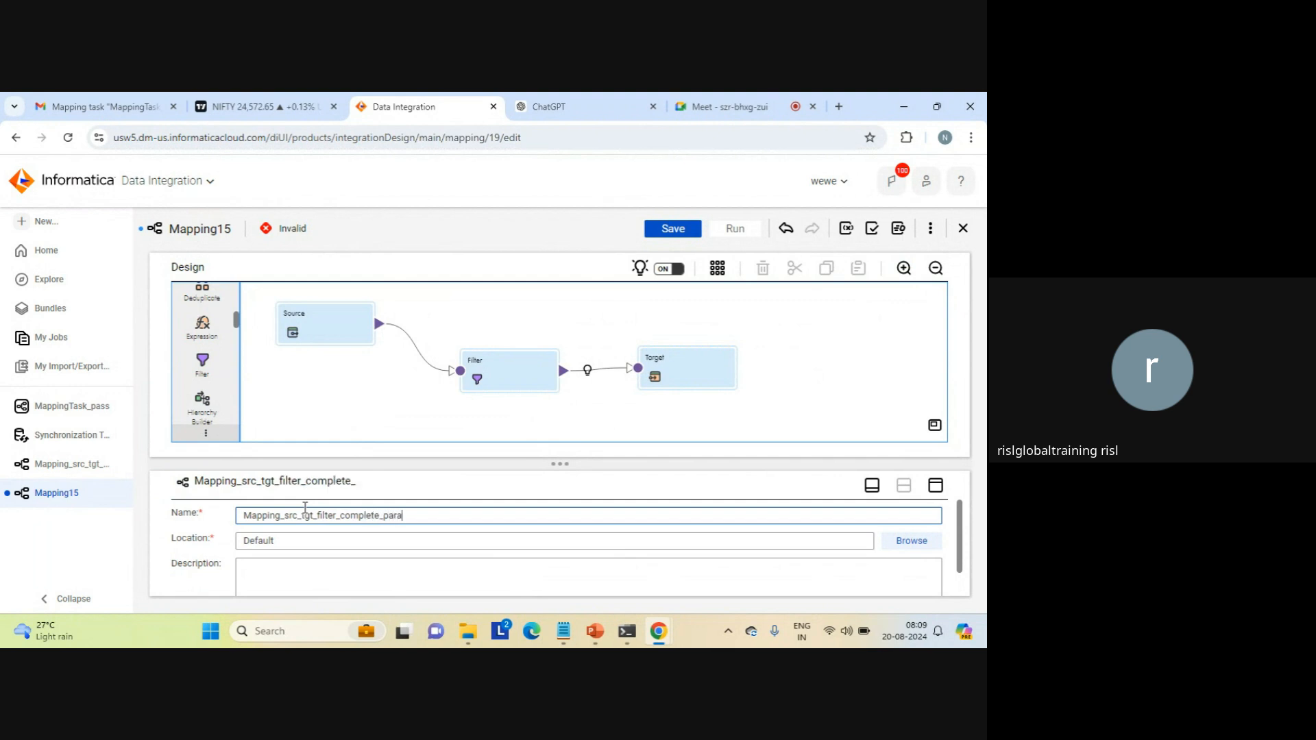
type("metization")
left_click(674, 230)
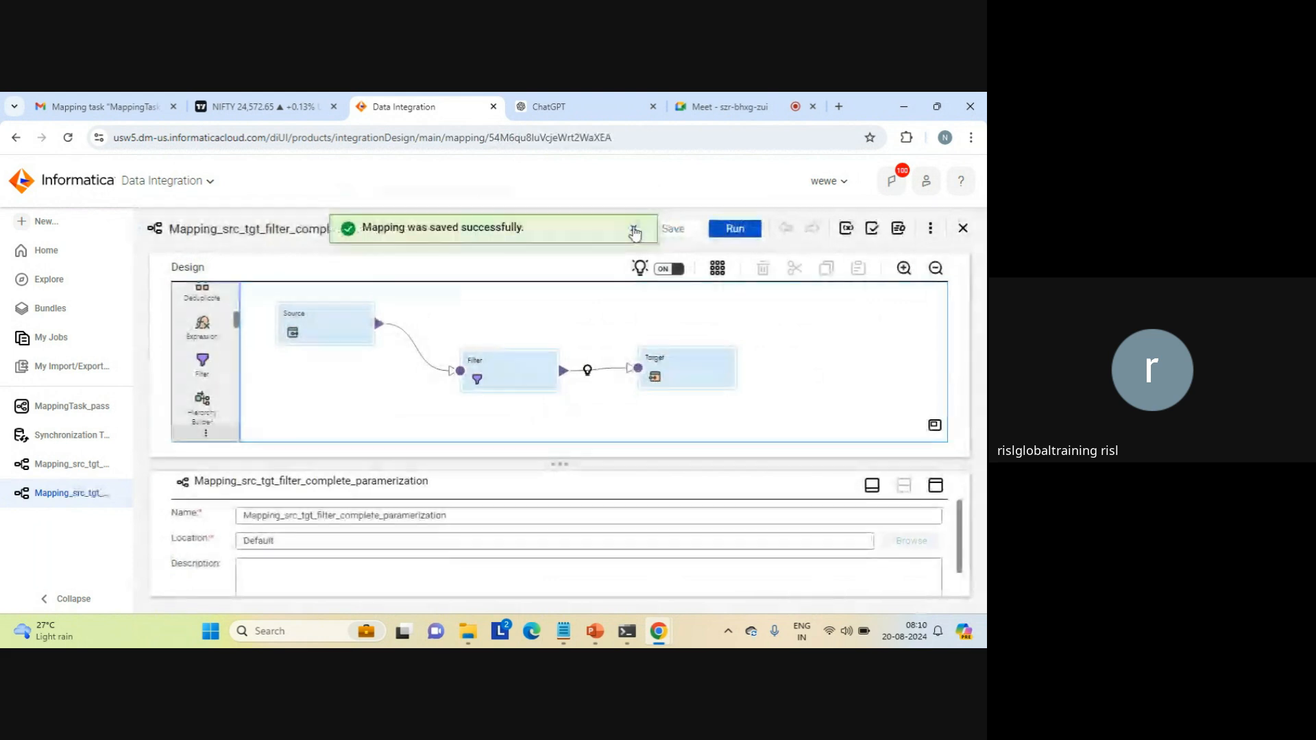
left_click(634, 229)
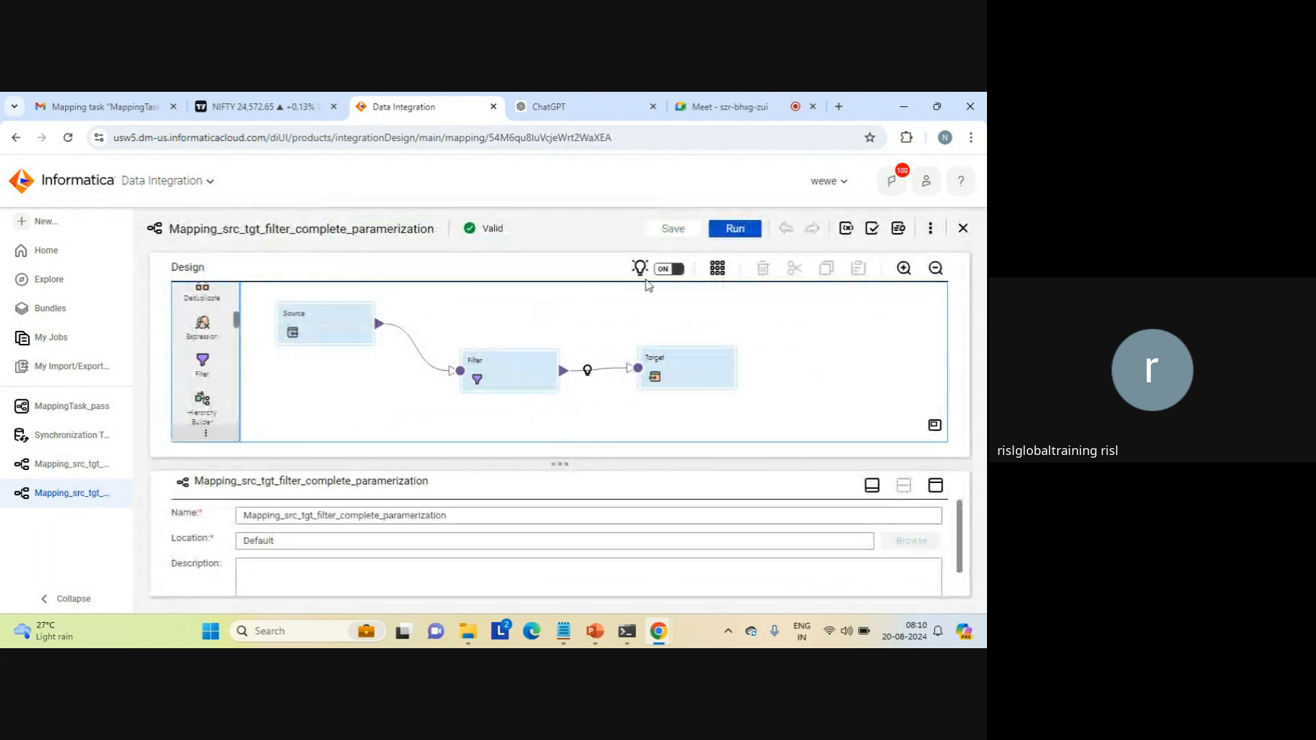
Step: Start a run of the saved mapping and proceed past its definition to the source parameter details
left_click(733, 233)
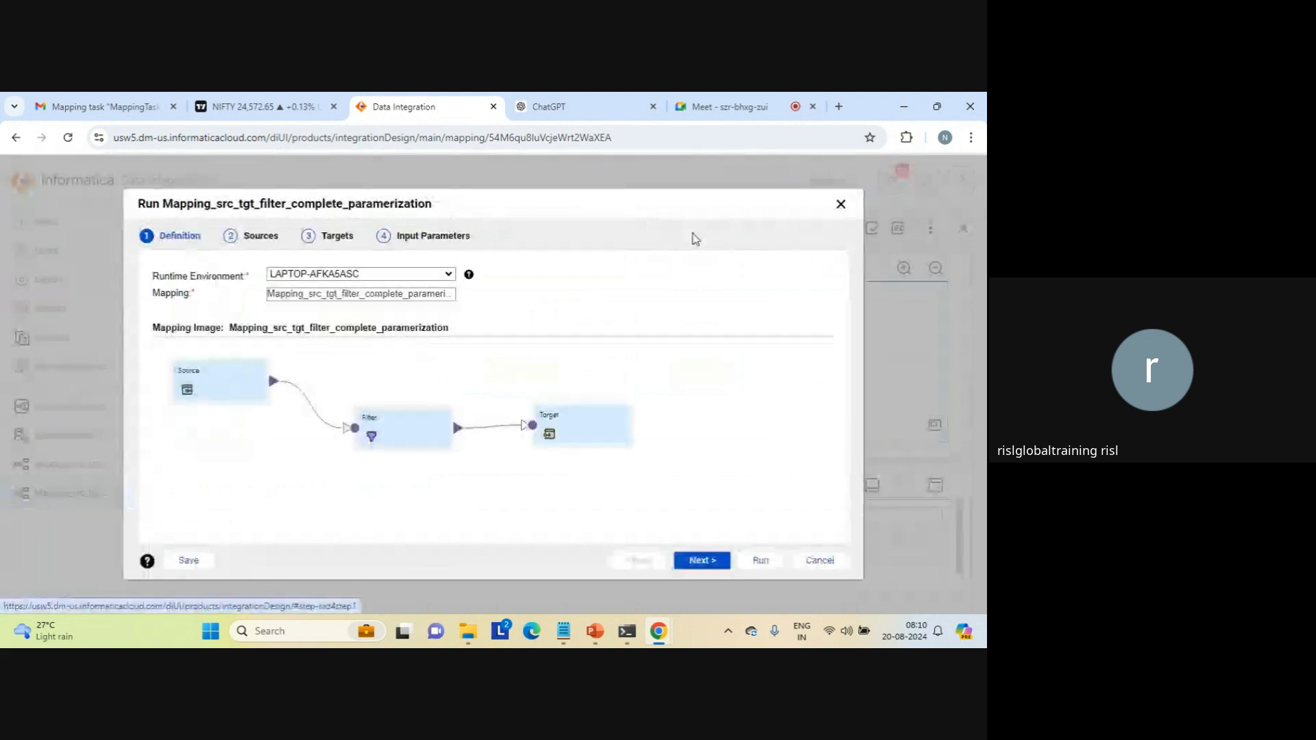
left_click(727, 109)
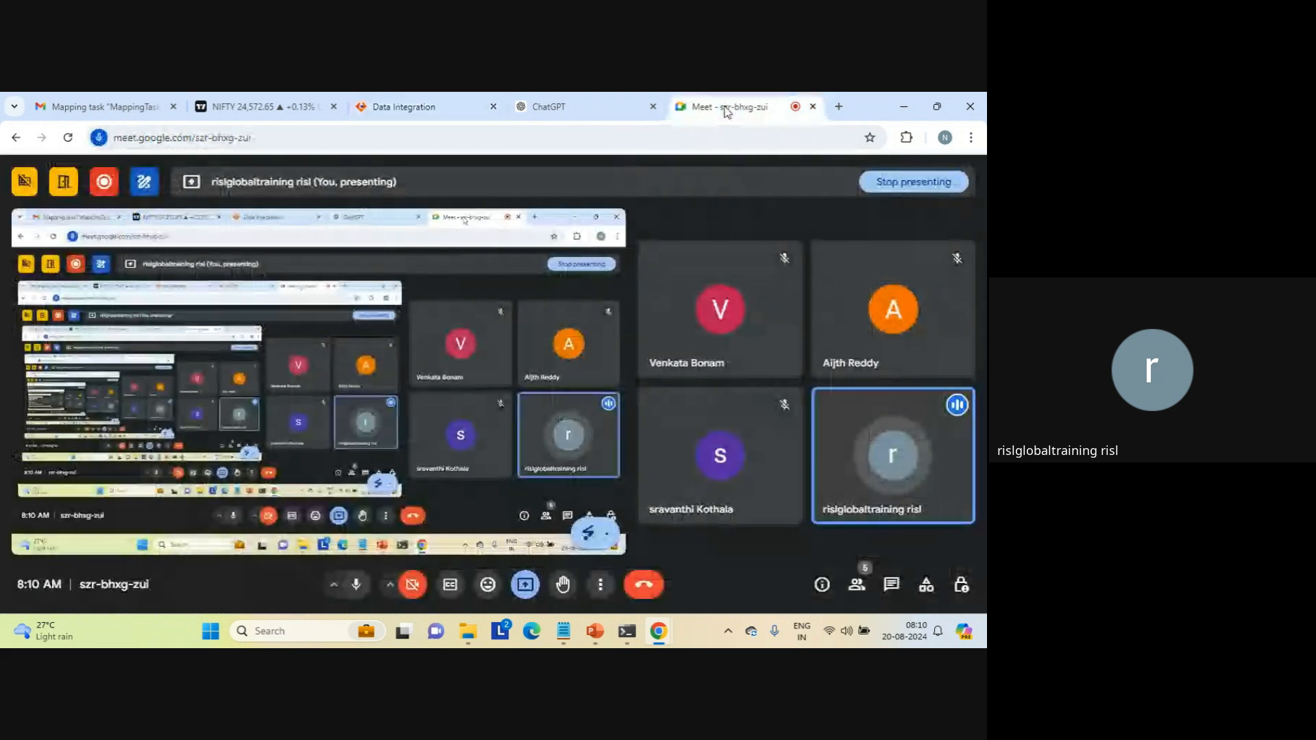
left_click(424, 108)
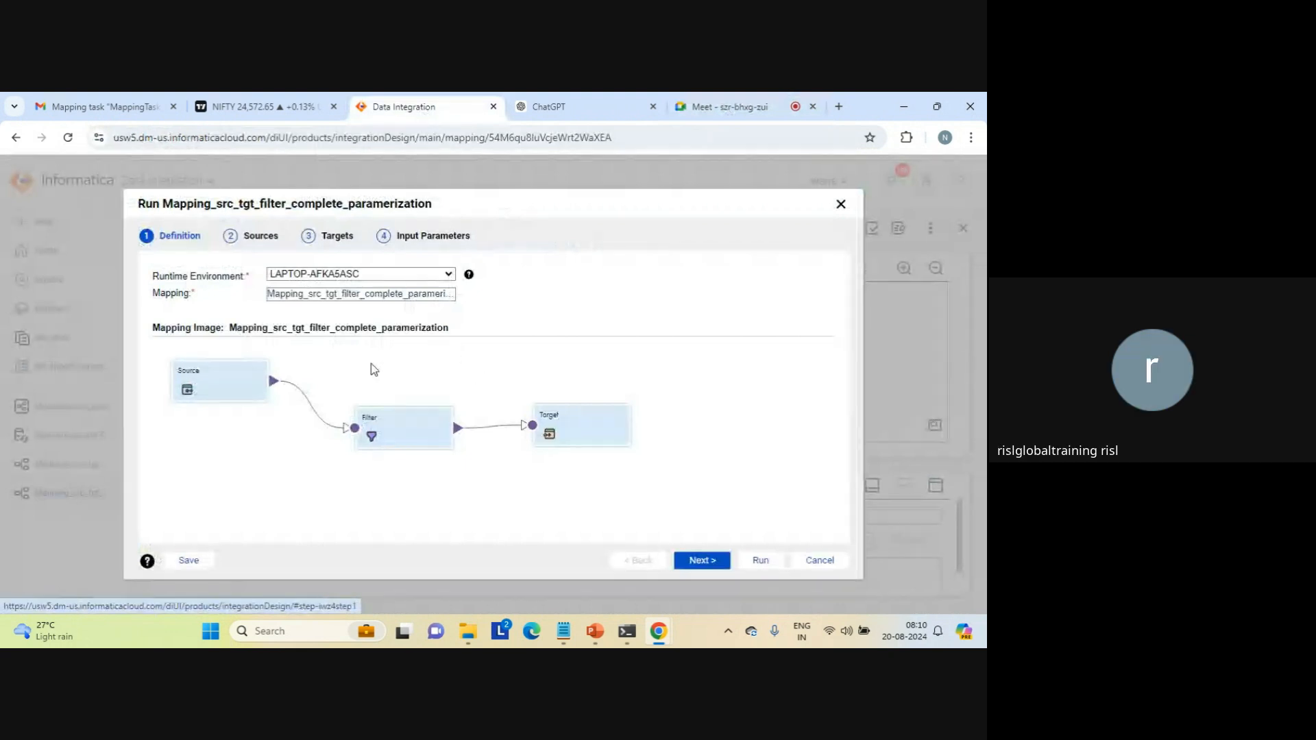
left_click(700, 561)
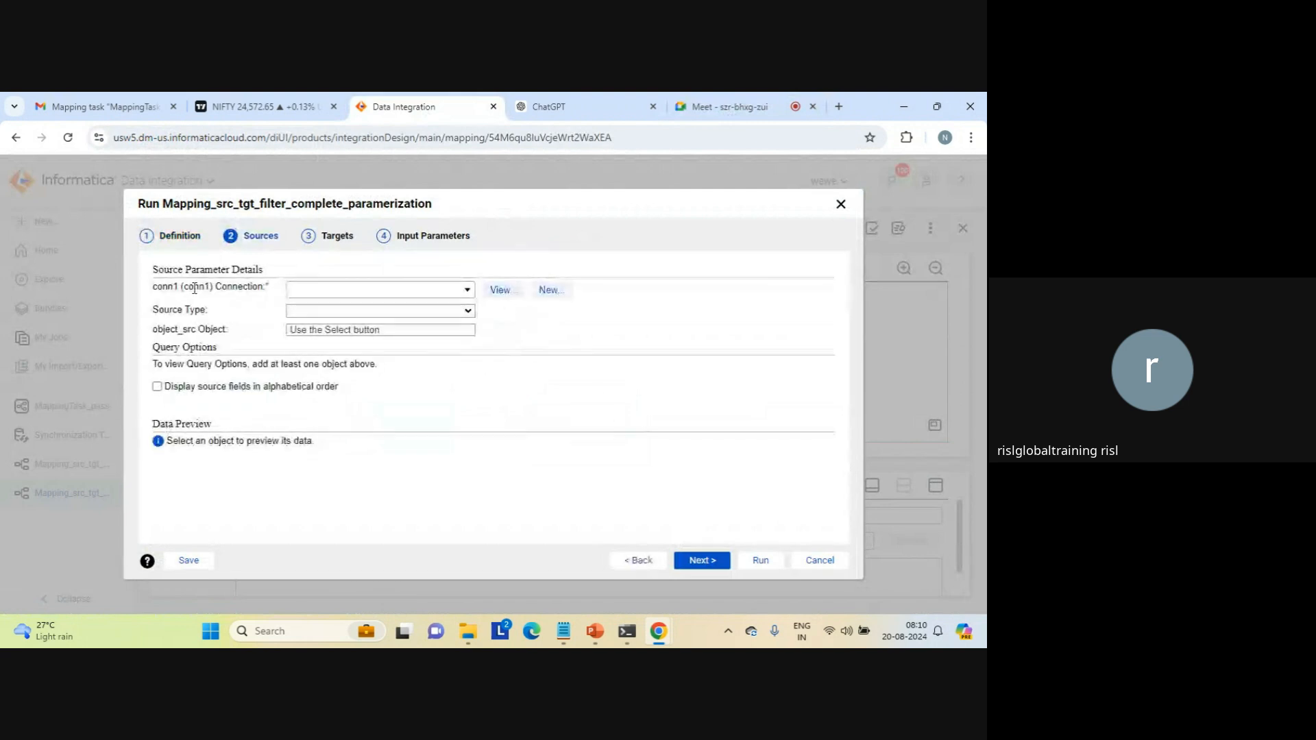
Step: Assign source_file_connection1 (Flat File) to the conn1 source connection parameter
double_click(168, 286)
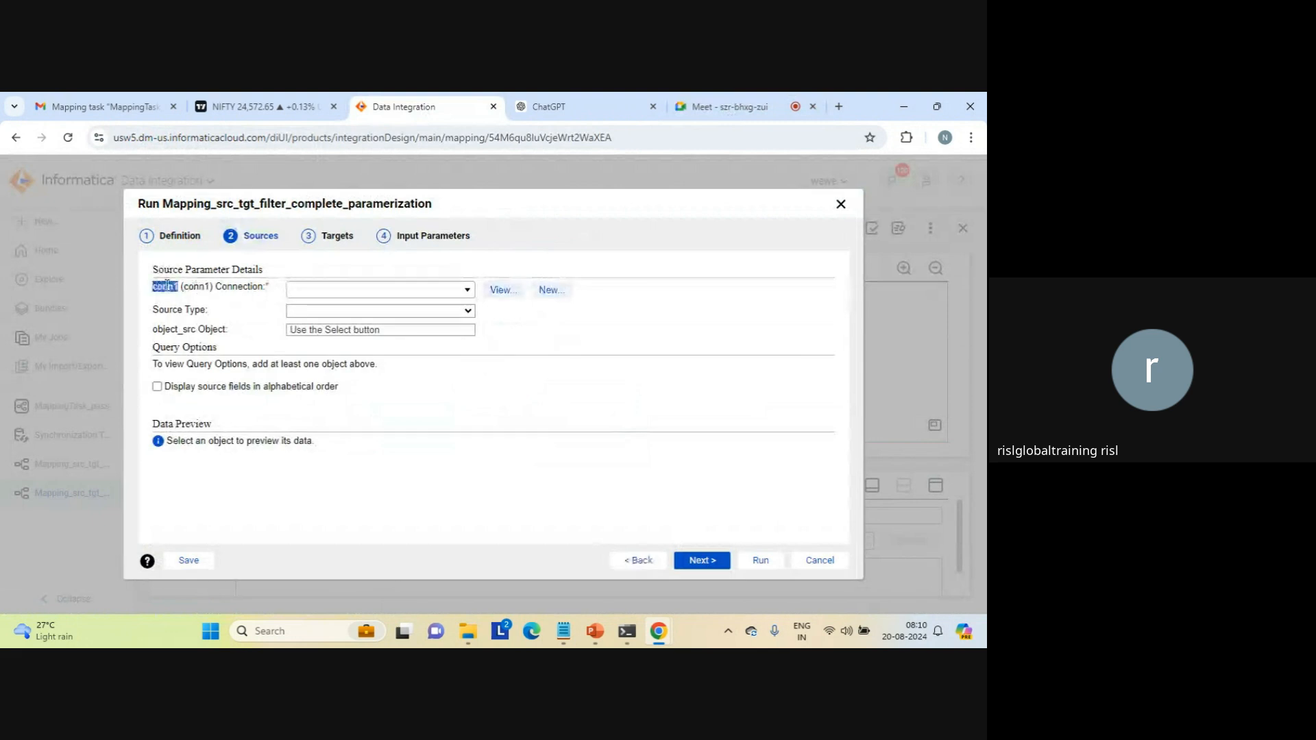
triple_click(169, 330)
left_click(177, 331)
left_click(466, 290)
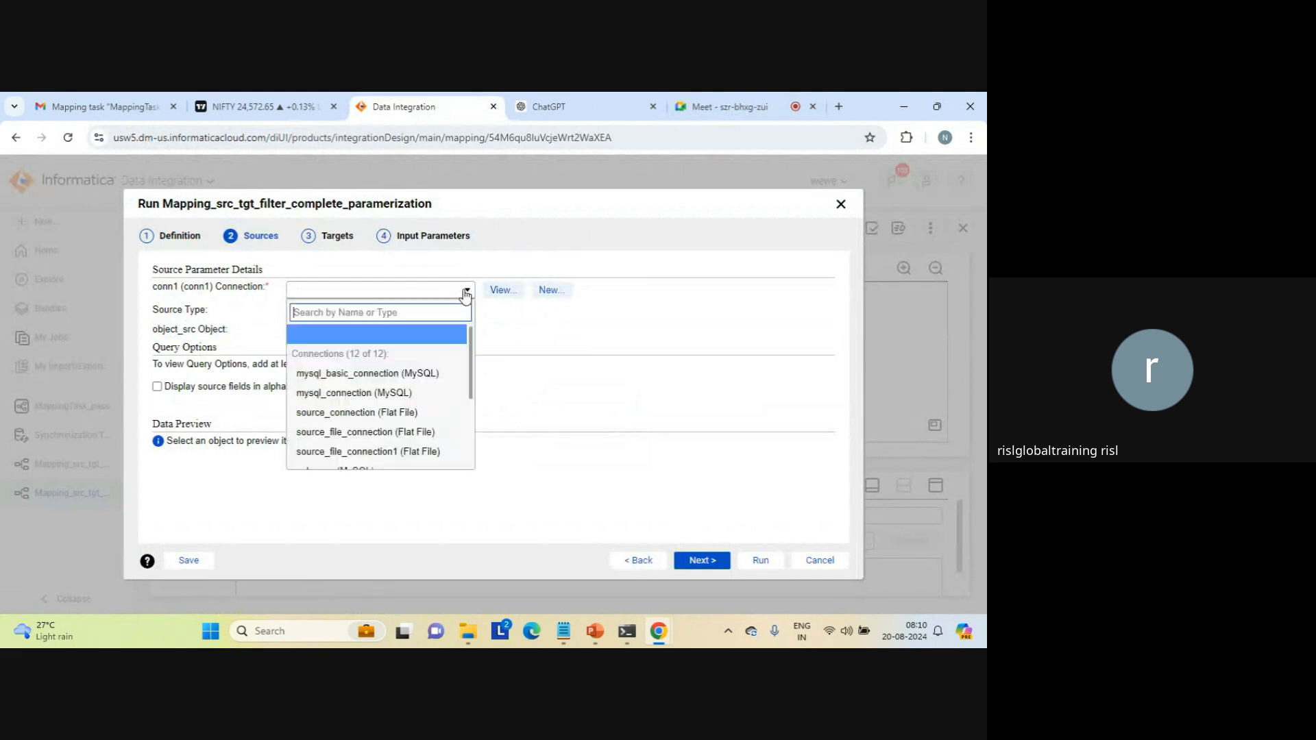
left_click(430, 452)
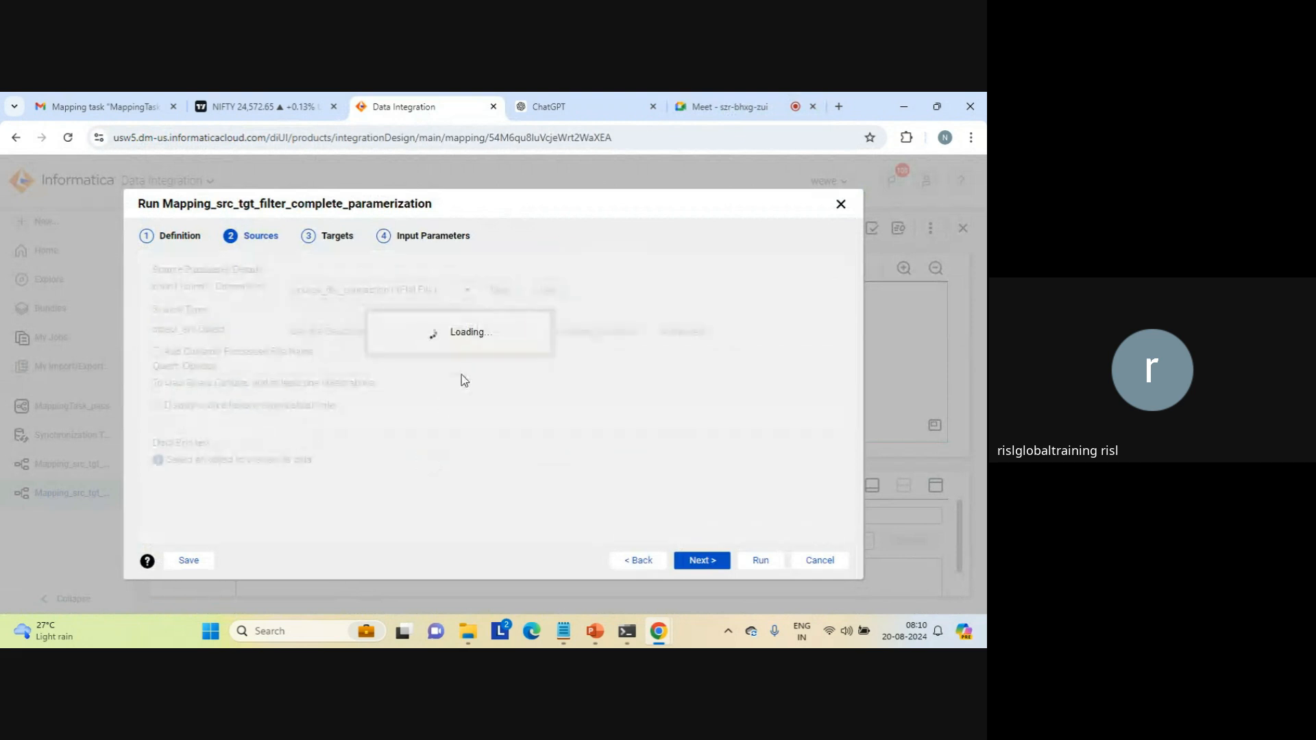
Step: Search the flat file source objects for seq and assign seq_1.txt to the object_src parameter
left_click(508, 333)
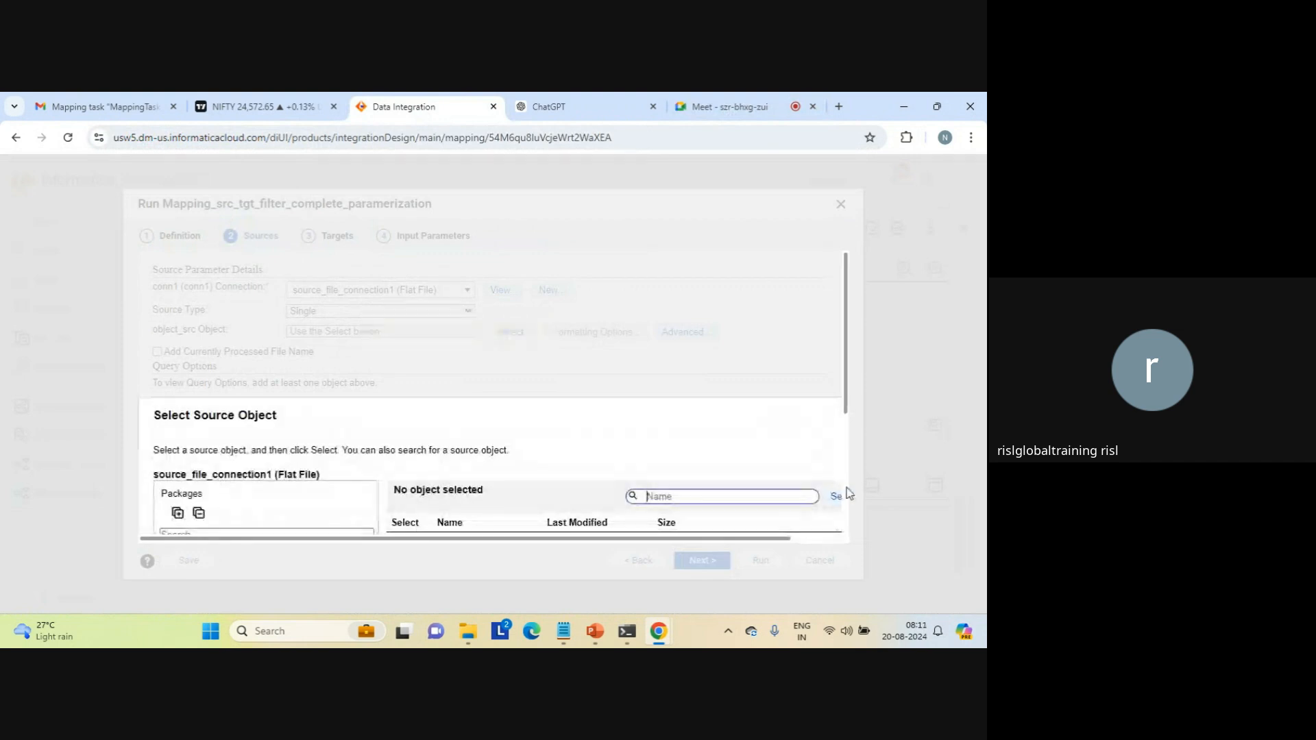
left_click(846, 491)
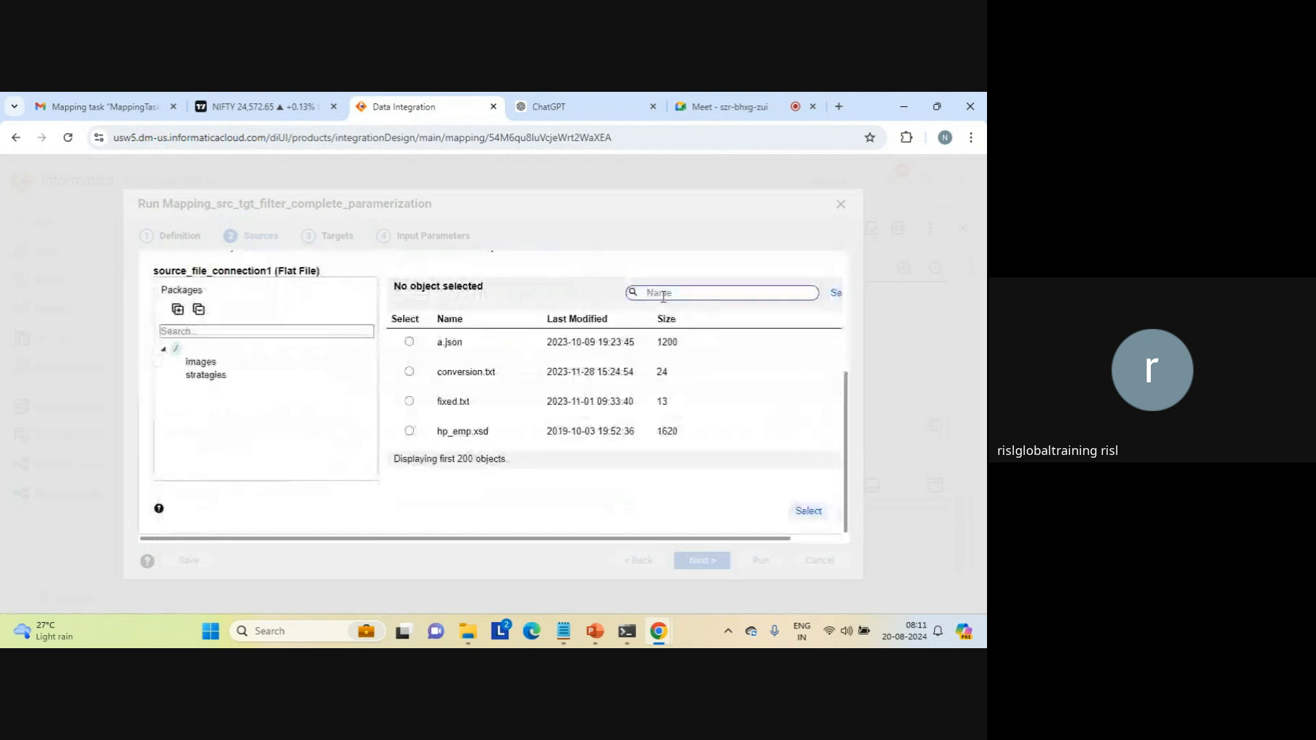
type("seq")
left_click(834, 295)
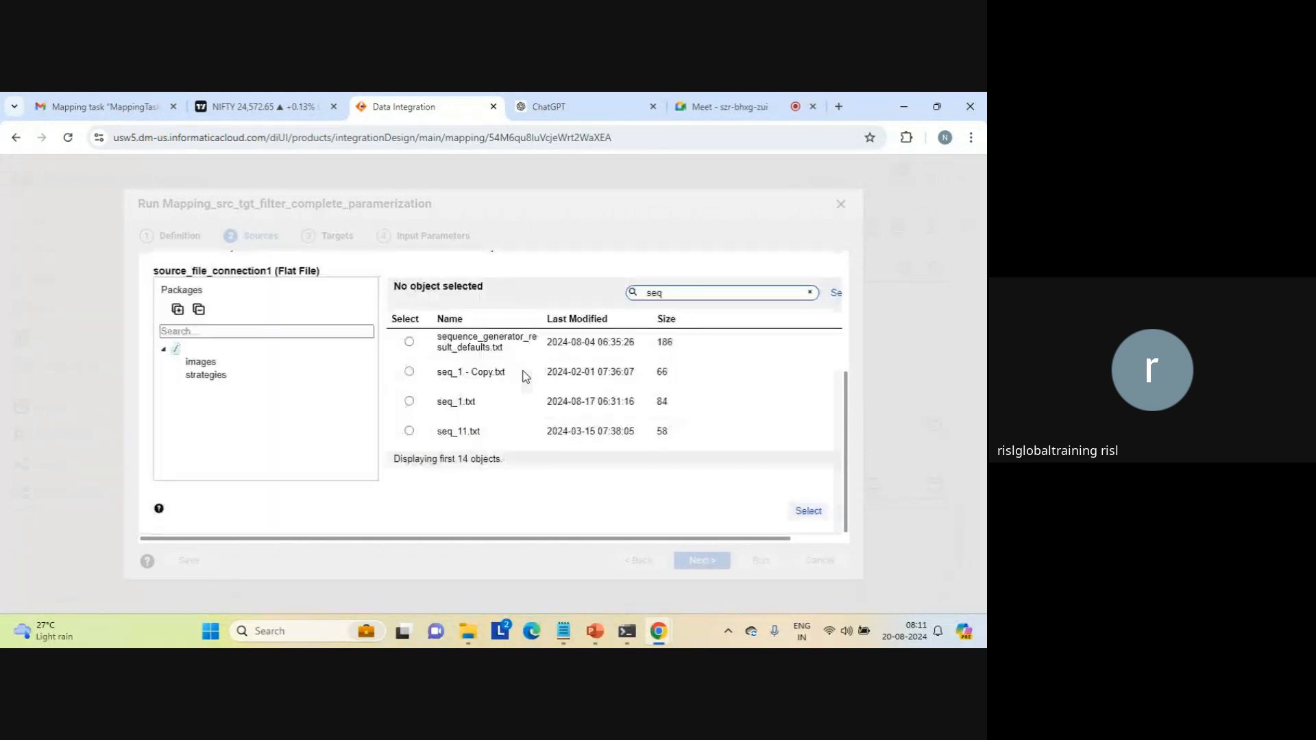
left_click(409, 402)
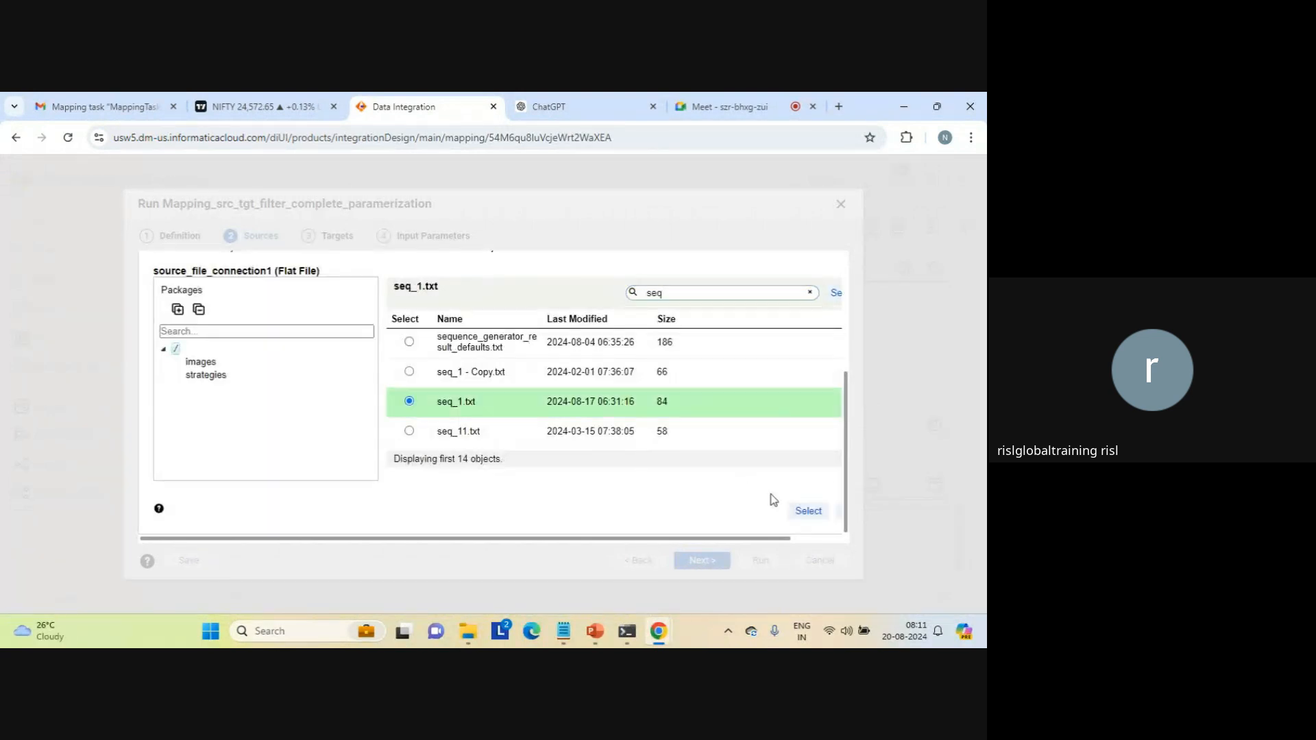
left_click(808, 528)
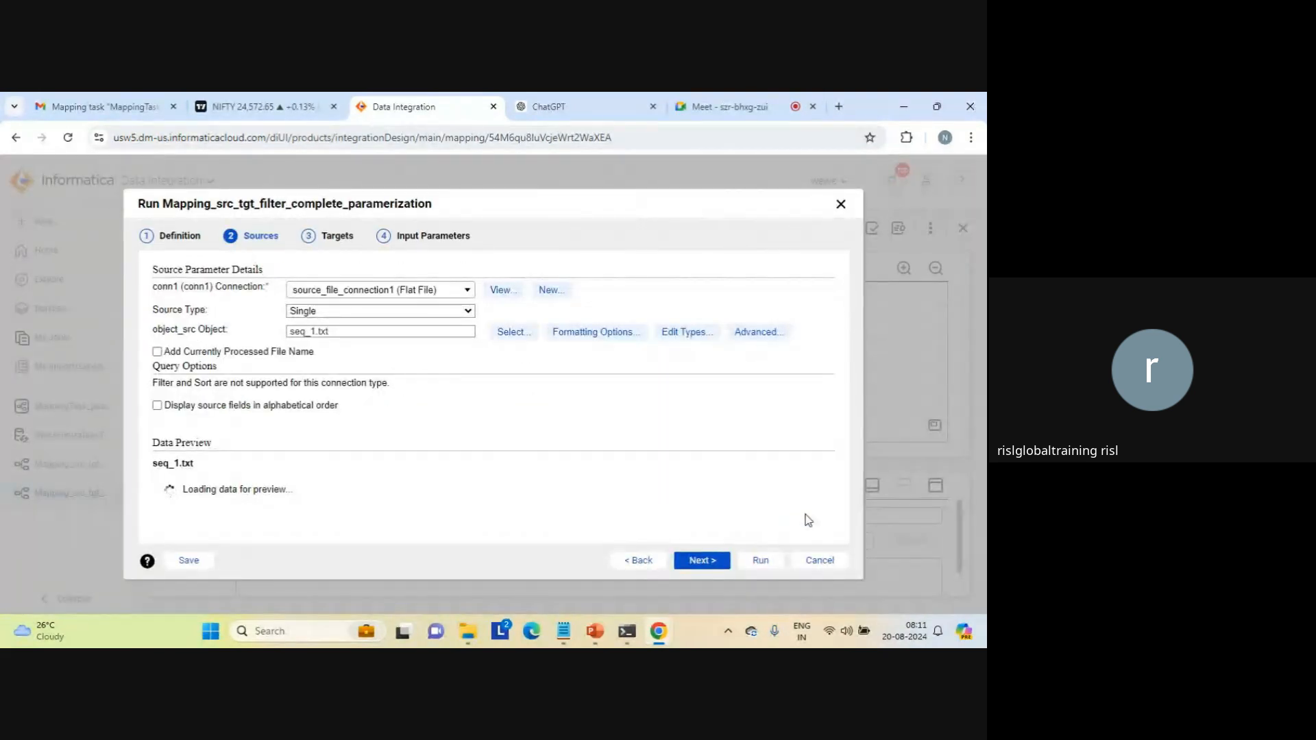
Step: Proceed to the target parameter details and assign target_file_connection1 (Flat File) to the target_conn connection parameter
left_click(702, 561)
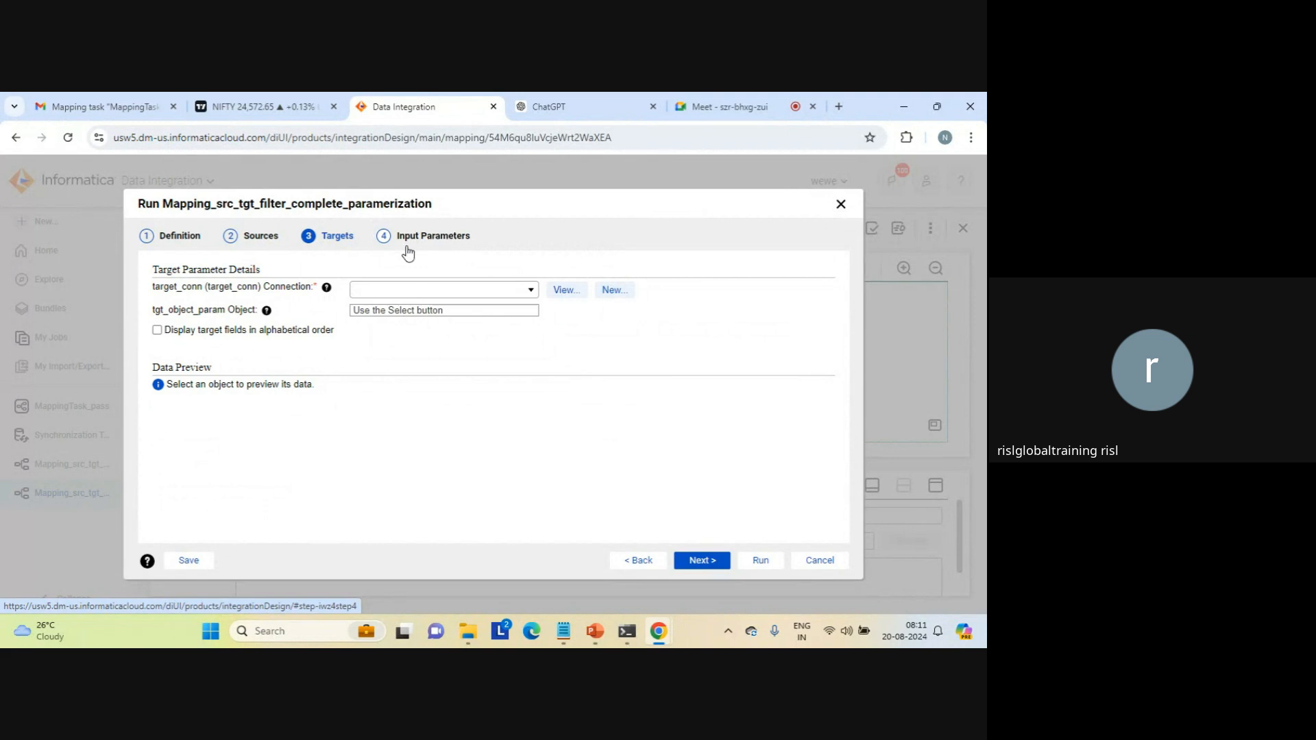
left_click(532, 290)
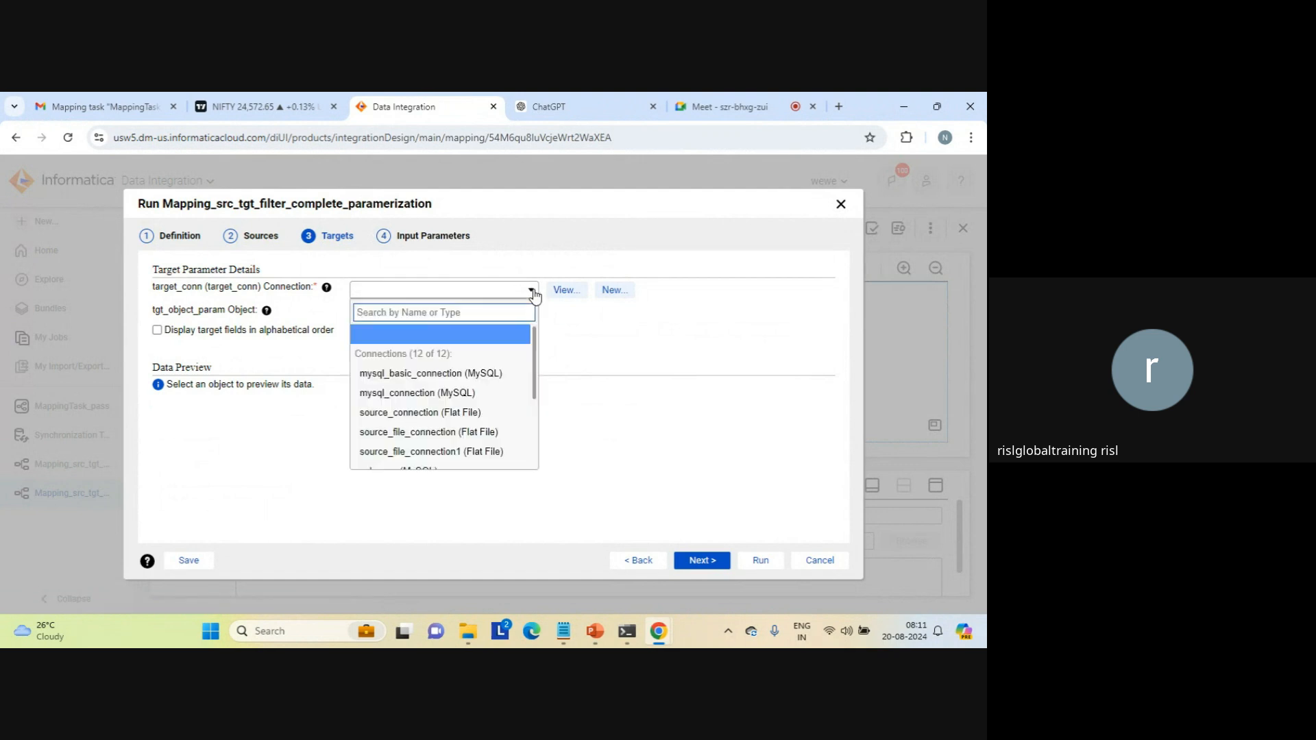
scroll(534, 417, "down", 3)
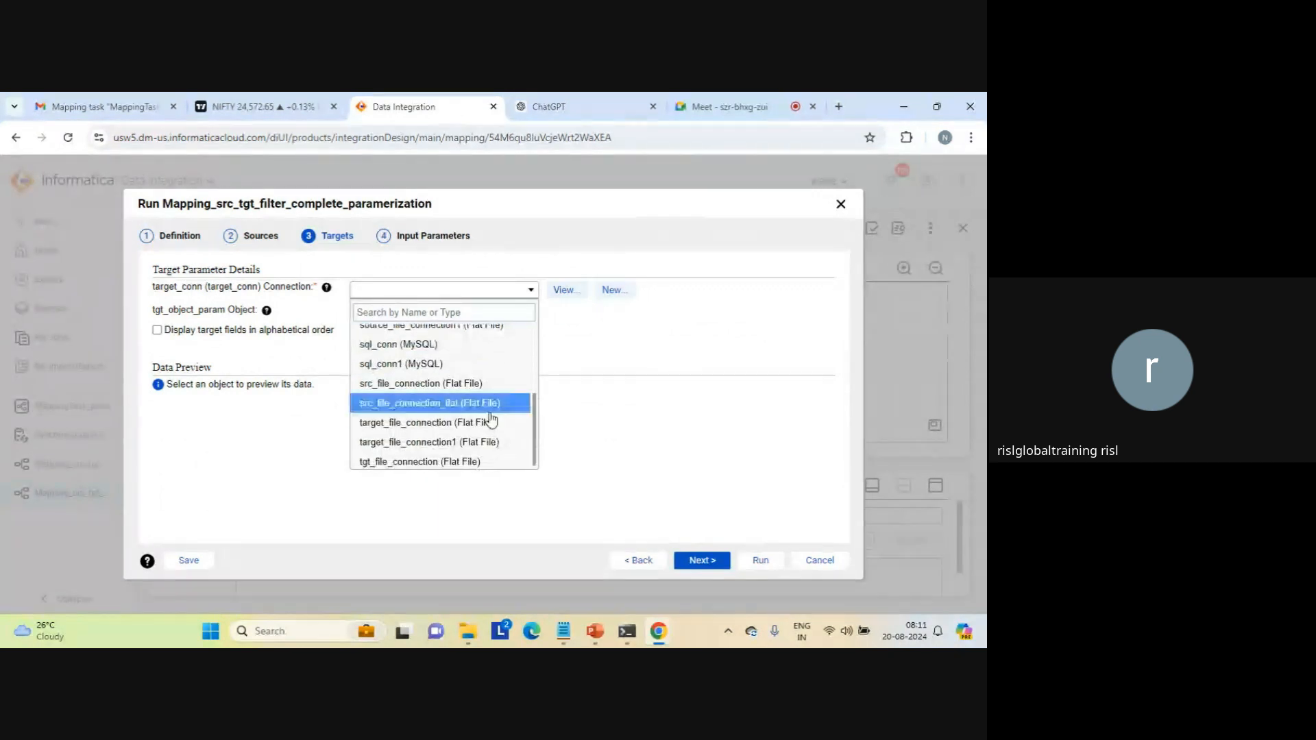
left_click(453, 442)
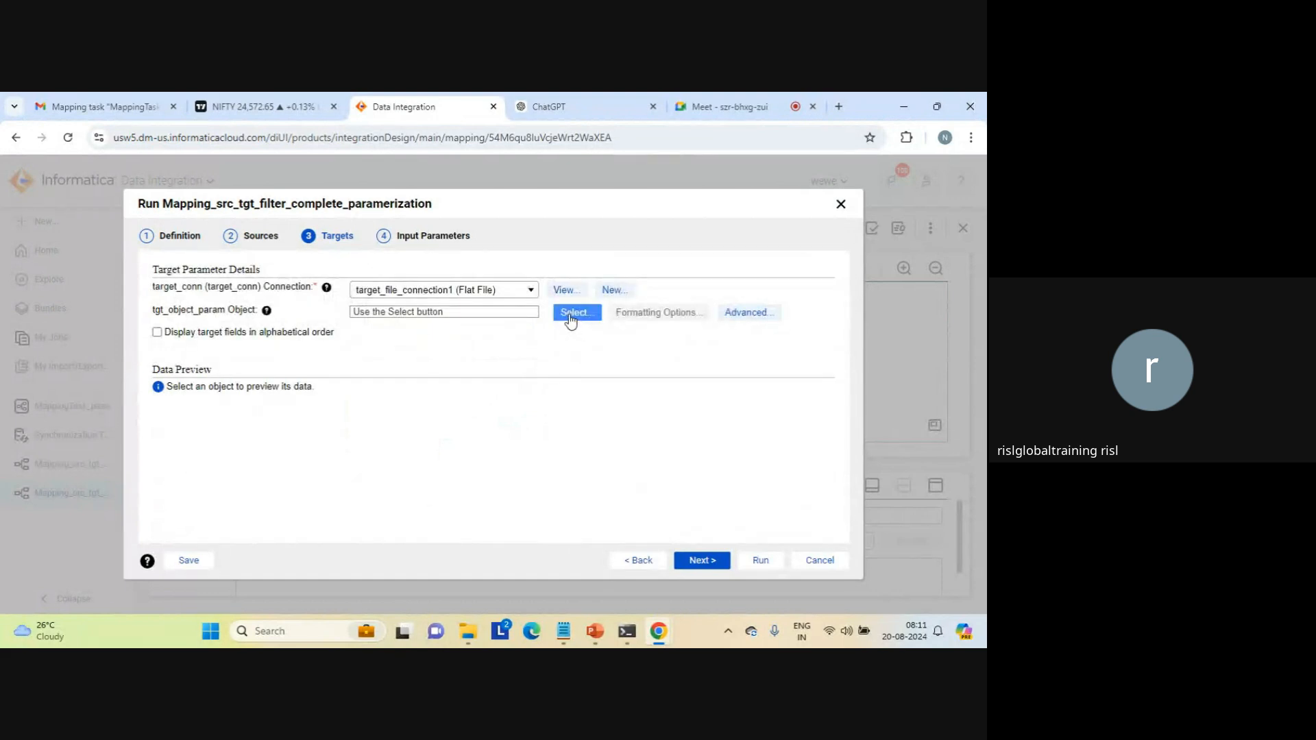
Step: Assign aggregation_result_count.txt to the tgt_object_param parameter and open a new data filter for filter_parameter
left_click(569, 317)
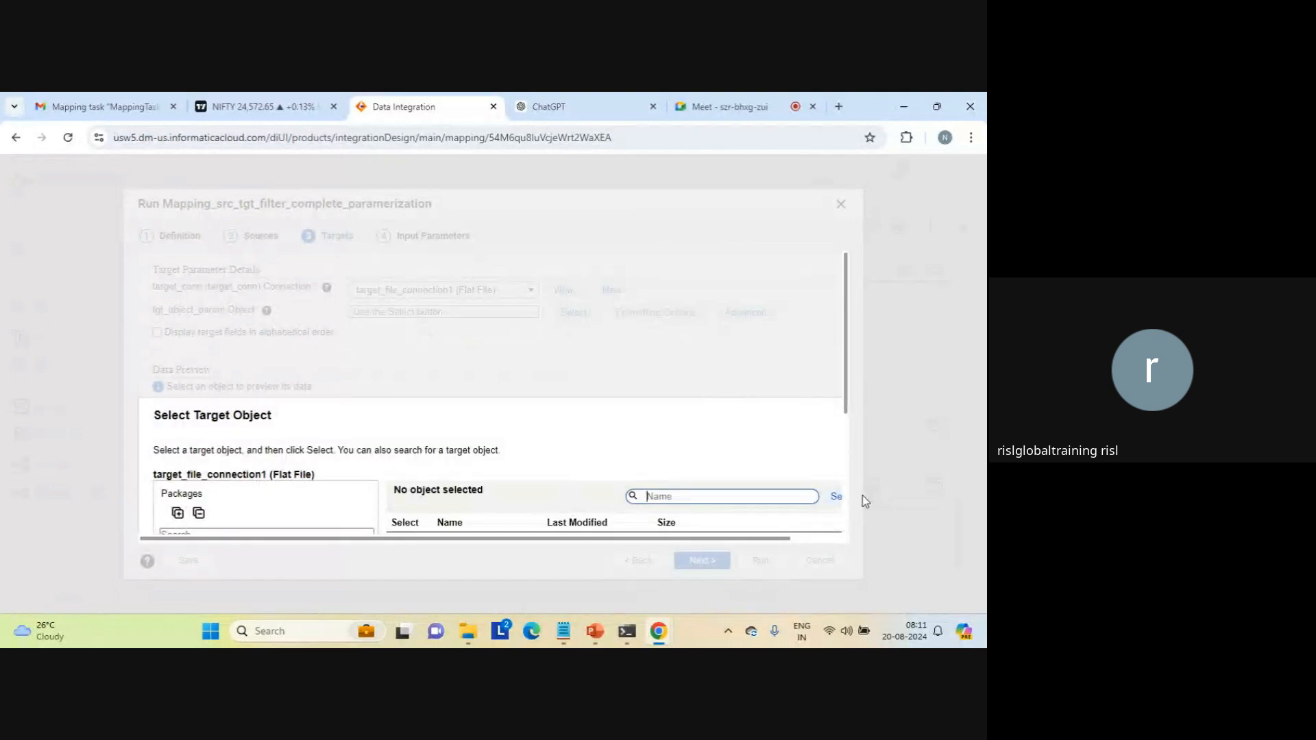
scroll(850, 514, "down", 3)
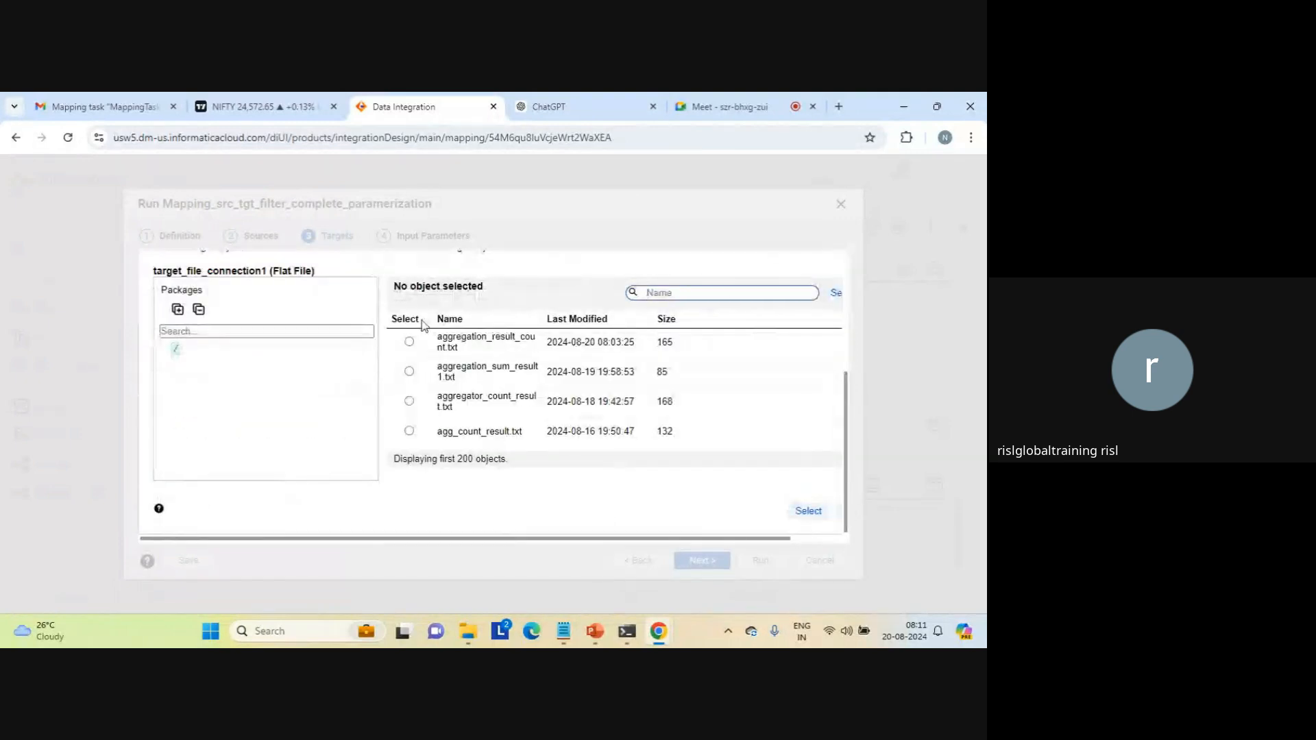
left_click(409, 341)
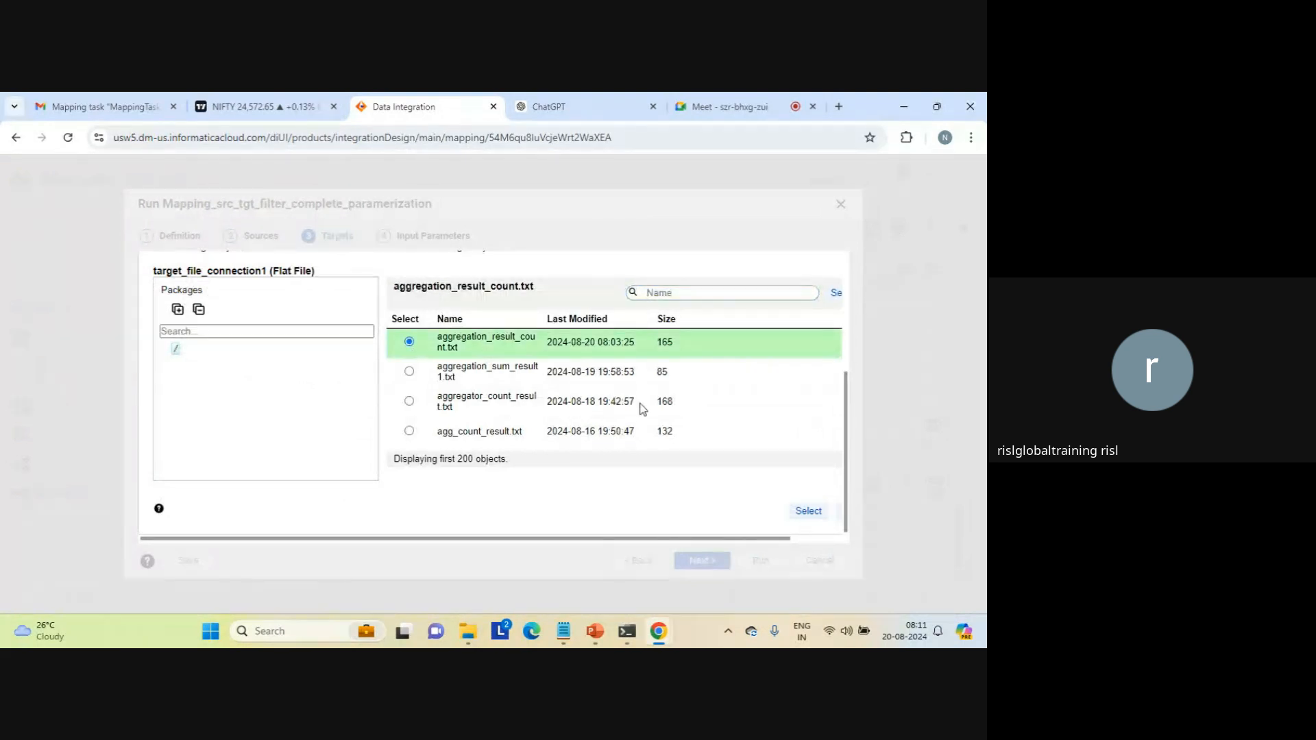
left_click(807, 512)
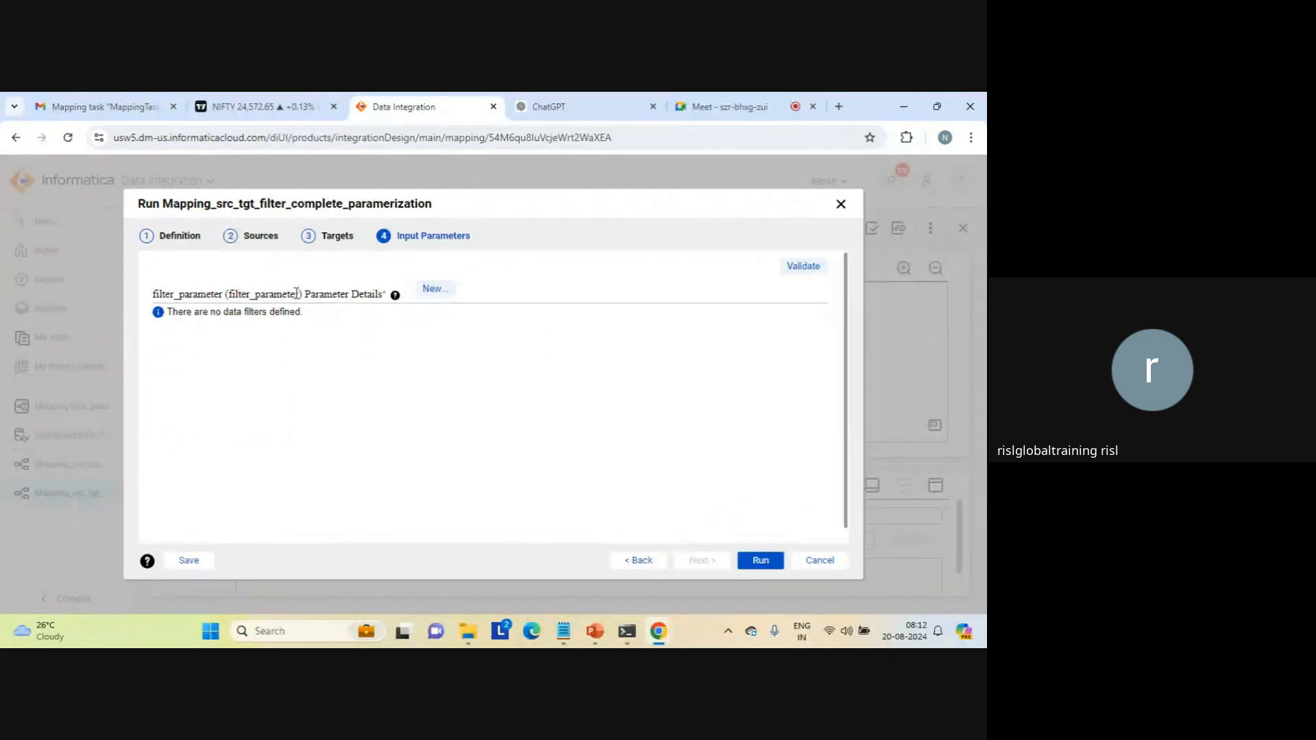
left_click(432, 291)
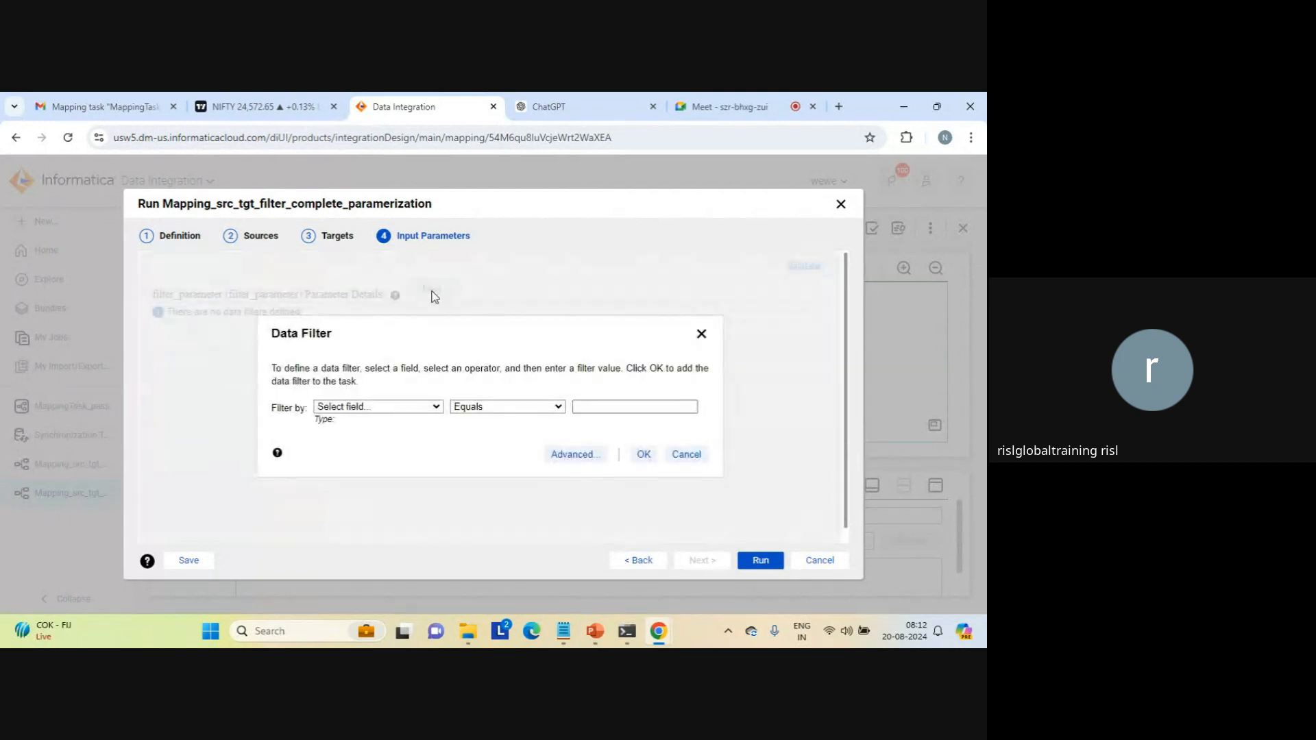
left_click(433, 408)
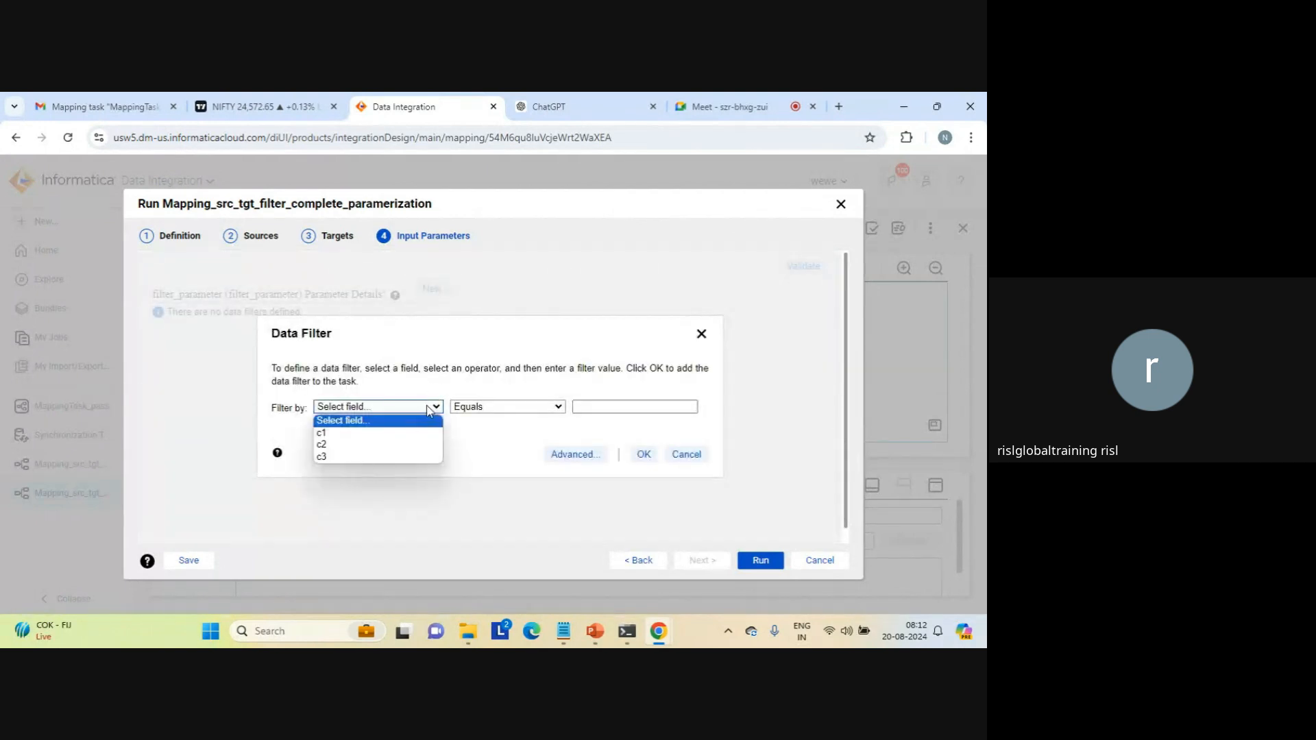
left_click(399, 439)
left_click(506, 409)
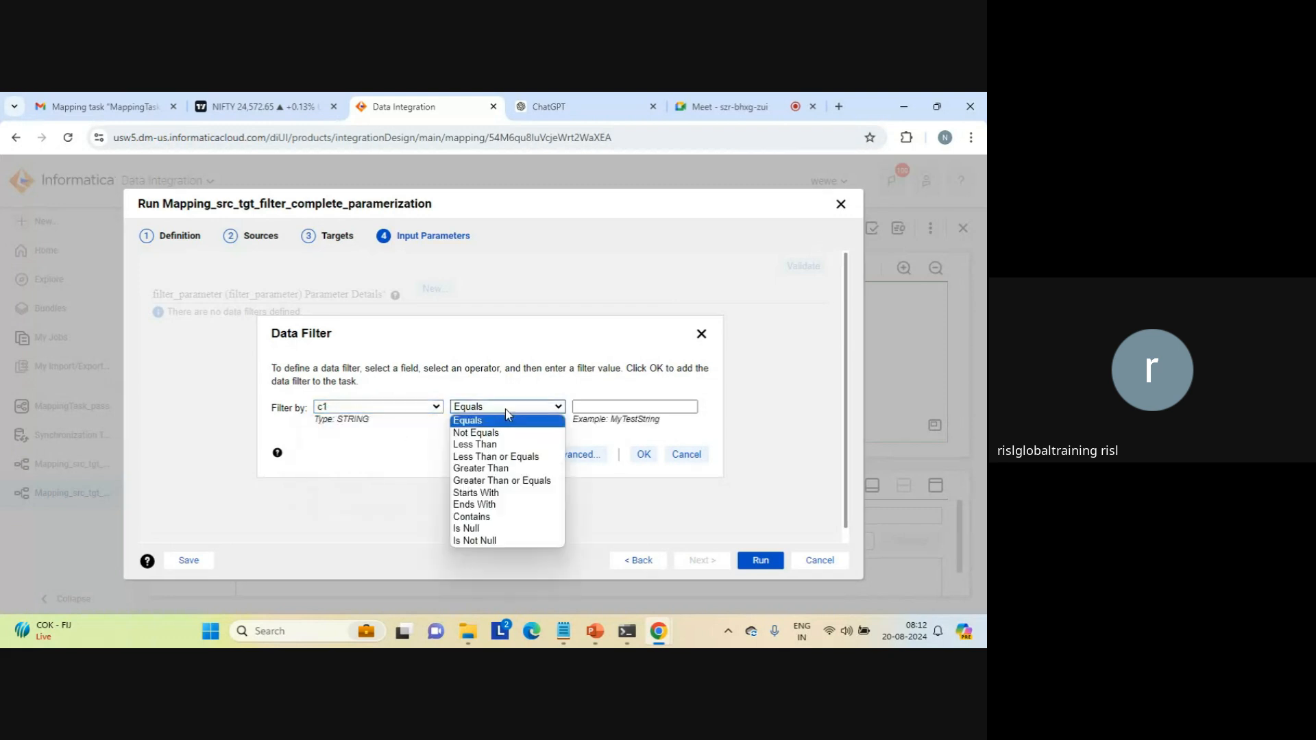
left_click(506, 409)
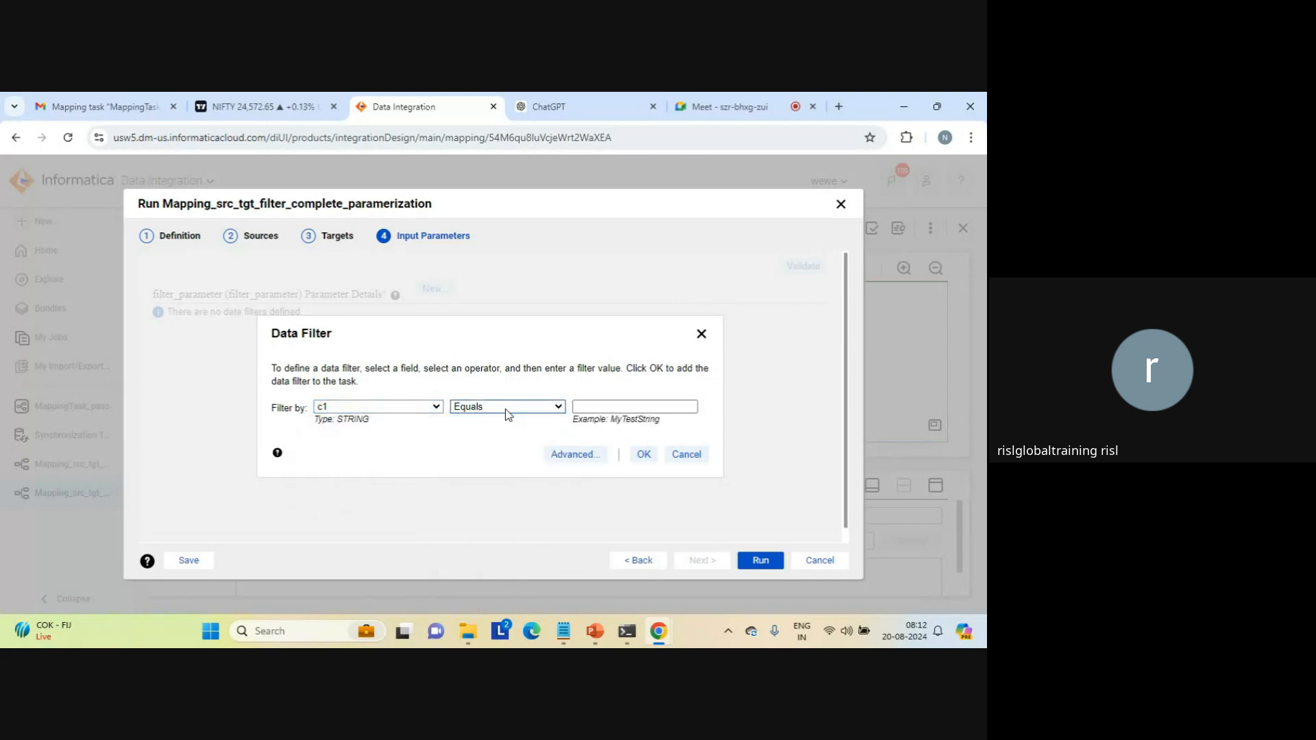
left_click(592, 405)
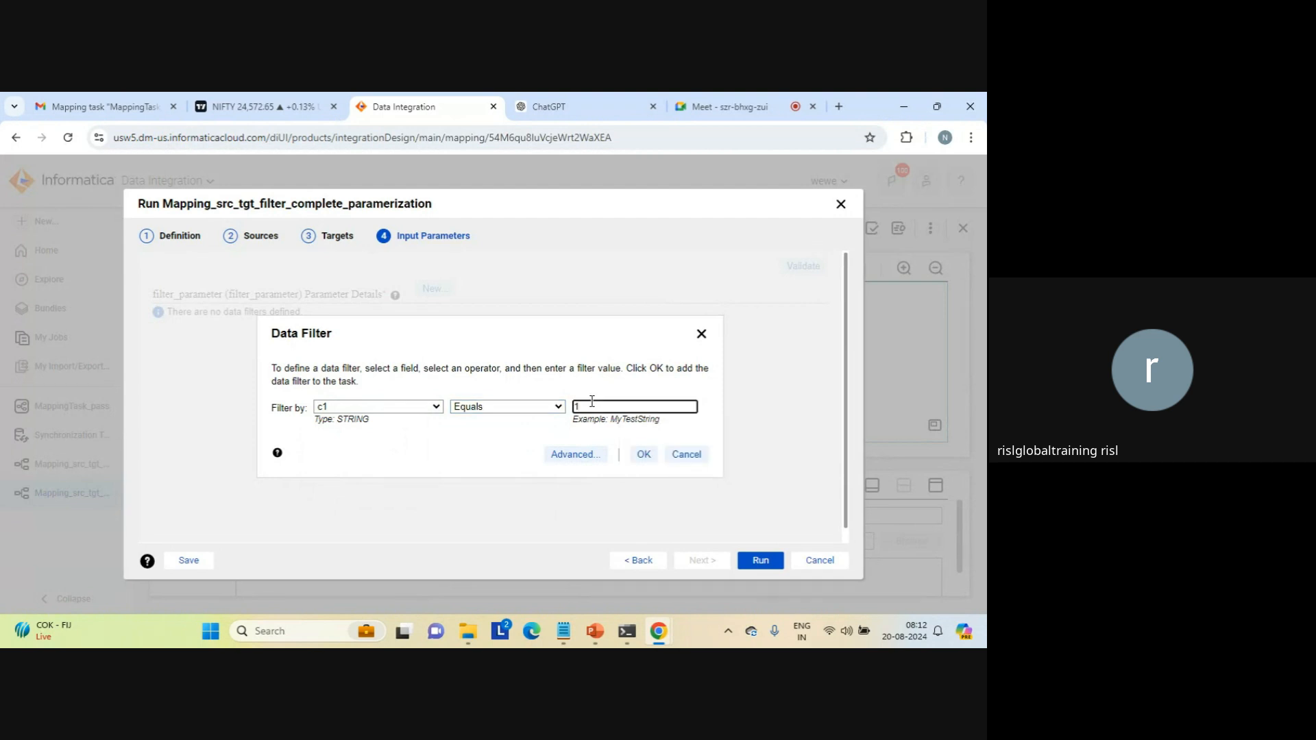
left_click(573, 455)
left_click(519, 404)
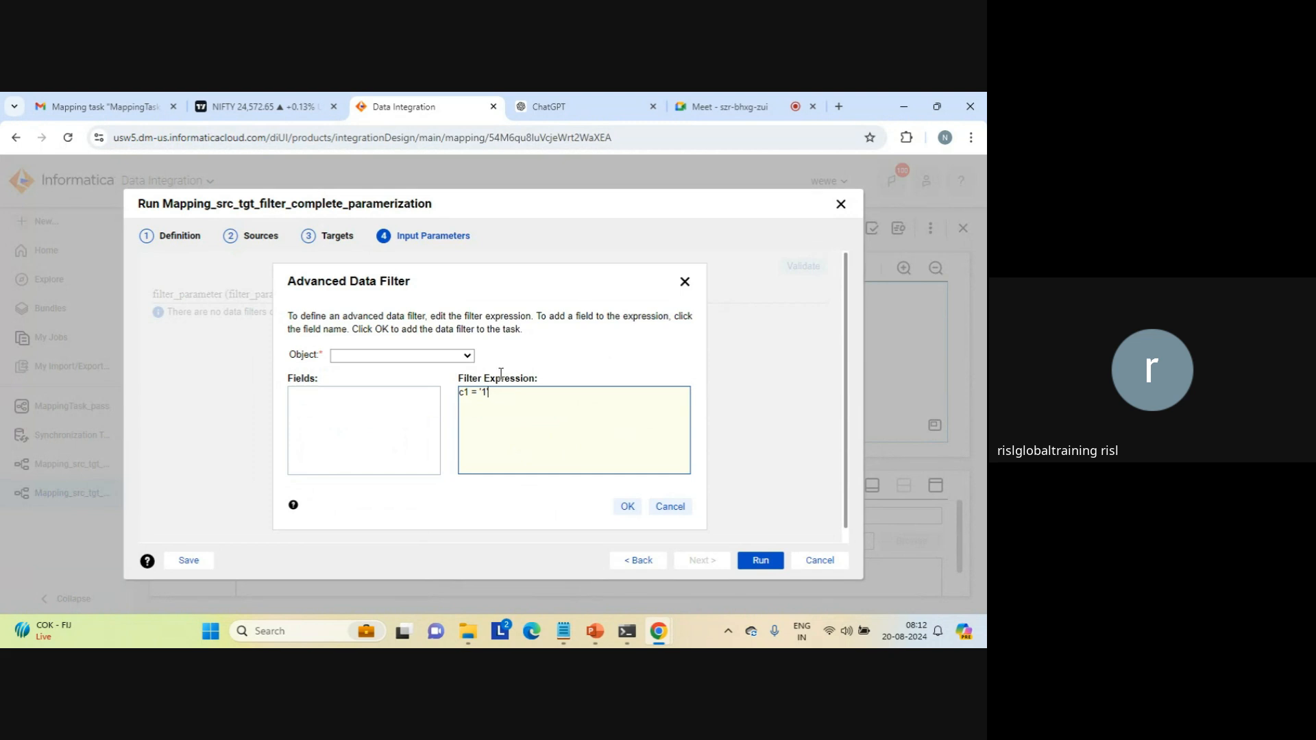
left_click(672, 507)
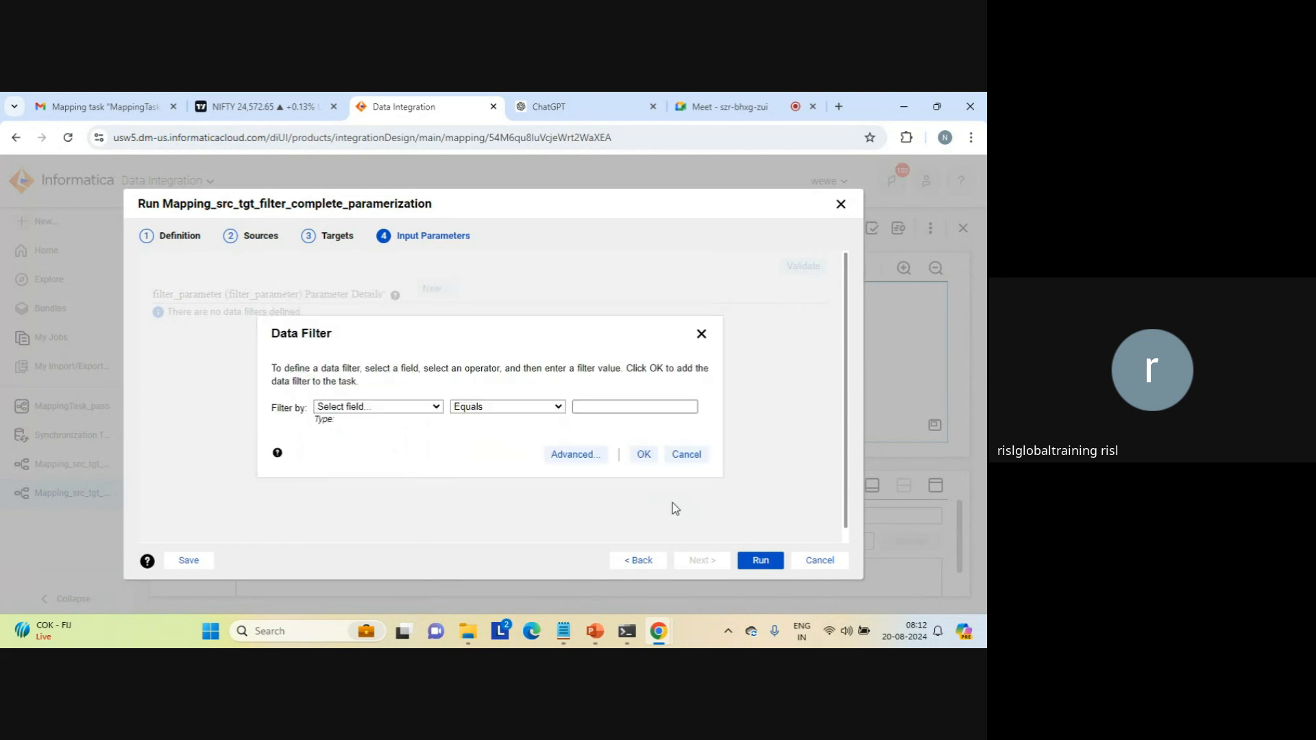
Step: Define the data filter for filter_parameter as field c1 Equals 1 and add it to the task
left_click(607, 407)
type("1")
left_click(643, 455)
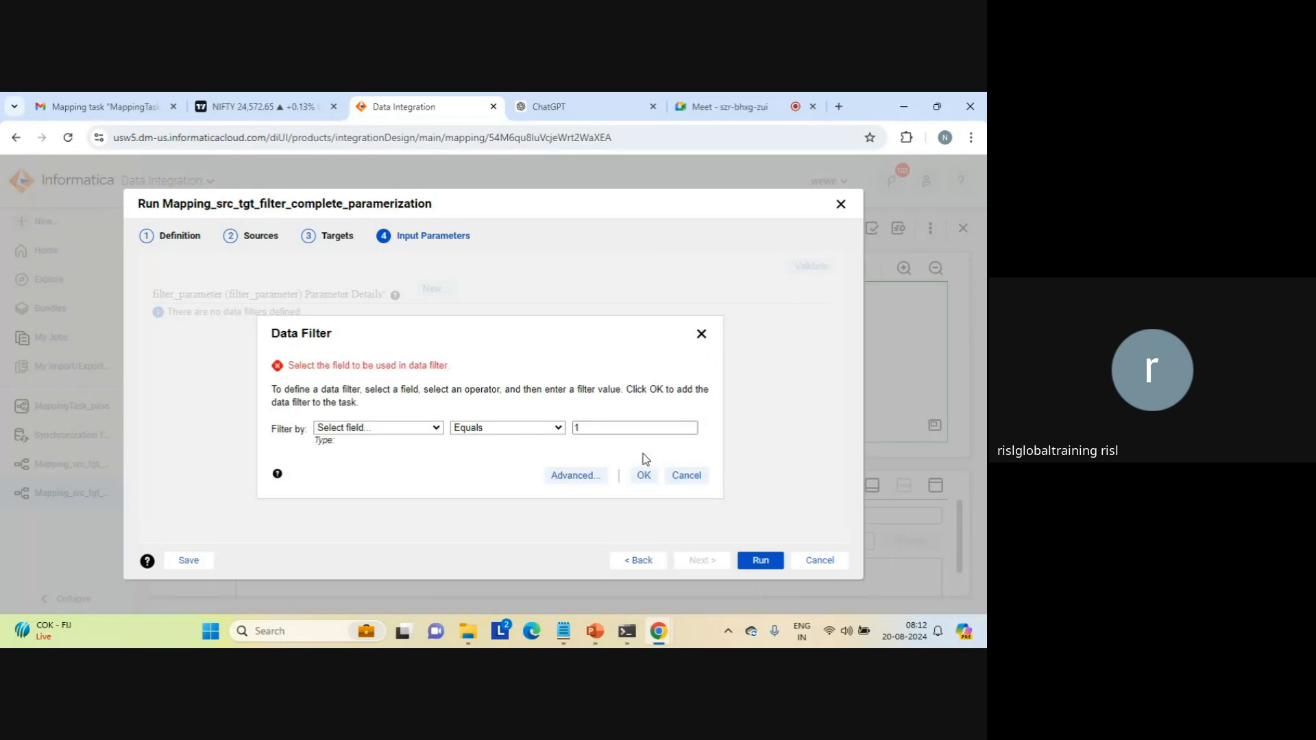
left_click(417, 429)
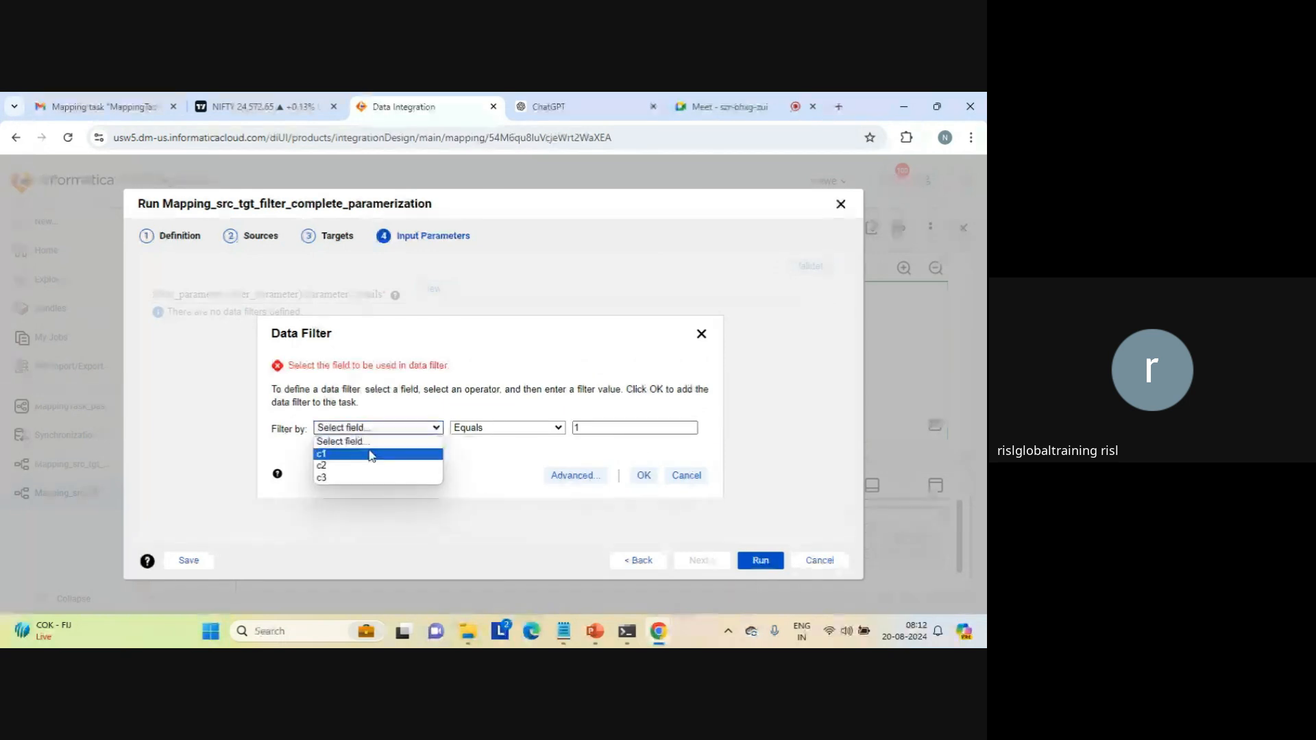
left_click(370, 453)
left_click(631, 475)
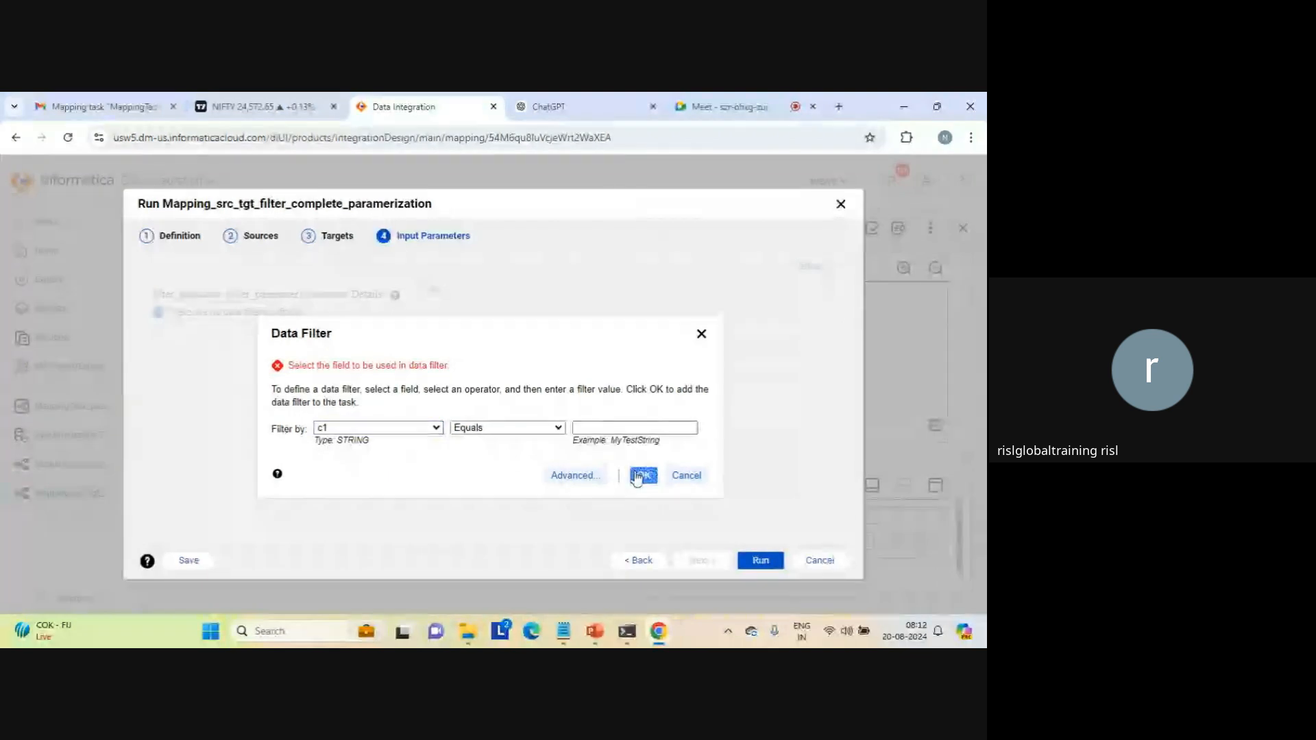
left_click(591, 428)
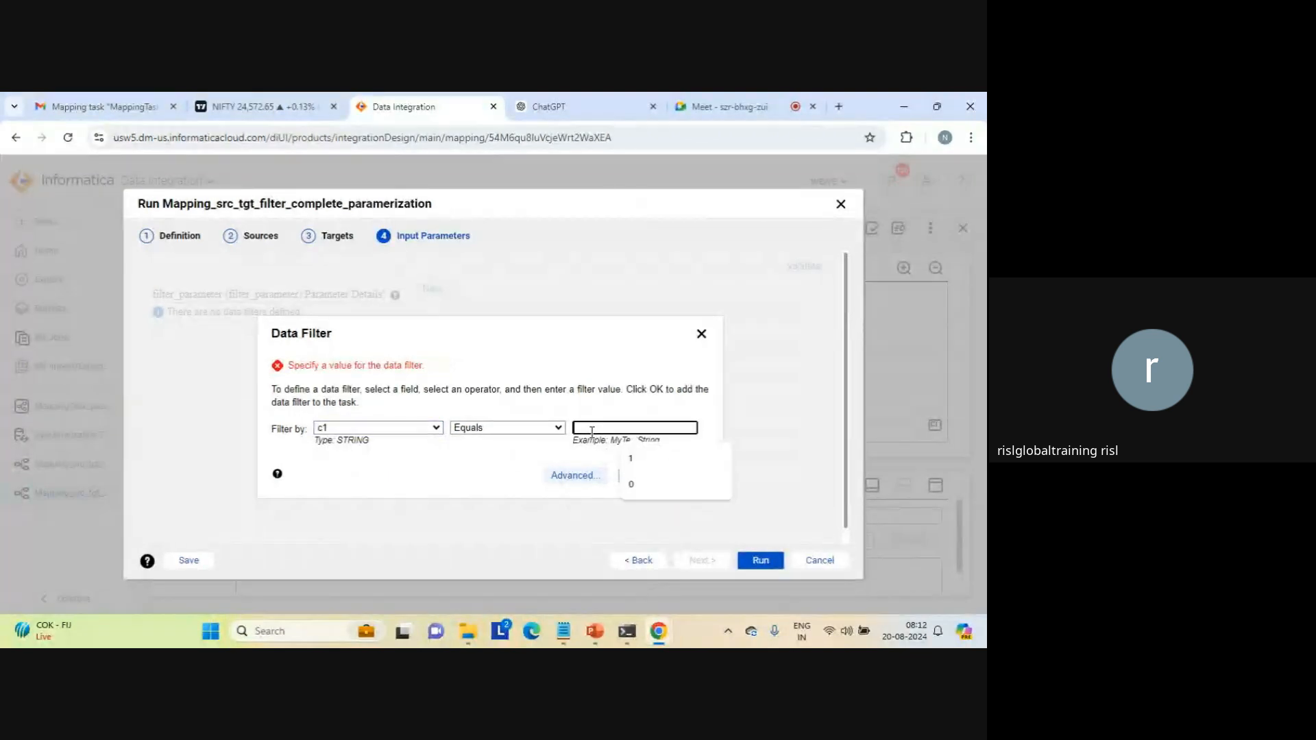
type("1")
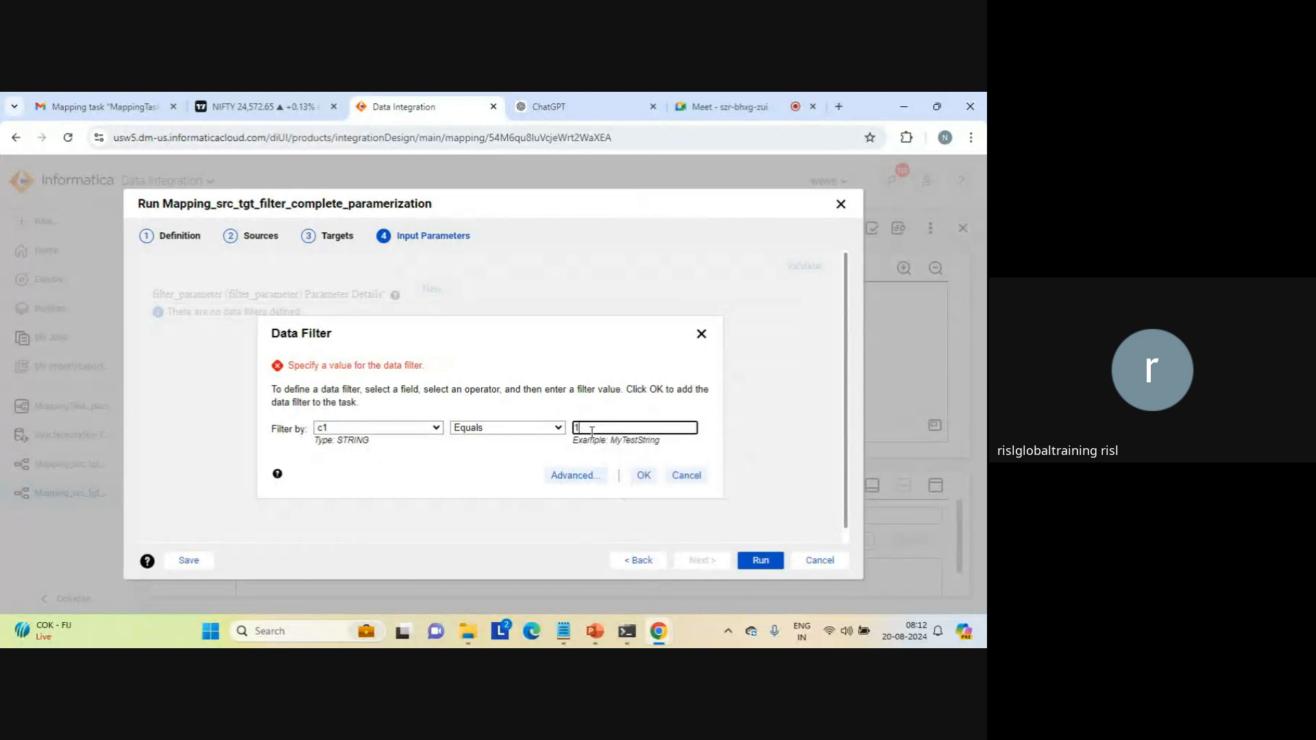
left_click(649, 478)
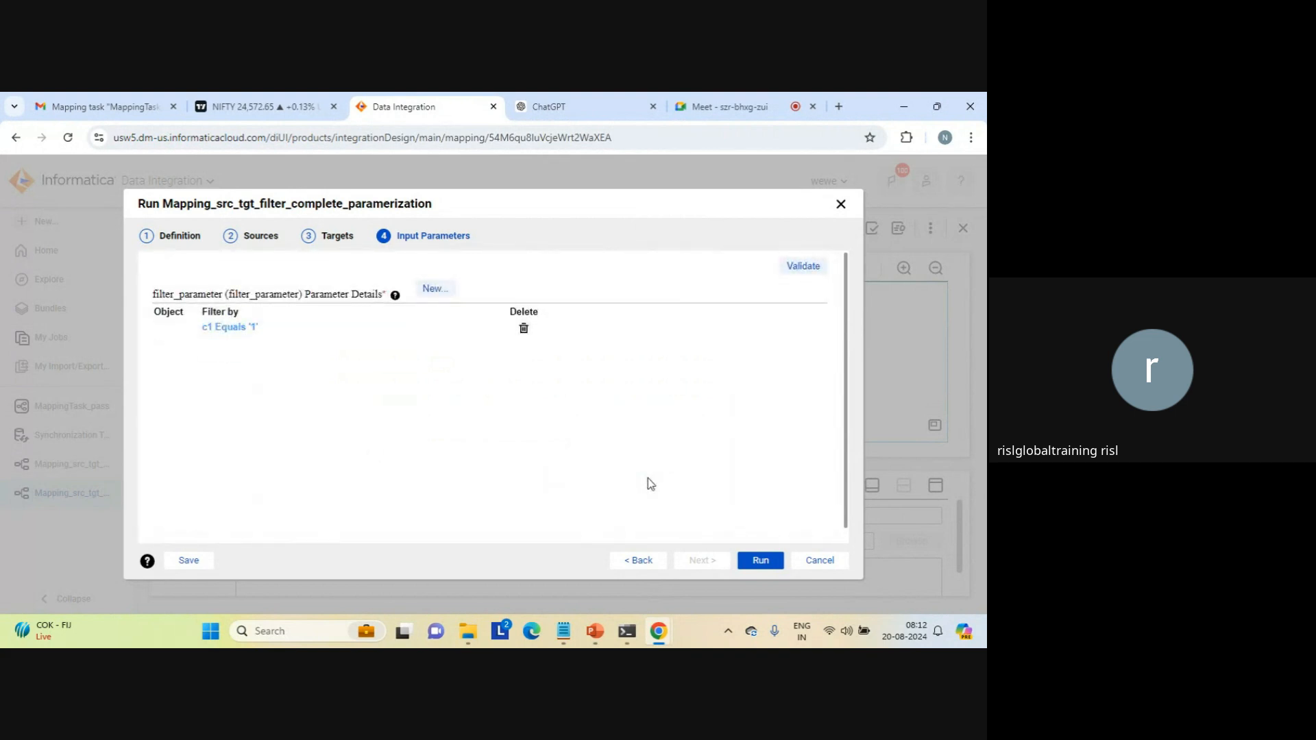
Step: Run the mapping with the supplied parameters, show its job in My Jobs and dismiss the start notification
left_click(758, 564)
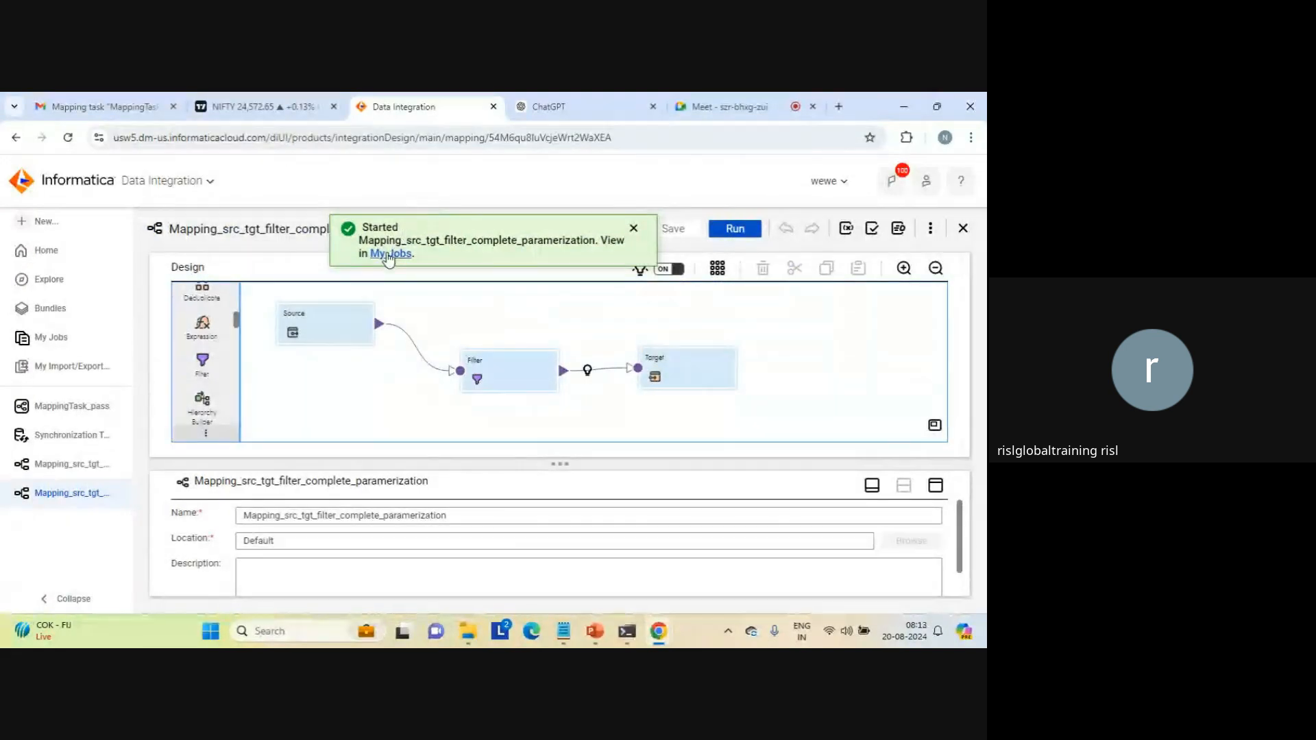
left_click(389, 255)
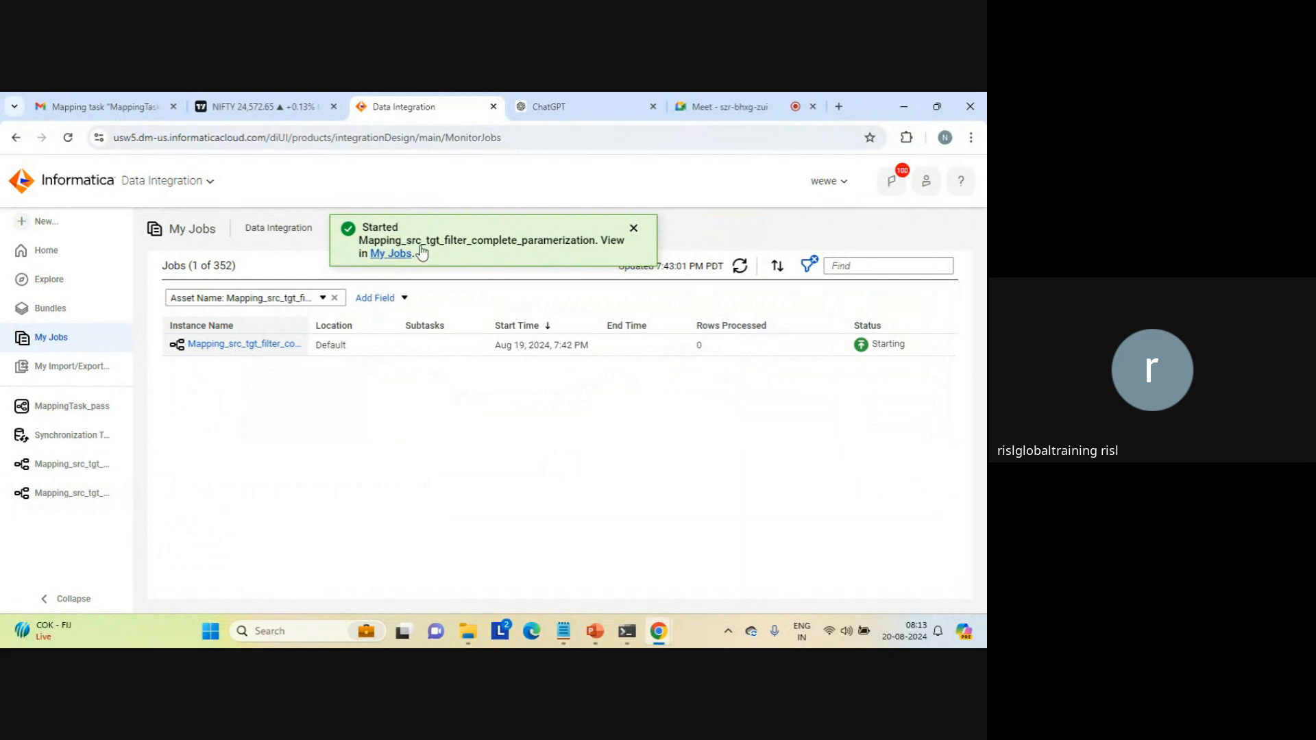
left_click(634, 231)
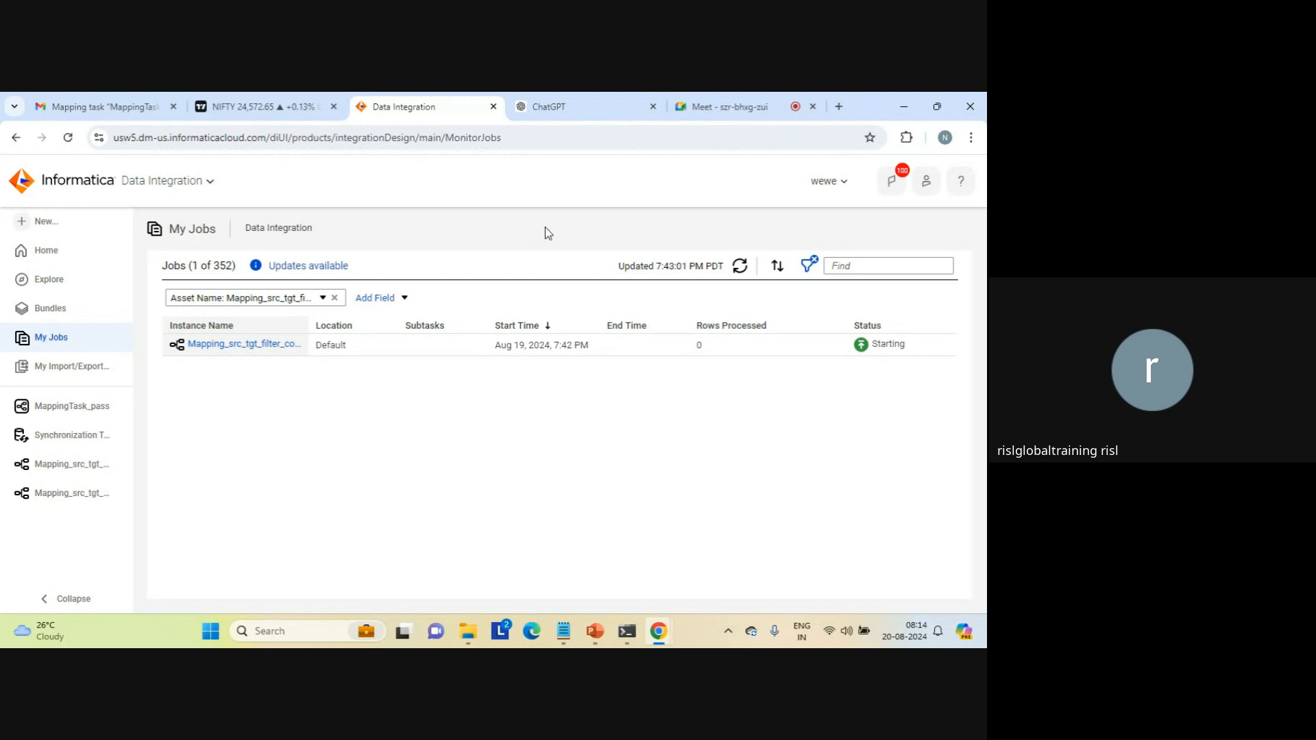
Step: Refresh the job status, inspect the output in aggregation_result_count.txt from the target folder, and close that file
left_click(740, 266)
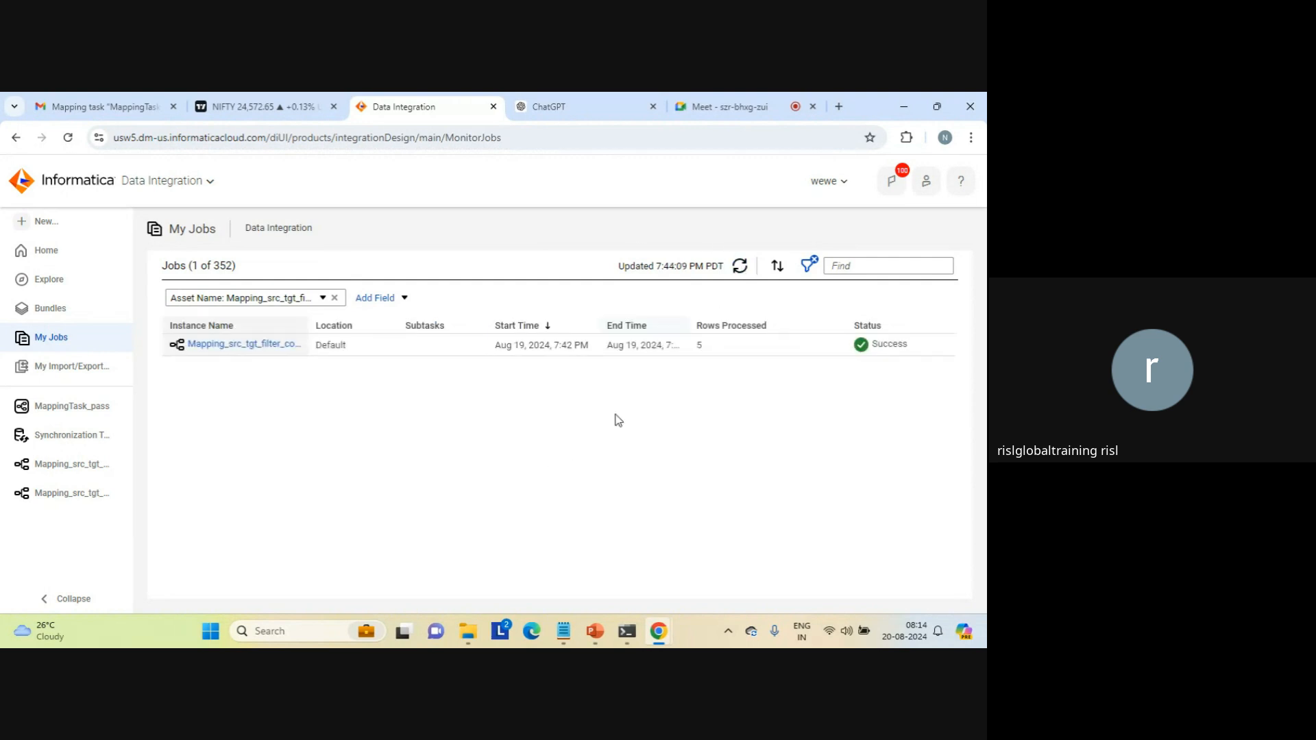
mouse_move(466, 631)
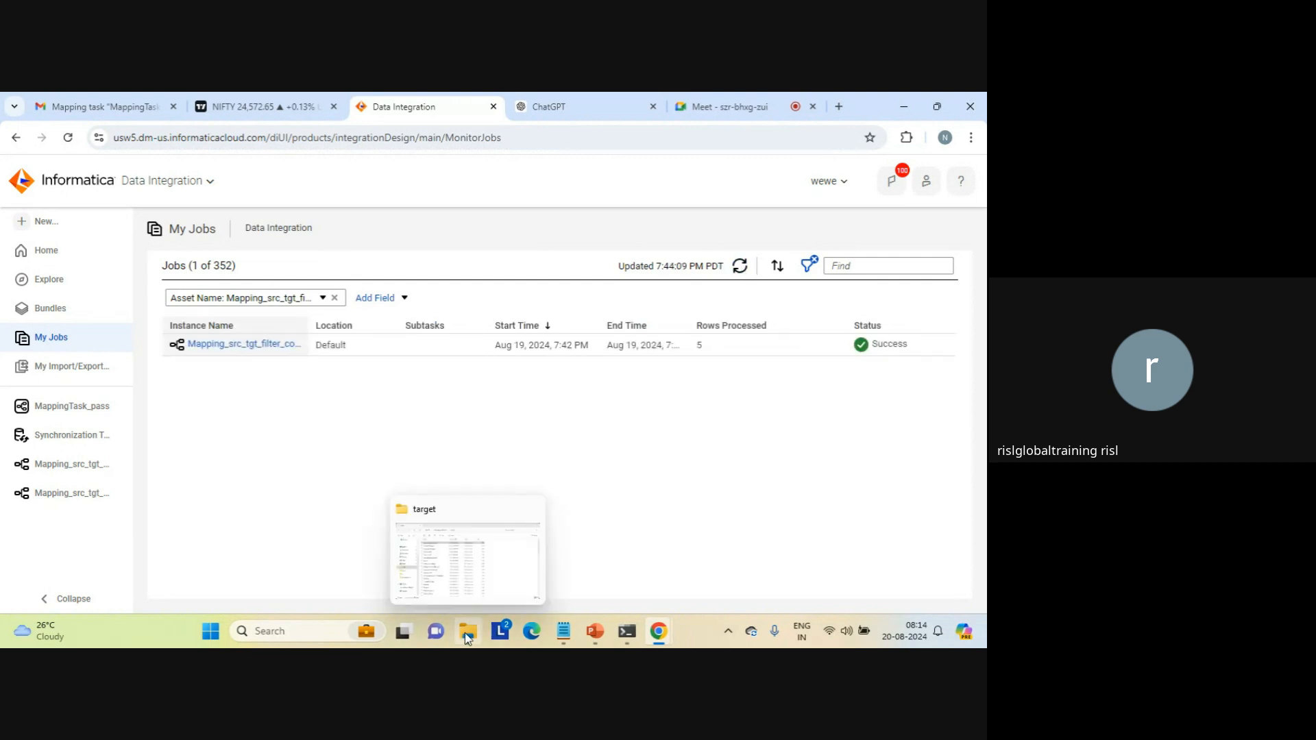
left_click(467, 559)
double_click(214, 228)
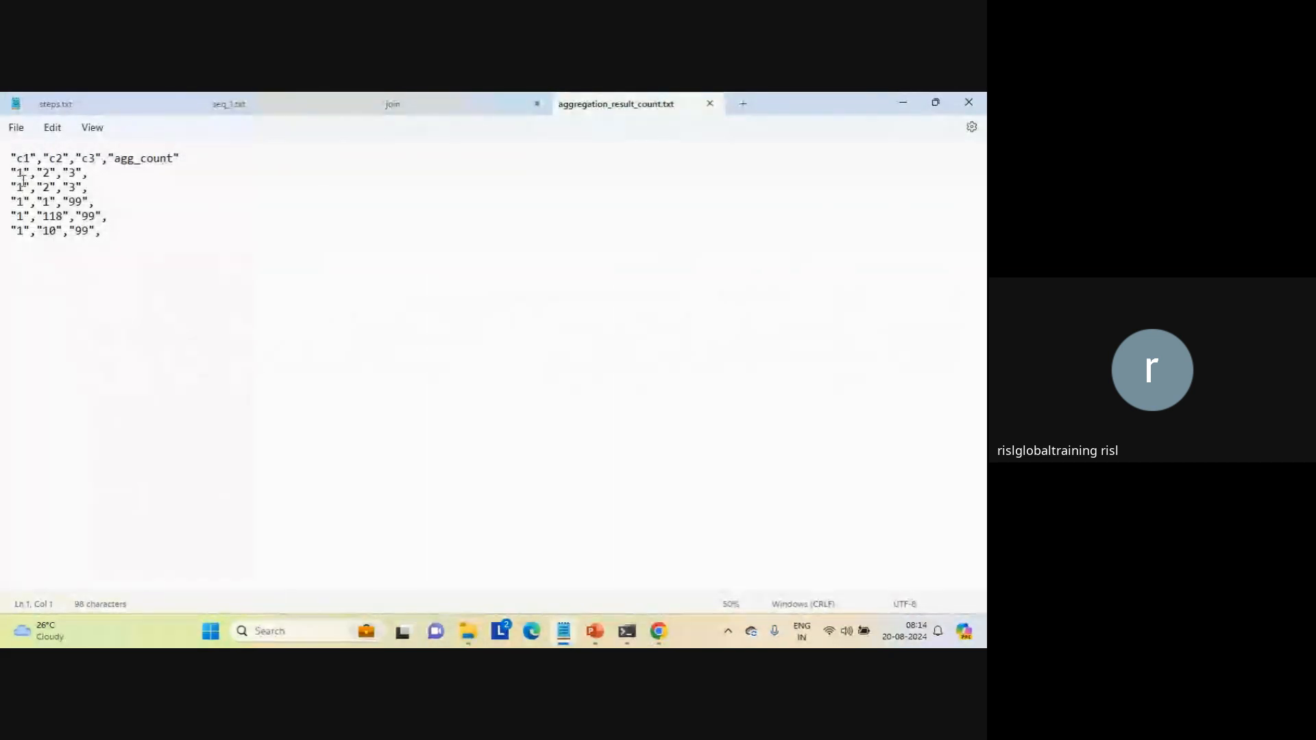
left_click(163, 331)
left_click(710, 103)
left_click(594, 405)
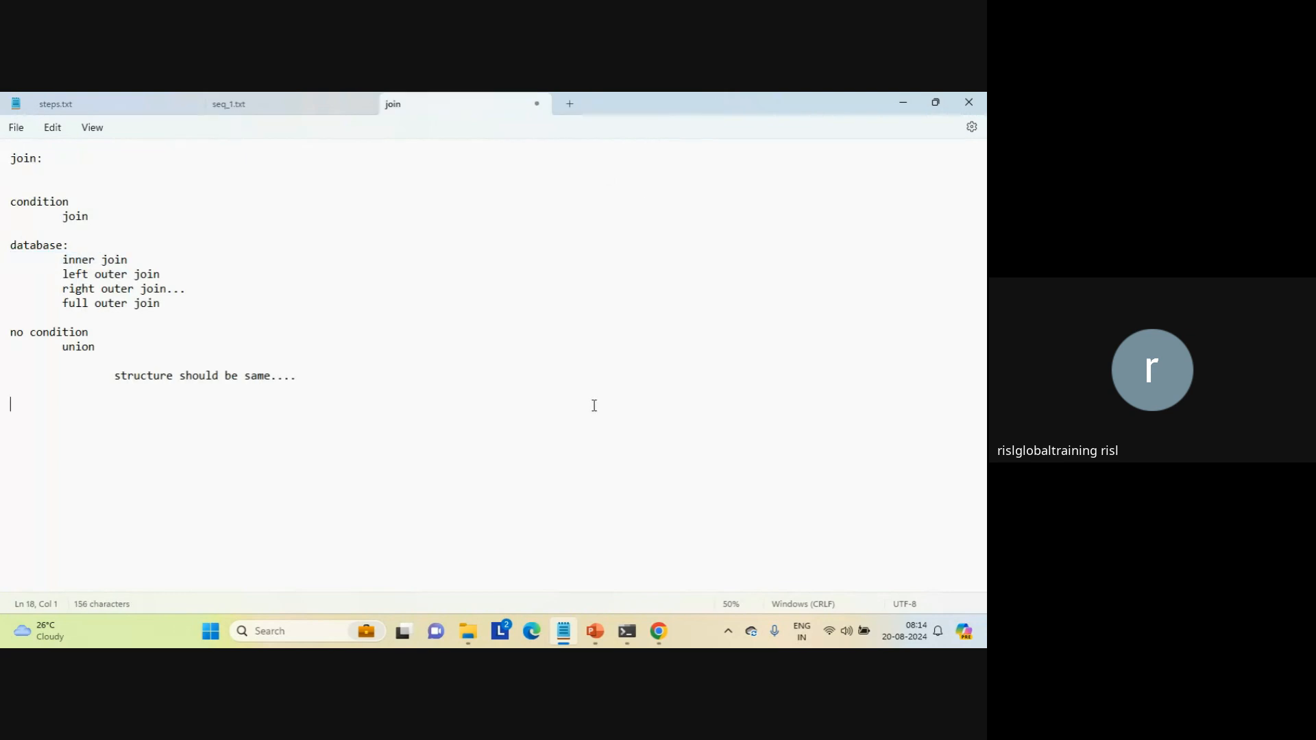
Step: Return to Data Integration in Chrome and view the details of the Mapping_src_tgt_filter_complete_paramerization job
mouse_move(659, 630)
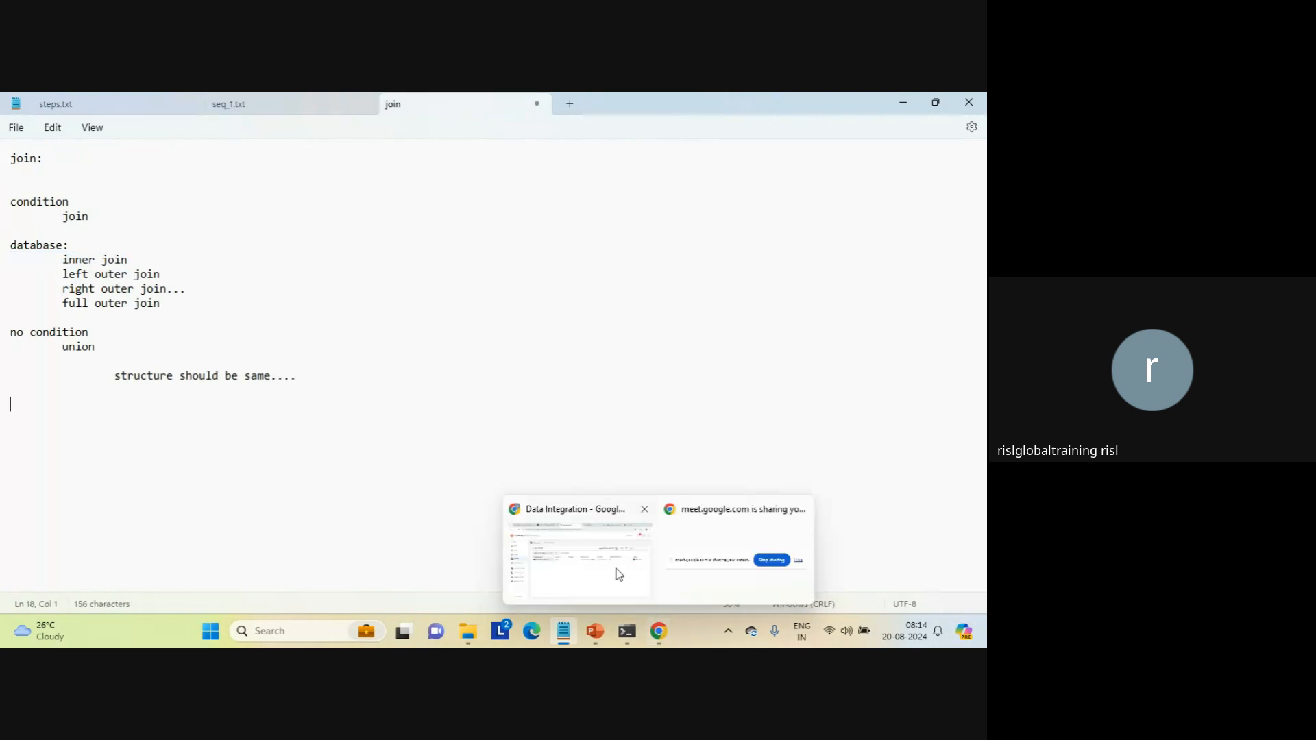
left_click(598, 558)
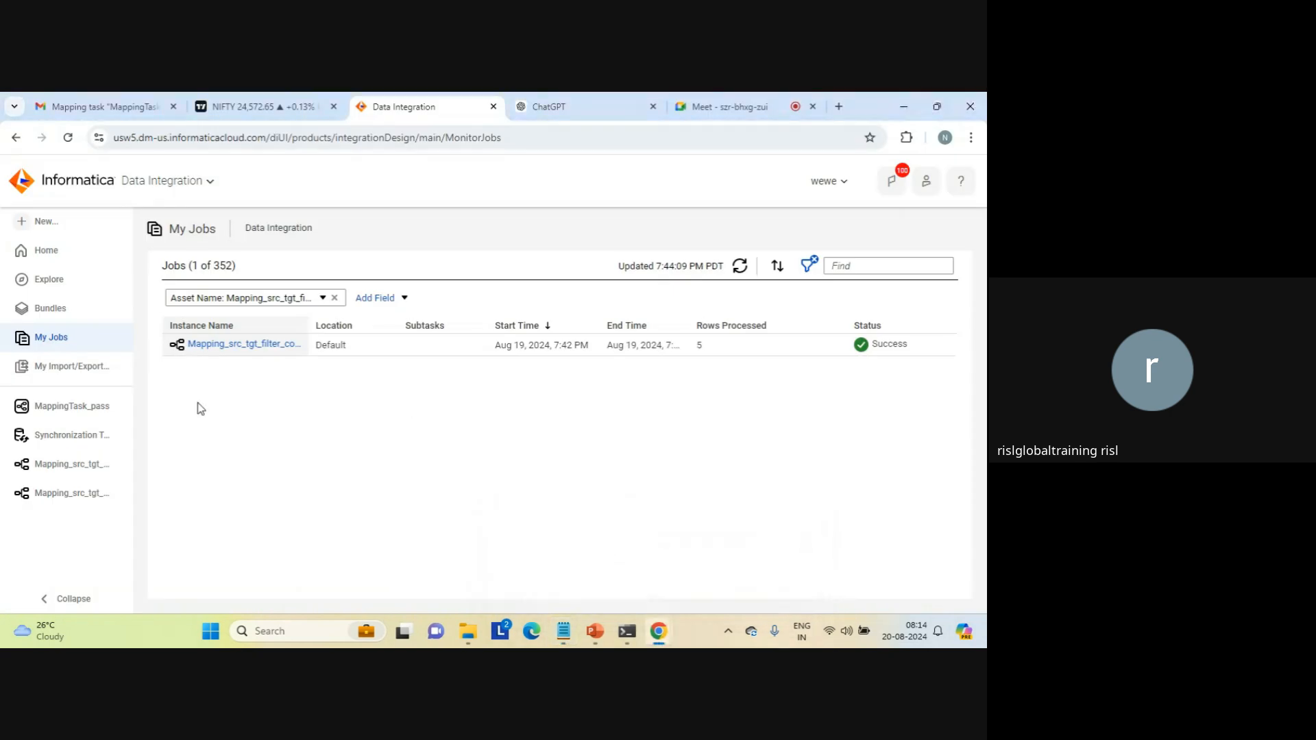
left_click(218, 343)
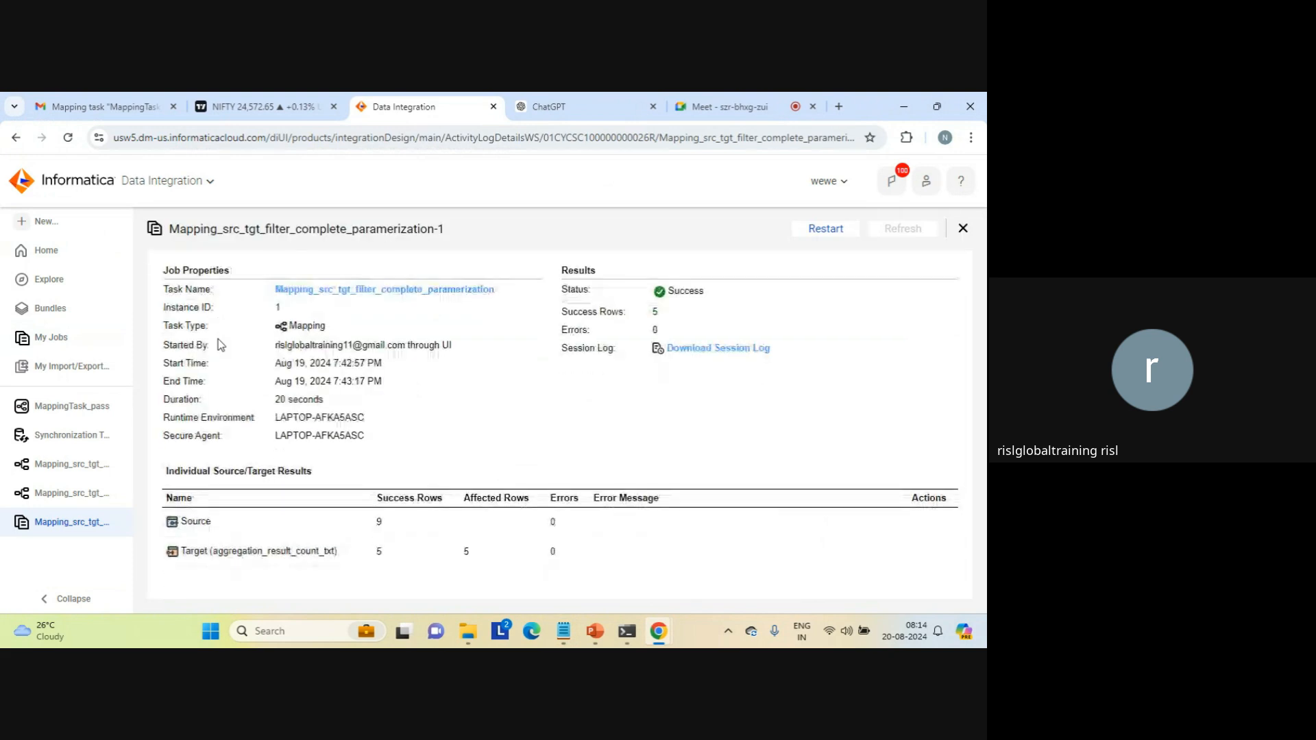
Step: Open the job's mapping, insert an Aggregator between Filter and Target, and move Target clear of it
left_click(367, 291)
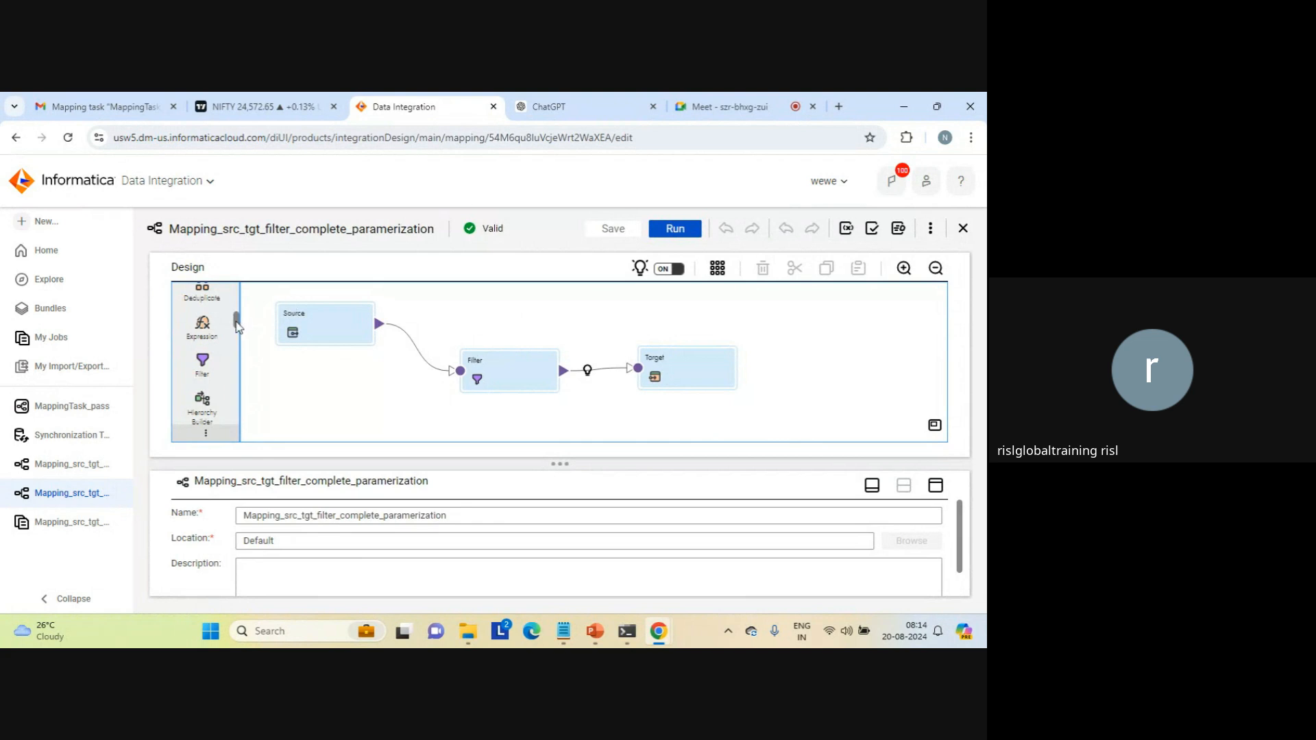
scroll(238, 325, "up", 5)
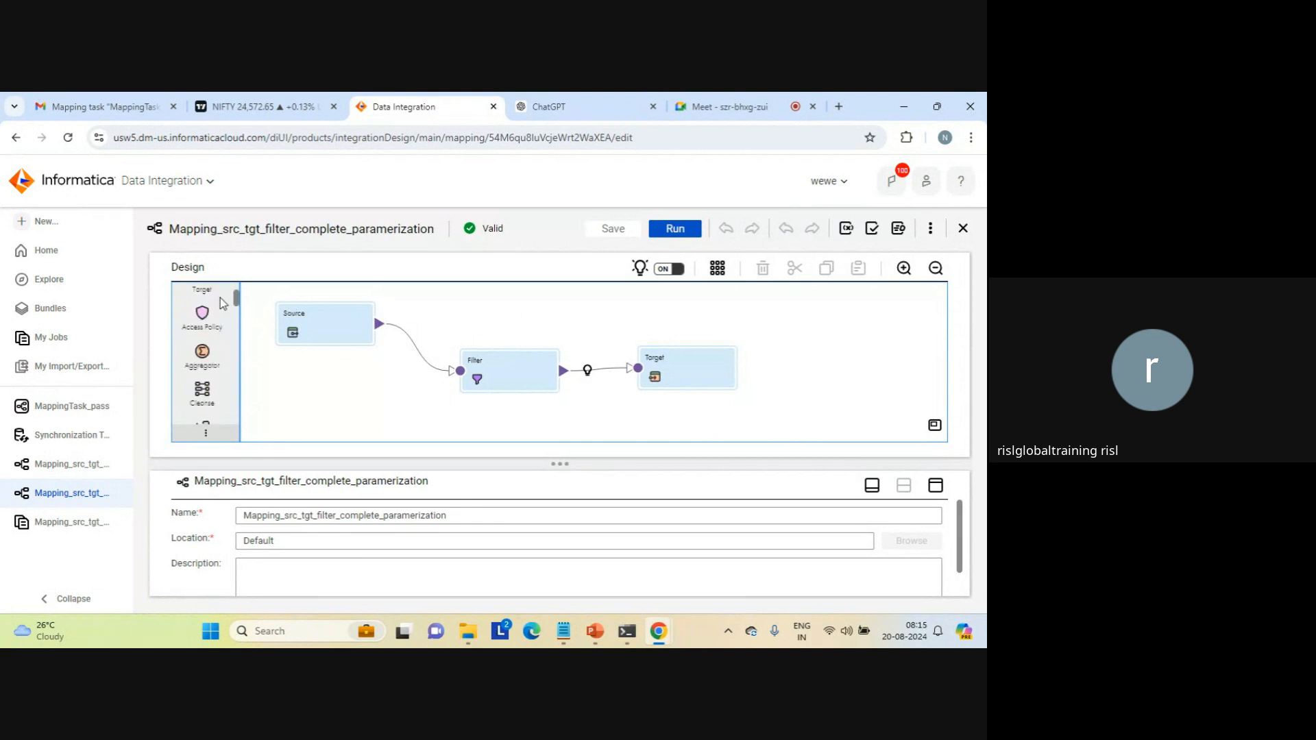
scroll(220, 297, "up", 2)
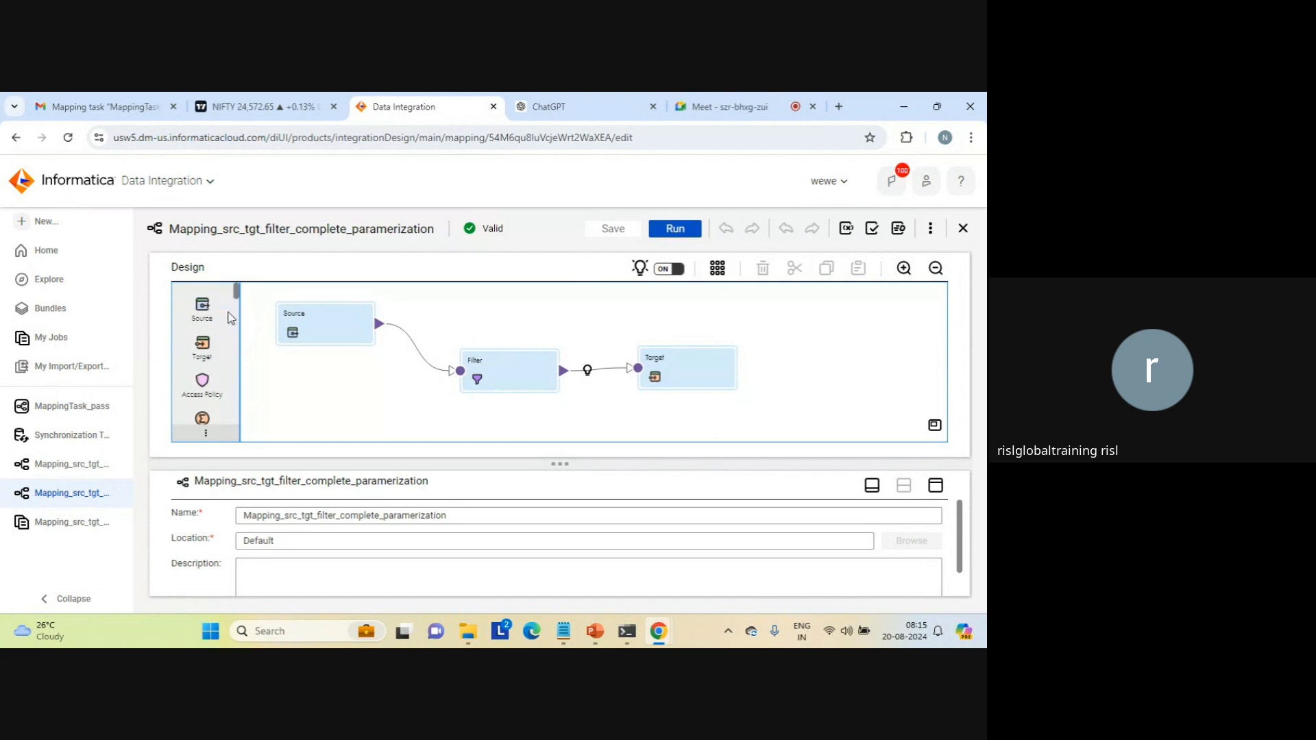
scroll(218, 329, "down", 2)
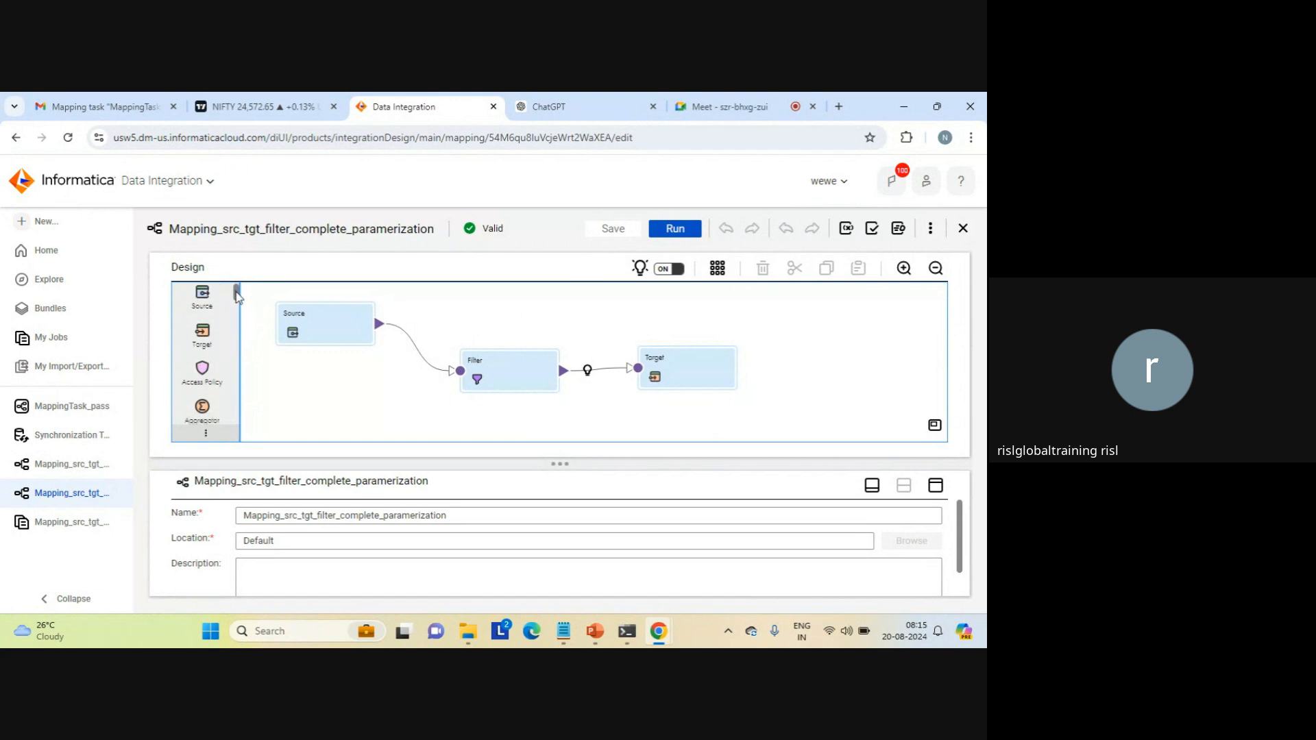
left_click_drag(218, 331, 566, 359)
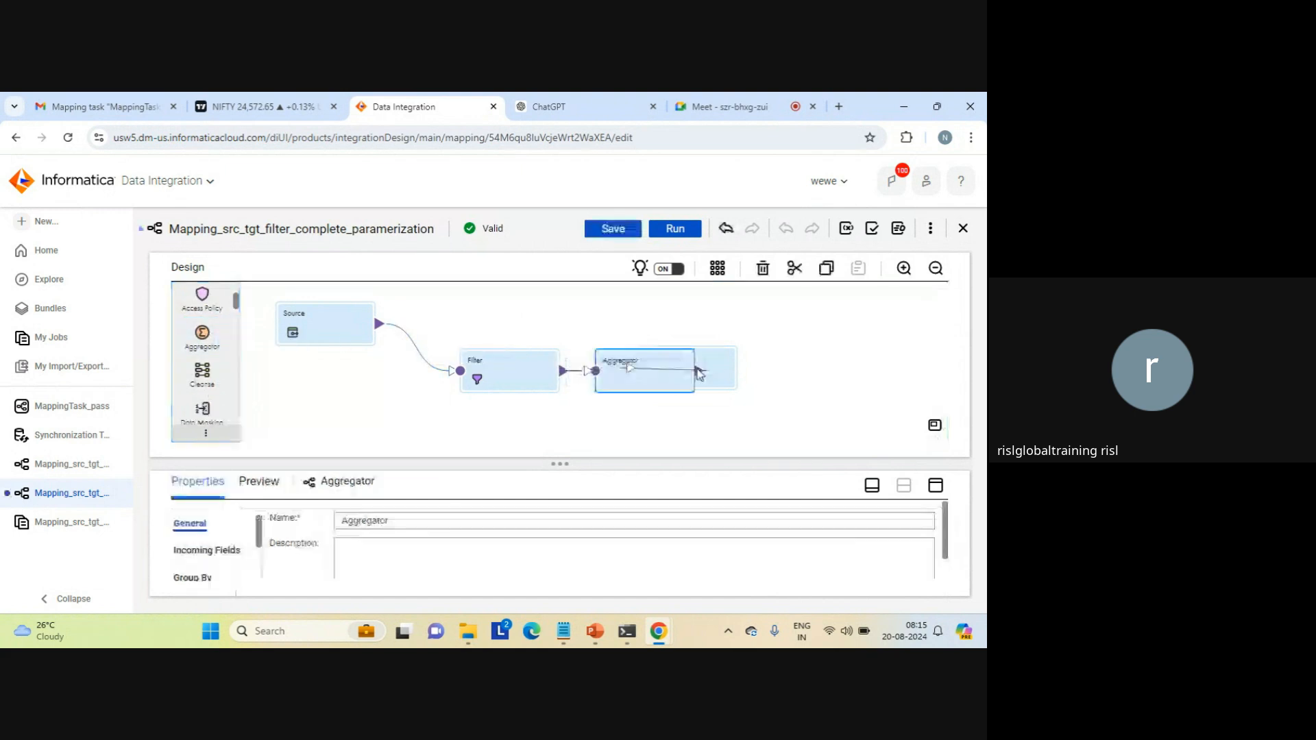
left_click_drag(746, 364, 823, 364)
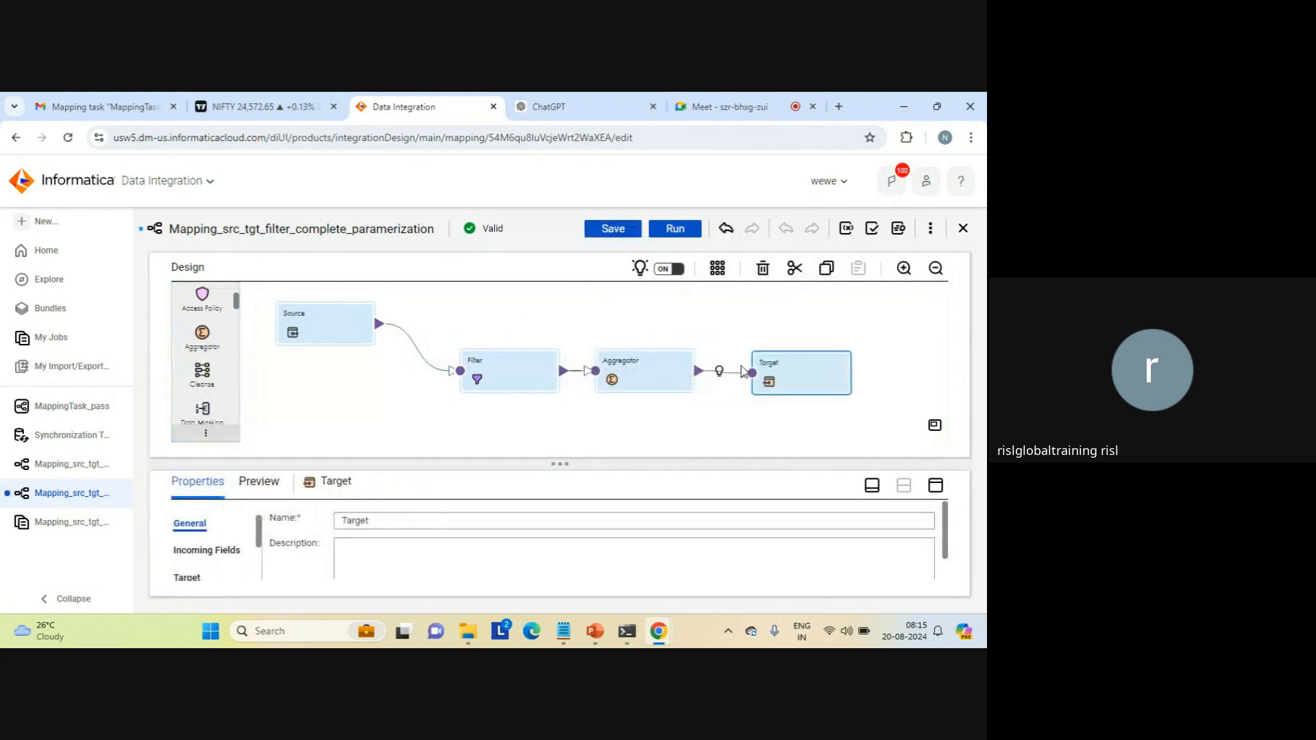
Step: Set the Aggregator's Group By to Completely Parameterized in its enlarged properties
left_click(630, 361)
left_click(935, 485)
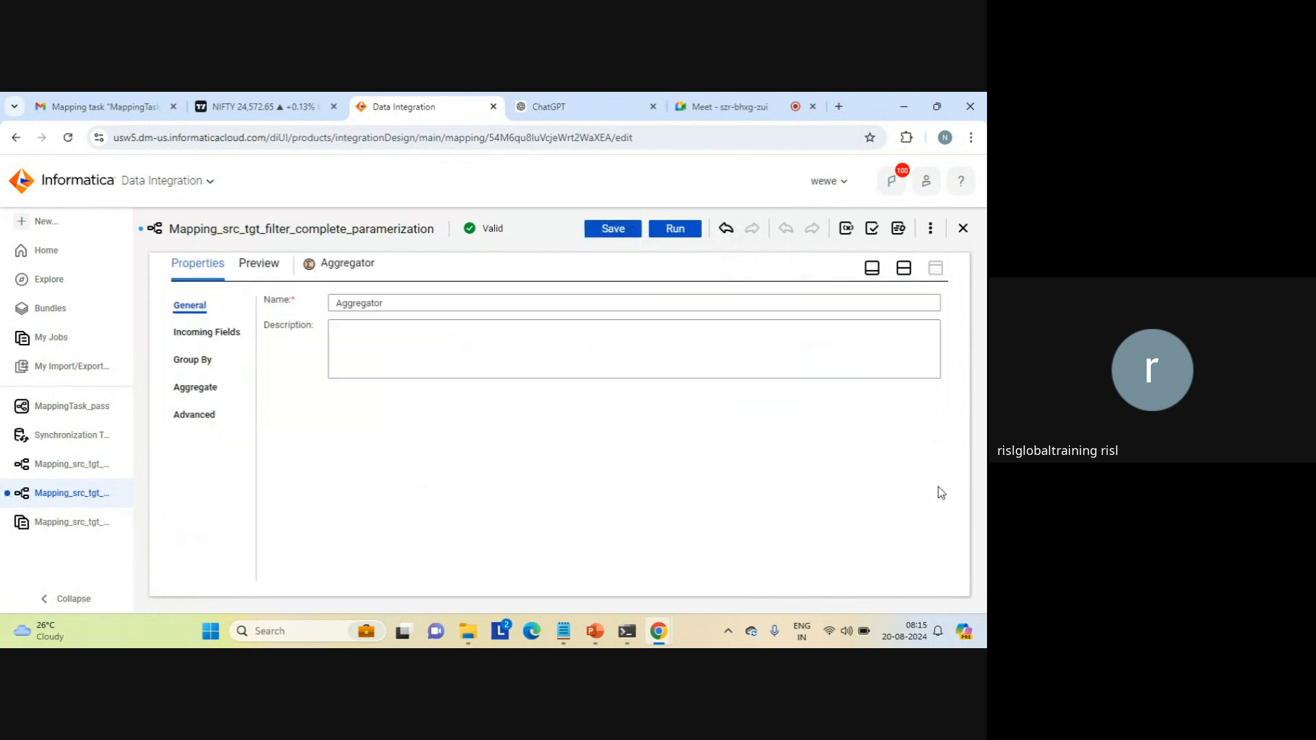
left_click(197, 357)
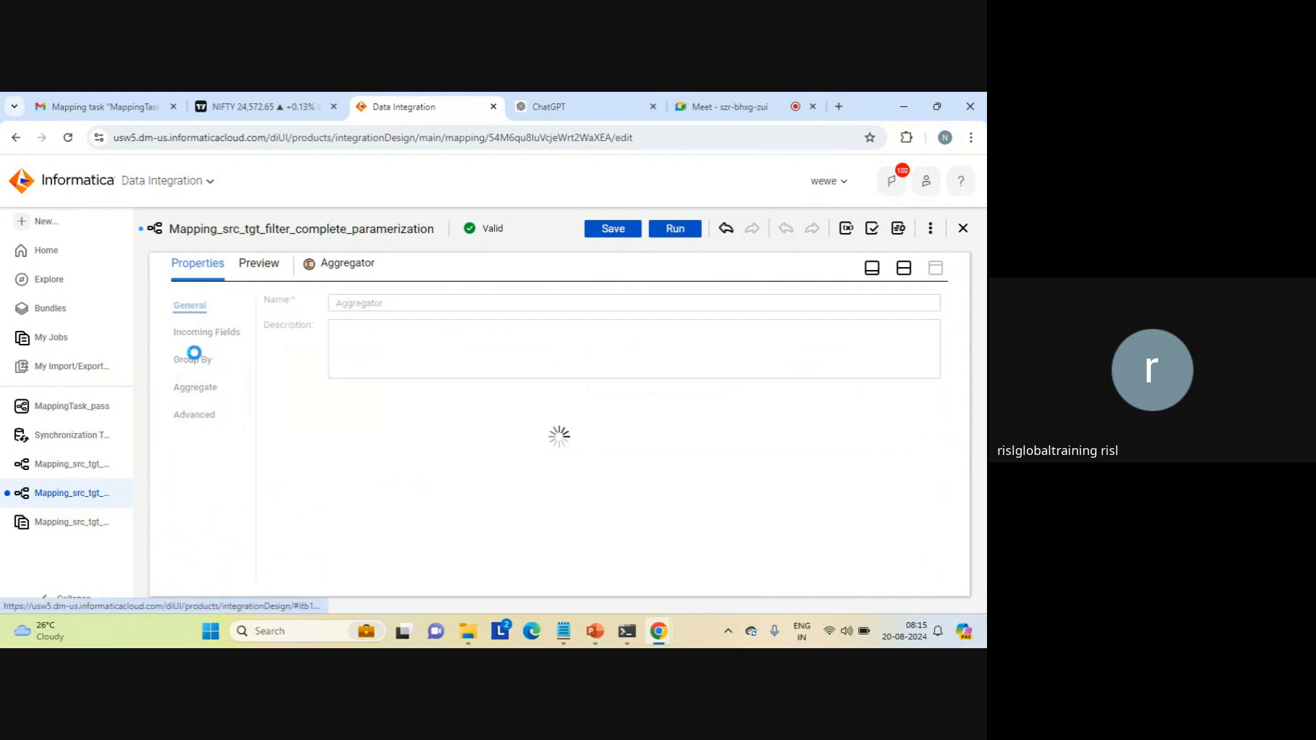
left_click(421, 325)
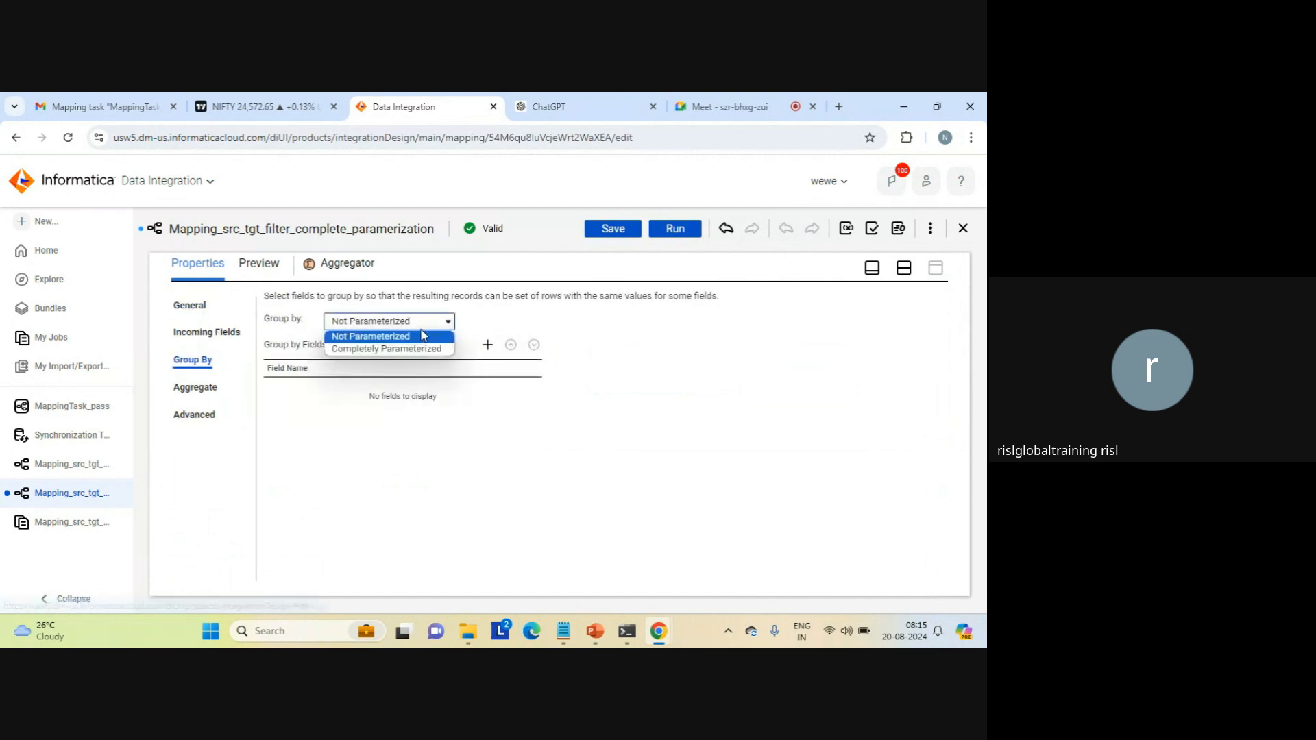
left_click(379, 351)
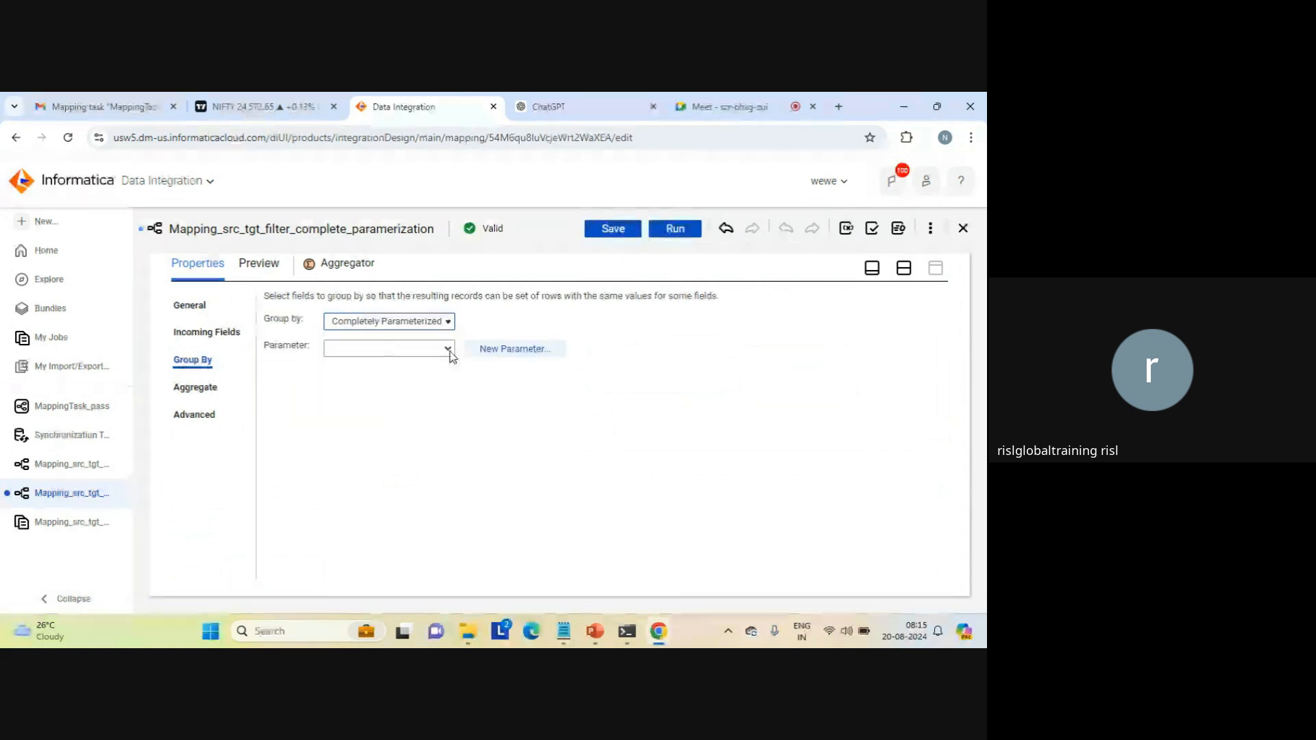
left_click(449, 351)
left_click(448, 352)
Step: Create a group-by field parameter with agg_param as its name, display label and description
left_click(533, 348)
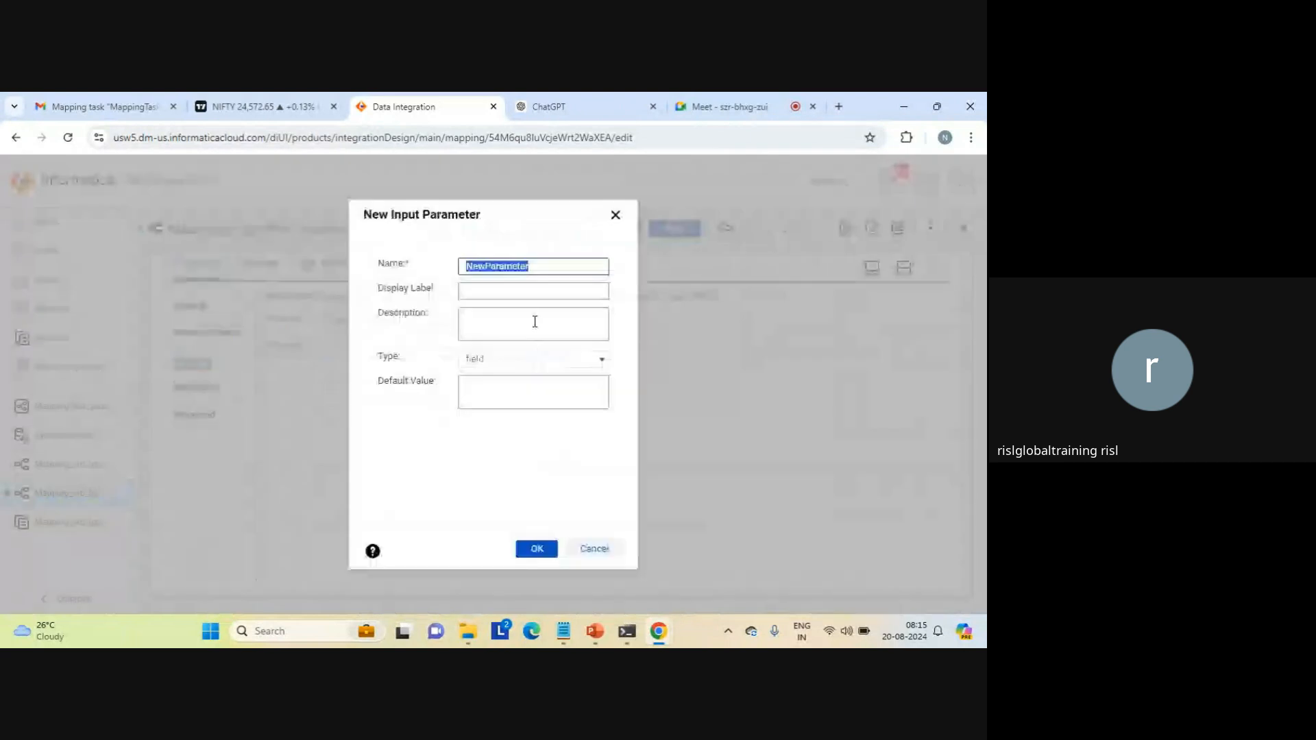
type("agg_param")
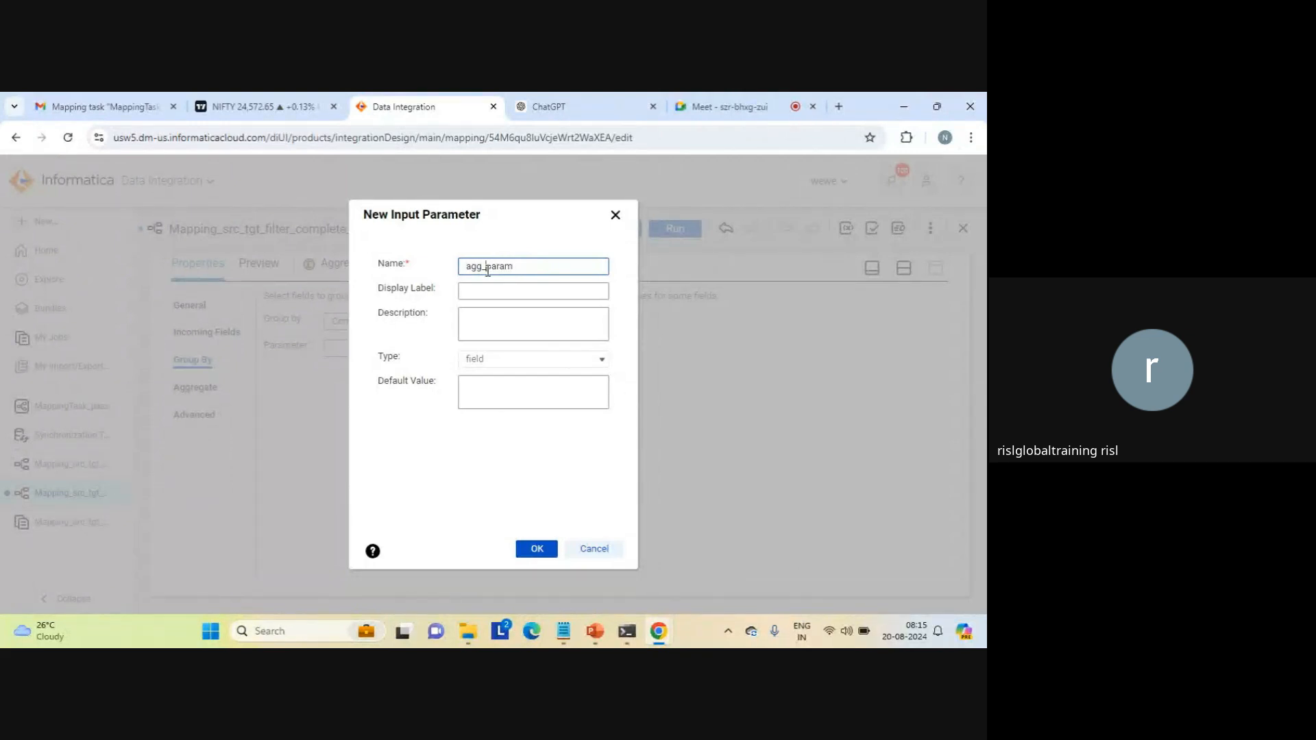
double_click(530, 268)
key("ctrl+c")
key("Tab")
key("ctrl+v")
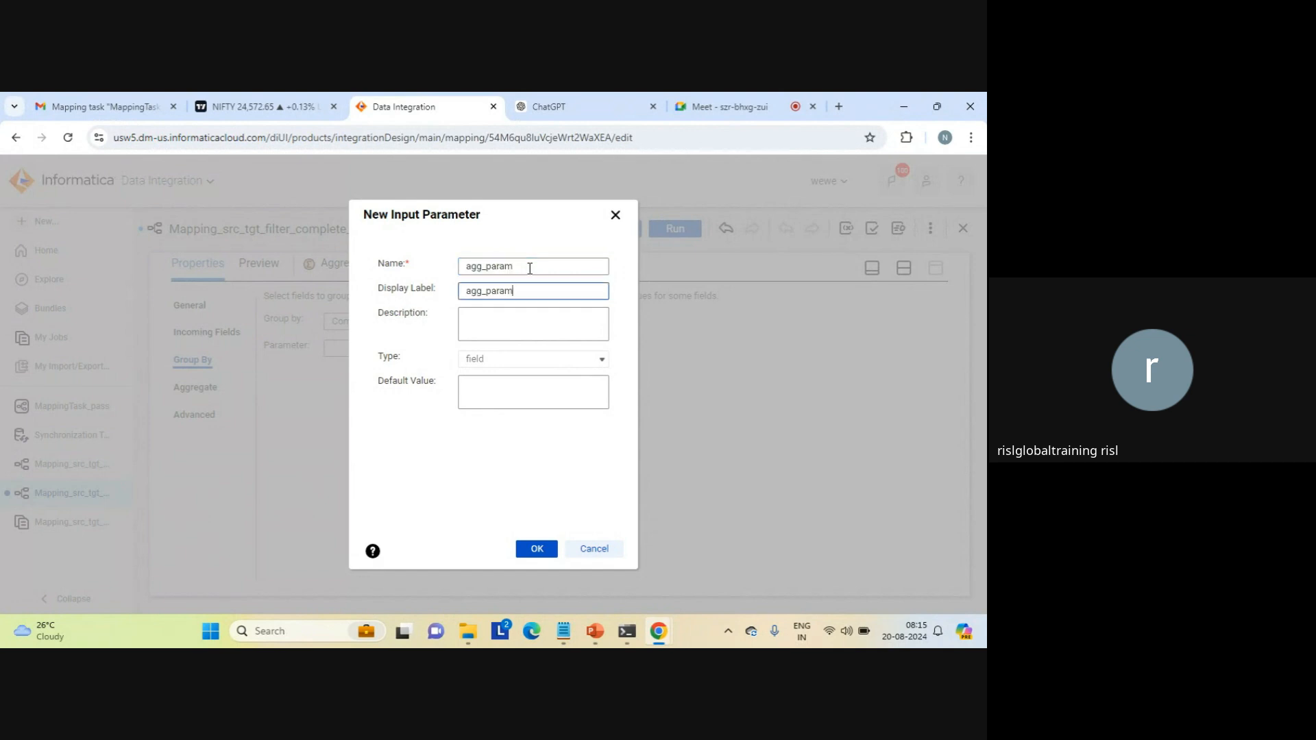
left_click(508, 311)
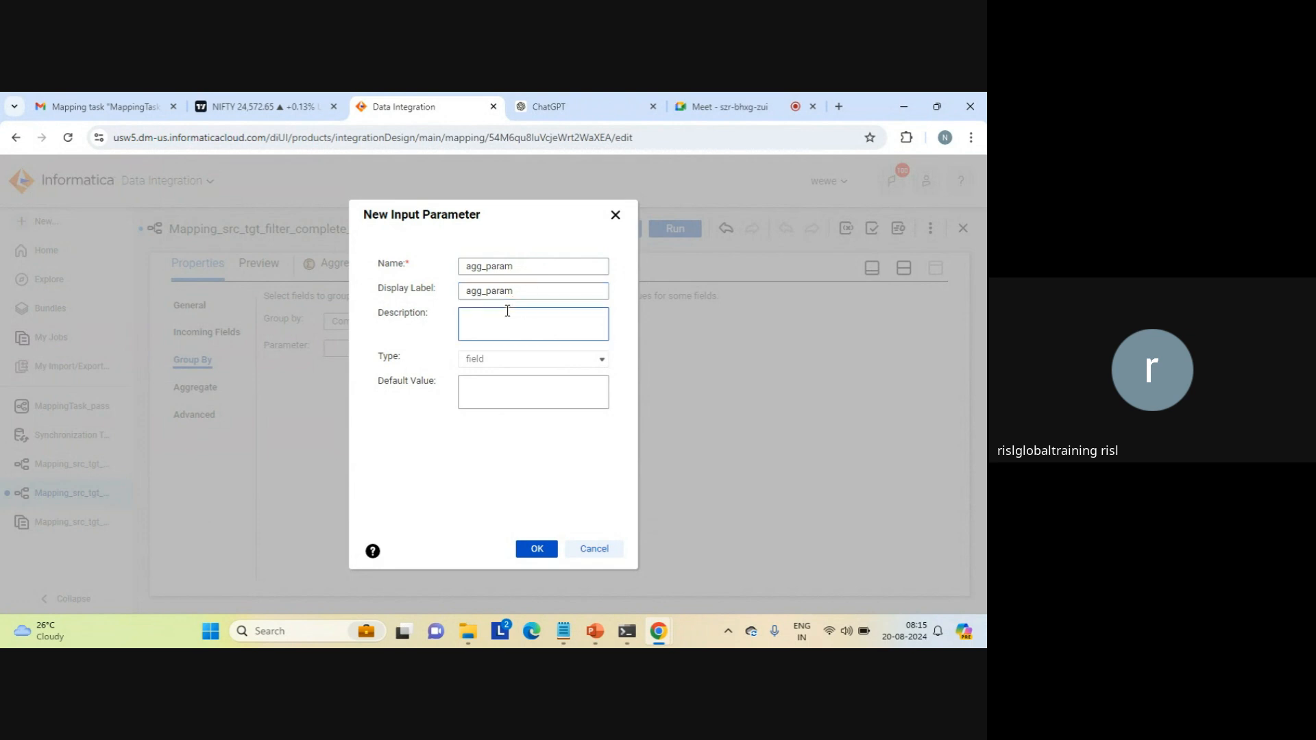
key("ctrl+v")
left_click(531, 547)
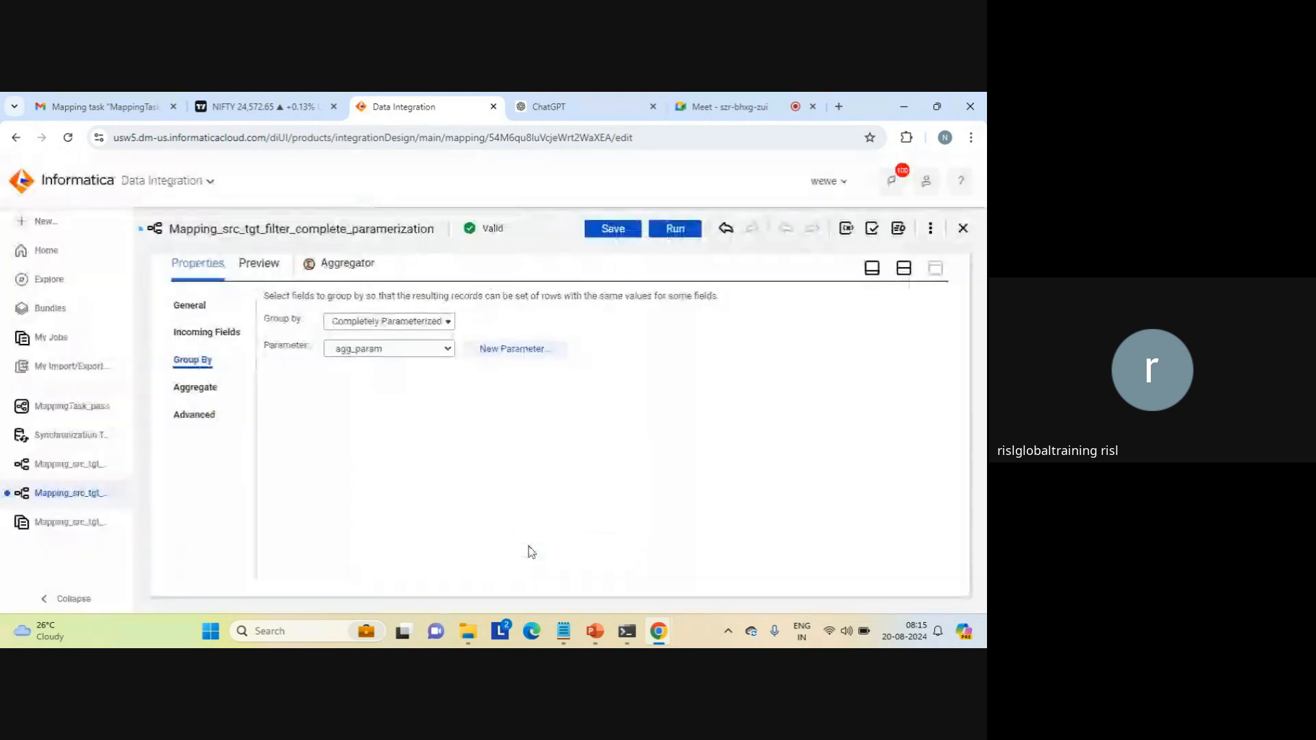
Step: Add the string output field NewField to the Aggregator's aggregates and try a Count(expr) expression for it, checking the available fields
left_click(192, 386)
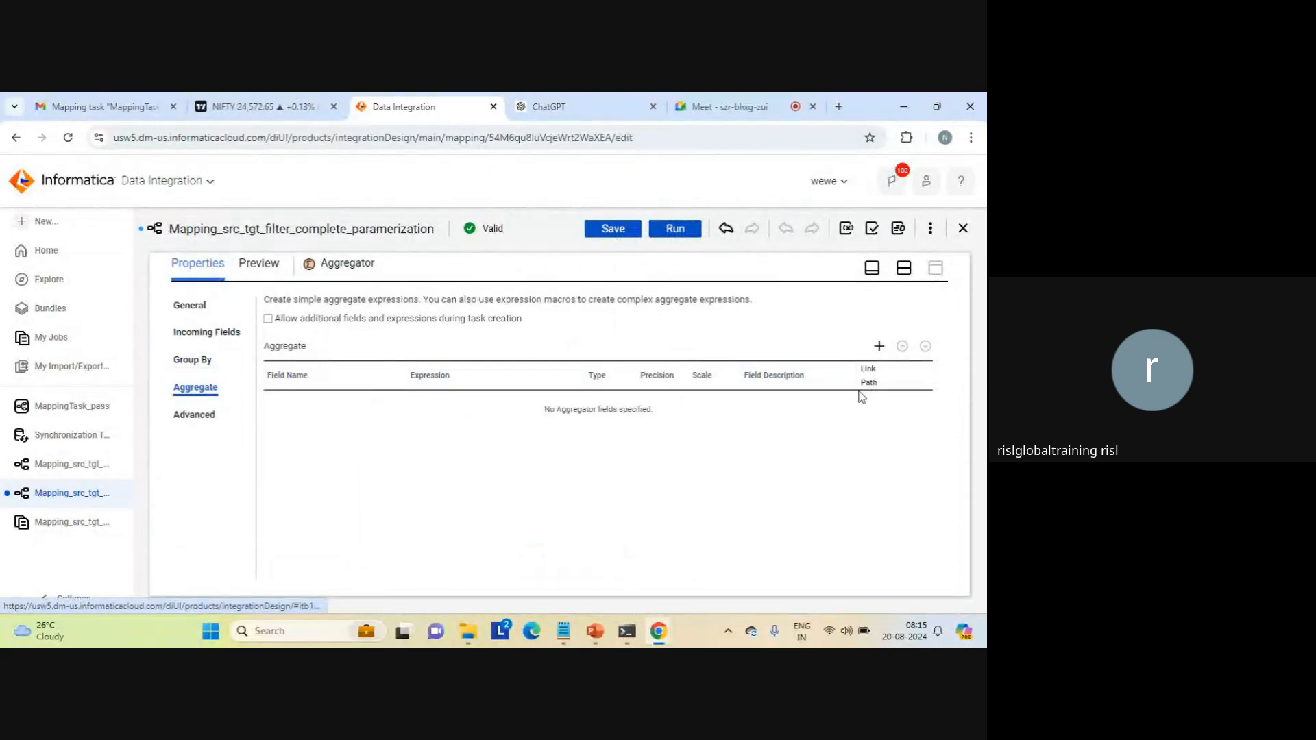
left_click(880, 347)
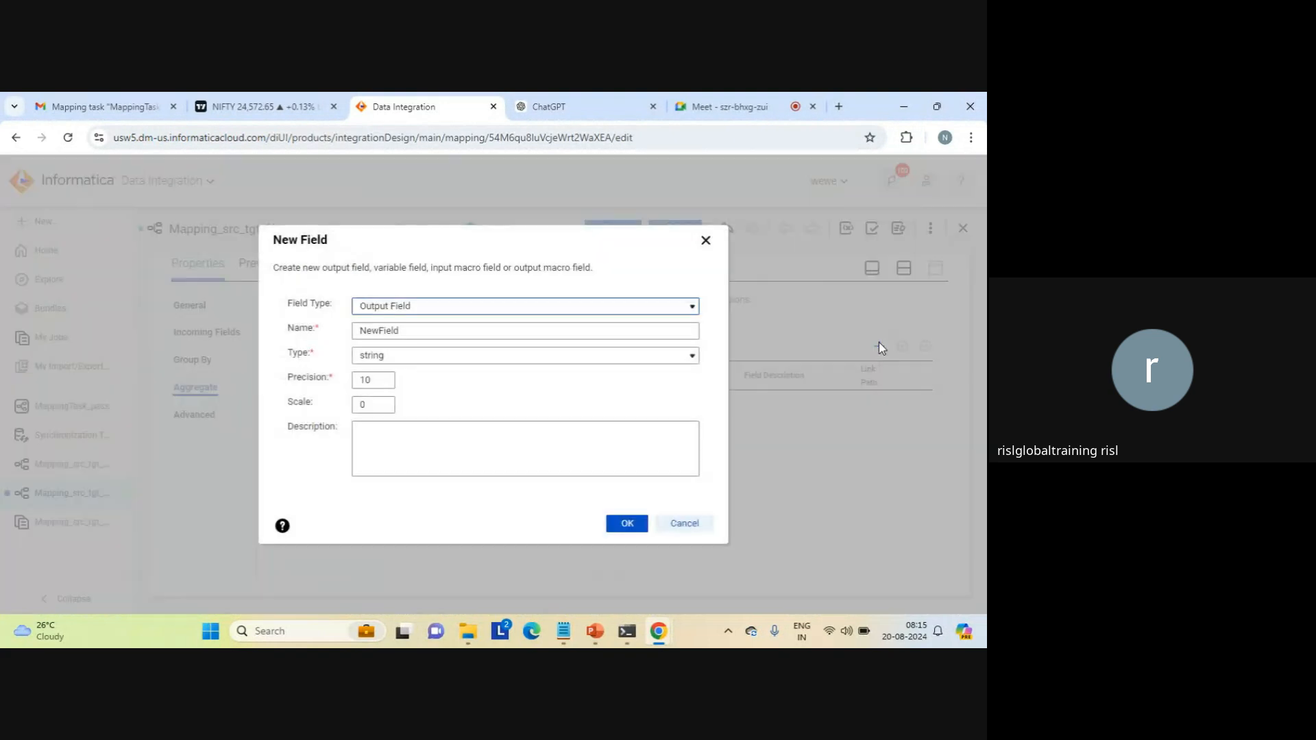
left_click(631, 523)
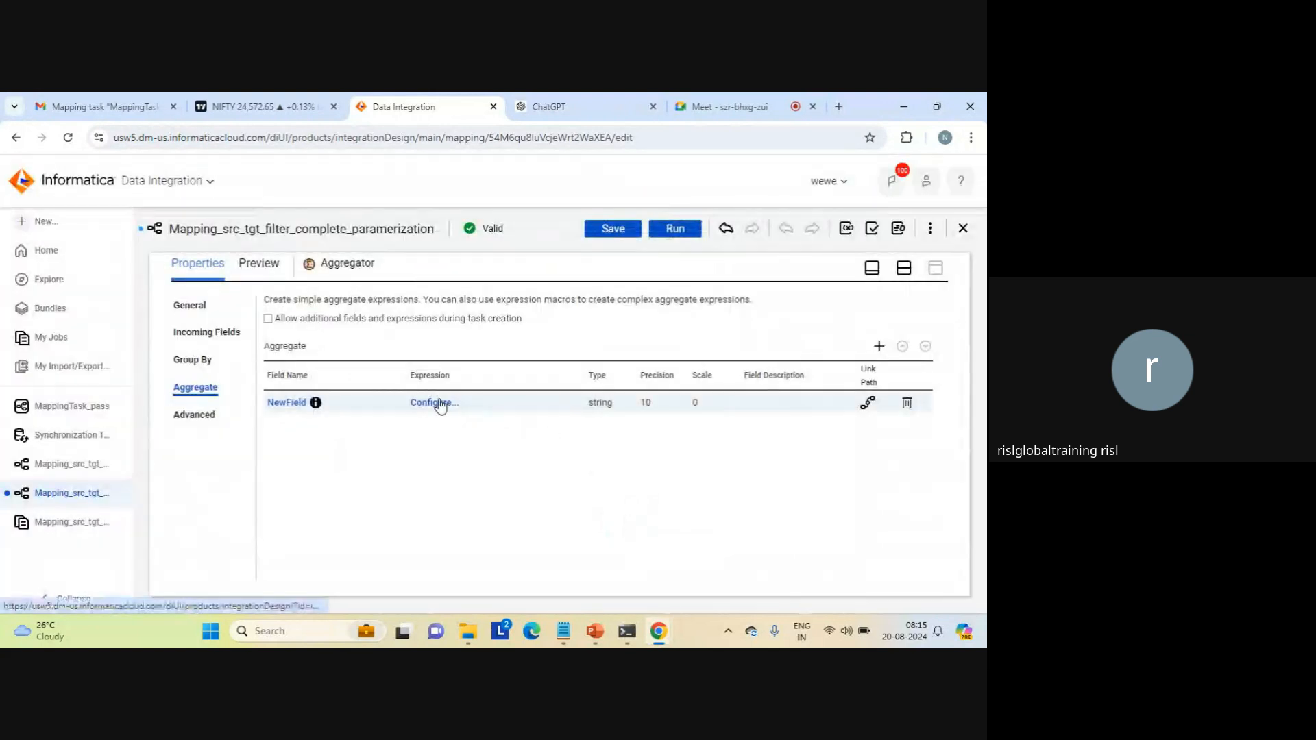
left_click(440, 406)
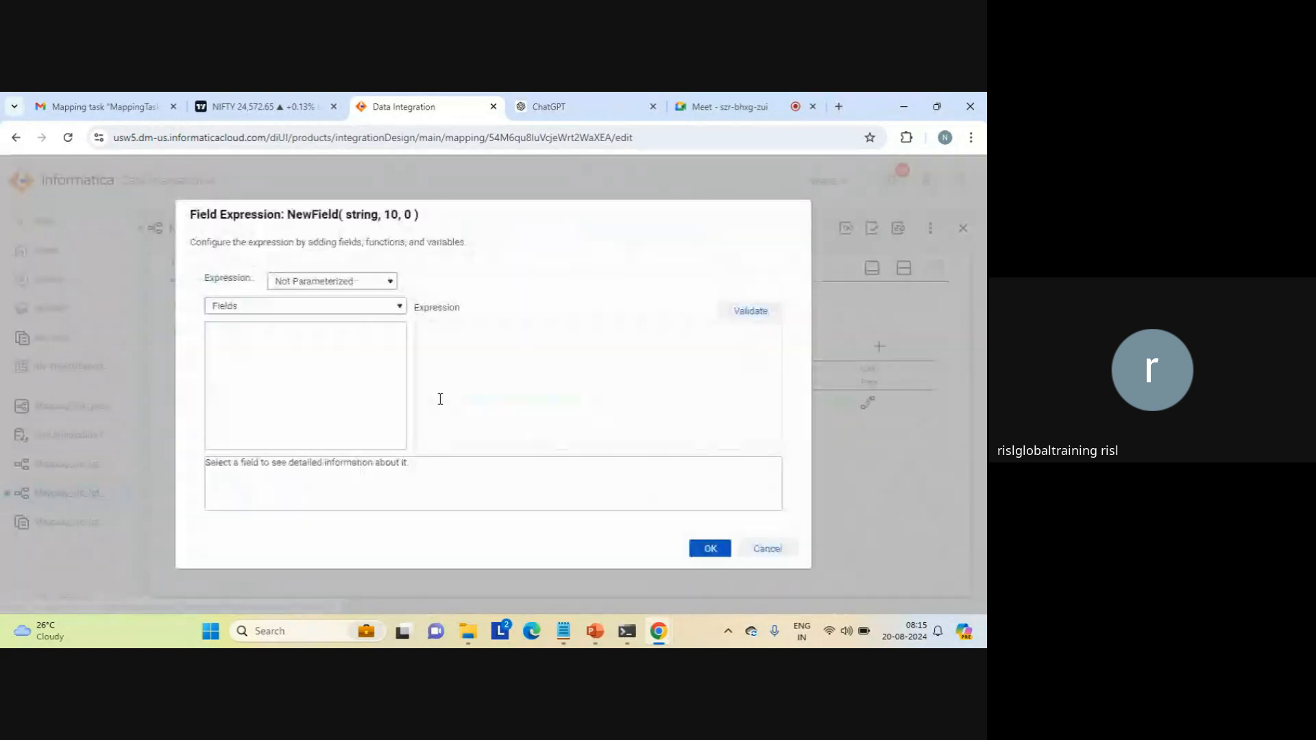
left_click(355, 307)
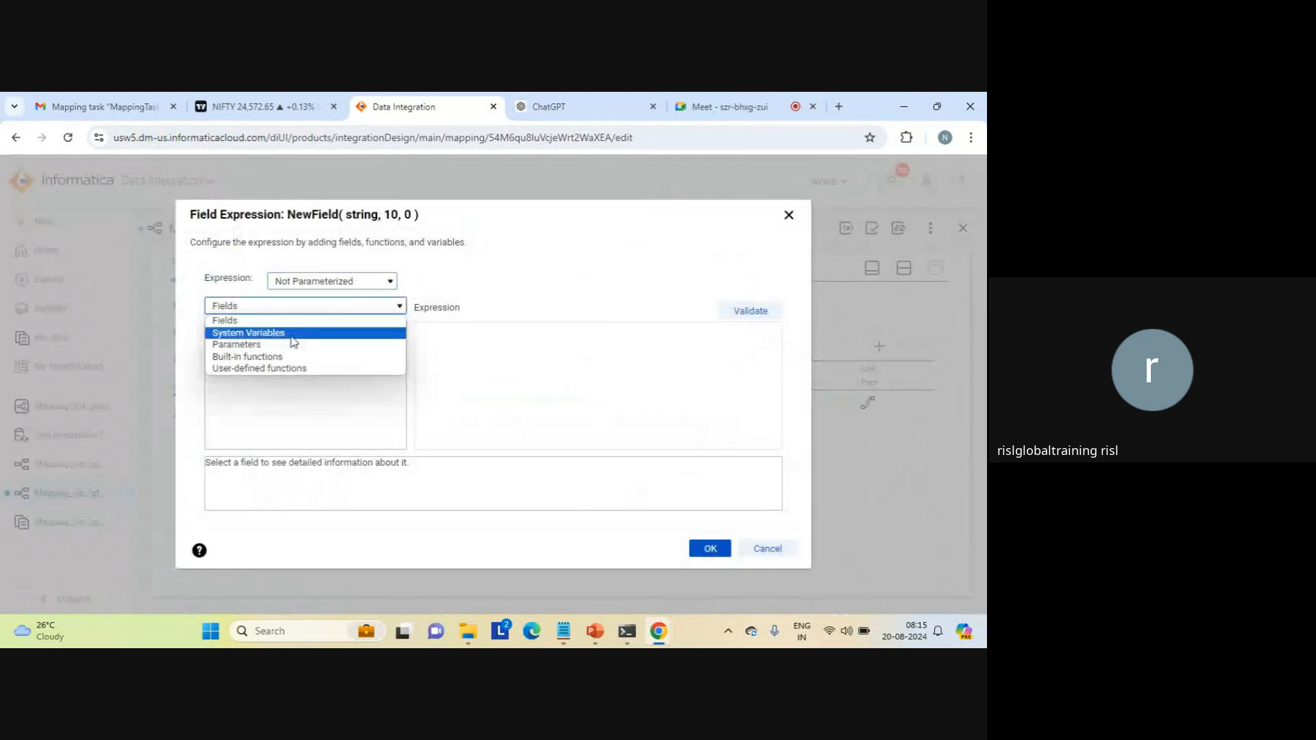
left_click(277, 357)
left_click(218, 353)
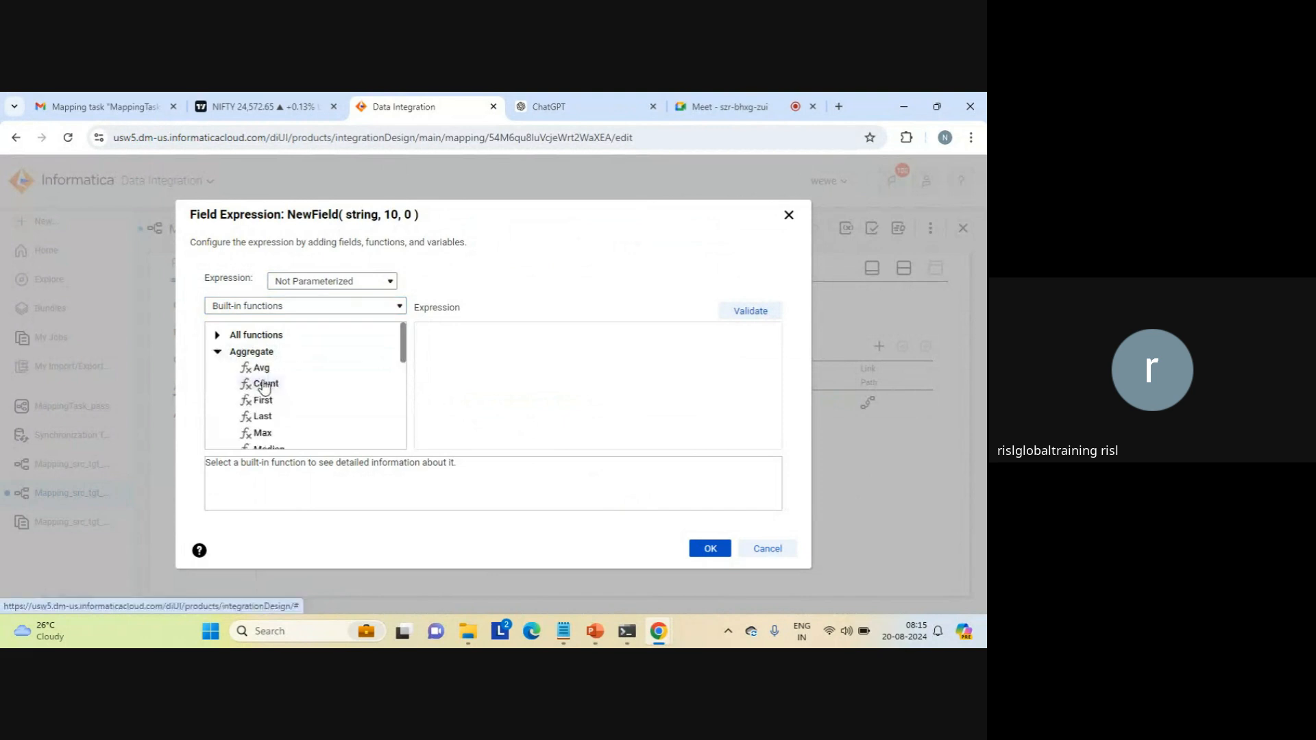
double_click(264, 387)
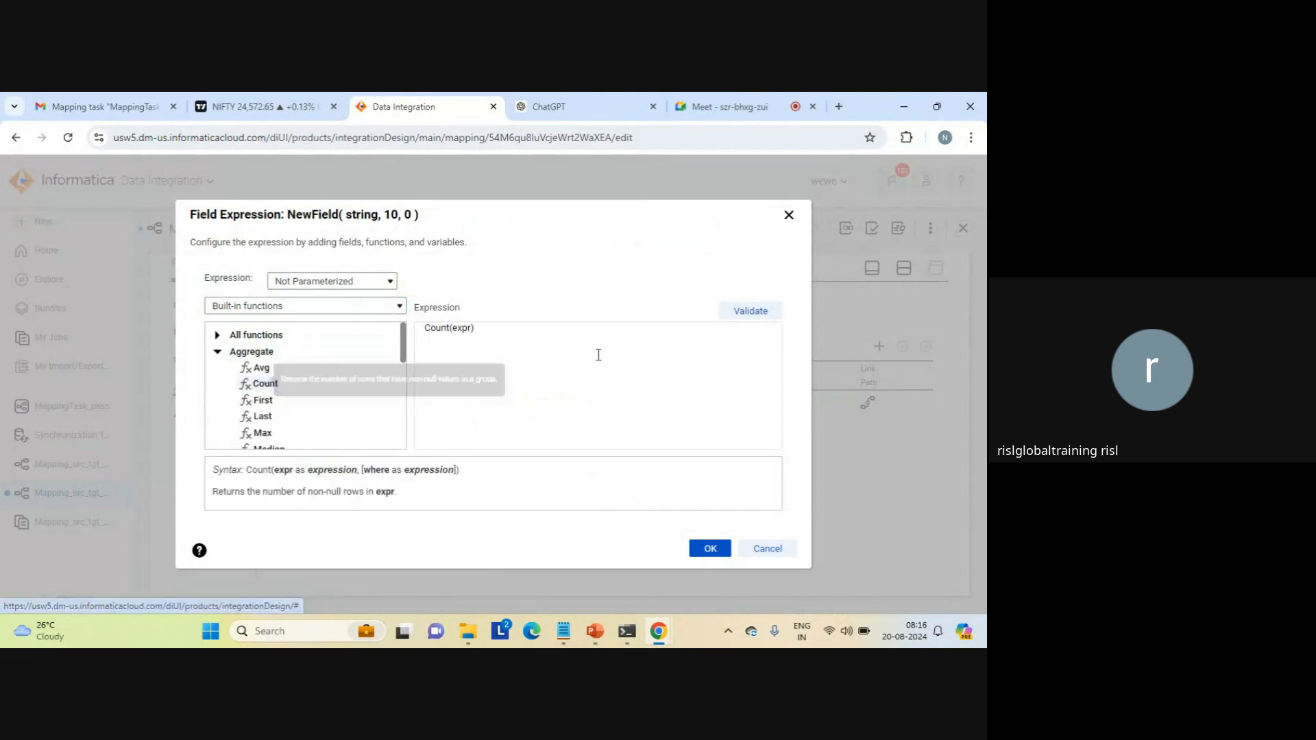
left_click(340, 306)
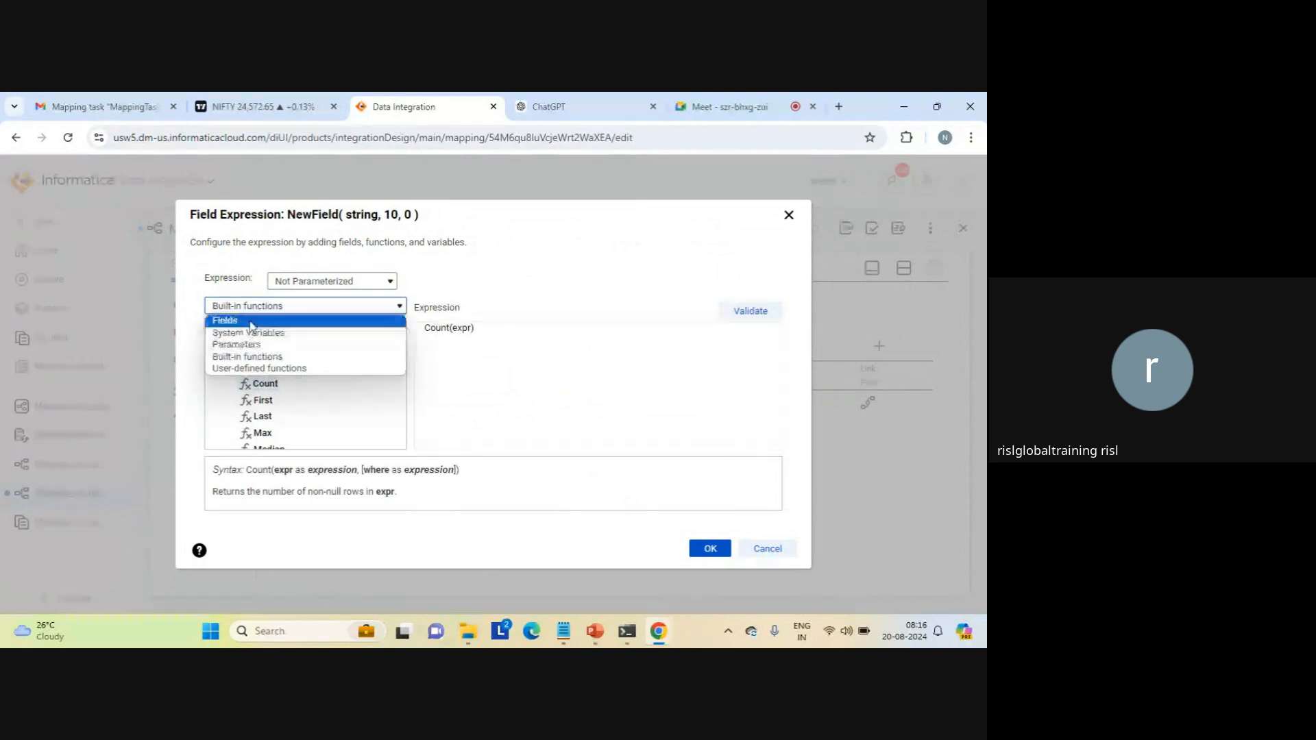
left_click(286, 321)
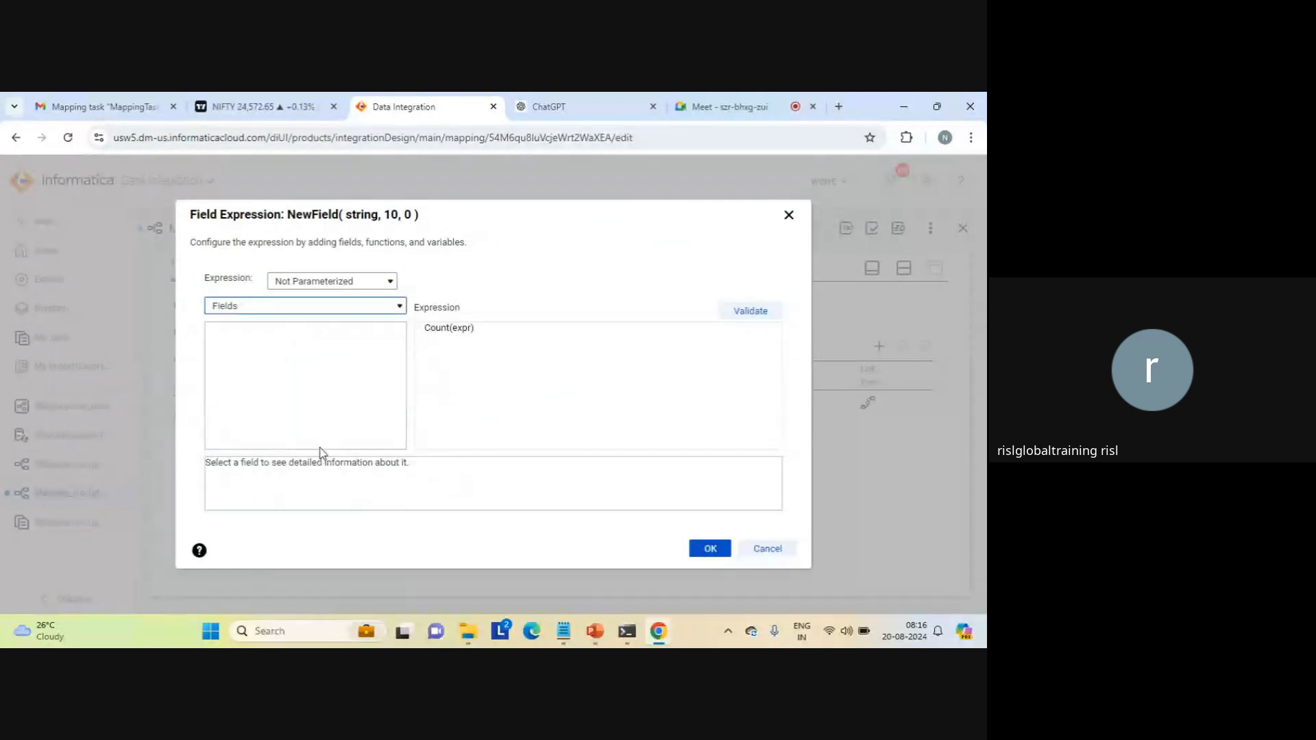
Step: Discard the Count expression and delete NewField from the Aggregator's aggregate fields
left_click(762, 556)
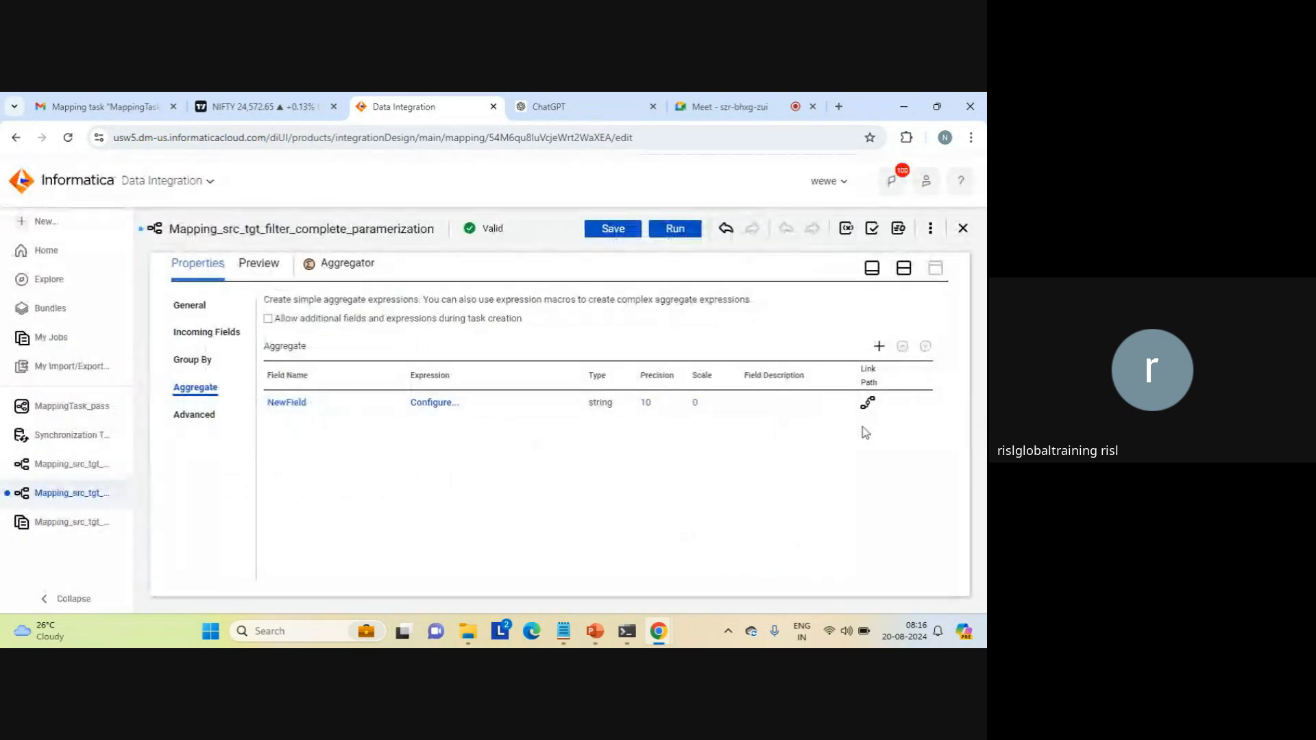
left_click(905, 410)
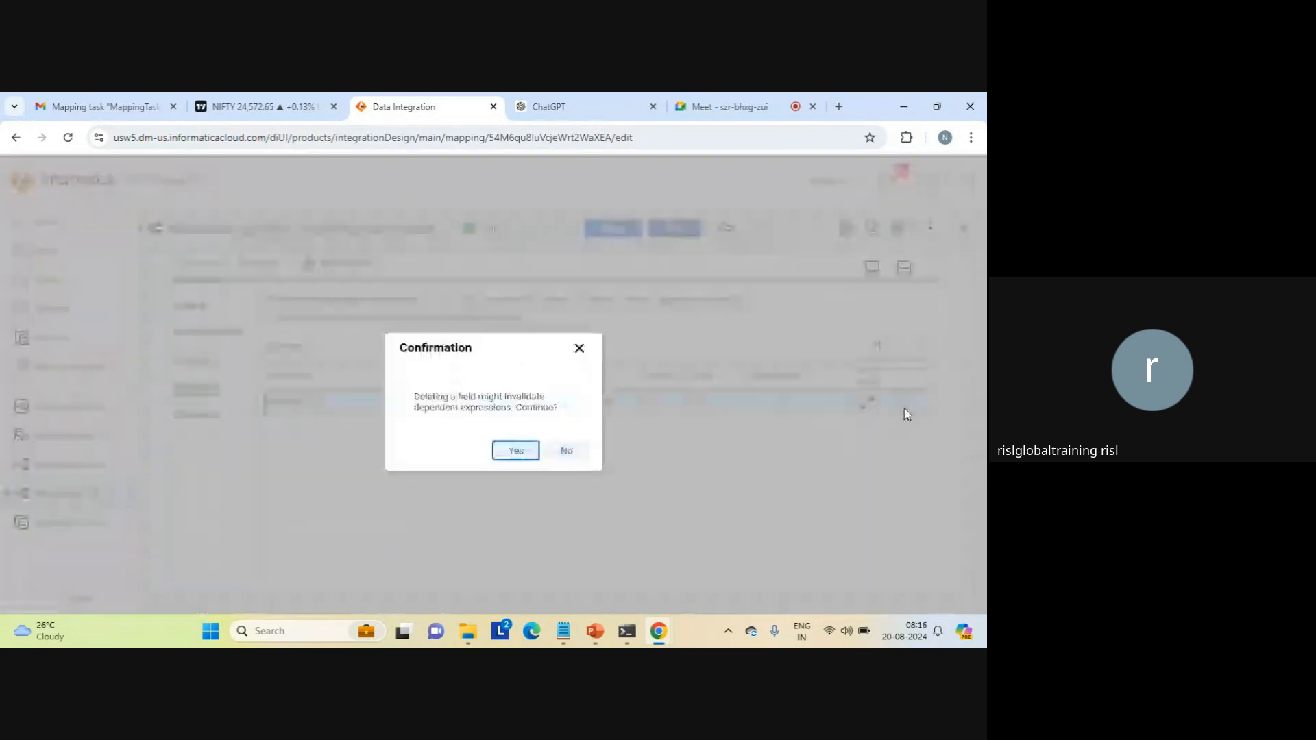
left_click(513, 452)
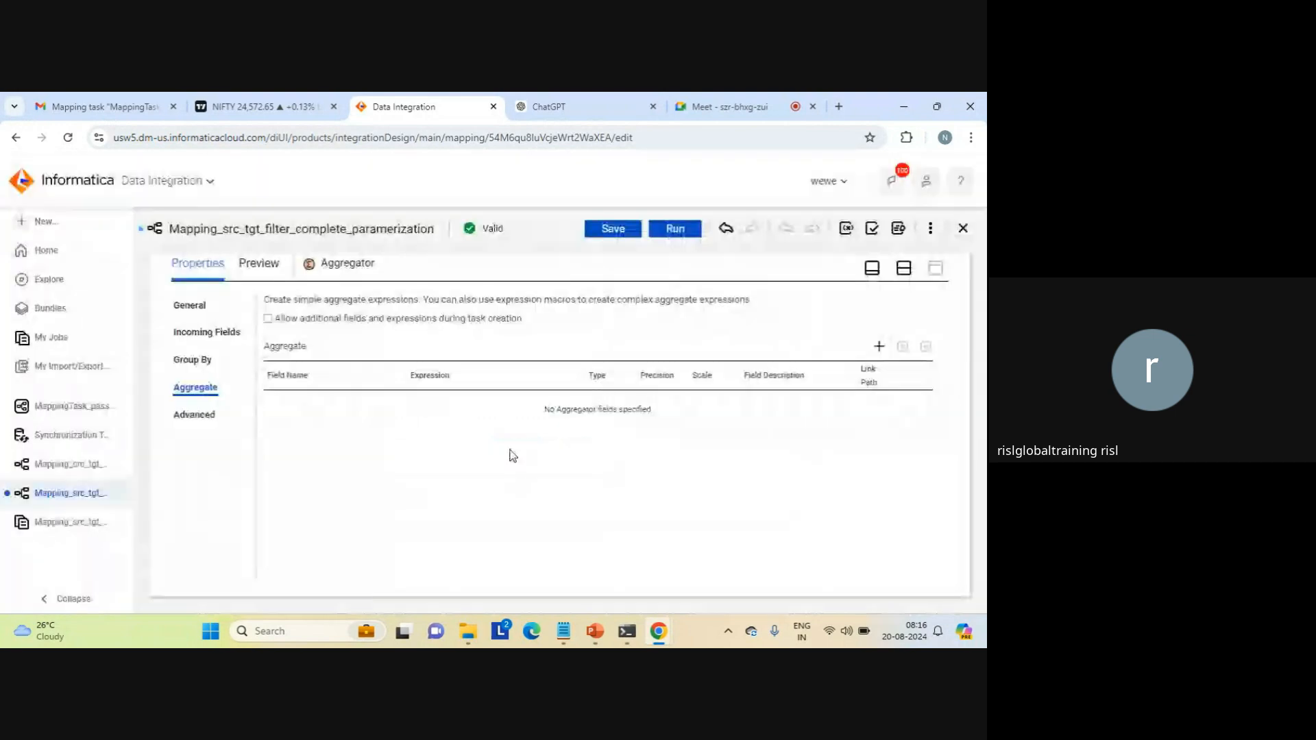
Step: Review the Target transformation's connection and object parameter settings and save the mapping
left_click(906, 270)
left_click(786, 375)
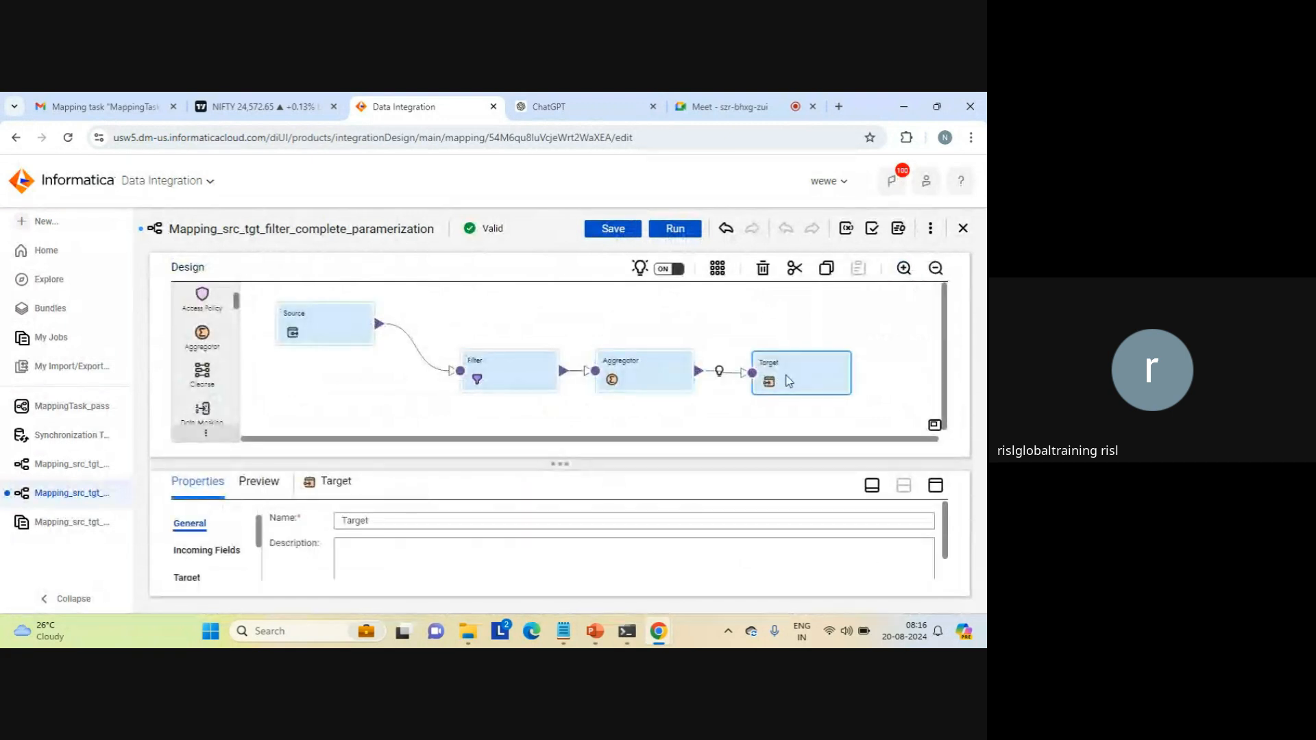
left_click(935, 488)
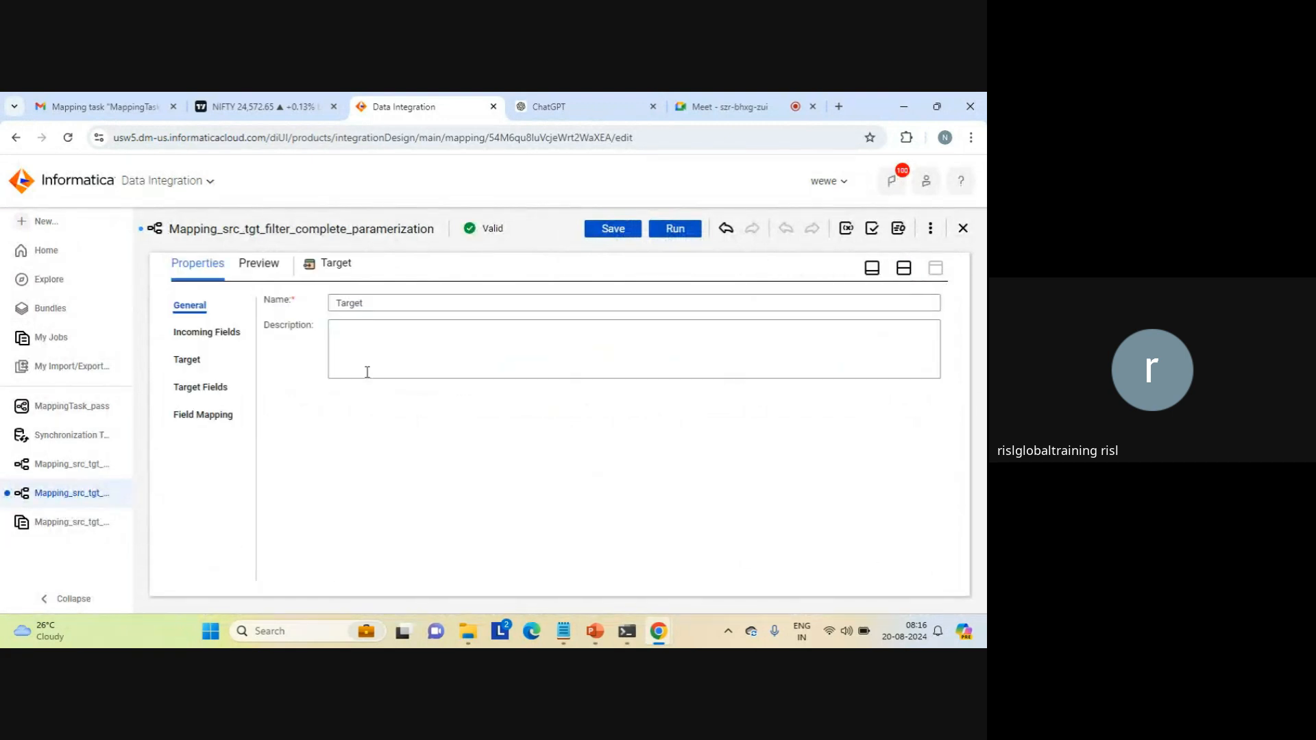
left_click(187, 359)
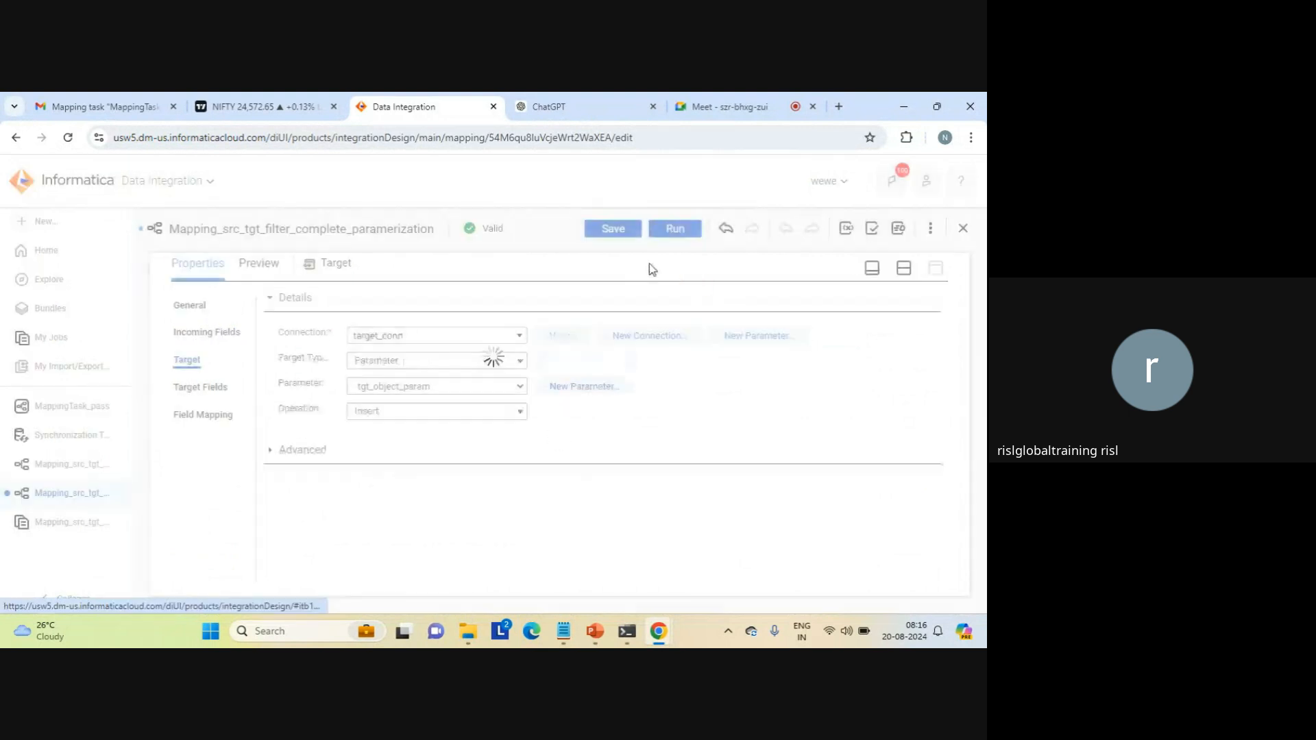
left_click(608, 228)
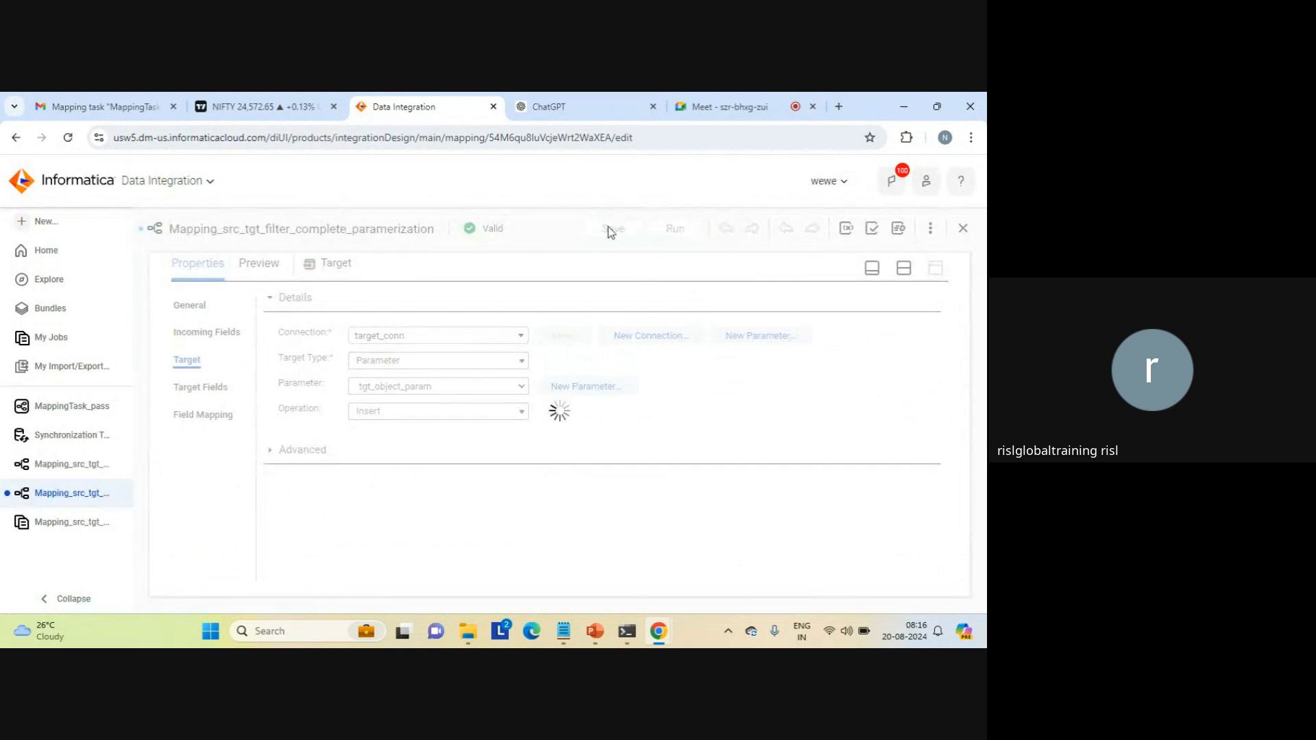
left_click(634, 229)
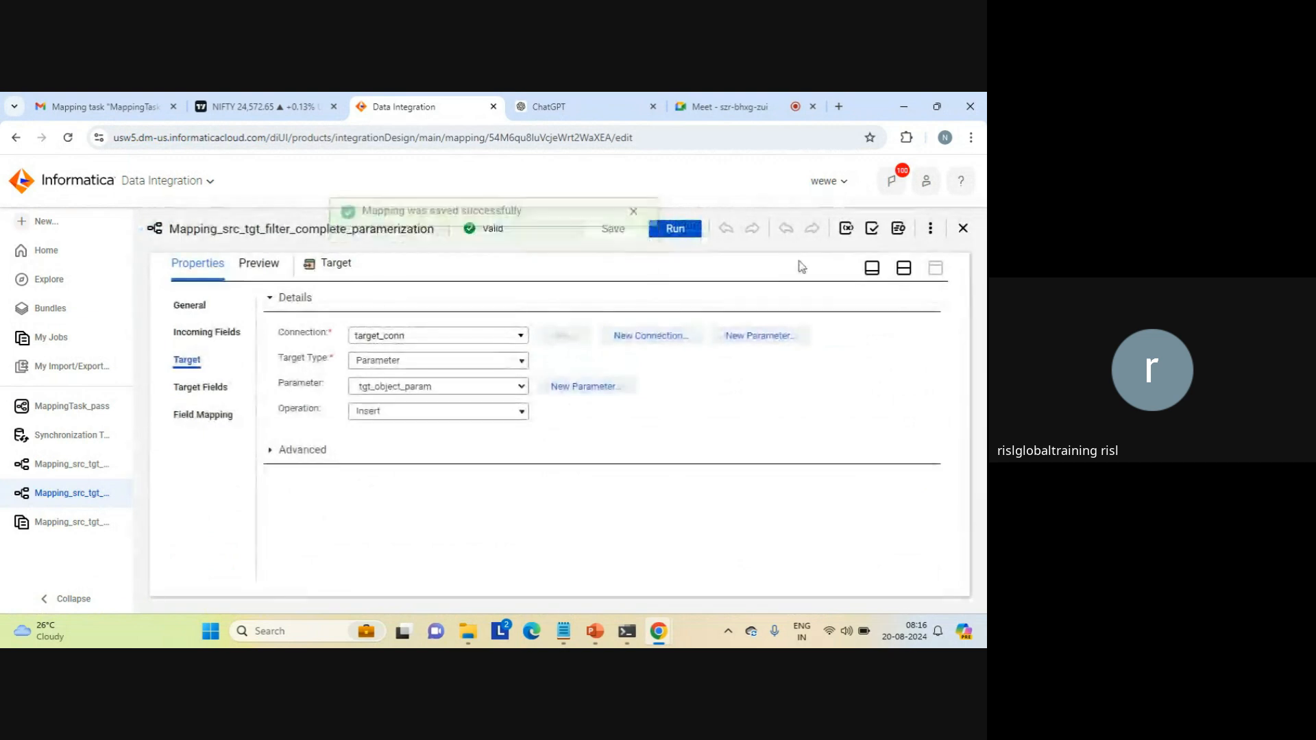
left_click(905, 269)
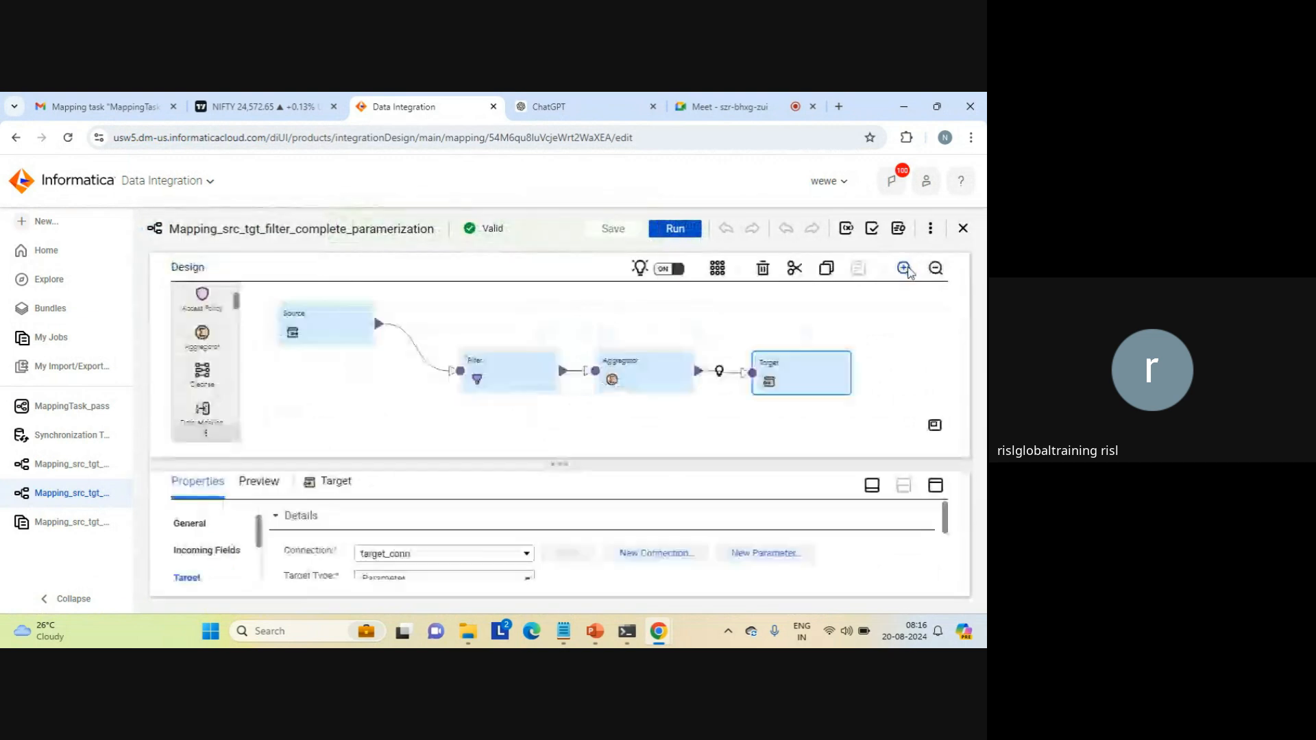
left_click(697, 414)
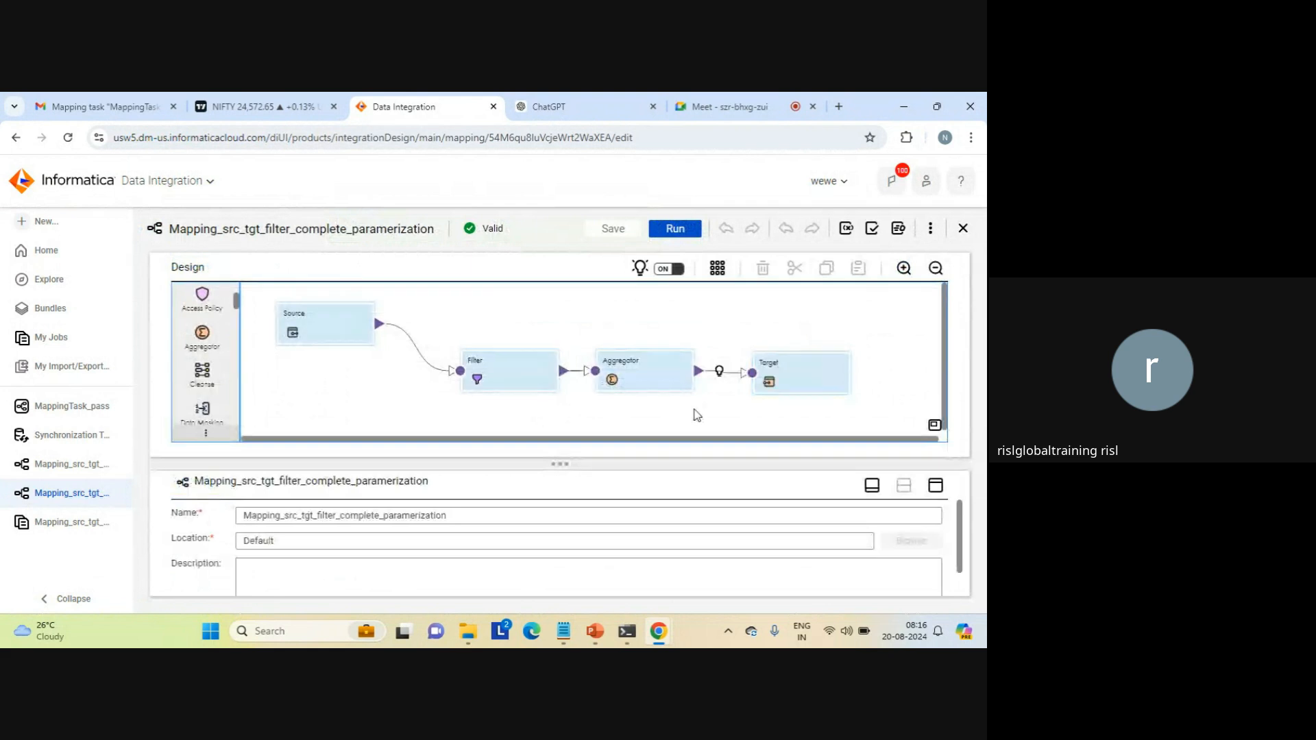
Step: Start a run of the mapping and set the source connection conn1 to source_file_connection1 (Flat File)
left_click(676, 229)
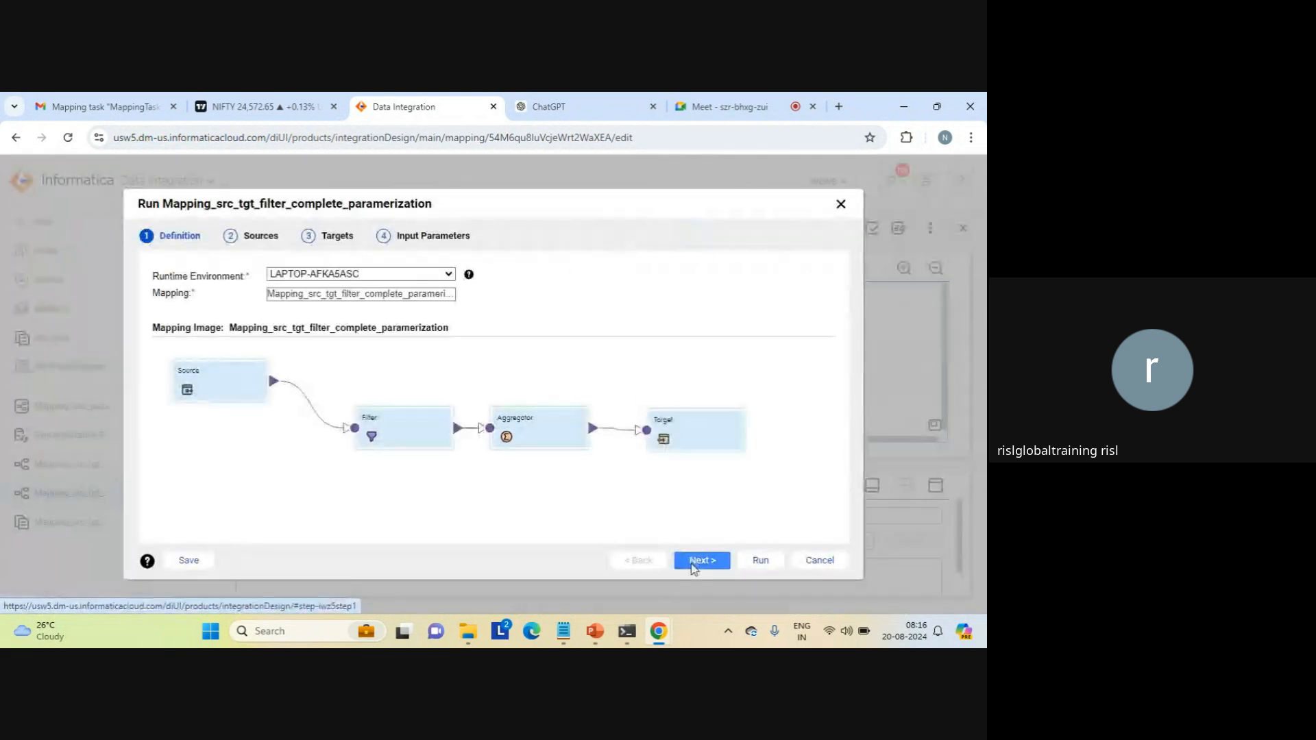
left_click(699, 561)
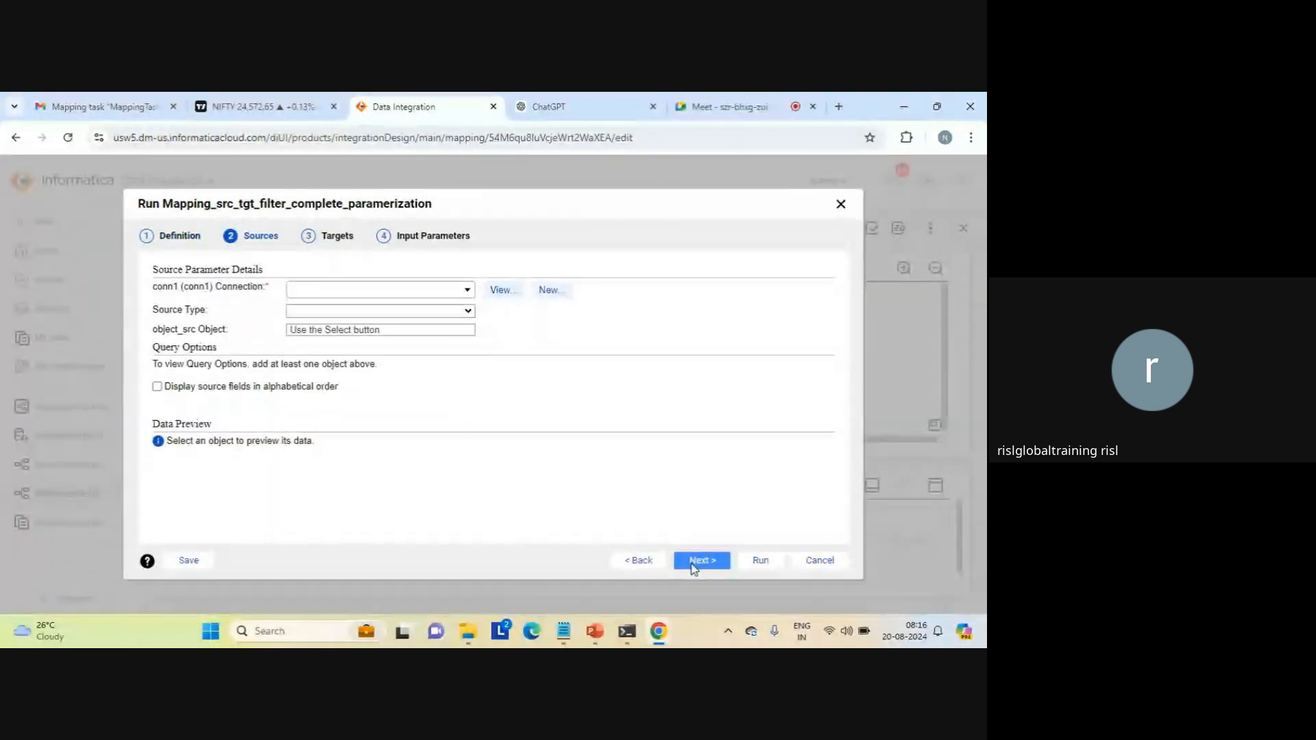
double_click(418, 236)
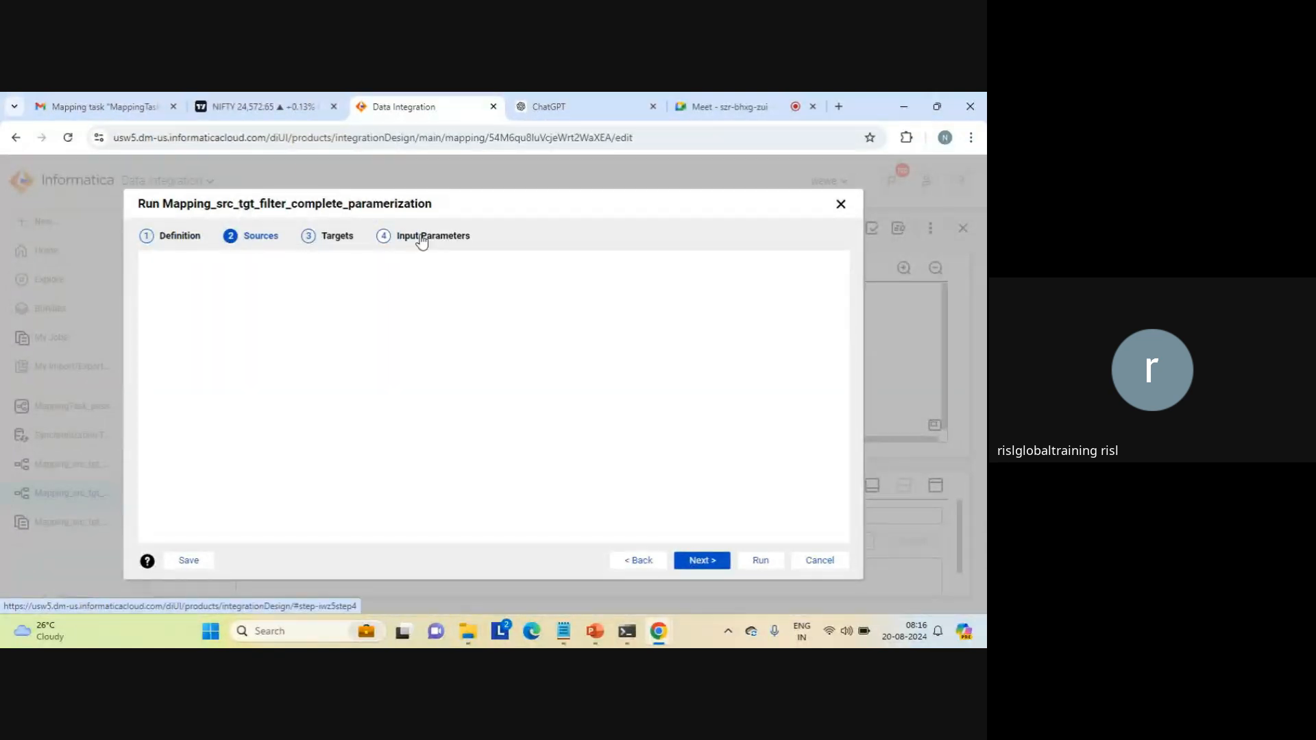
left_click(603, 291)
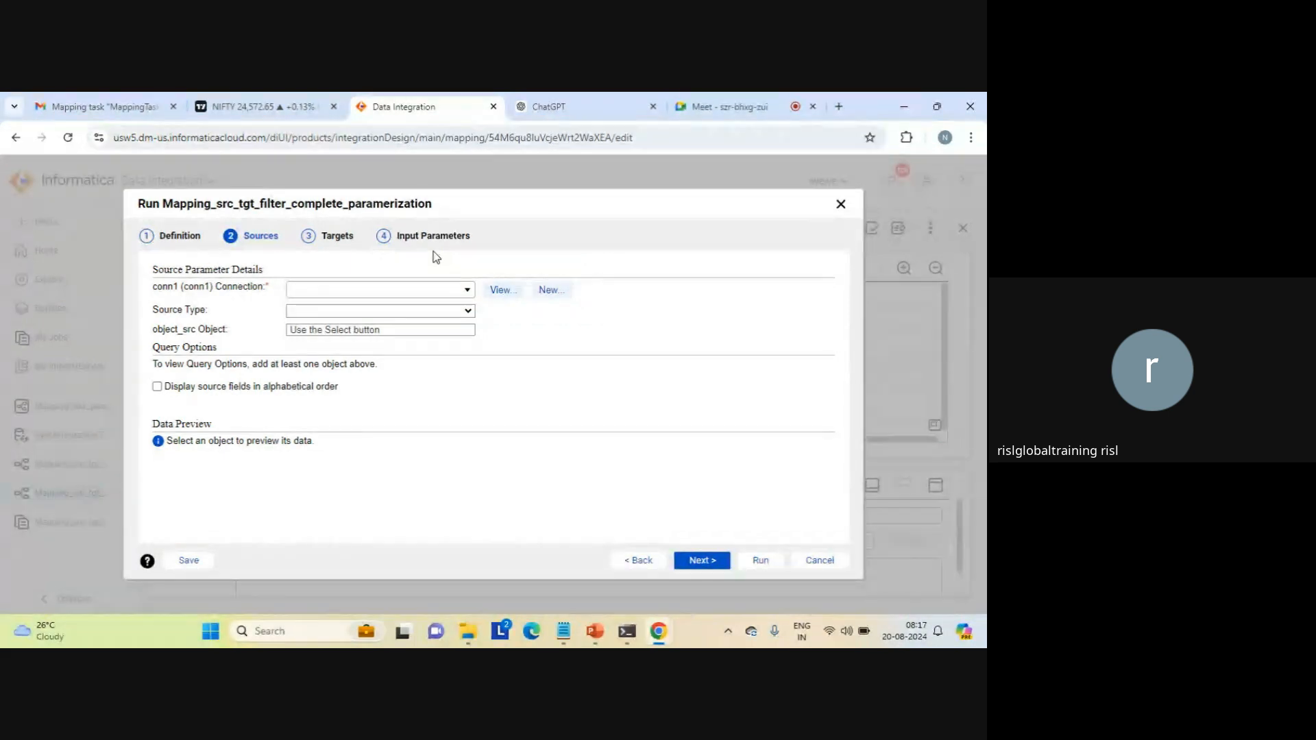
left_click(465, 291)
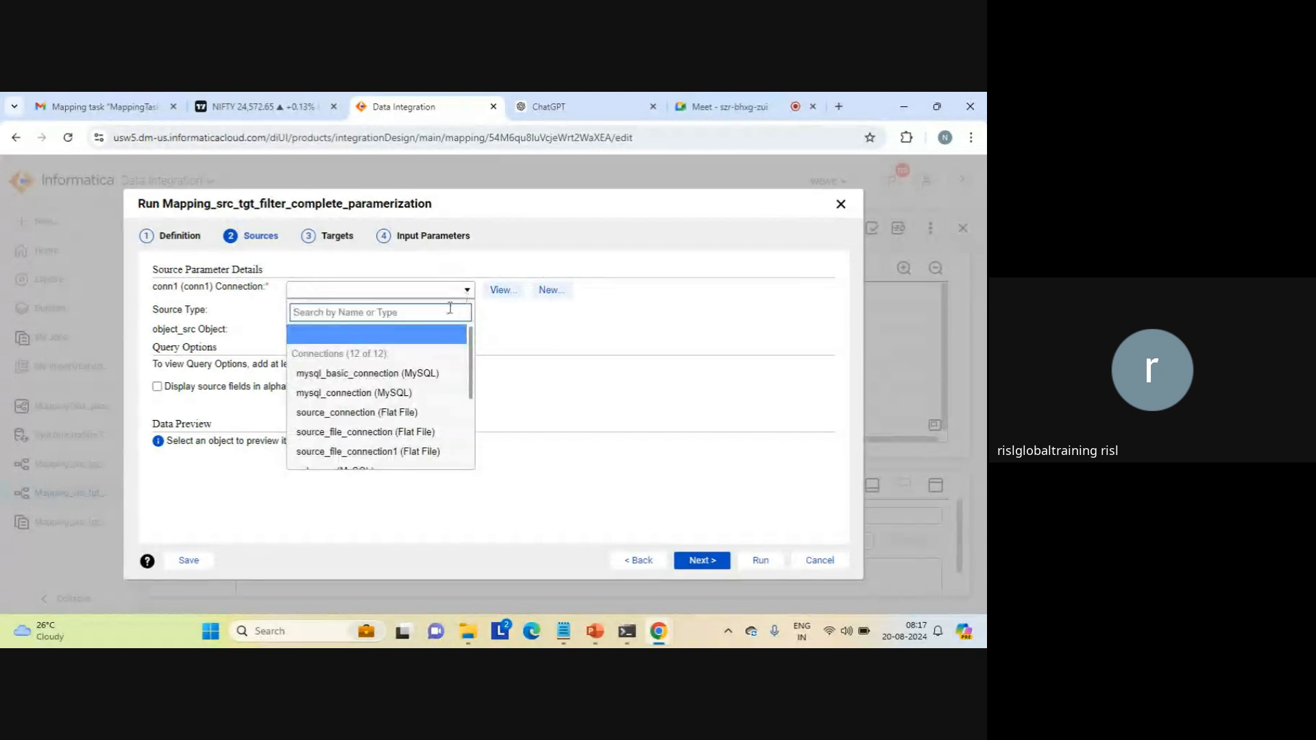
left_click(383, 453)
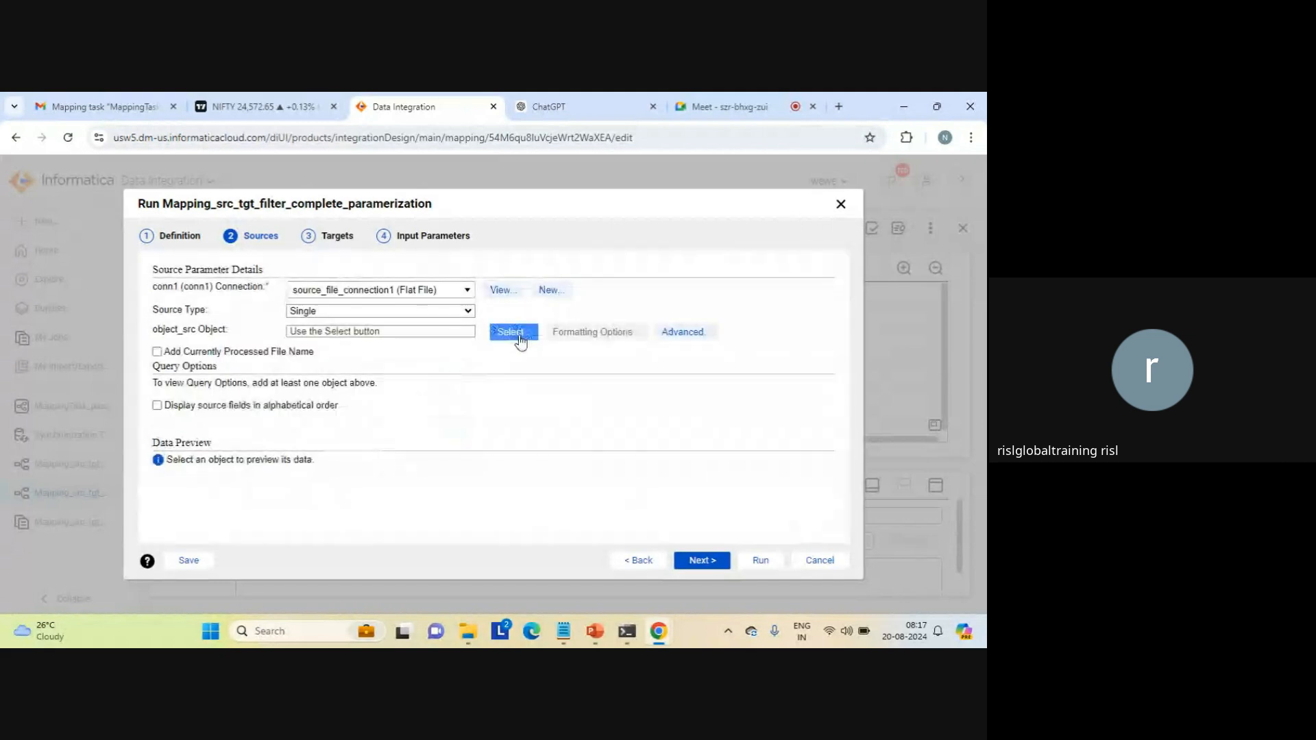
Step: Search the source objects for seq and choose seq_1.txt as the object_src object
left_click(519, 337)
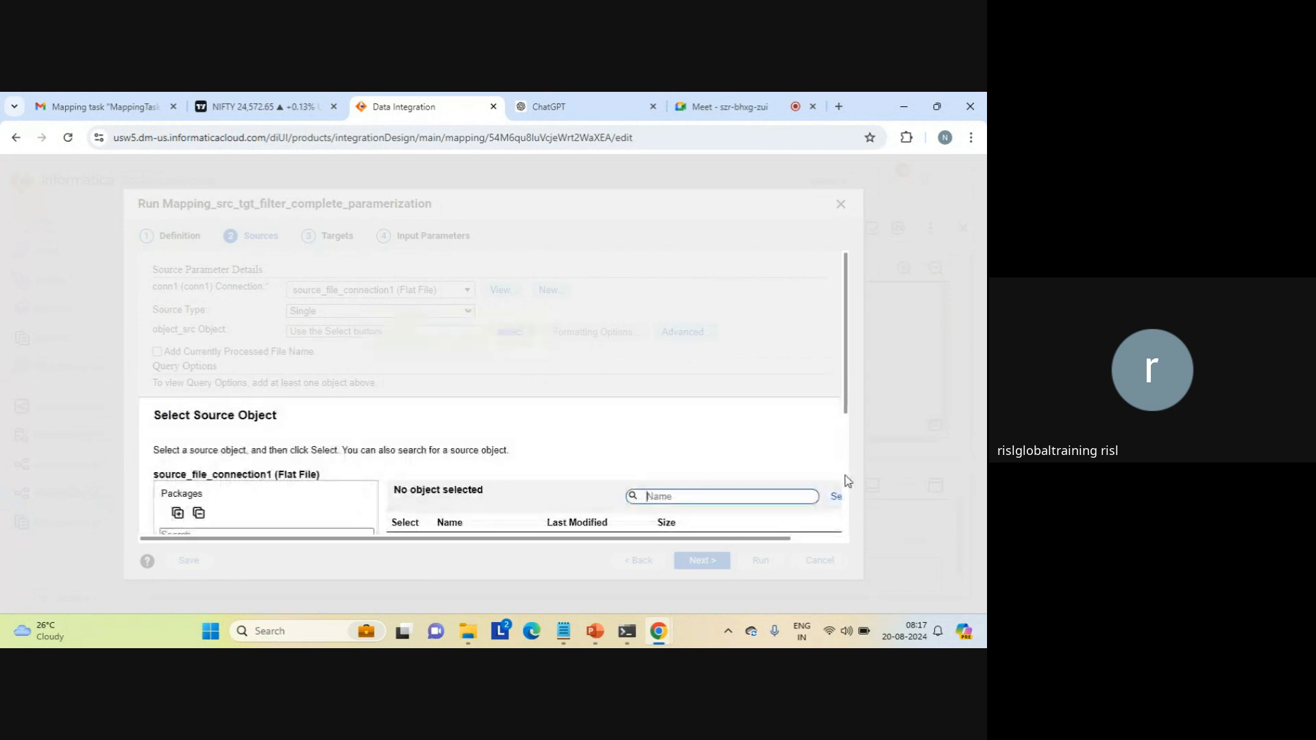
scroll(848, 481, "down", 3)
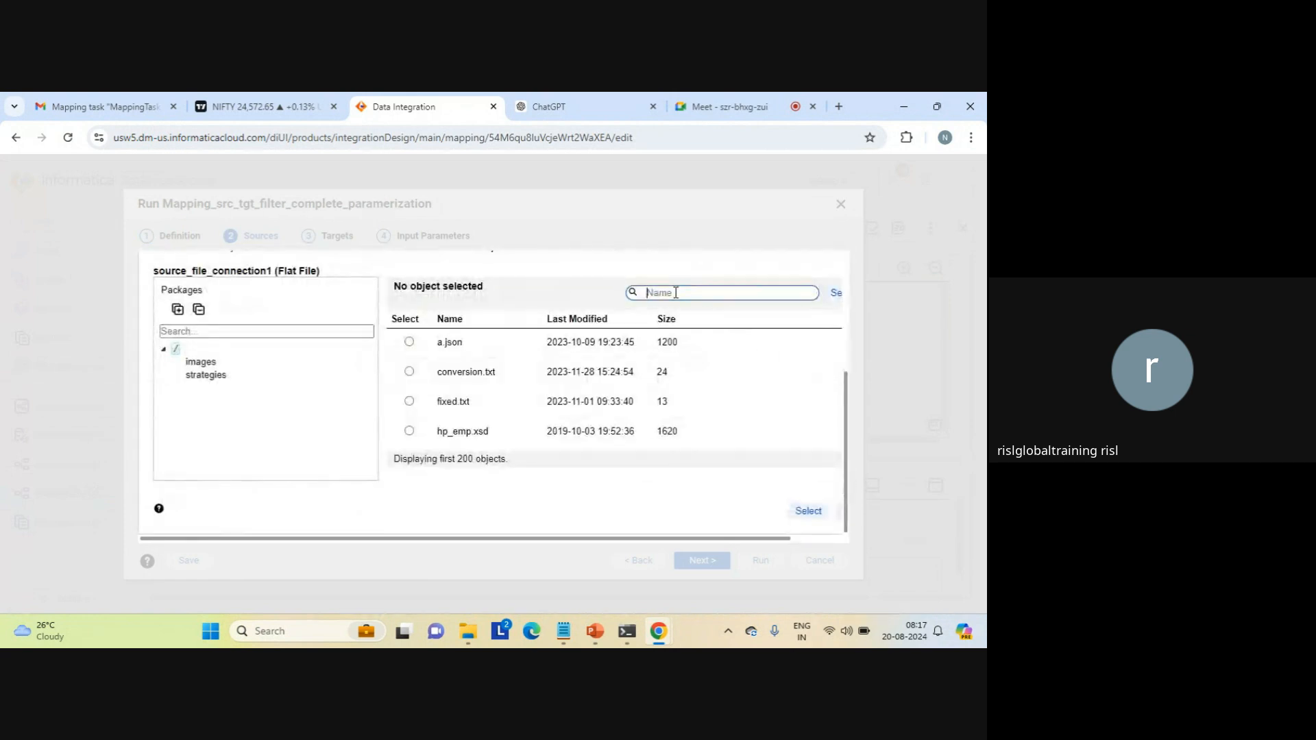
type("seq")
left_click(839, 295)
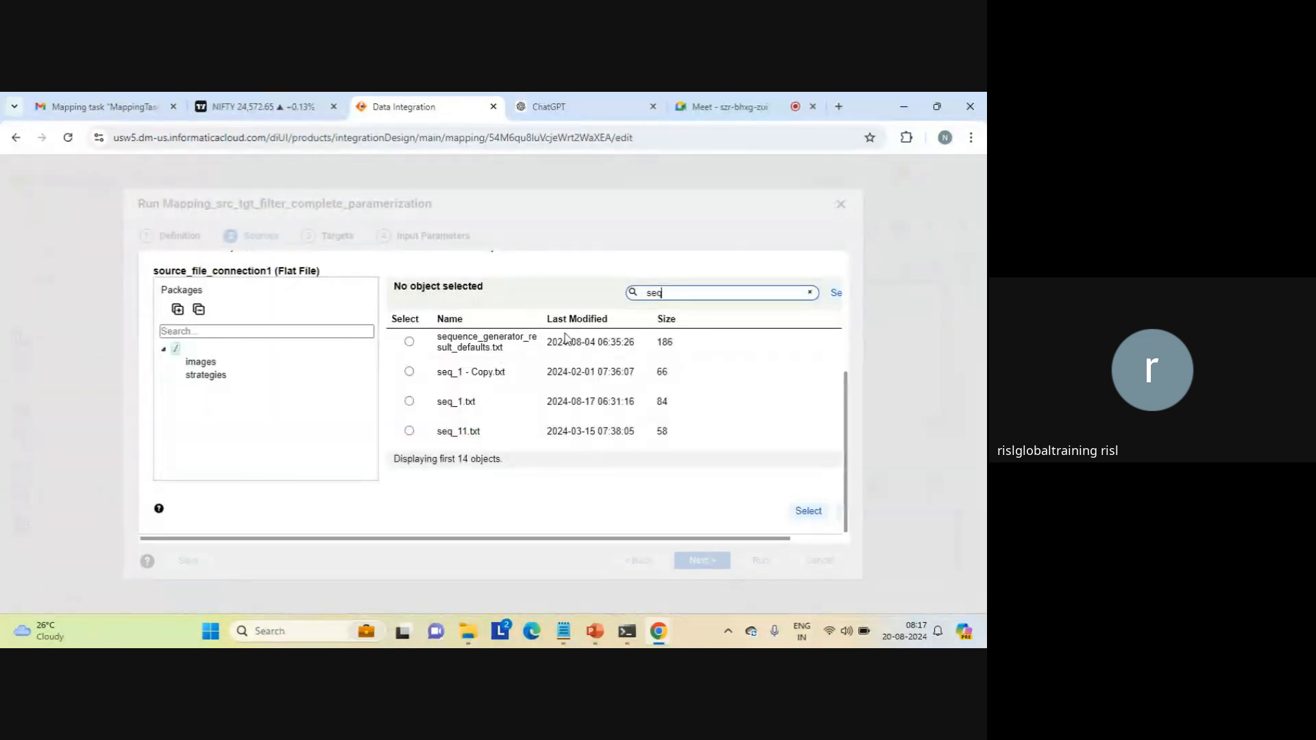
left_click(409, 402)
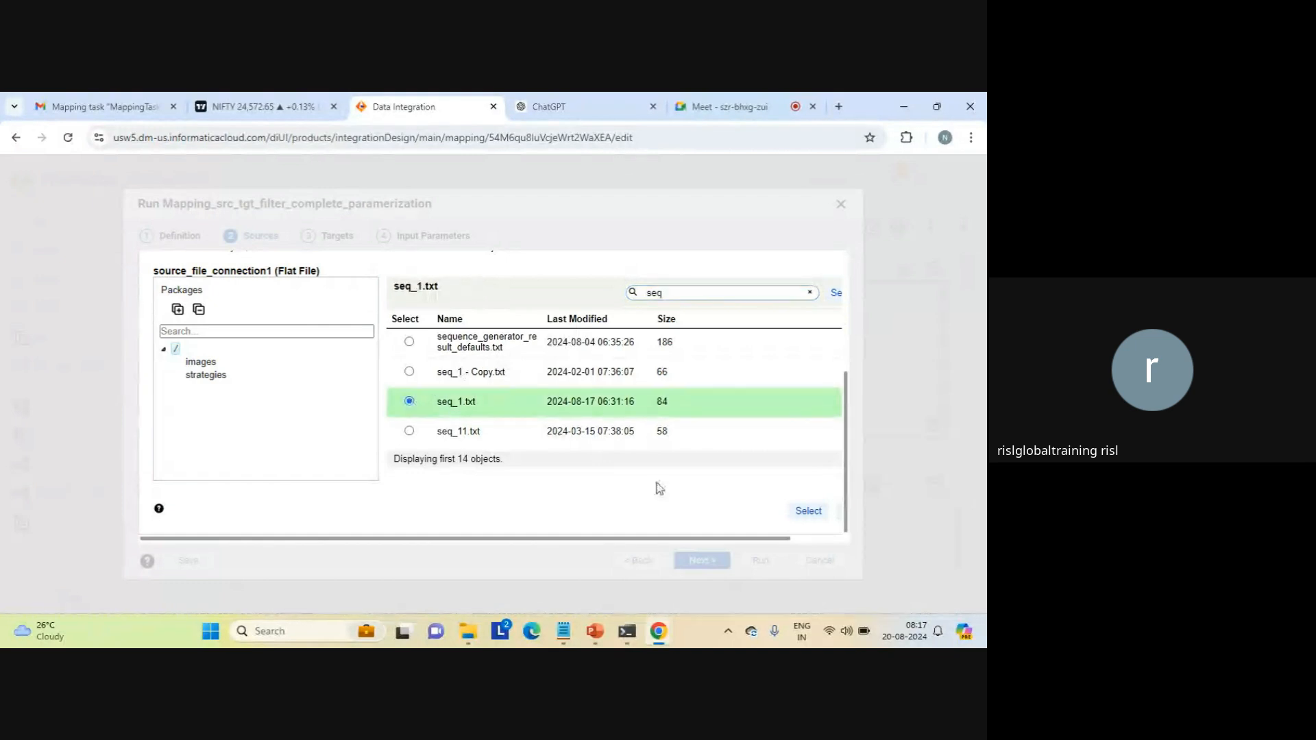
left_click(806, 512)
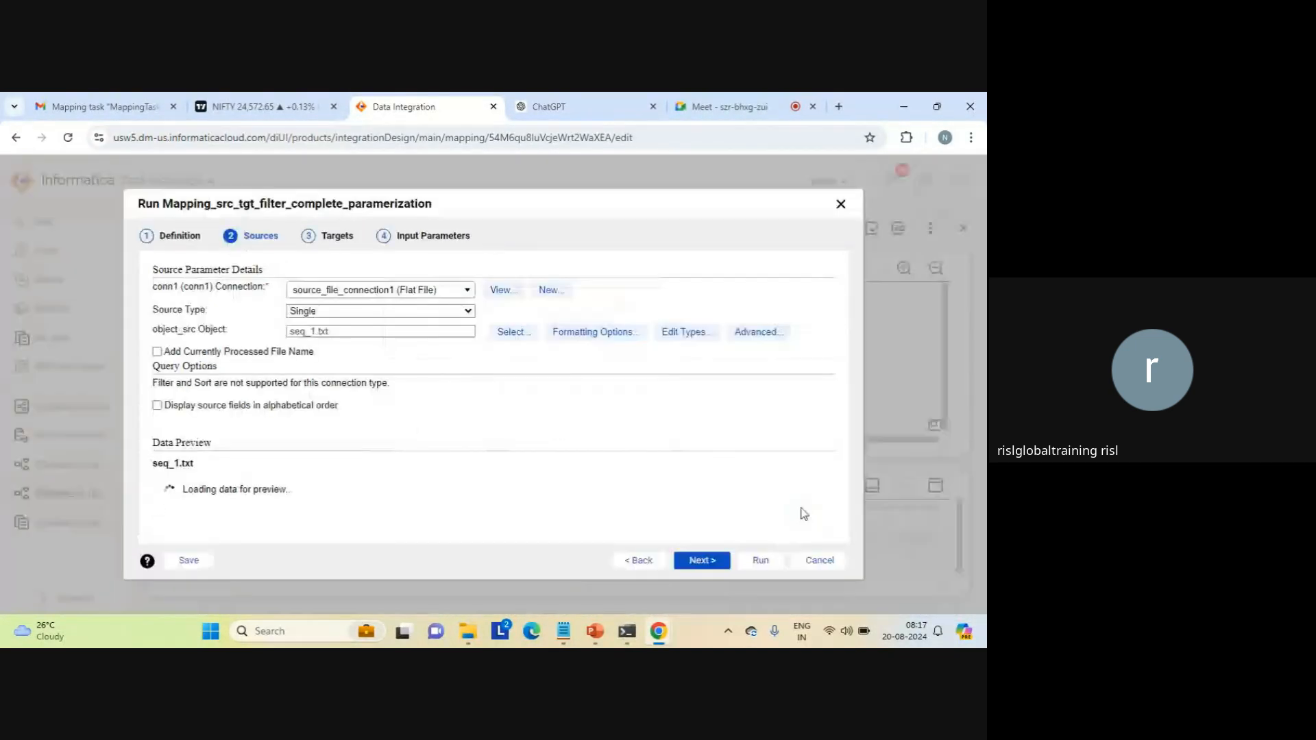
Step: Go on to the run's target settings and set the target_conn connection to target_file_connection1 (Flat File)
left_click(703, 566)
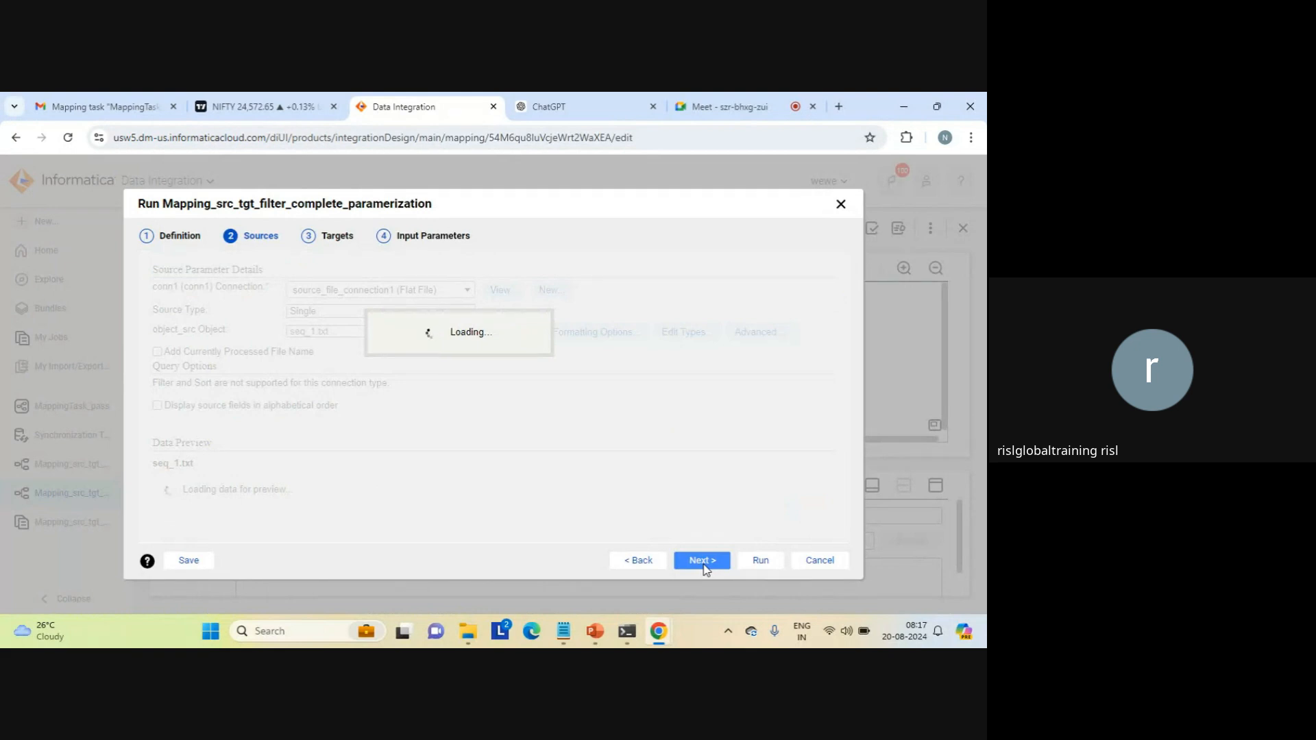
left_click(702, 561)
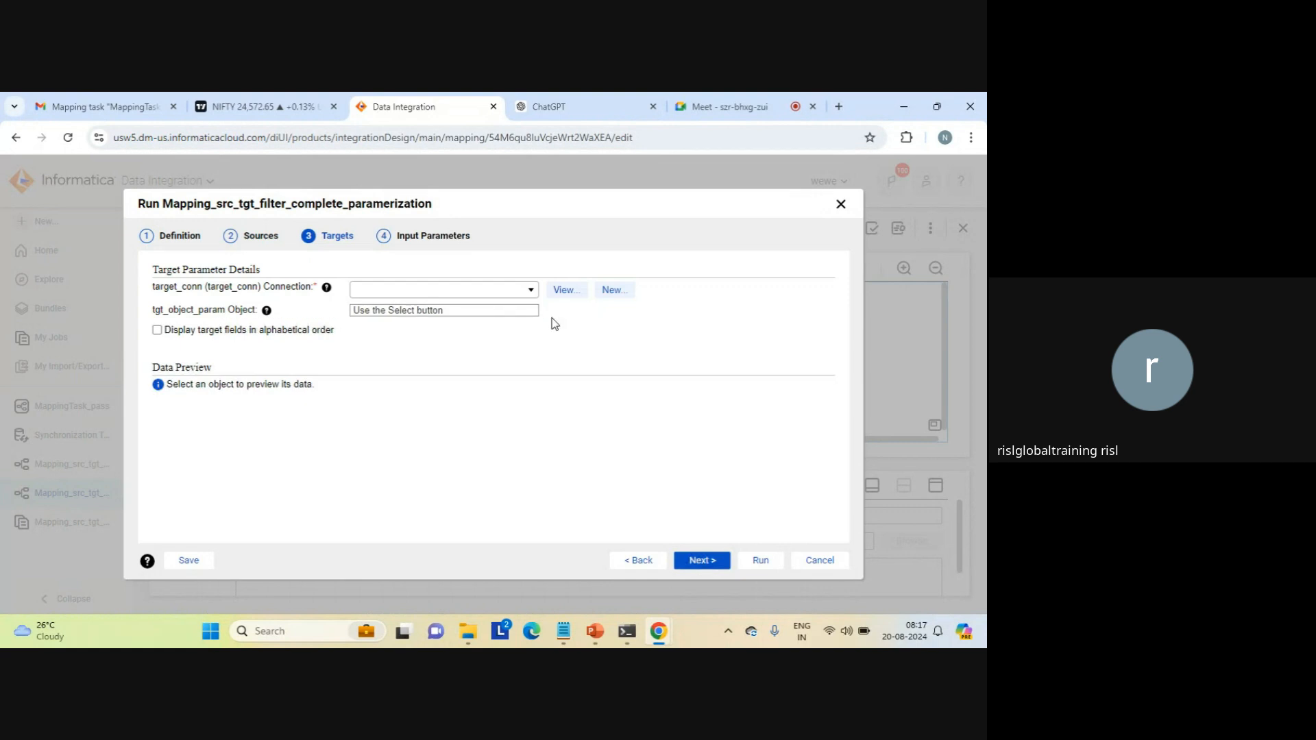
left_click(531, 290)
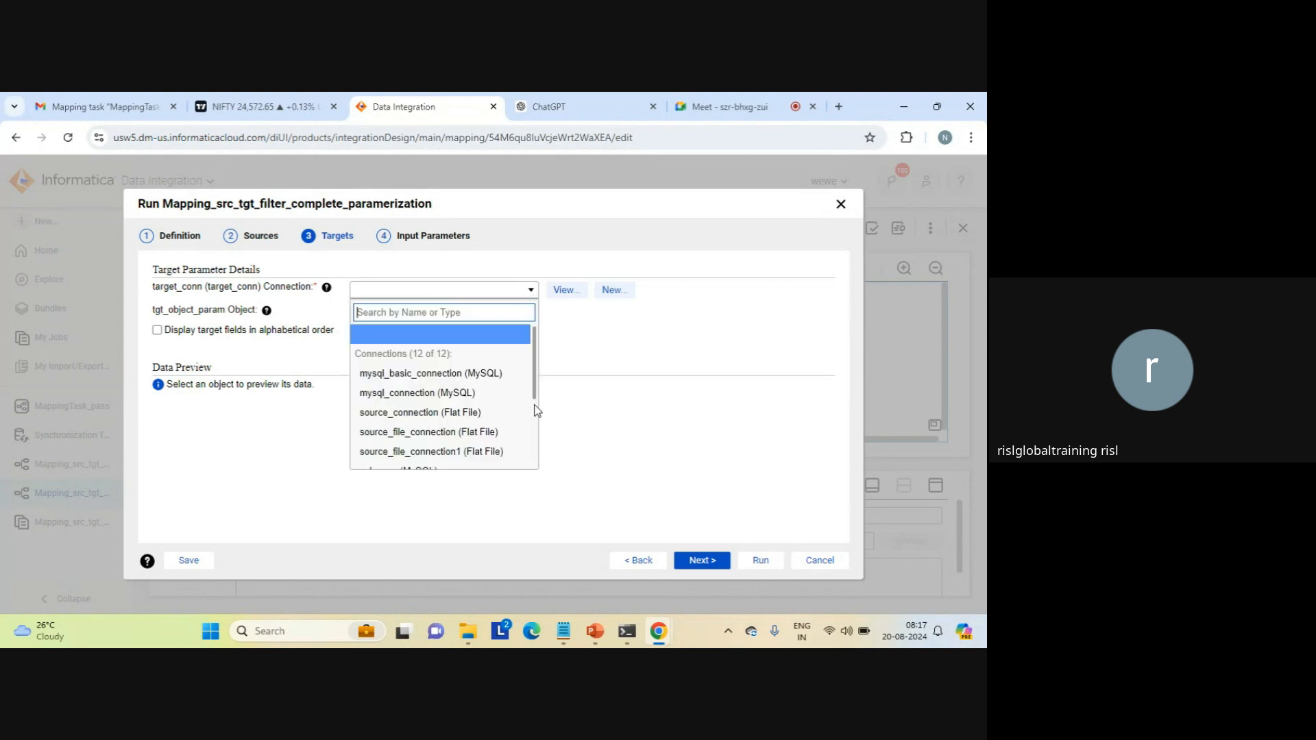
scroll(536, 410, "down", 3)
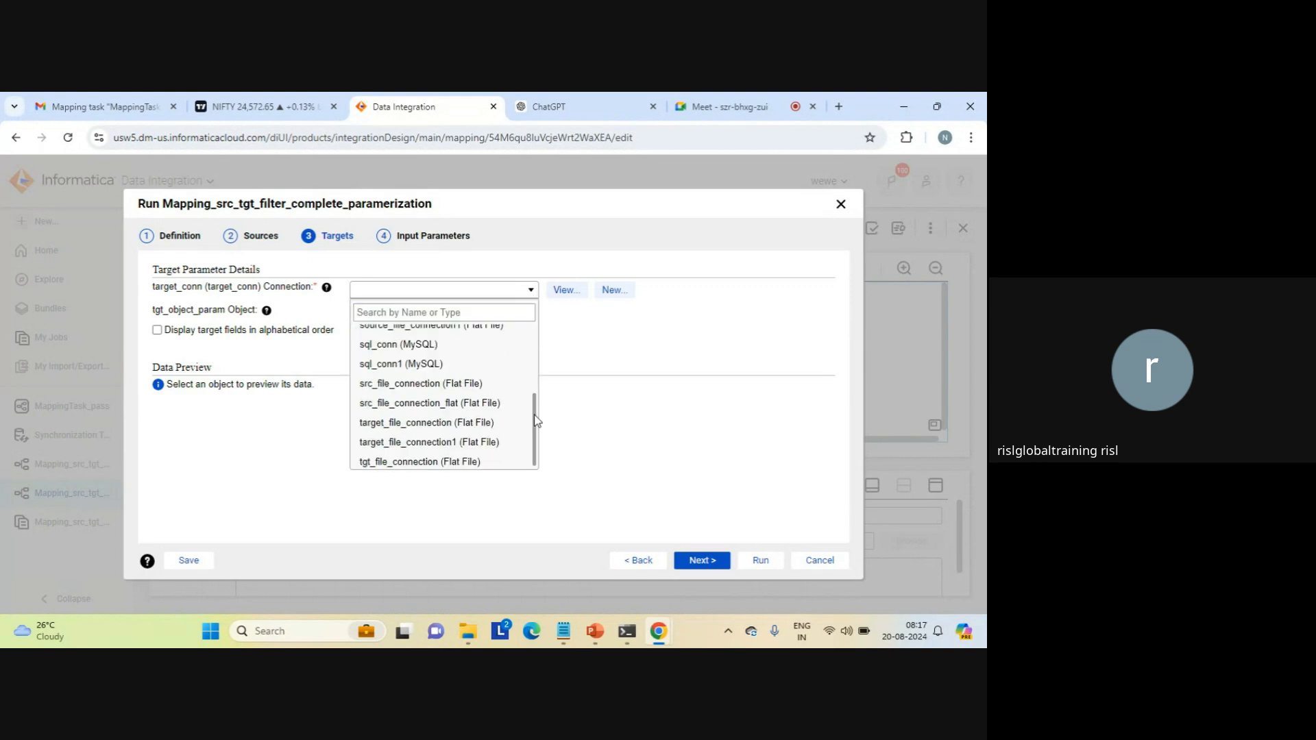
left_click(463, 442)
Step: Choose aggregation_result_count.txt as the tgt_object_param target object
left_click(569, 311)
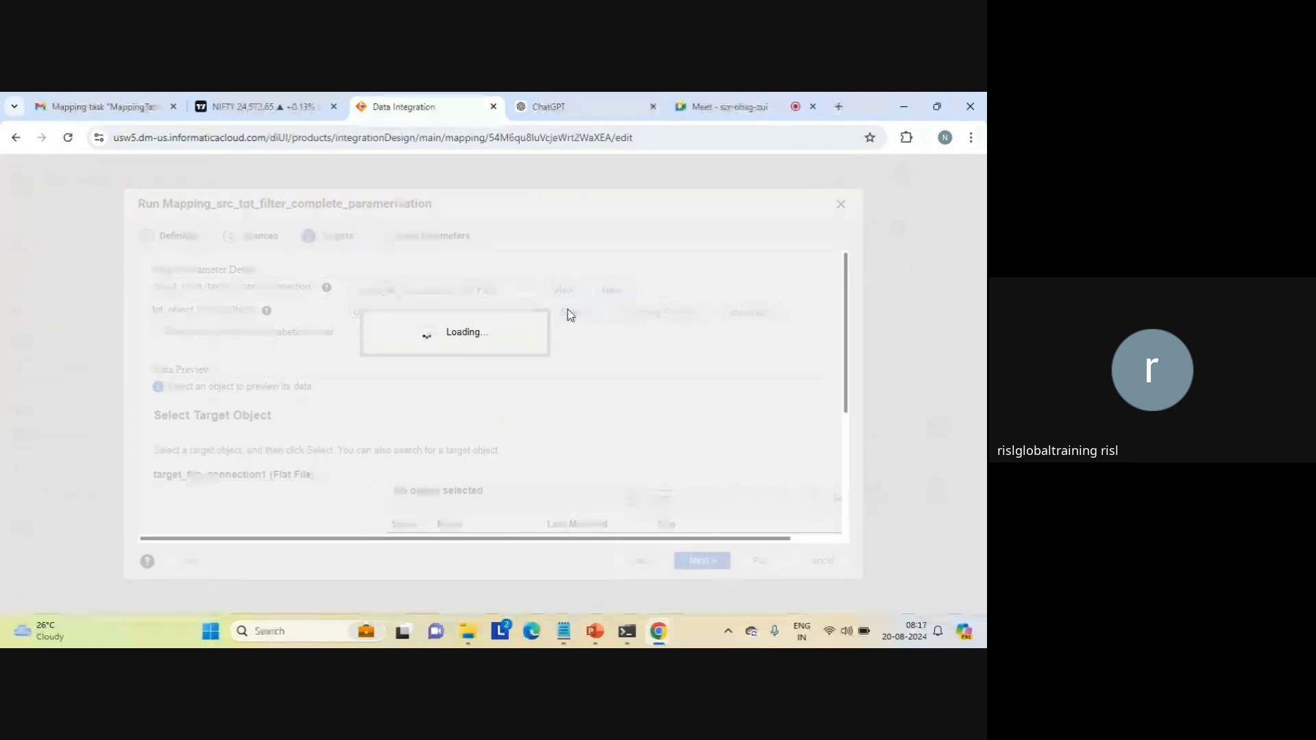
left_click(845, 471)
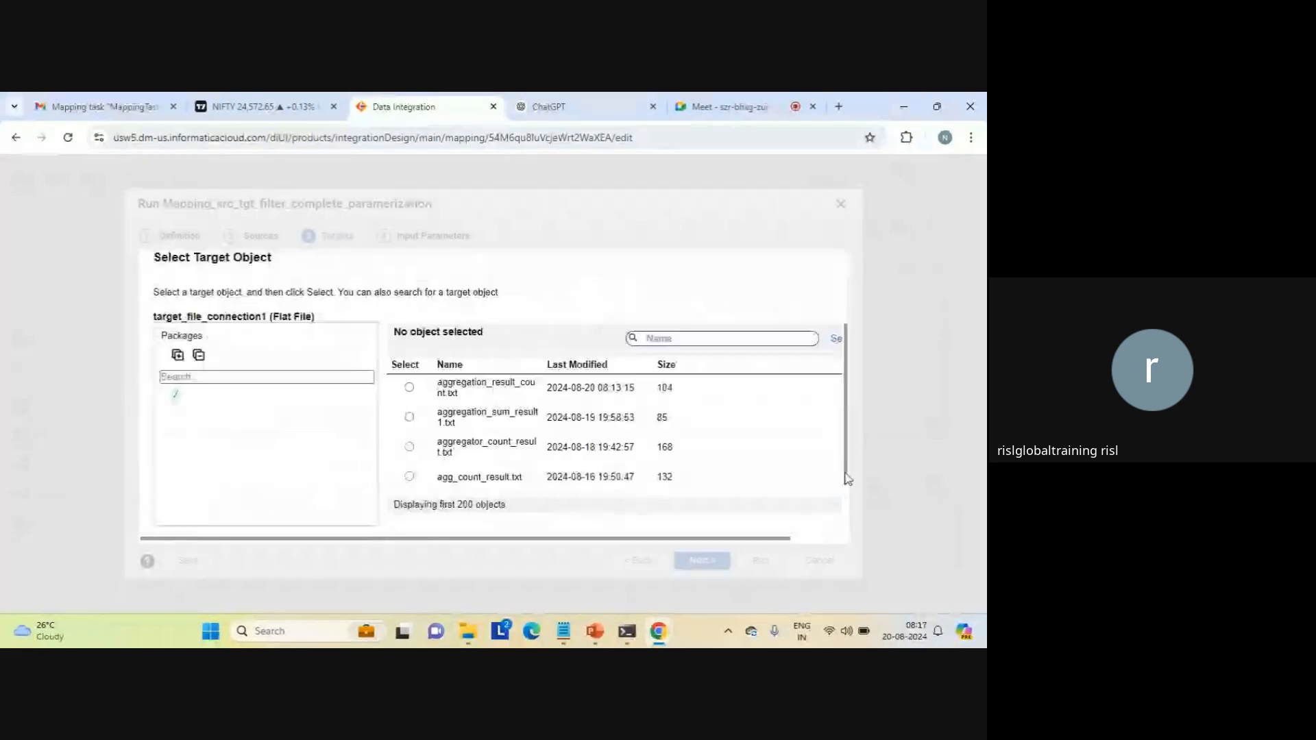
left_click(410, 342)
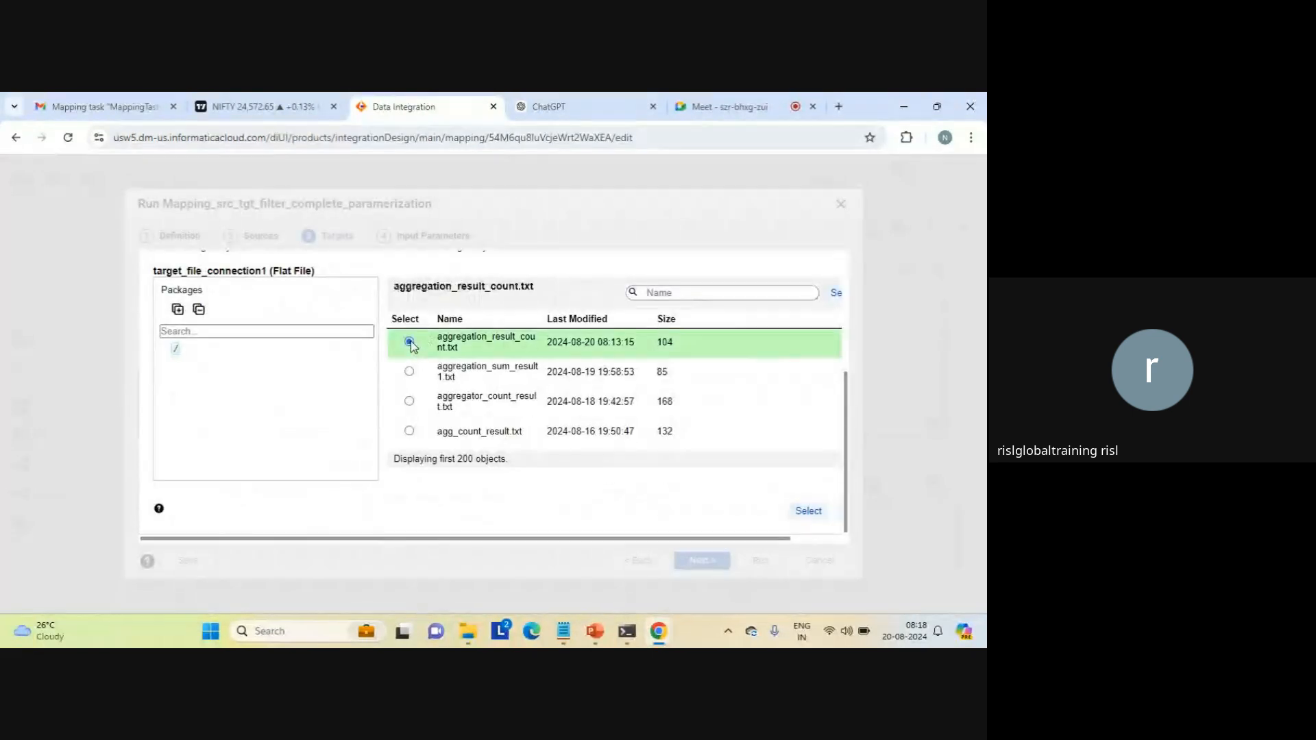
left_click(807, 512)
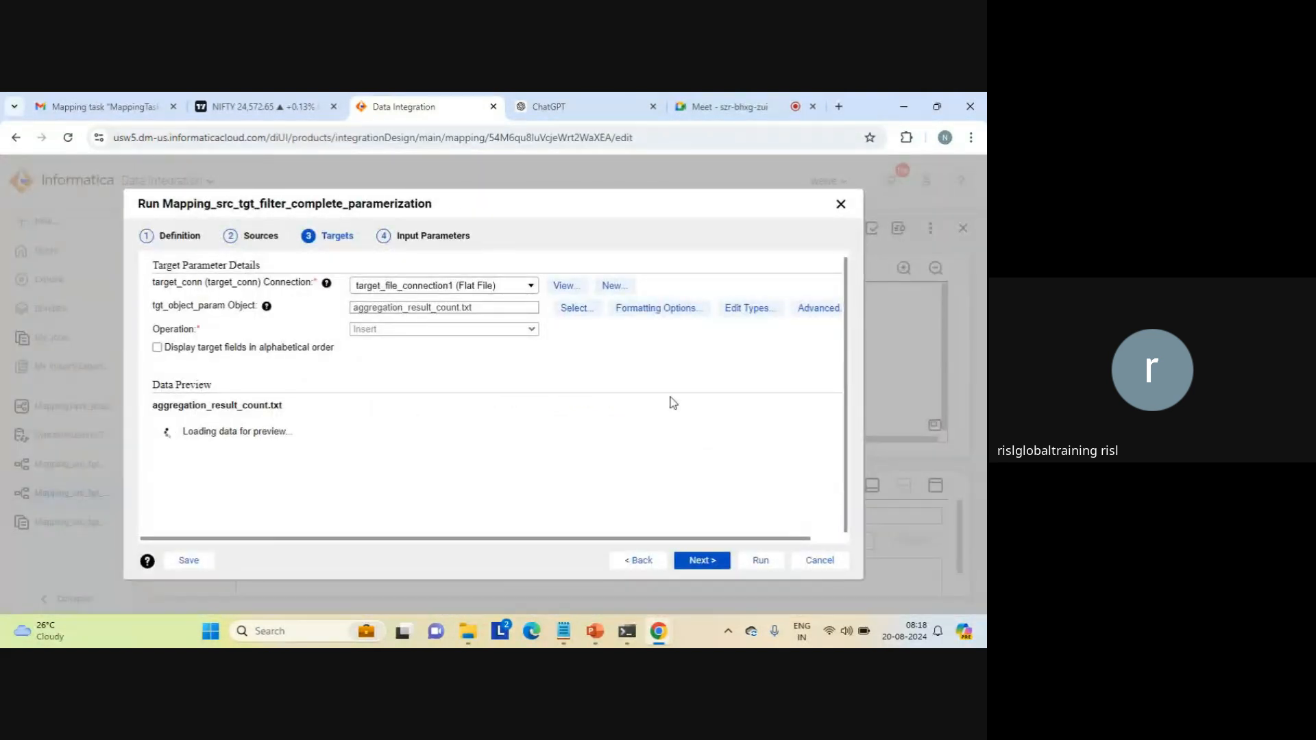
Step: Define a data filter for filter_parameter in the run's input parameters: c1 Equals 1
left_click(697, 562)
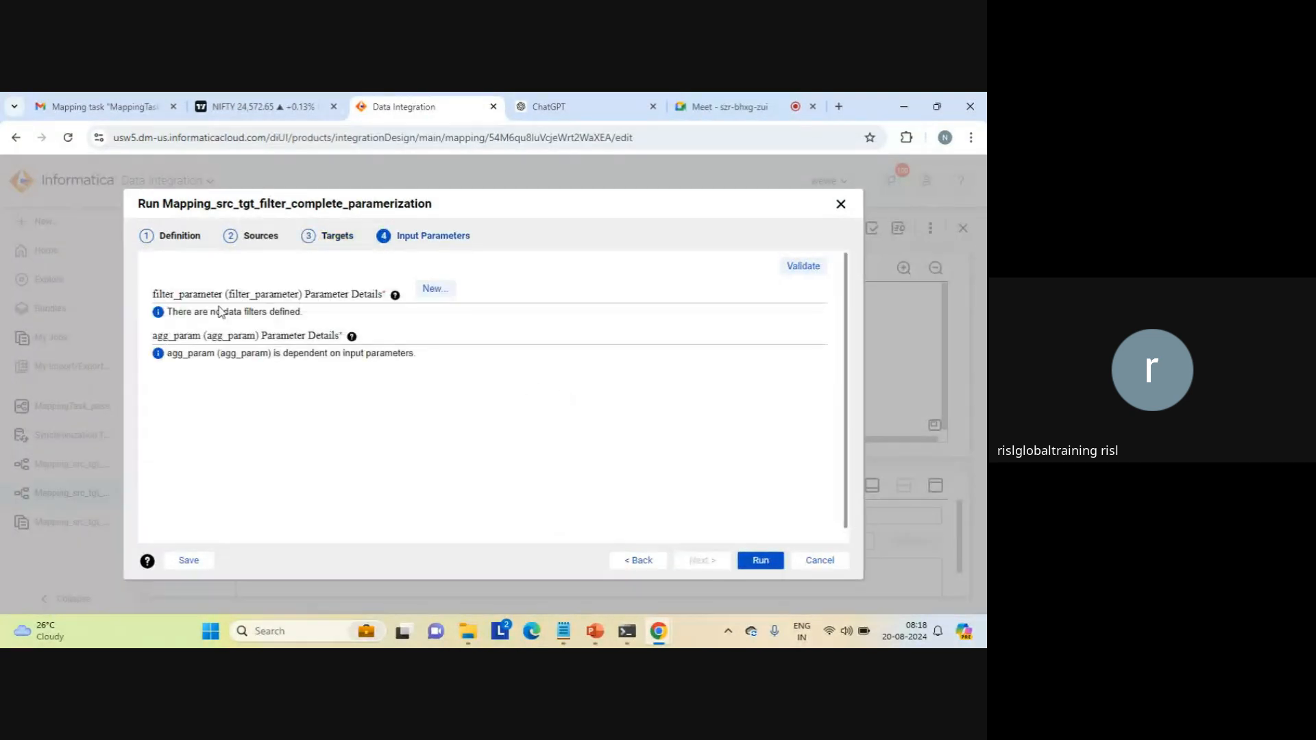
left_click(437, 295)
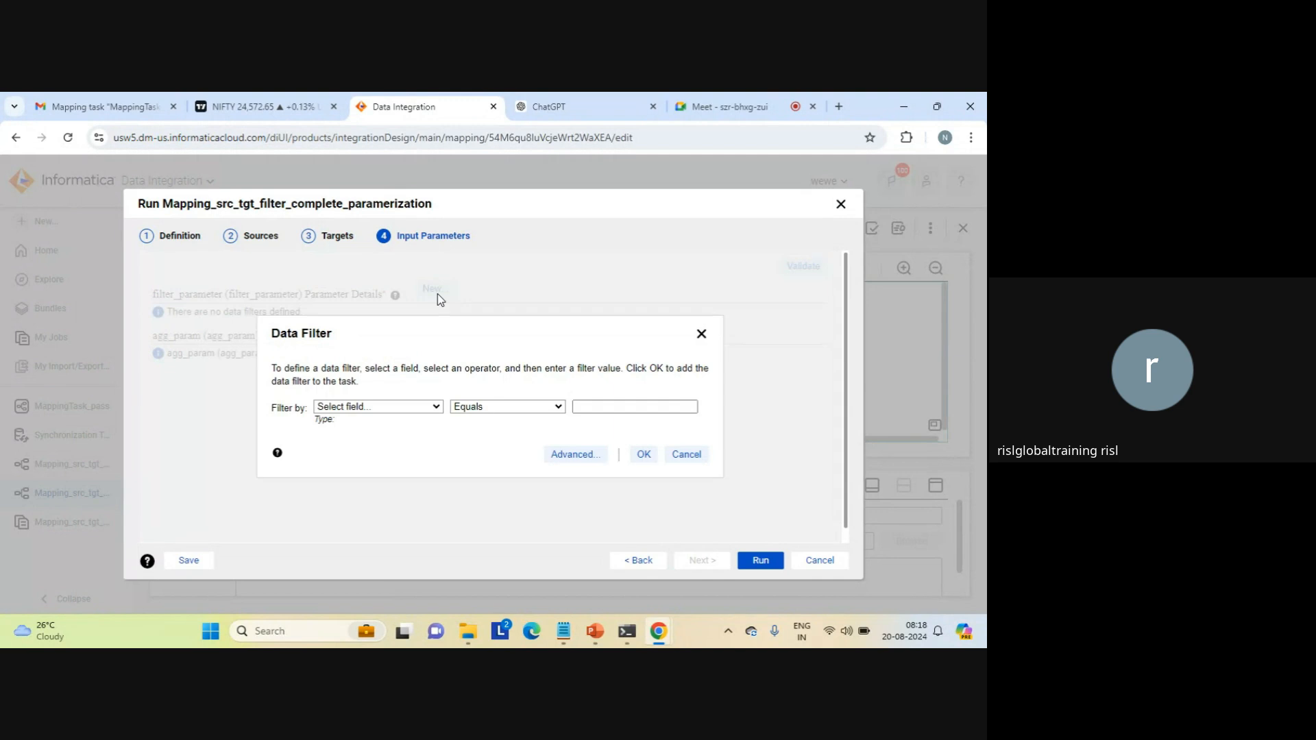
left_click(427, 409)
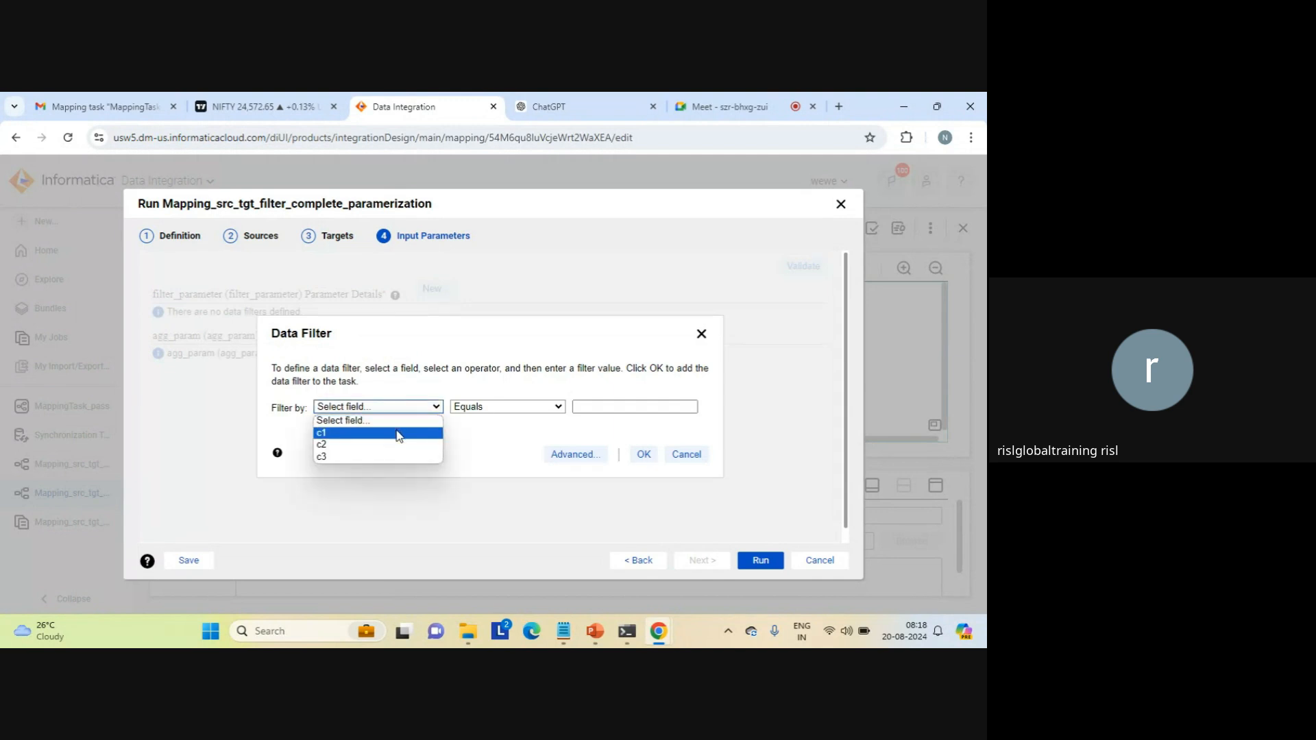
left_click(399, 434)
left_click(576, 406)
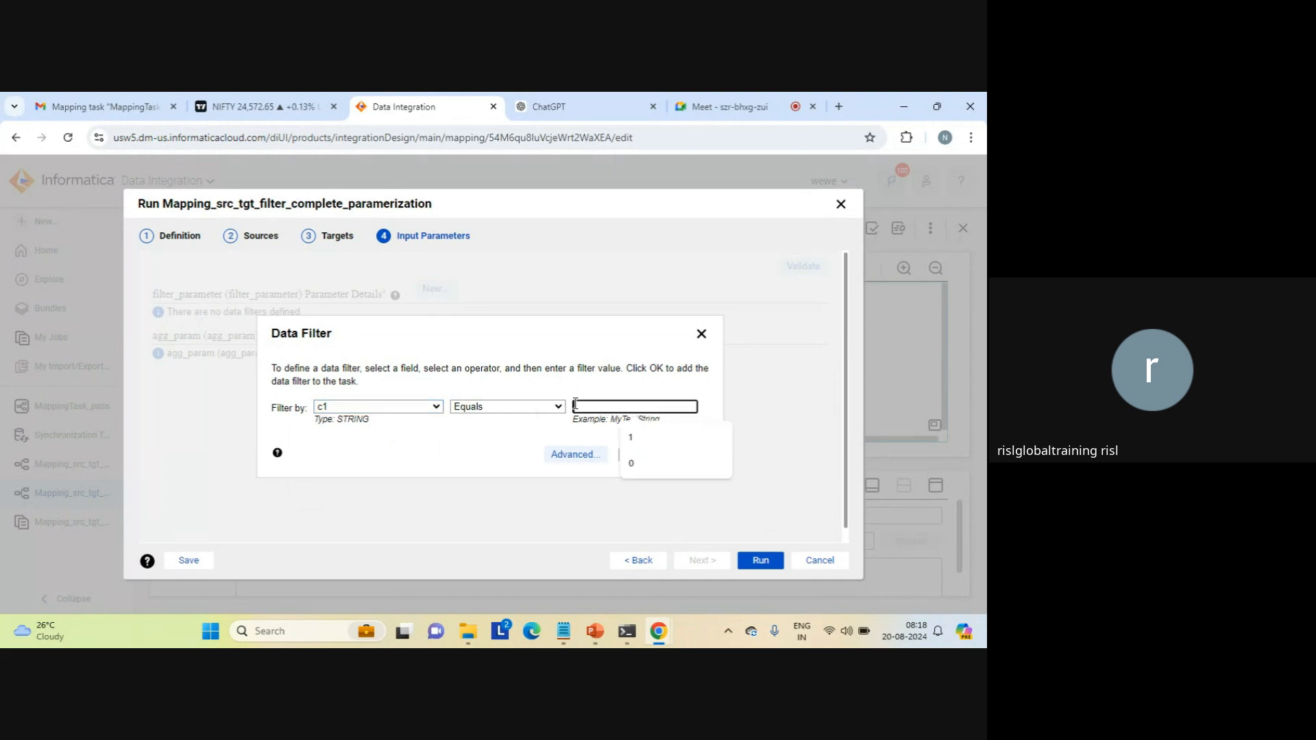
type("1")
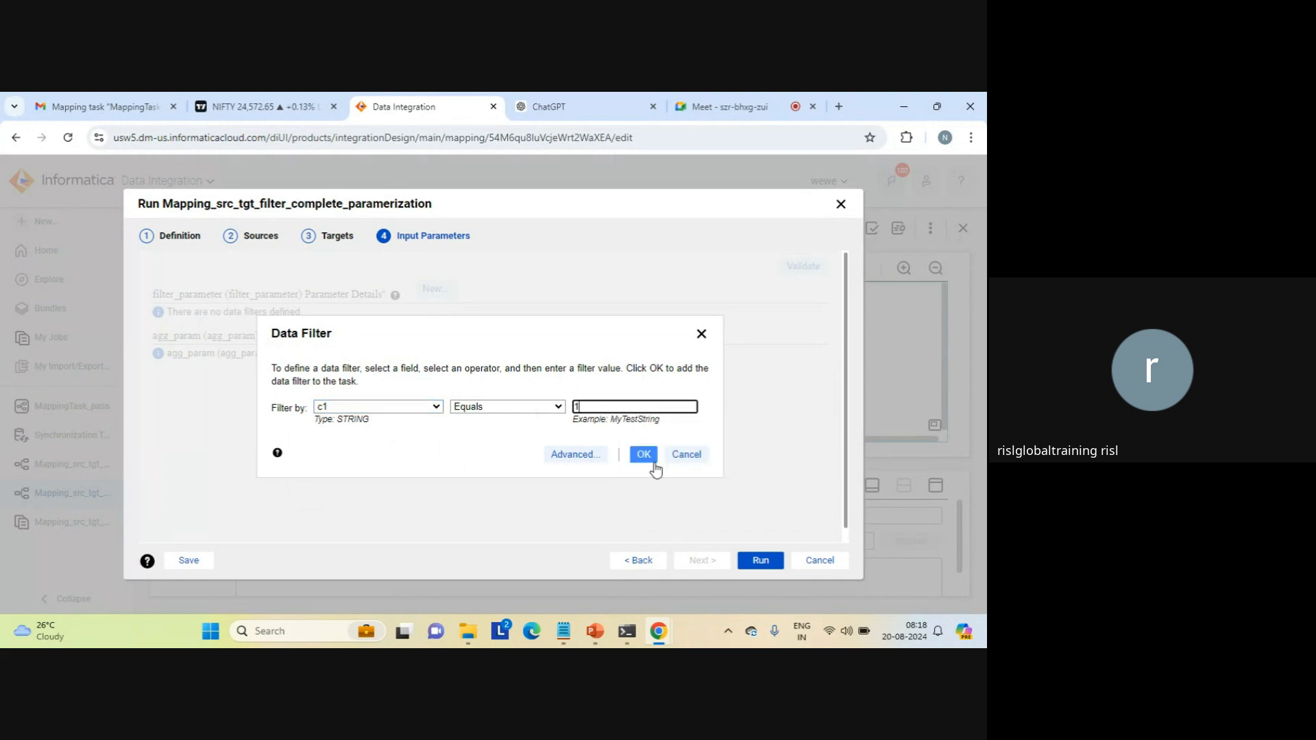
left_click(644, 455)
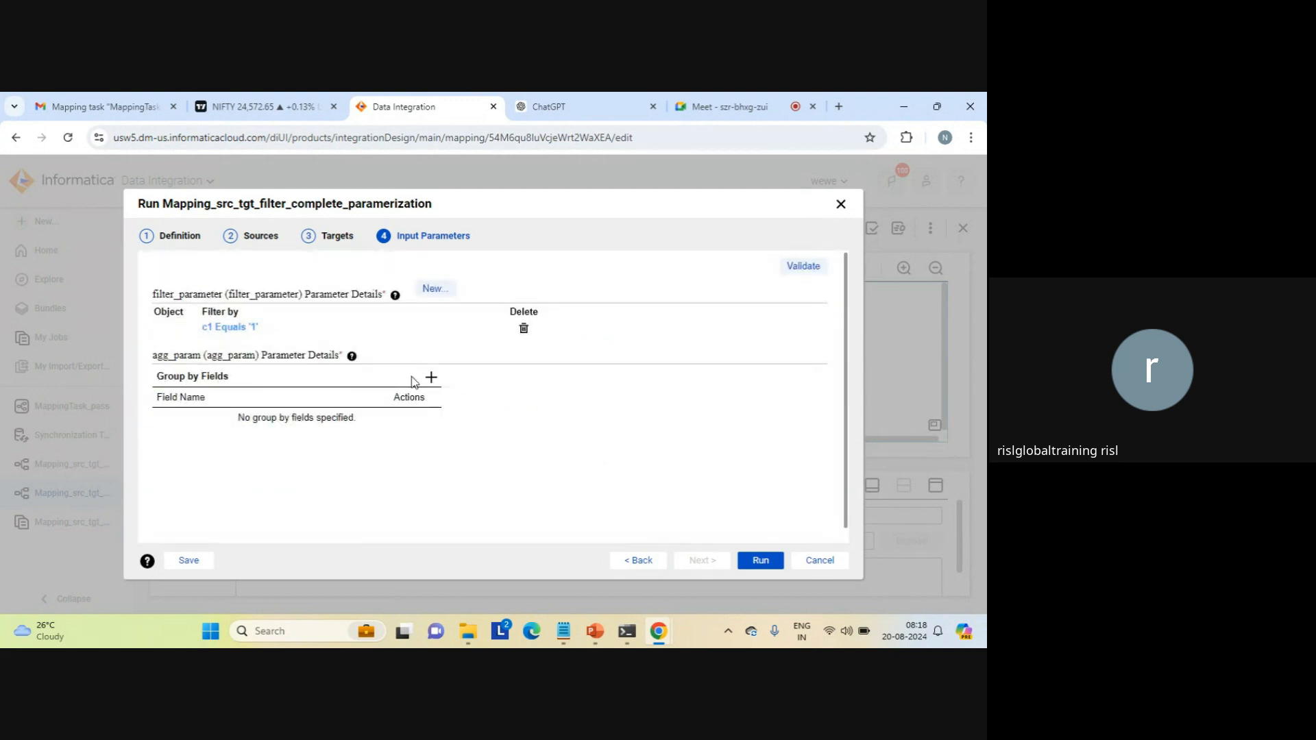
Step: Add c1 as the group-by field for agg_param and run the mapping
left_click(431, 378)
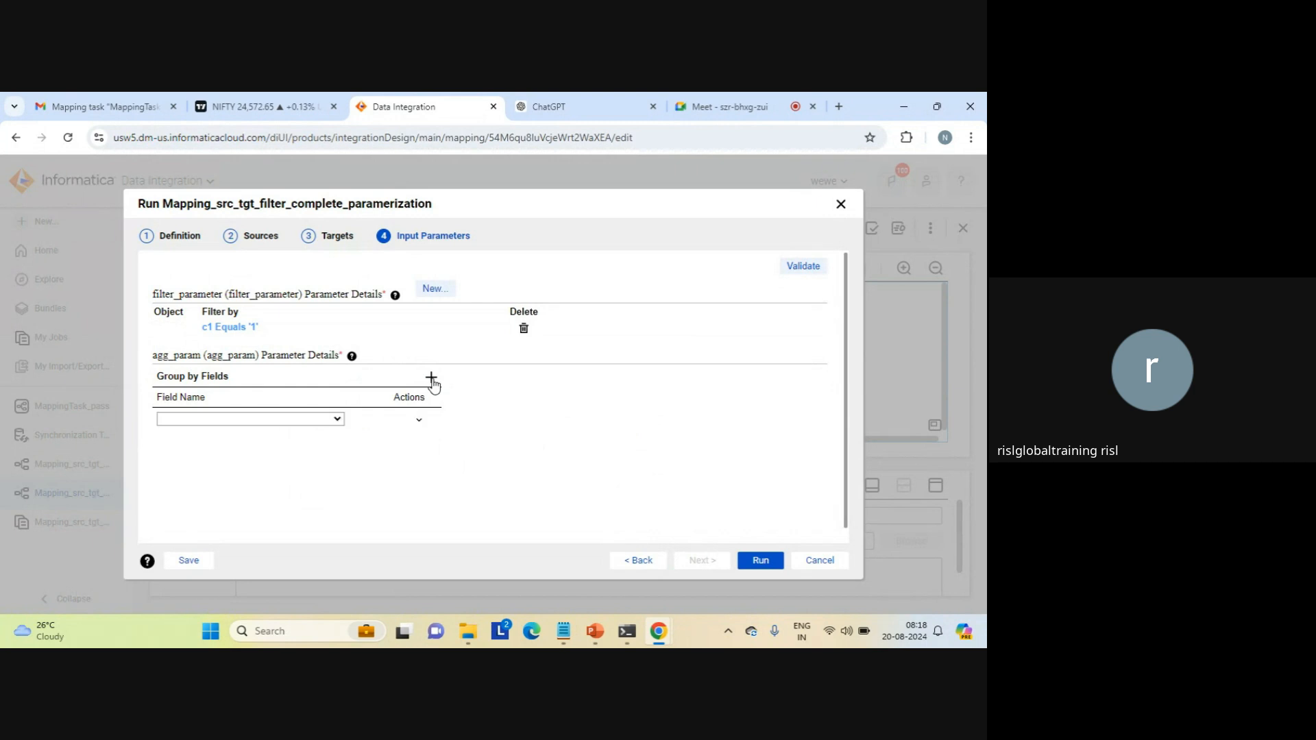
left_click(327, 419)
left_click(248, 447)
left_click(418, 421)
left_click(418, 421)
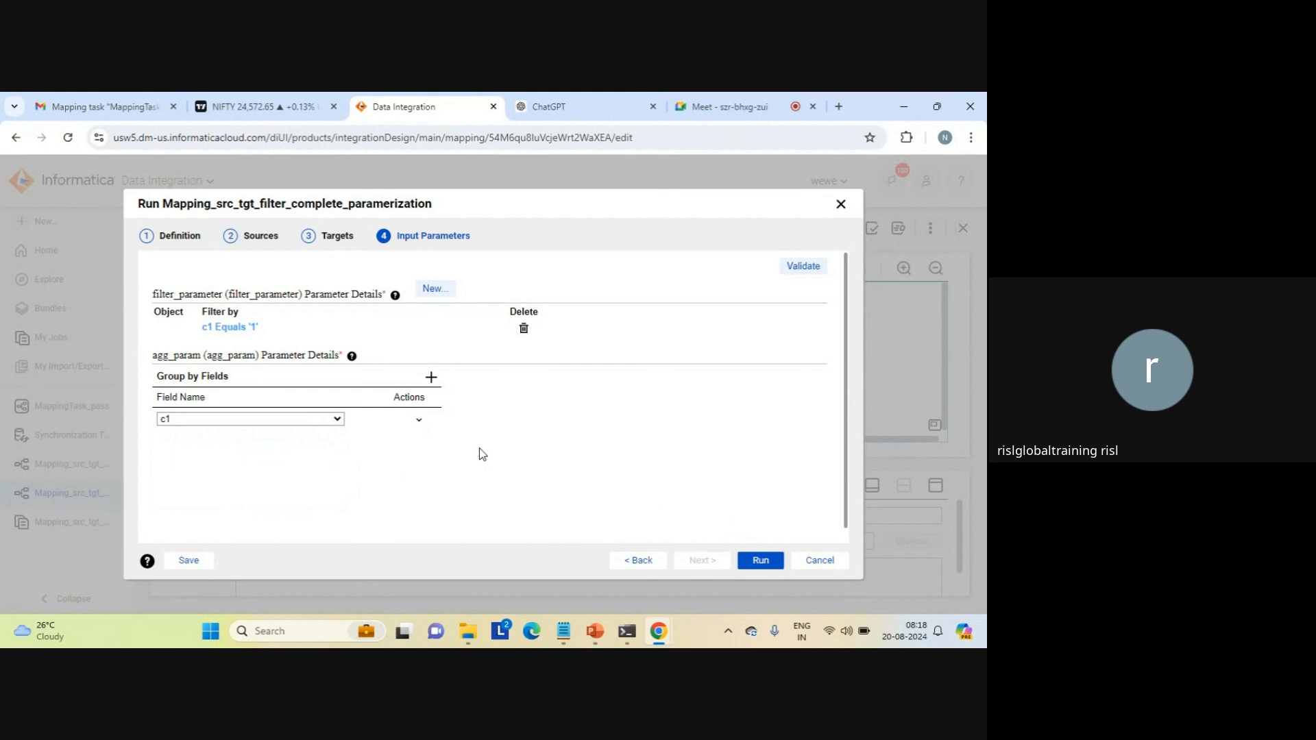
left_click(761, 561)
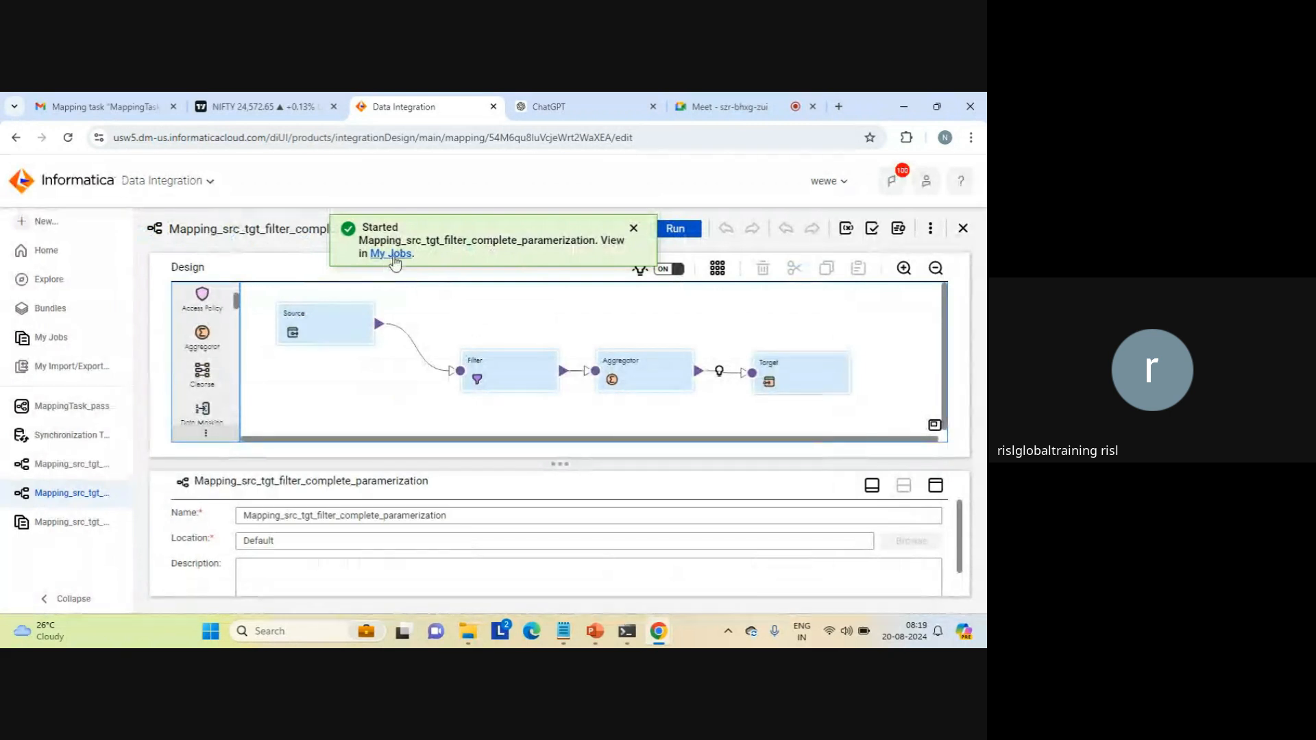
Step: View the started run of Mapping_src_tgt_filter_complete_paramerization in the job list
left_click(392, 256)
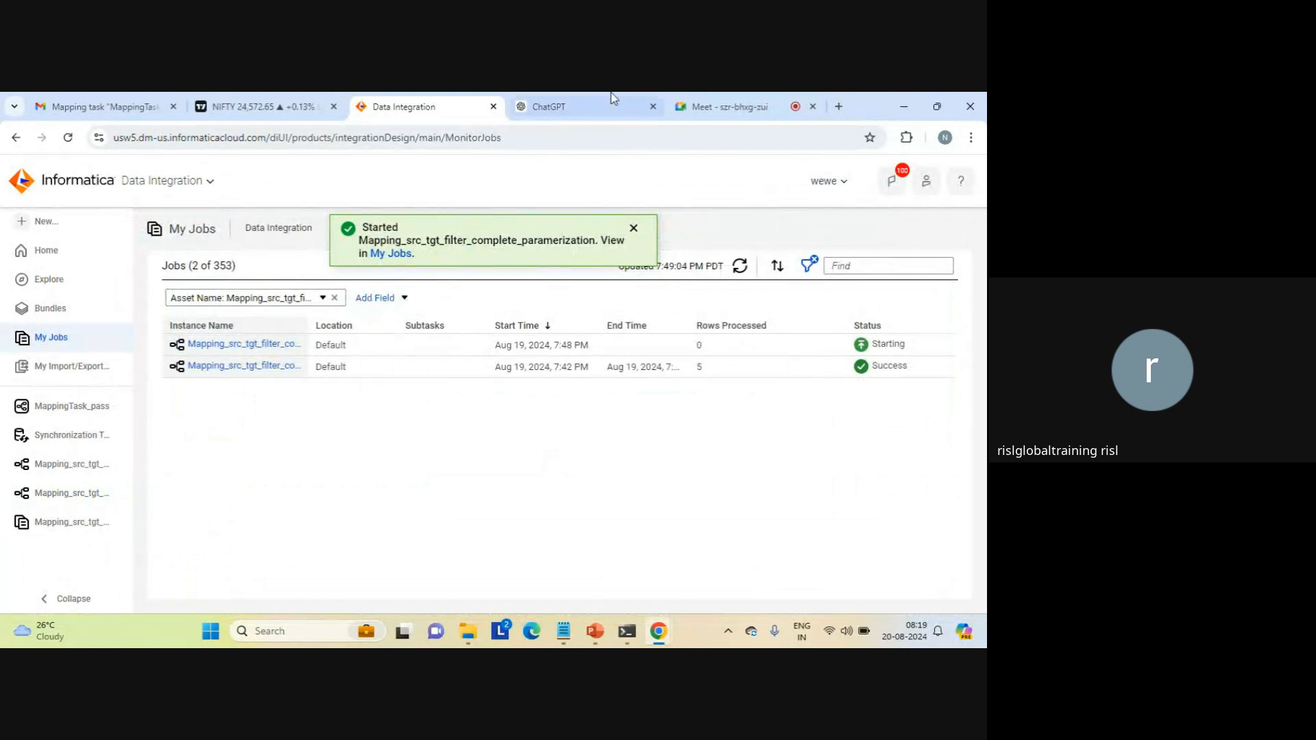
left_click(721, 111)
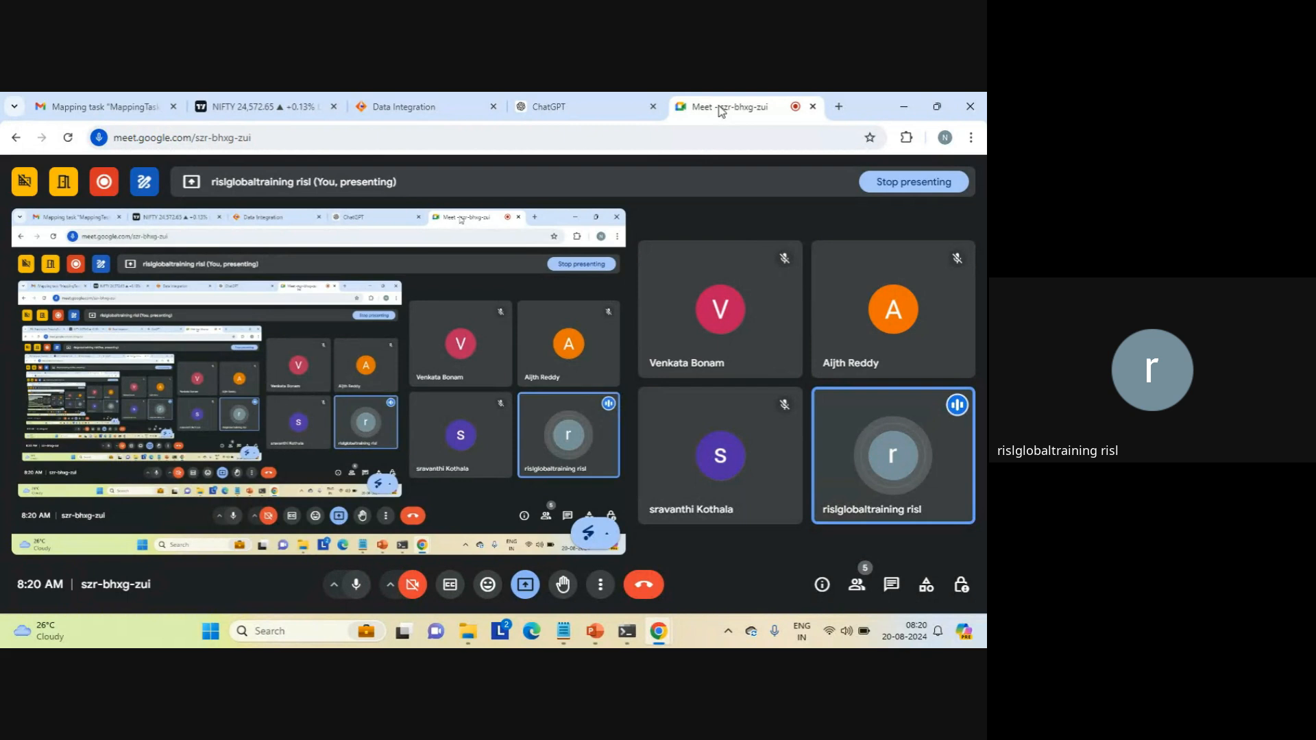
left_click(396, 104)
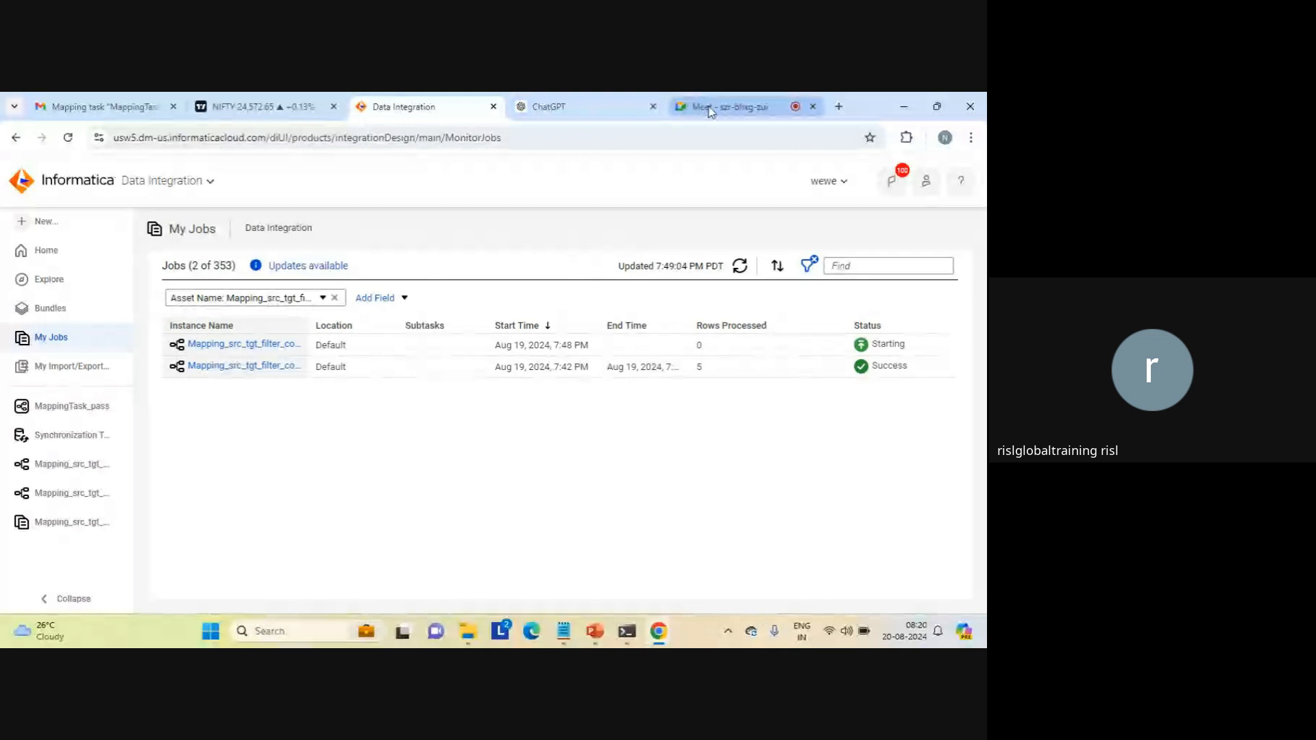
Step: Create a PowerCenter task named PowerCenter Task_pass and set its runtime environment to LAPTOP-AFKA5ASC
left_click(57, 231)
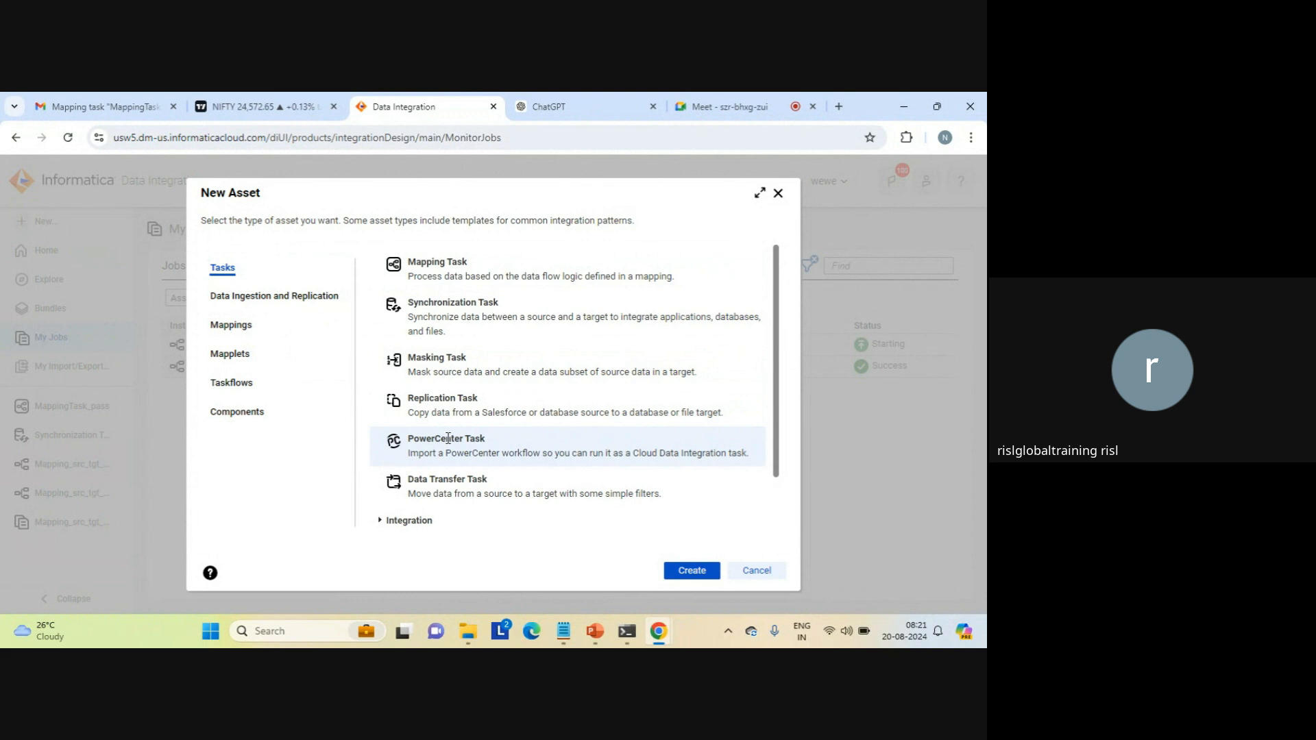
left_click(691, 572)
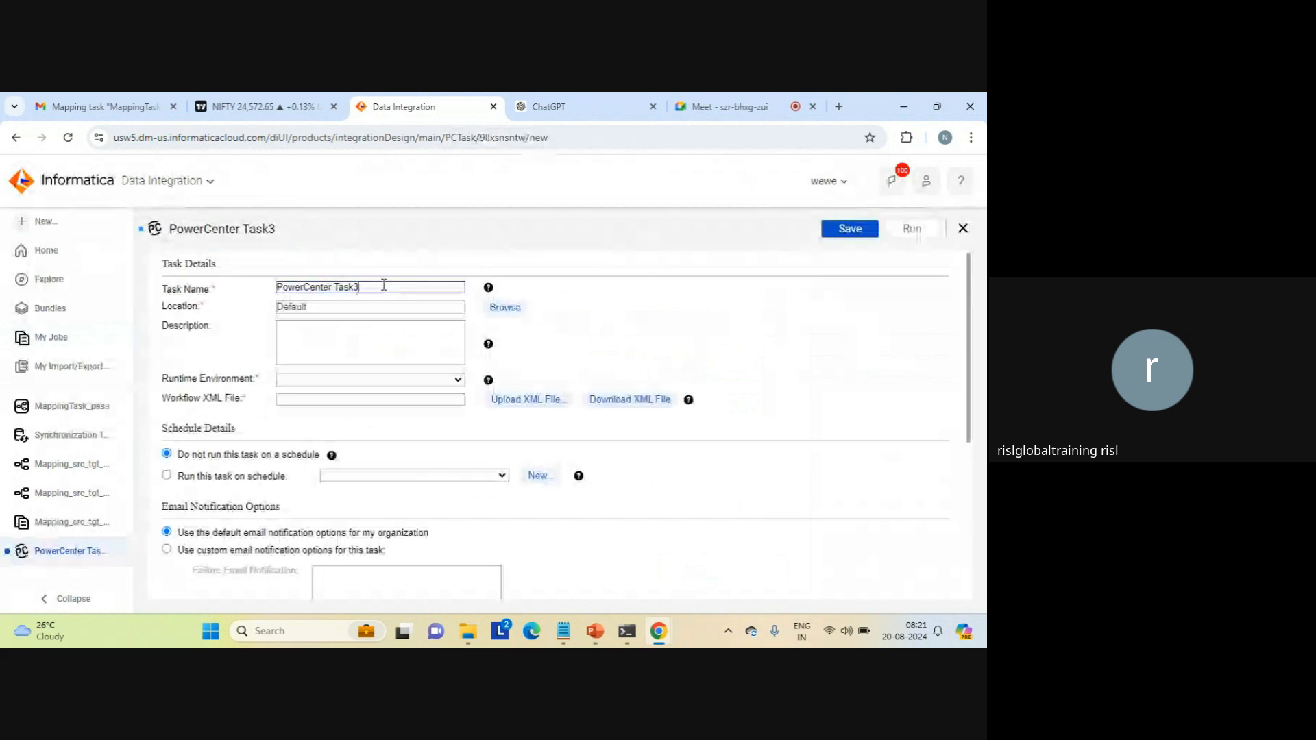
key("BackSpace")
type("_pass")
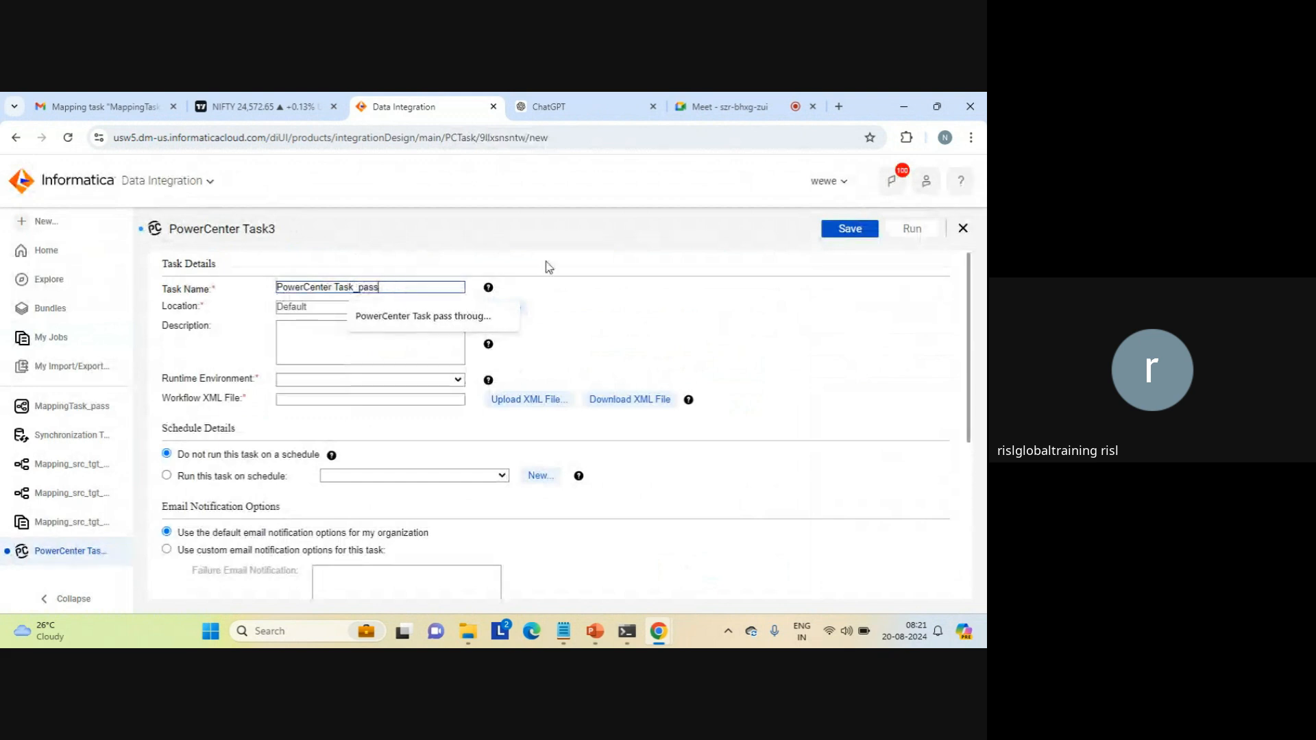
left_click(565, 267)
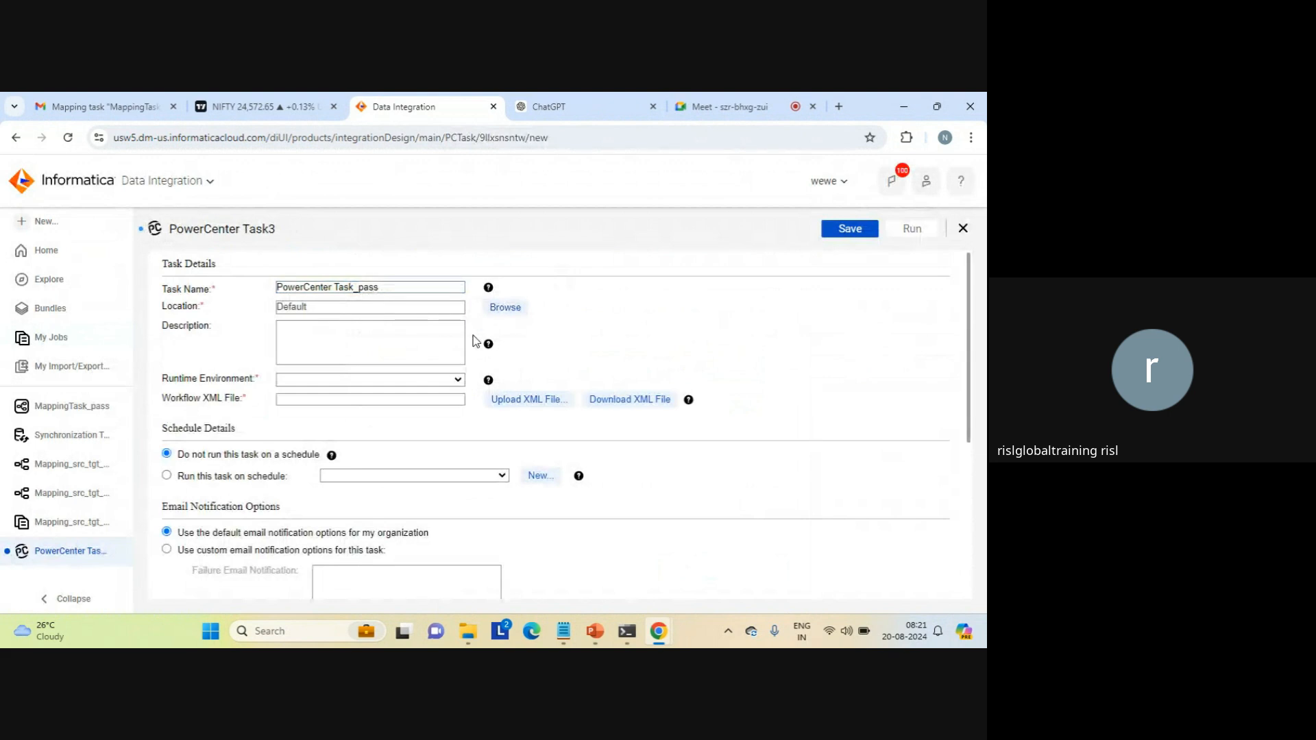
left_click(457, 381)
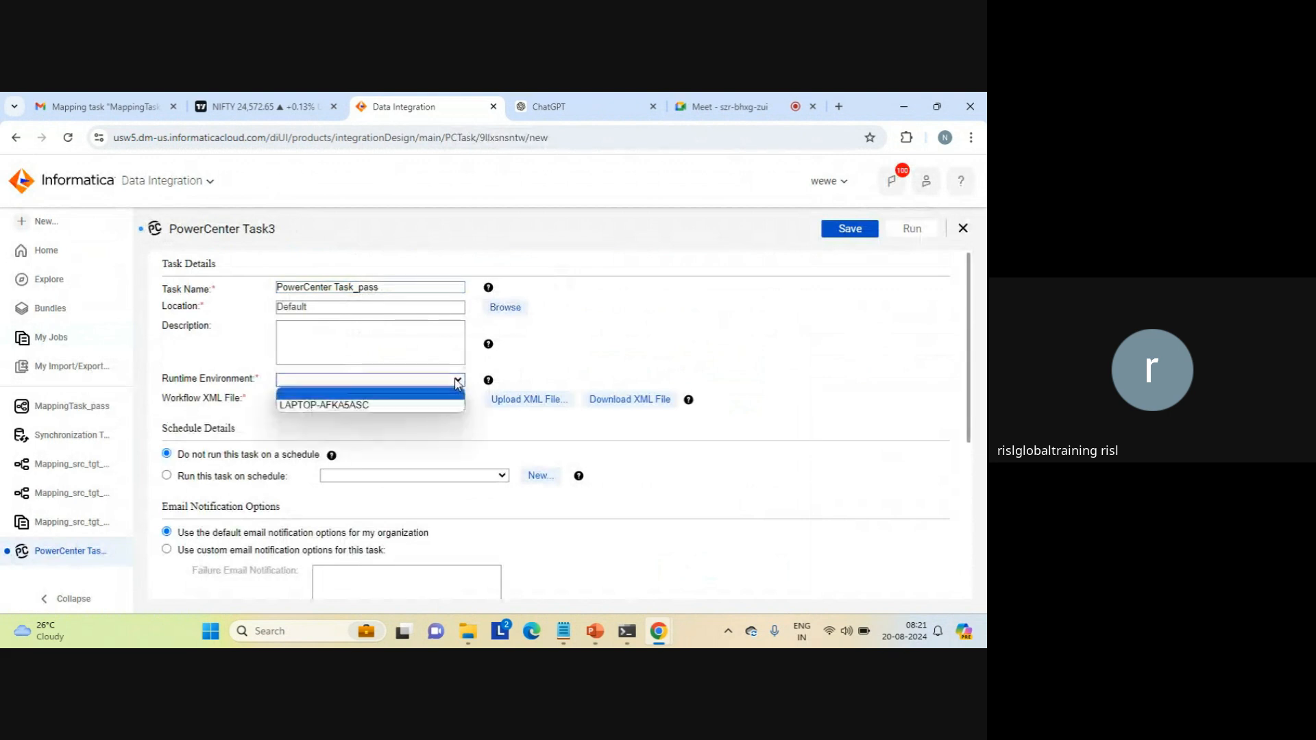
left_click(364, 406)
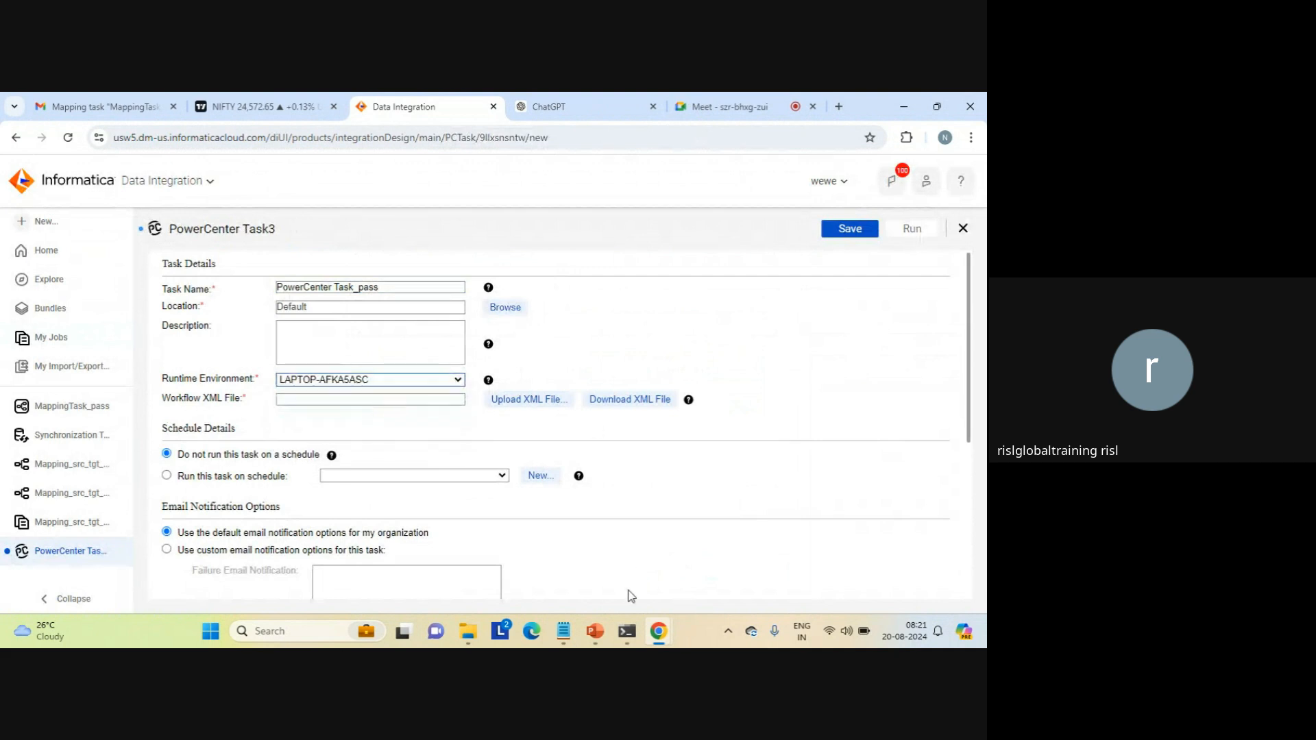
Step: Upload wf_src_tgt.XML from the source folder as the PowerCenter task's workflow XML file
left_click(518, 401)
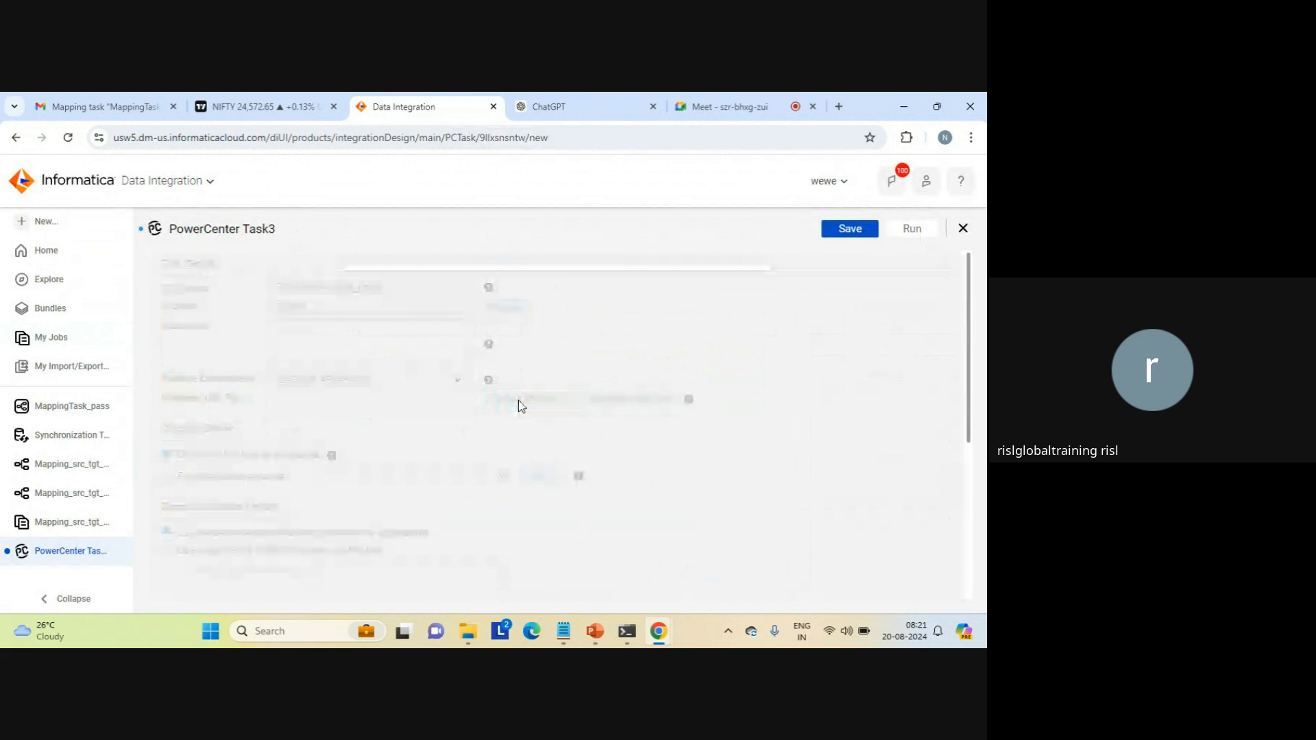
left_click(470, 358)
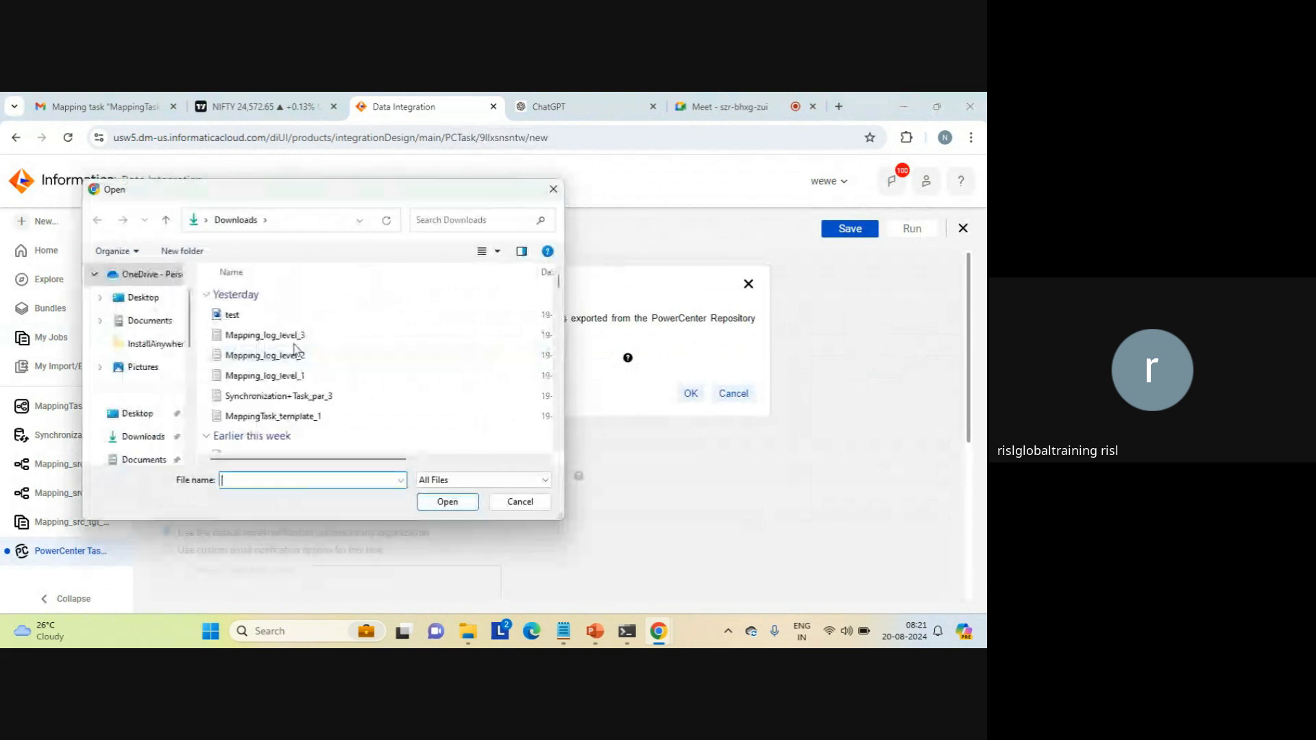
scroll(190, 421, "down", 2)
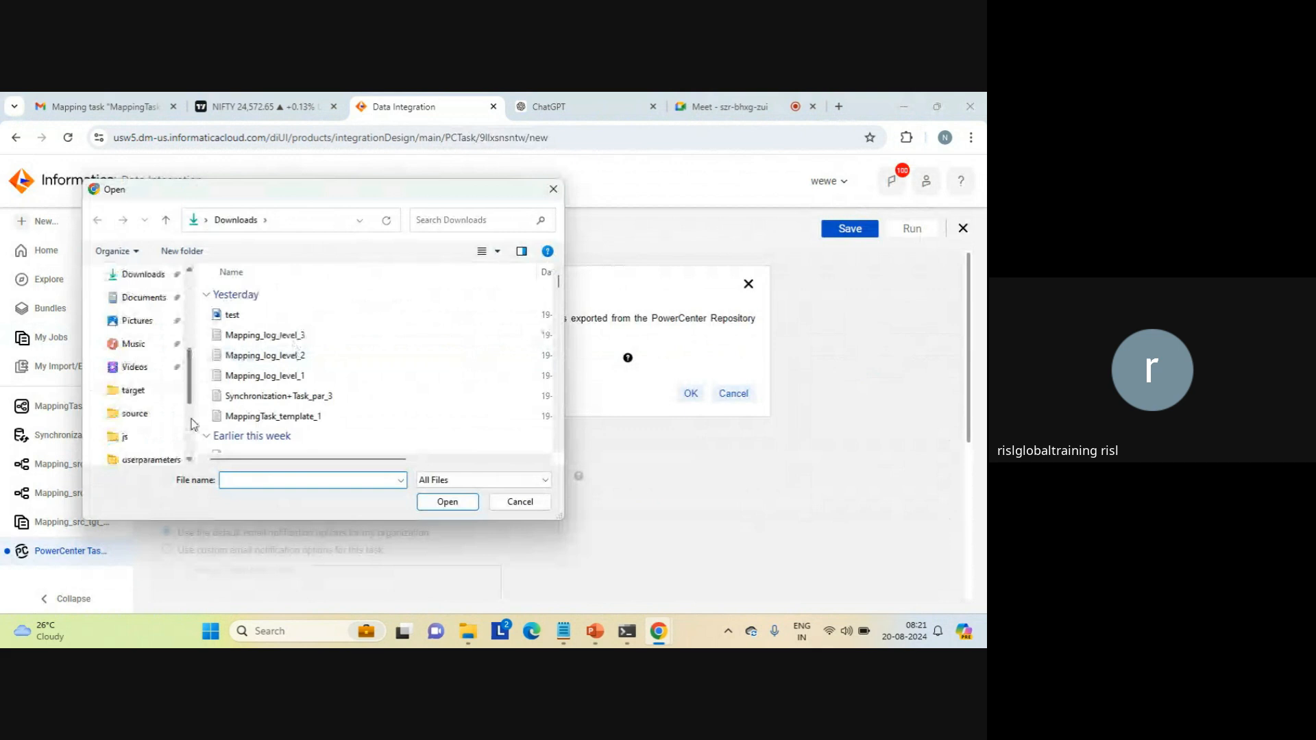
left_click(134, 413)
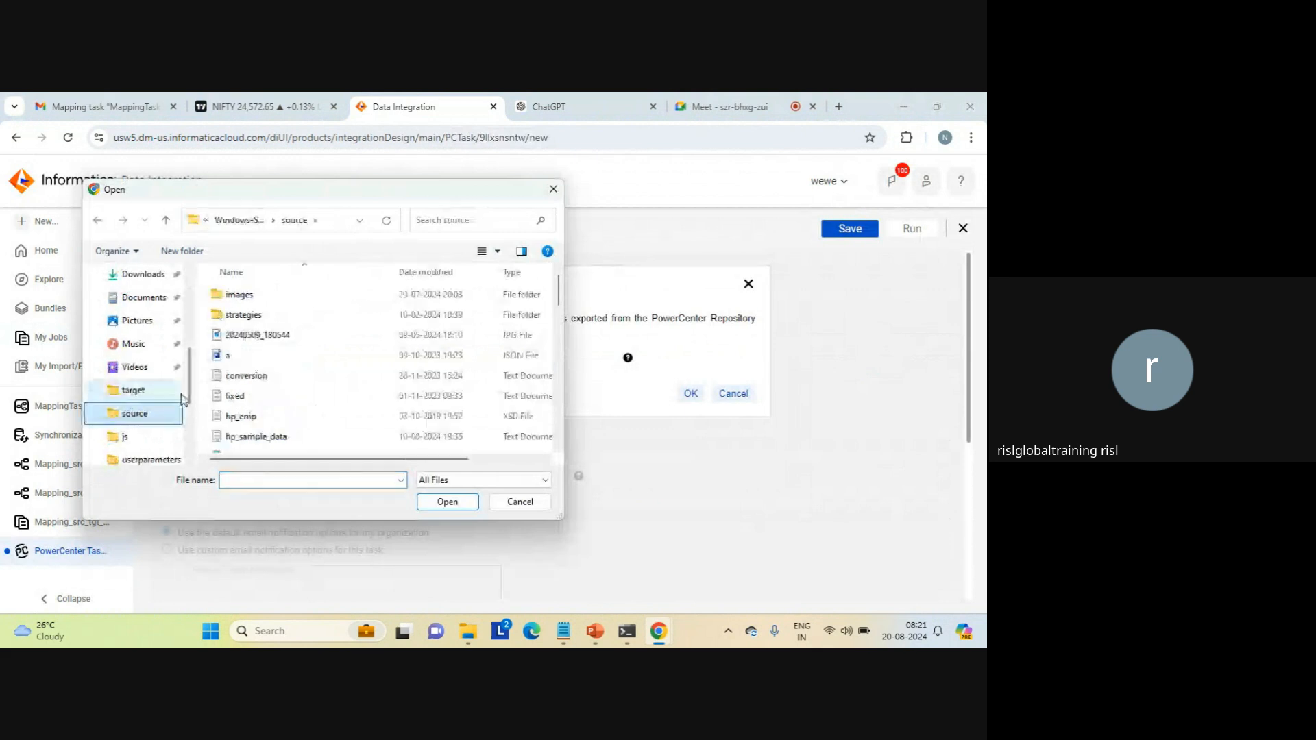
scroll(555, 425, "down", 3)
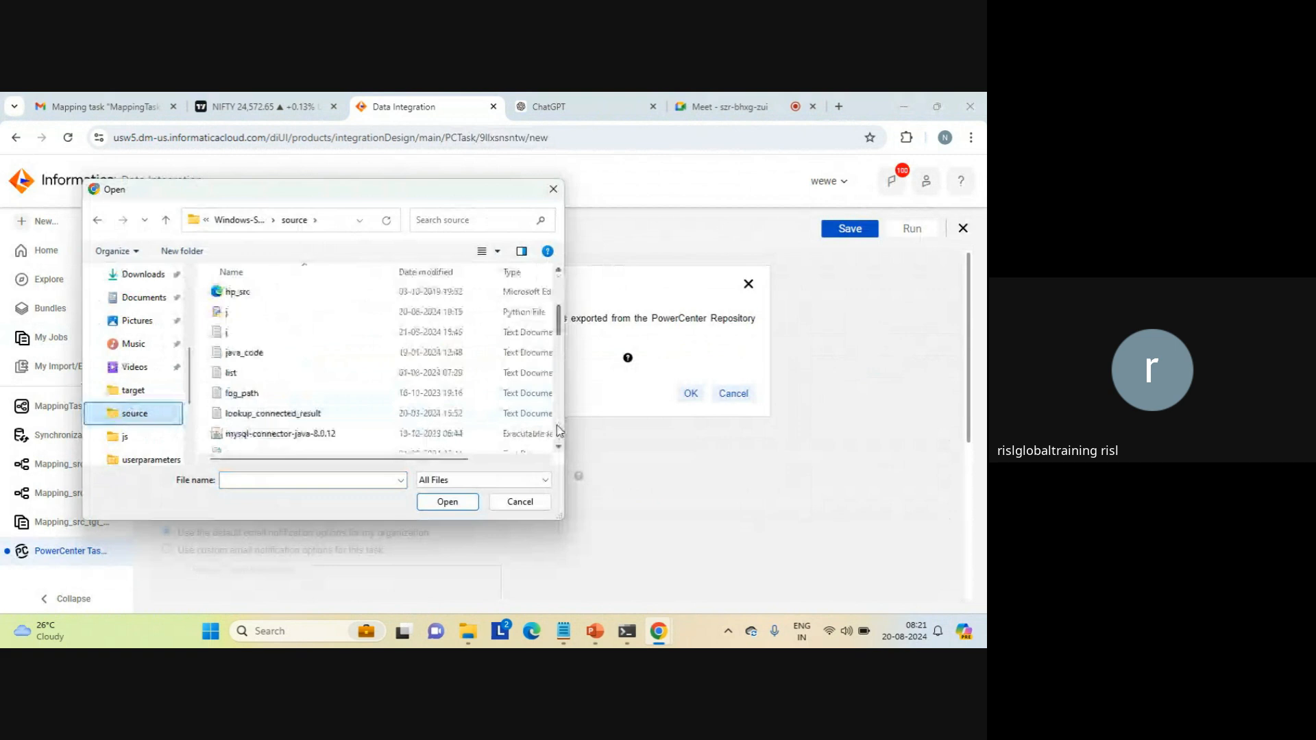
left_click(282, 414)
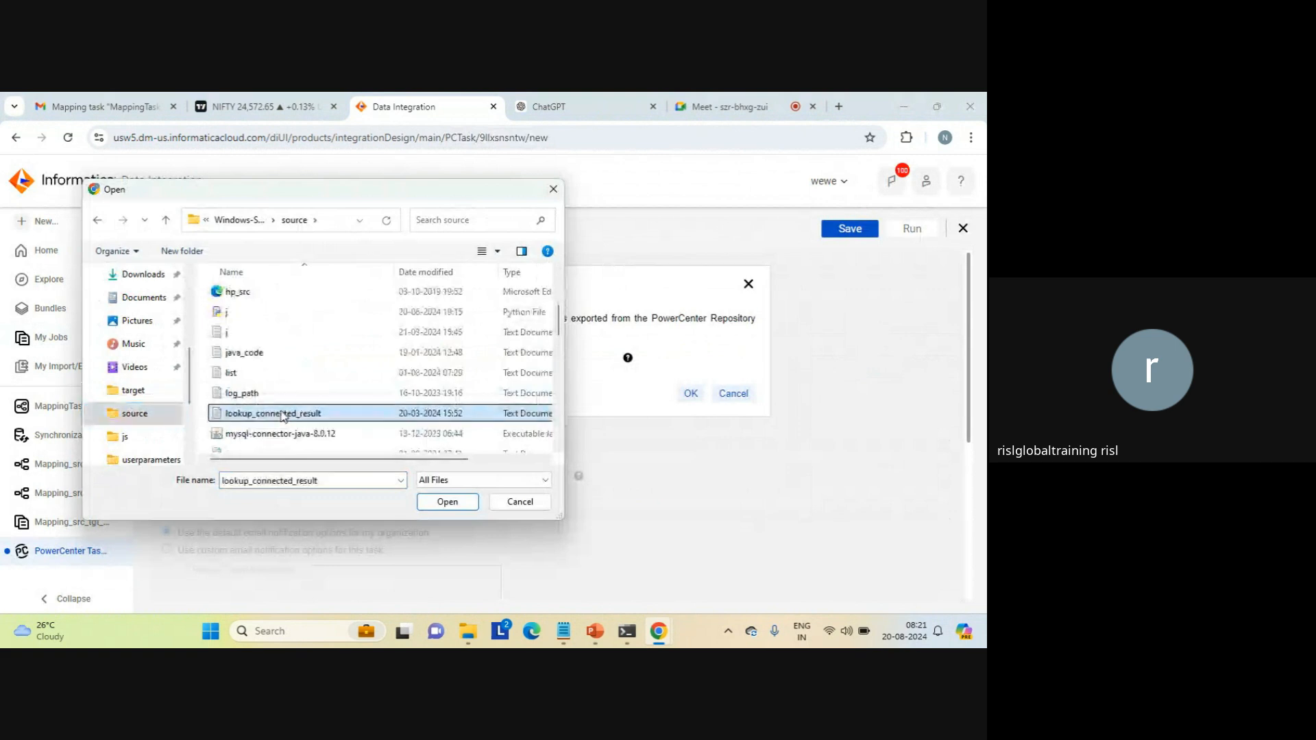
key("w")
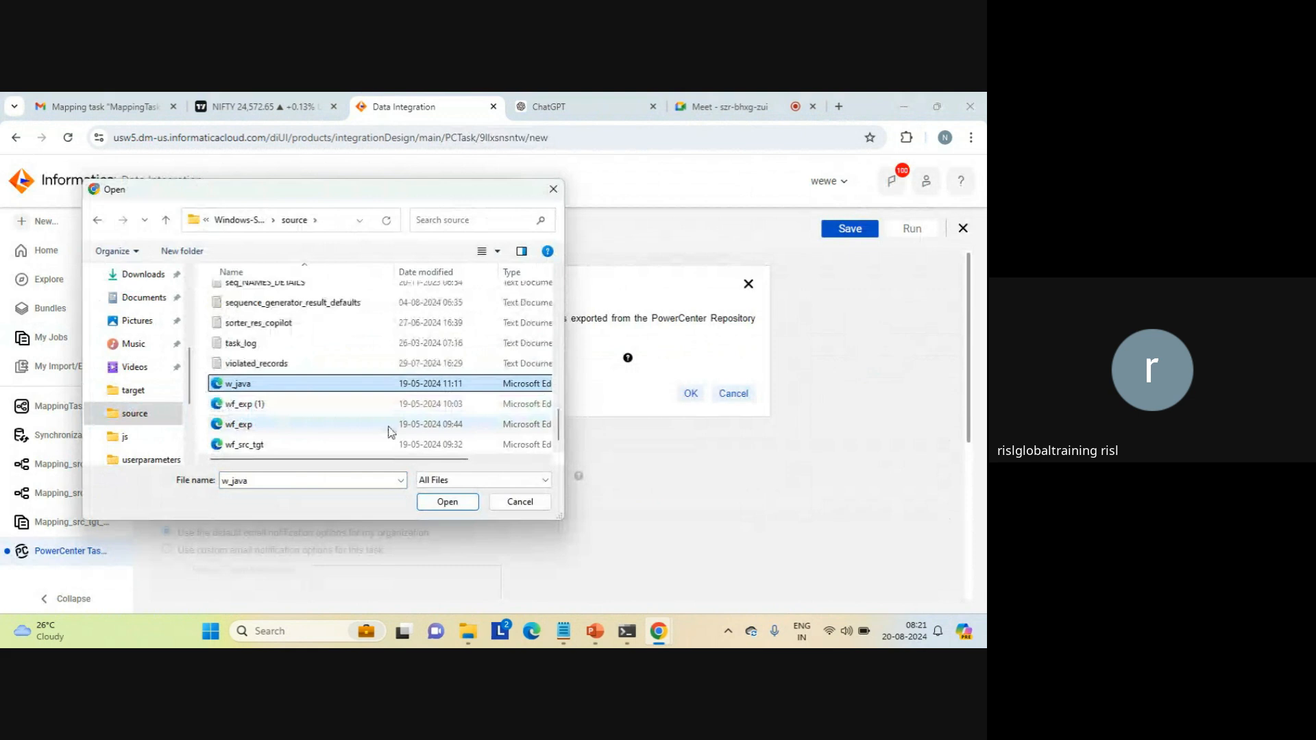
left_click(295, 445)
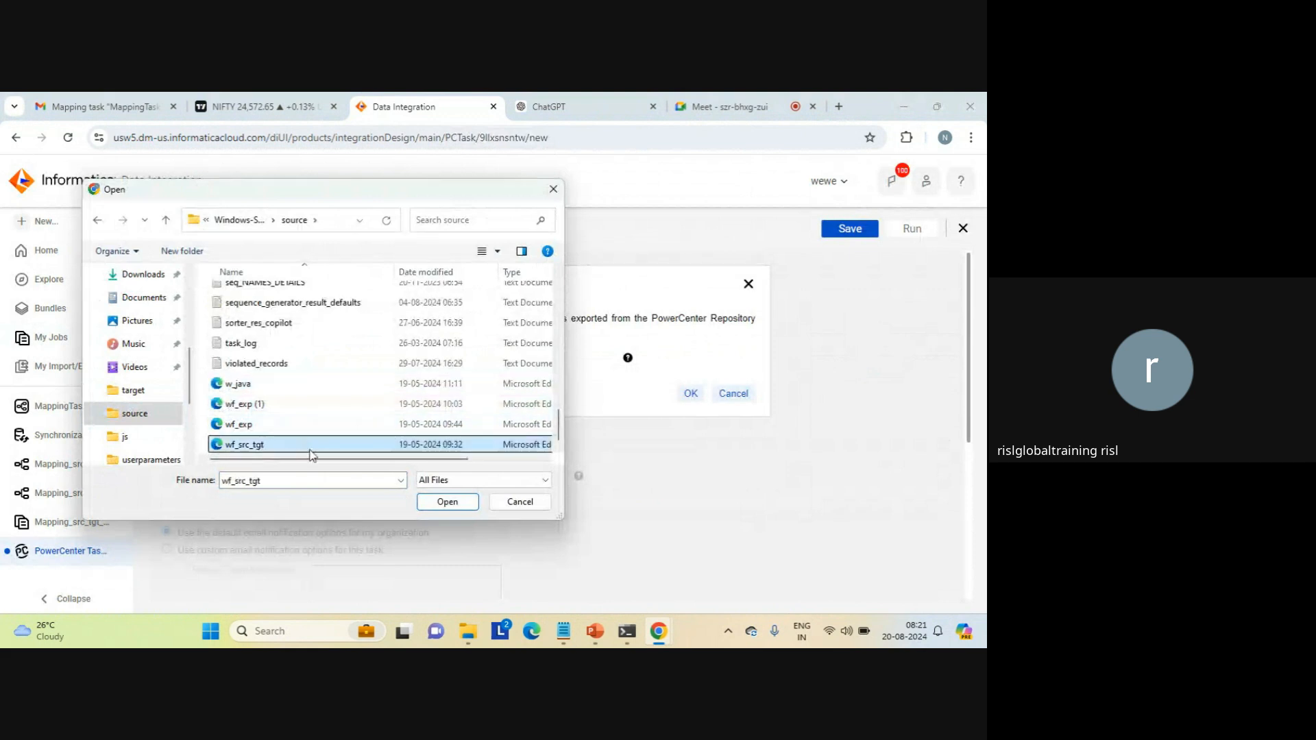
left_click(448, 502)
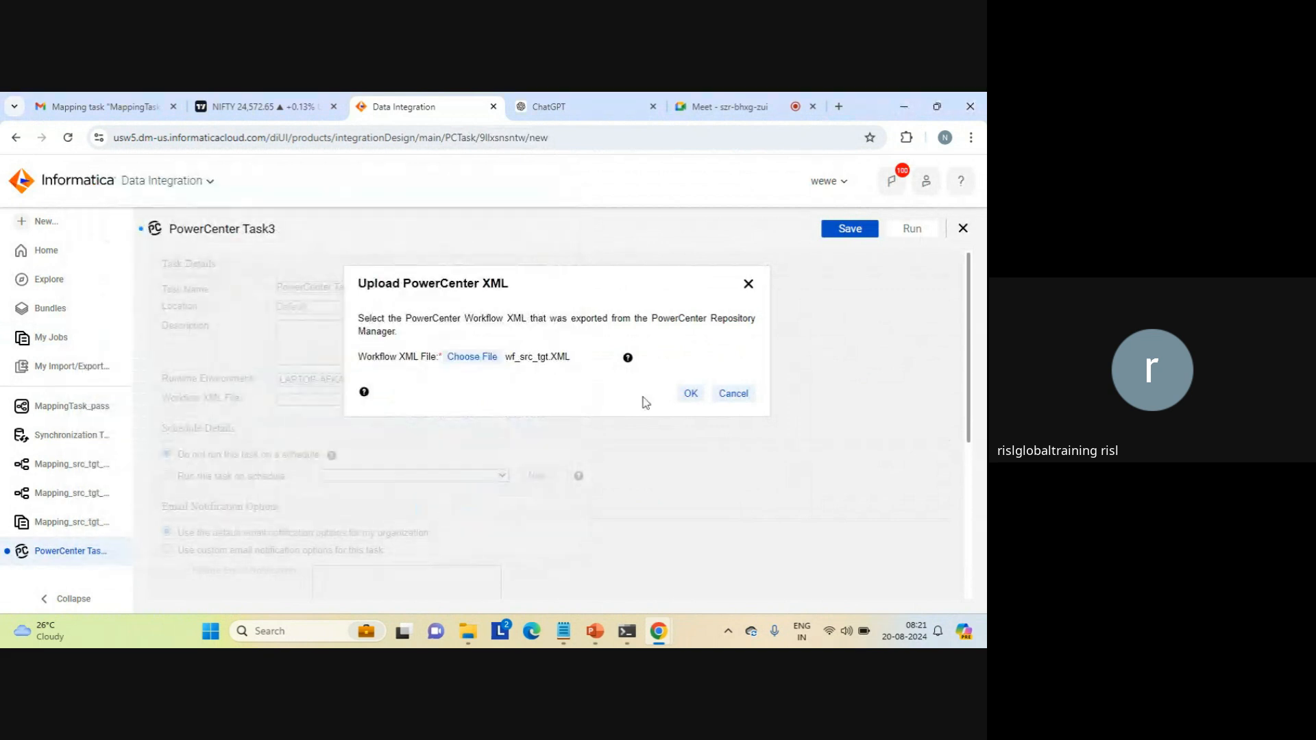
left_click(691, 395)
left_click(692, 394)
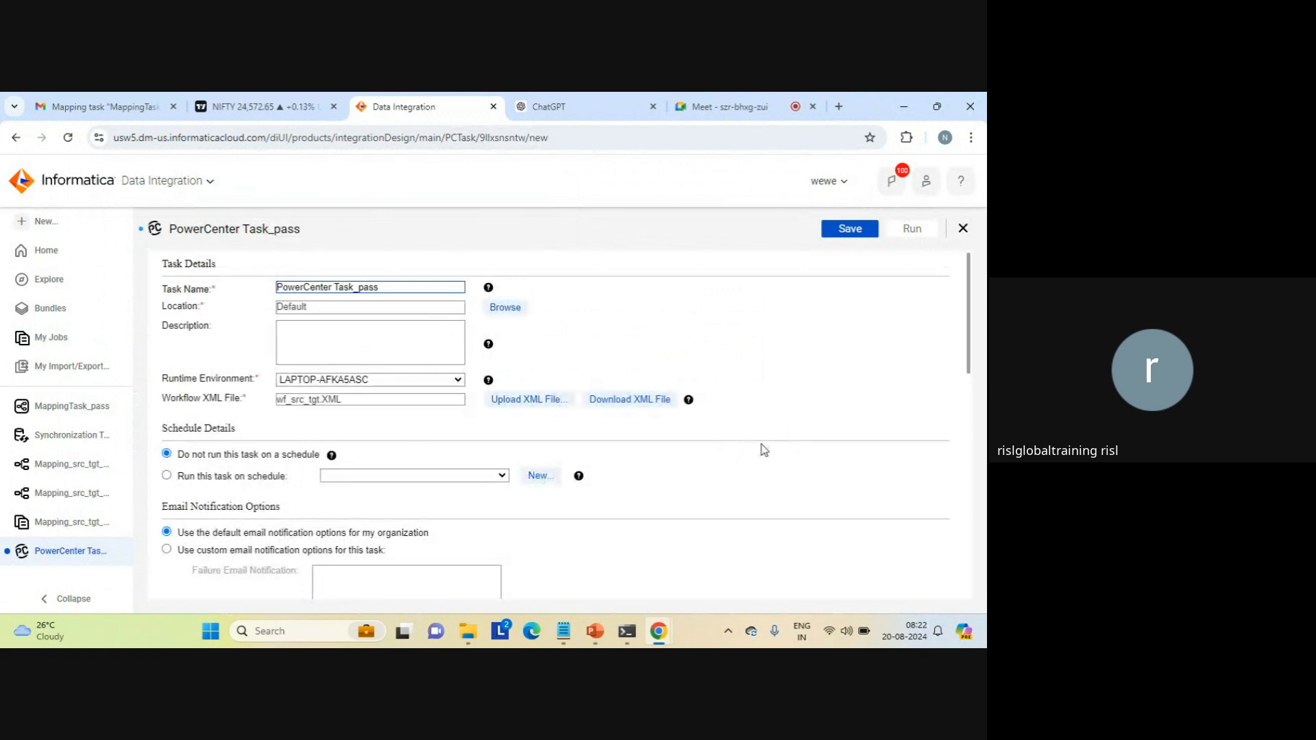
Step: Examine the uploaded workflow's connections, its source, source qualifier and target transformations, and its mapping parameters and variables
scroll(970, 530, "down", 5)
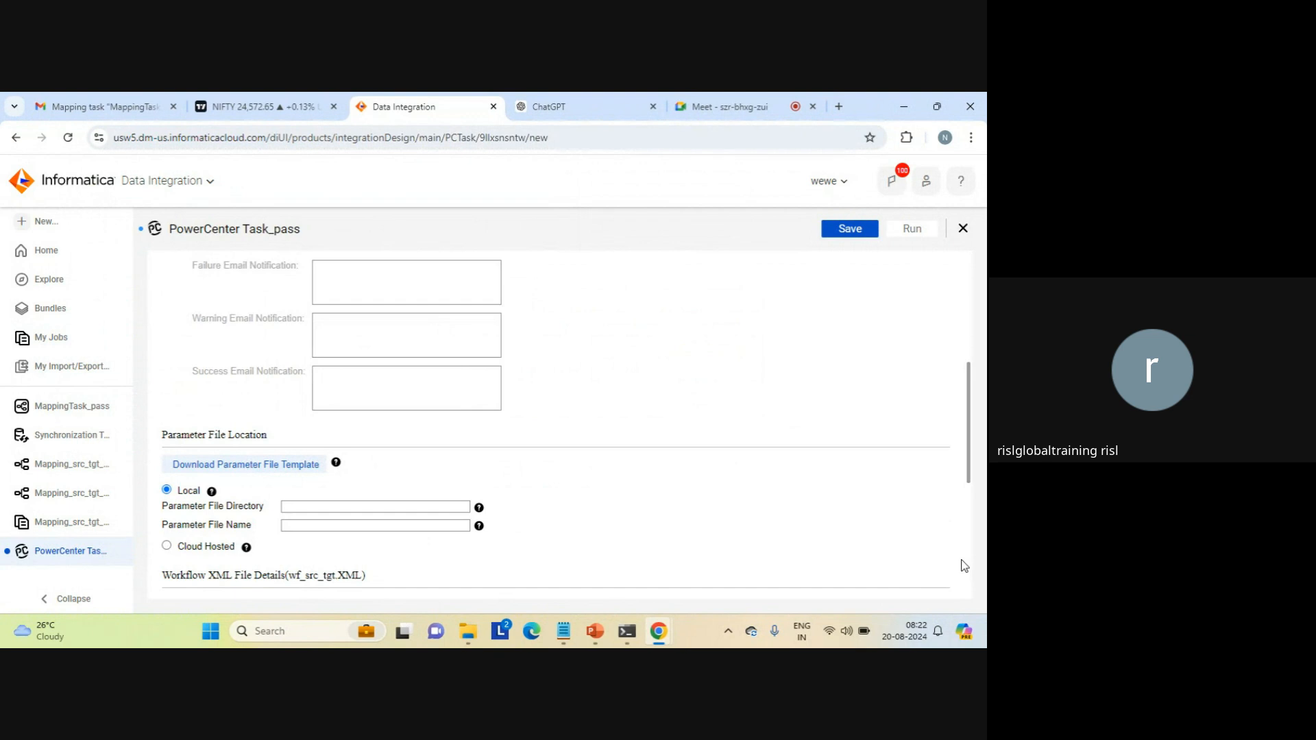
scroll(972, 543, "down", 5)
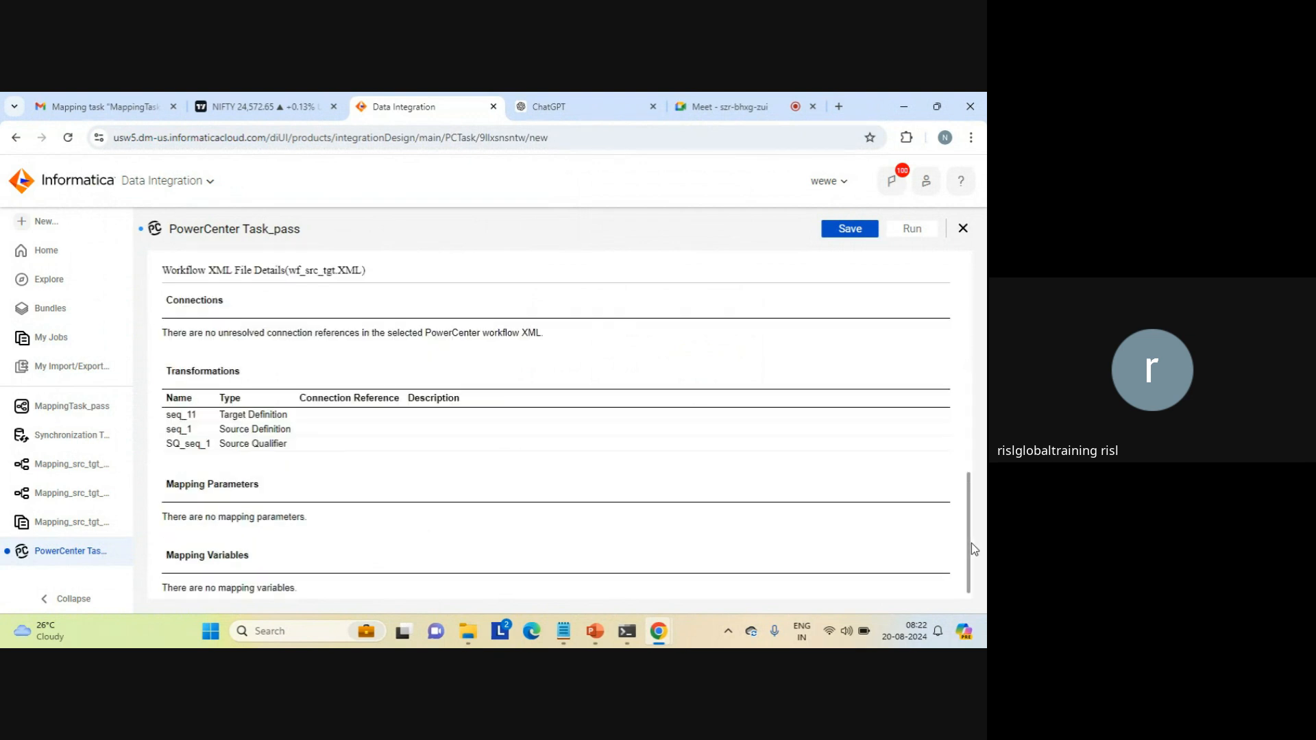
triple_click(241, 414)
triple_click(238, 446)
left_click(258, 430)
triple_click(258, 431)
left_click(267, 414)
triple_click(267, 415)
left_click(412, 430)
Step: Save and run the PowerCenter task, and view its run in the job list
left_click(850, 233)
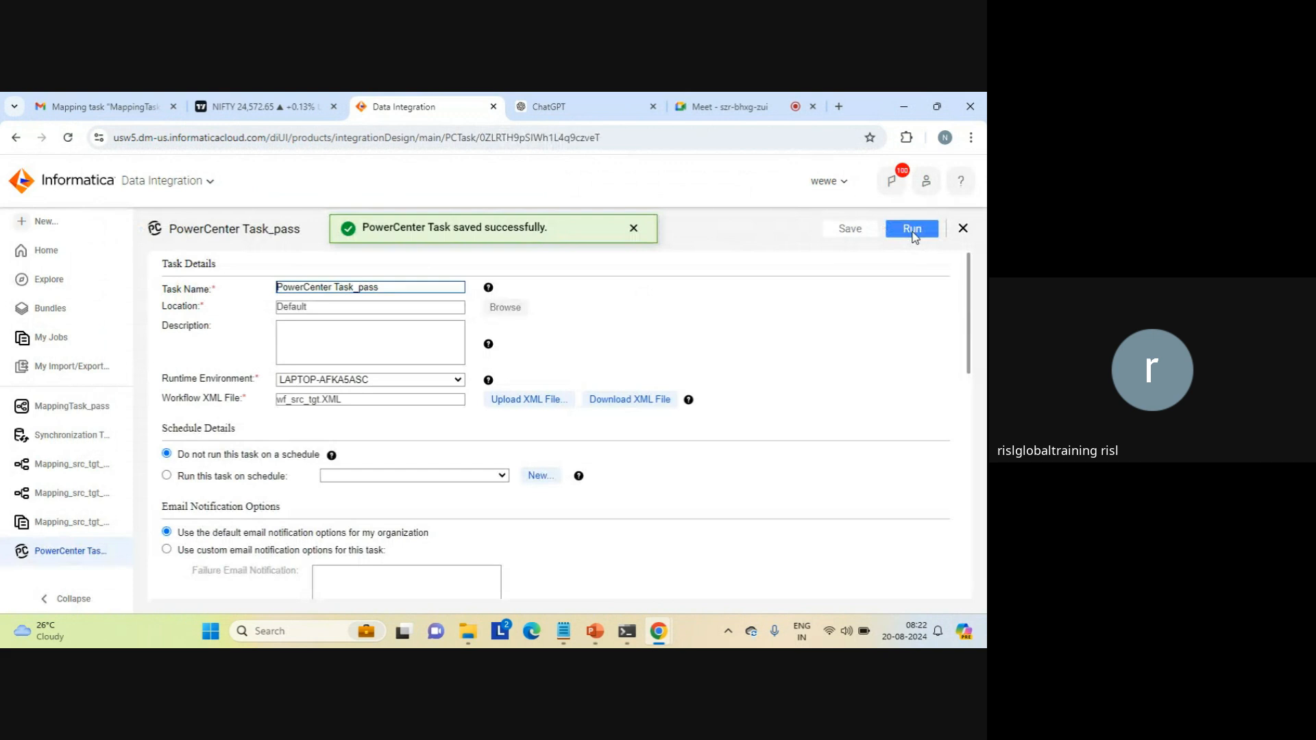
left_click(912, 231)
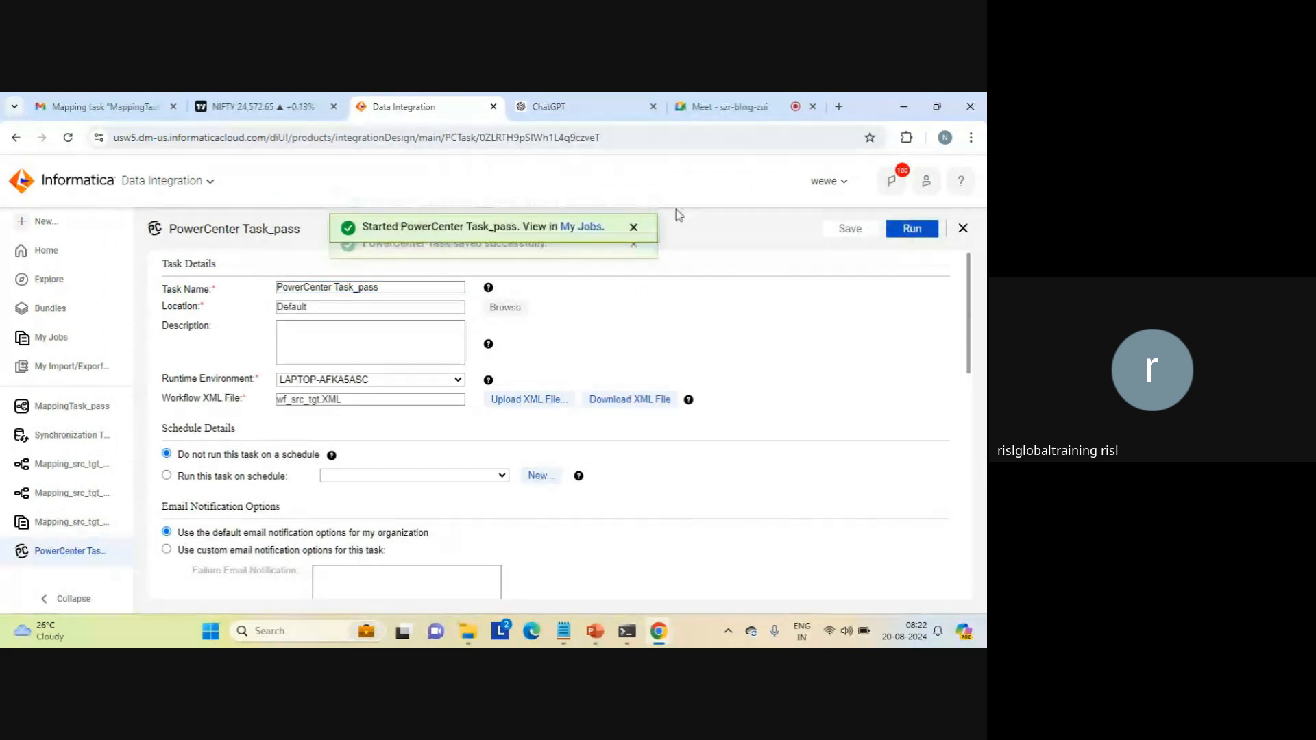
left_click(575, 234)
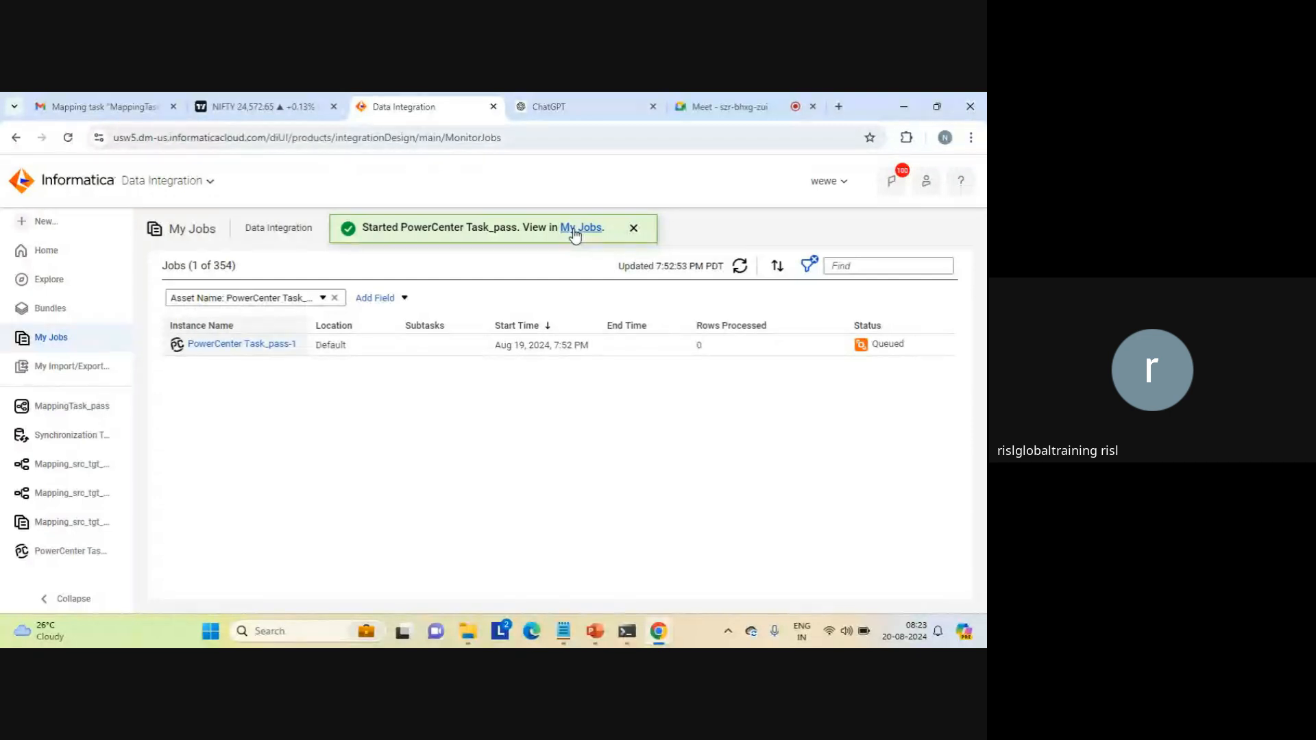
left_click(633, 230)
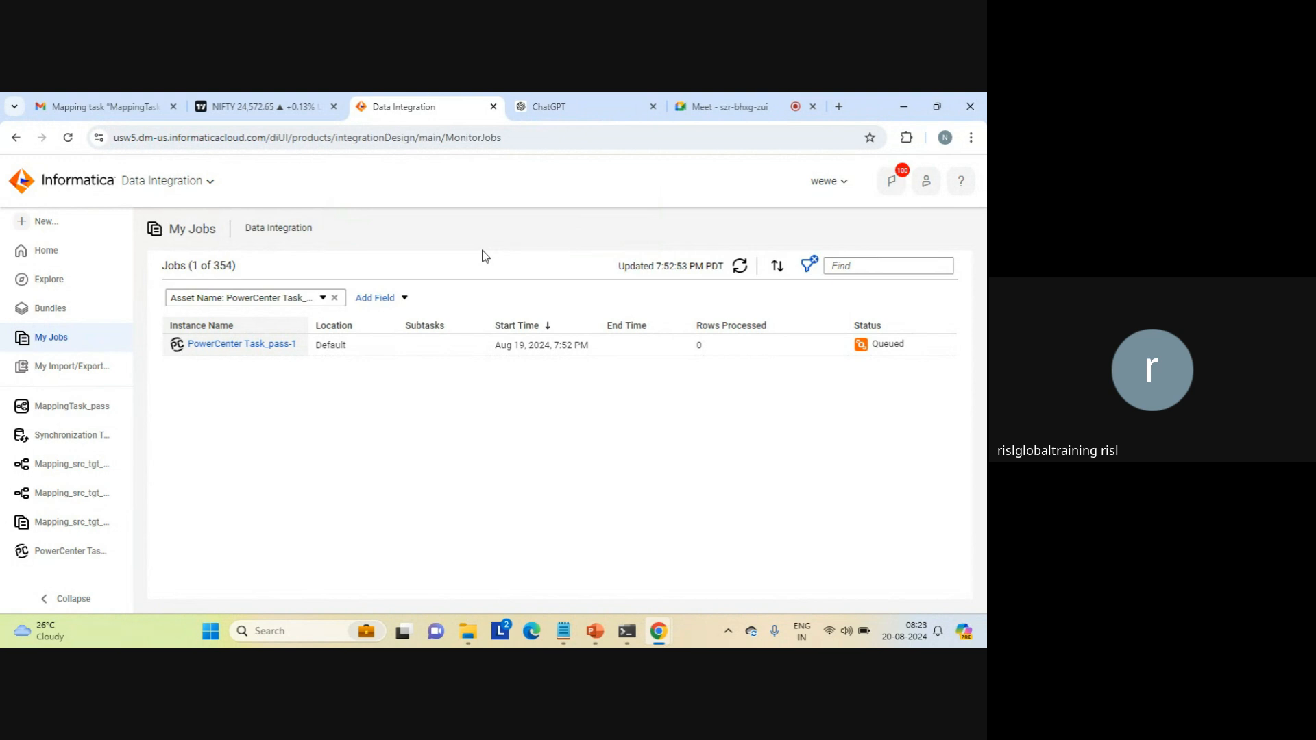
Step: Switch to File Explorer and go to C:\Program Files\Informatica Cloud Secure Agentcdq8\apps\Data_Integration_Server\data
mouse_move(468, 627)
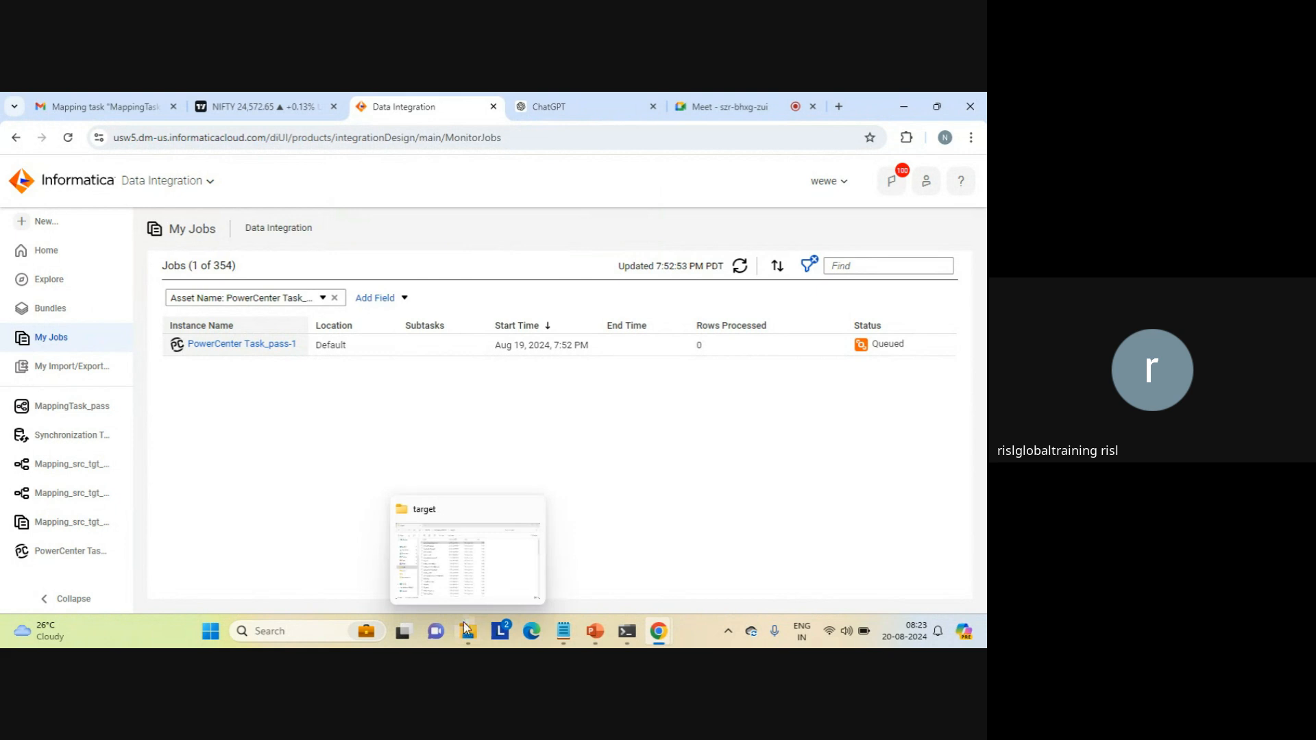
left_click(451, 569)
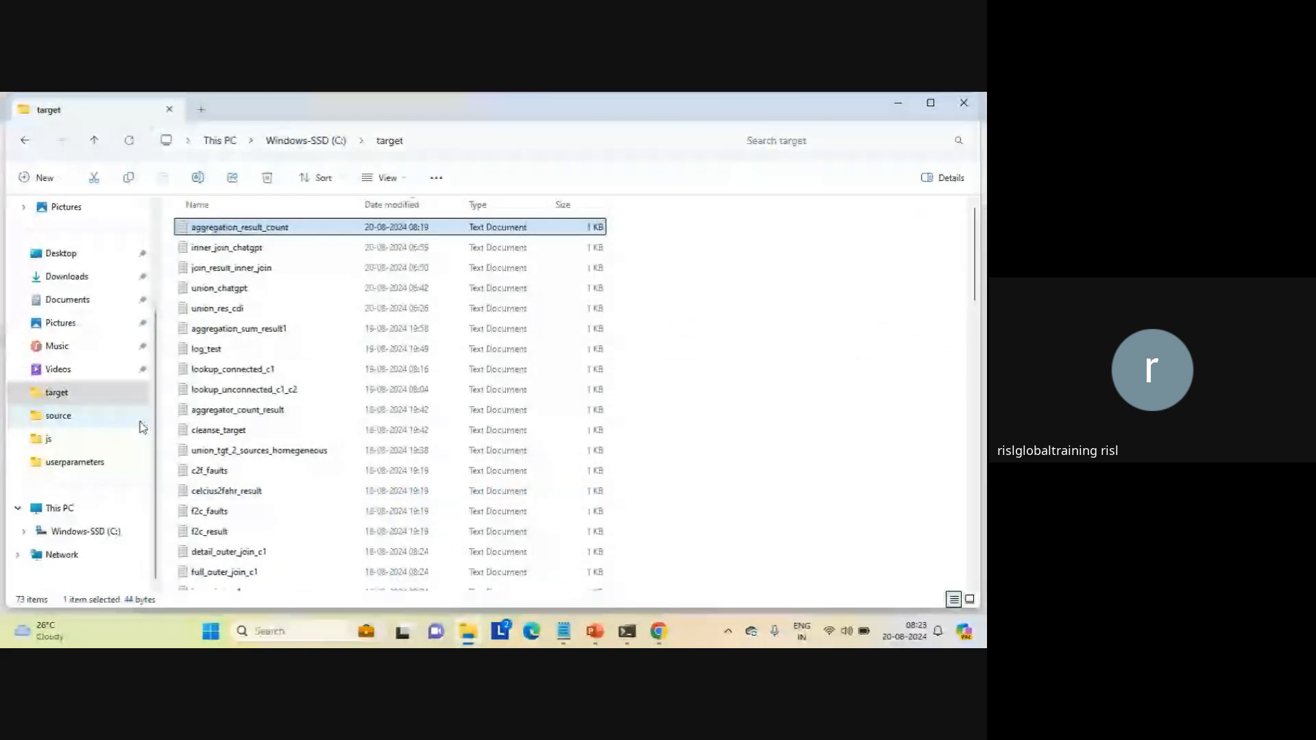
left_click(91, 534)
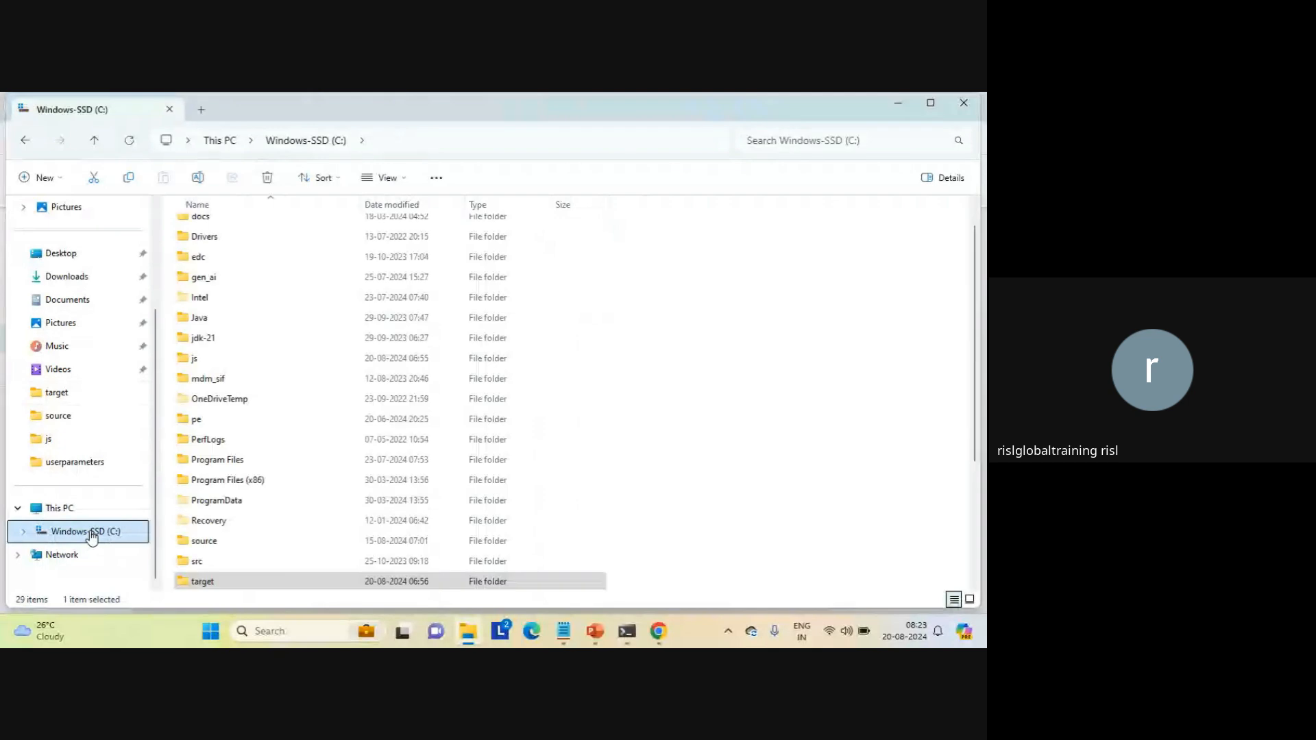
double_click(237, 462)
double_click(297, 410)
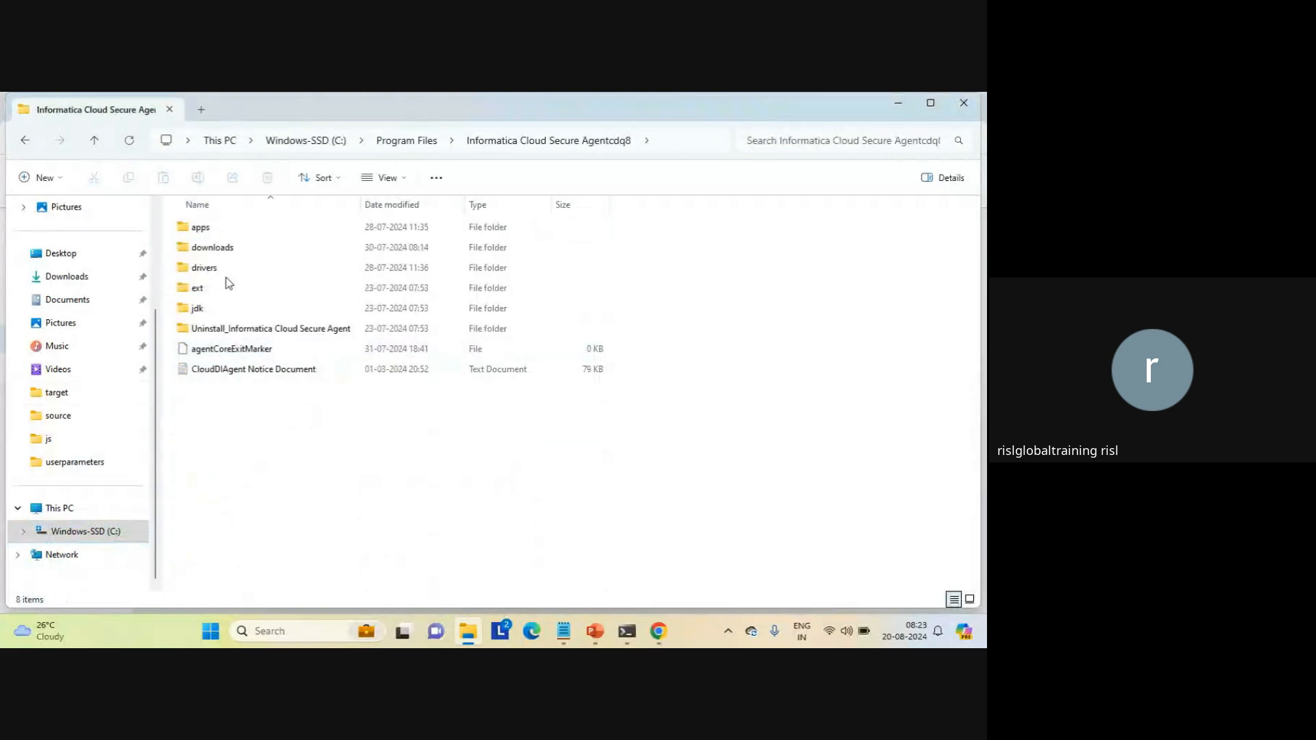
double_click(194, 230)
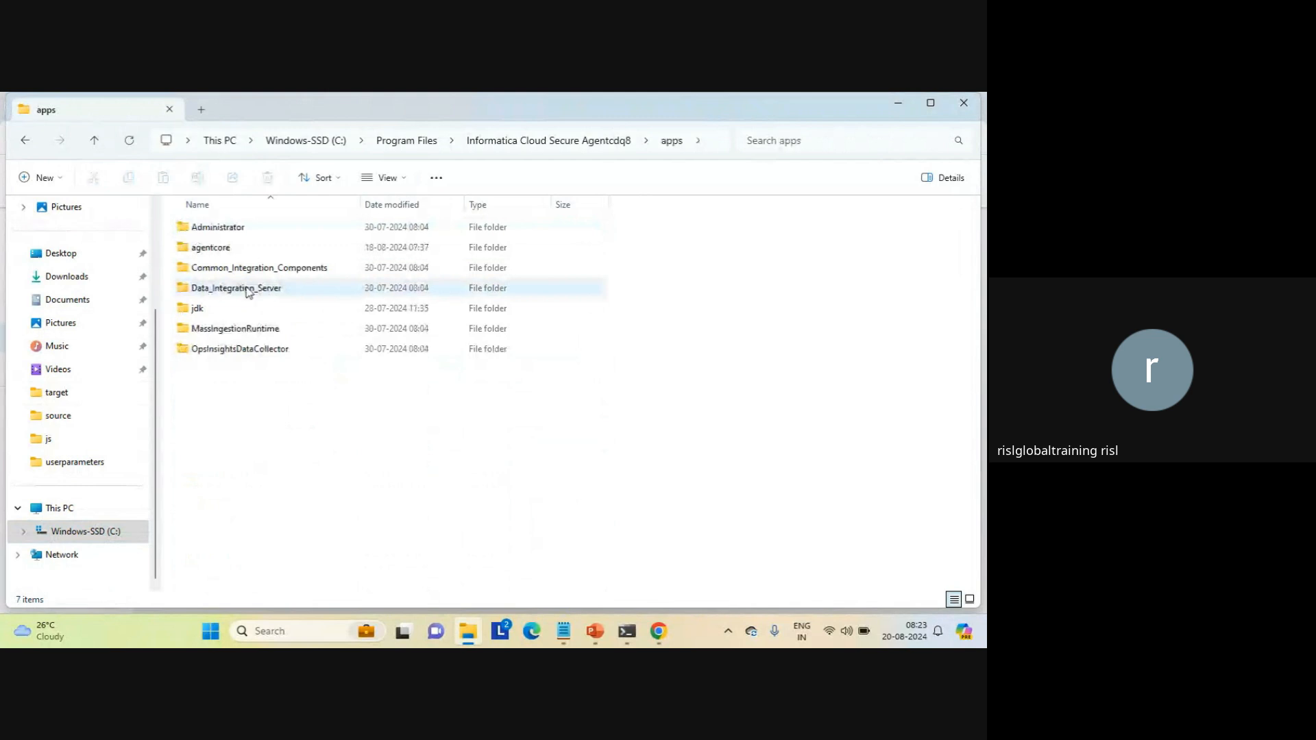
double_click(248, 288)
double_click(207, 271)
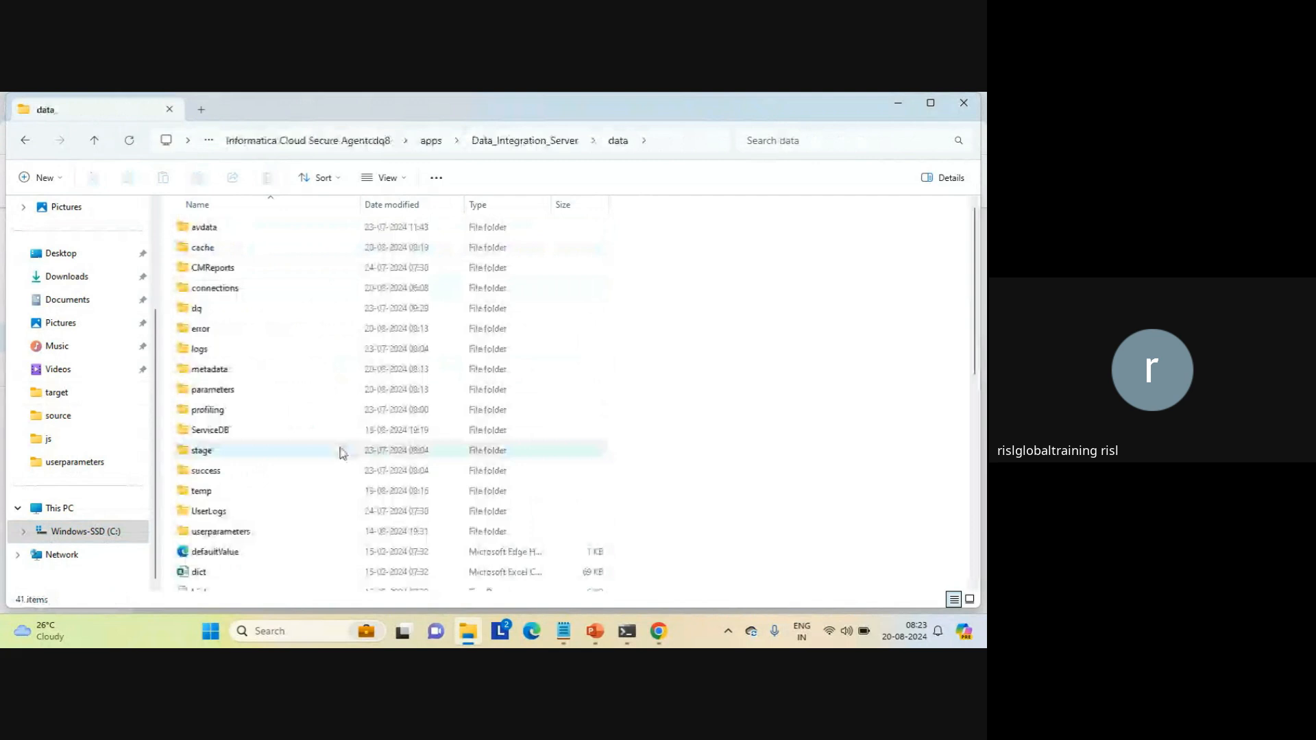
Step: Open seq_111.out from the data folder in Notepad, just this once, and view its rows
left_click(978, 560)
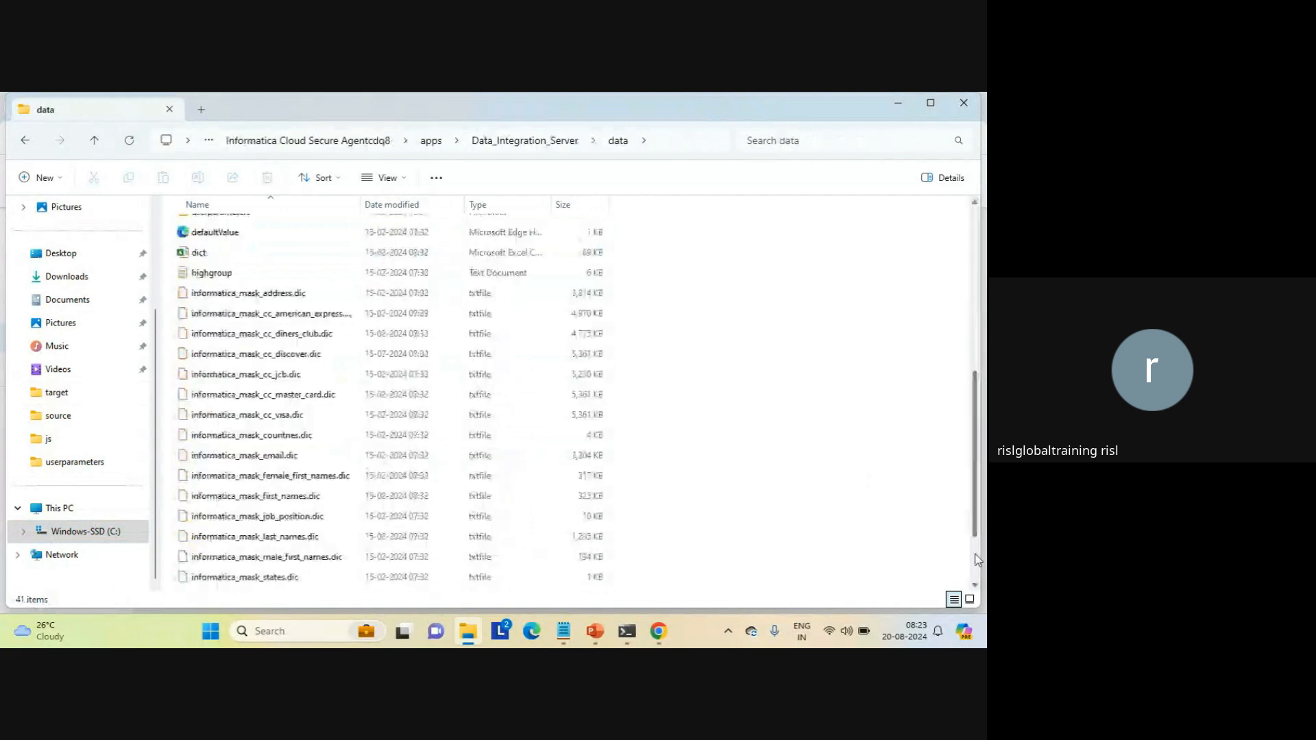
left_click(978, 560)
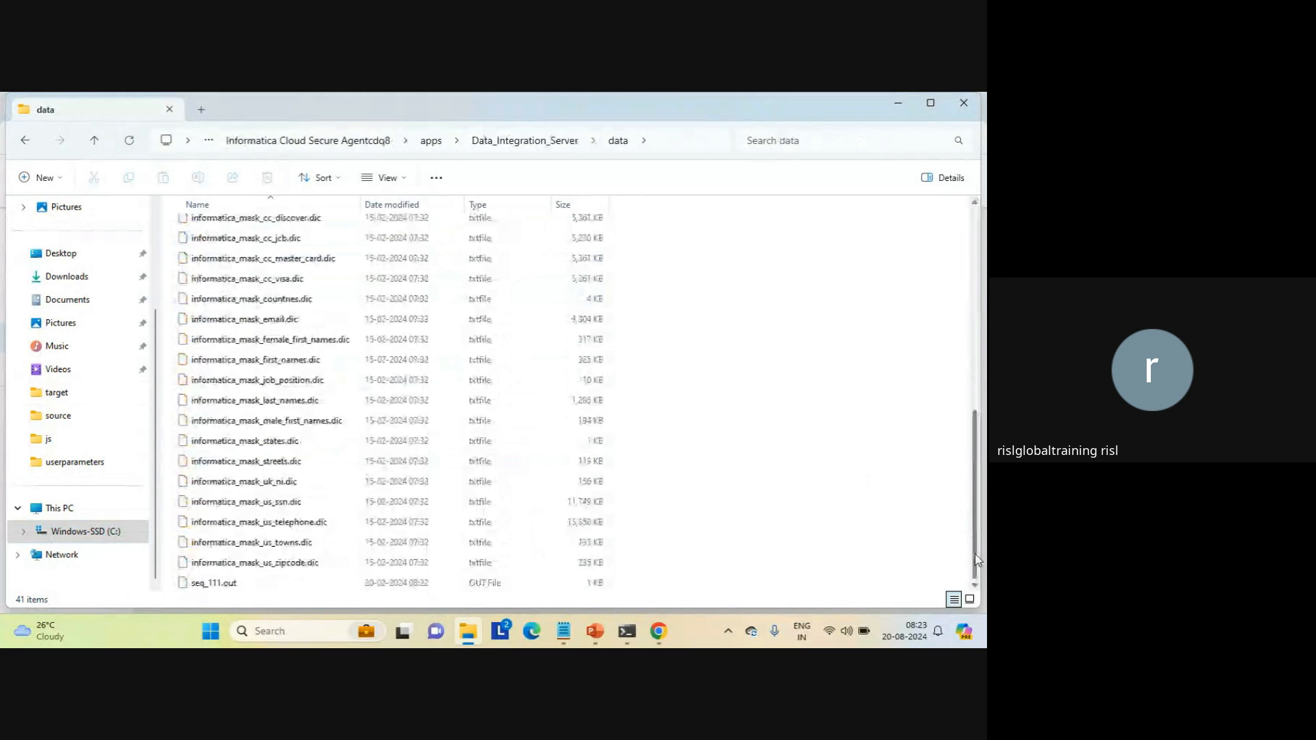
left_click(203, 586)
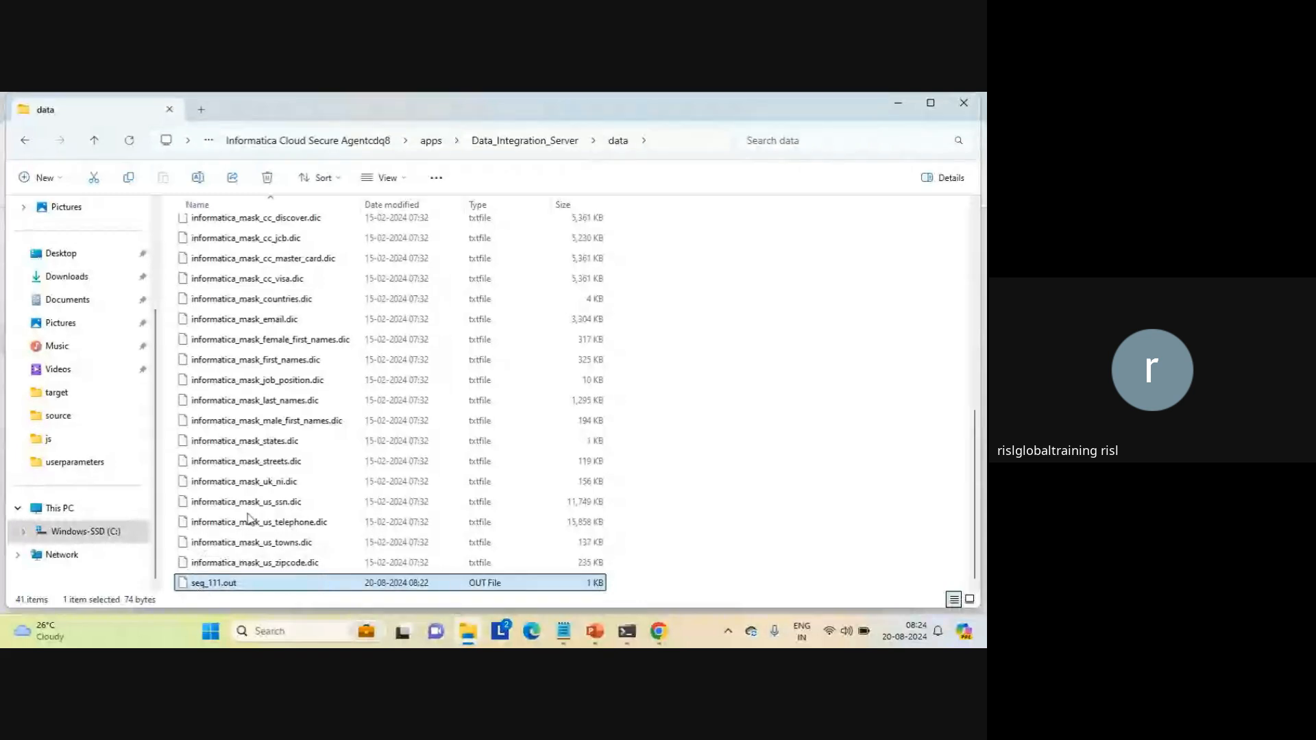
double_click(193, 585)
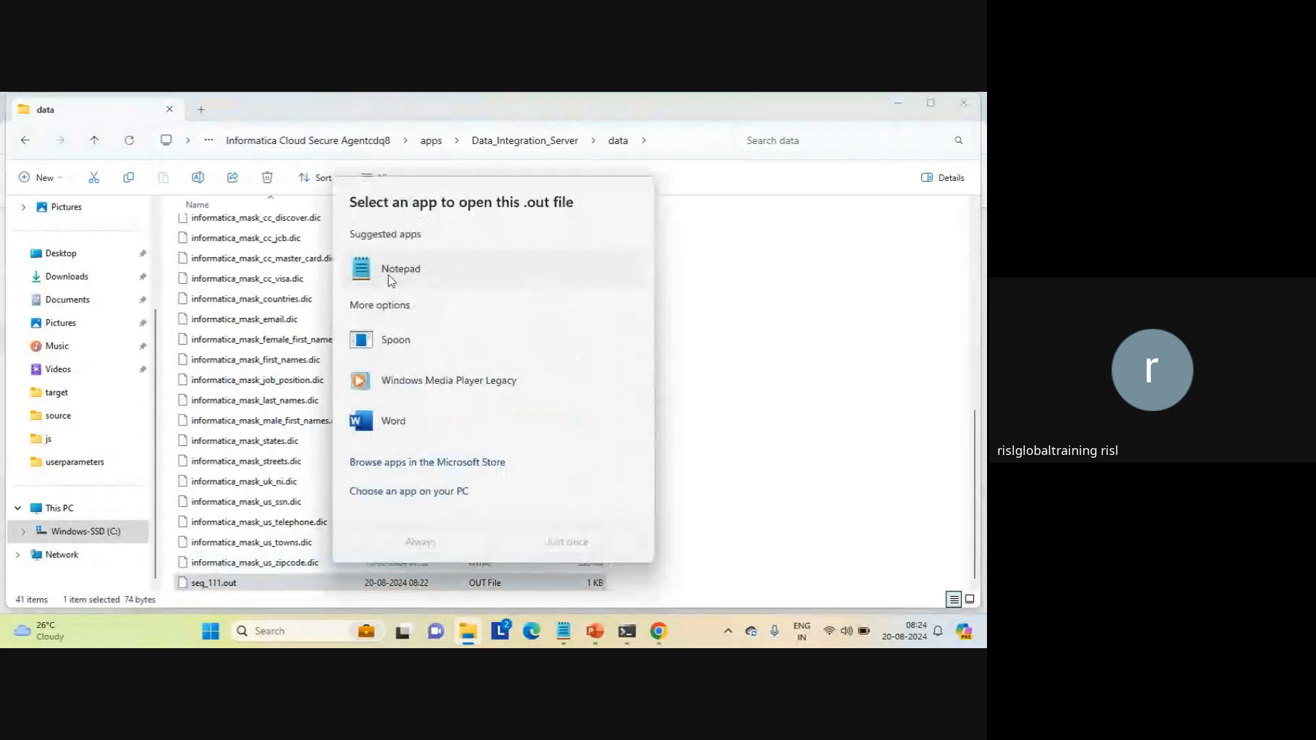
left_click(387, 274)
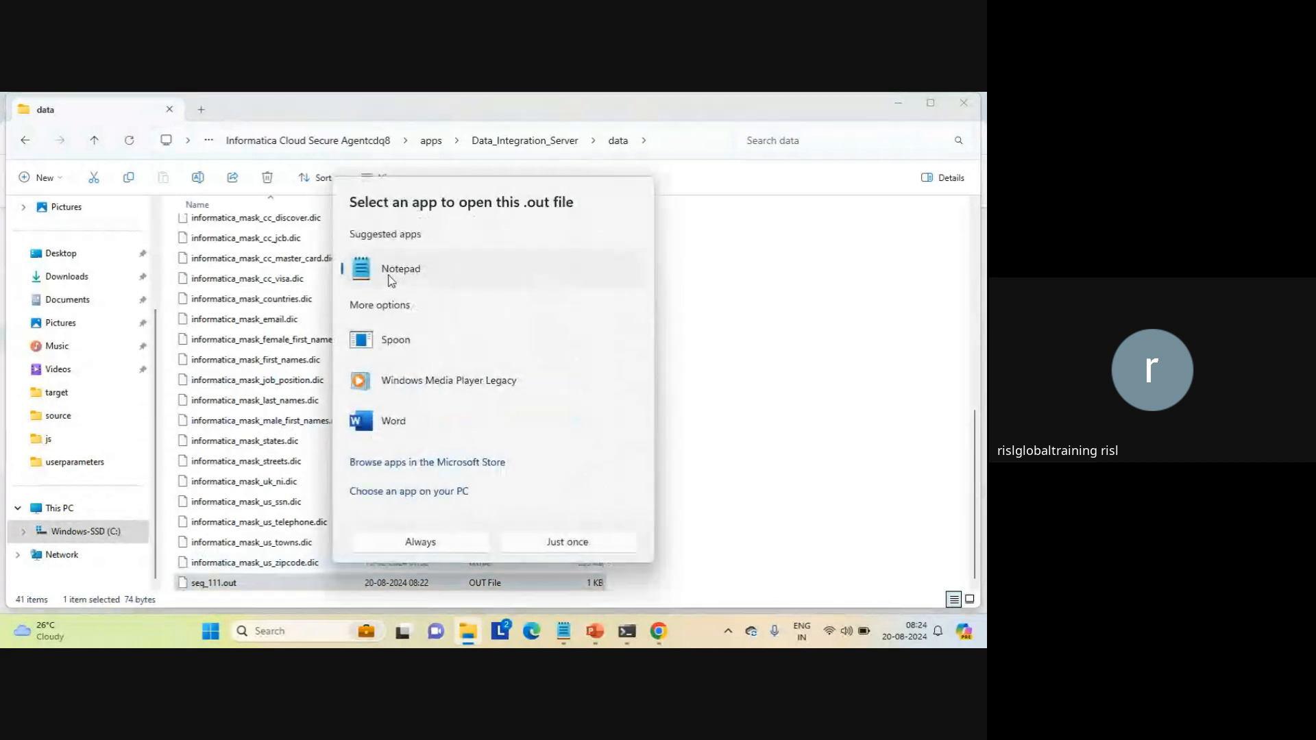
left_click(569, 542)
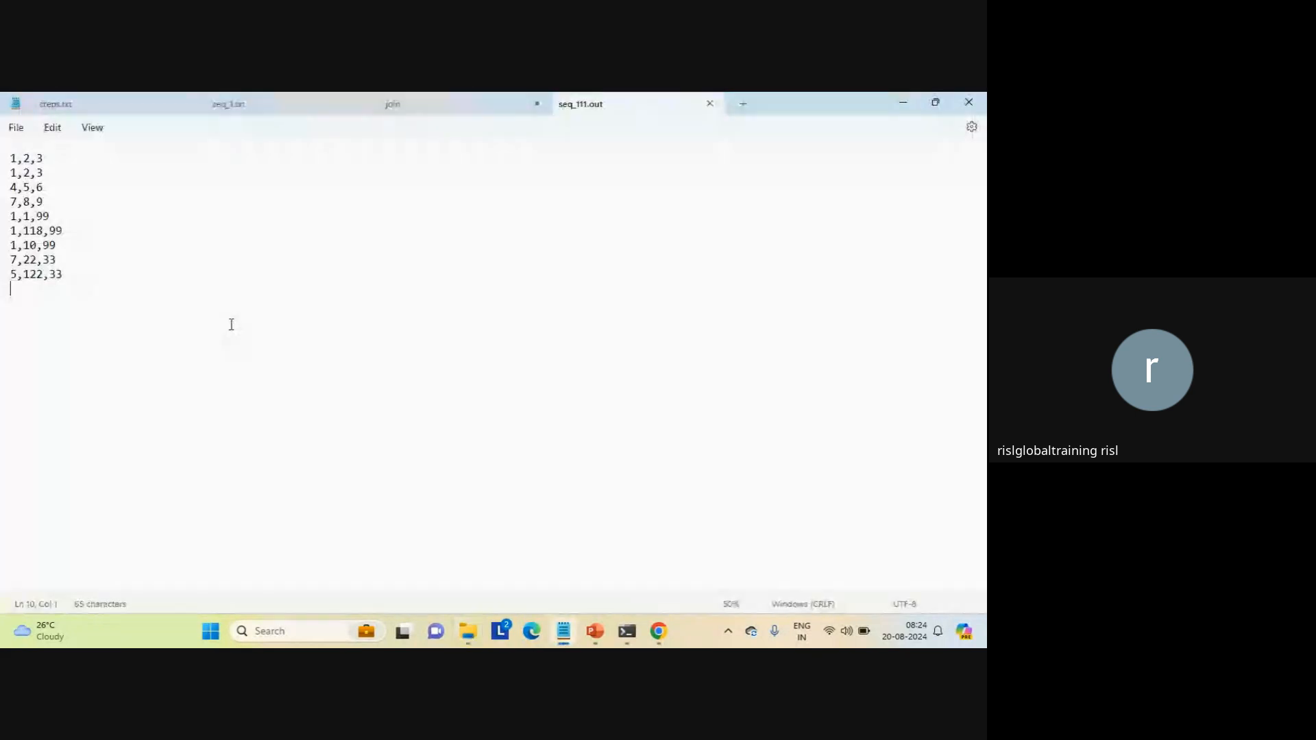
left_click(904, 102)
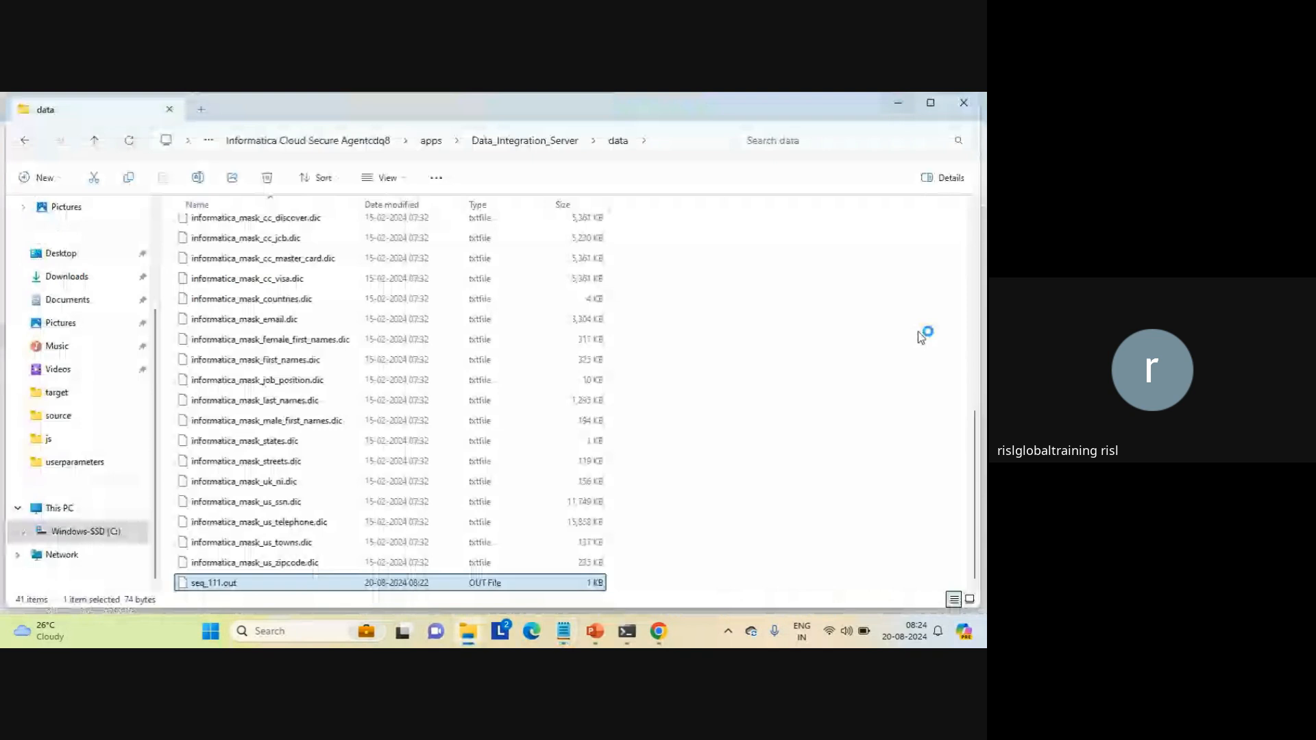
Step: Look through the data folder for other items whose names begin with s
left_click(976, 343)
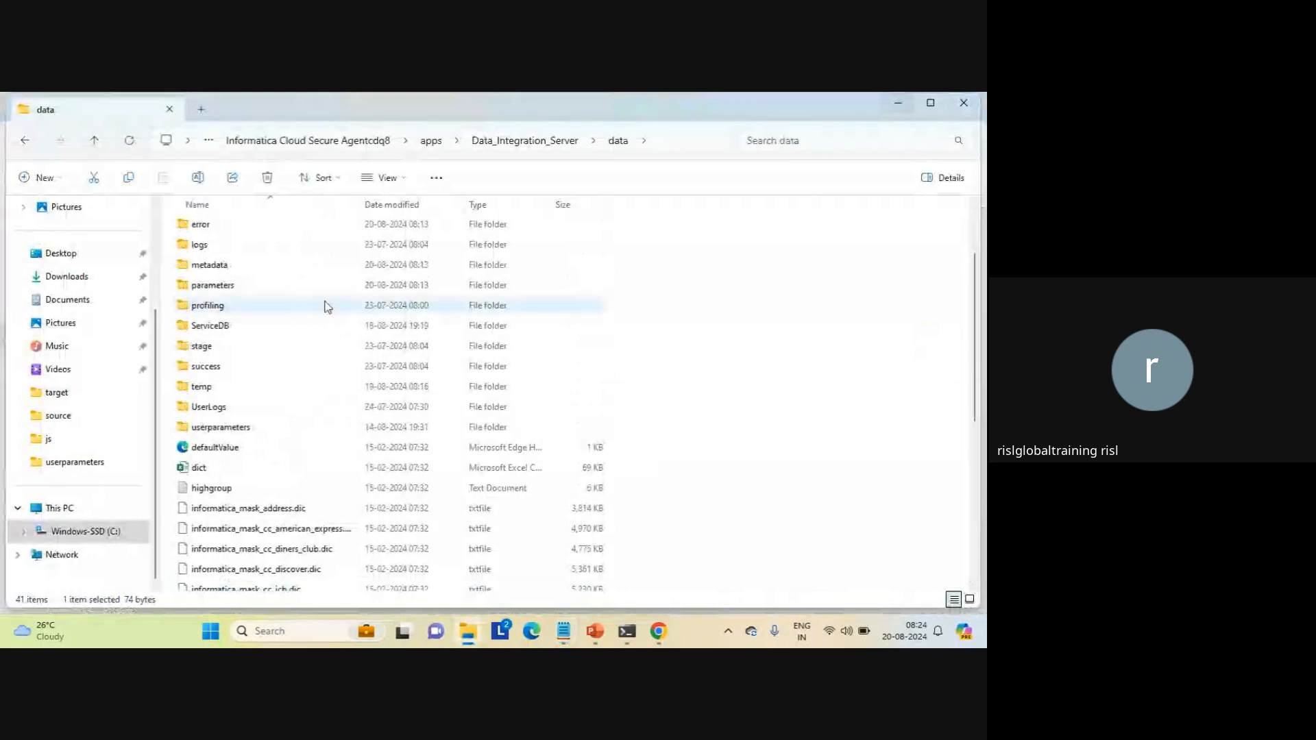
scroll(258, 519, "down", 6)
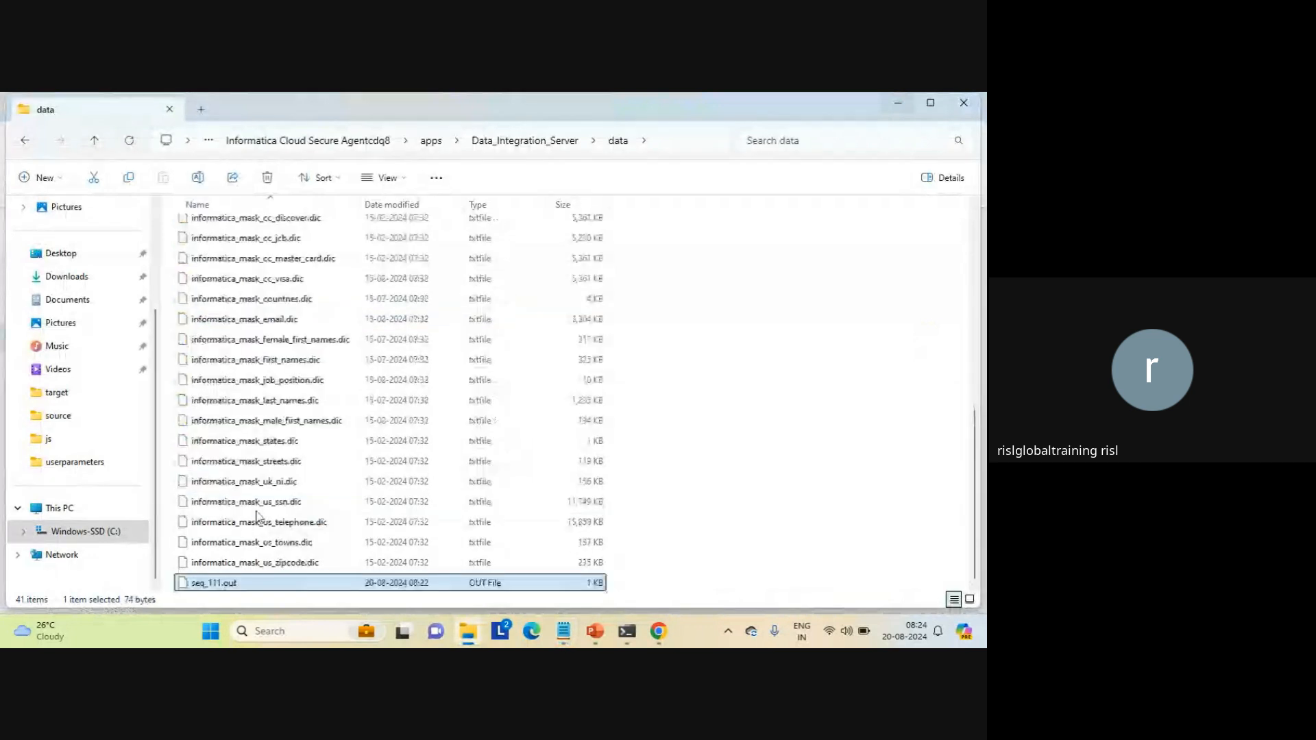
key("s")
key("s")
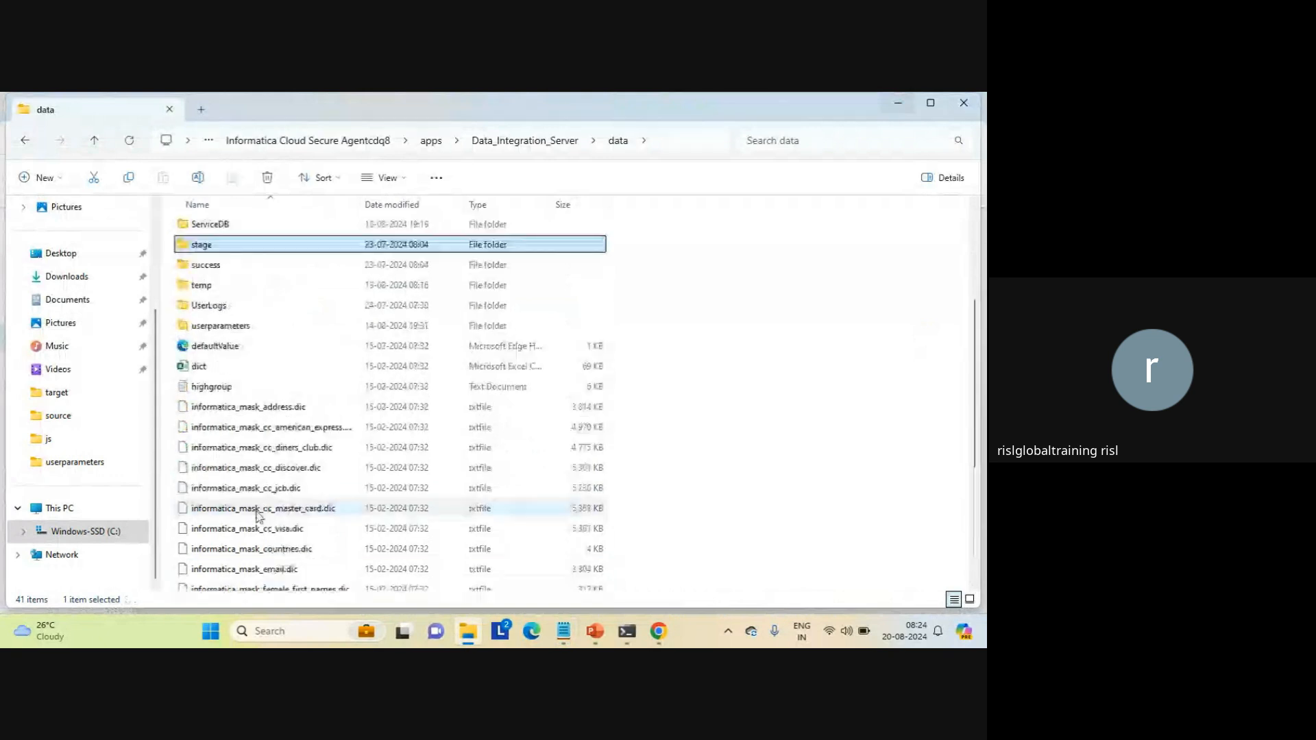
key("s")
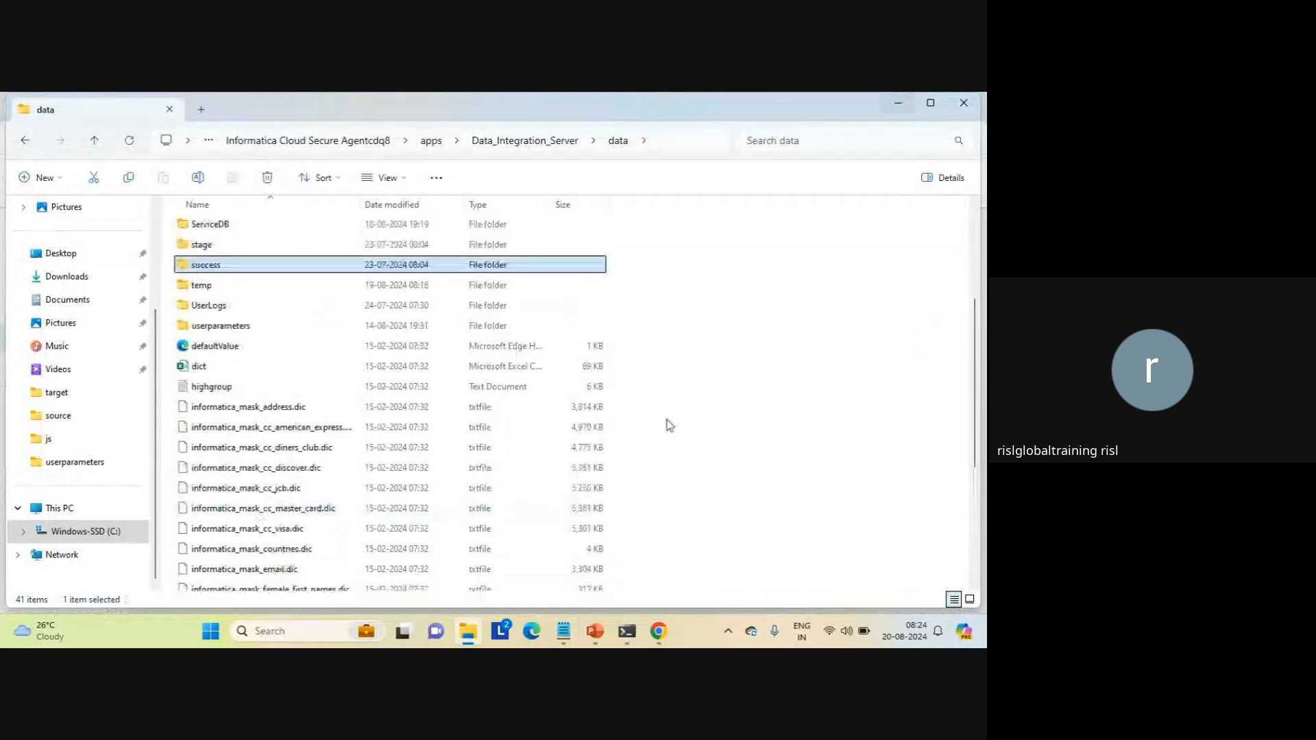
left_click(691, 441)
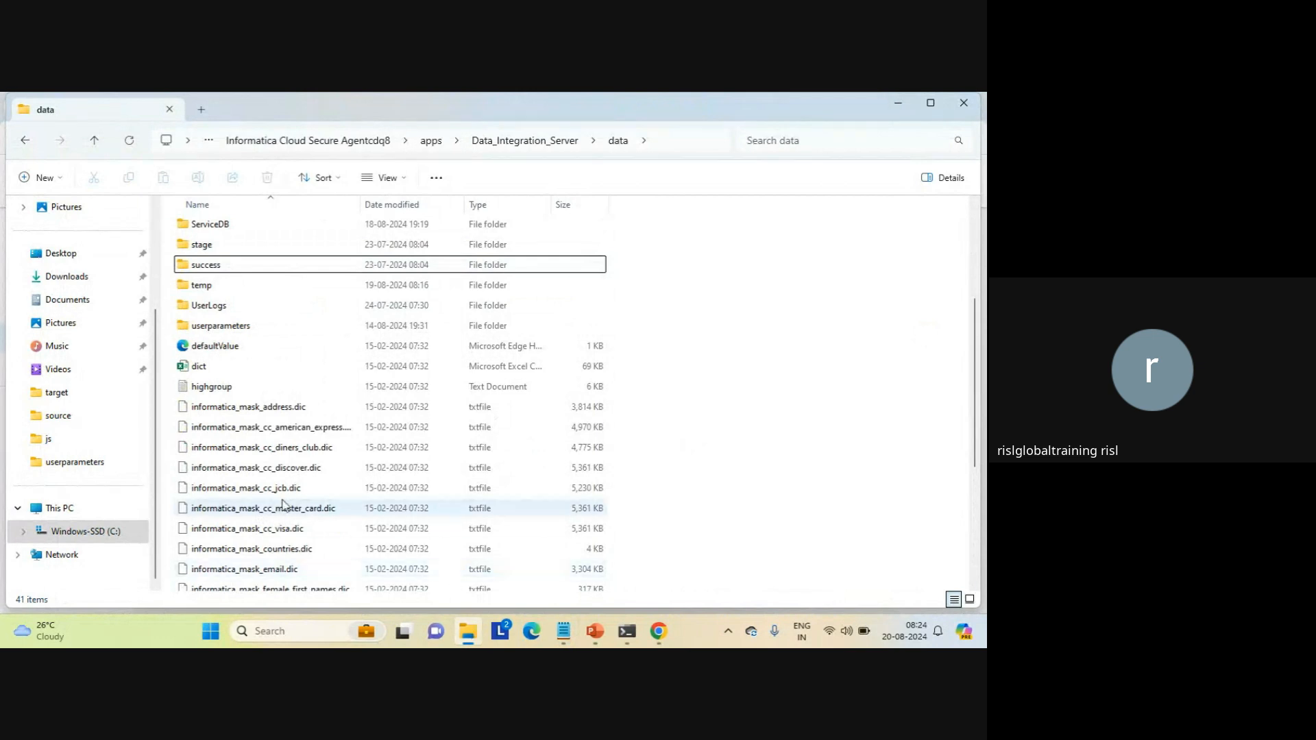
Step: Open the wf_src_tgt workflow file from the C:\source folder in Notepad
left_click(68, 416)
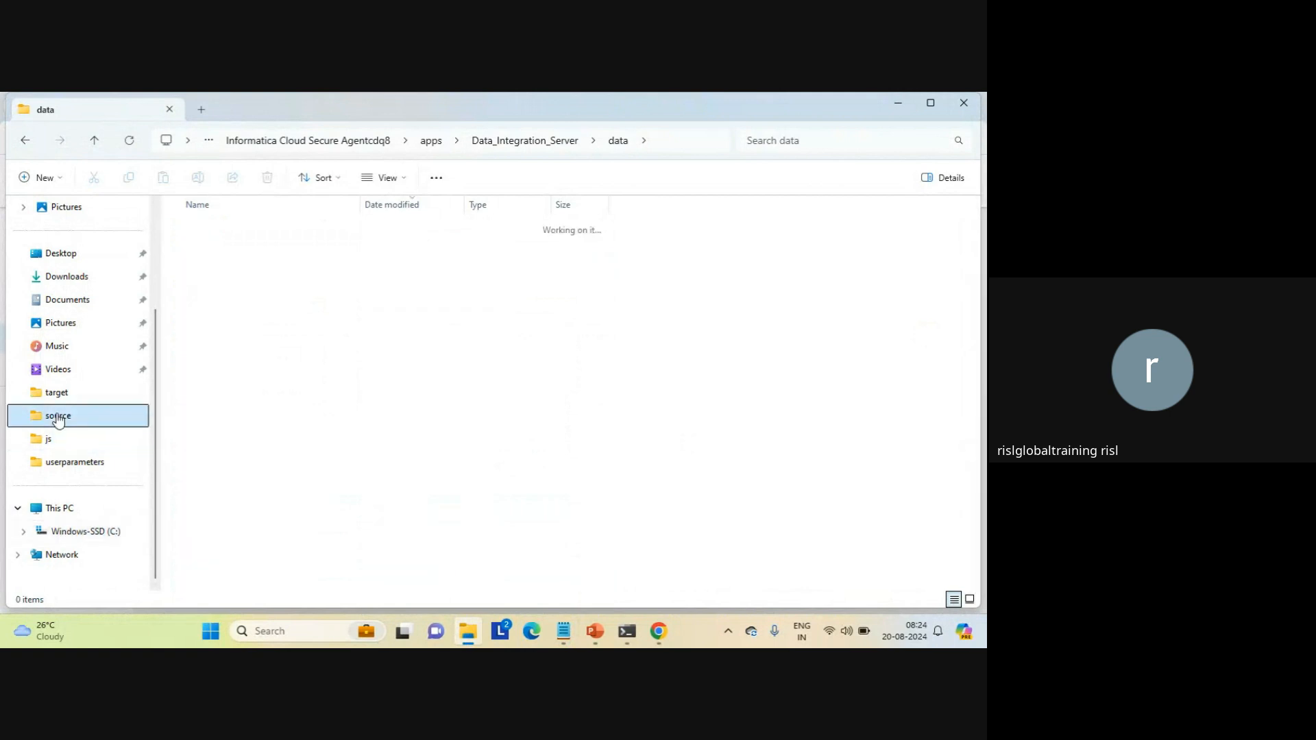
left_click(218, 472)
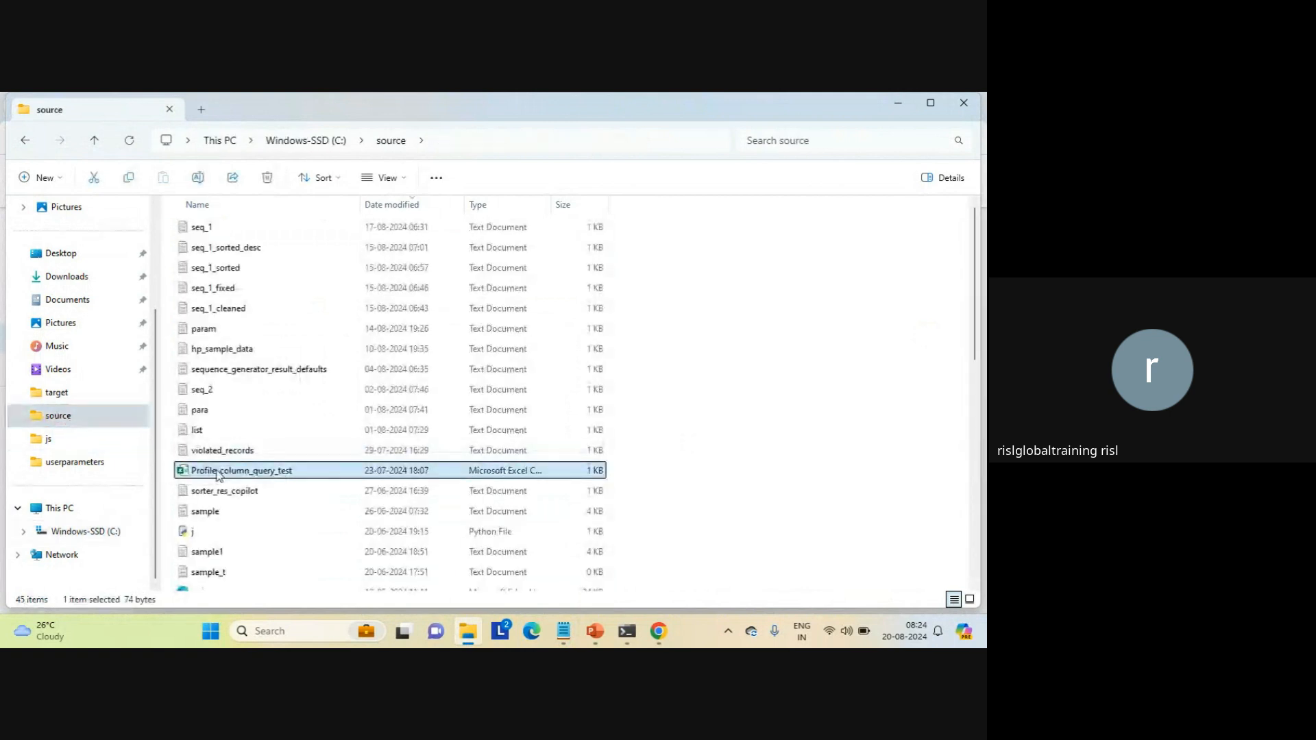
key("w")
key("Down")
key("Down")
key("Down")
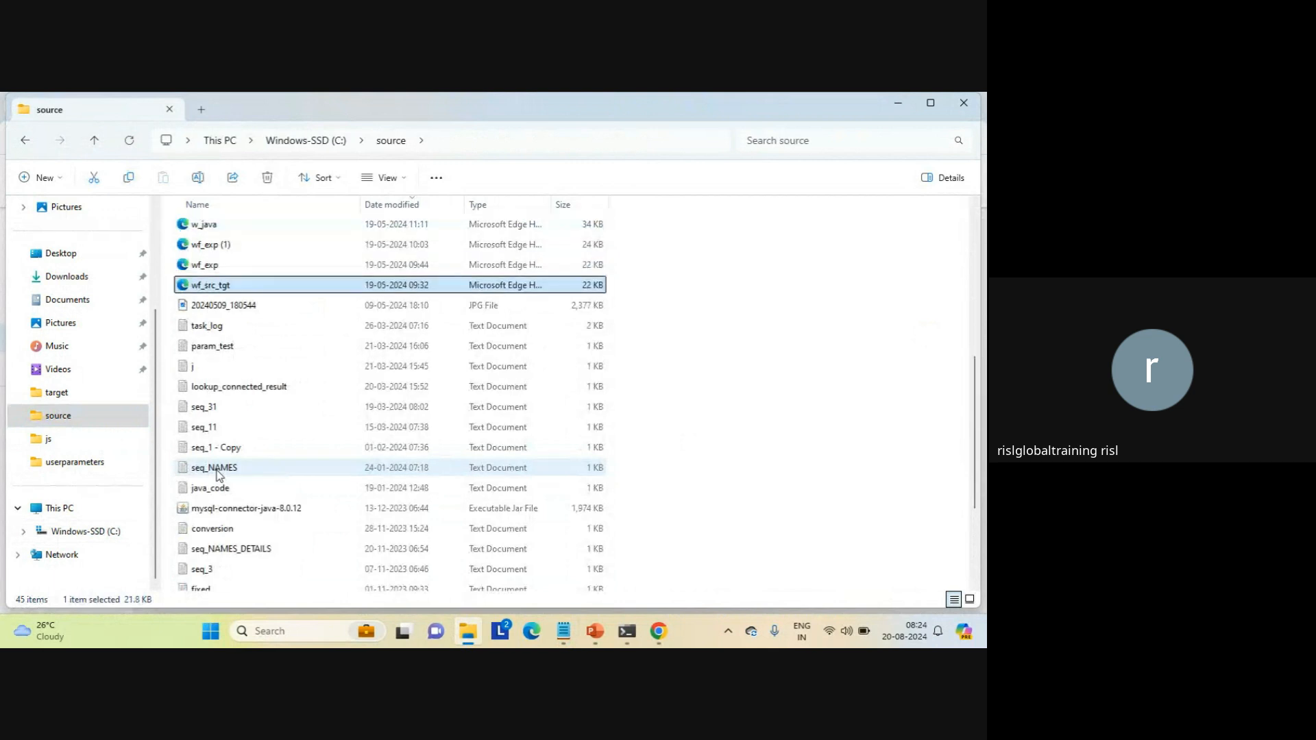
right_click(205, 293)
mouse_move(353, 359)
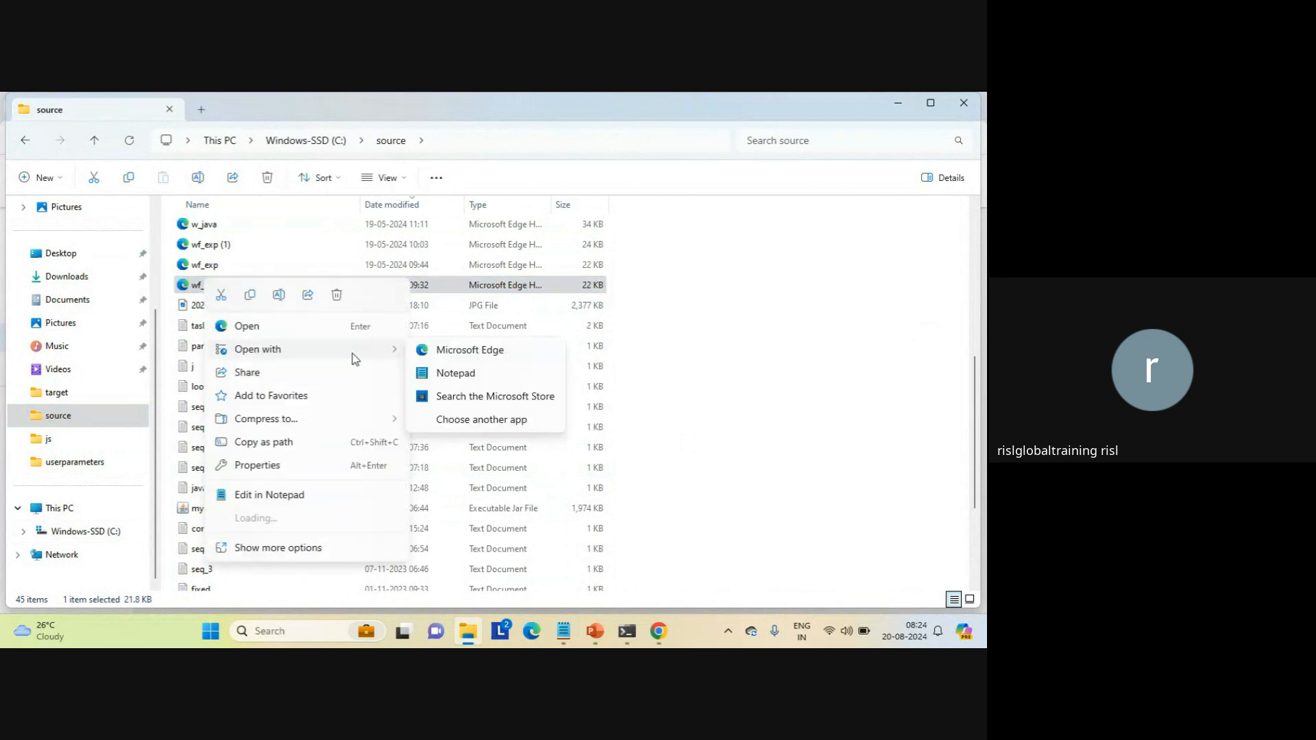
left_click(472, 378)
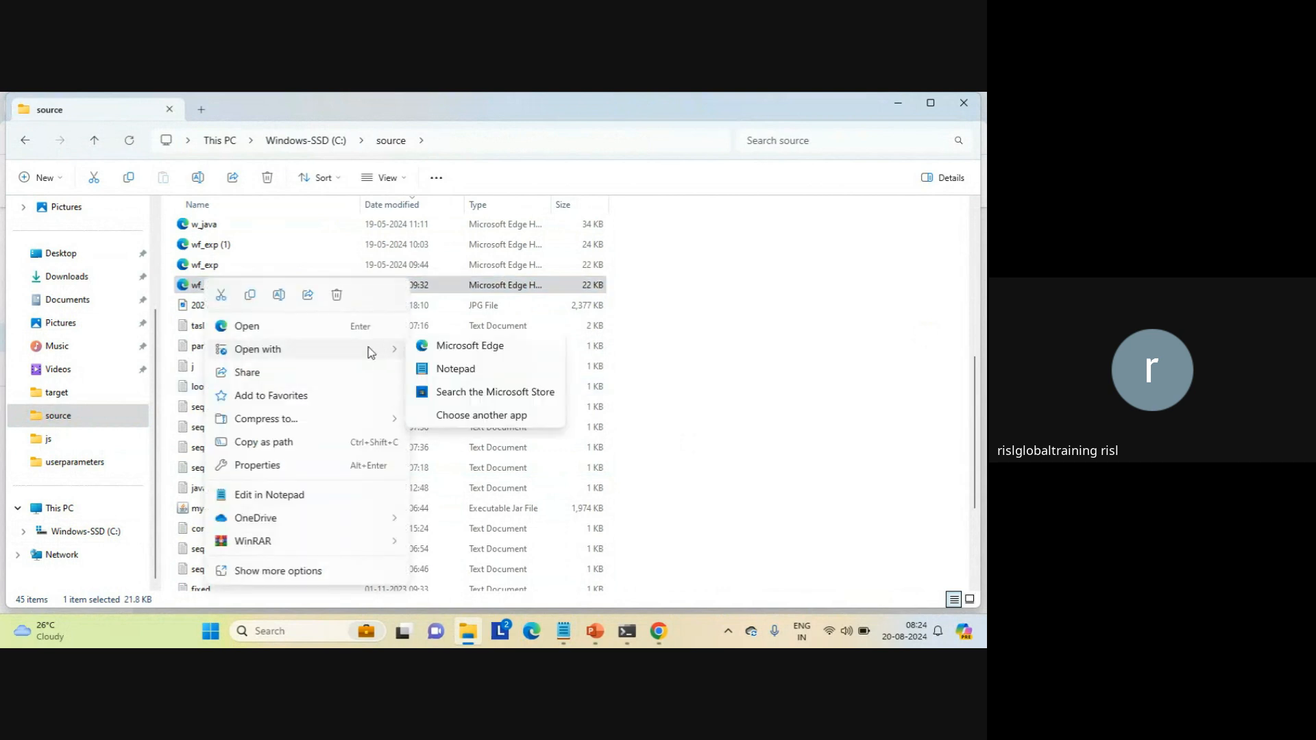
left_click(472, 377)
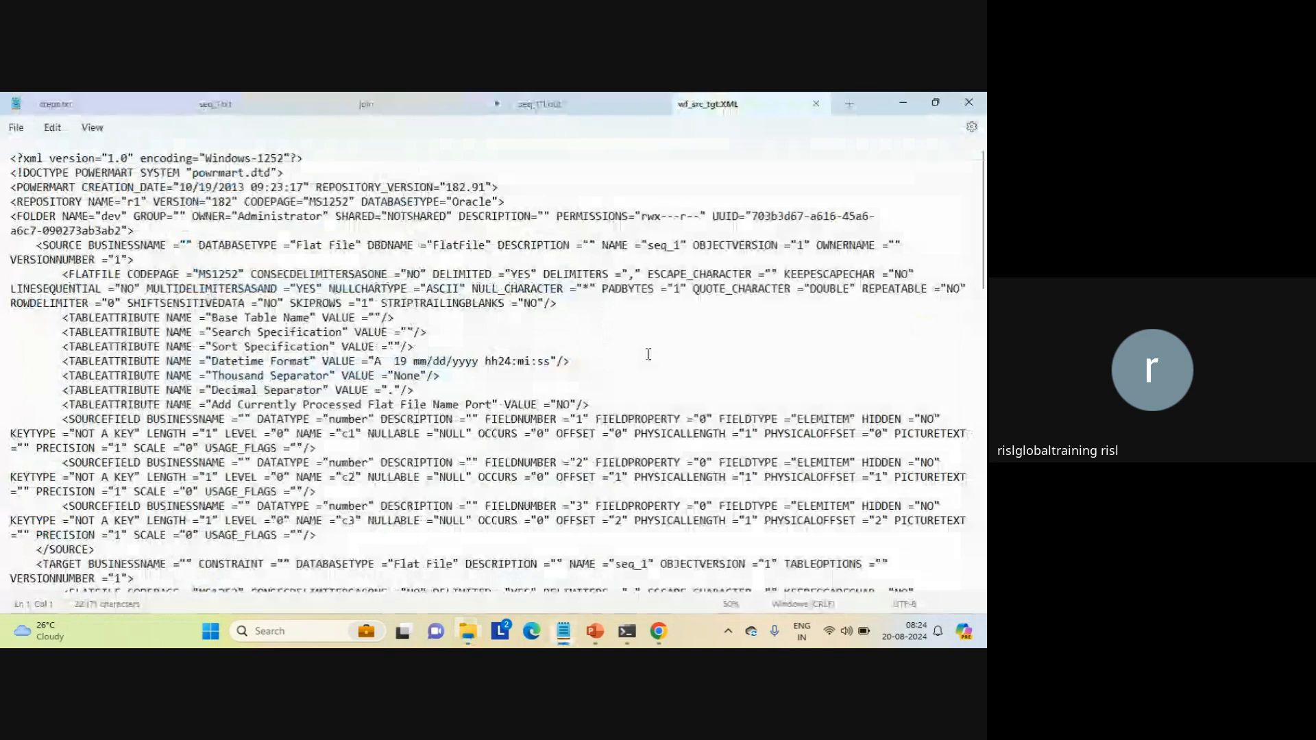
Step: Search wf_src_tgt.XML for "seq_" and go through the matches from the source definition to the session's file writer and reader settings
key("ctrl+f")
type("s")
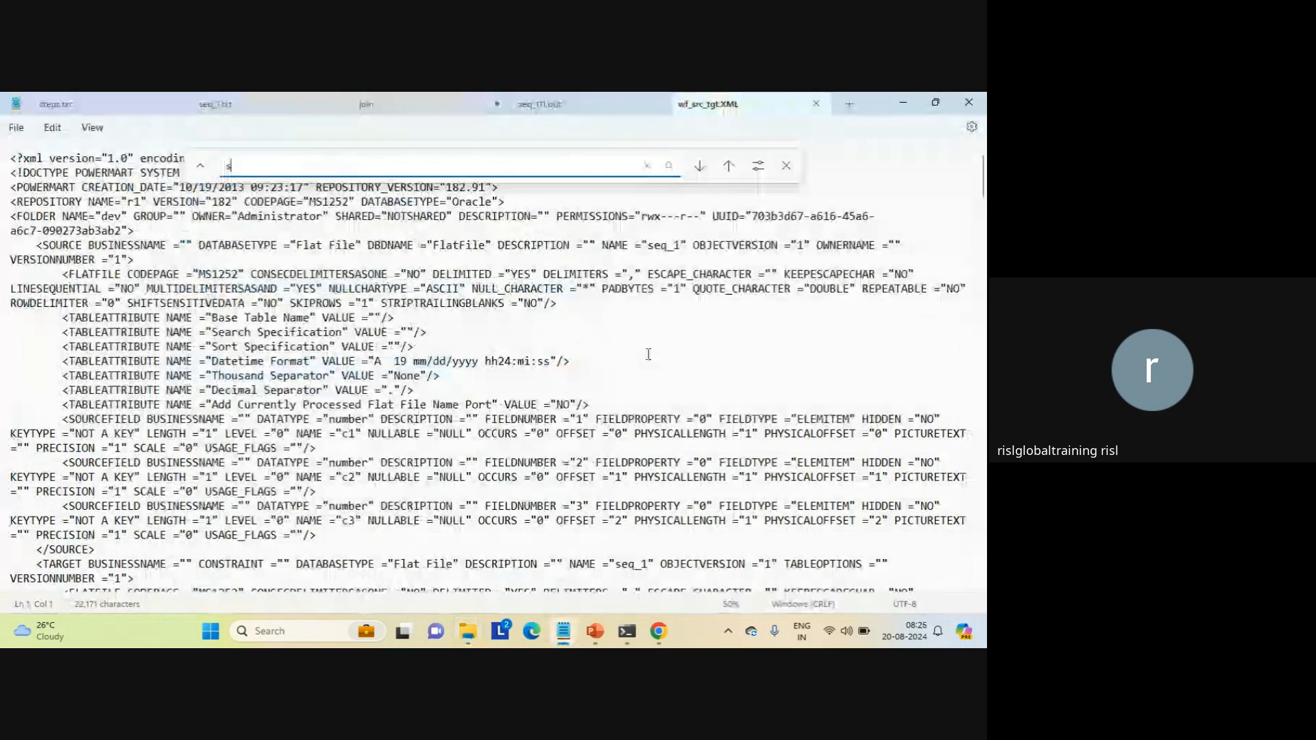
type("eq_")
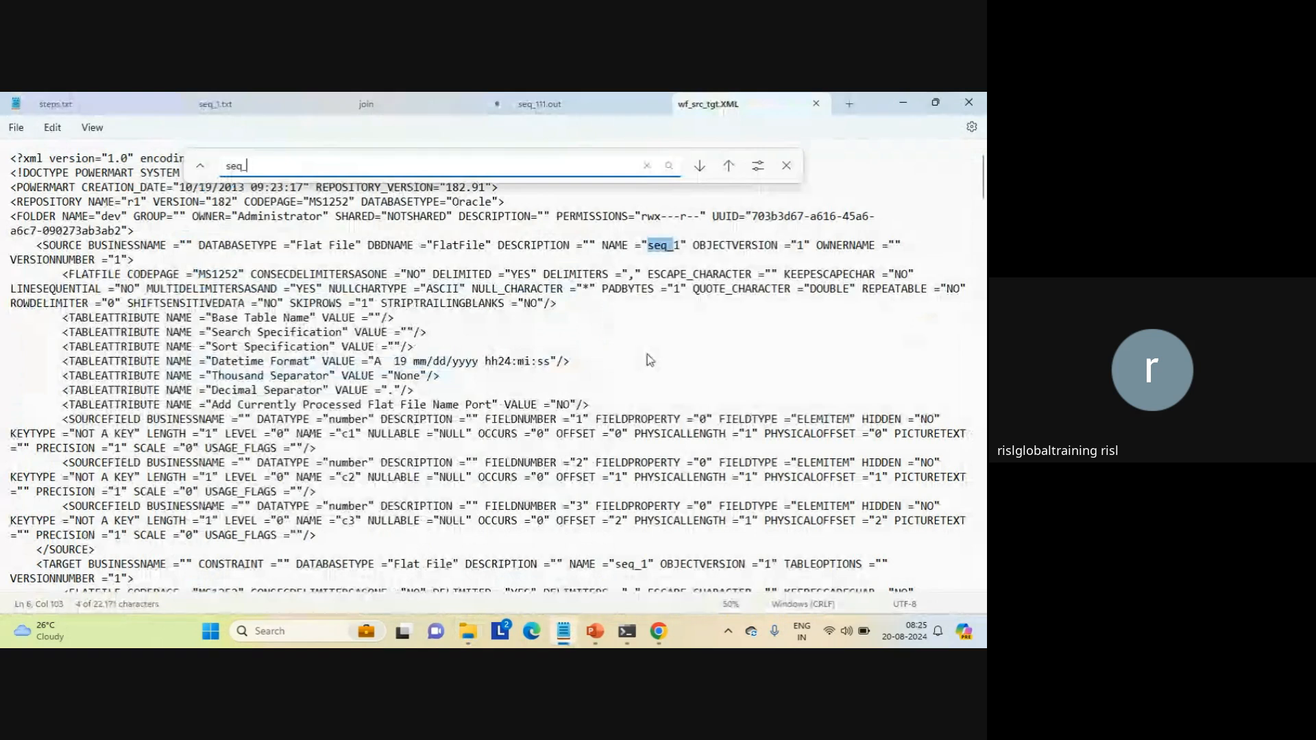
key("Return")
key("Return")
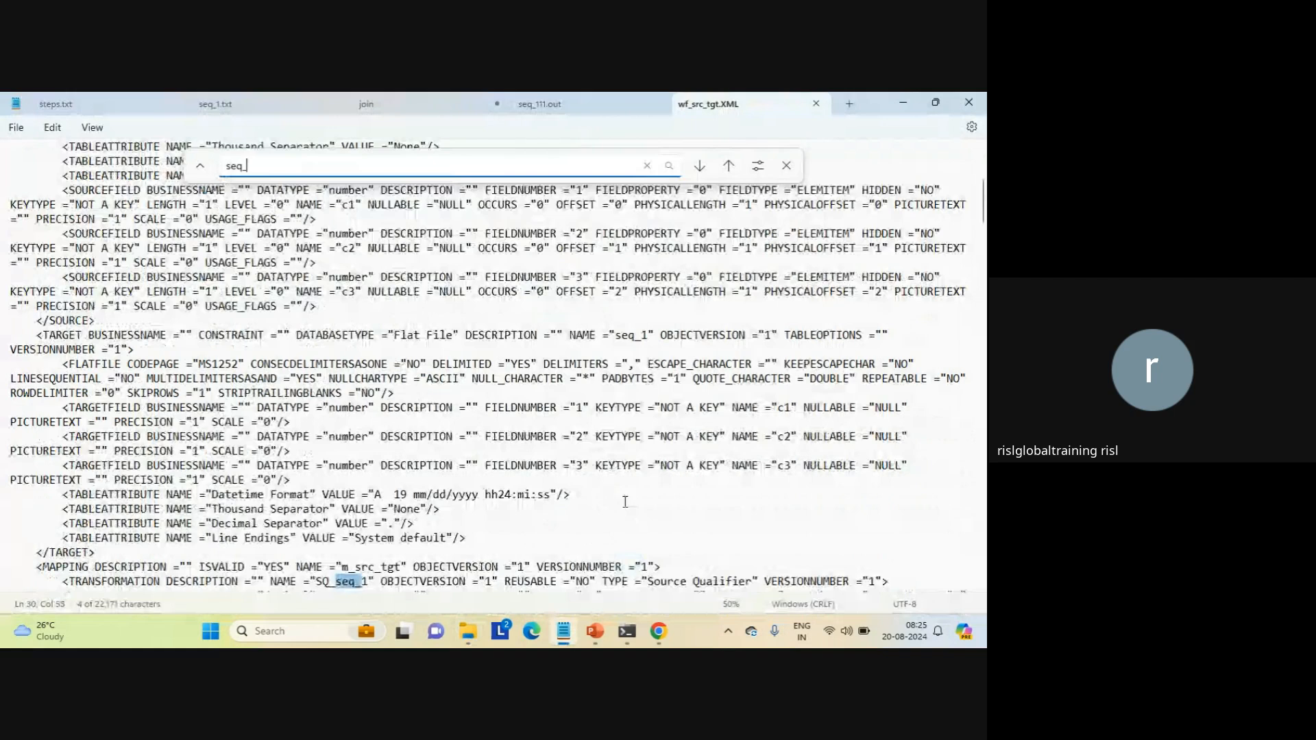
key("Return")
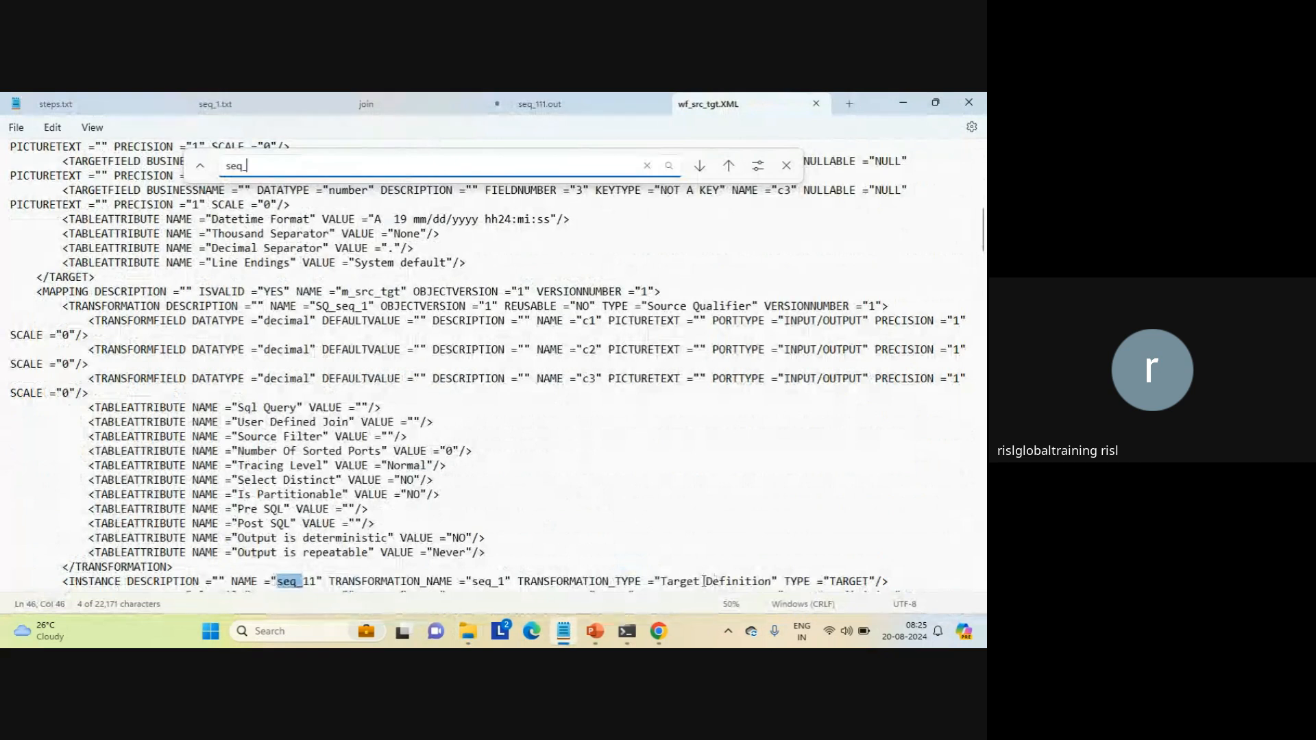
key("Return")
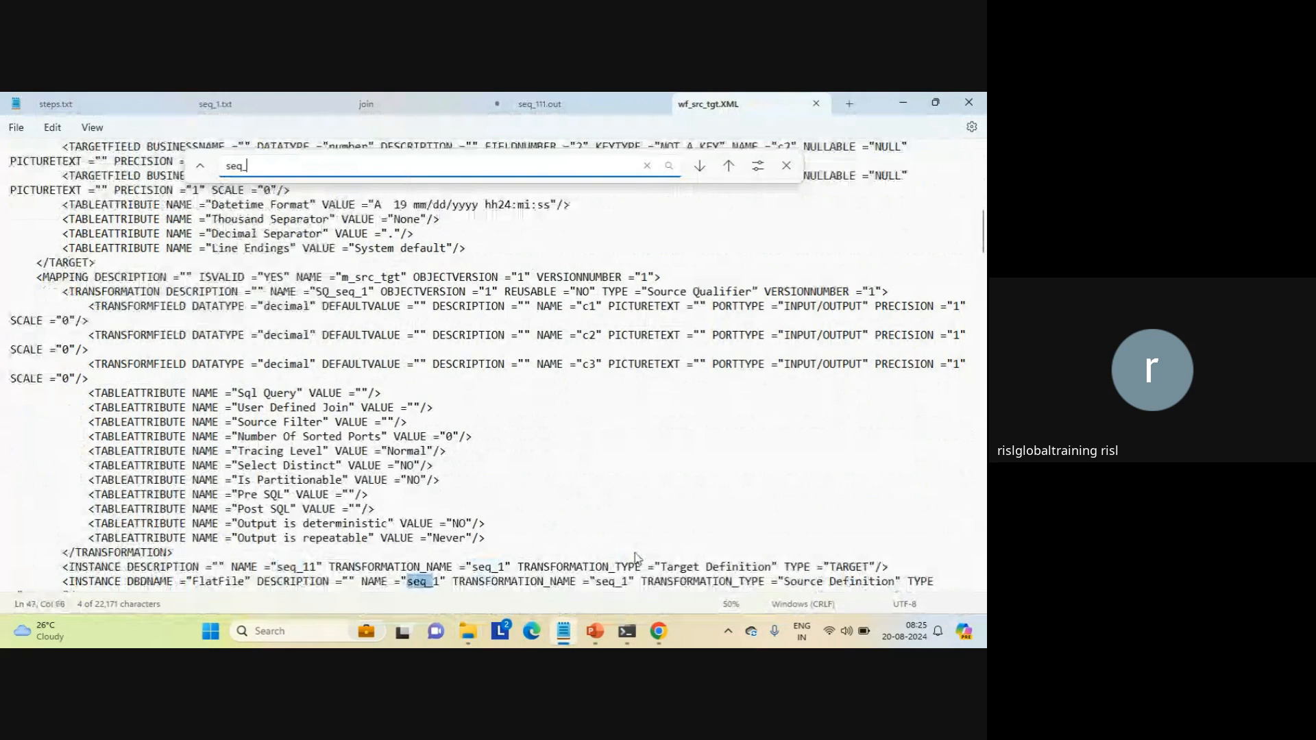
key("Return")
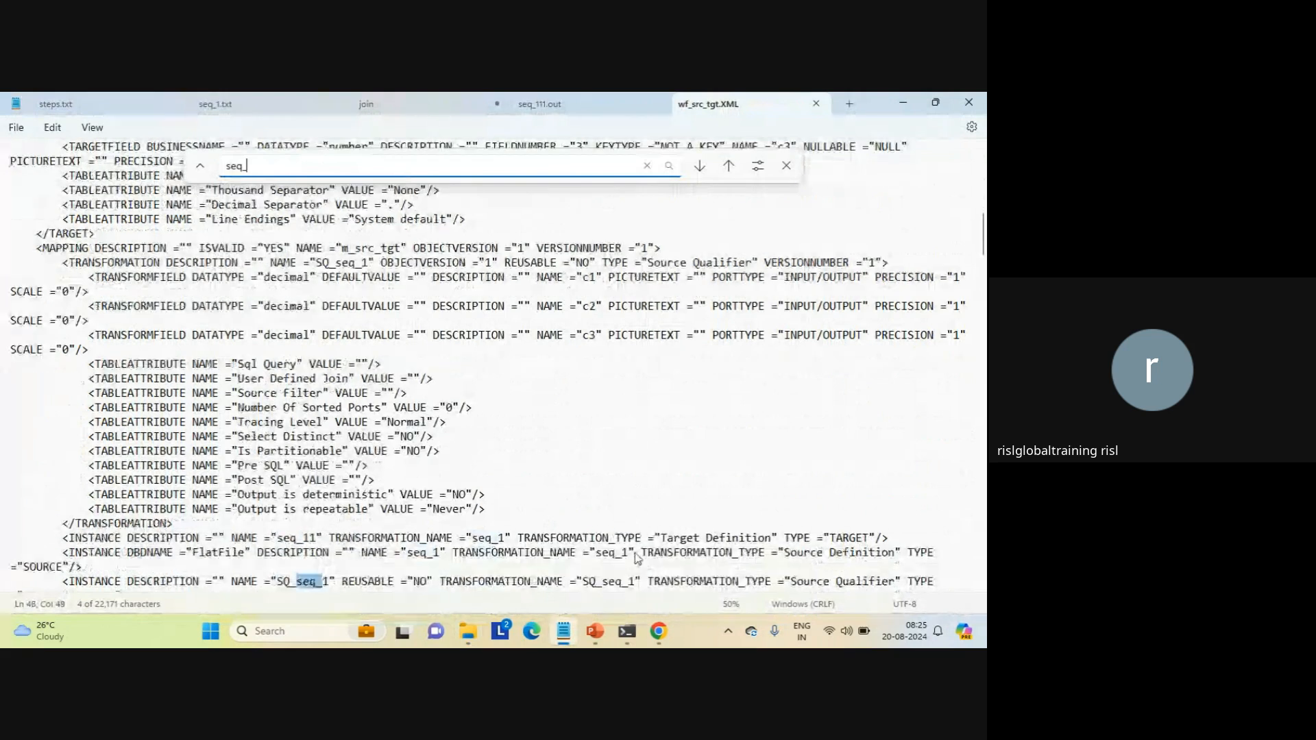
key("Return")
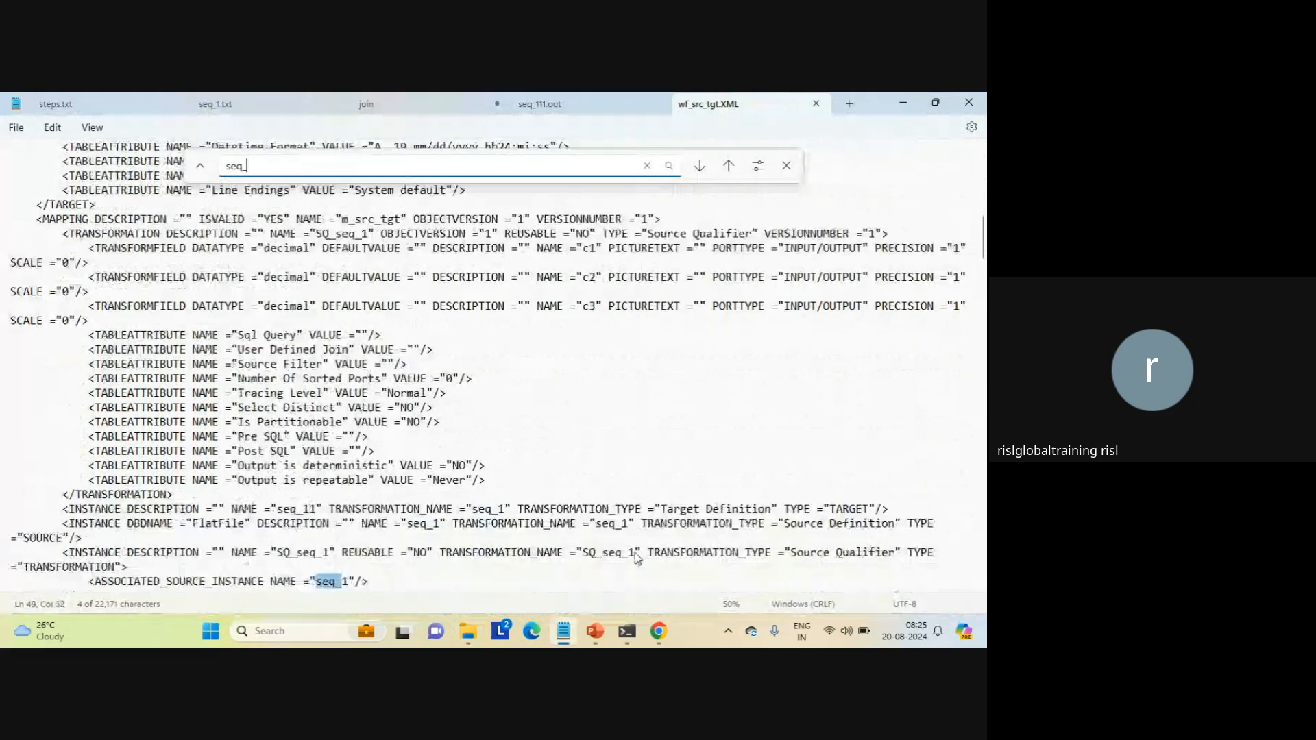
key("Return")
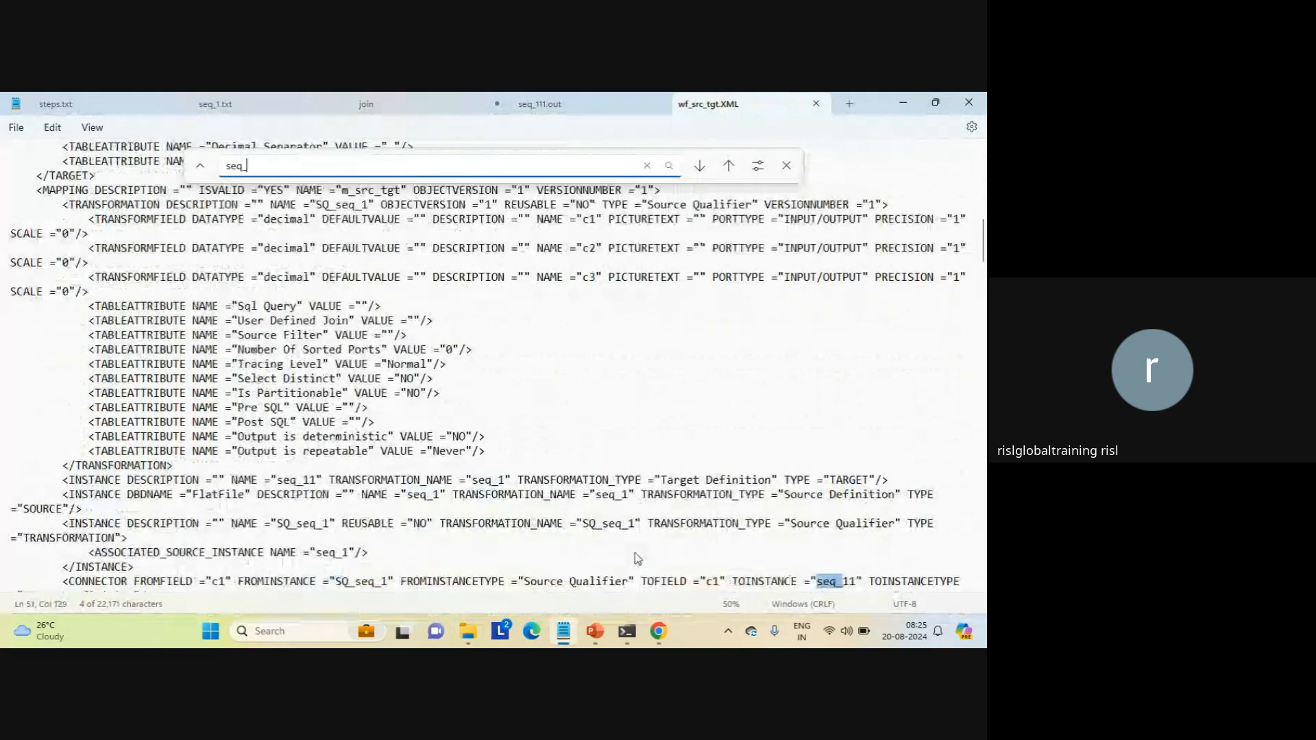
key("Return")
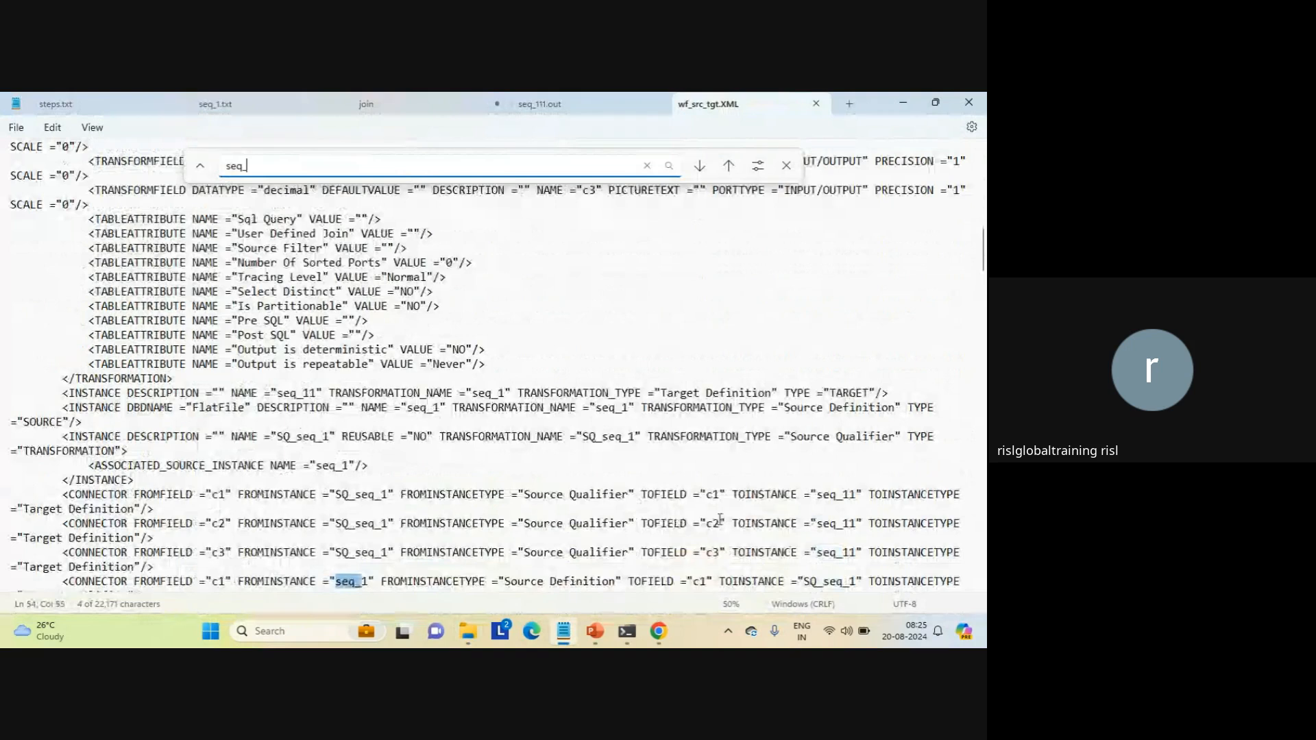
key("Return")
key("Return")
key("Return")
key("Return")
key("Return")
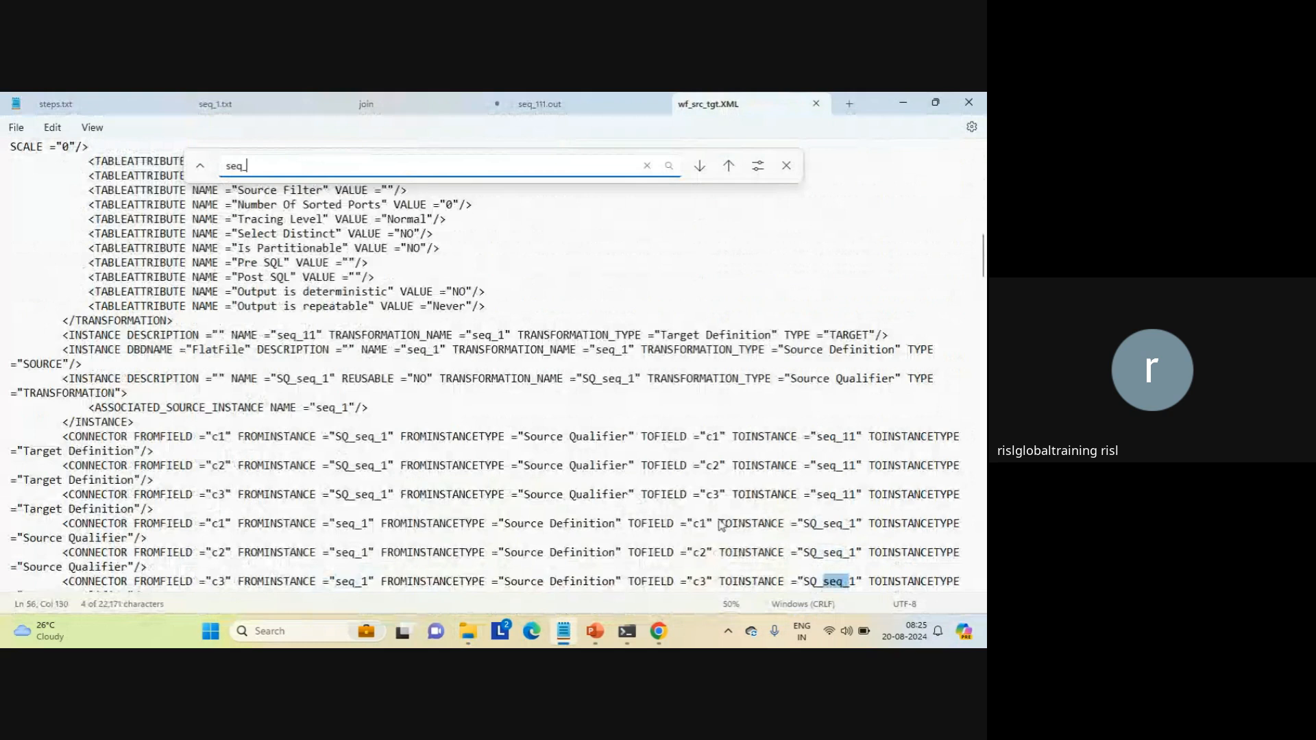
key("Return")
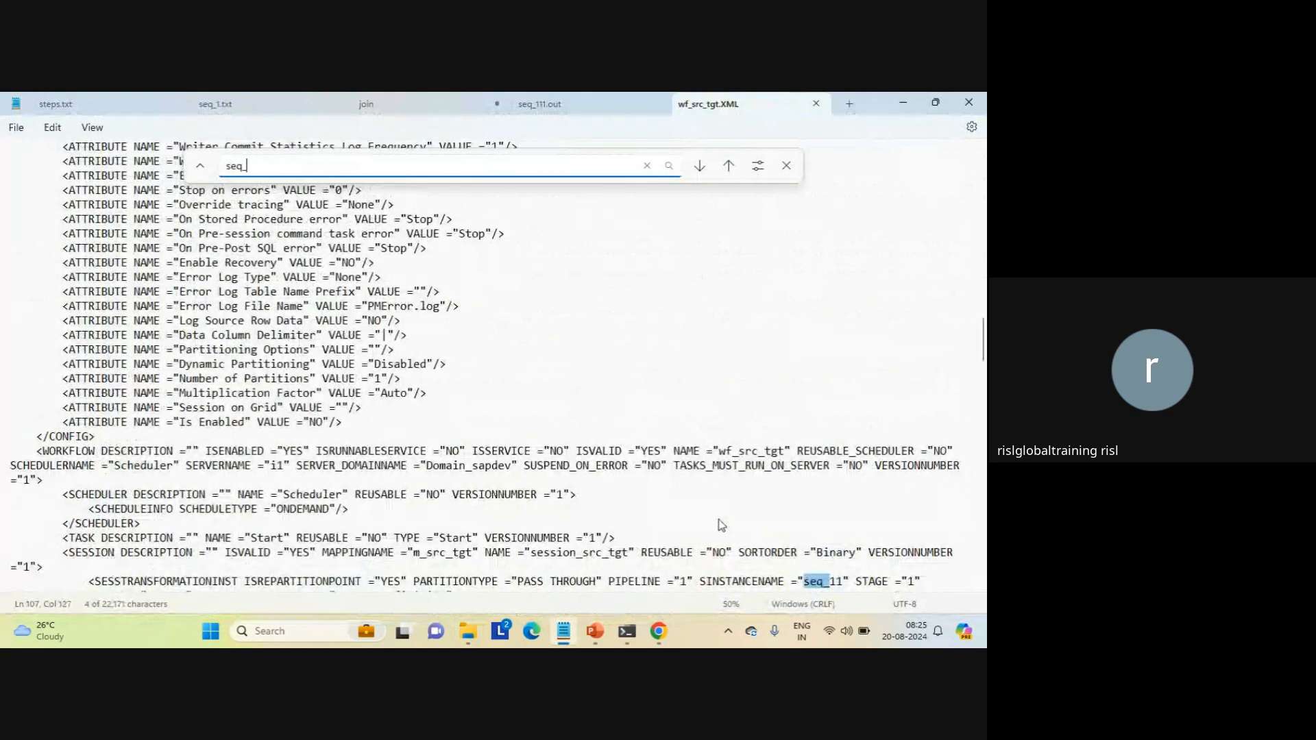
key("Return")
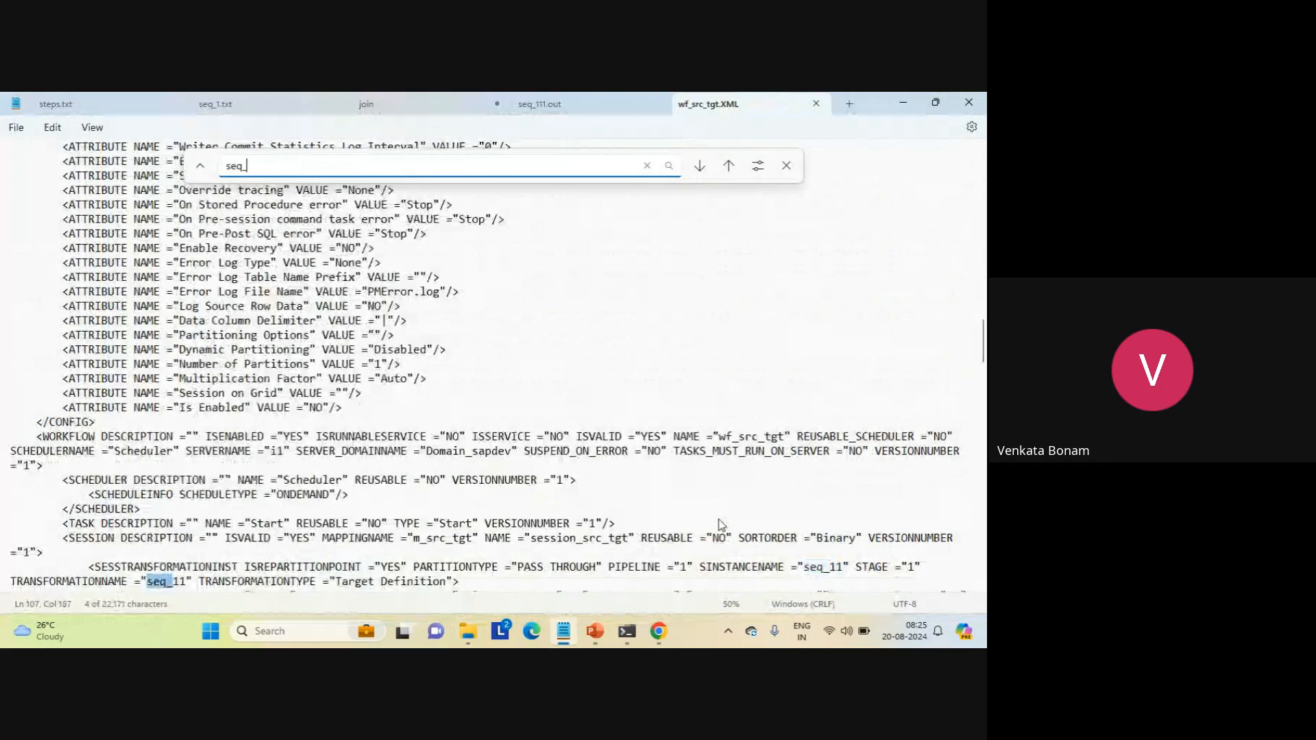
key("Return")
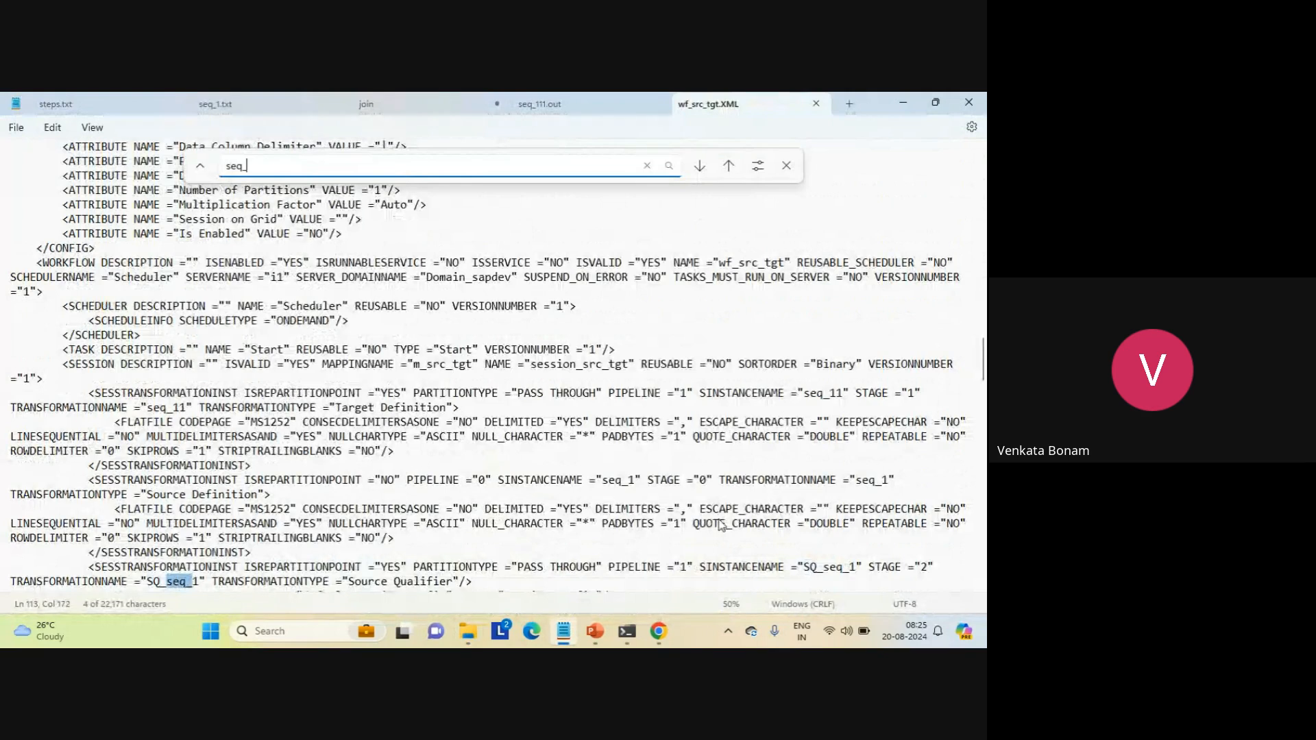
key("Return")
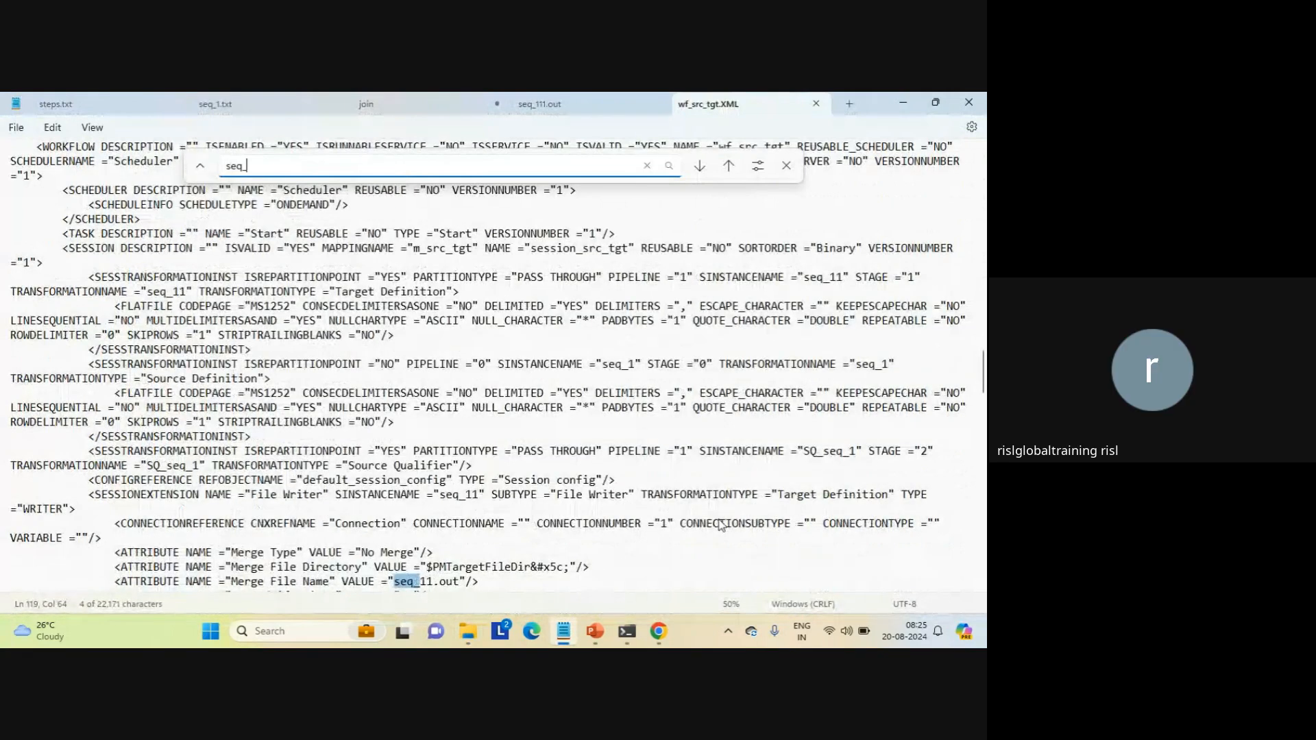
key("Return")
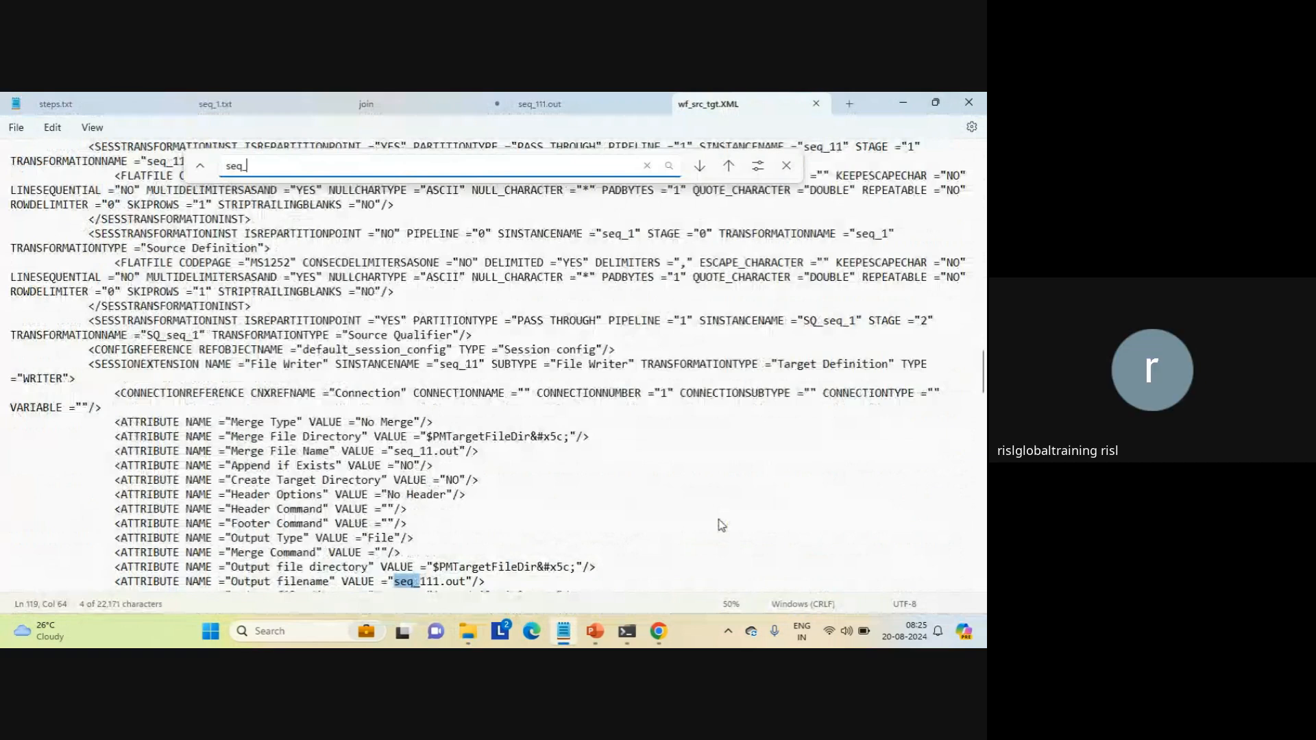
key("Return")
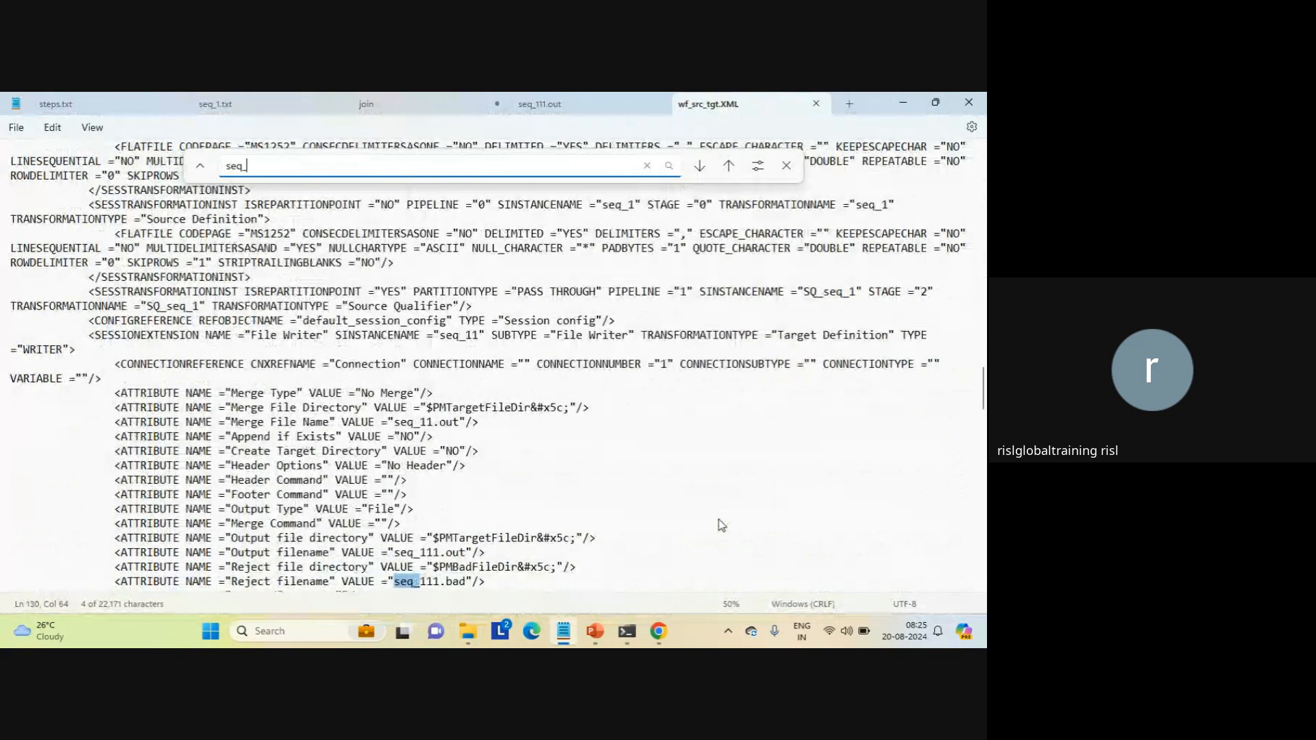
key("Return")
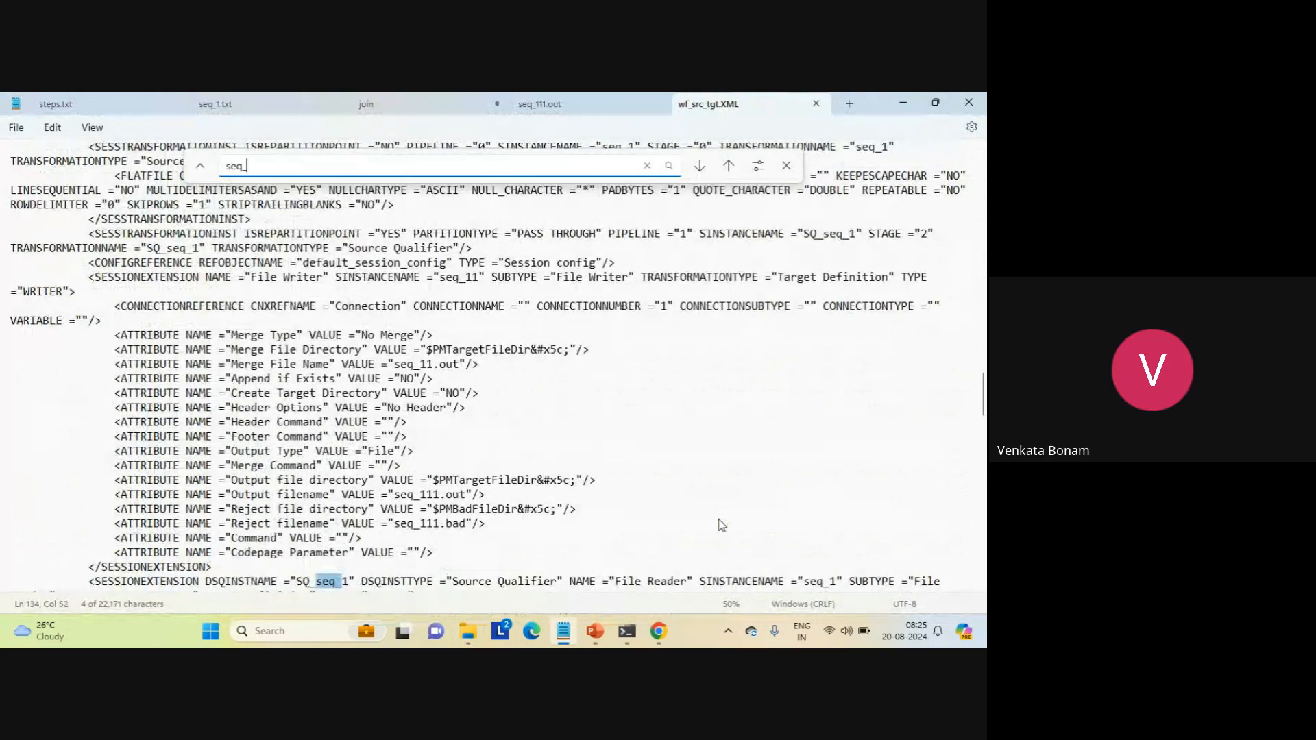
Step: Close wf_src_tgt.XML, the leftover find bar and seq_111.out in Notepad
left_click(816, 104)
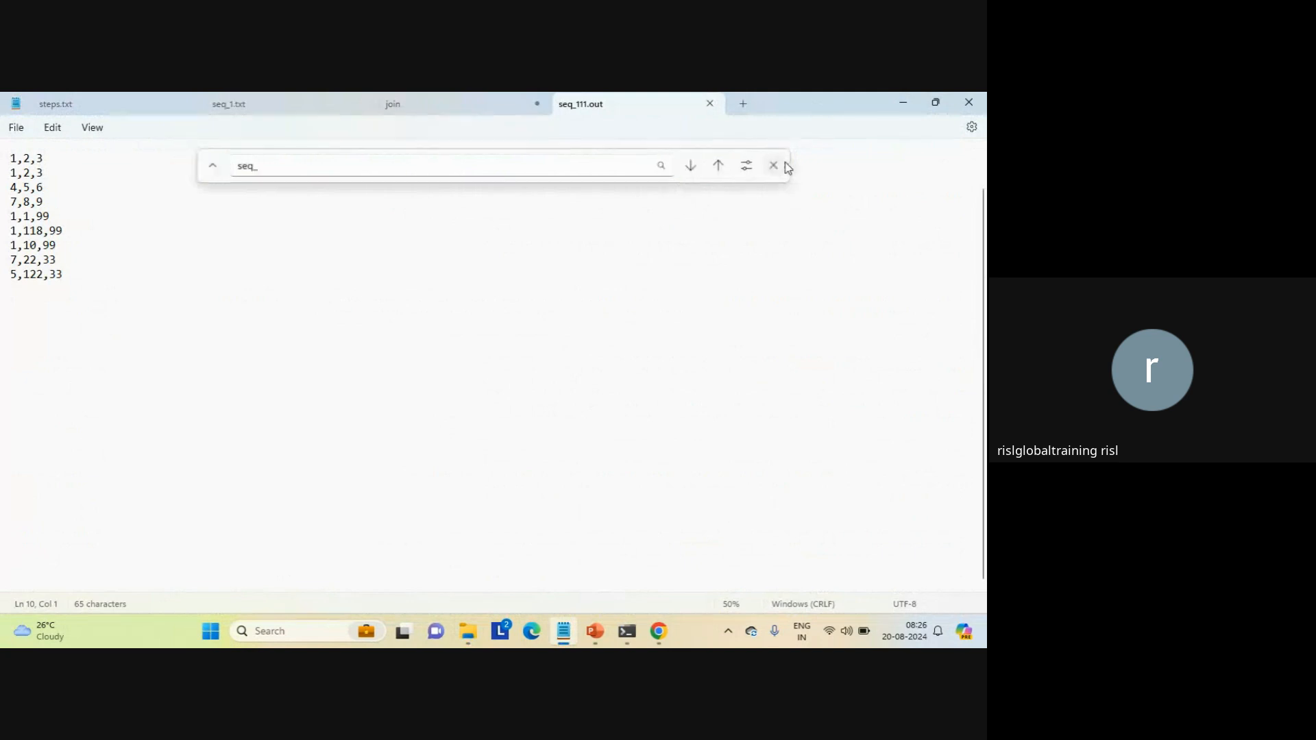
left_click(788, 168)
left_click(710, 104)
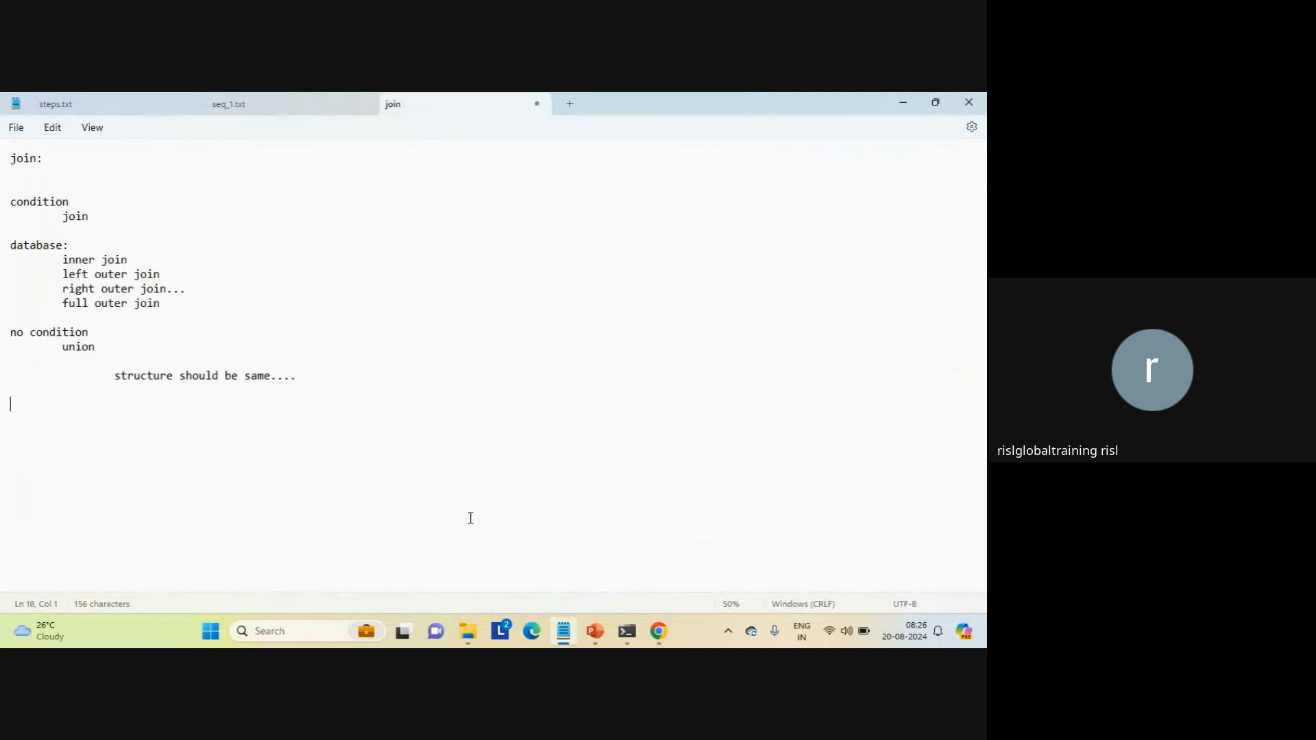
Step: Switch to File Explorer, go back to the Data_Integration_Server data folder and look through its folders and files
mouse_move(468, 620)
left_click(459, 569)
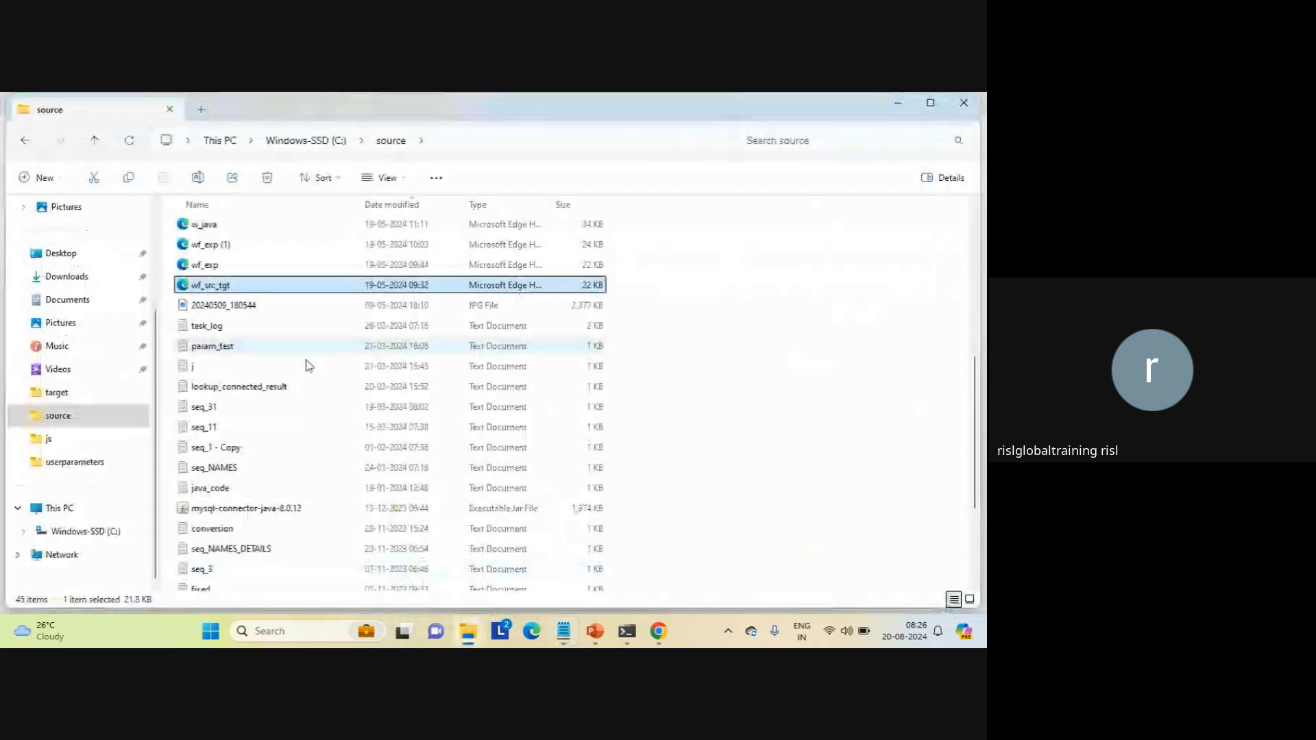
left_click(25, 139)
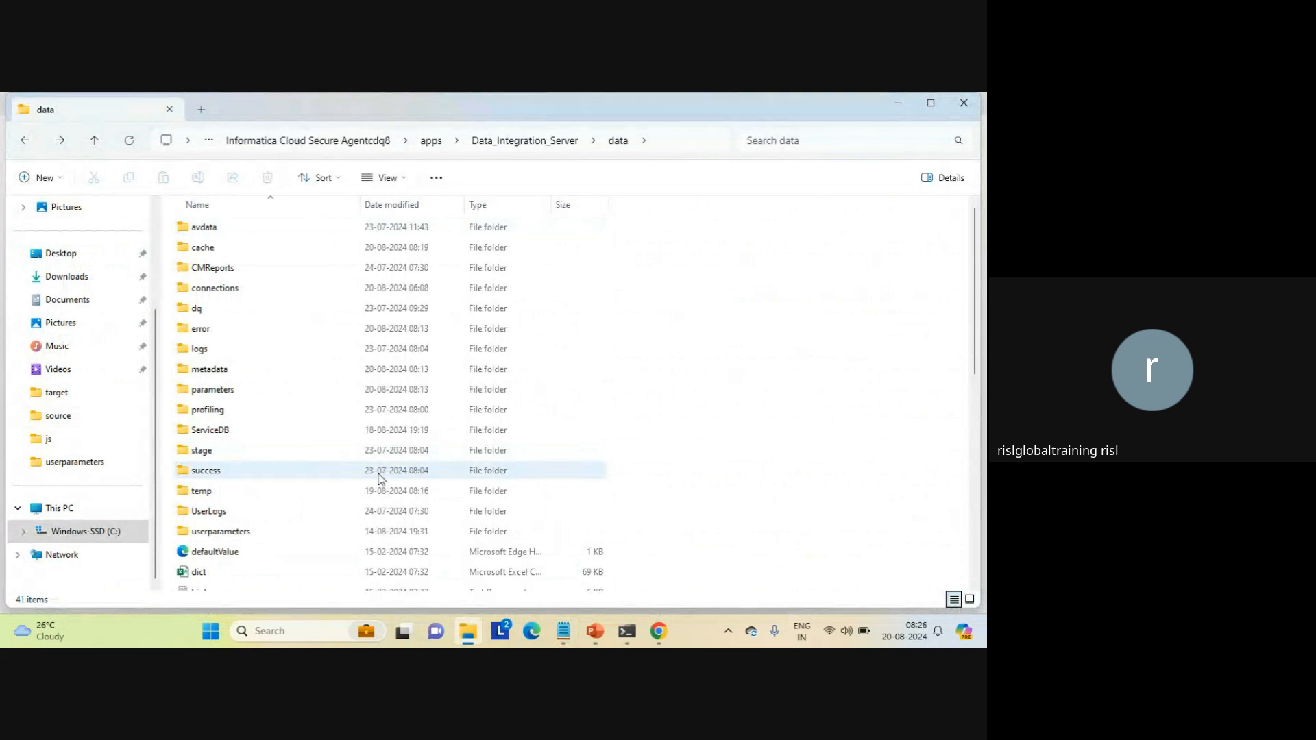
left_click(198, 411)
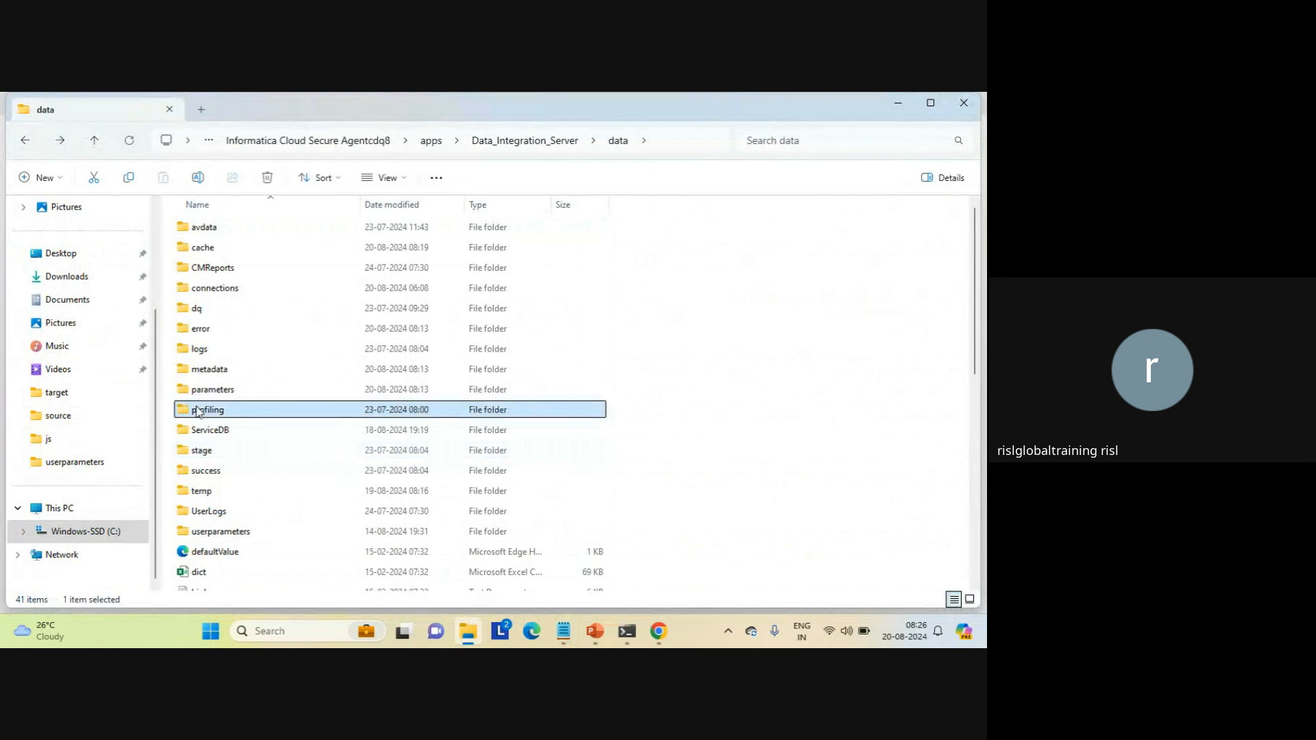
key("Down")
key("Down")
key("Down")
scroll(198, 410, "down", 3)
key("Up")
key("Up")
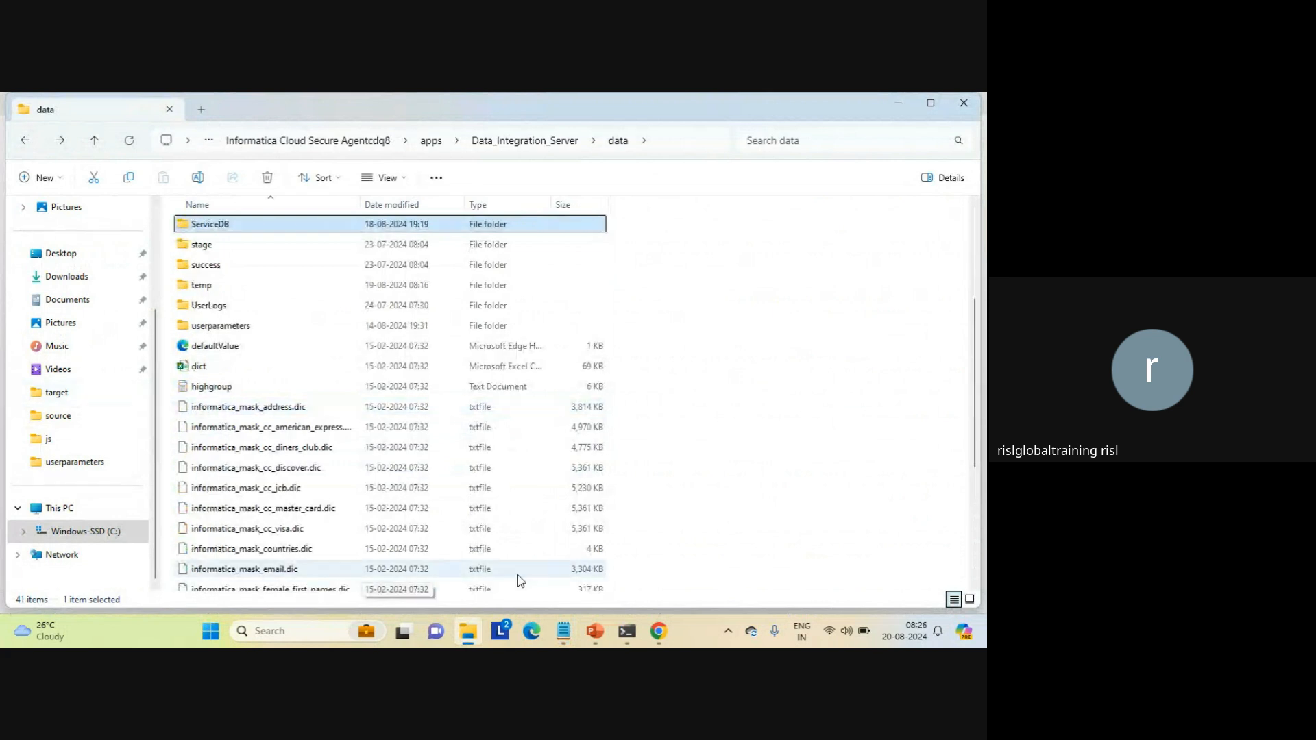
Step: Switch to Informatica Data Integration in Chrome, open the Administrator service and show its connections
left_click(658, 639)
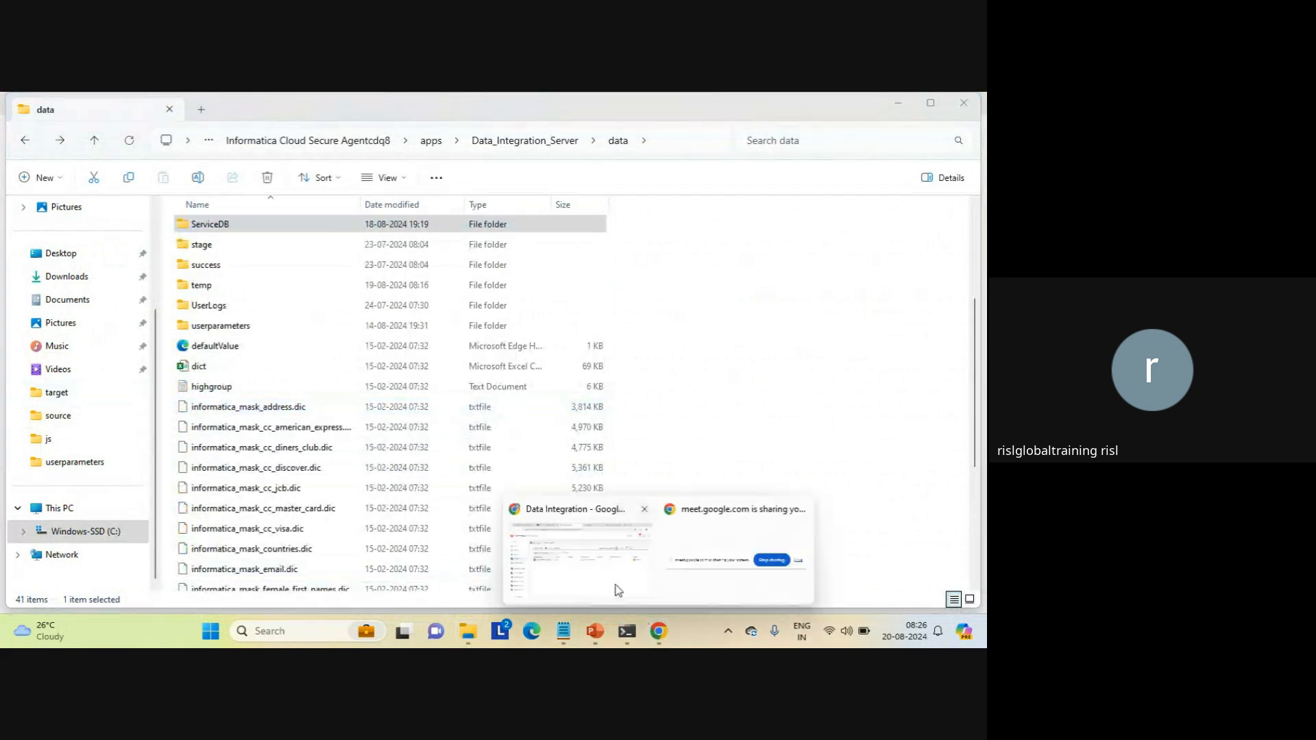
left_click(617, 589)
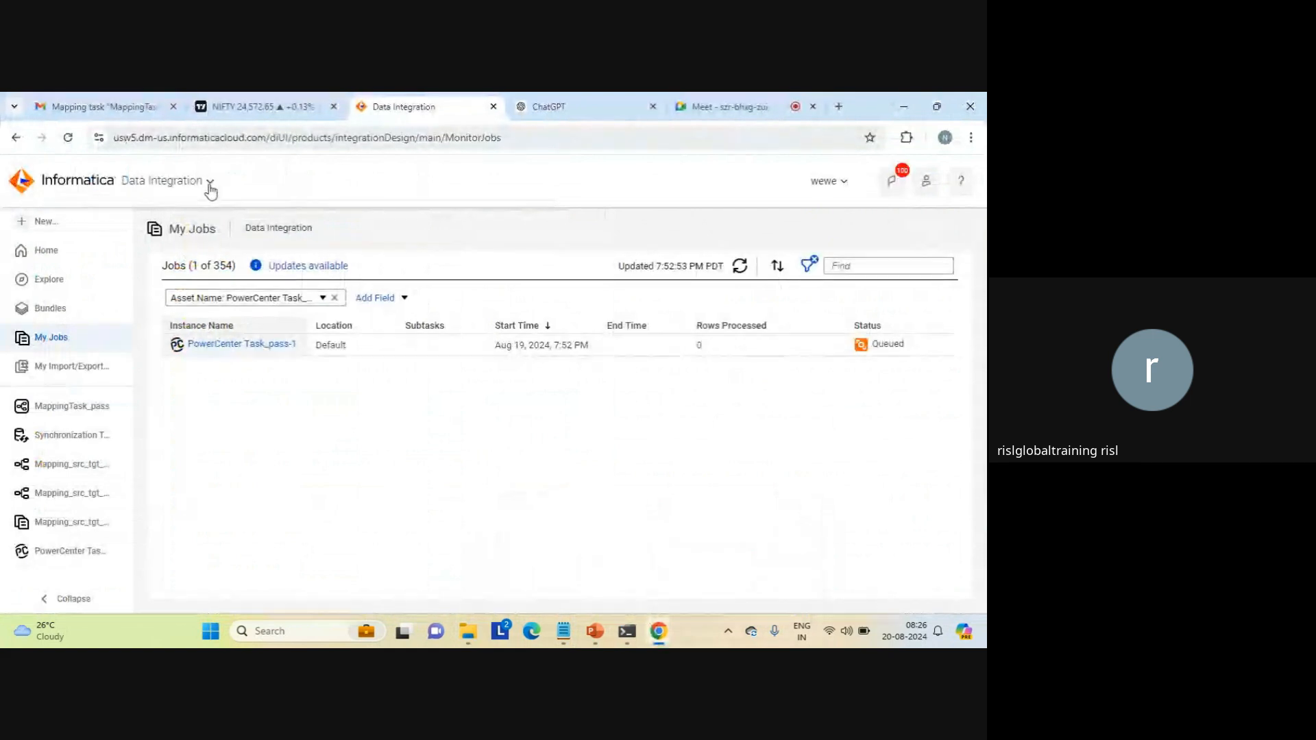
left_click(210, 184)
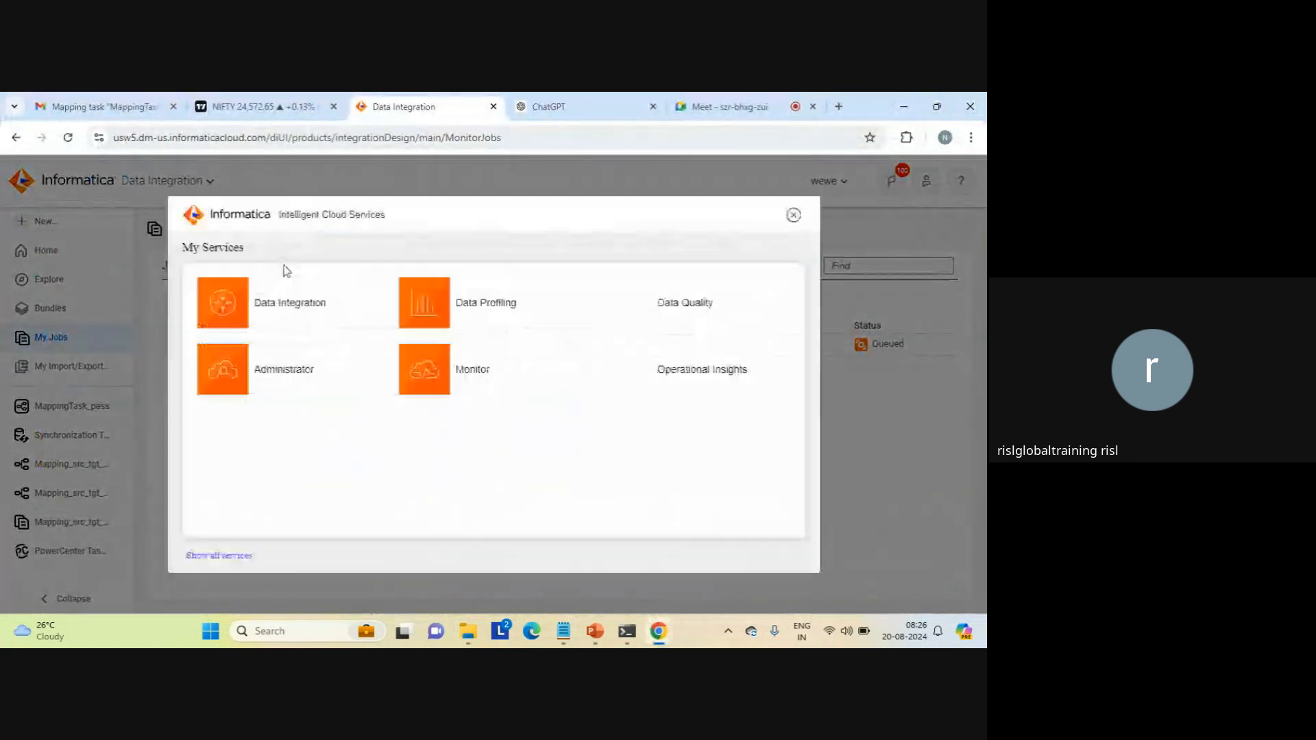
left_click(277, 375)
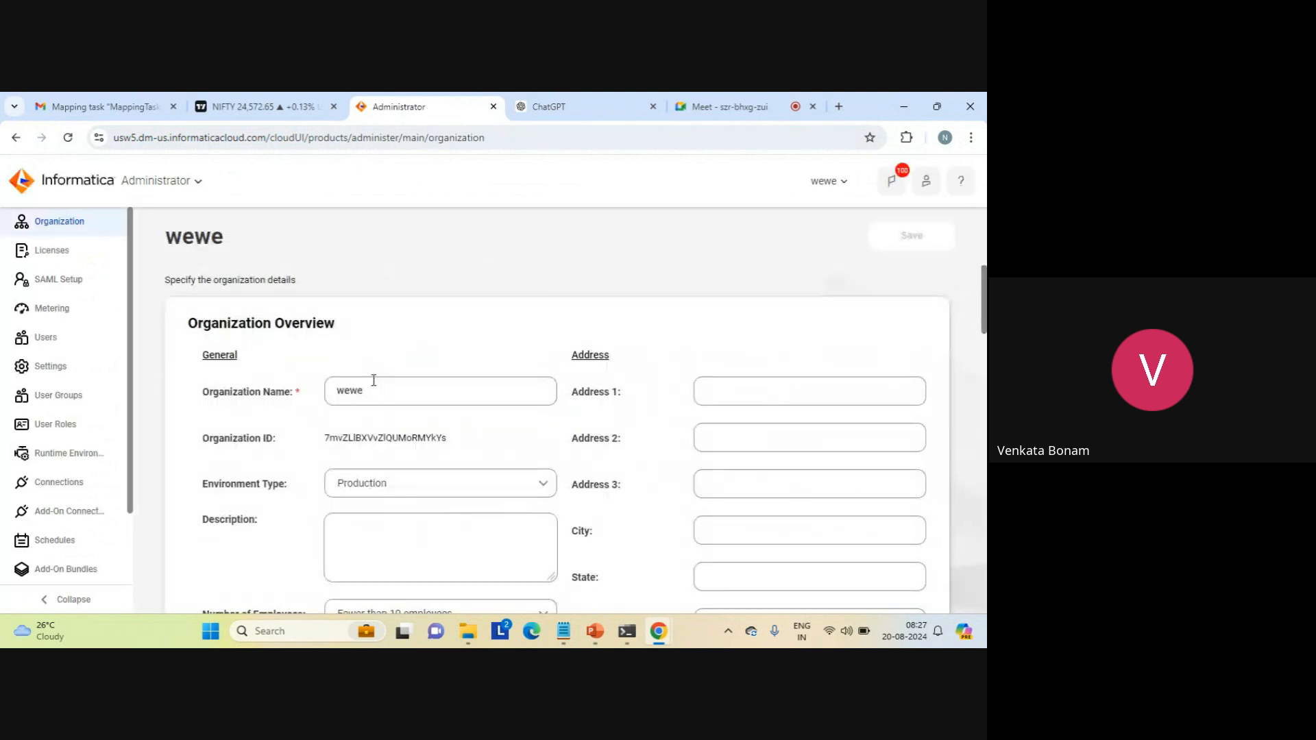
left_click(72, 485)
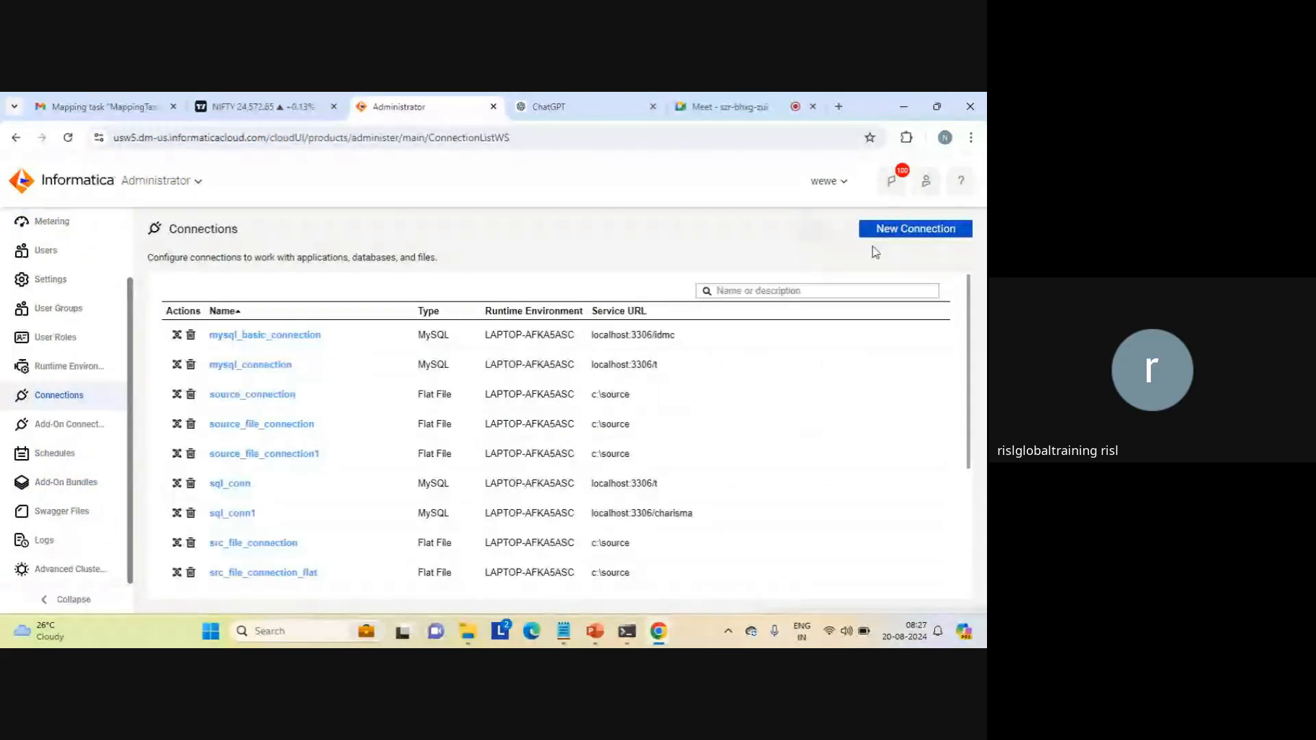
Step: Create a new connection named db_conn with the type MySQL
left_click(916, 229)
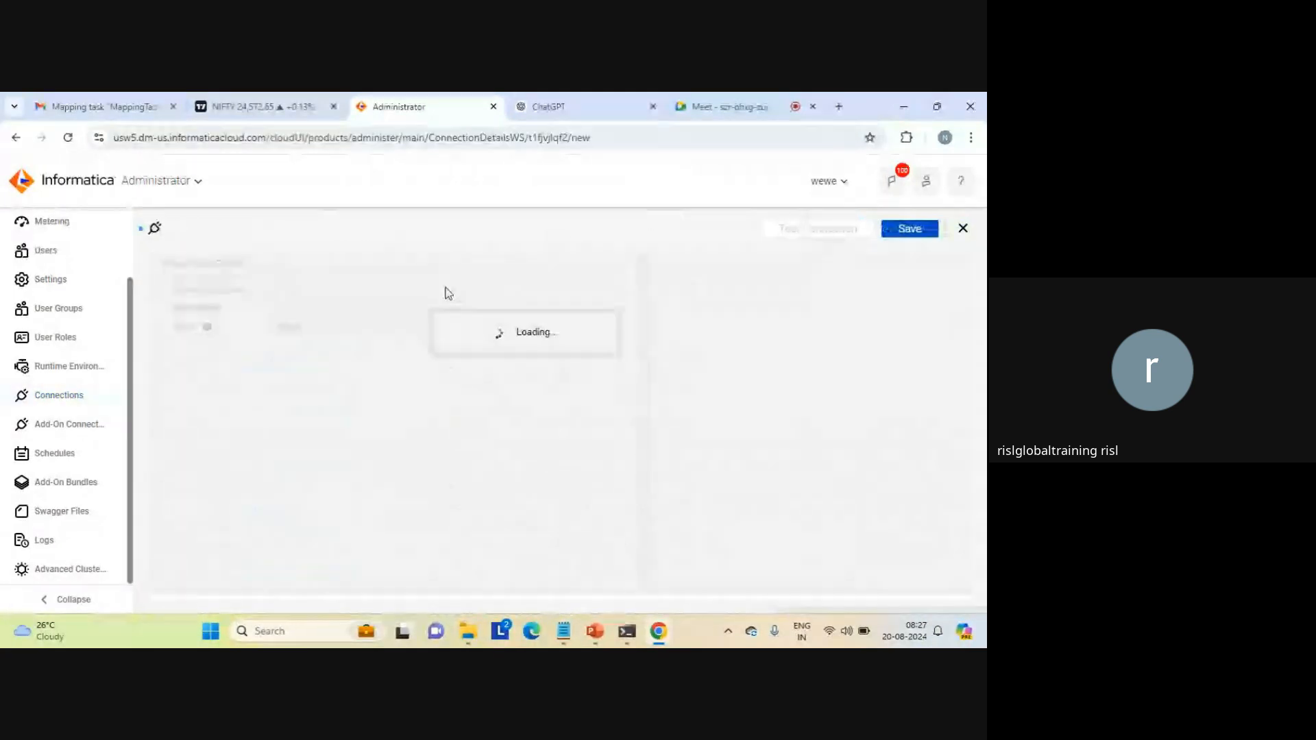
left_click(327, 289)
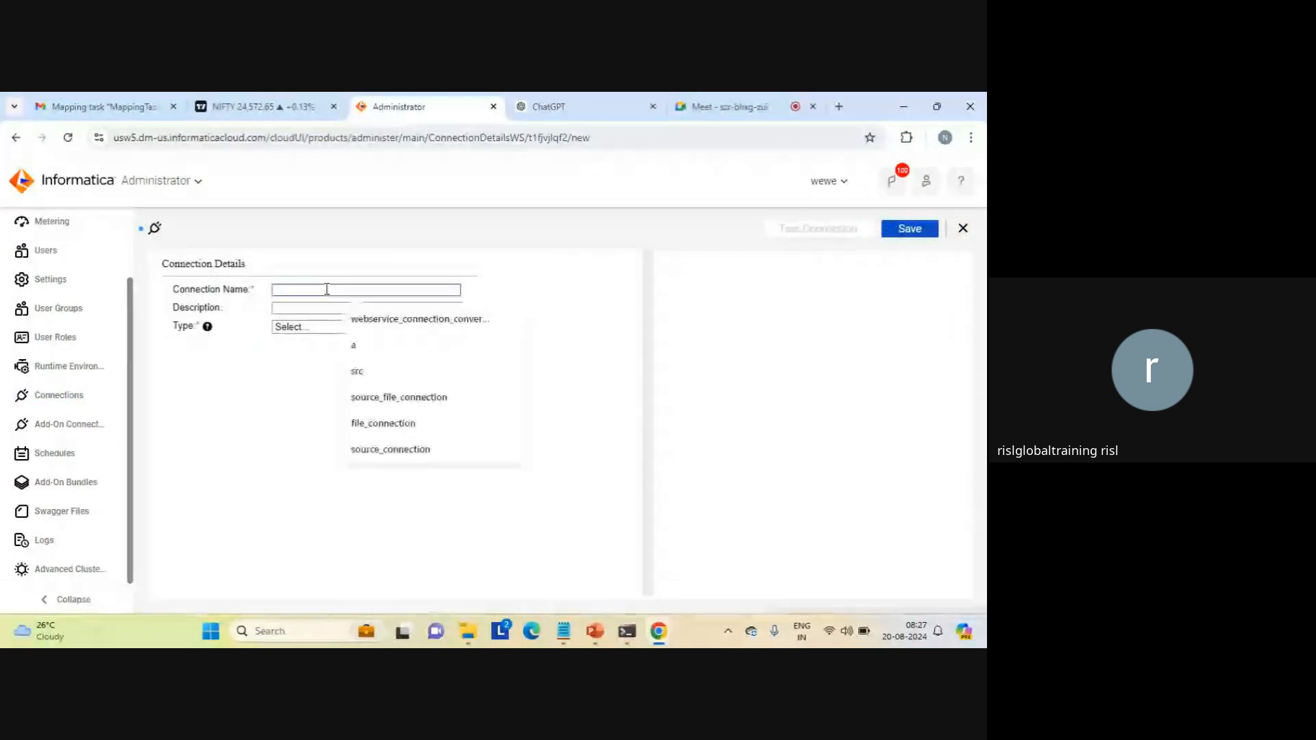
type("db_")
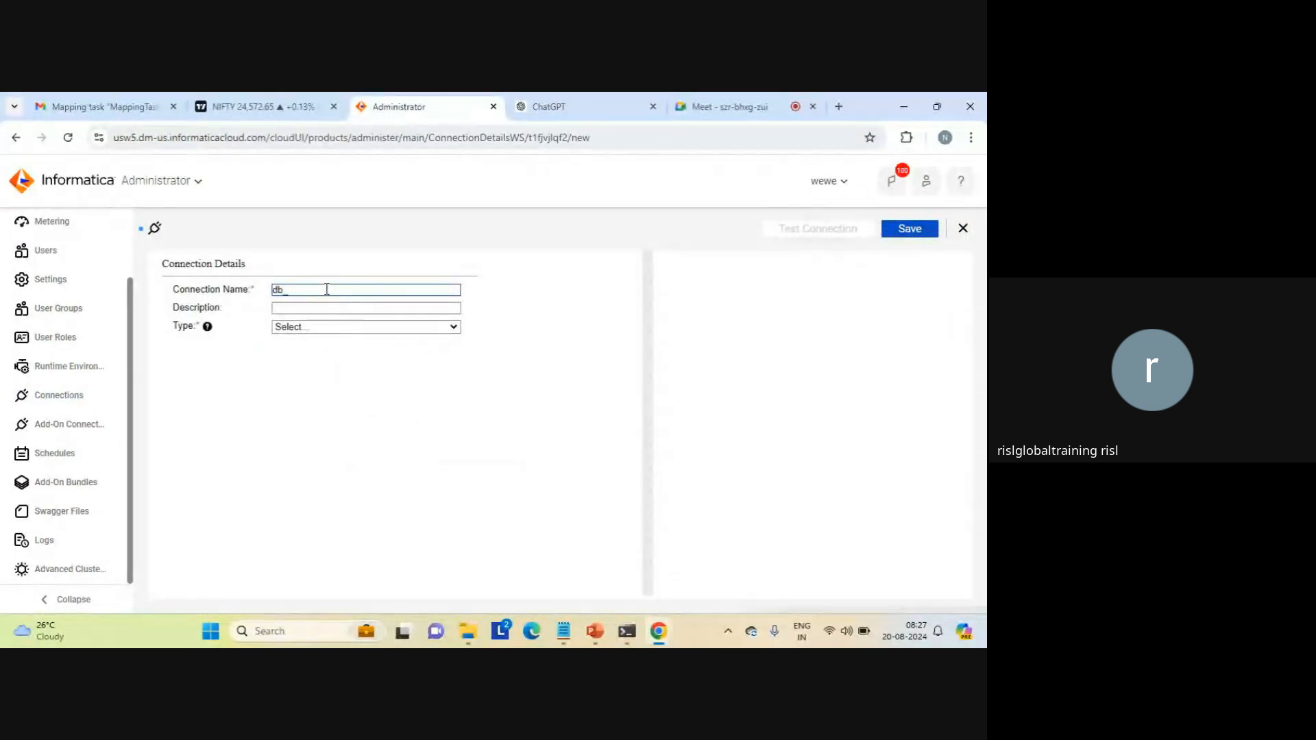
type("conn")
left_click(452, 327)
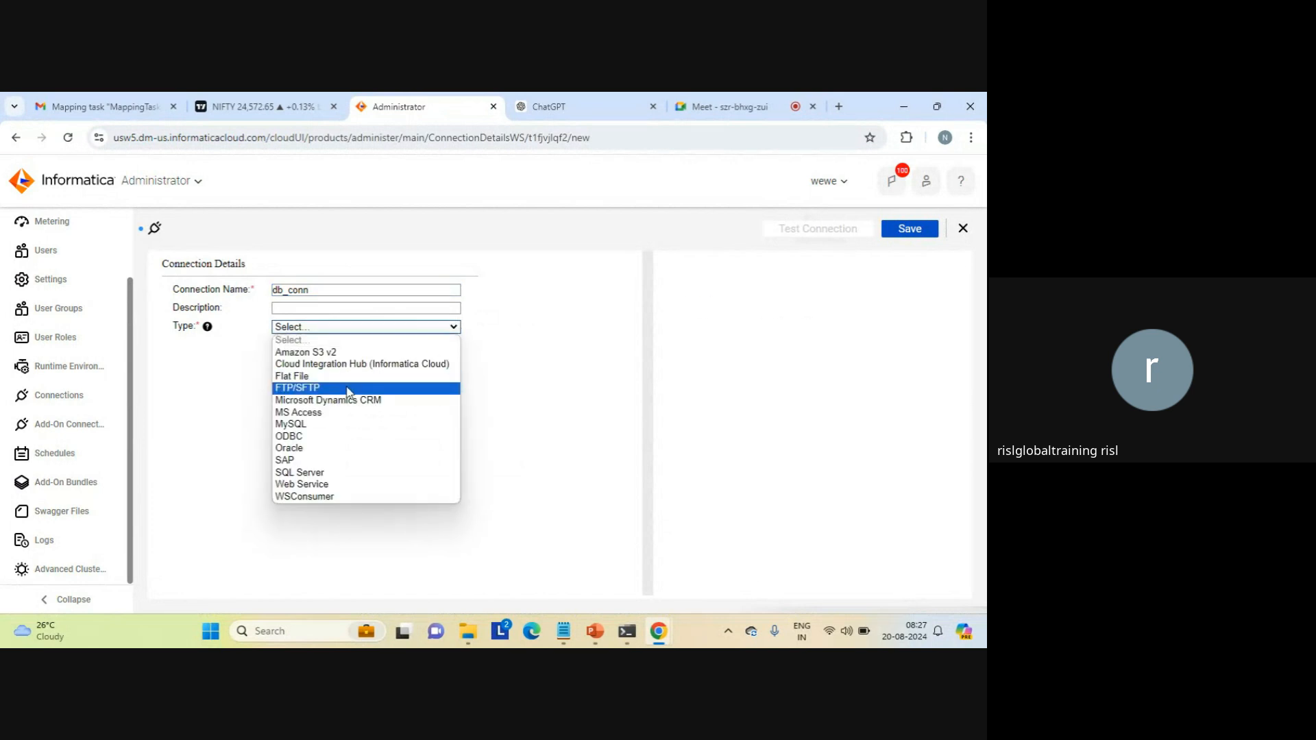
left_click(301, 424)
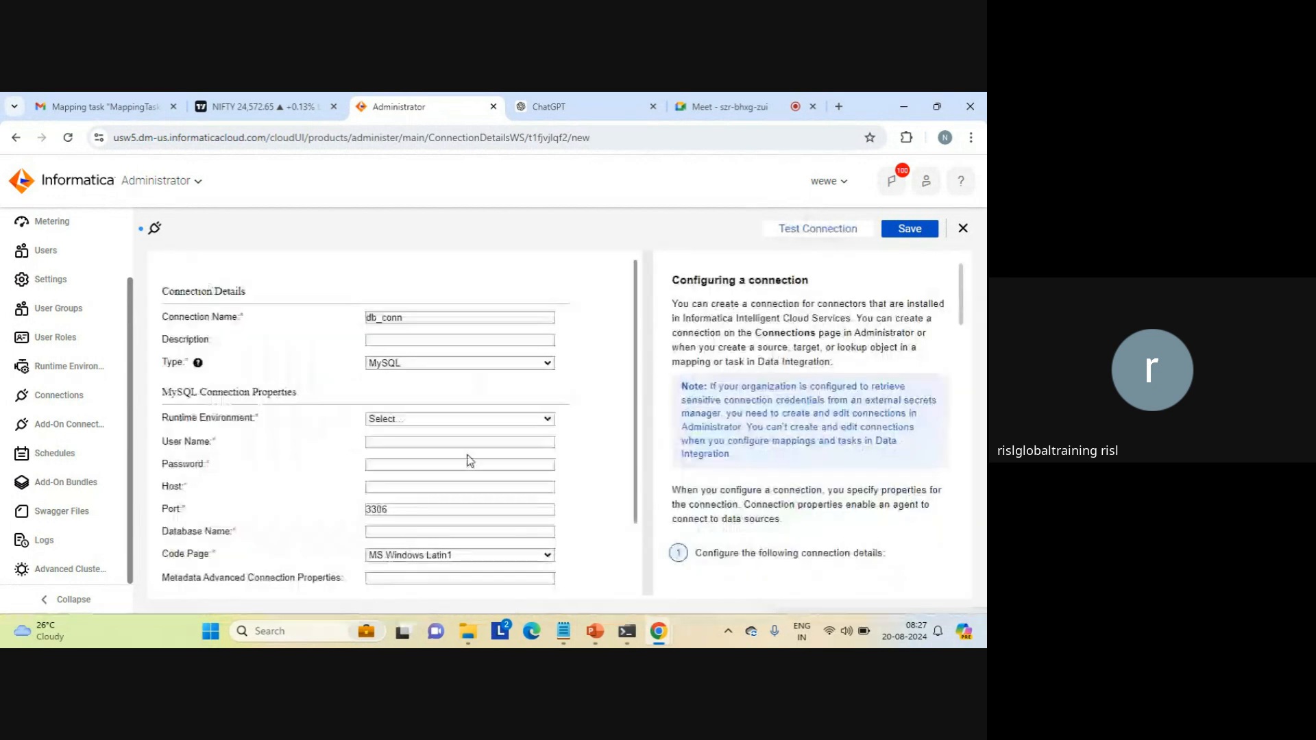
Step: Set the connection's runtime environment to LAPTOP-AFKA5ASC and its user name to root
left_click(458, 419)
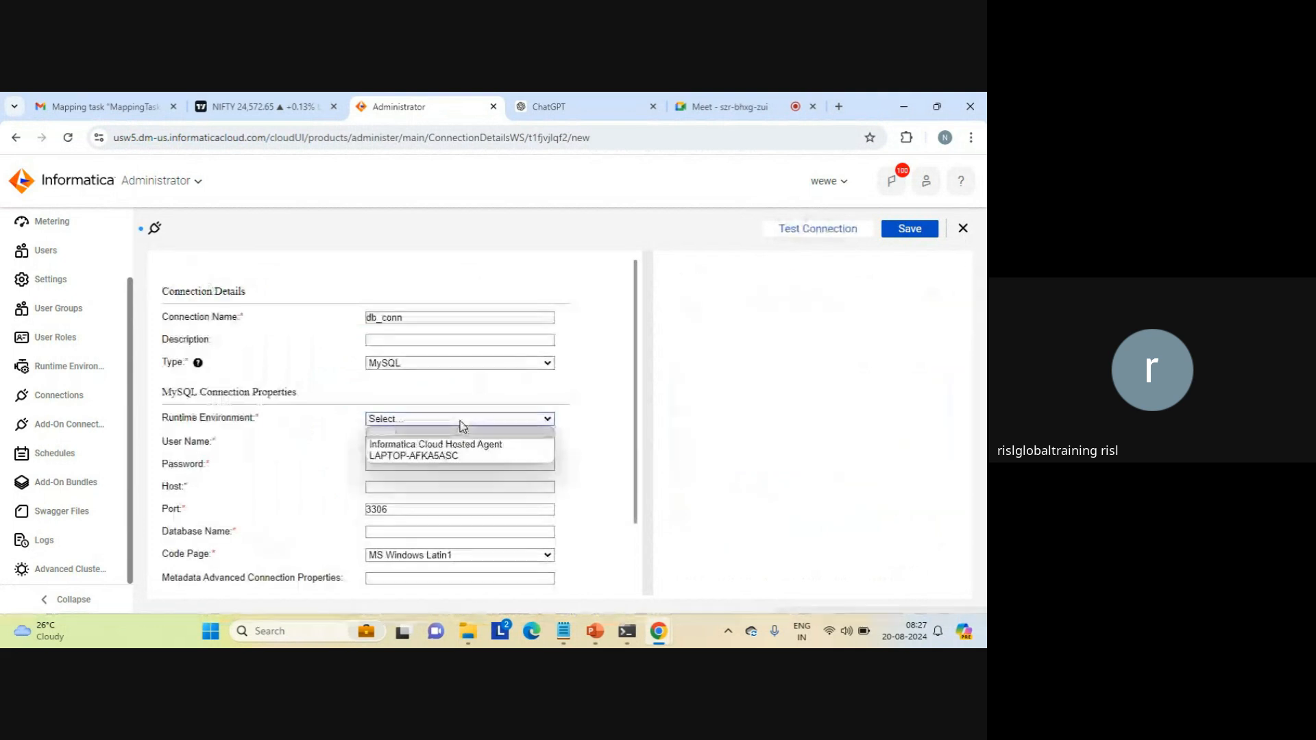
left_click(432, 456)
left_click(396, 444)
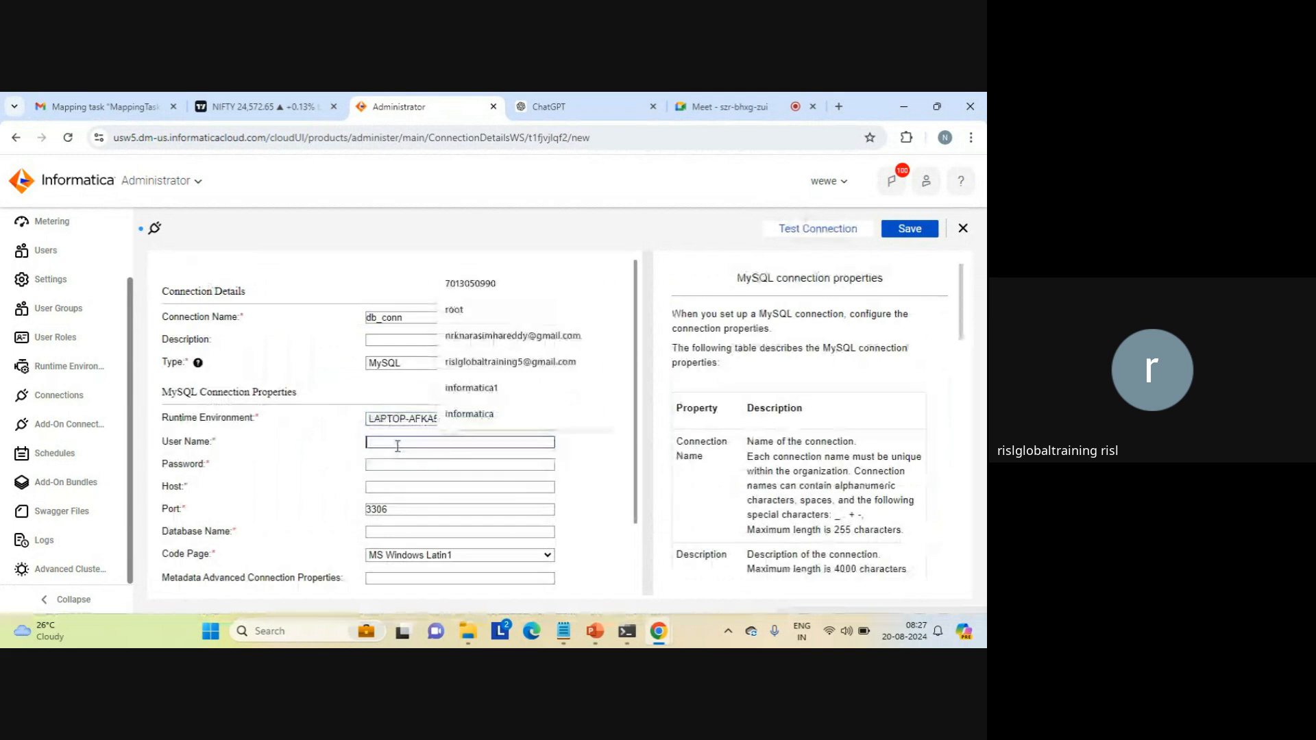
left_click(461, 314)
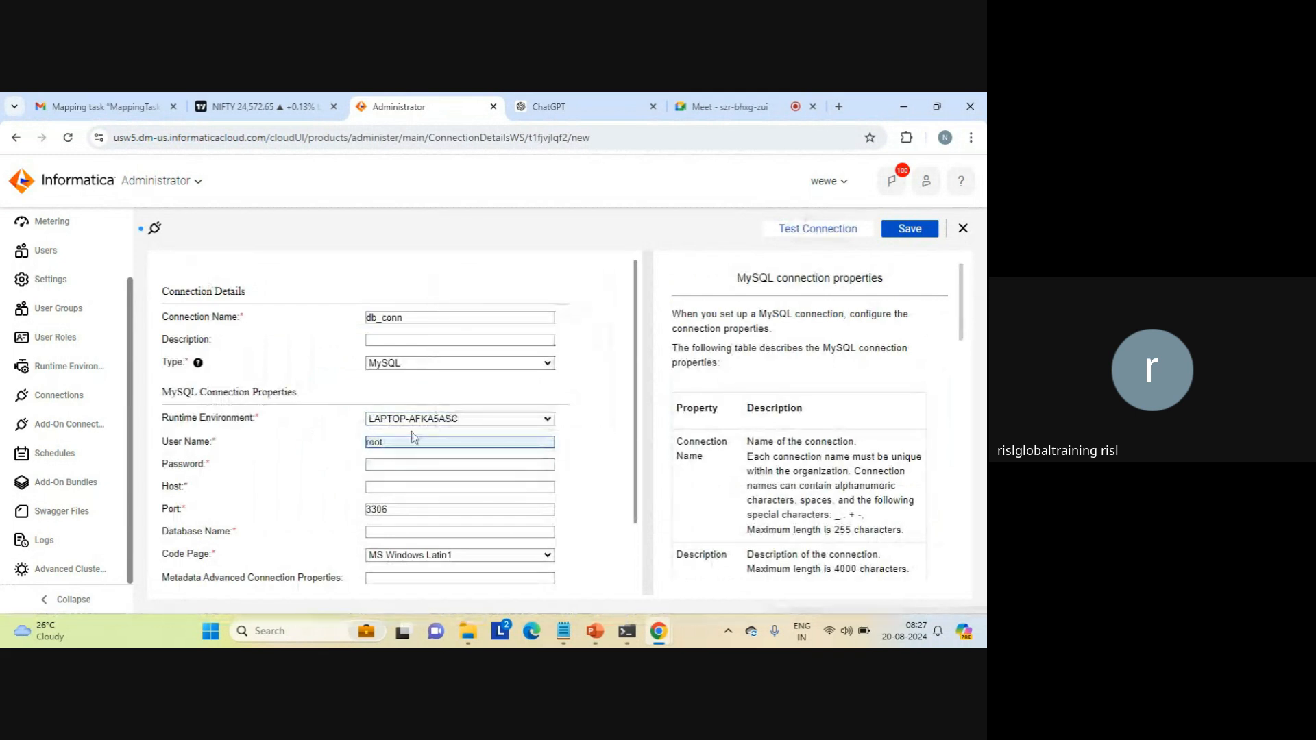
Step: Enter the database account password for the db_conn connection, clearing and re-entering it in full
left_click(394, 464)
type("root")
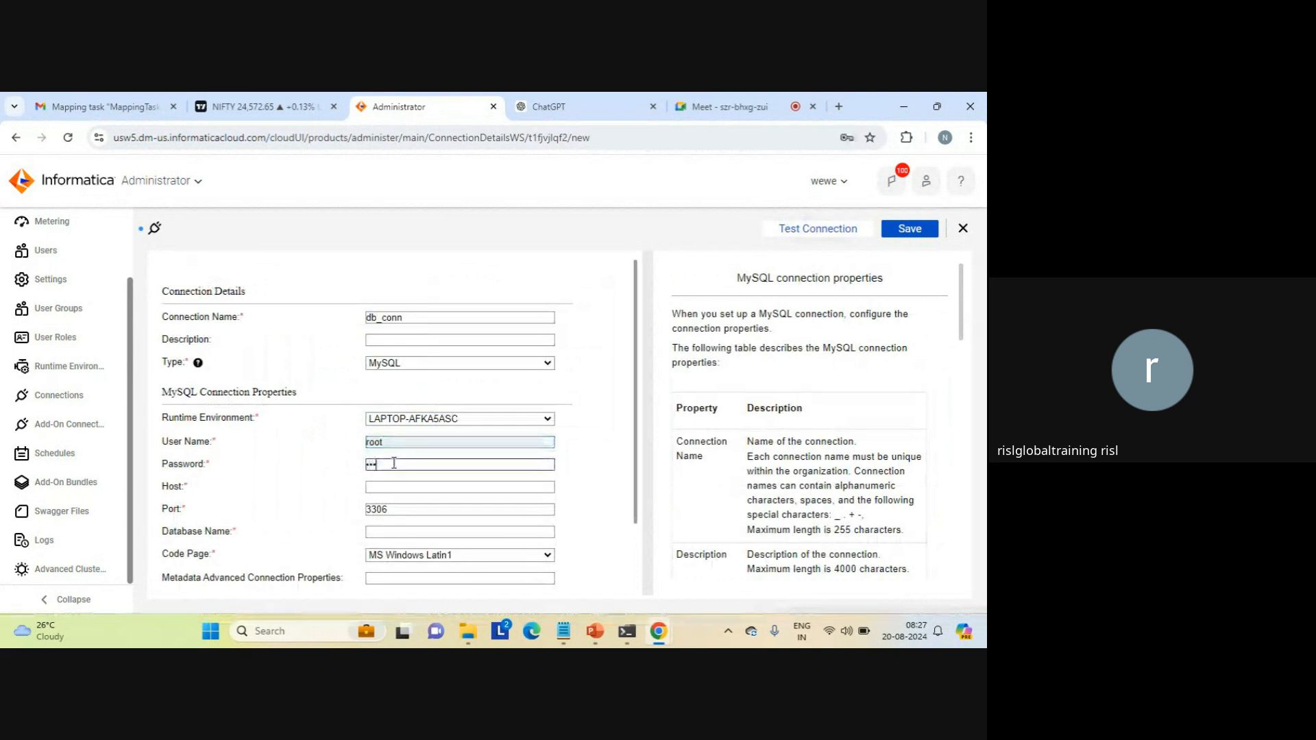
key("BackSpace")
key("BackSpace")
key("BackSpace")
key("BackSpace")
type("root")
Step: Set the MySQL host to localhost and the database name to t, and test the connection
left_click(383, 488)
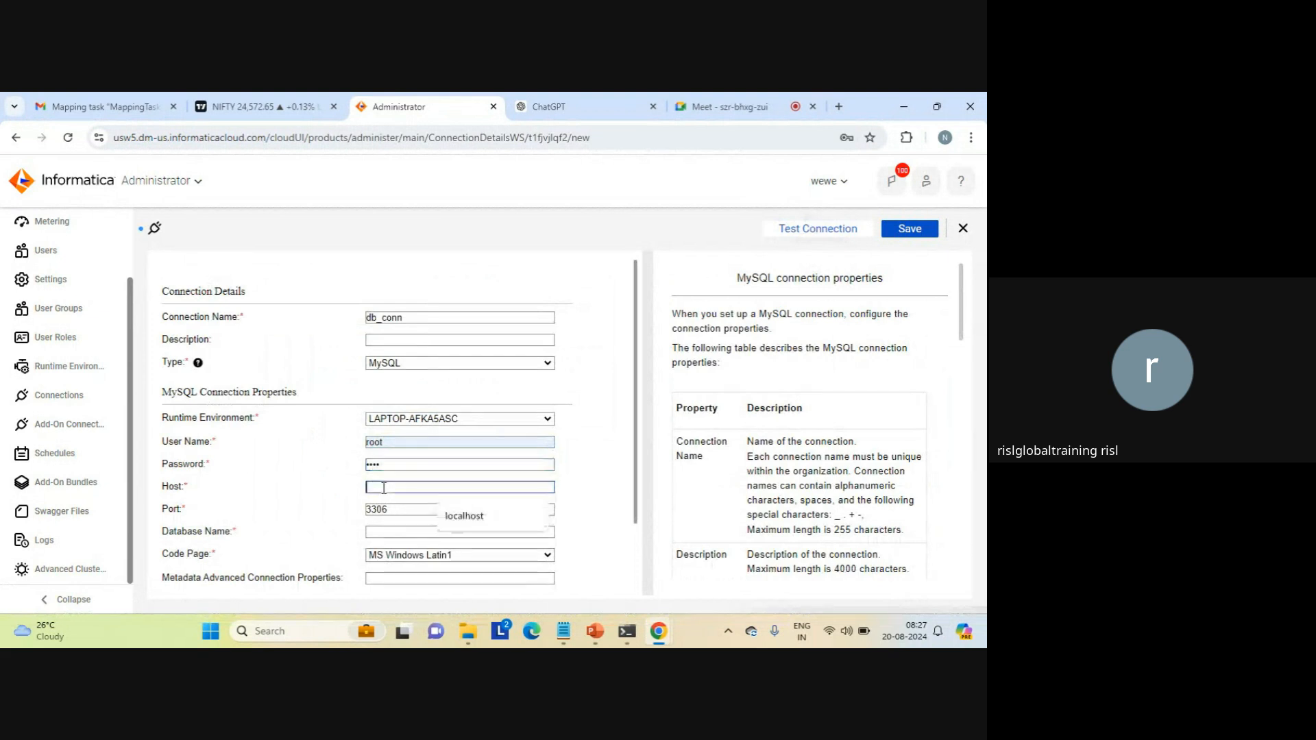
left_click(464, 516)
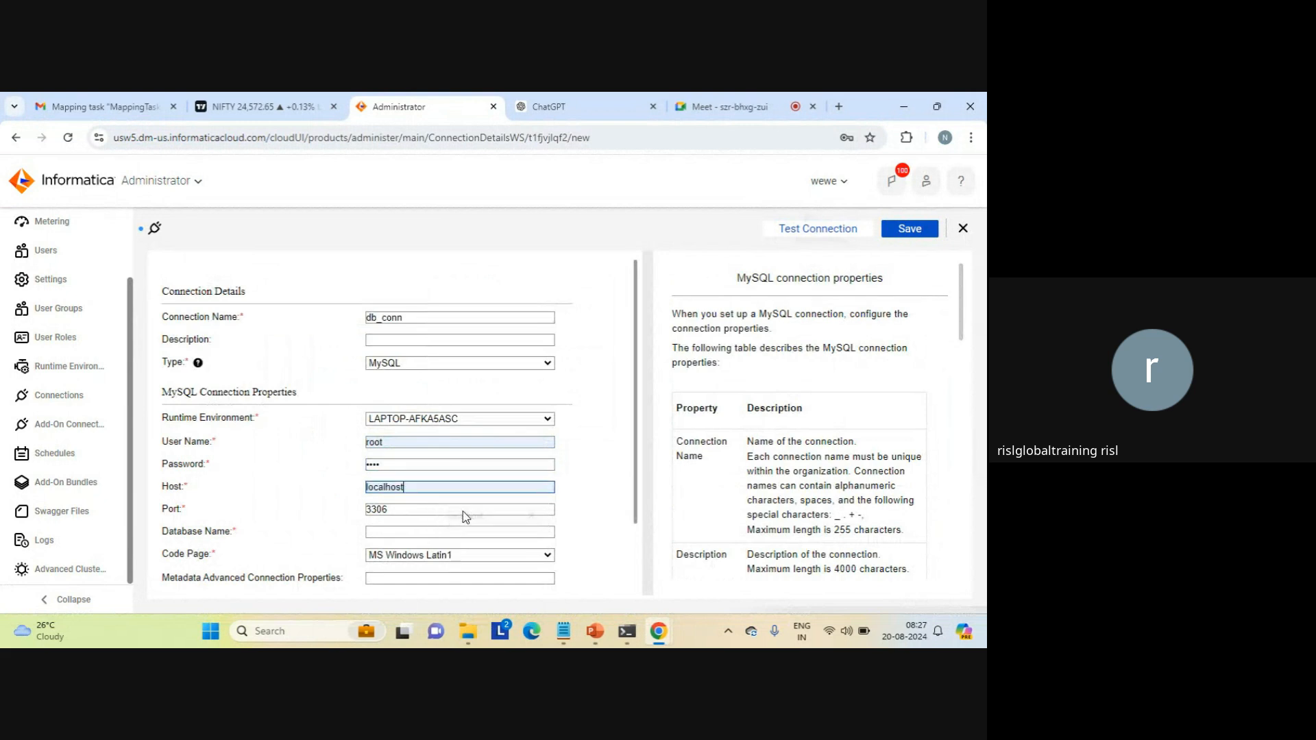
left_click(392, 533)
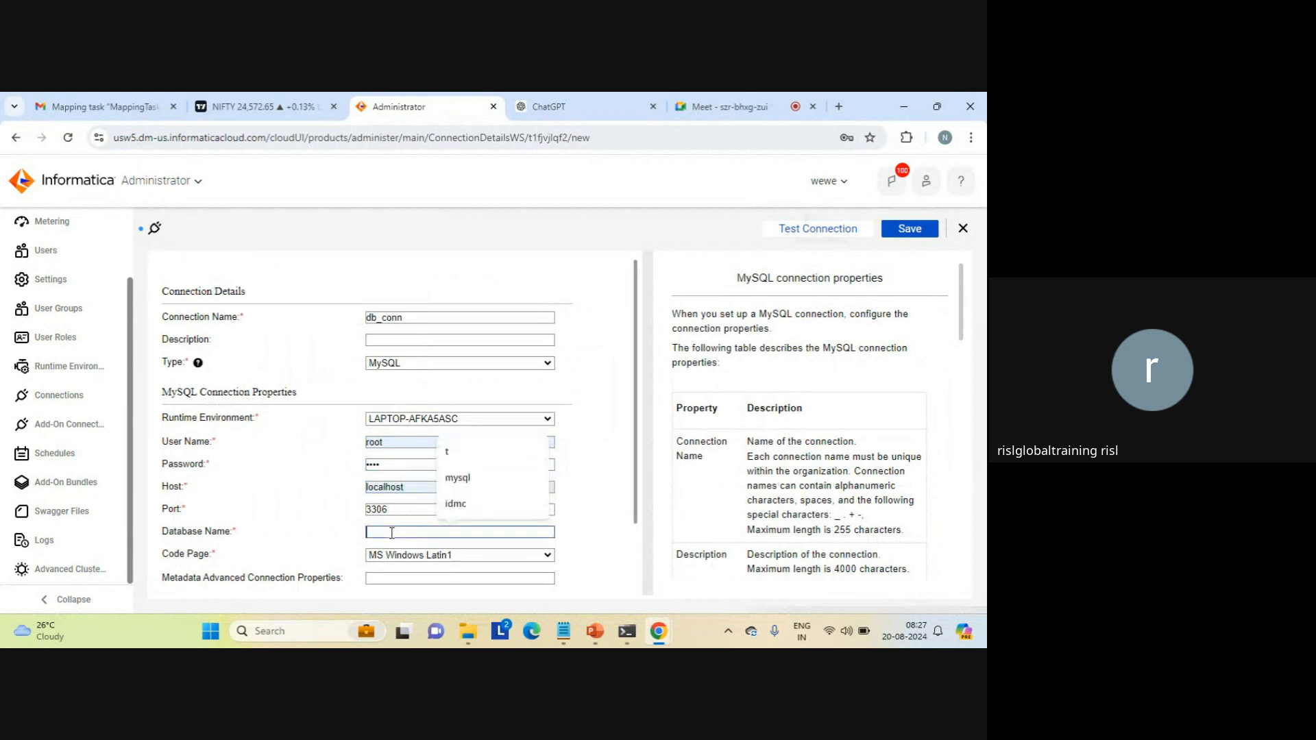
type("t")
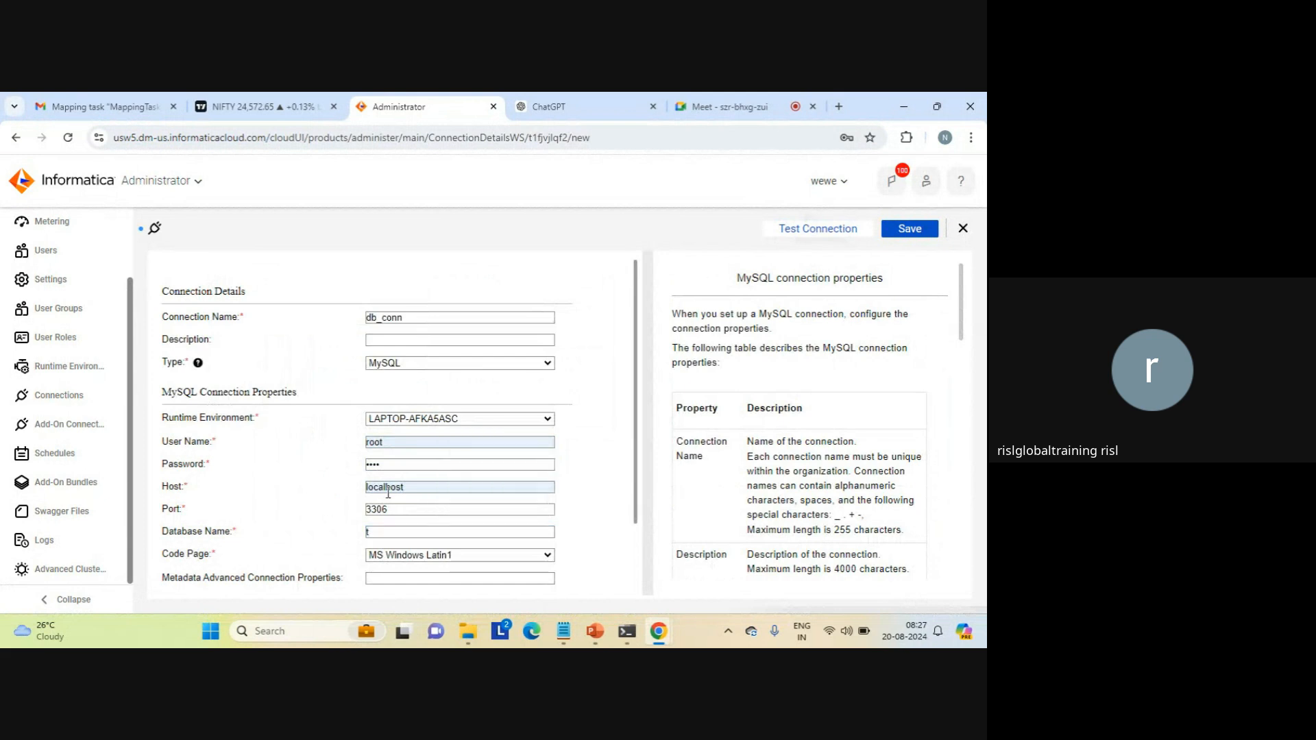
scroll(640, 559, "down", 2)
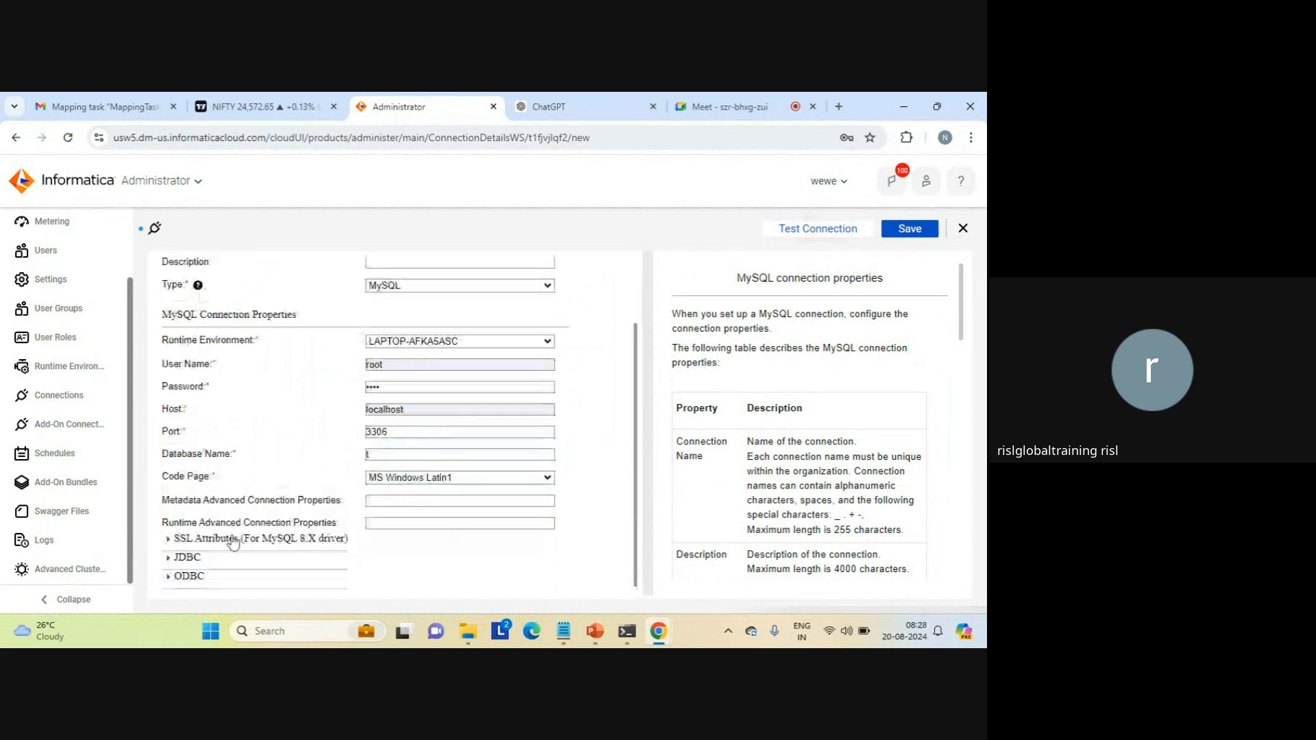
left_click(813, 236)
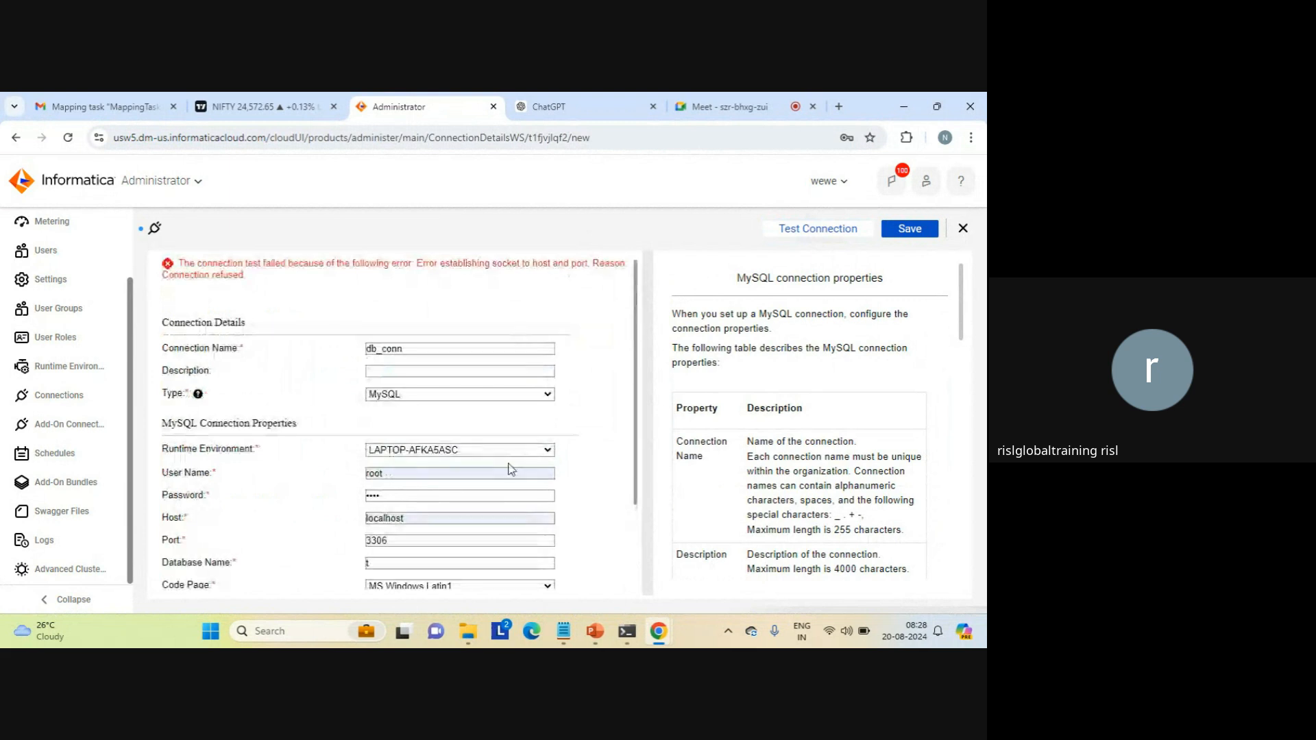
Step: Search Windows for "serv" and open the Services app
left_click(288, 635)
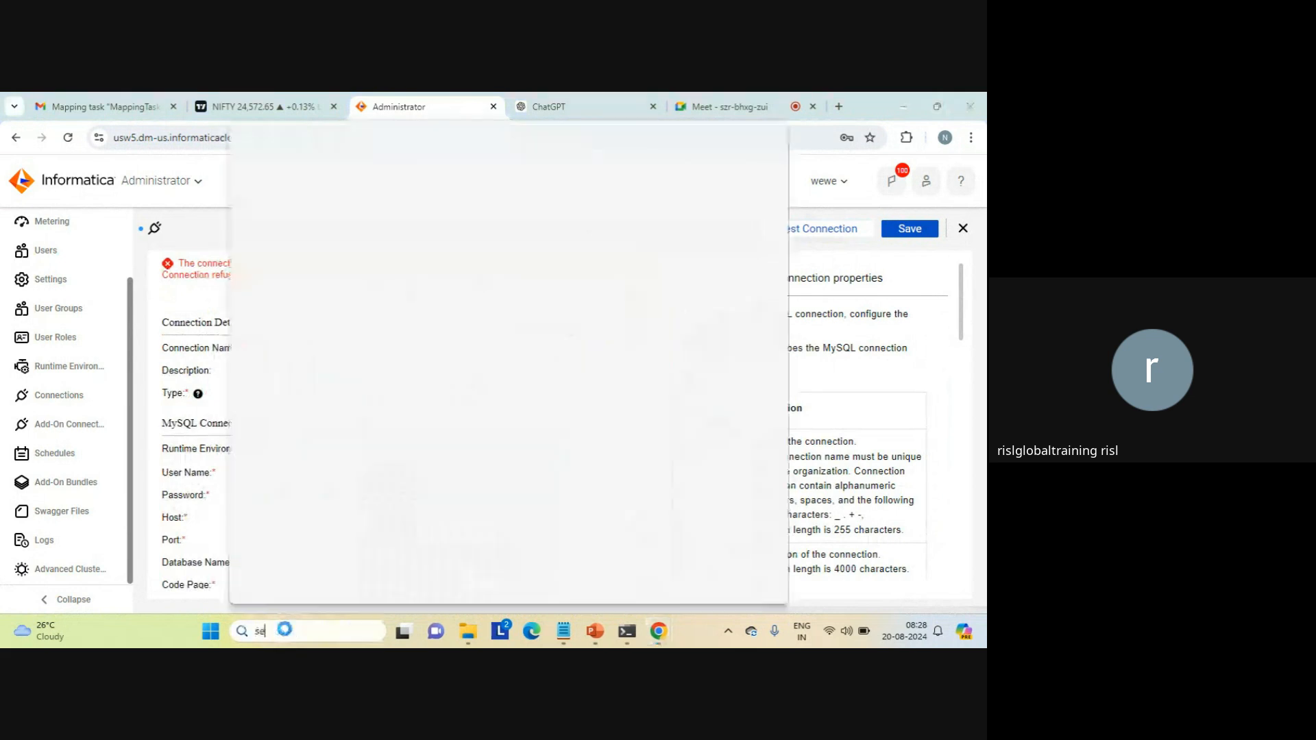
type("se")
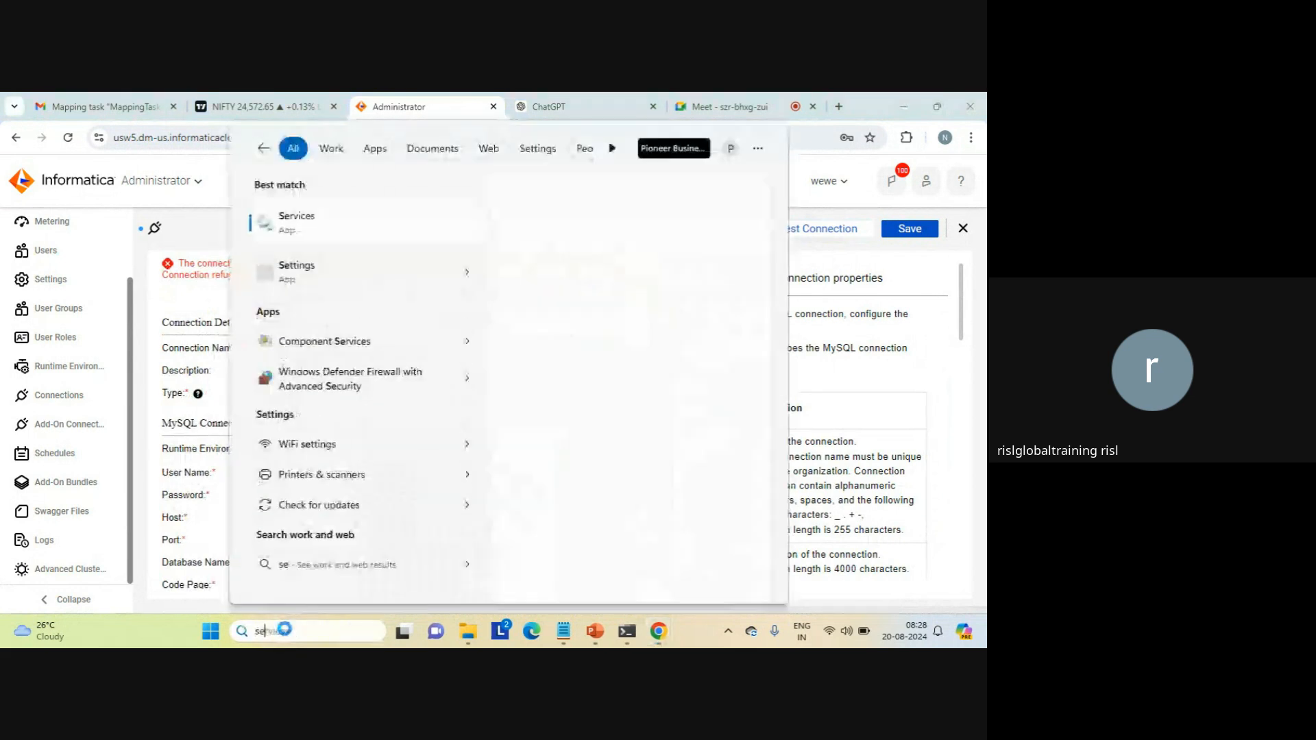
type("rv")
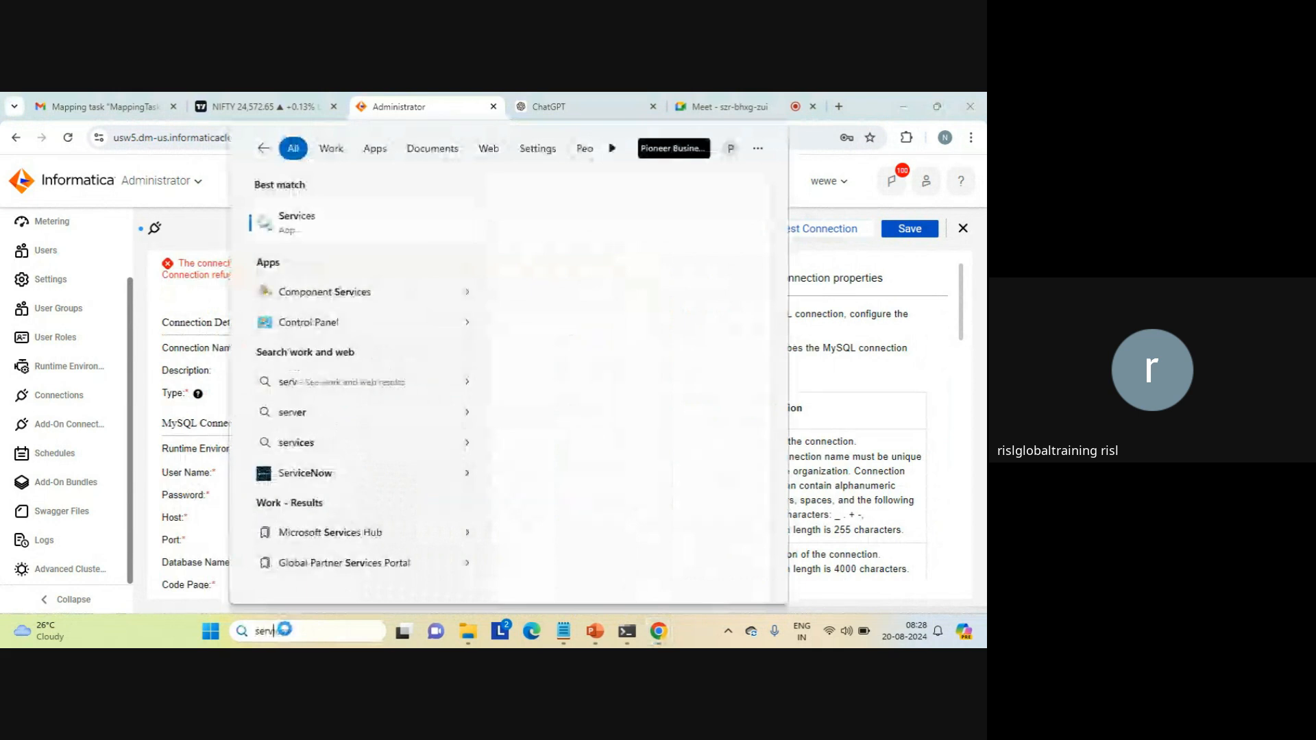
left_click(315, 221)
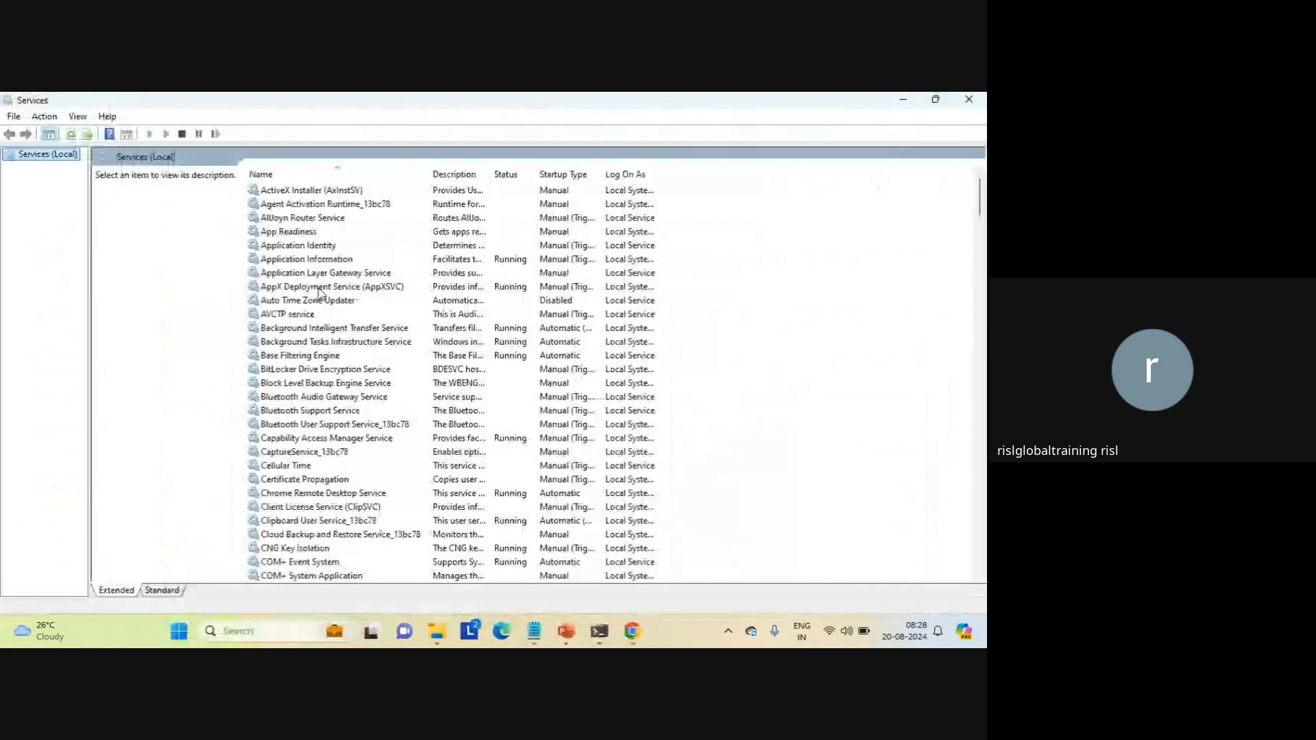
Step: Find the MySQL57 service in the services list and start it
left_click(318, 287)
key("m")
key("m")
key("m")
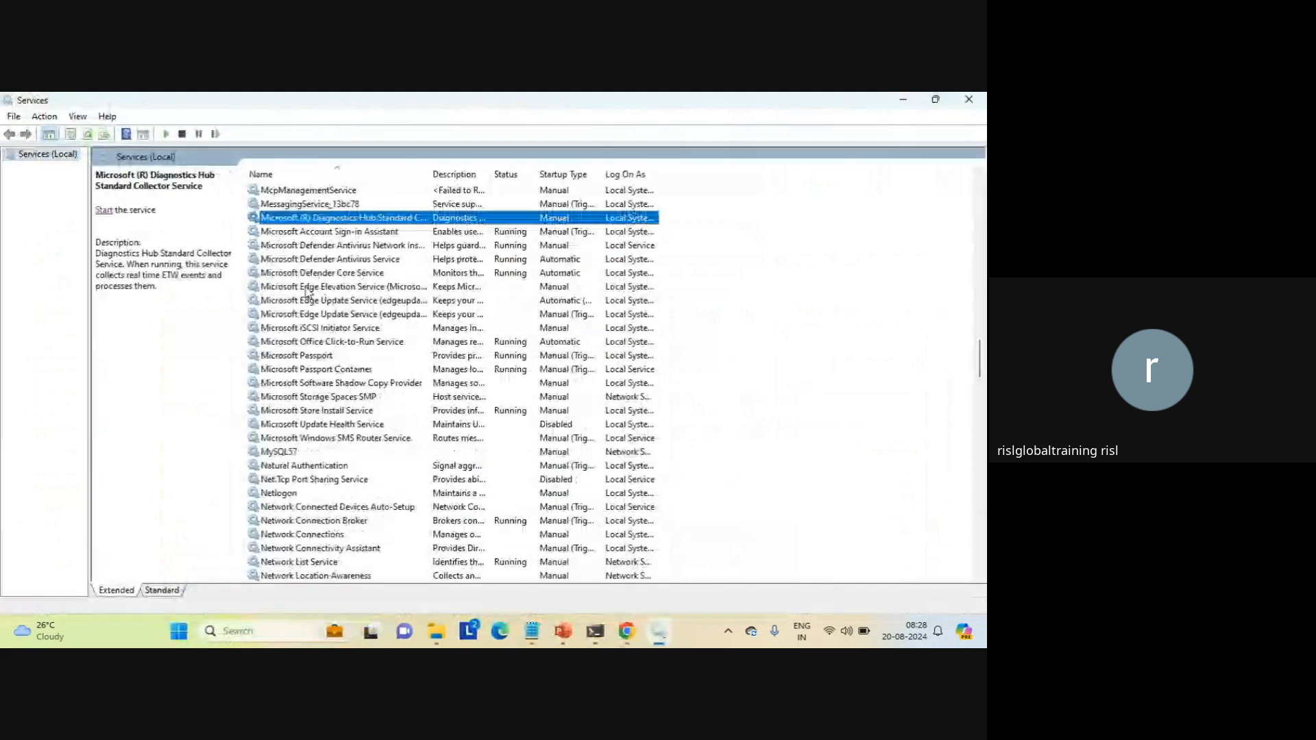
key("m")
key("y")
left_click(103, 200)
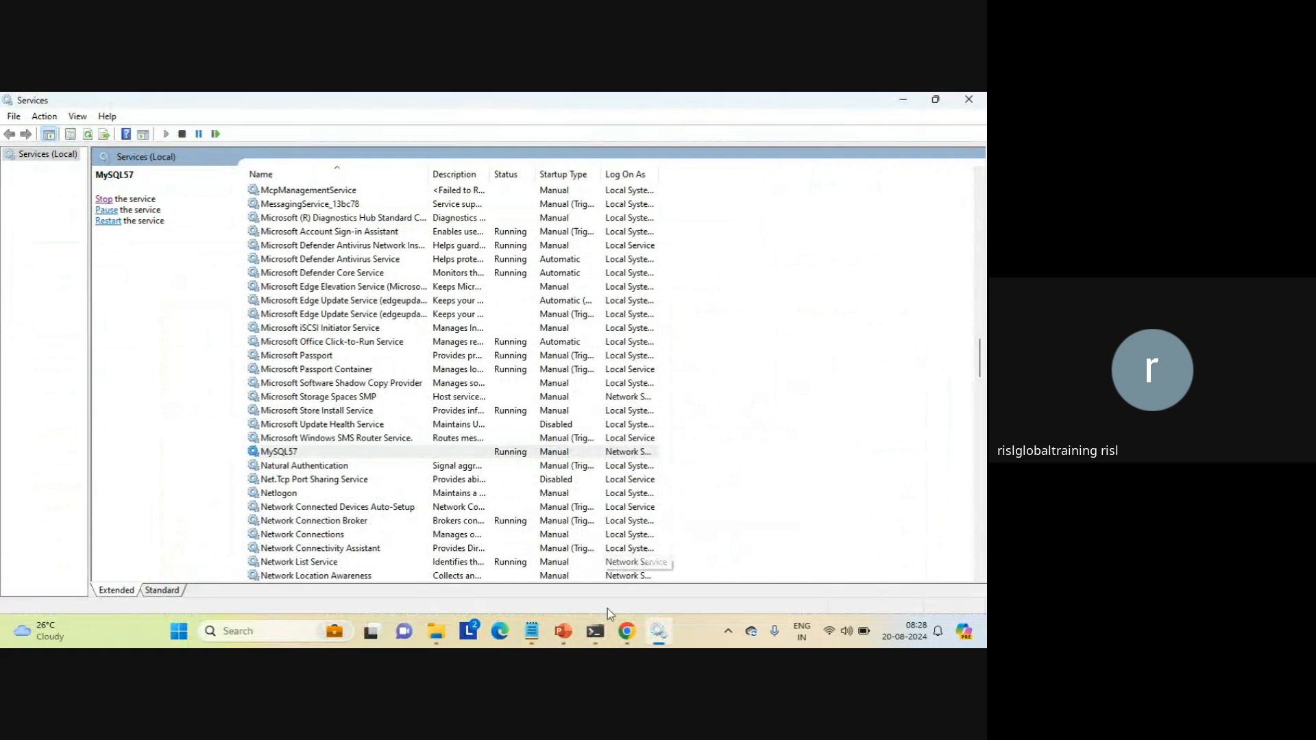
Step: Switch back to Informatica Administrator in Chrome and test the db_conn connection again
mouse_move(620, 633)
left_click(594, 560)
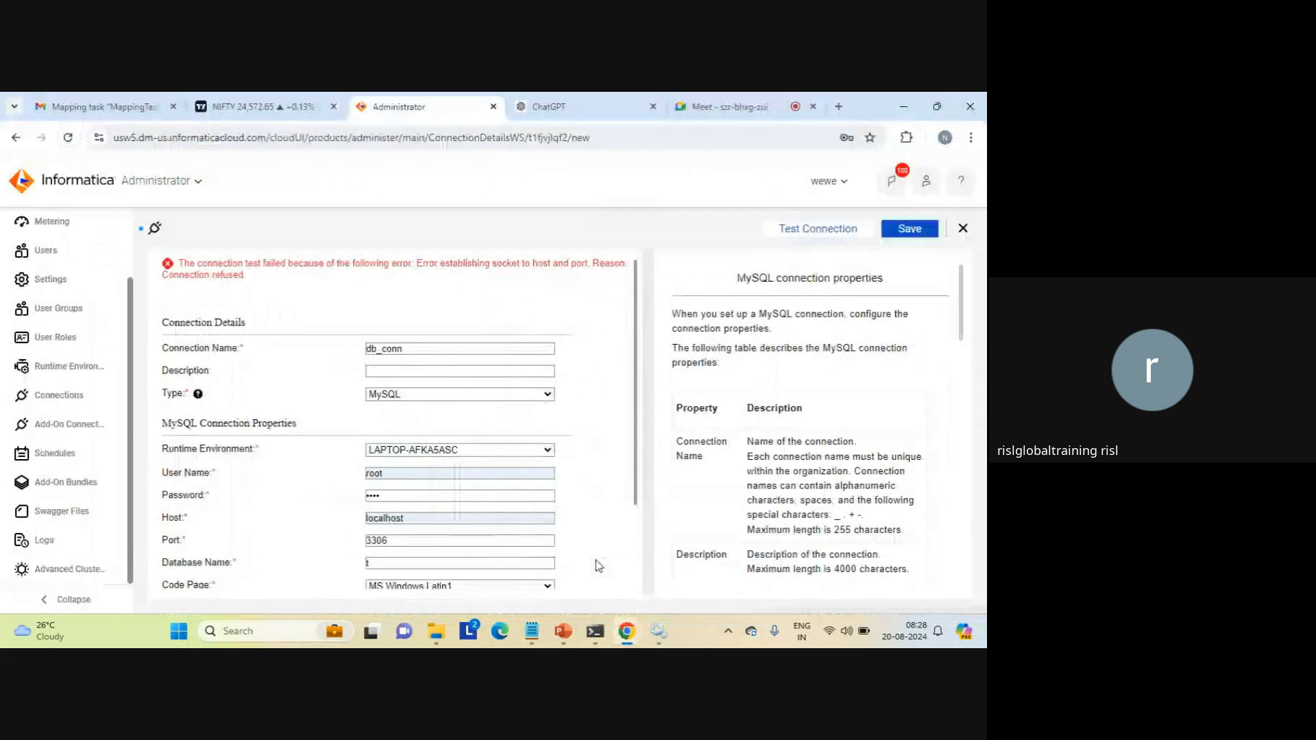
left_click(807, 230)
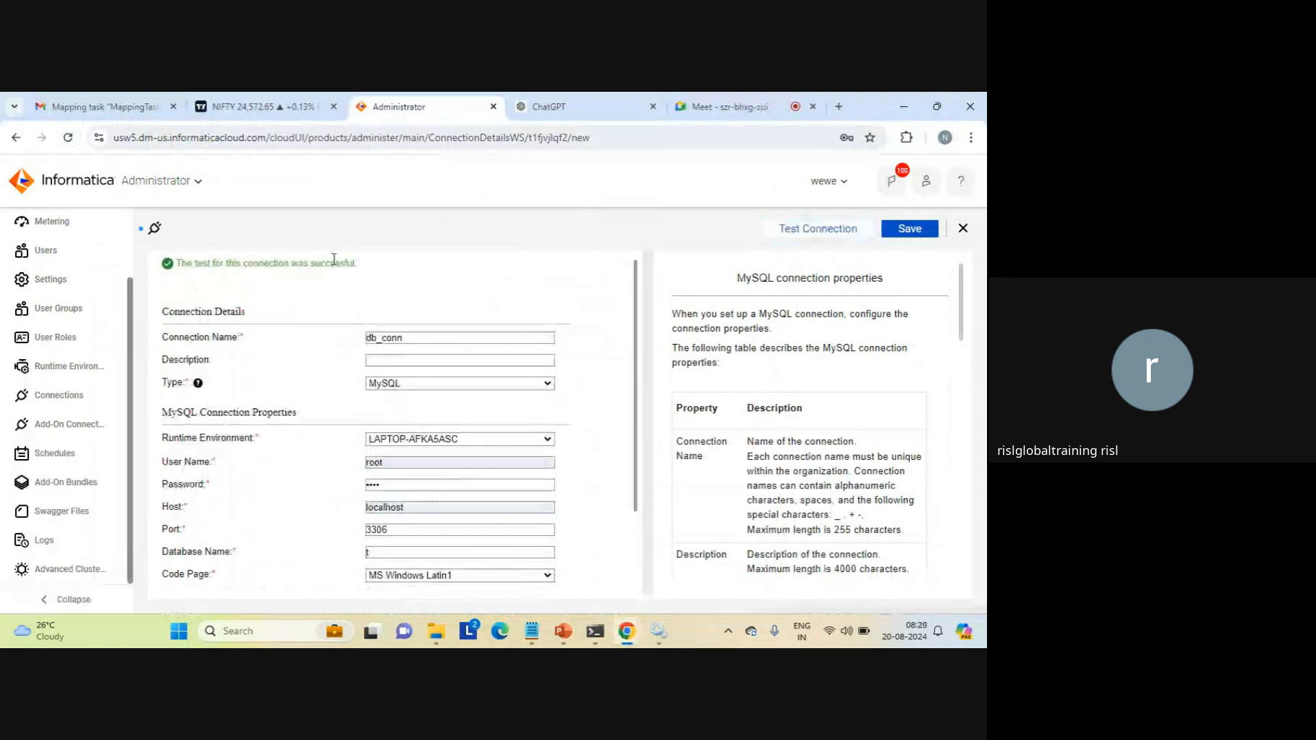
Step: Save the db_conn connection, dismiss the browser's password notice and close the connection page
left_click(911, 230)
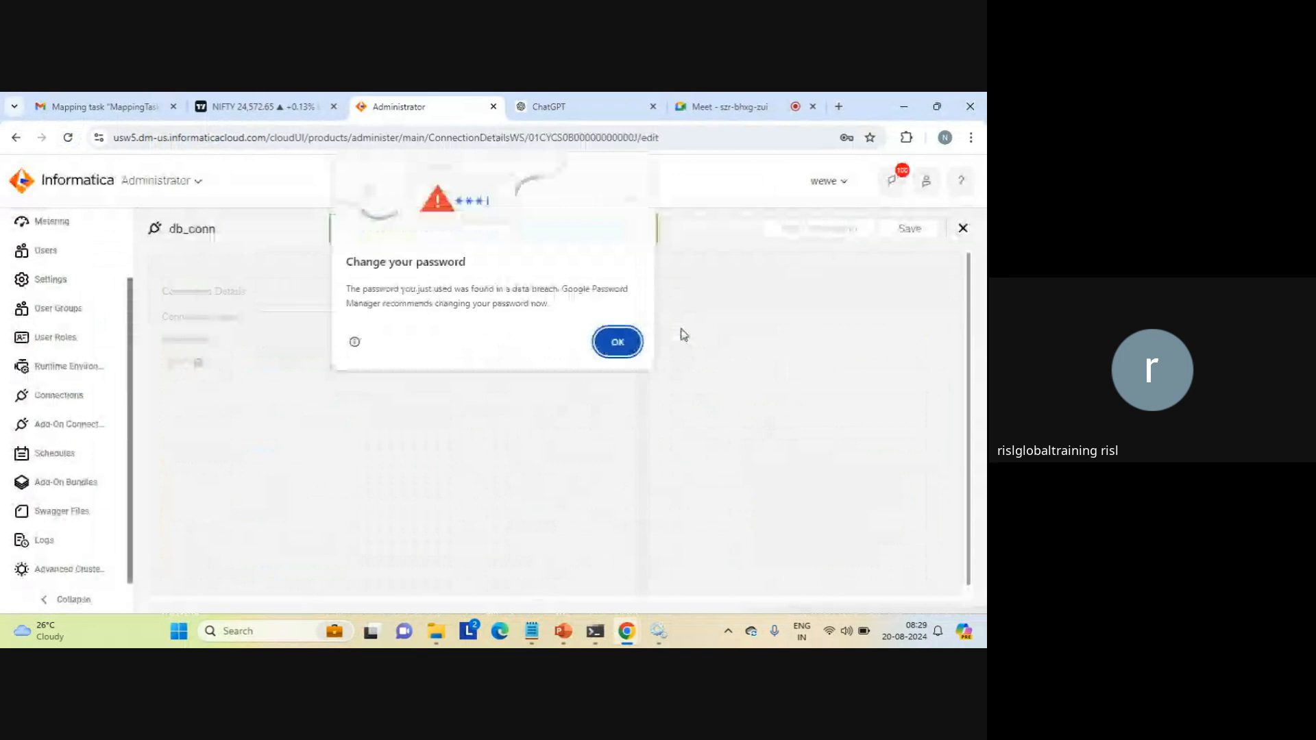
left_click(617, 342)
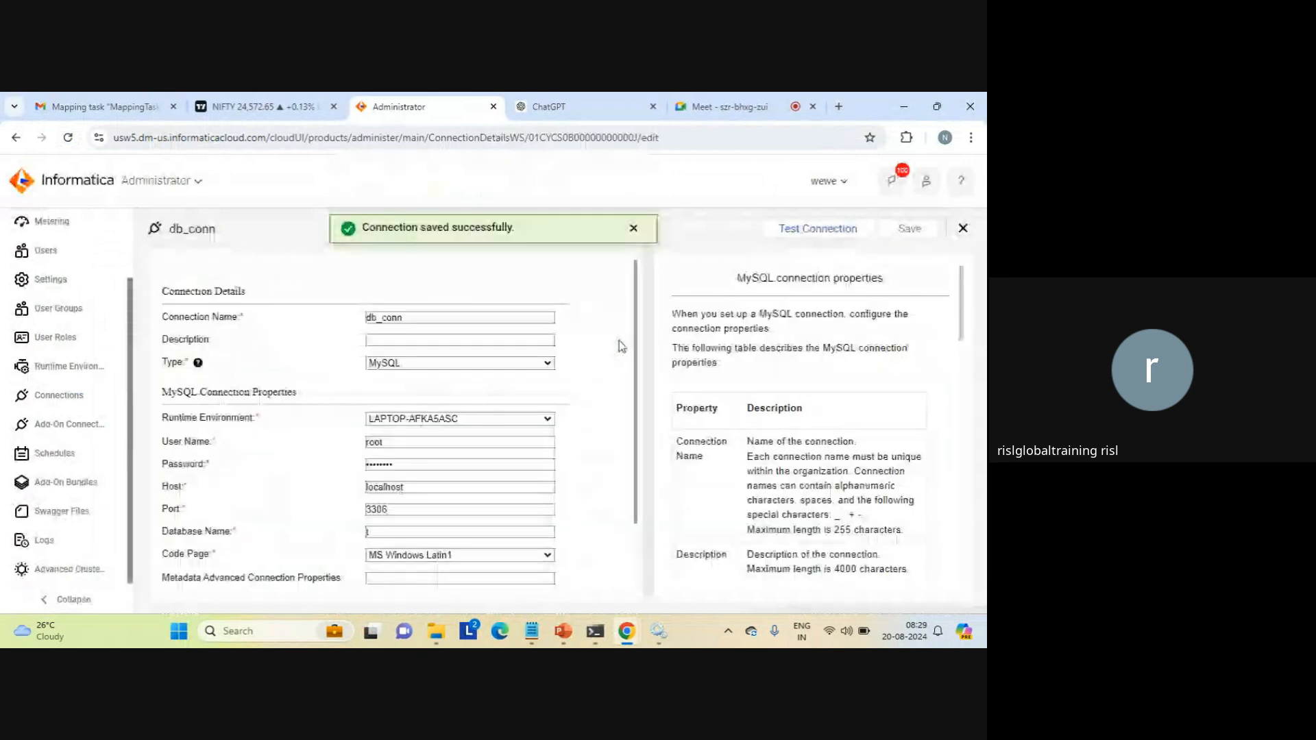
left_click(963, 228)
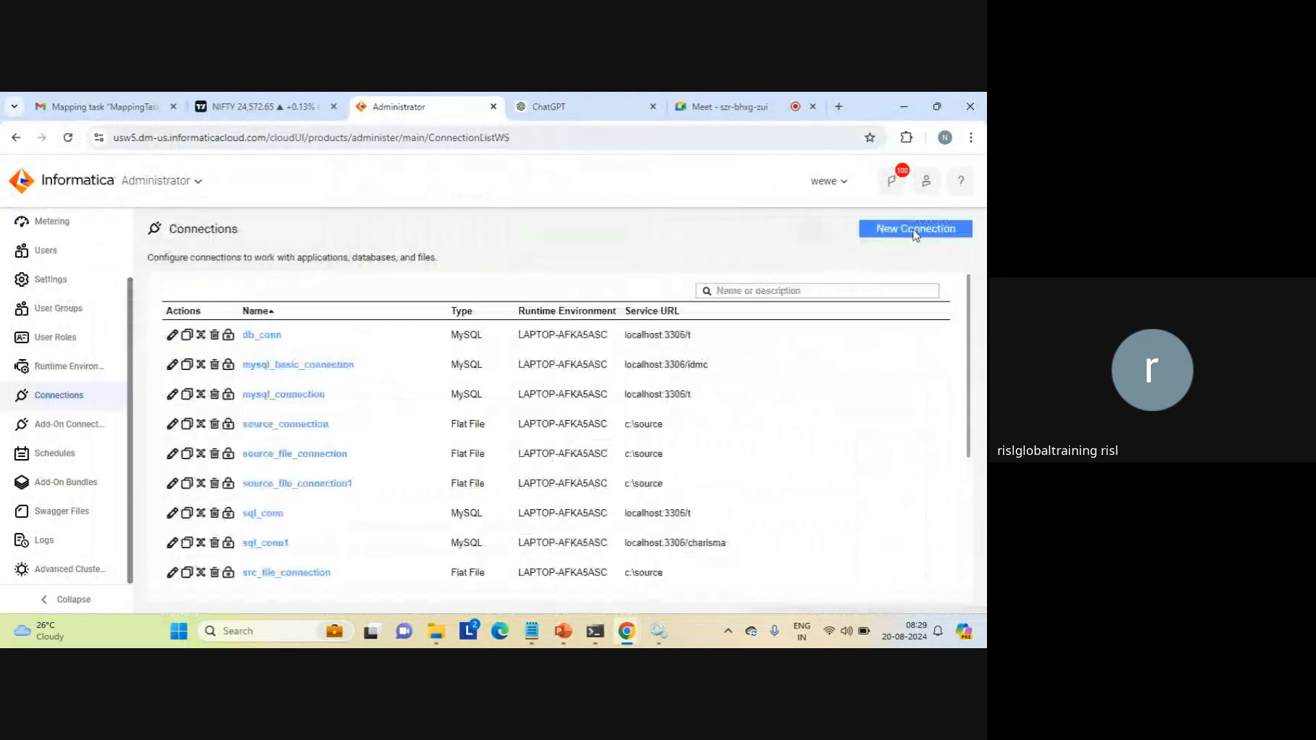
Step: Switch to the Google Meet tab and leave the call
left_click(721, 108)
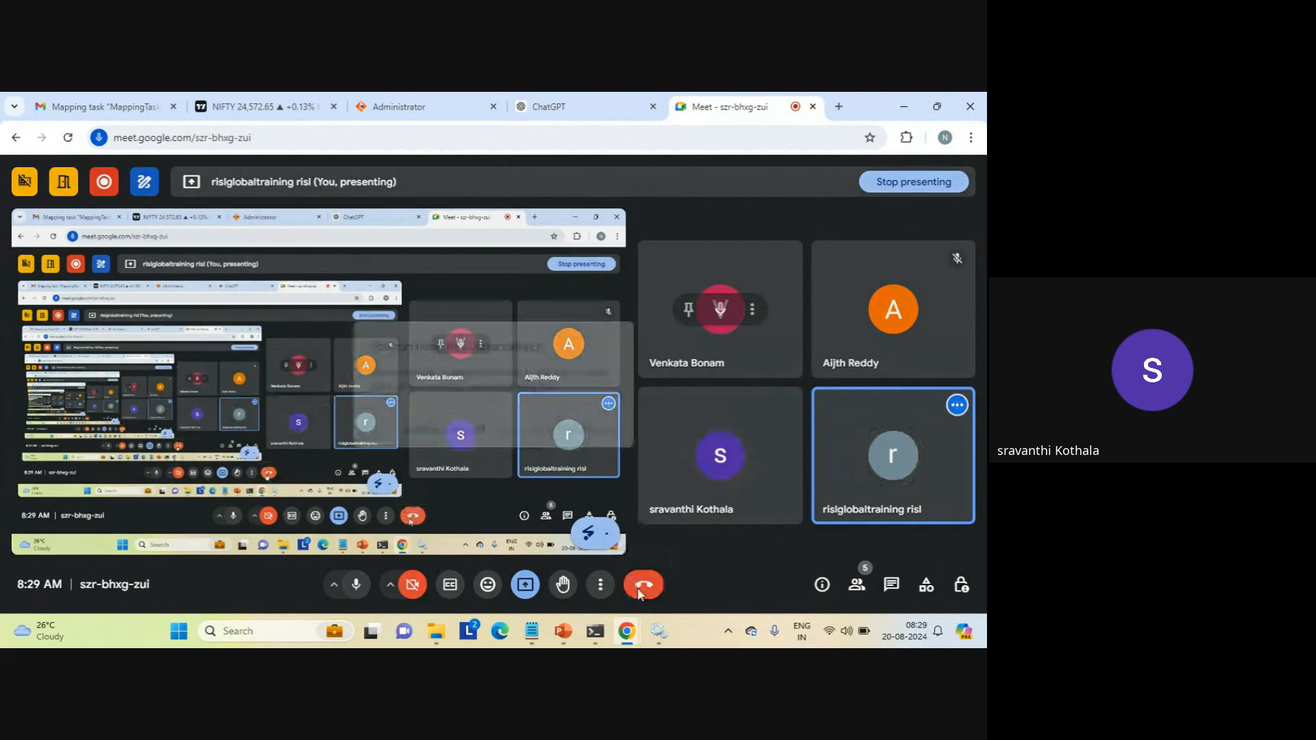
left_click(453, 428)
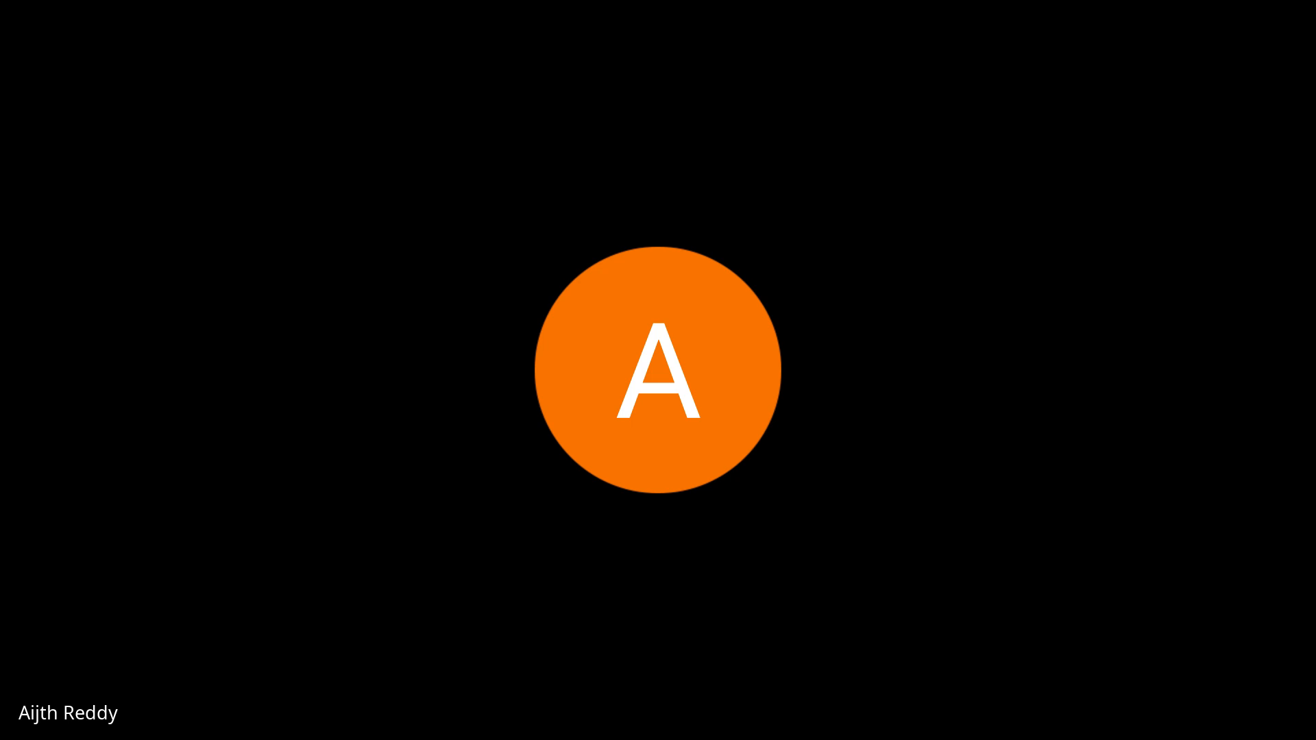